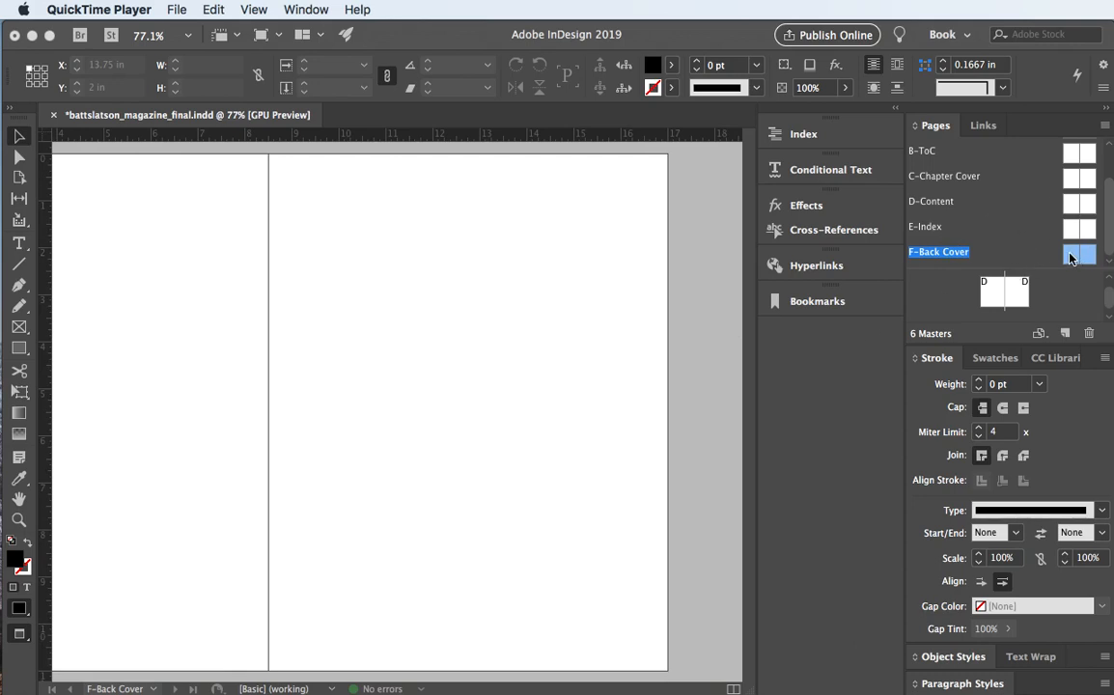
- Display the left page of the F-Back Cover master spread and dock the Layers panel beneath Bookmarks
{"action": "scroll", "coordinate": [973, 298], "scroll_direction": "down", "scroll_amount": 3}
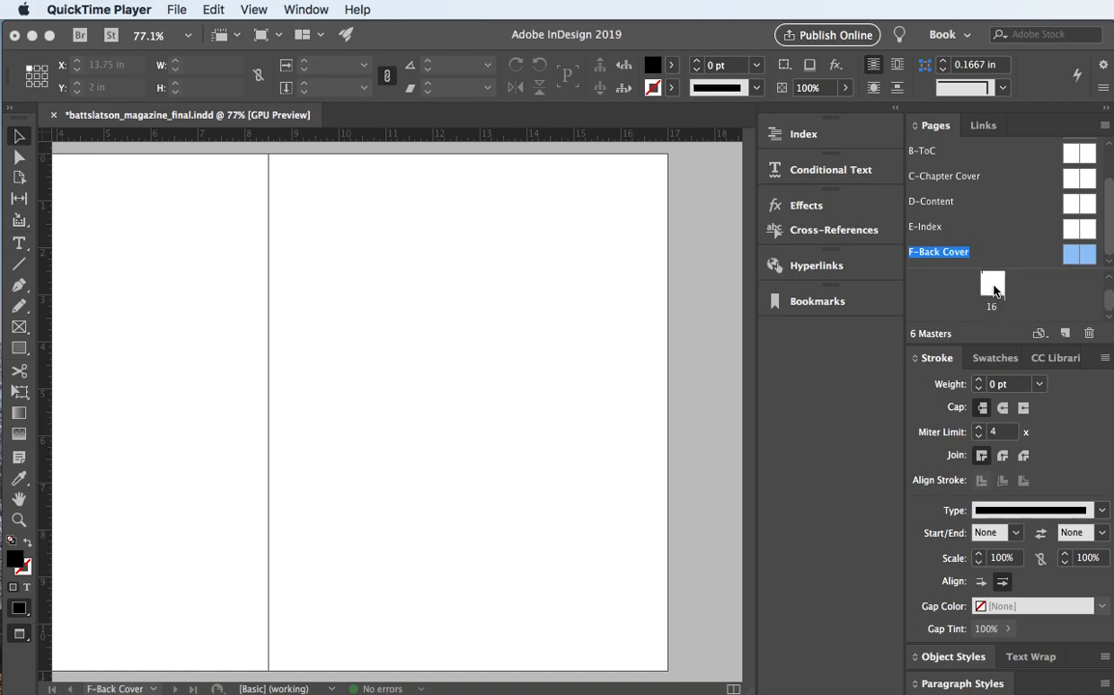
{"action": "scroll", "coordinate": [995, 290], "scroll_direction": "up", "scroll_amount": 1}
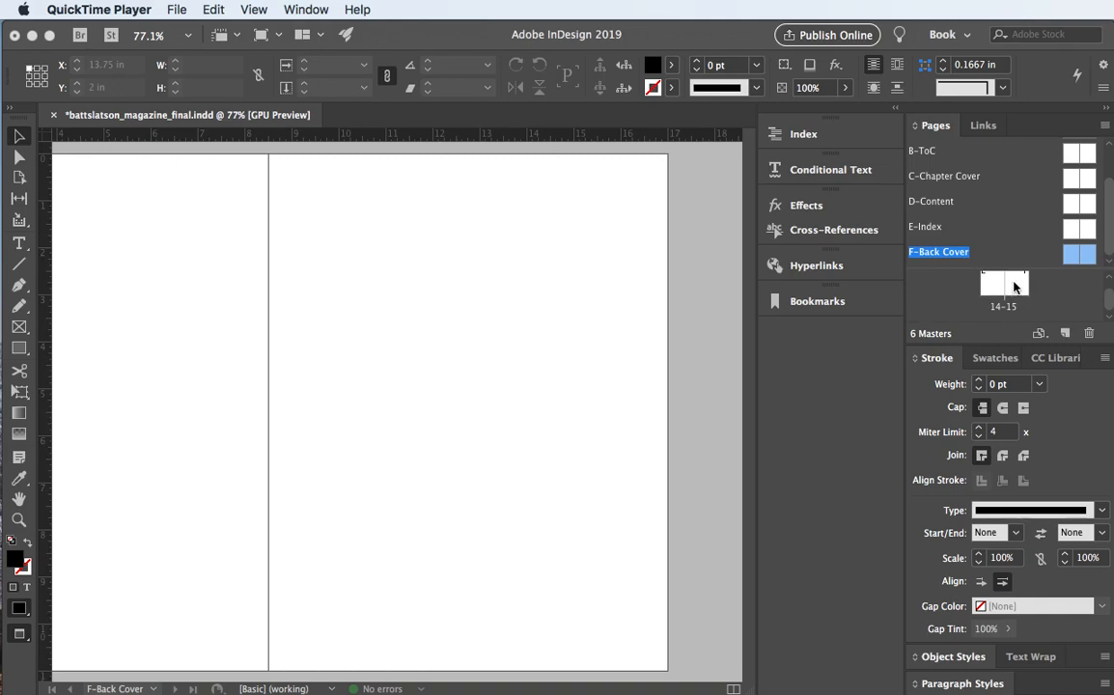
{"action": "scroll", "coordinate": [1014, 287], "scroll_direction": "down", "scroll_amount": 1}
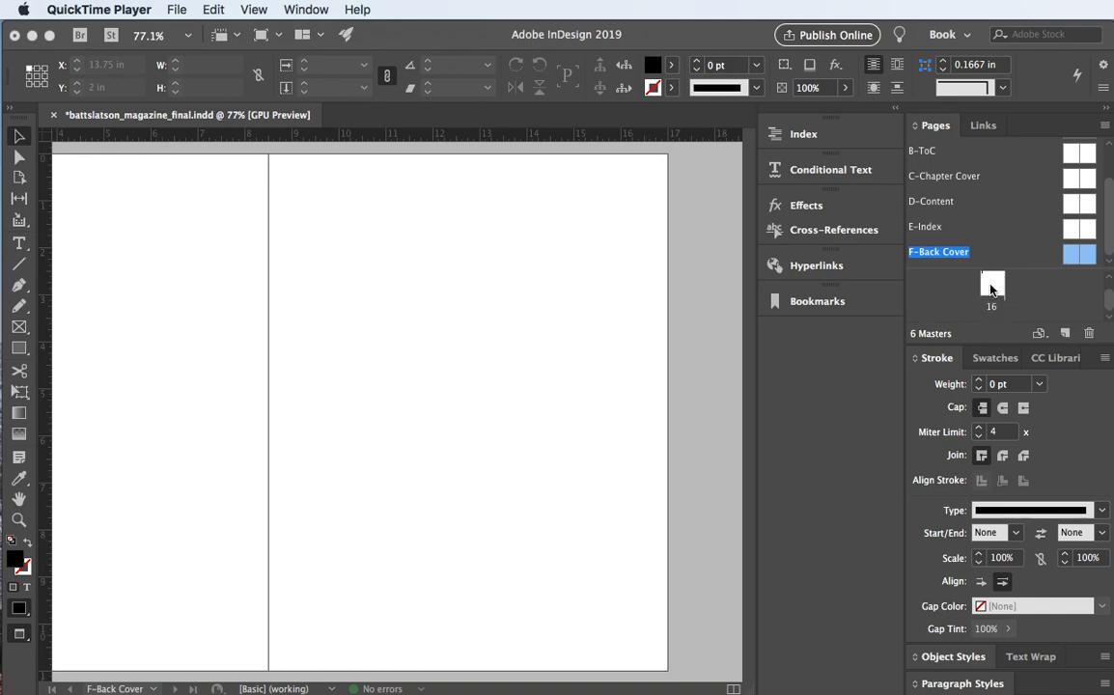
{"action": "double_click", "coordinate": [1070, 259]}
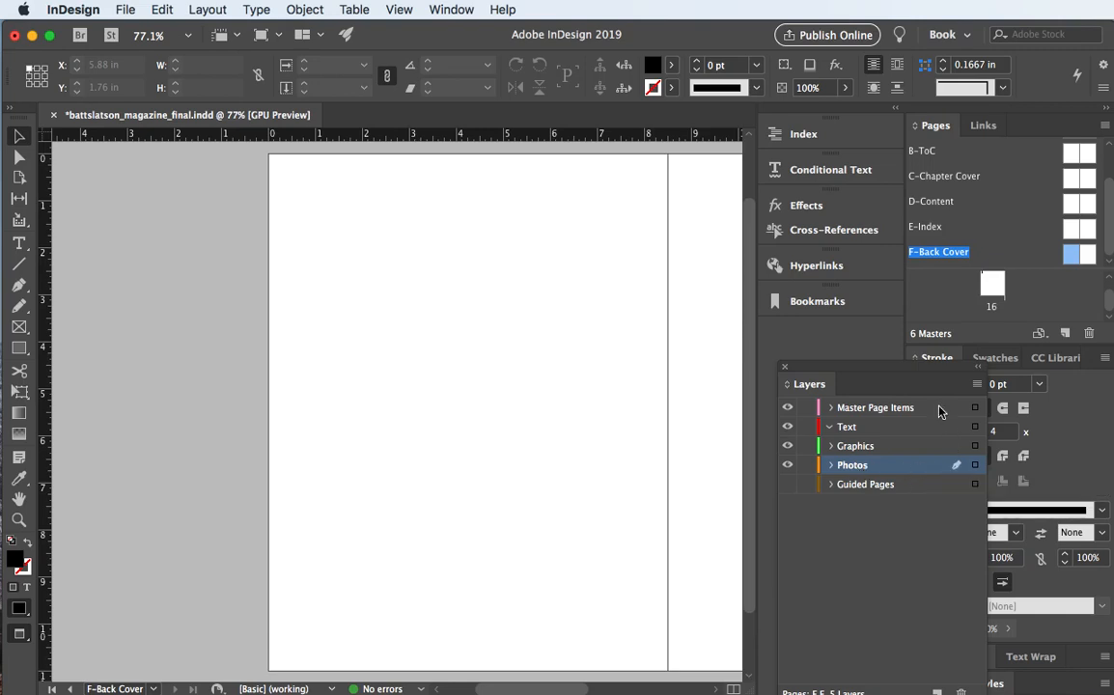
{"action": "left_click_drag", "start_coordinate": [912, 367], "coordinate": [862, 350]}
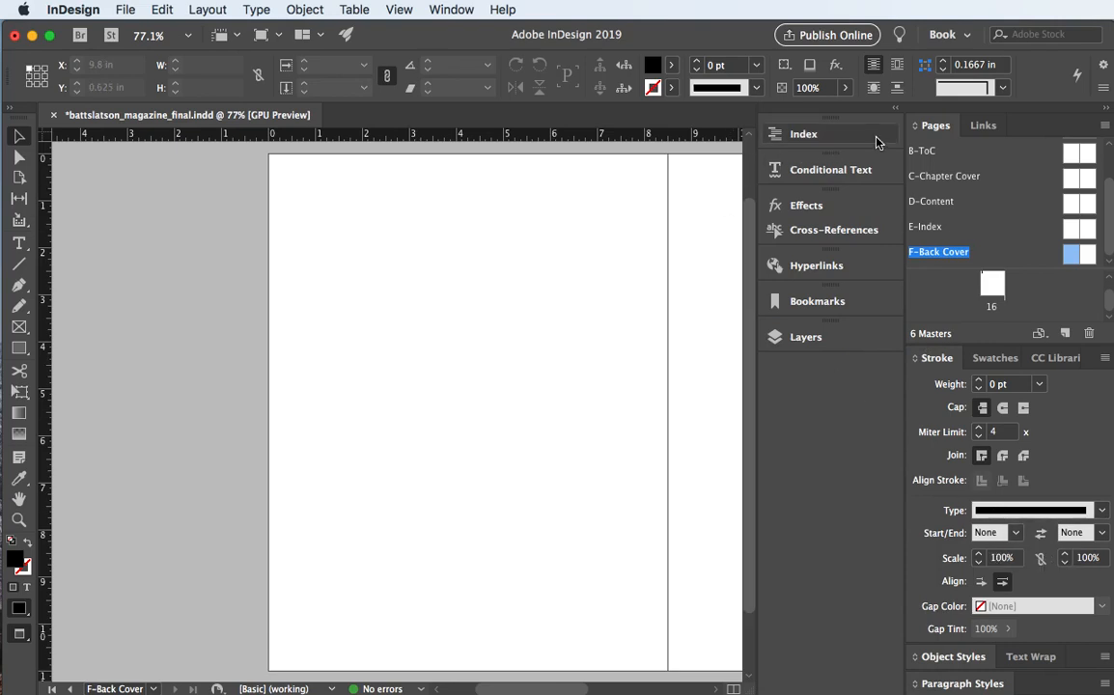
- With margin and bleed guides shown, place the Desserts library's glass cake stand photo across the spread at X and Y -0.125 in, about 17.25 in wide
{"action": "left_click", "coordinate": [1055, 358]}
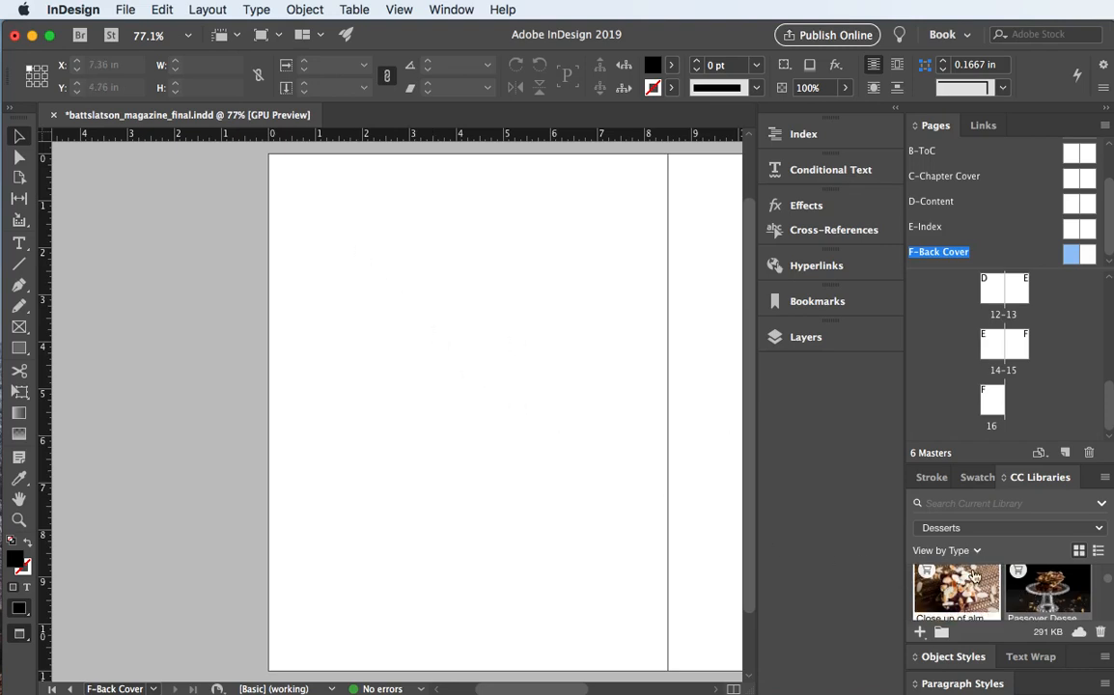
{"action": "left_click_drag", "start_coordinate": [1065, 591], "coordinate": [278, 166]}
{"action": "left_click_drag", "start_coordinate": [380, 228], "coordinate": [542, 605]}
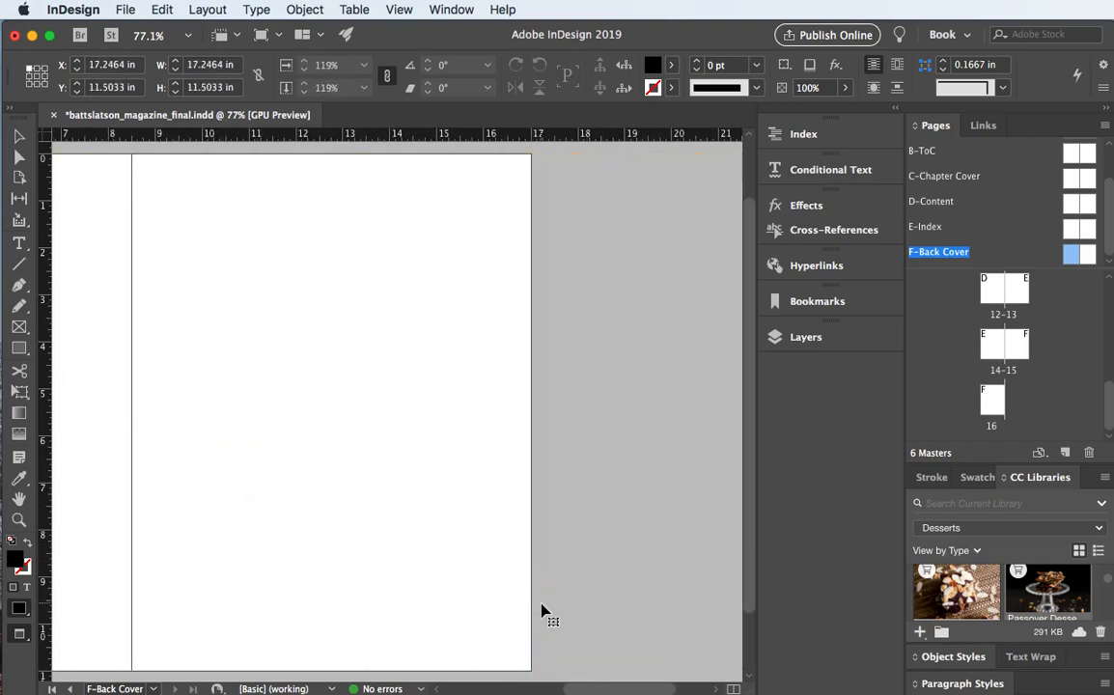
{"action": "key", "text": "super+z"}
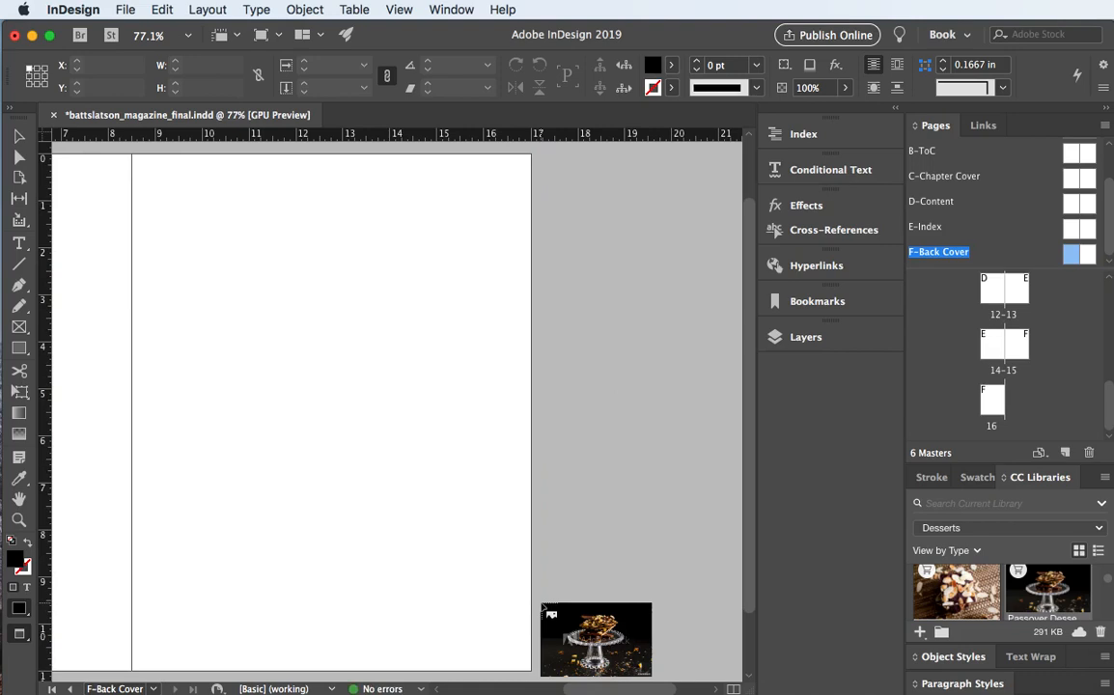
{"action": "key", "text": "w"}
{"action": "scroll", "coordinate": [517, 602], "scroll_direction": "left", "scroll_amount": 5}
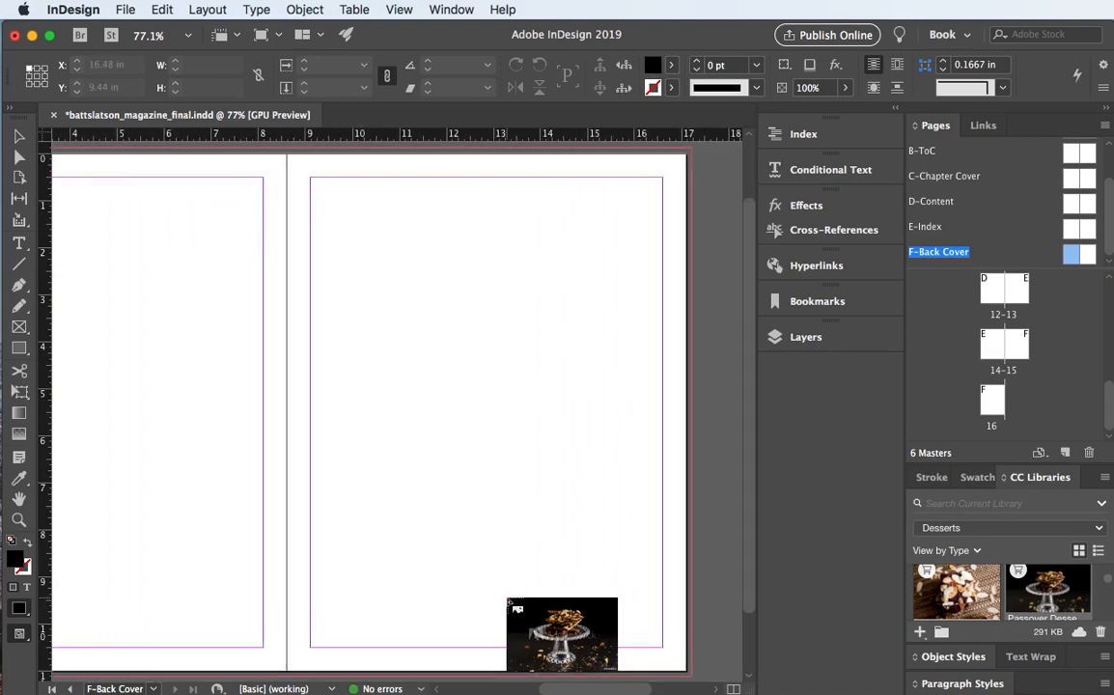
{"action": "scroll", "coordinate": [509, 600], "scroll_direction": "left", "scroll_amount": 2}
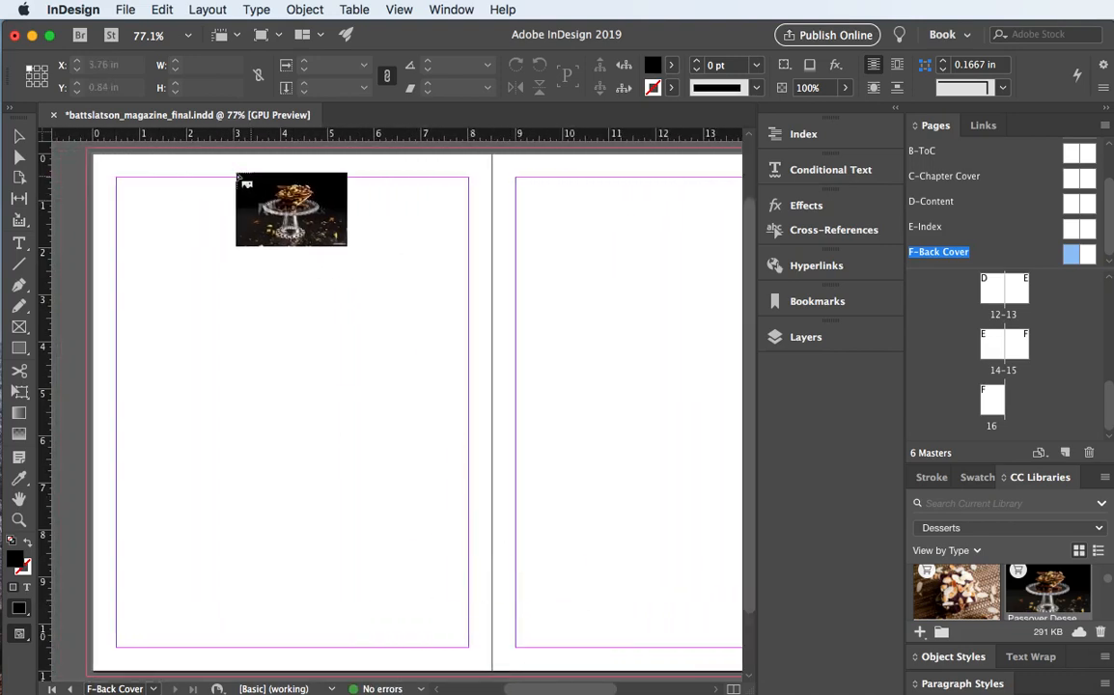
{"action": "key", "text": "super+minus"}
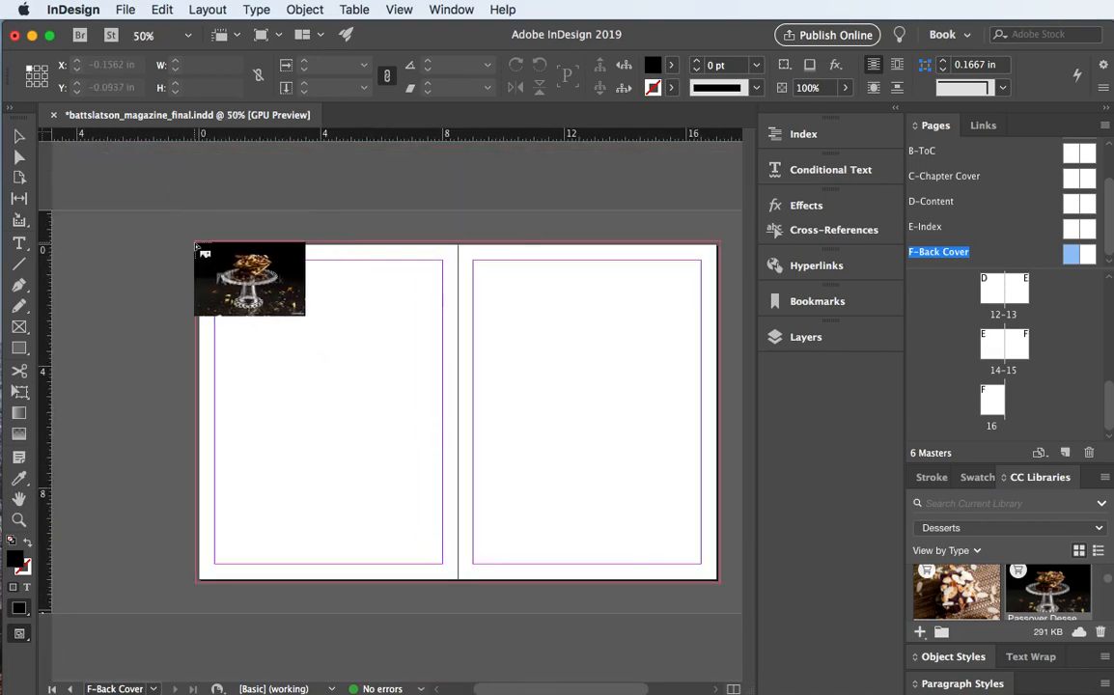
{"action": "left_click_drag", "start_coordinate": [197, 247], "coordinate": [719, 591]}
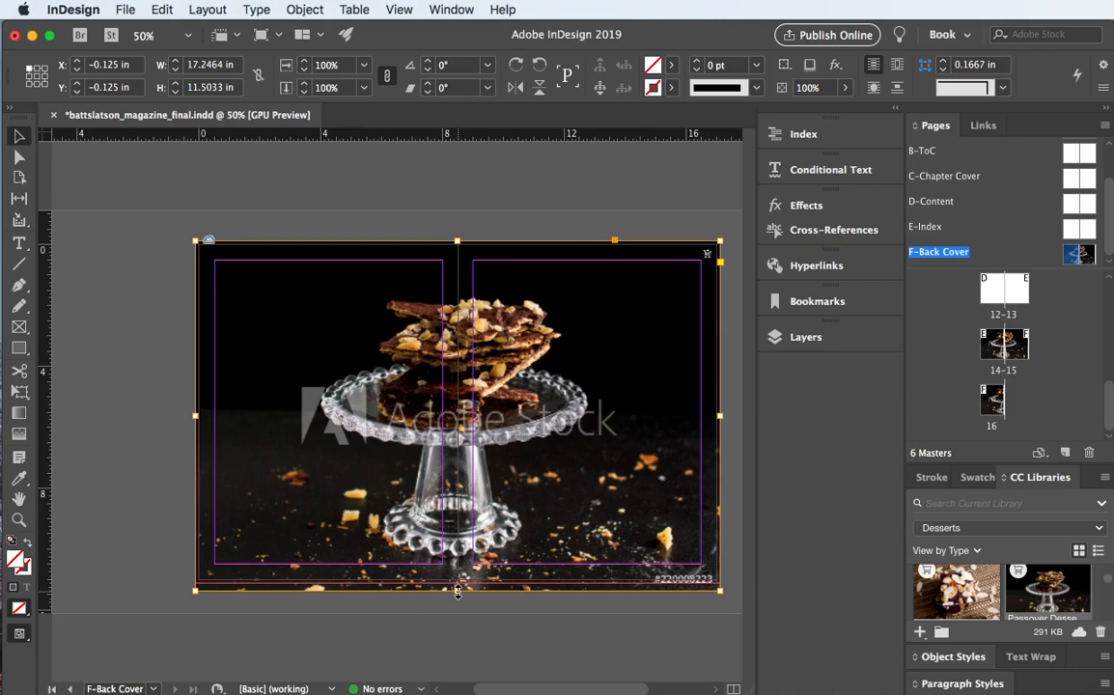
- Crop the photo frame to the left page and its bleed, 8.625 in wide and 11.25 in high
{"action": "left_click_drag", "start_coordinate": [458, 590], "coordinate": [456, 586]}
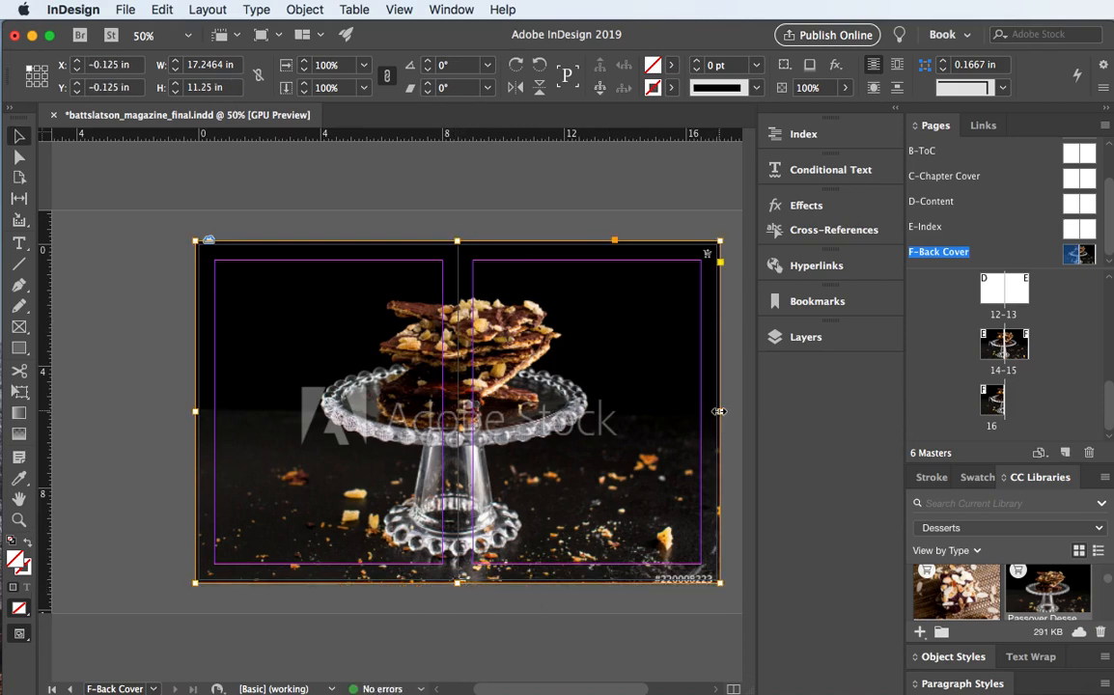
{"action": "mouse_move", "coordinate": [719, 411]}
{"action": "left_mouse_down"}
{"action": "mouse_move", "coordinate": [688, 411]}
{"action": "mouse_move", "coordinate": [719, 412]}
{"action": "left_mouse_up"}
{"action": "left_click_drag", "start_coordinate": [719, 412], "coordinate": [460, 410]}
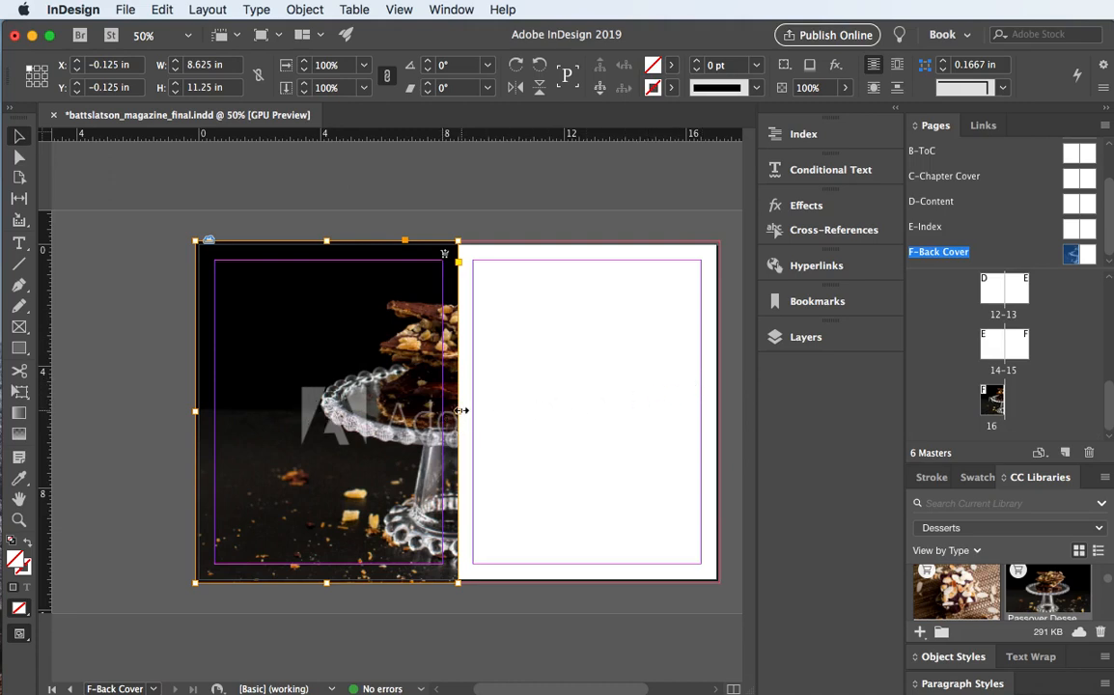
- Widen the photo frame to 17.125 in across both pages, and crop it back to 8.625 in
{"action": "left_click_drag", "start_coordinate": [458, 409], "coordinate": [718, 418]}
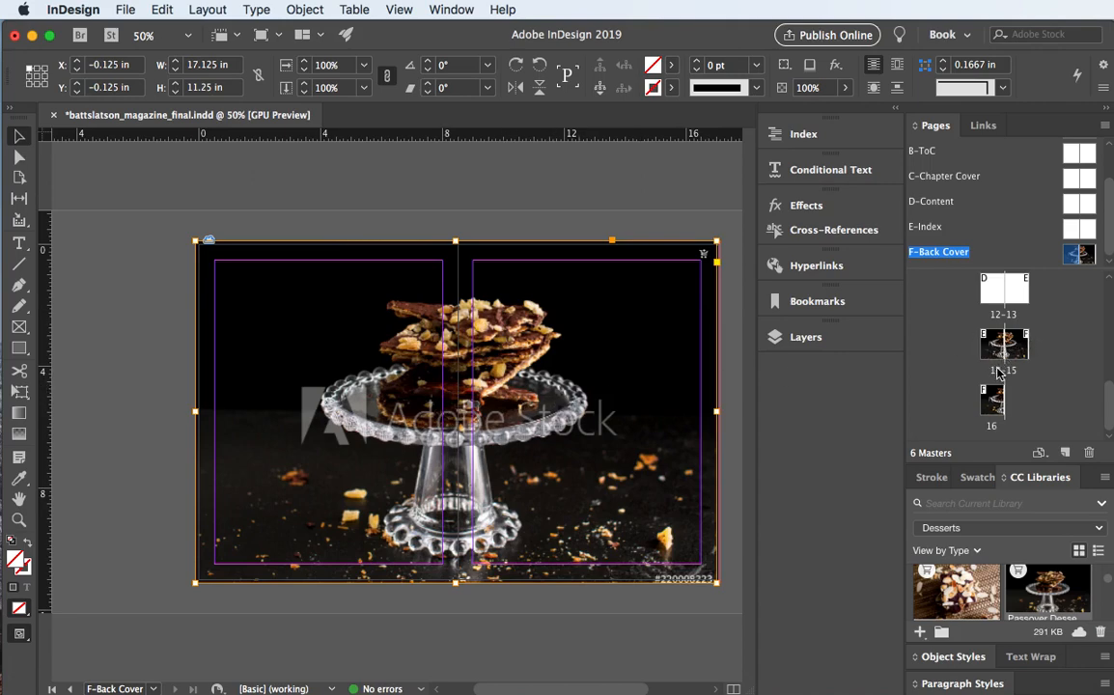
{"action": "left_click_drag", "start_coordinate": [721, 411], "coordinate": [415, 402]}
{"action": "left_click", "coordinate": [674, 411]}
- Shift the photo content leftward inside its frame to an X offset of -4.1667 in, centring the cake stand, and deselect it
{"action": "scroll", "coordinate": [600, 413], "scroll_direction": "left", "scroll_amount": 3}
{"action": "scroll", "coordinate": [599, 413], "scroll_direction": "left", "scroll_amount": 2}
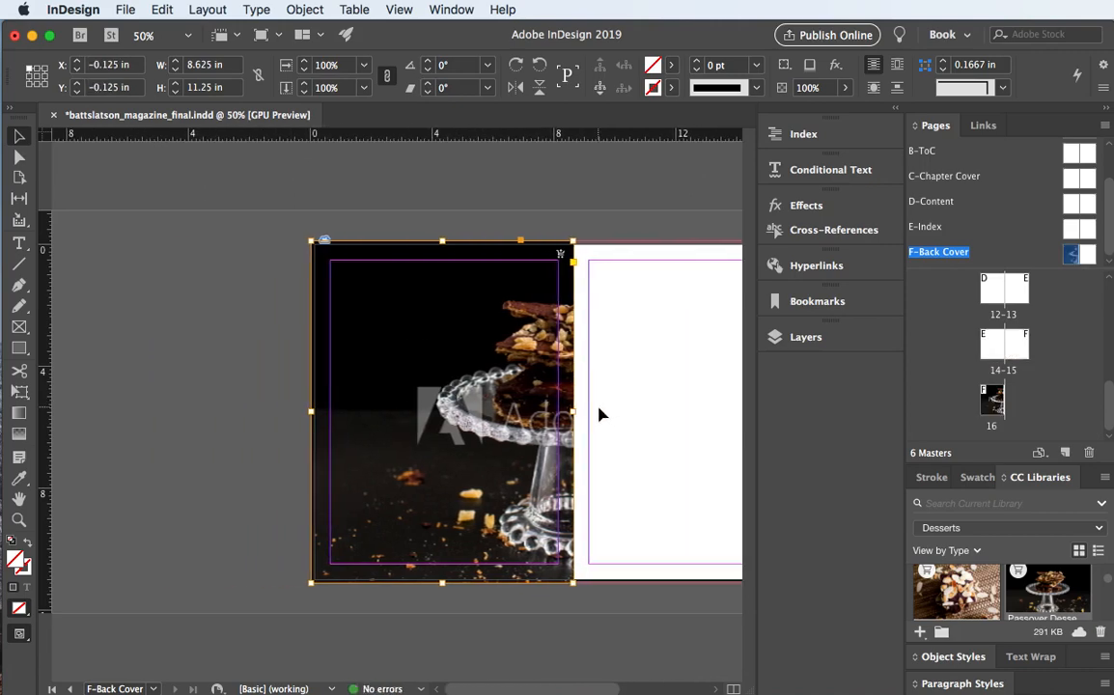
{"action": "scroll", "coordinate": [600, 414], "scroll_direction": "right", "scroll_amount": 1}
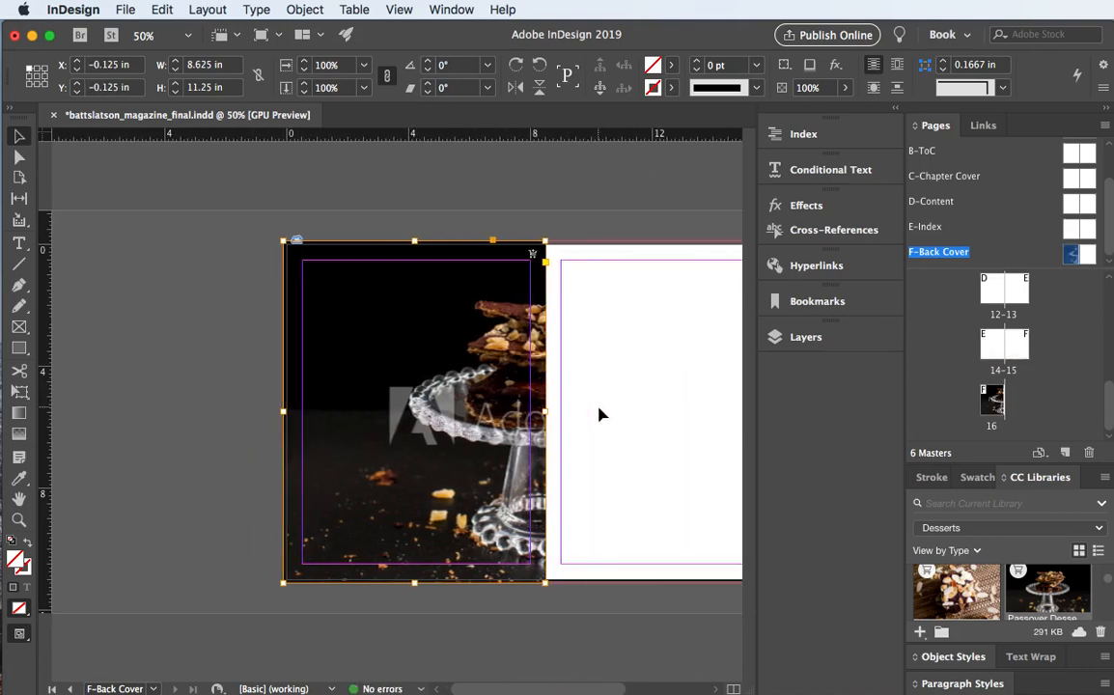
{"action": "scroll", "coordinate": [600, 414], "scroll_direction": "left", "scroll_amount": 1}
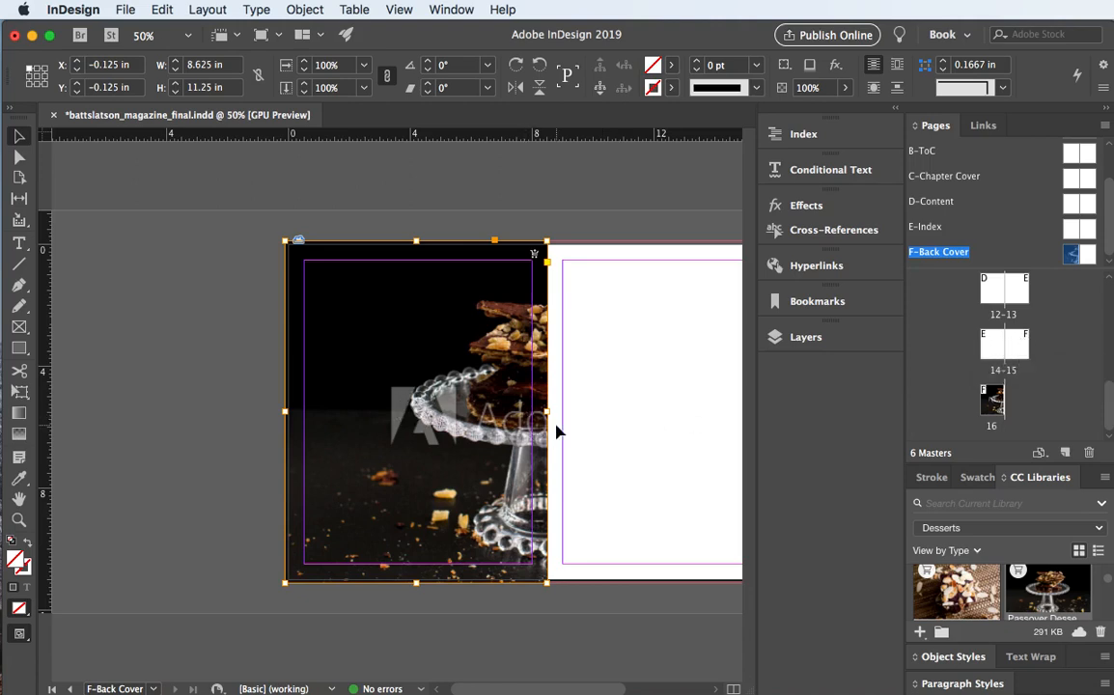
{"action": "left_click", "coordinate": [418, 416]}
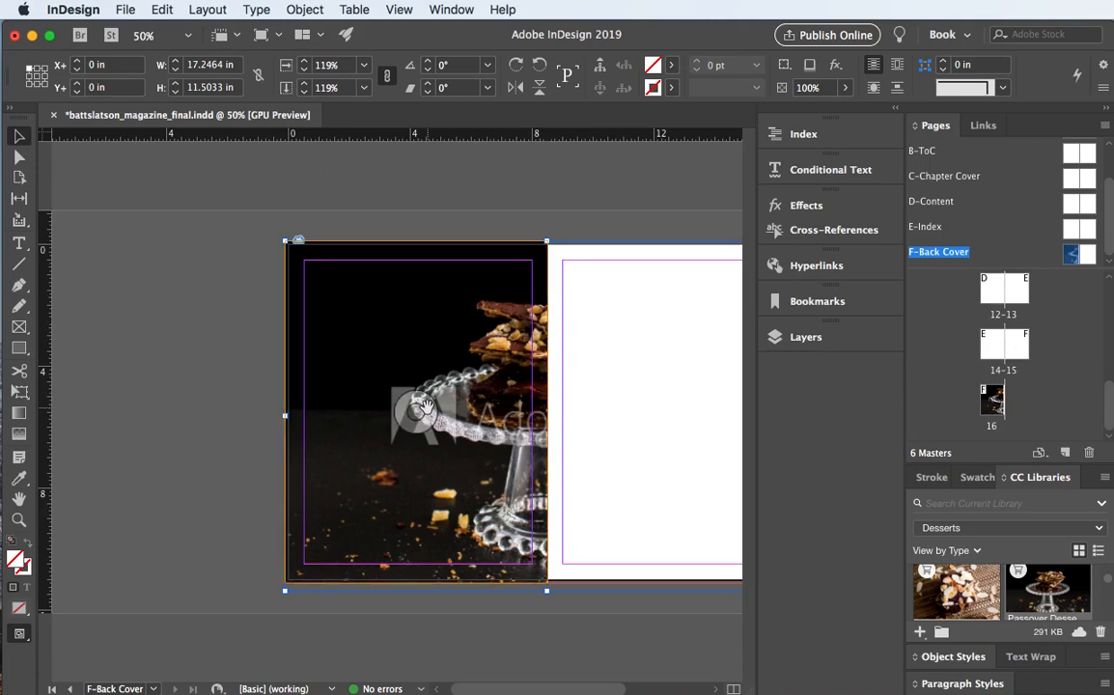
{"action": "key", "text": "shift+Left"}
{"action": "key", "text": "shift+Left"}
{"action": "key", "text": "shift+Left"}
{"action": "key", "text": "shift+Left"}
{"action": "key", "text": "shift+Left"}
{"action": "key", "text": "shift+Left"}
{"action": "key", "text": "shift+Left"}
{"action": "key", "text": "shift+Left"}
{"action": "key", "text": "shift+Left"}
{"action": "key", "text": "shift+Left"}
{"action": "key", "text": "shift+Left"}
{"action": "key", "text": "shift+Left"}
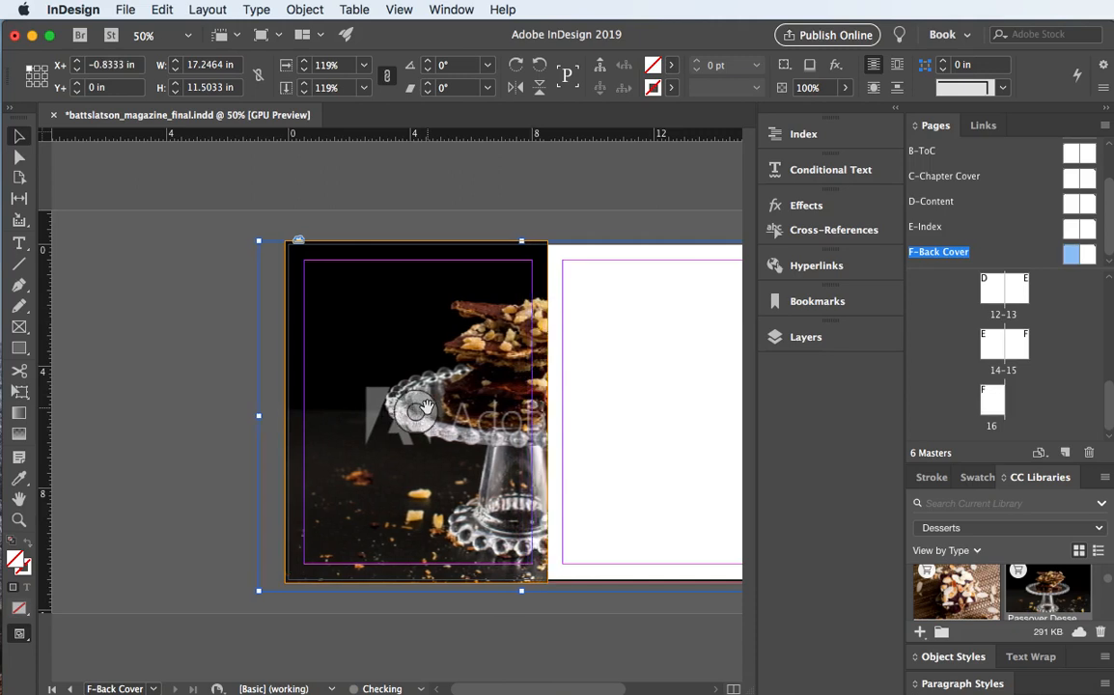
{"action": "key", "text": "shift+Left"}
{"action": "key", "text": "shift+Left"}
{"action": "key", "text": "shift+Left"}
{"action": "key", "text": "shift+Left"}
{"action": "key", "text": "shift+Left"}
{"action": "key", "text": "shift+Left"}
{"action": "key", "text": "shift+Left"}
{"action": "key", "text": "shift+Left"}
{"action": "key", "text": "shift+Left"}
{"action": "key", "text": "shift+Left"}
{"action": "key", "text": "shift+Left"}
{"action": "key", "text": "shift+Left"}
{"action": "key", "text": "shift+Left"}
{"action": "key", "text": "shift+Left"}
{"action": "key", "text": "shift+Left"}
{"action": "key", "text": "shift+Left"}
{"action": "key", "text": "shift+Left"}
{"action": "key", "text": "shift+Left"}
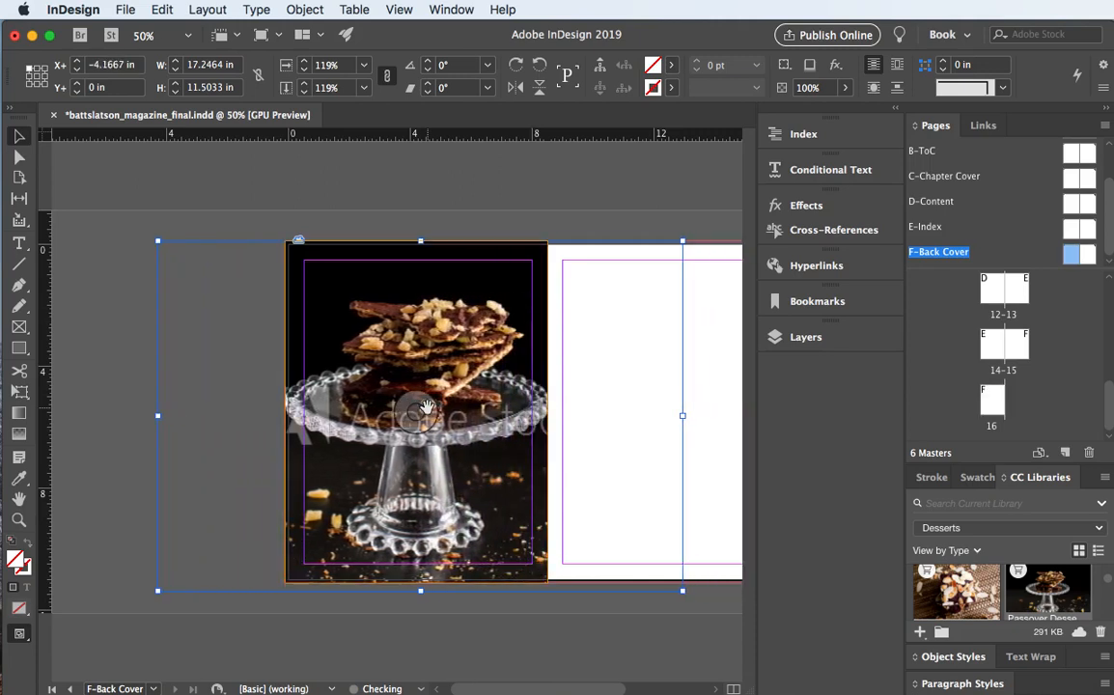
{"action": "scroll", "coordinate": [426, 407], "scroll_direction": "right", "scroll_amount": 5}
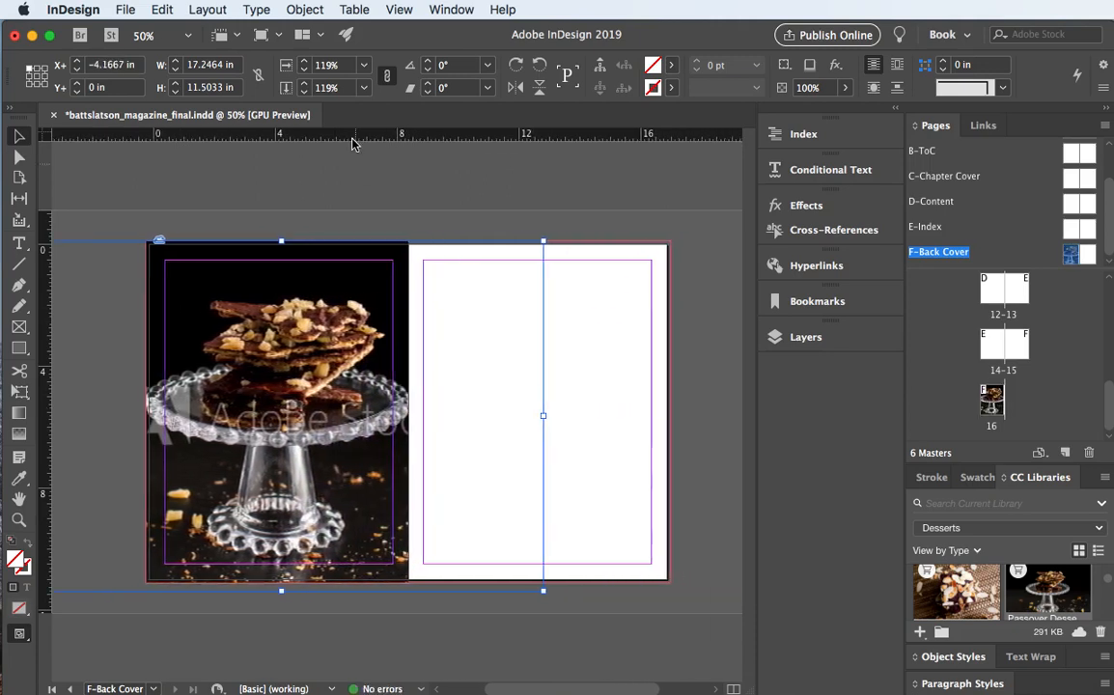
{"action": "left_click", "coordinate": [372, 236]}
{"action": "scroll", "coordinate": [372, 235], "scroll_direction": "left", "scroll_amount": 6}
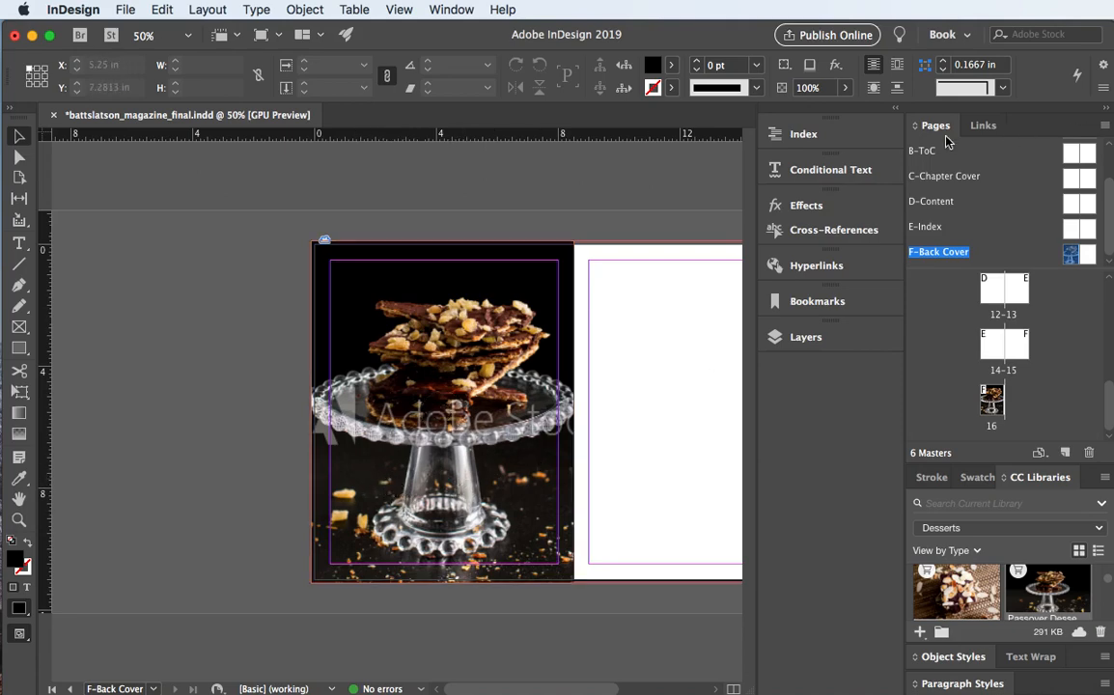
- Make the Text layer the active layer
{"action": "left_click", "coordinate": [808, 337]}
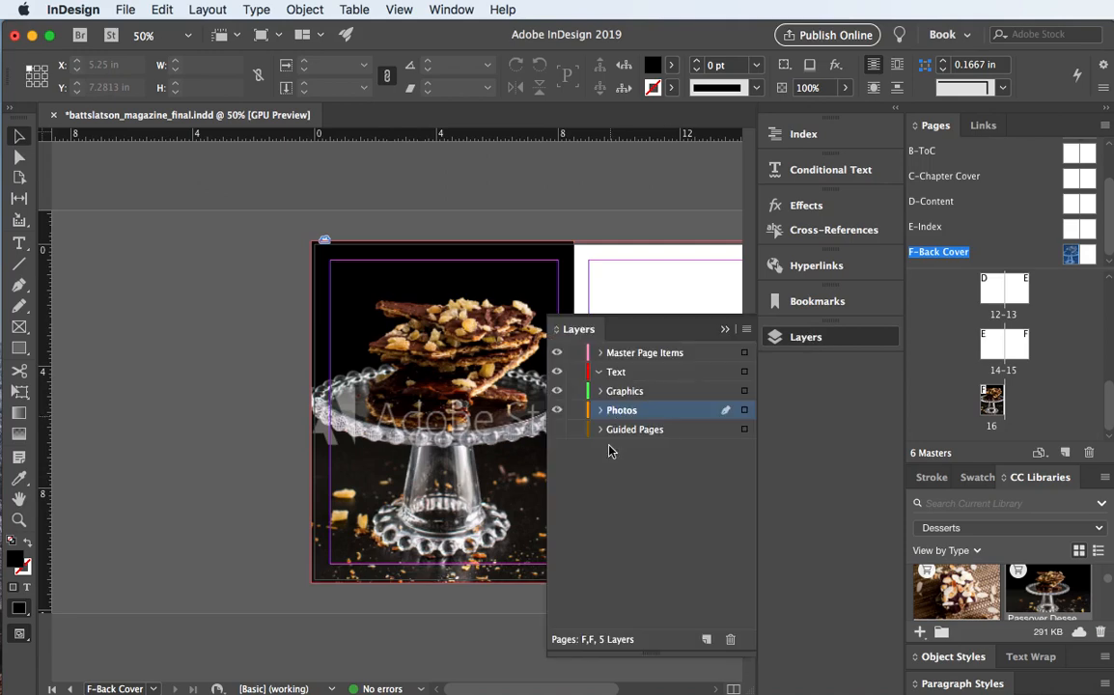
{"action": "left_click", "coordinate": [820, 346]}
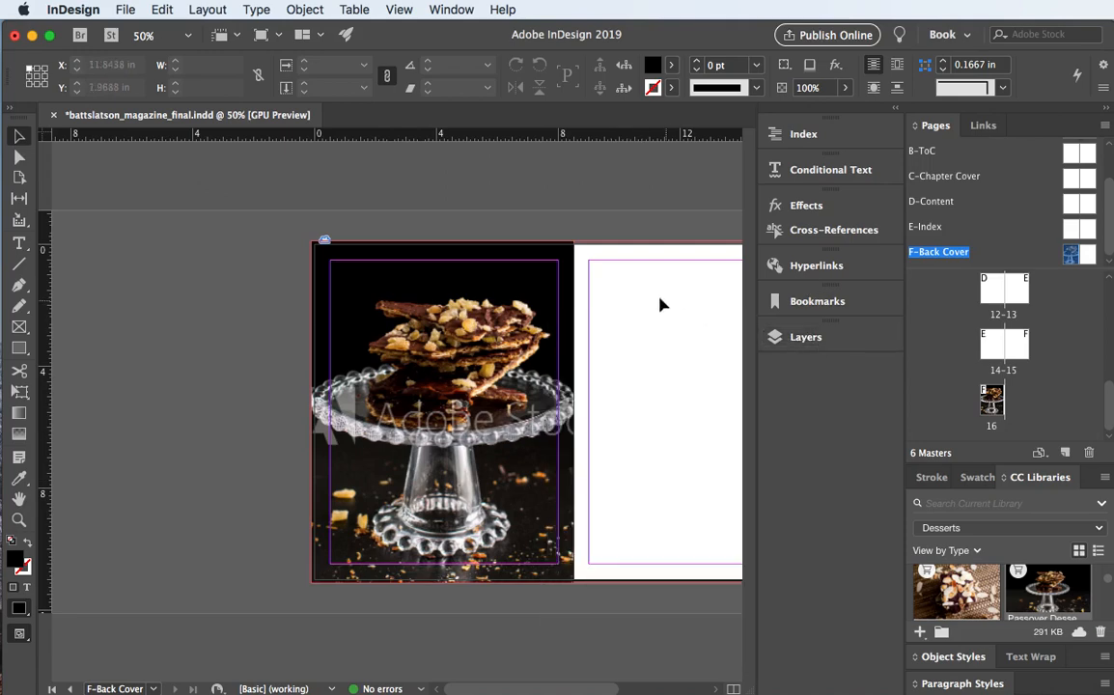
{"action": "left_click", "coordinate": [807, 337]}
{"action": "left_click", "coordinate": [617, 373]}
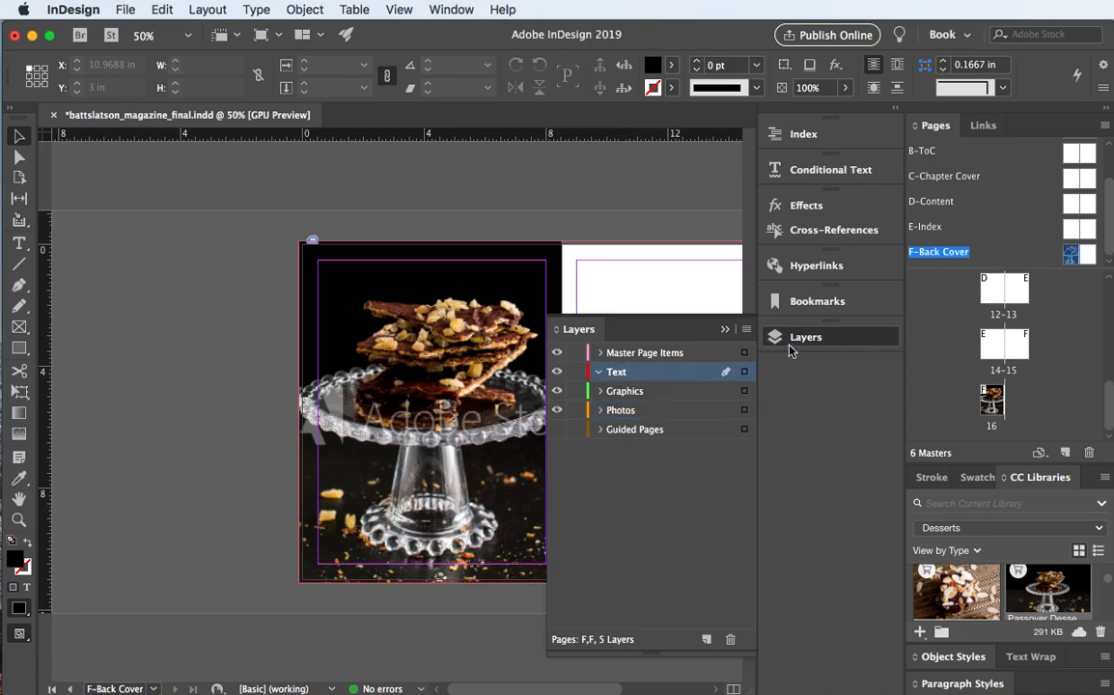
{"action": "left_click", "coordinate": [727, 330]}
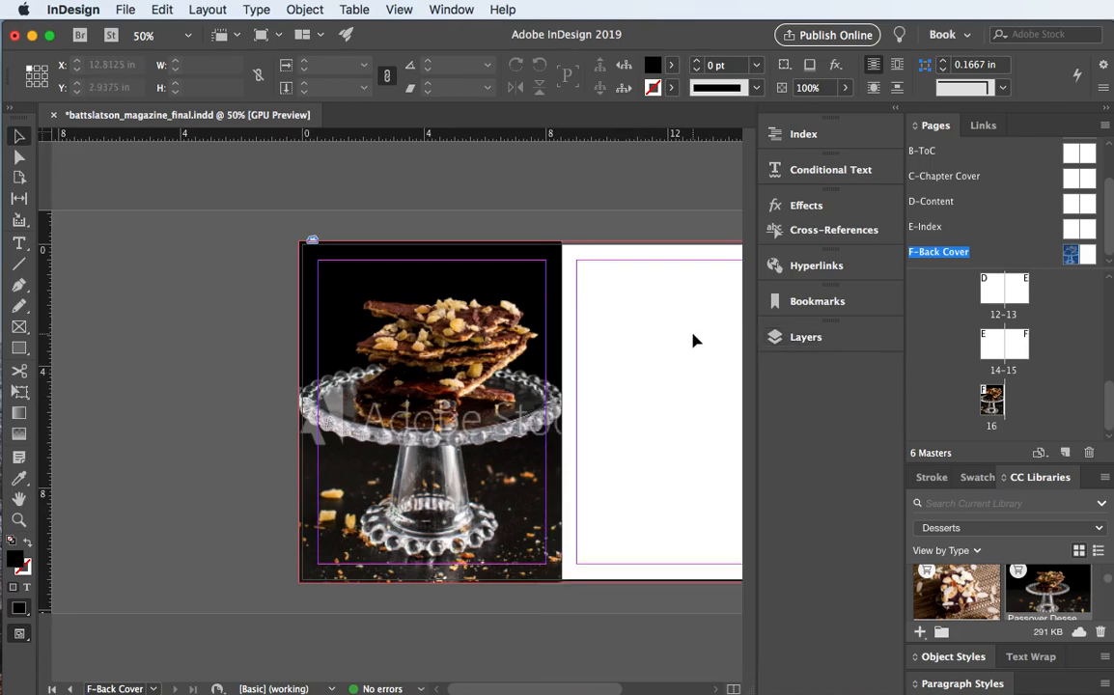
- Create a text frame between the side margins over the cake stand's base and enter "Delicious Desserts"
{"action": "scroll", "coordinate": [611, 328], "scroll_direction": "right", "scroll_amount": 1}
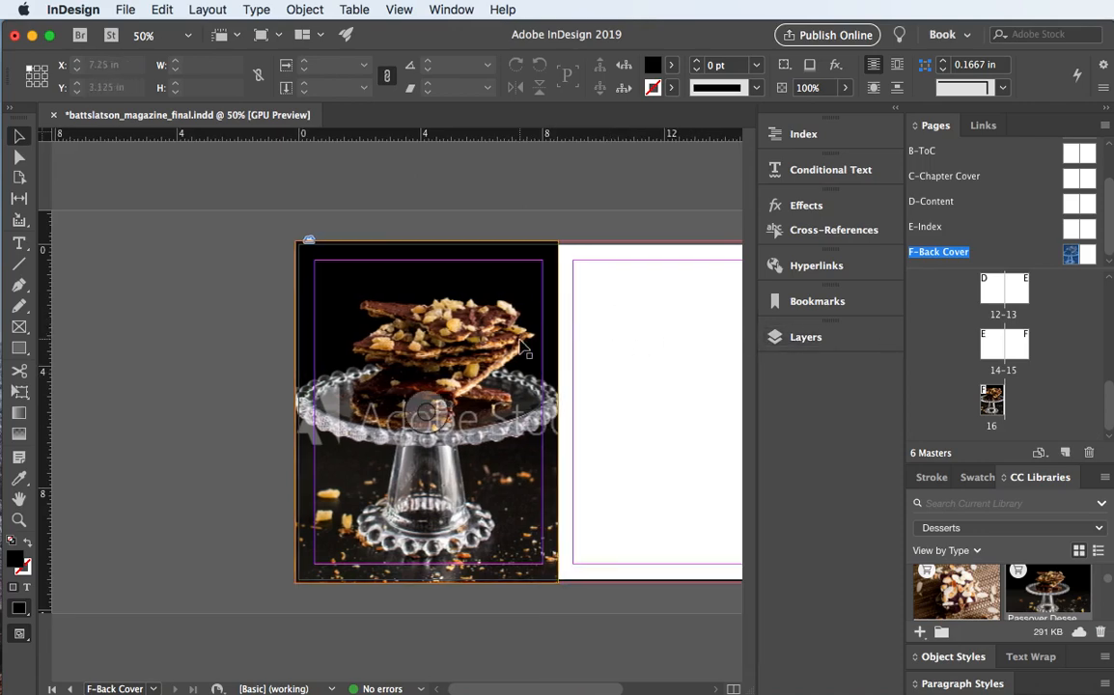
{"action": "left_click", "coordinate": [20, 244]}
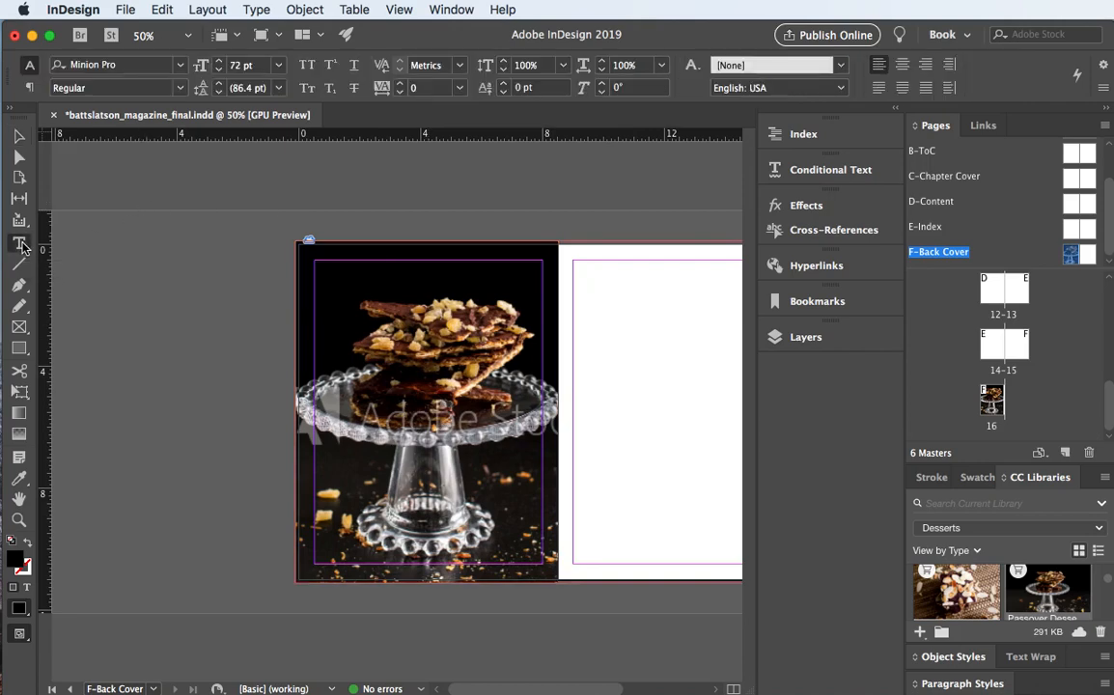
{"action": "left_click", "coordinate": [21, 247]}
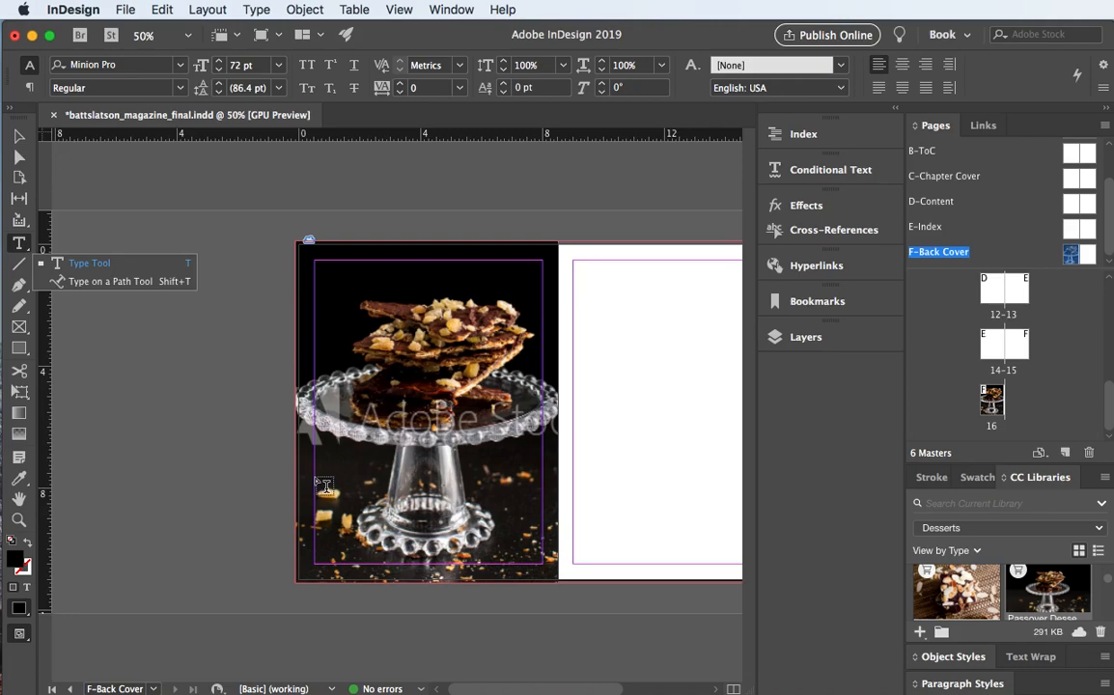
{"action": "left_click_drag", "start_coordinate": [315, 477], "coordinate": [541, 558]}
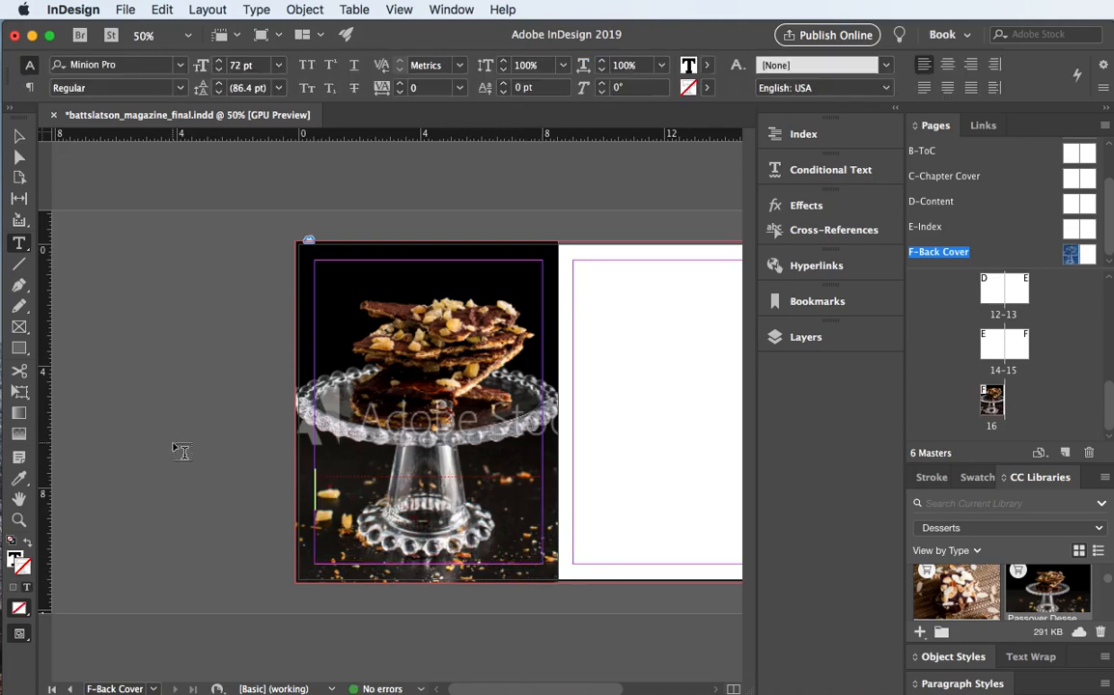
{"action": "type", "text": "Delic"}
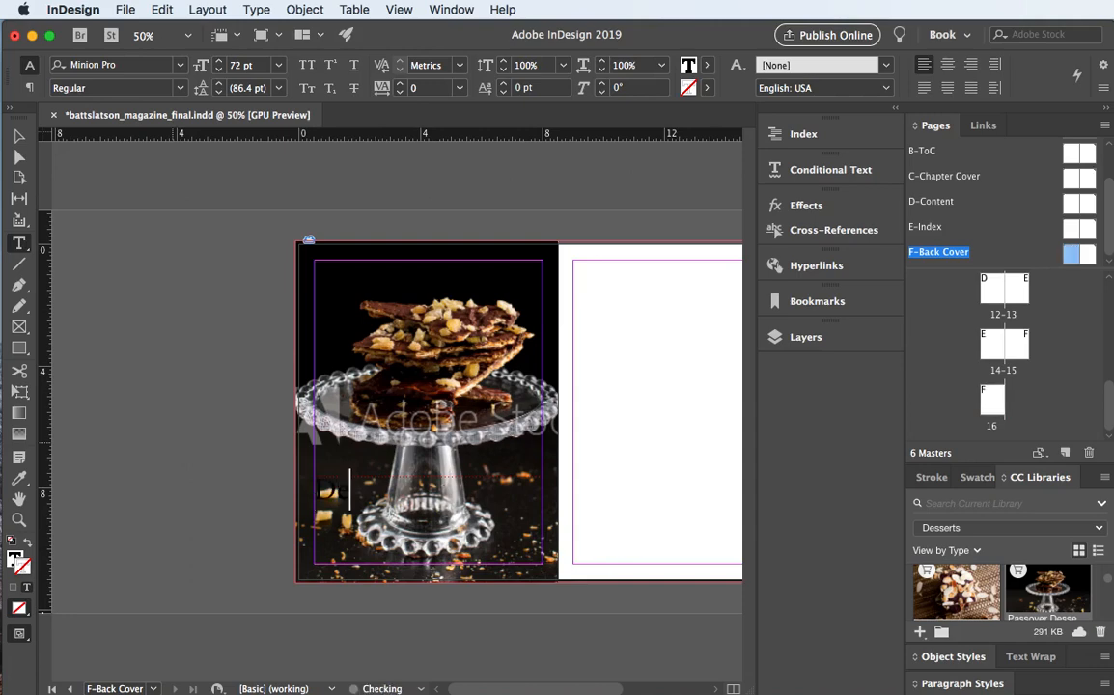
{"action": "type", "text": "us"}
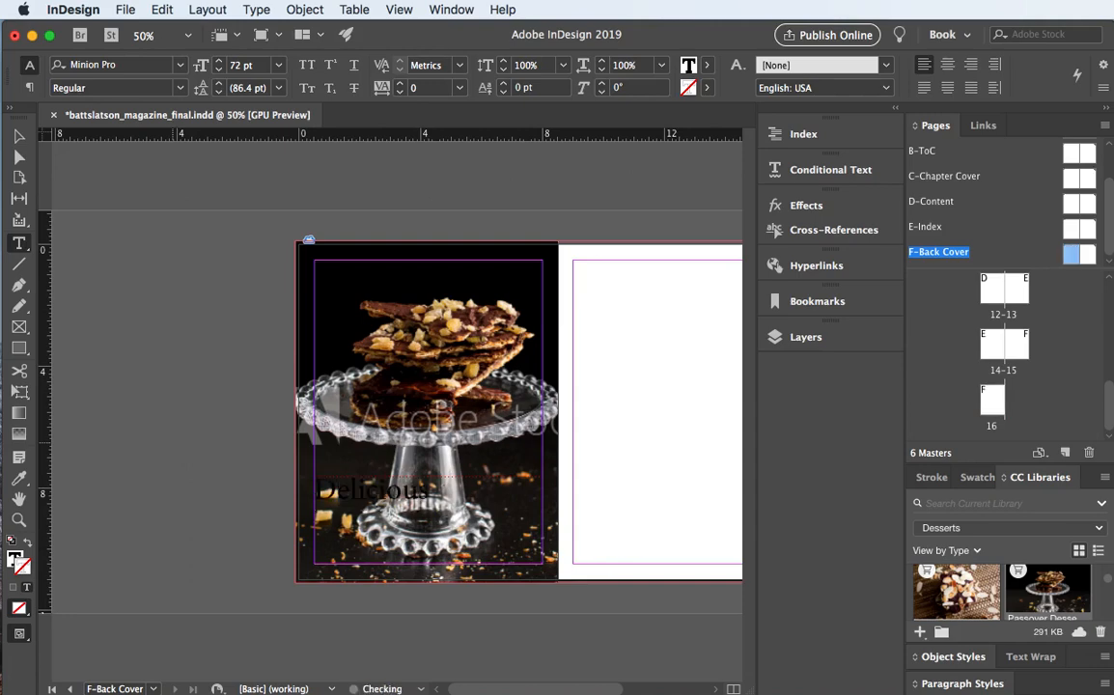
{"action": "type", "text": " Desserts"}
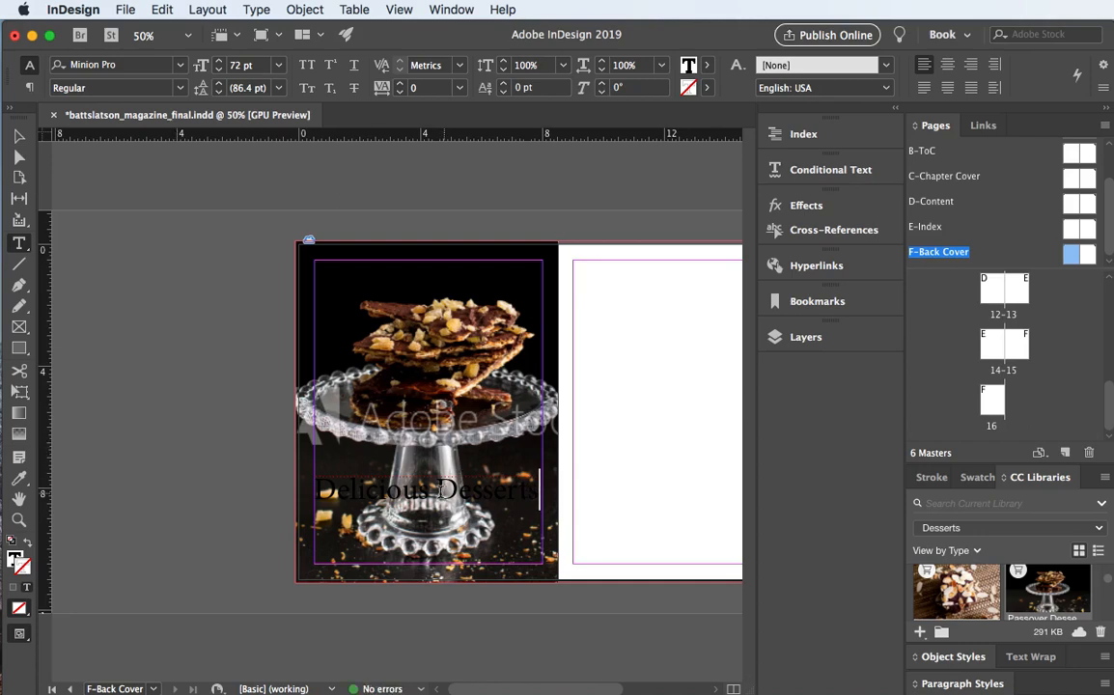
- Set the font size of the whole "Delicious Desserts" title to 48 pt
{"action": "double_click", "coordinate": [386, 490]}
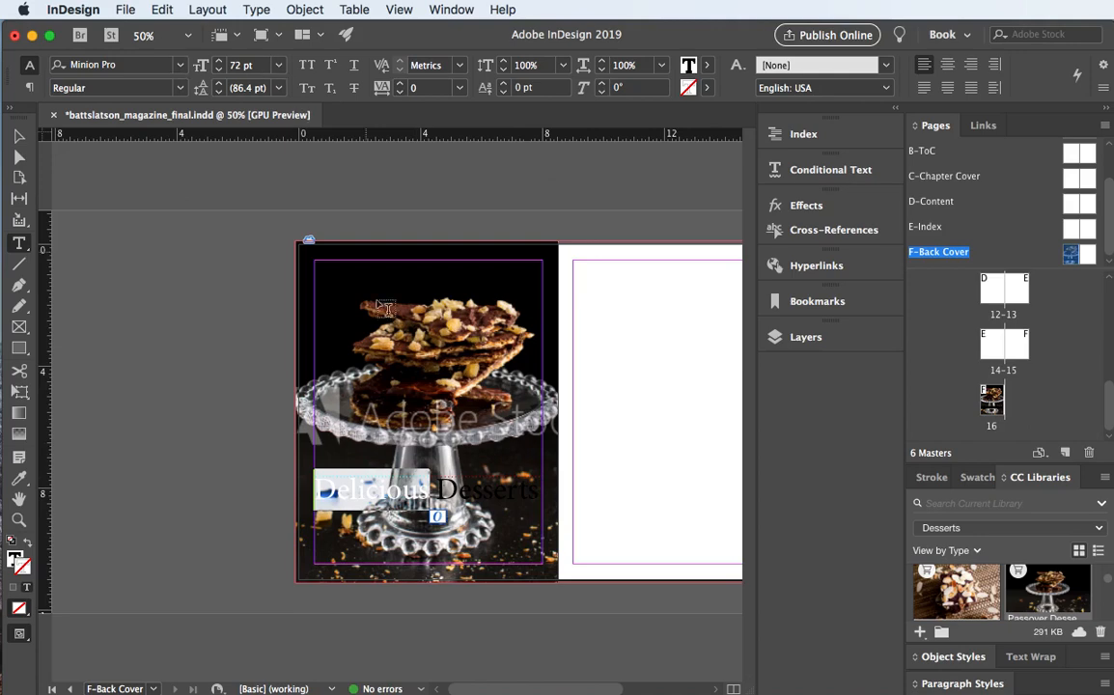
{"action": "left_click_drag", "start_coordinate": [543, 496], "coordinate": [317, 493]}
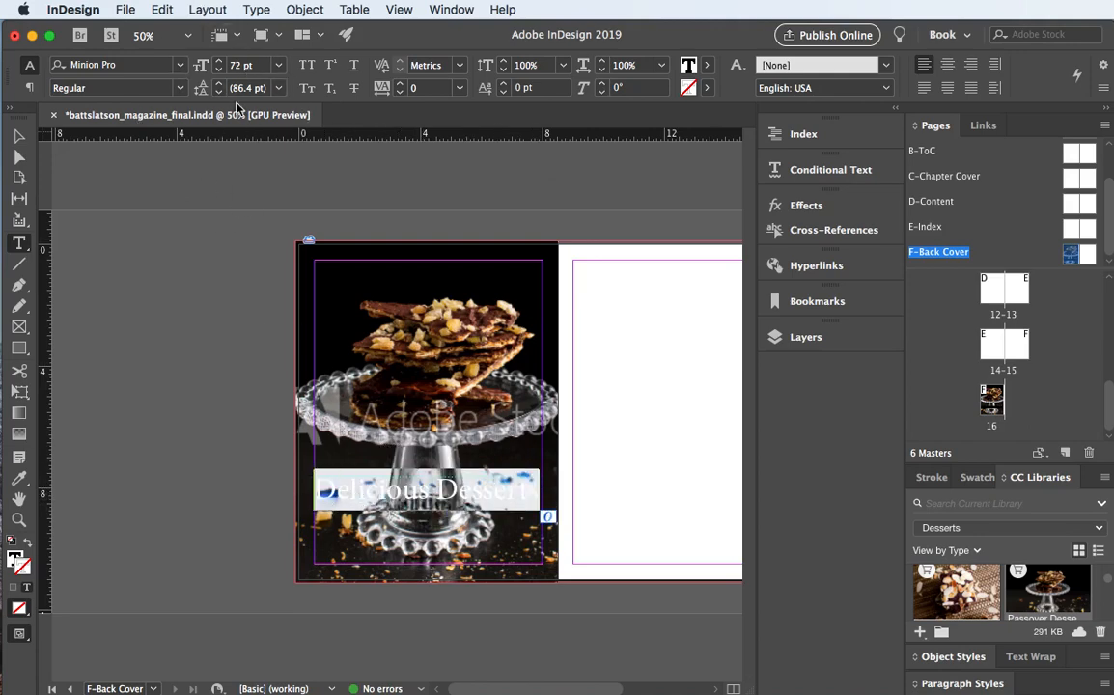
{"action": "left_click", "coordinate": [279, 65]}
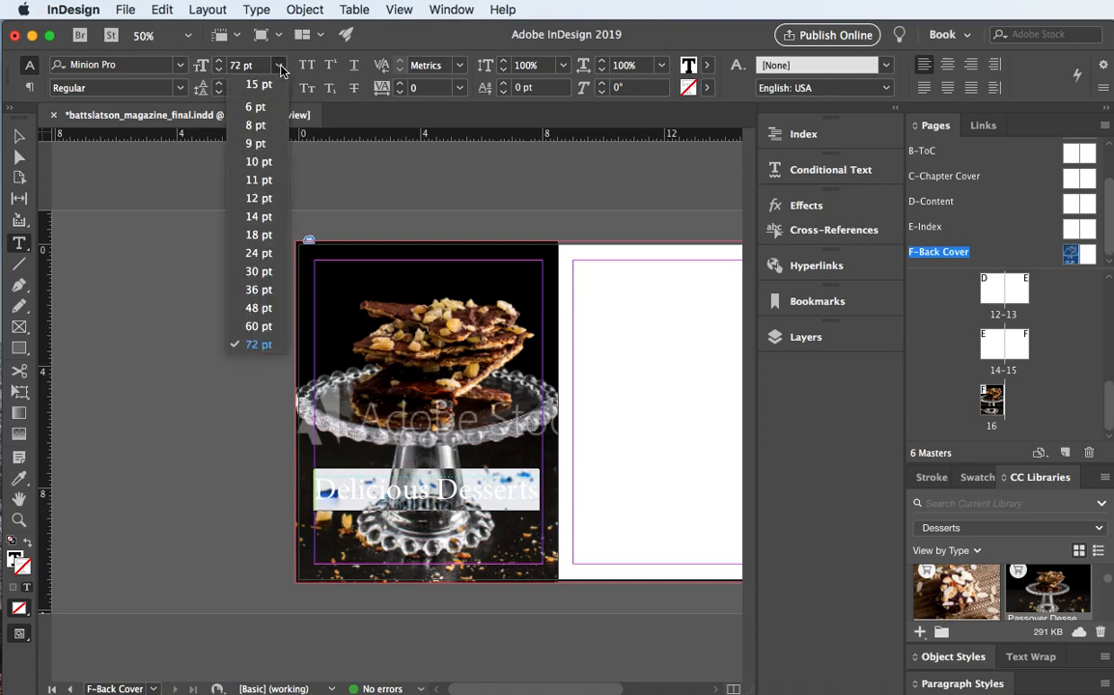
{"action": "left_click", "coordinate": [259, 308]}
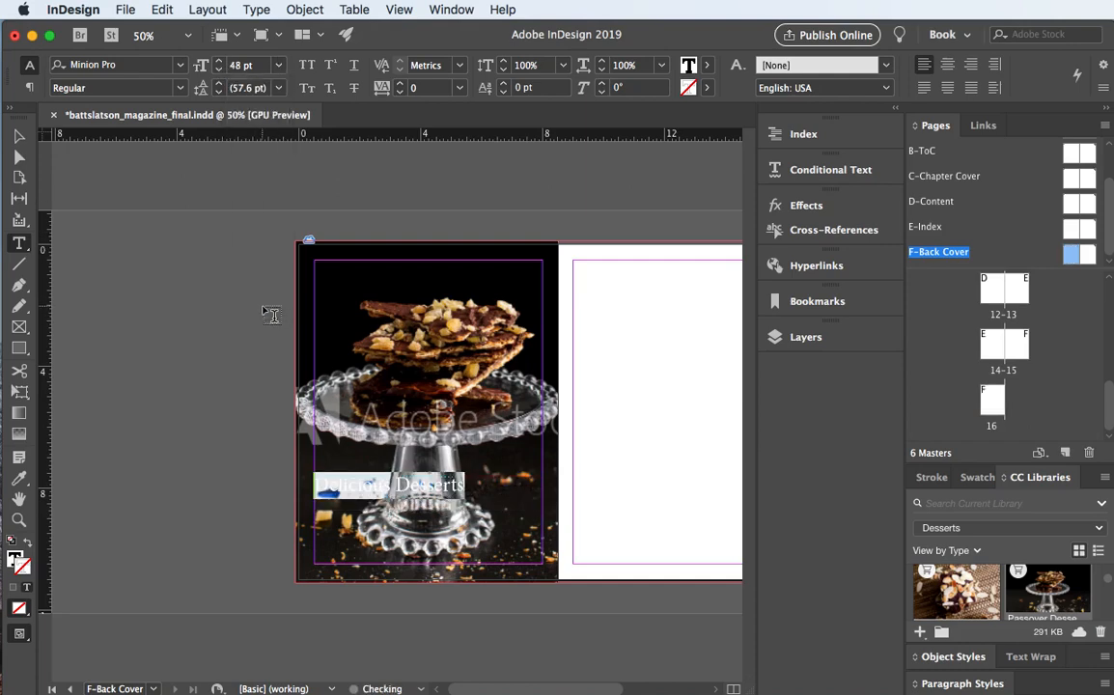
{"action": "left_click", "coordinate": [373, 482]}
{"action": "left_click_drag", "start_coordinate": [390, 484], "coordinate": [334, 484]}
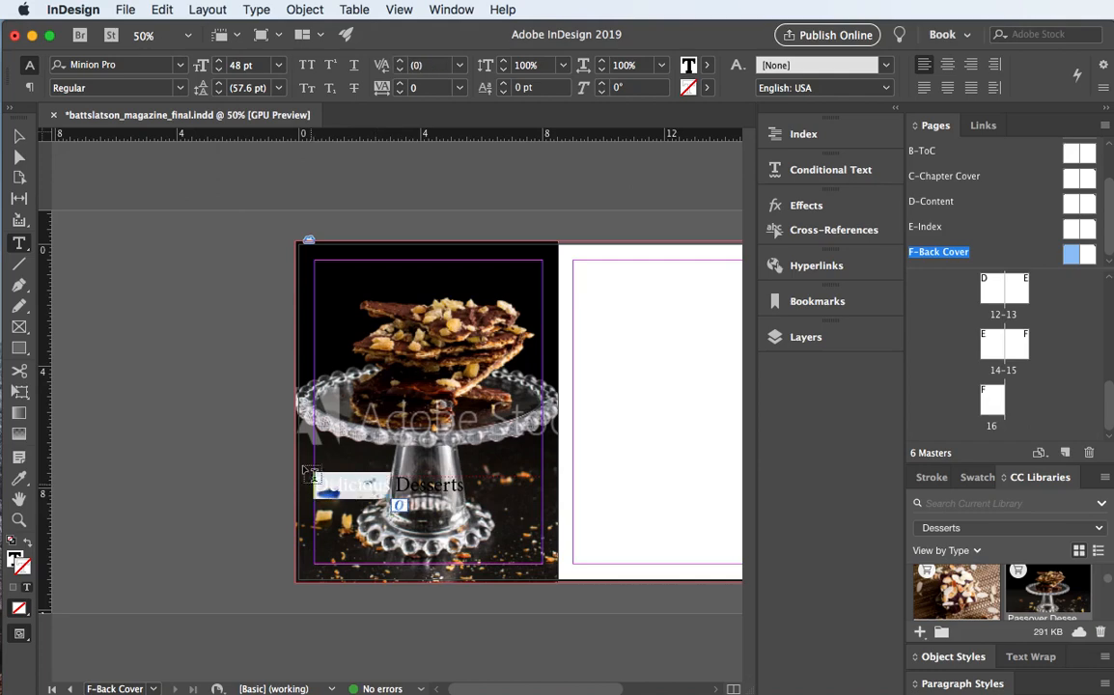
{"action": "left_click", "coordinate": [178, 64]}
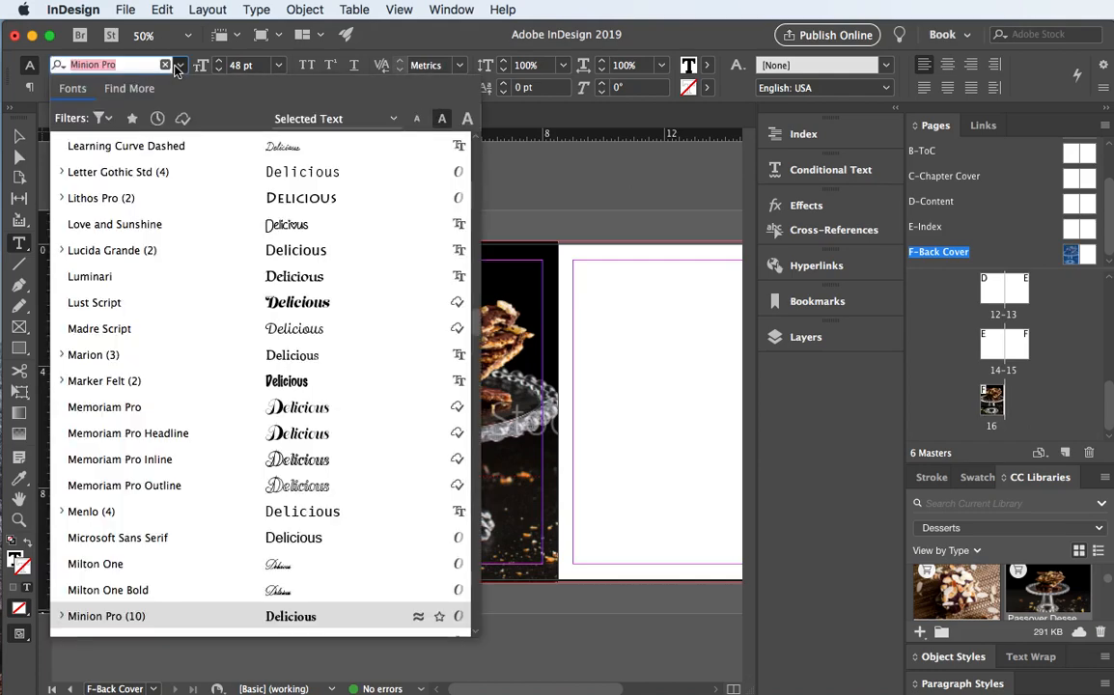
{"action": "scroll", "coordinate": [174, 217], "scroll_direction": "up", "scroll_amount": 15}
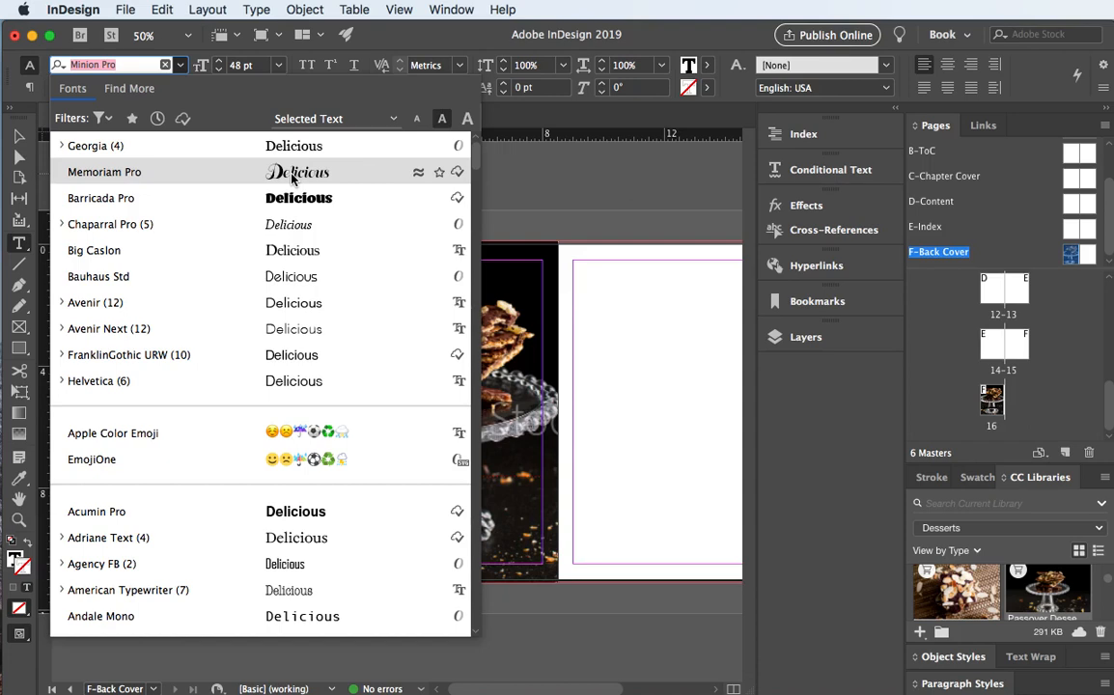
{"action": "scroll", "coordinate": [292, 176], "scroll_direction": "down", "scroll_amount": 3}
{"action": "scroll", "coordinate": [292, 176], "scroll_direction": "up", "scroll_amount": 3}
{"action": "left_click", "coordinate": [18, 137]}
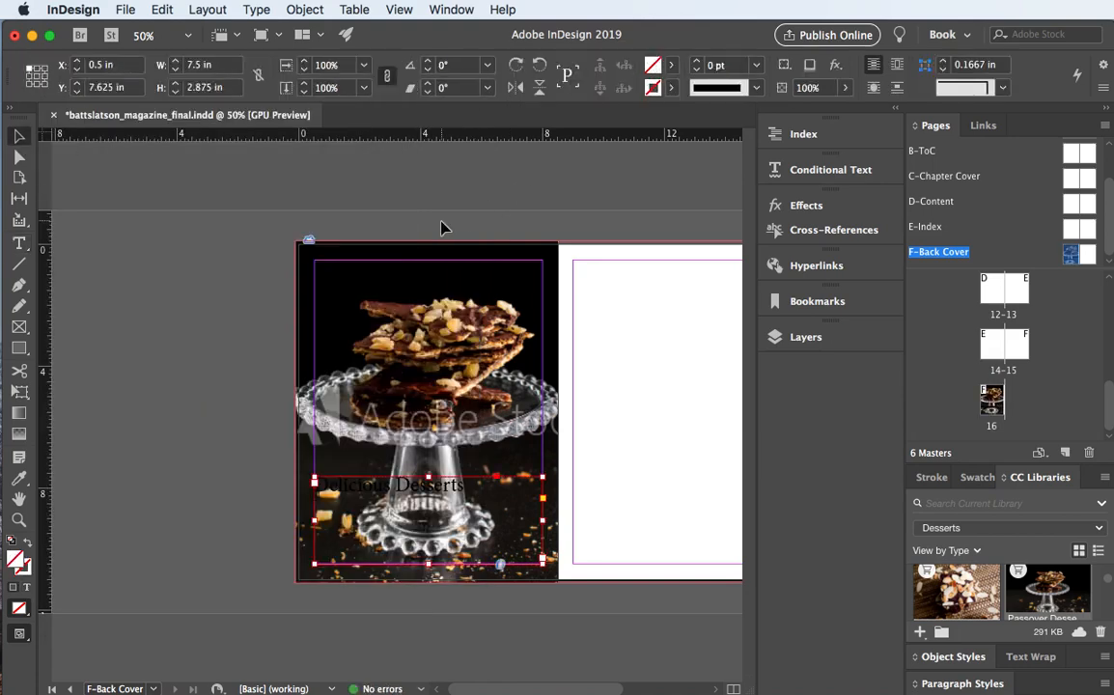
- Open the A-Story Cover master spread for editing
{"action": "scroll", "coordinate": [442, 228], "scroll_direction": "right", "scroll_amount": 5}
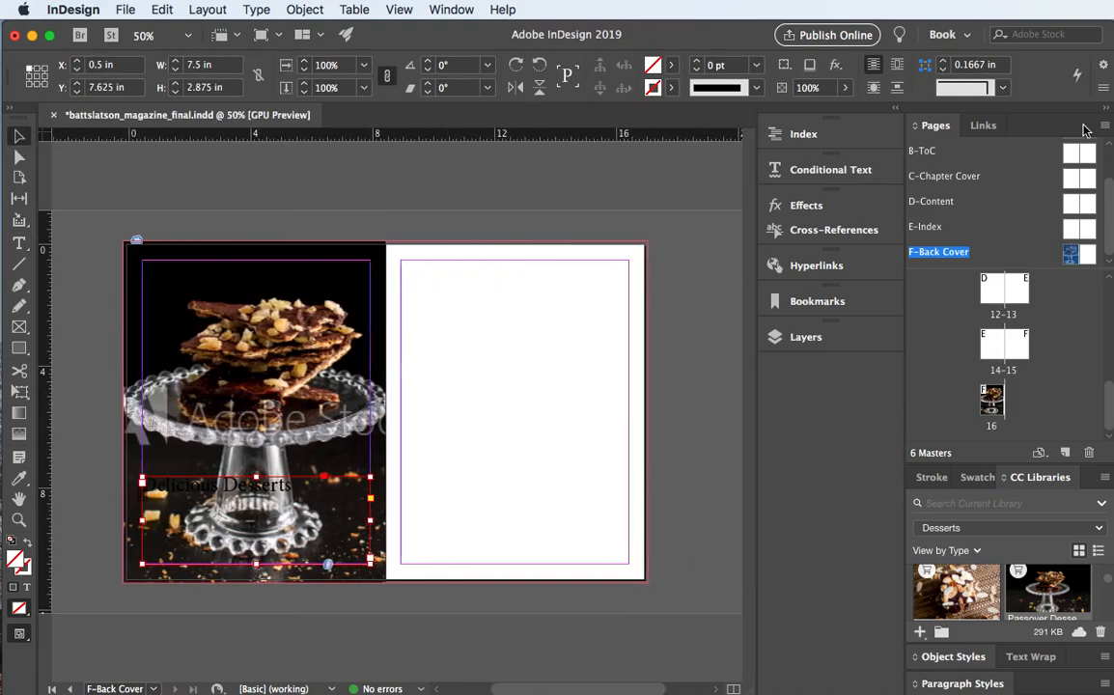
{"action": "scroll", "coordinate": [975, 179], "scroll_direction": "up", "scroll_amount": 2}
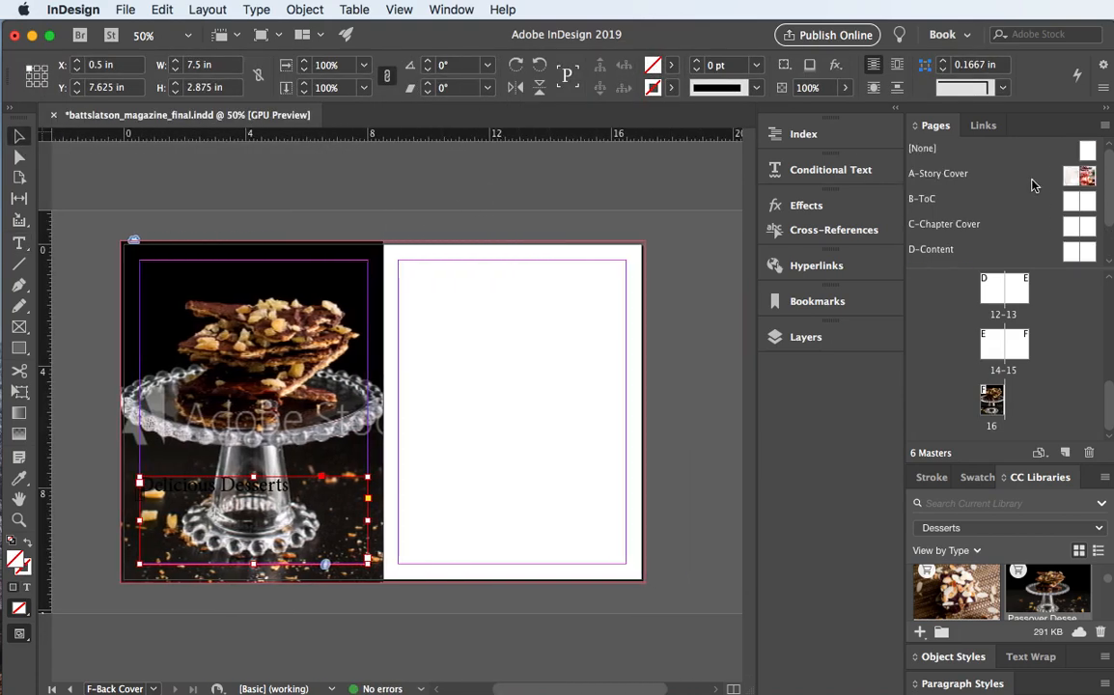
{"action": "left_click", "coordinate": [1087, 177]}
{"action": "double_click", "coordinate": [1087, 177]}
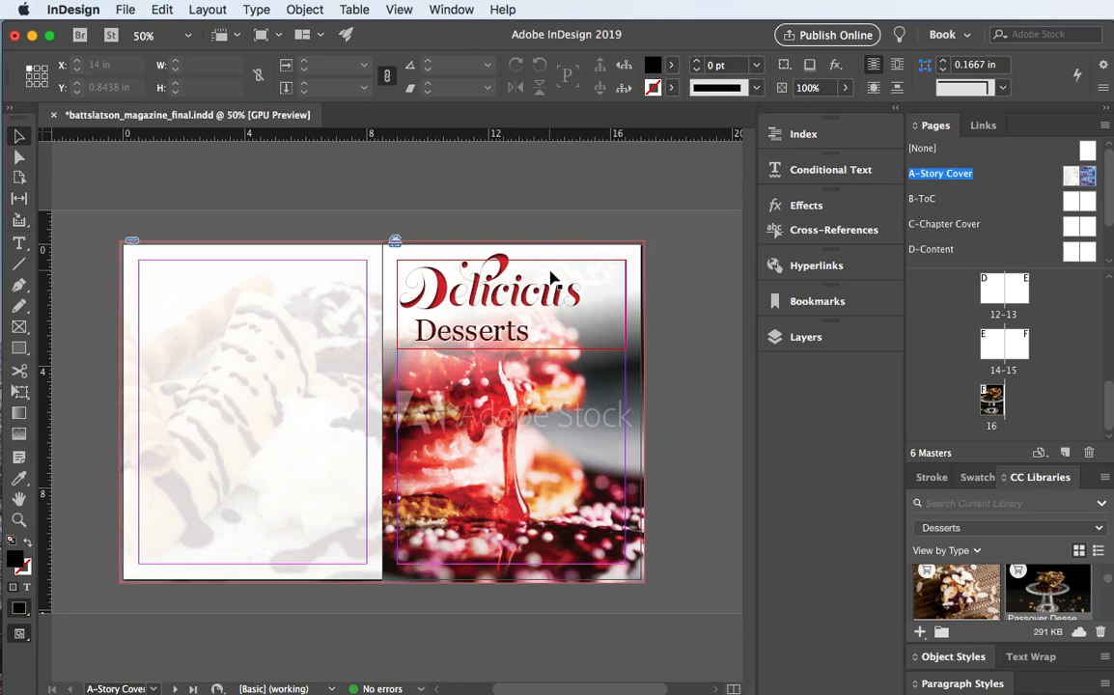
{"action": "scroll", "coordinate": [553, 281], "scroll_direction": "right", "scroll_amount": 1}
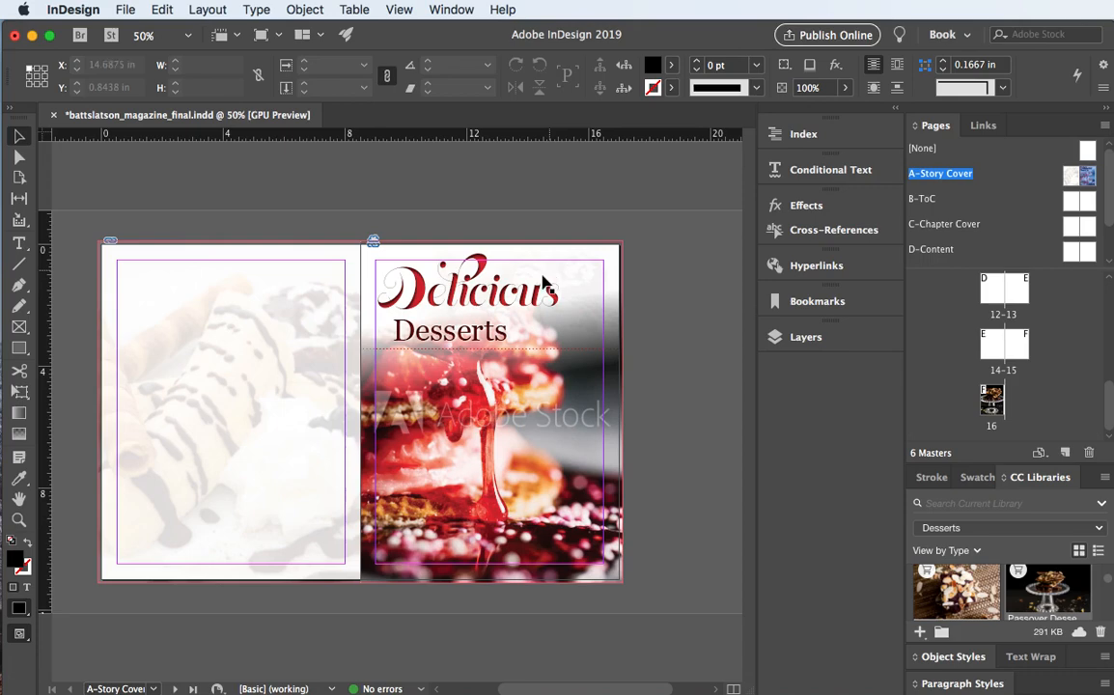
- Select the letters "us" at the end of the cover title "Delicious" and show the Character Styles panel beside the spread
{"action": "double_click", "coordinate": [470, 289]}
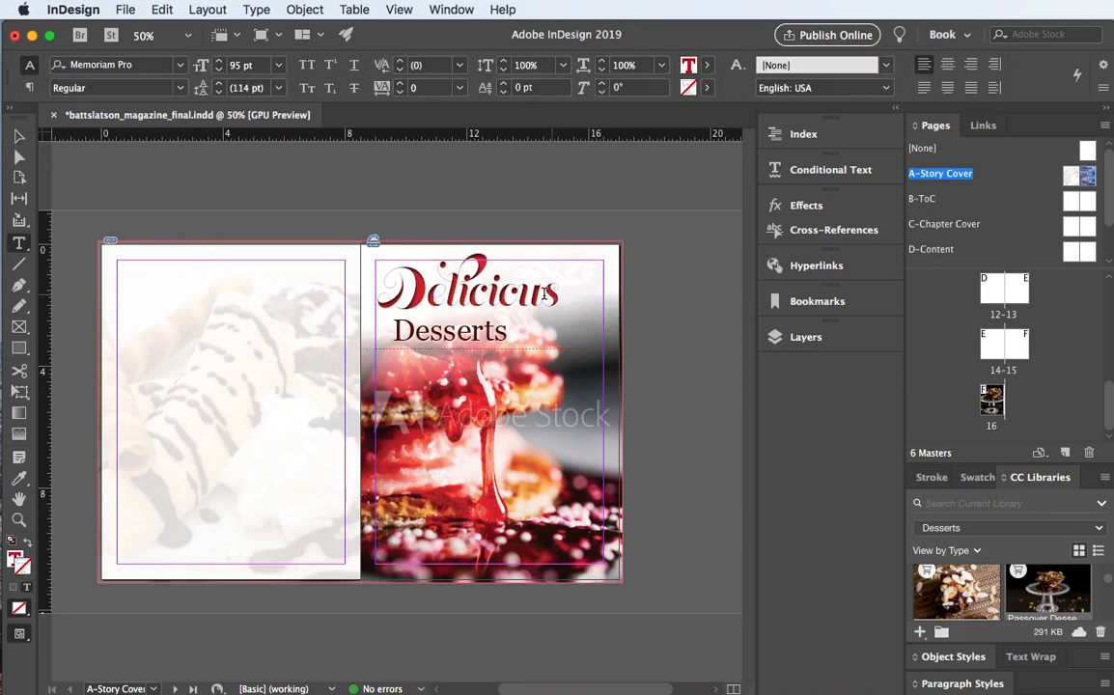
{"action": "key", "text": "super+a"}
{"action": "left_click", "coordinate": [414, 295]}
{"action": "left_click_drag", "start_coordinate": [560, 290], "coordinate": [512, 293]}
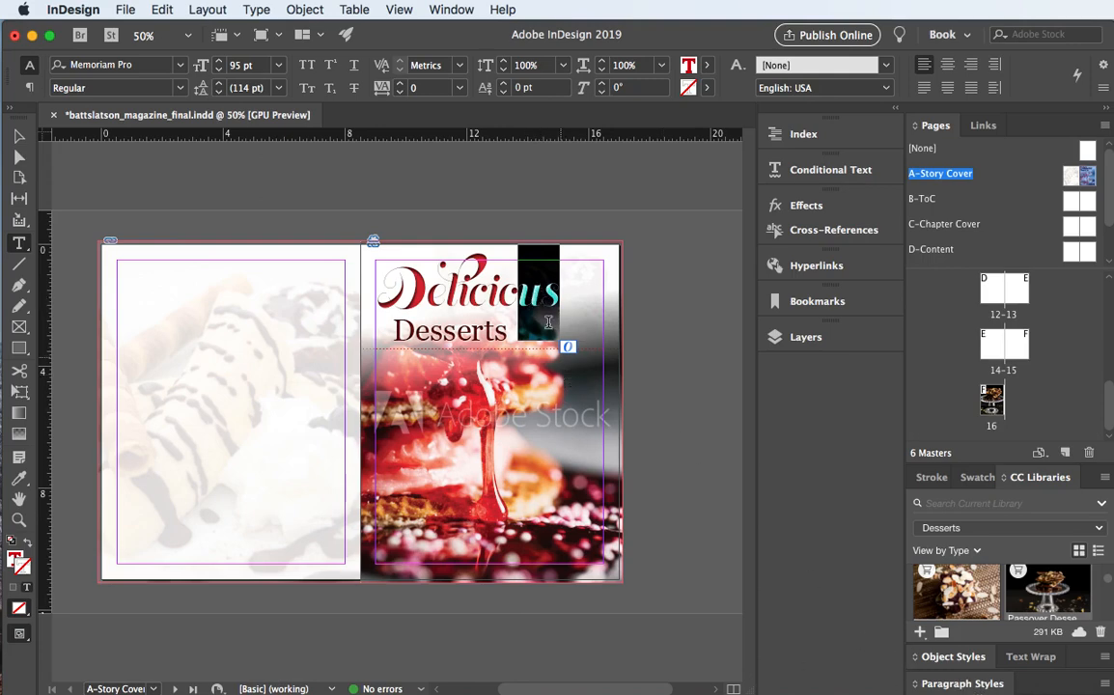
{"action": "left_click", "coordinate": [448, 10]}
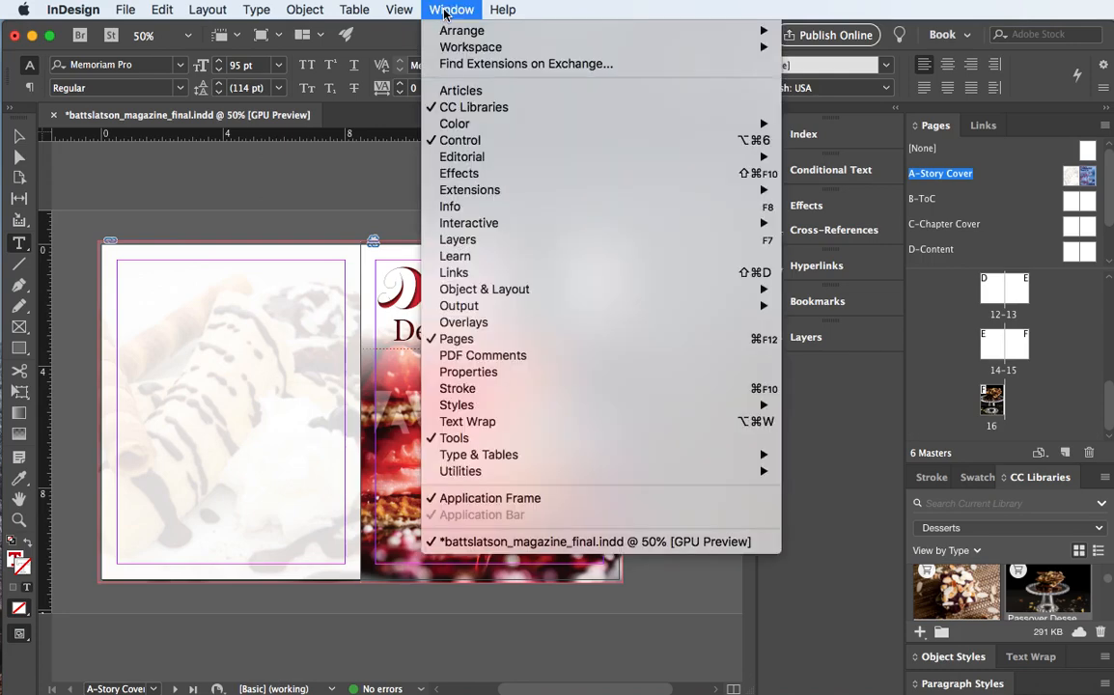
{"action": "mouse_move", "coordinate": [652, 406]}
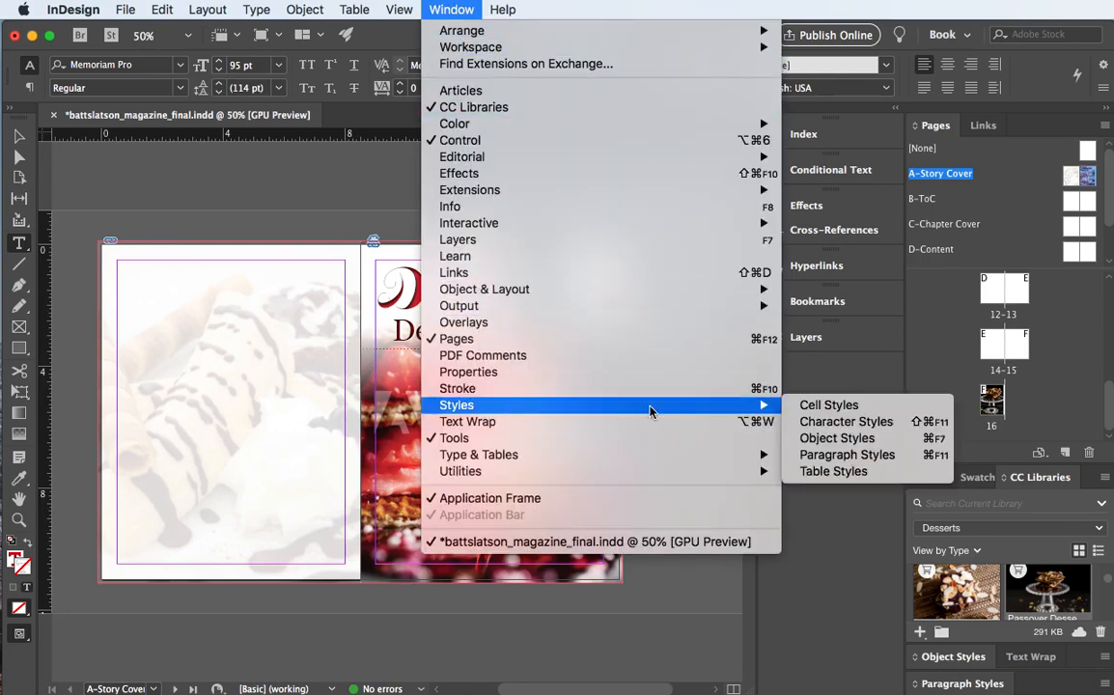
{"action": "left_click", "coordinate": [832, 422]}
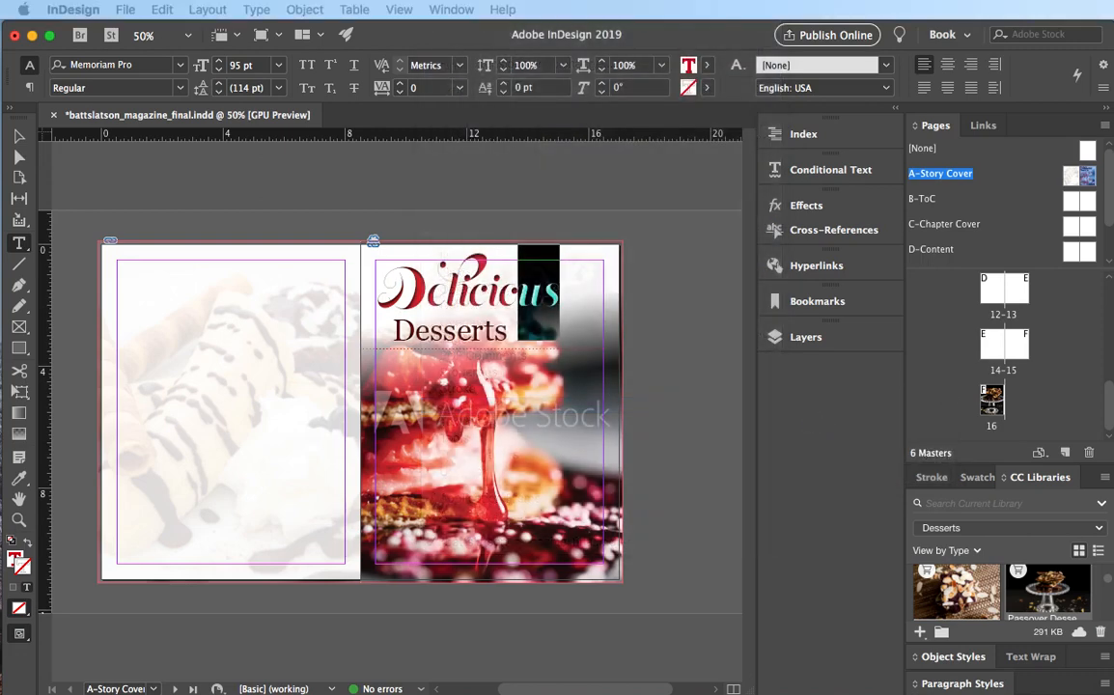
{"action": "left_click_drag", "start_coordinate": [1113, 147], "coordinate": [856, 413]}
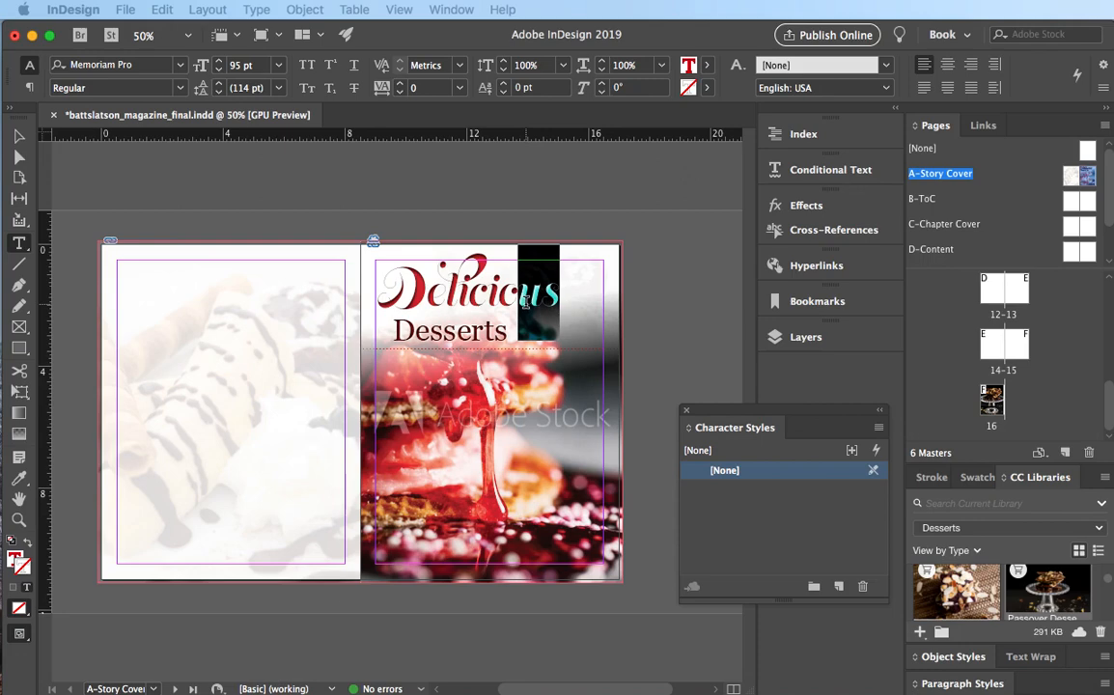
- Create a new character style from the selected "us" letters, apply it to them, and open its options
{"action": "left_click", "coordinate": [838, 589]}
{"action": "left_click", "coordinate": [750, 492]}
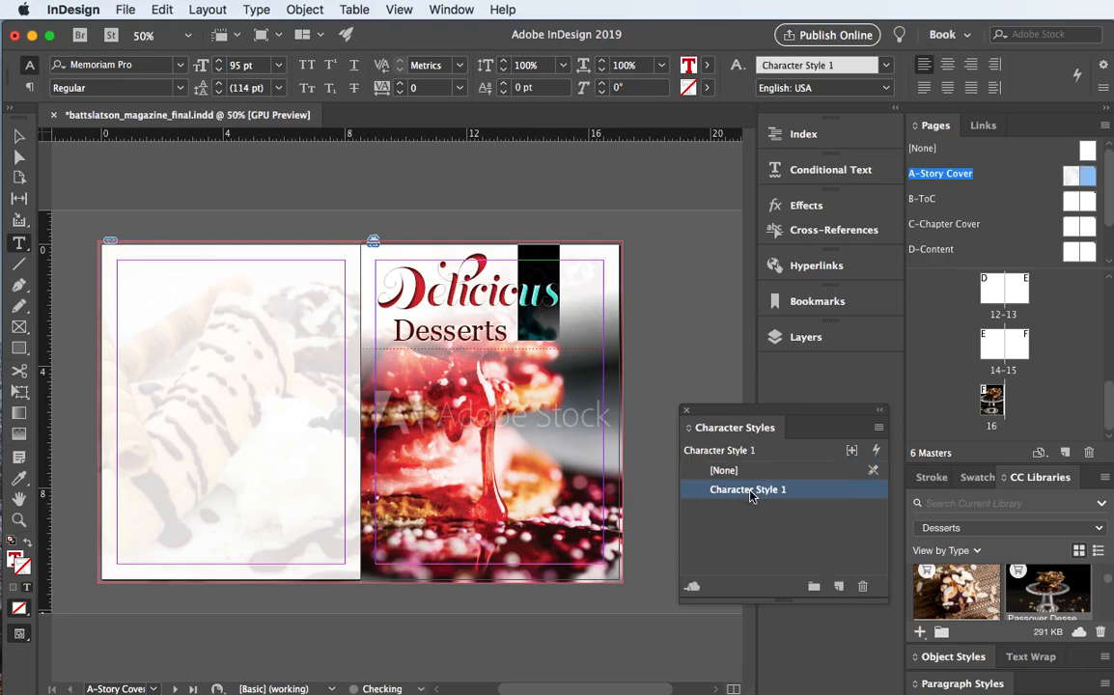
{"action": "double_click", "coordinate": [750, 493]}
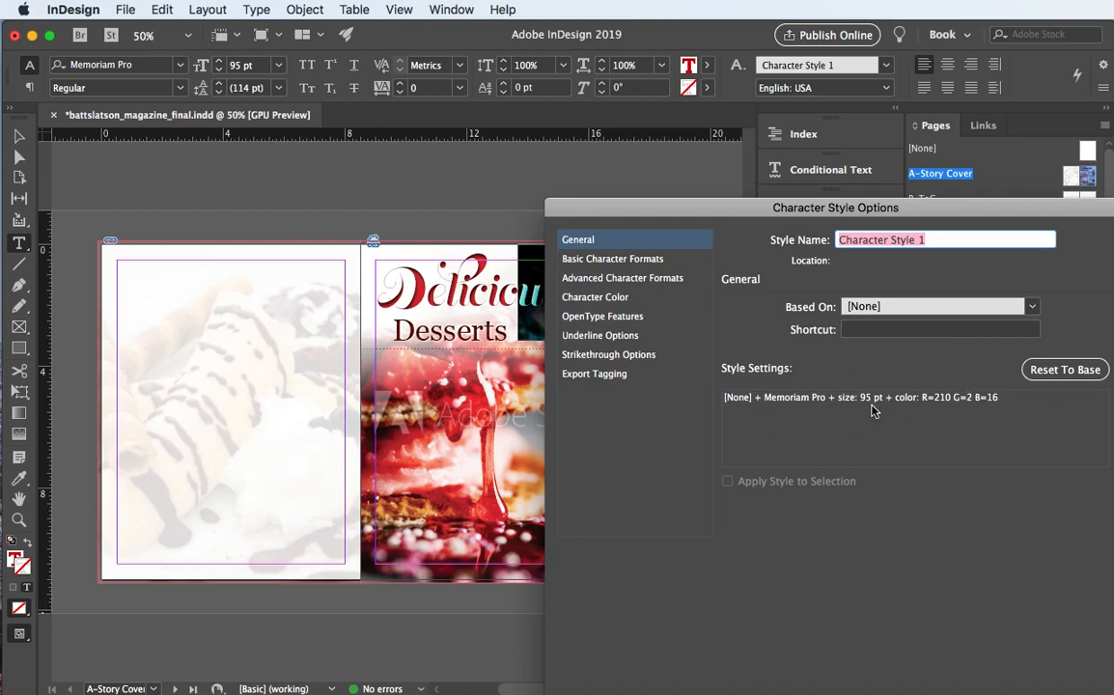
- Review the new style's character formats, color, OpenType, underline, export tagging and strikethrough settings
{"action": "left_click", "coordinate": [610, 263]}
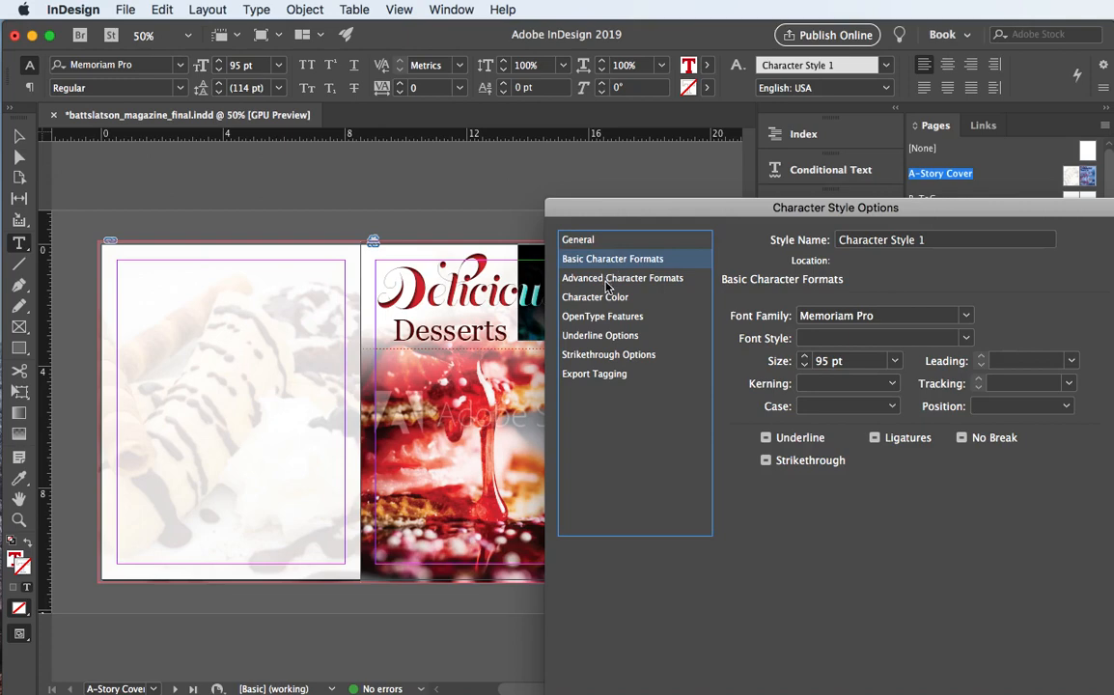
{"action": "left_click", "coordinate": [606, 280]}
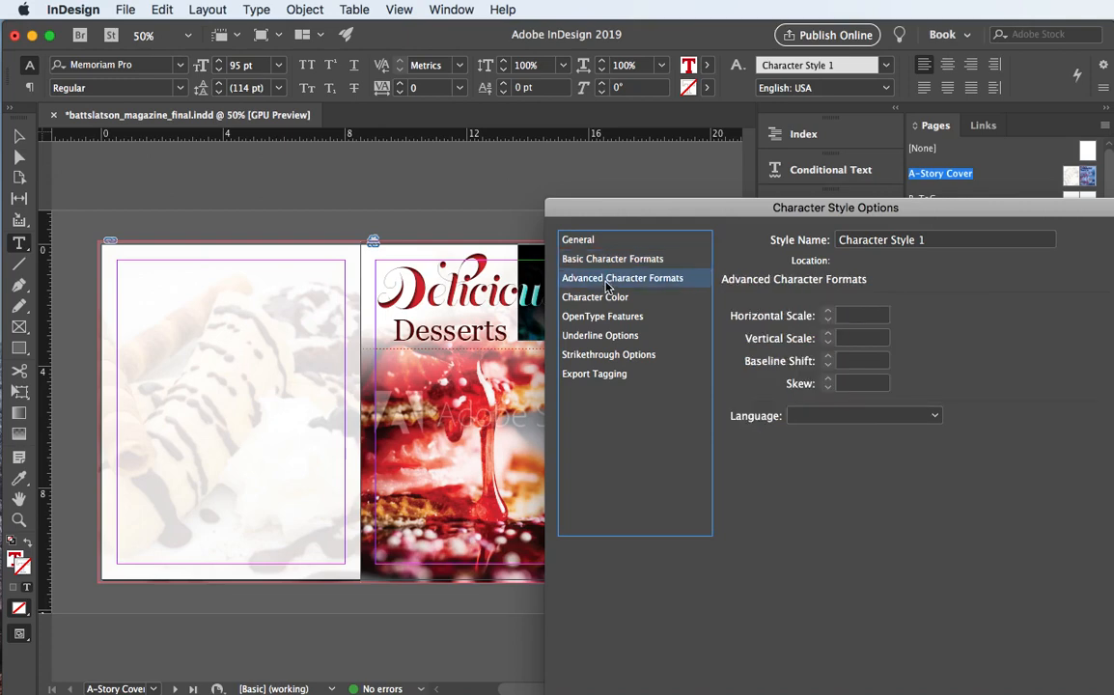
{"action": "left_click", "coordinate": [602, 301]}
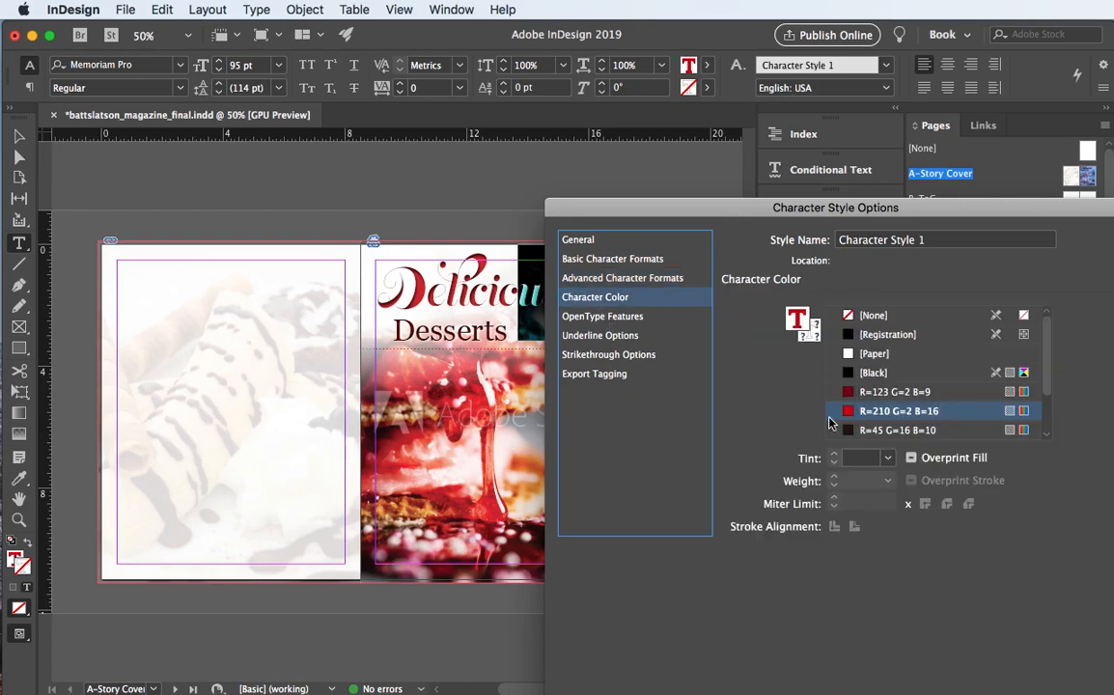
{"action": "left_click", "coordinate": [602, 317]}
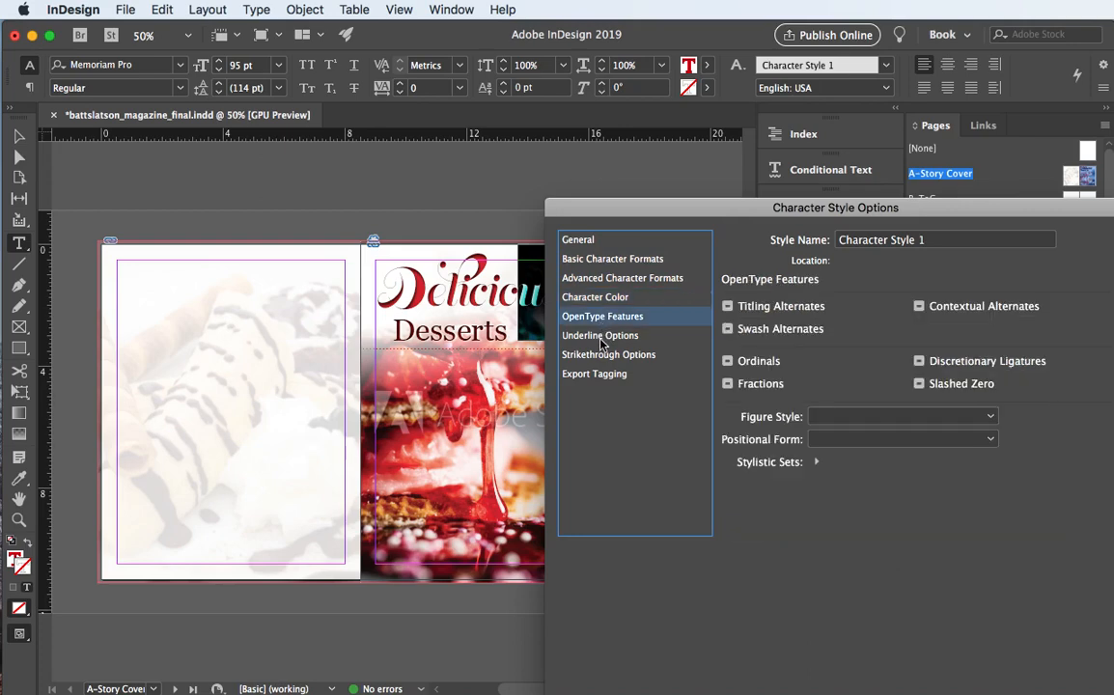
{"action": "left_click", "coordinate": [603, 336]}
{"action": "left_click", "coordinate": [601, 374]}
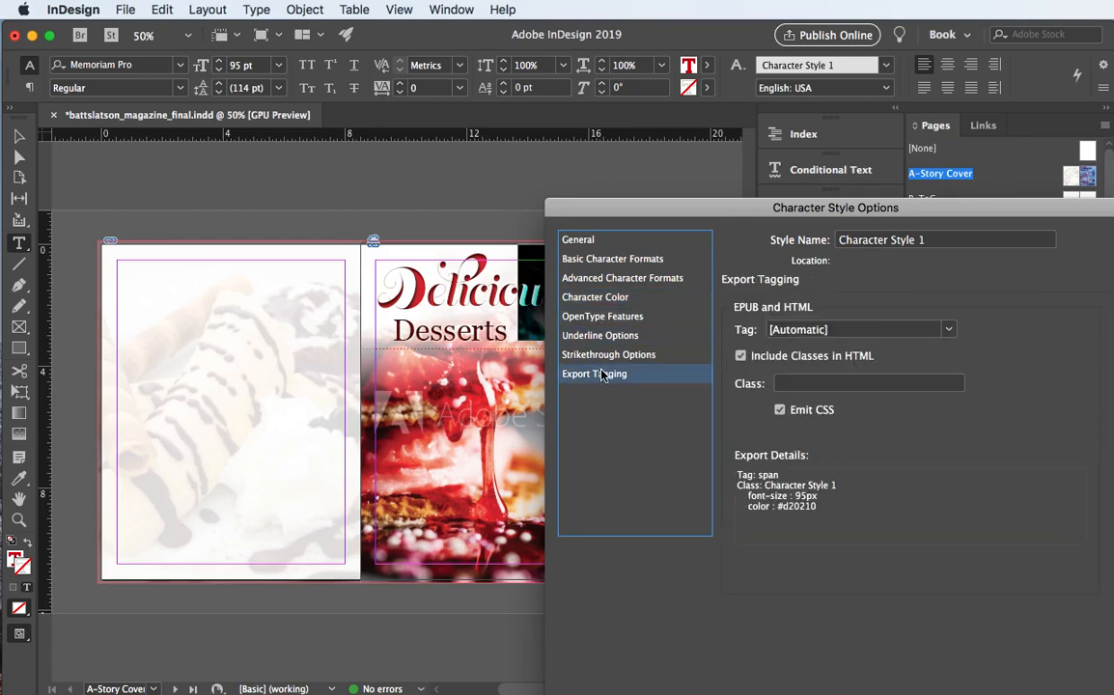
{"action": "left_click", "coordinate": [601, 354]}
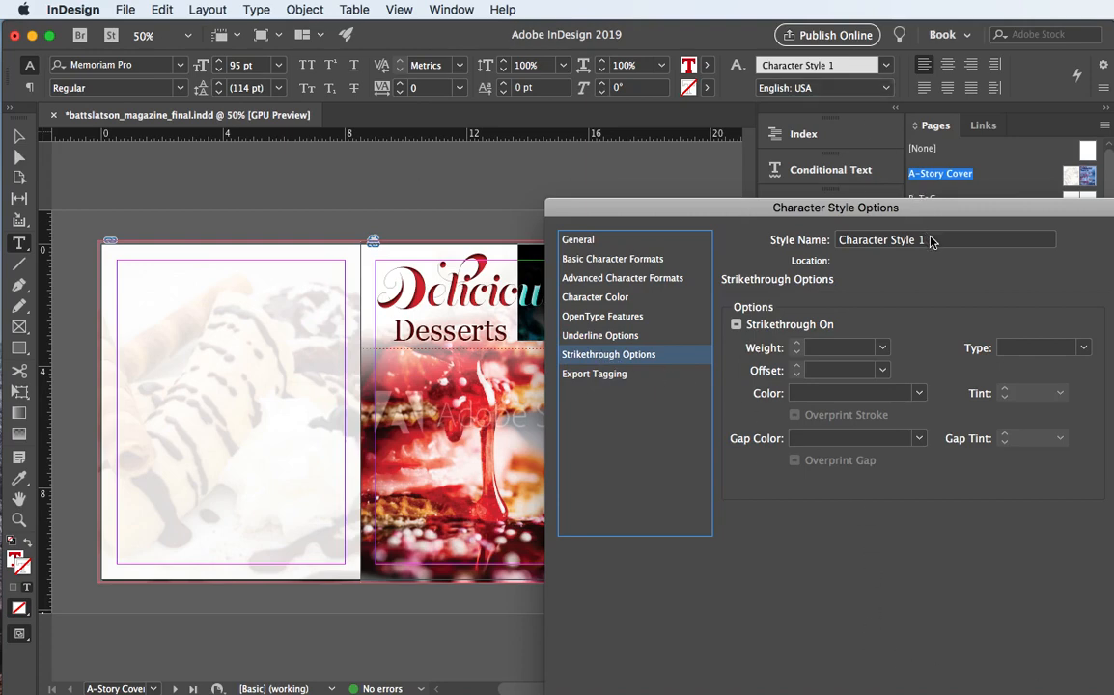
- Rename the new character style "Story Title" and accept its options
{"action": "left_click_drag", "start_coordinate": [927, 240], "coordinate": [810, 250]}
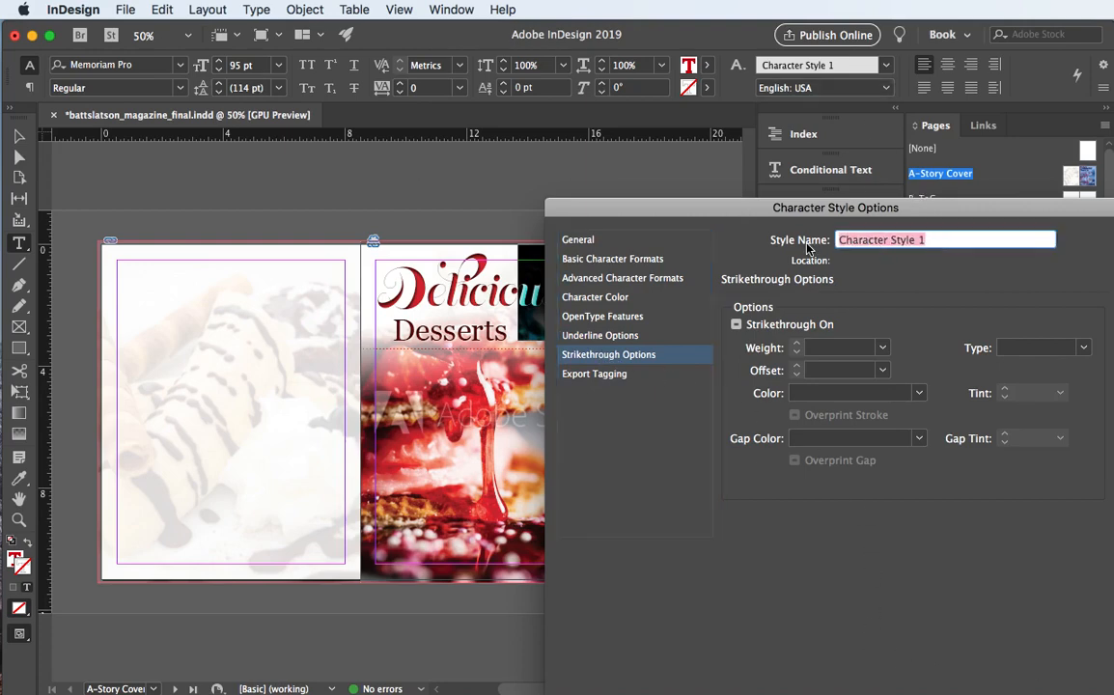
{"action": "type", "text": "Story"}
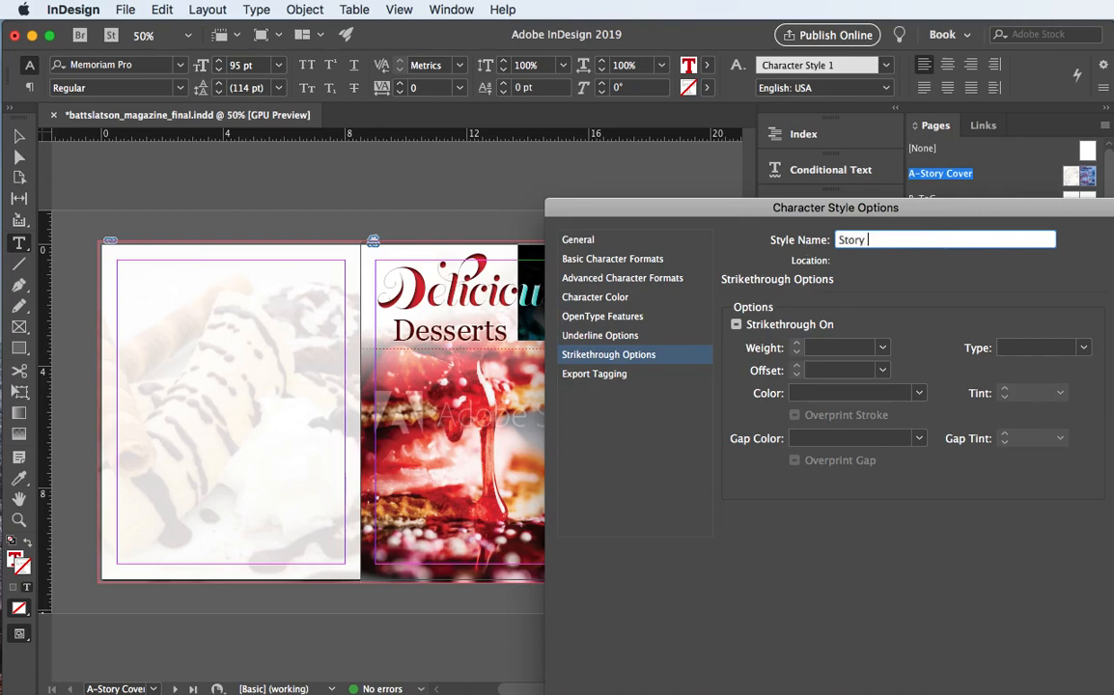
{"action": "type", "text": " Title"}
{"action": "key", "text": "Return"}
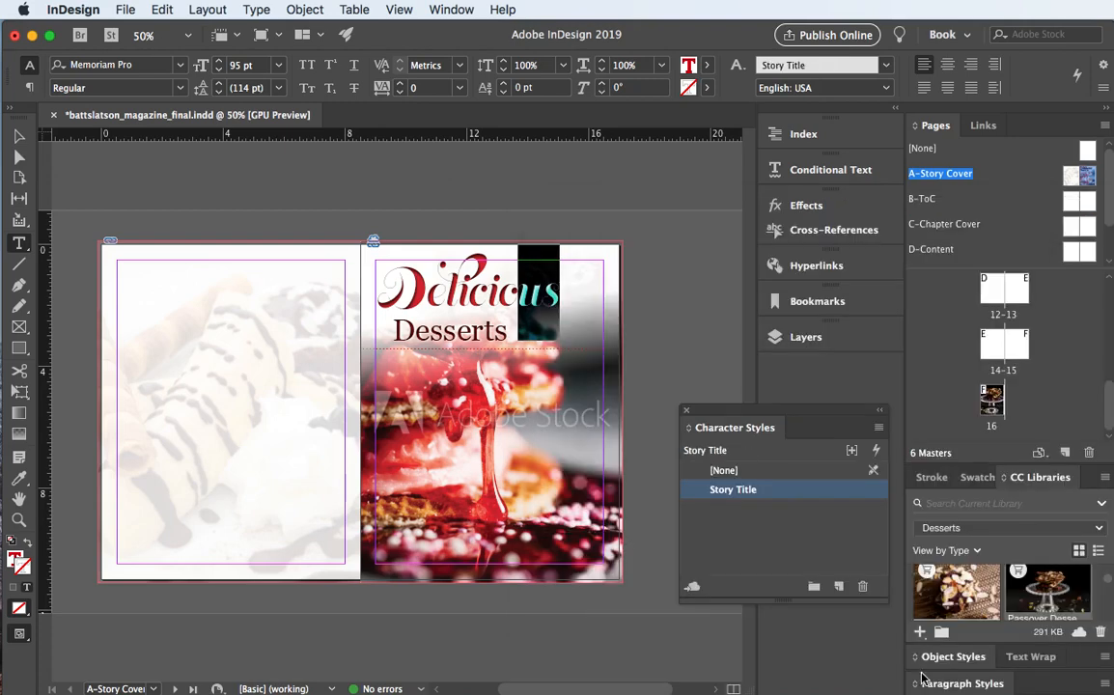
- Create a character style named "Story Subtitle" from the "D" of "Desserts" and apply it to that letter
{"action": "left_click", "coordinate": [410, 331]}
{"action": "key", "text": "shift+Right"}
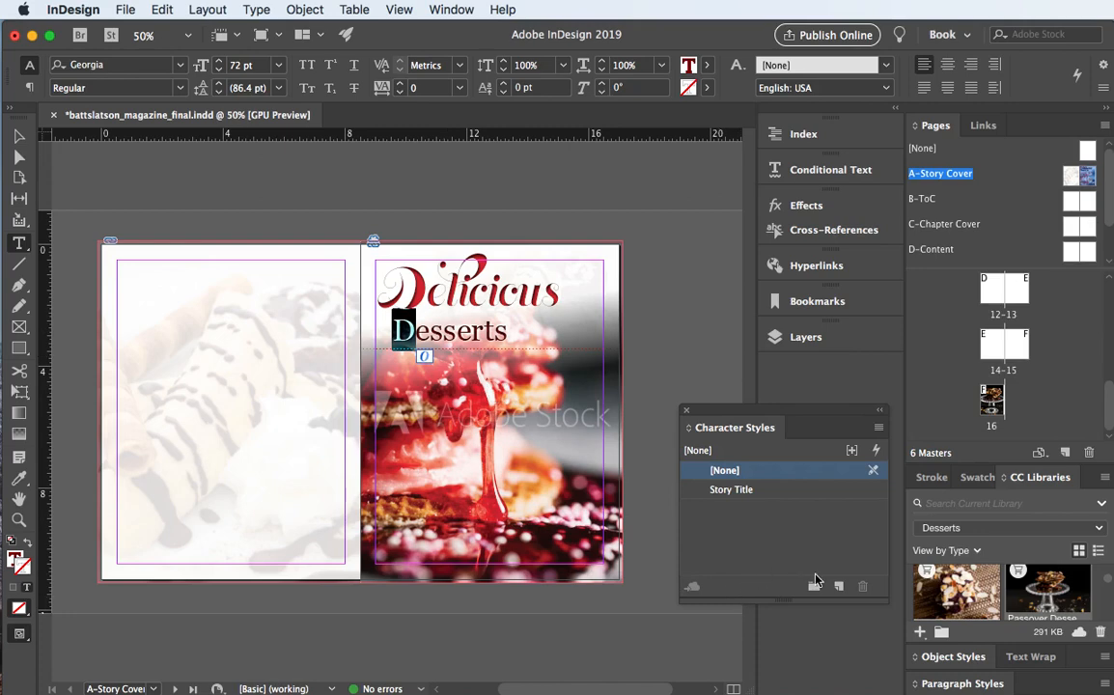
{"action": "left_click", "coordinate": [840, 588]}
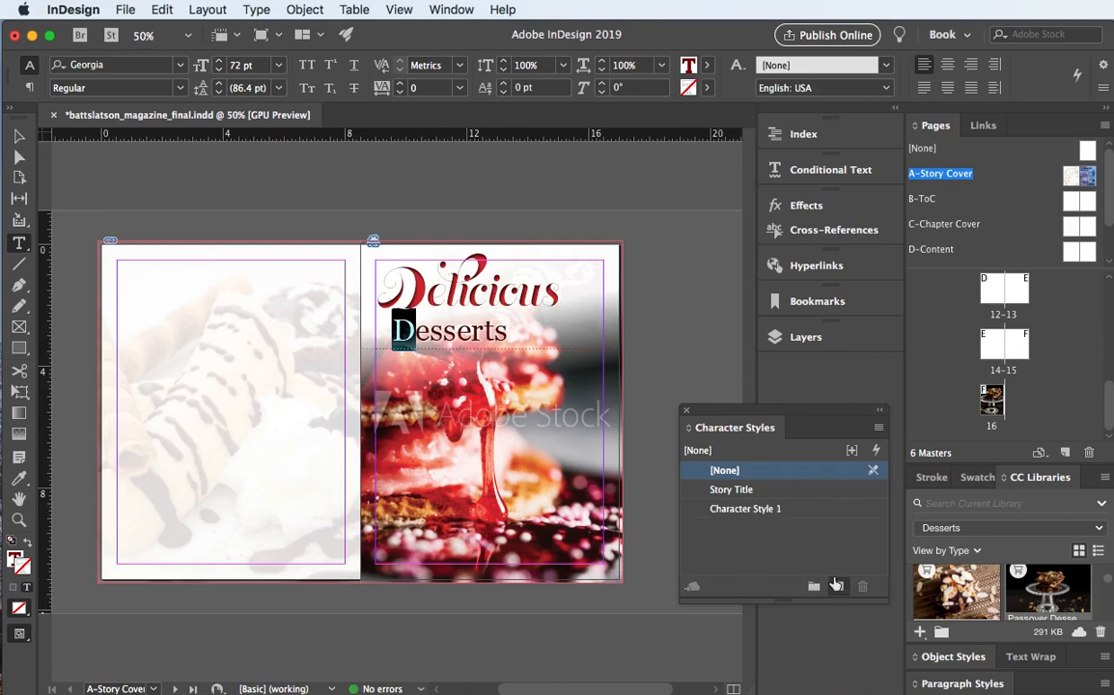
{"action": "double_click", "coordinate": [752, 512]}
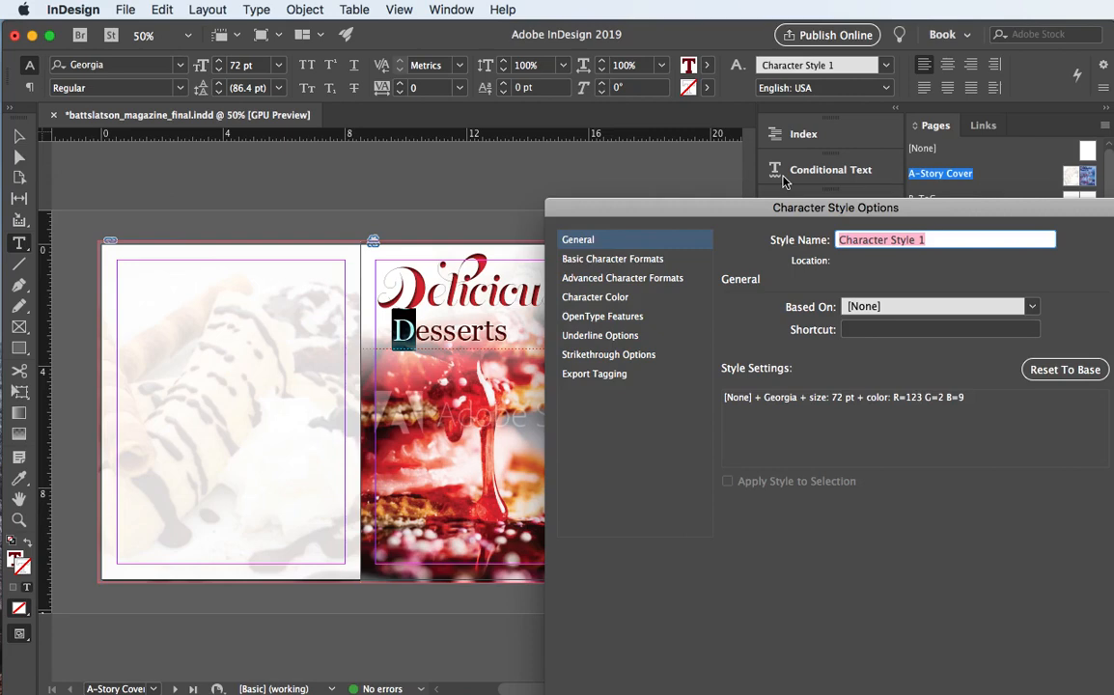
{"action": "type", "text": "Story "}
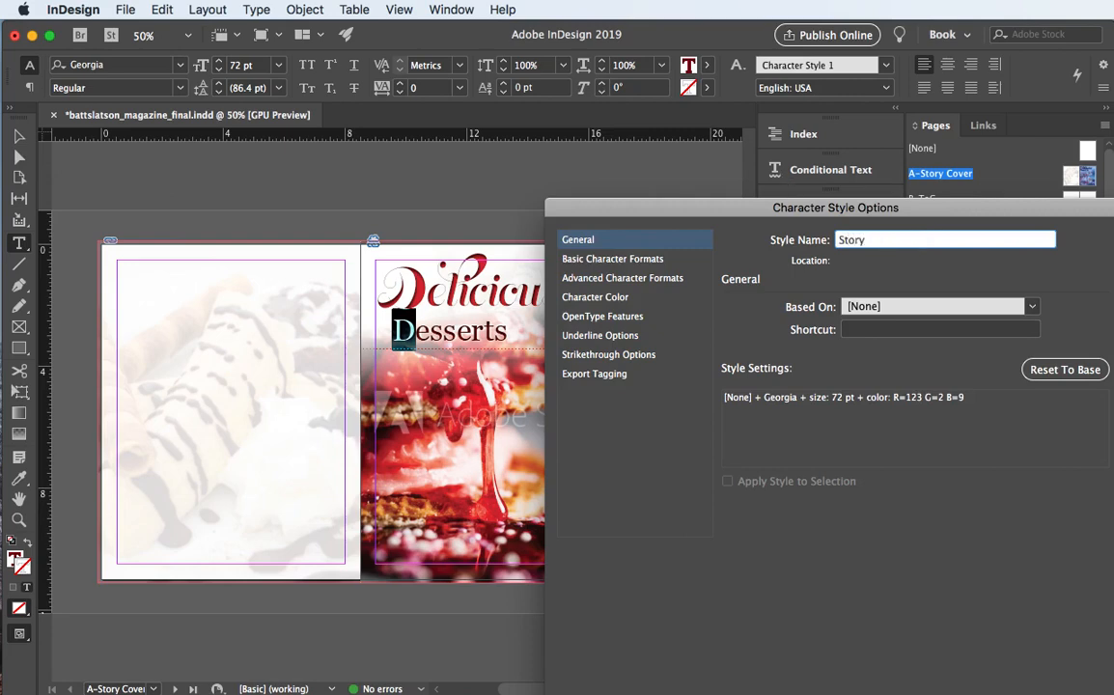
{"action": "type", "text": "Subtitle"}
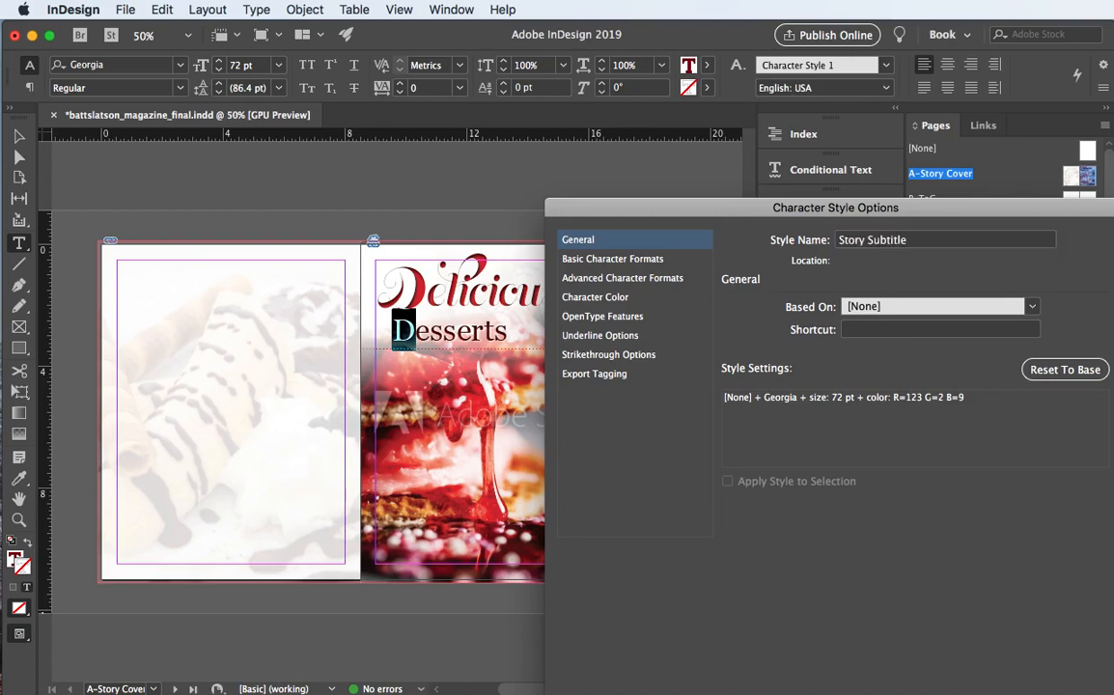
{"action": "key", "text": "Return"}
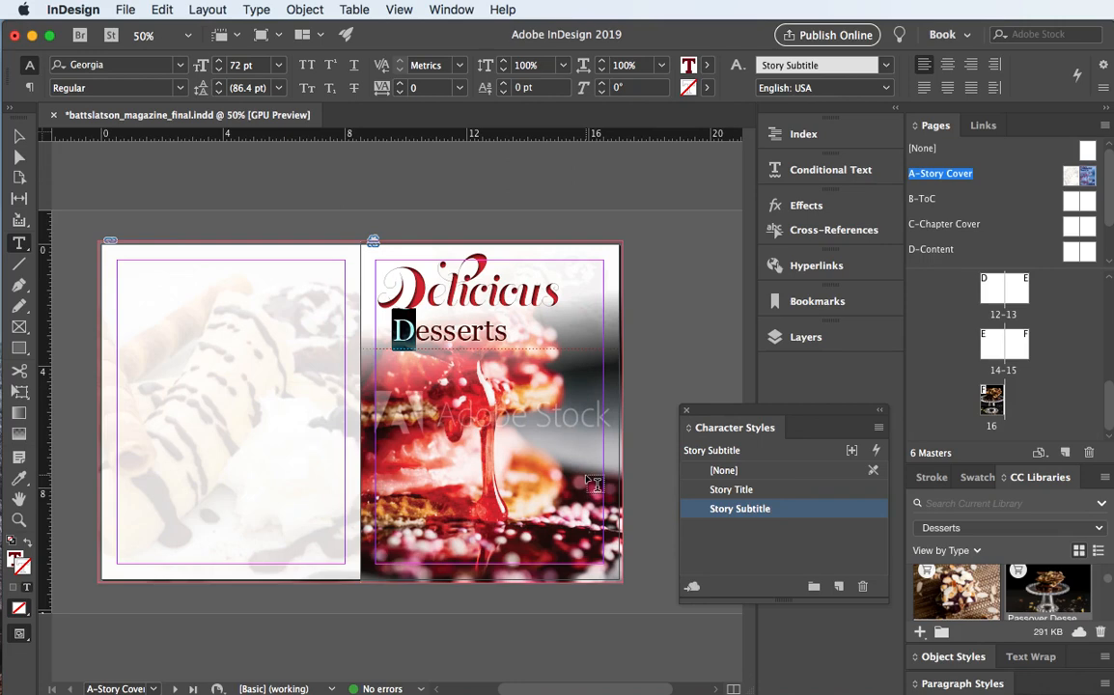
- Go to page 16 and try to select the "Delicious Desserts" text on the page itself
{"action": "scroll", "coordinate": [589, 481], "scroll_direction": "left", "scroll_amount": 3}
{"action": "left_click_drag", "start_coordinate": [1108, 417], "coordinate": [1106, 416]}
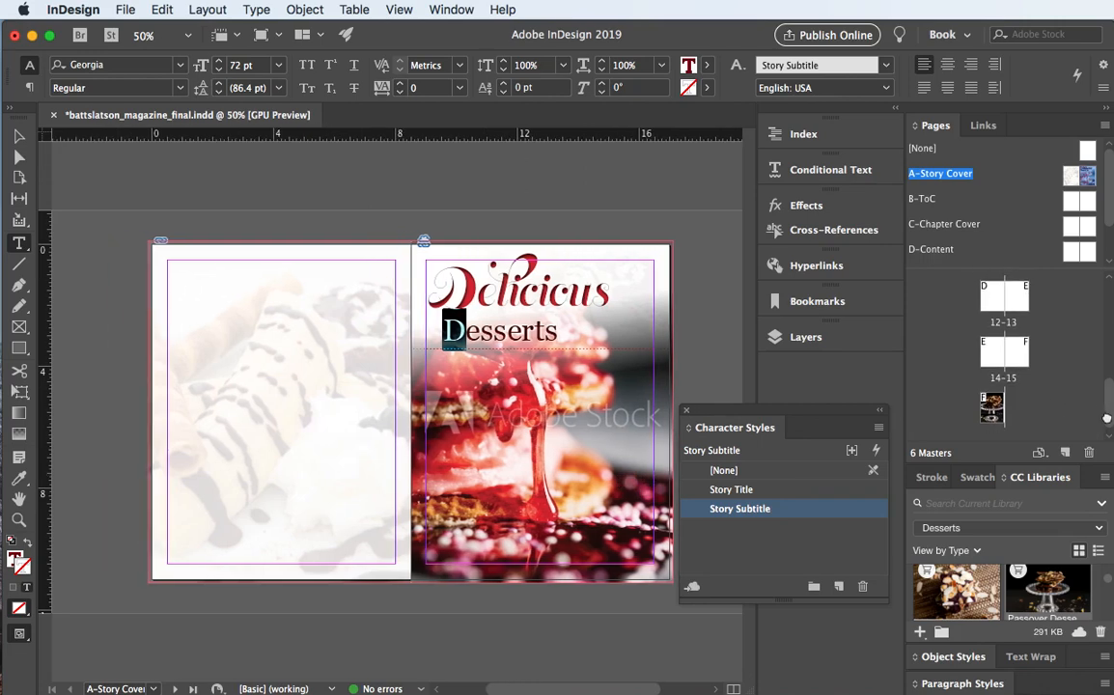
{"action": "left_click", "coordinate": [992, 404]}
{"action": "double_click", "coordinate": [992, 403]}
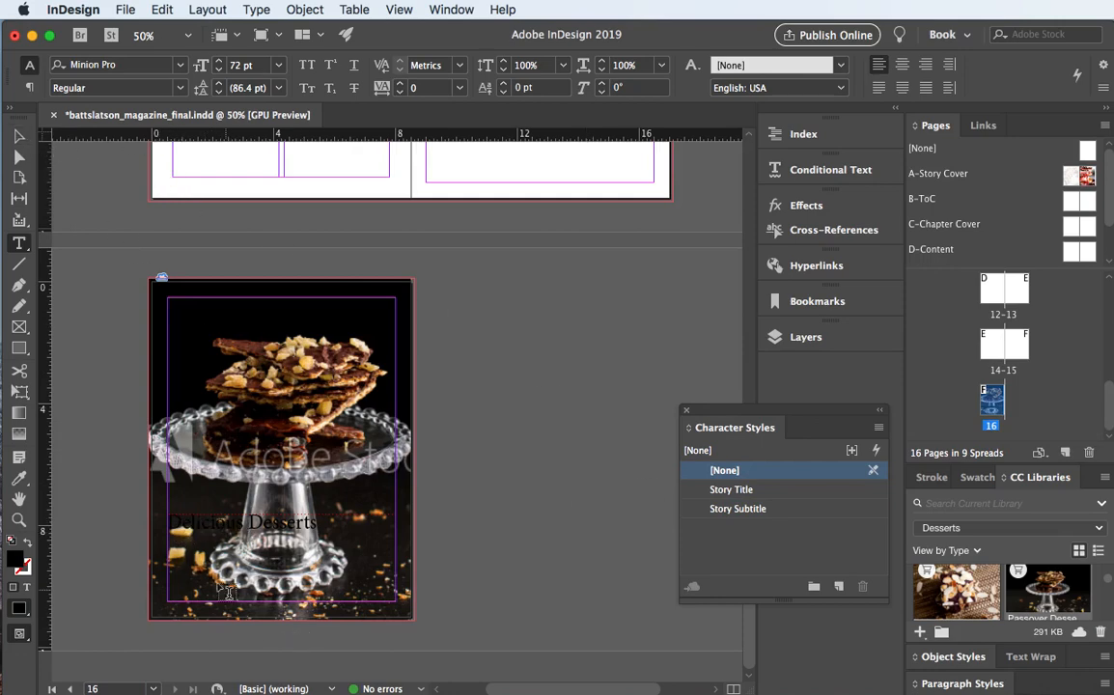
{"action": "left_click", "coordinate": [21, 136]}
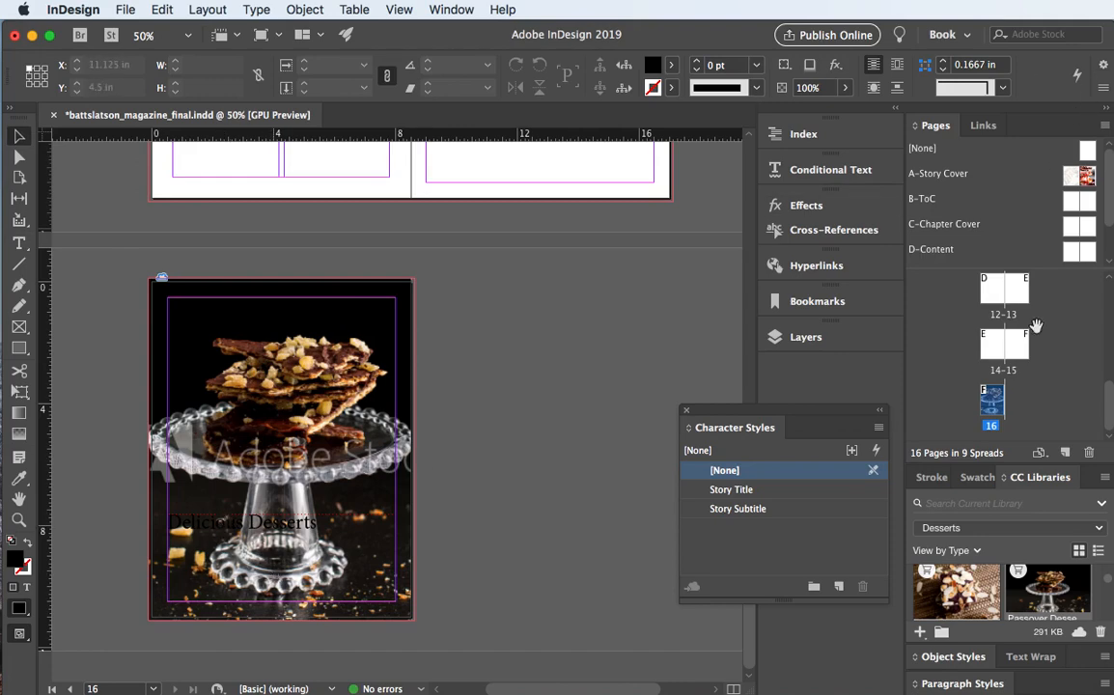
{"action": "scroll", "coordinate": [1017, 259], "scroll_direction": "down", "scroll_amount": 2}
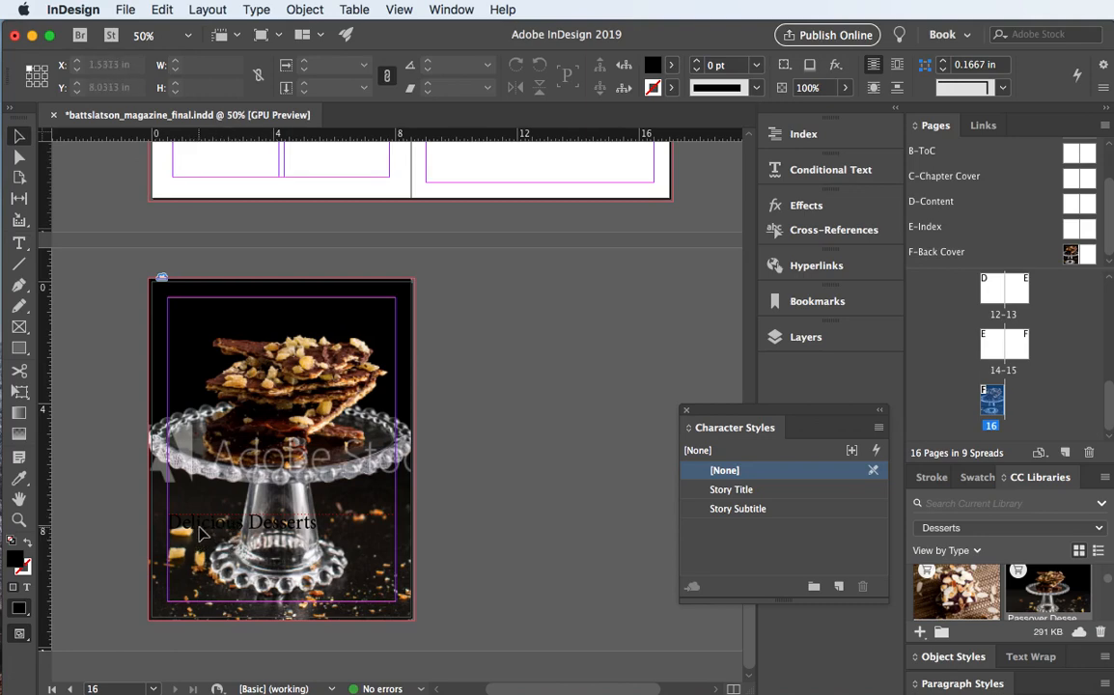
{"action": "mouse_move", "coordinate": [228, 519]}
{"action": "left_mouse_down"}
{"action": "mouse_move", "coordinate": [174, 530]}
{"action": "mouse_move", "coordinate": [215, 528]}
{"action": "left_mouse_up"}
- Open the F-Back Cover master and apply the Story Title character style to the word "Delicious"
{"action": "double_click", "coordinate": [1069, 257]}
{"action": "double_click", "coordinate": [223, 491]}
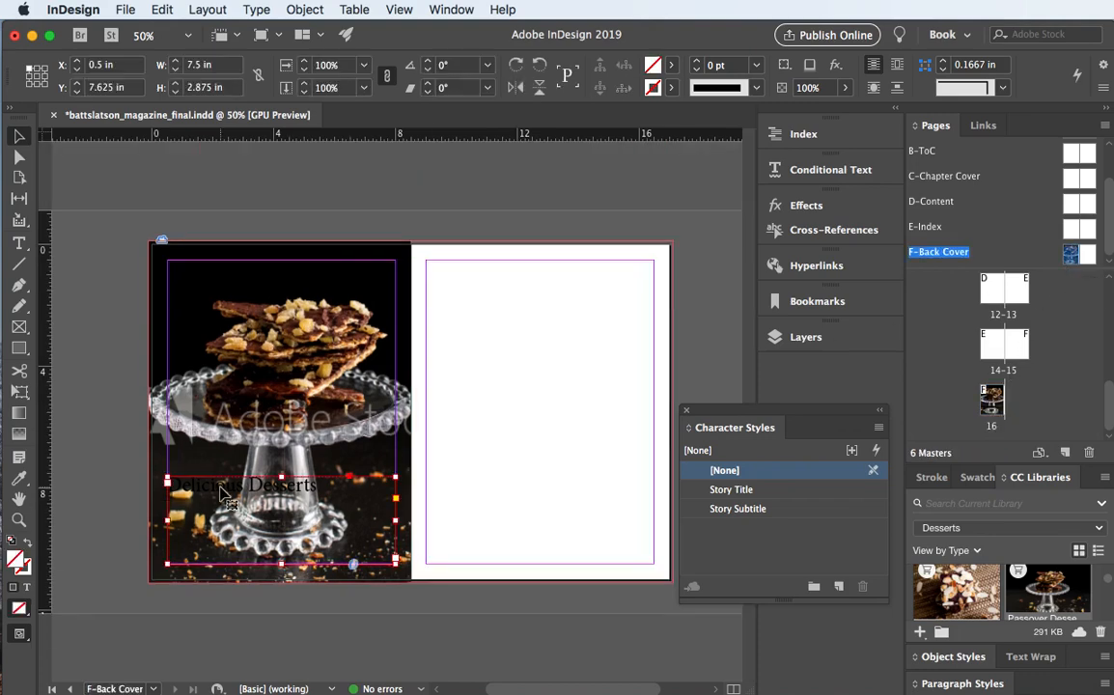
{"action": "left_click_drag", "start_coordinate": [237, 485], "coordinate": [167, 488]}
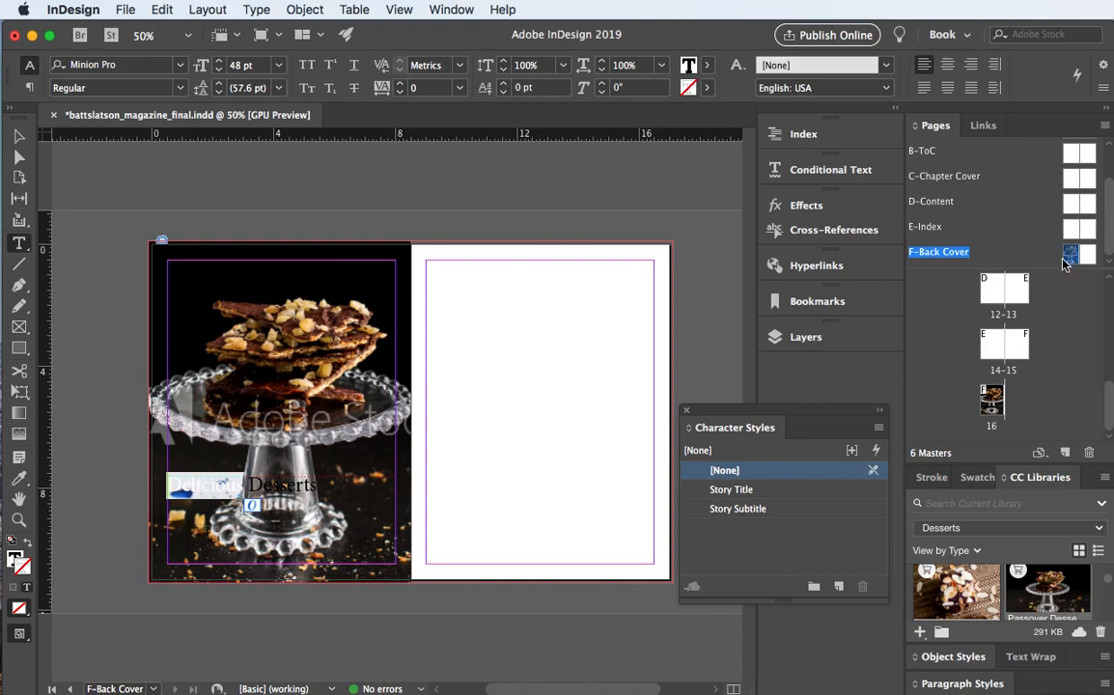
{"action": "left_click", "coordinate": [726, 491]}
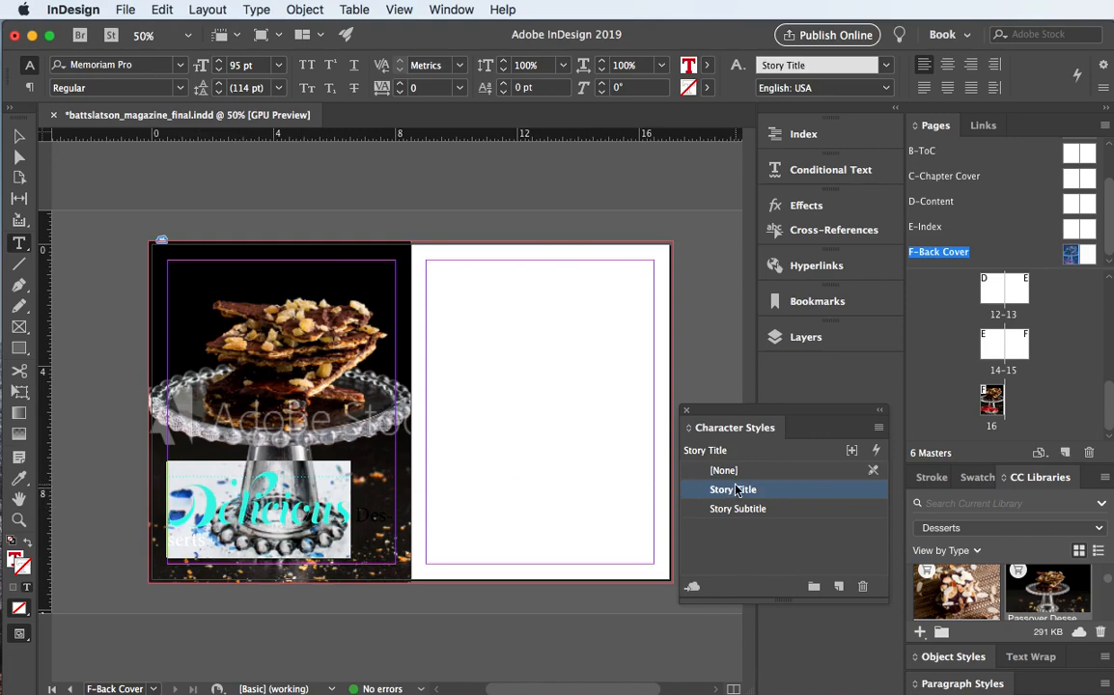
{"action": "key", "text": "super+z"}
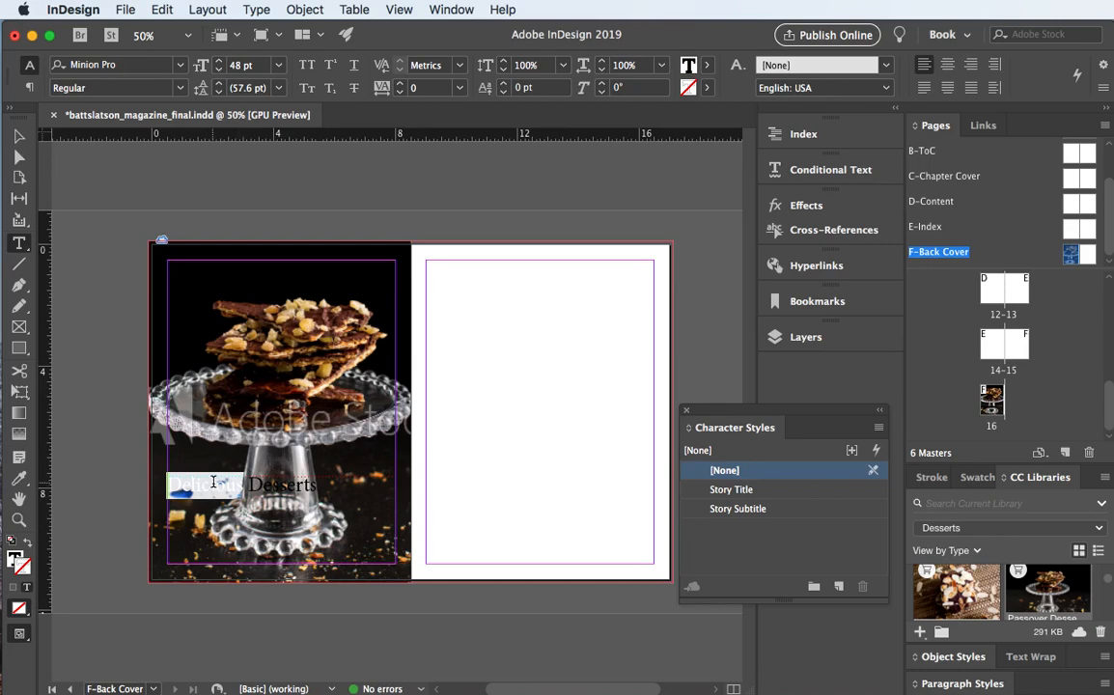
{"action": "left_click", "coordinate": [729, 490]}
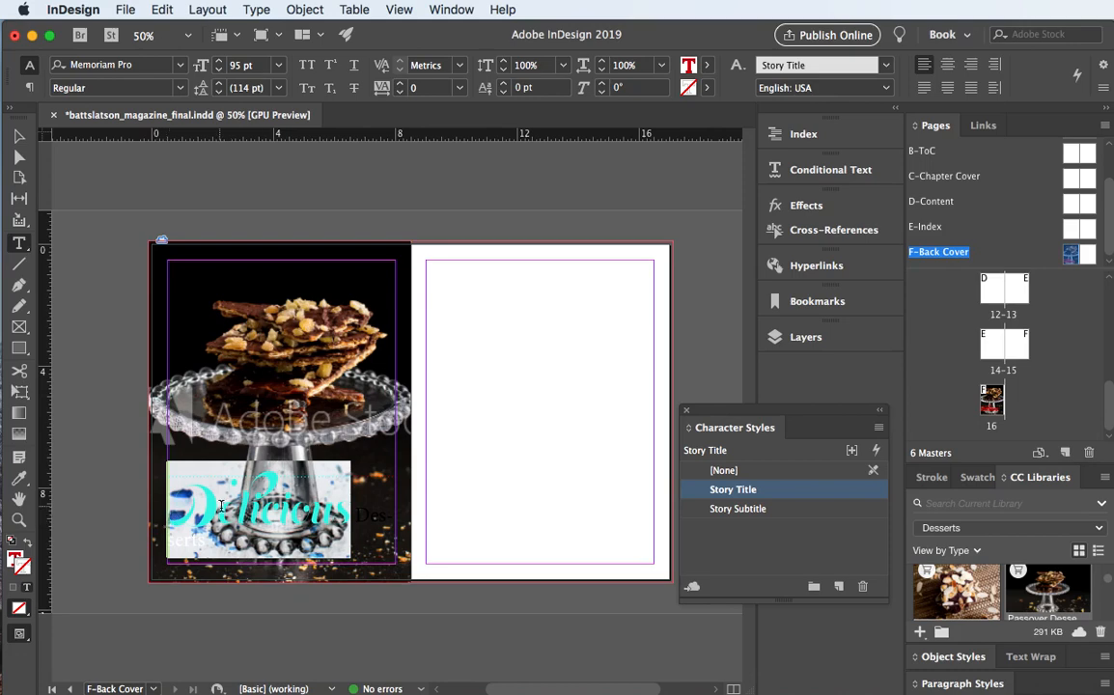
{"action": "left_click", "coordinate": [252, 501]}
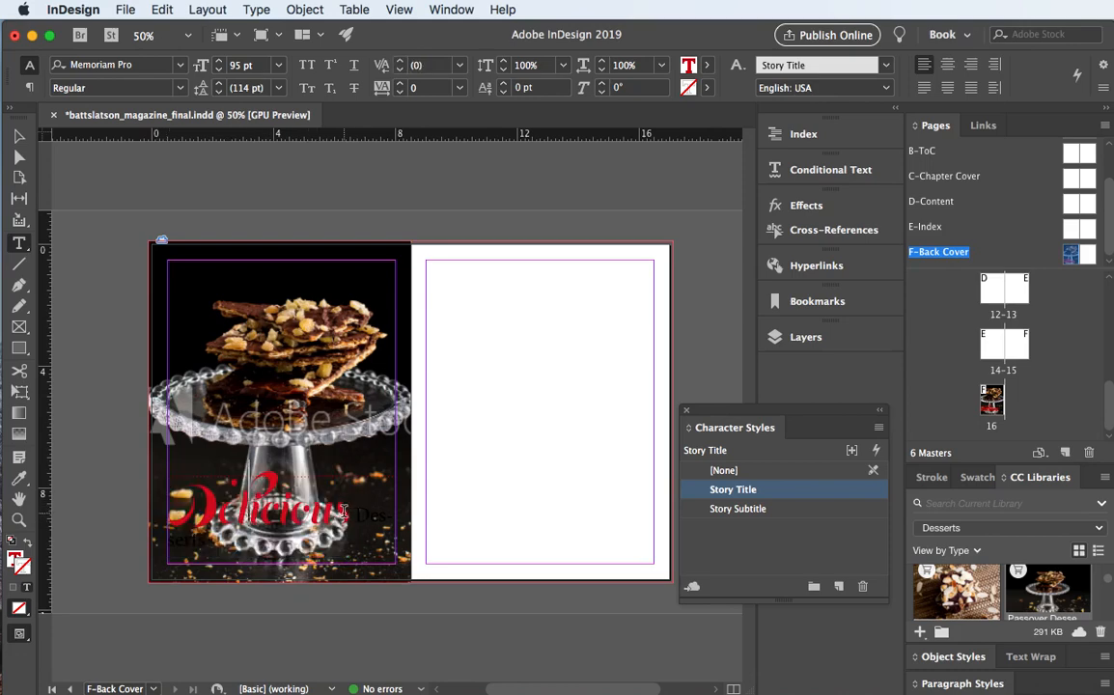
{"action": "left_click_drag", "start_coordinate": [343, 512], "coordinate": [186, 522]}
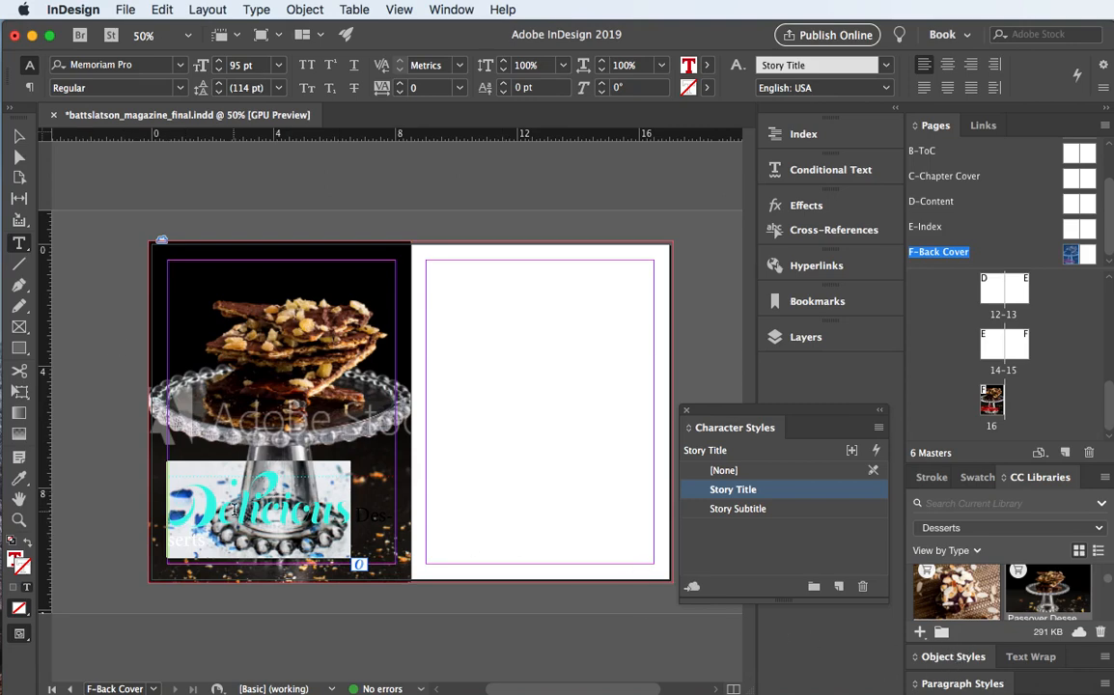
{"action": "left_click", "coordinate": [245, 522]}
{"action": "mouse_move", "coordinate": [333, 512]}
{"action": "left_mouse_down"}
{"action": "mouse_move", "coordinate": [169, 512]}
{"action": "mouse_move", "coordinate": [349, 503]}
{"action": "left_mouse_up"}
{"action": "left_click", "coordinate": [338, 503]}
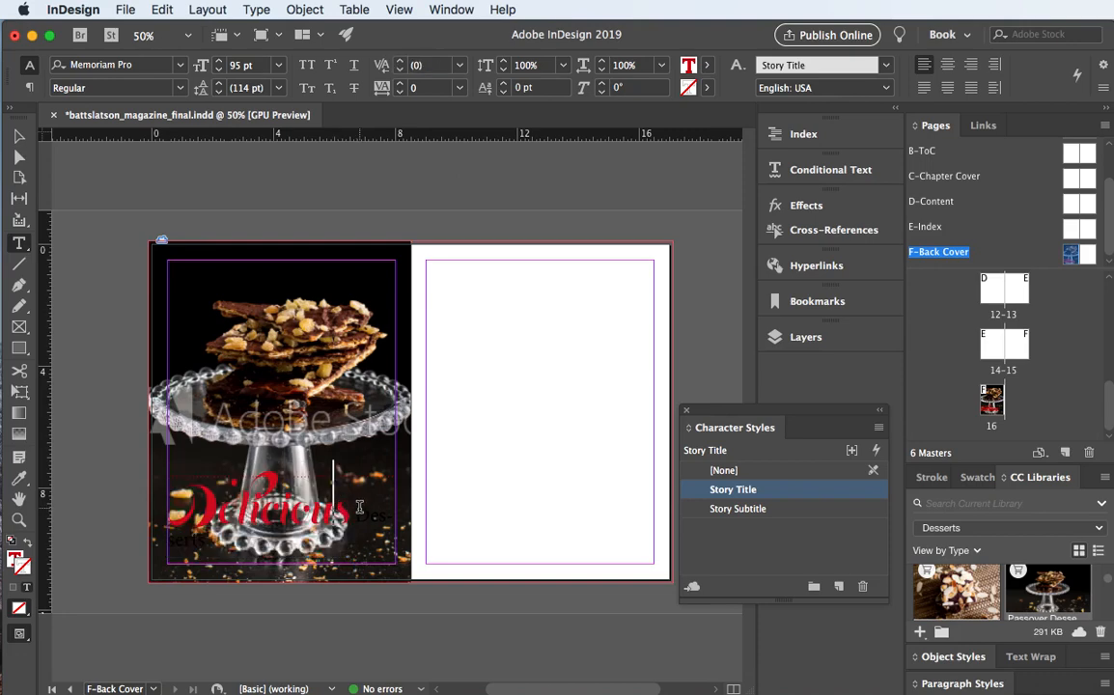
- Insert a line break before "Desserts" so the word sits on its own line below "Delicious"
{"action": "left_click_drag", "start_coordinate": [357, 506], "coordinate": [470, 507]}
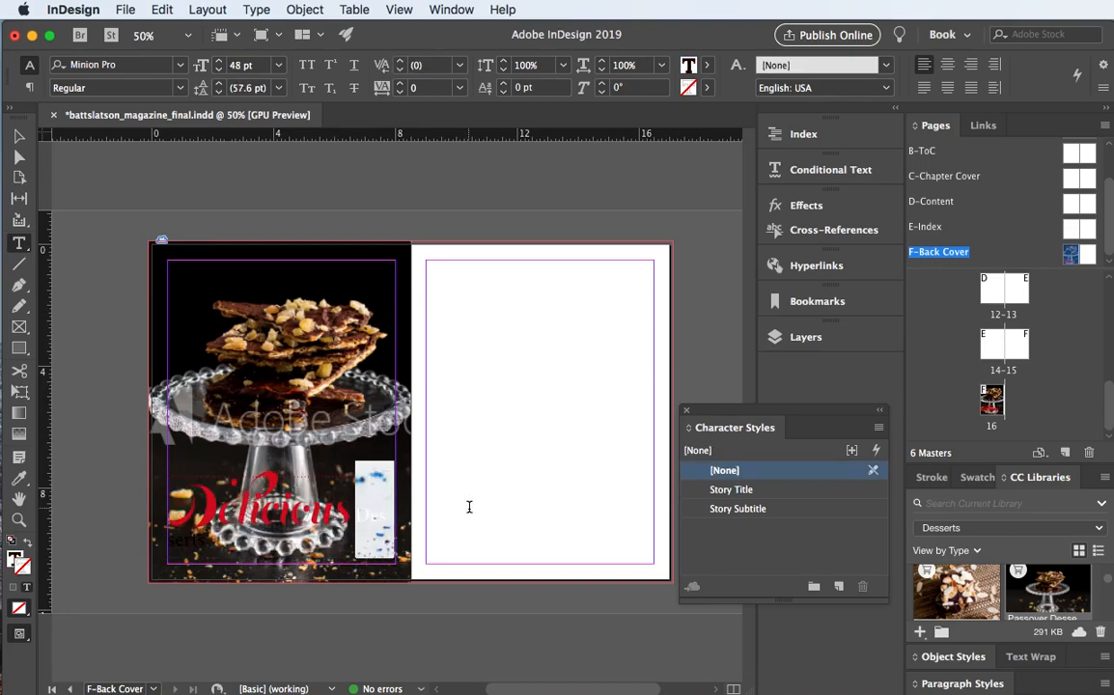
{"action": "left_click", "coordinate": [359, 513]}
{"action": "key", "text": "Return"}
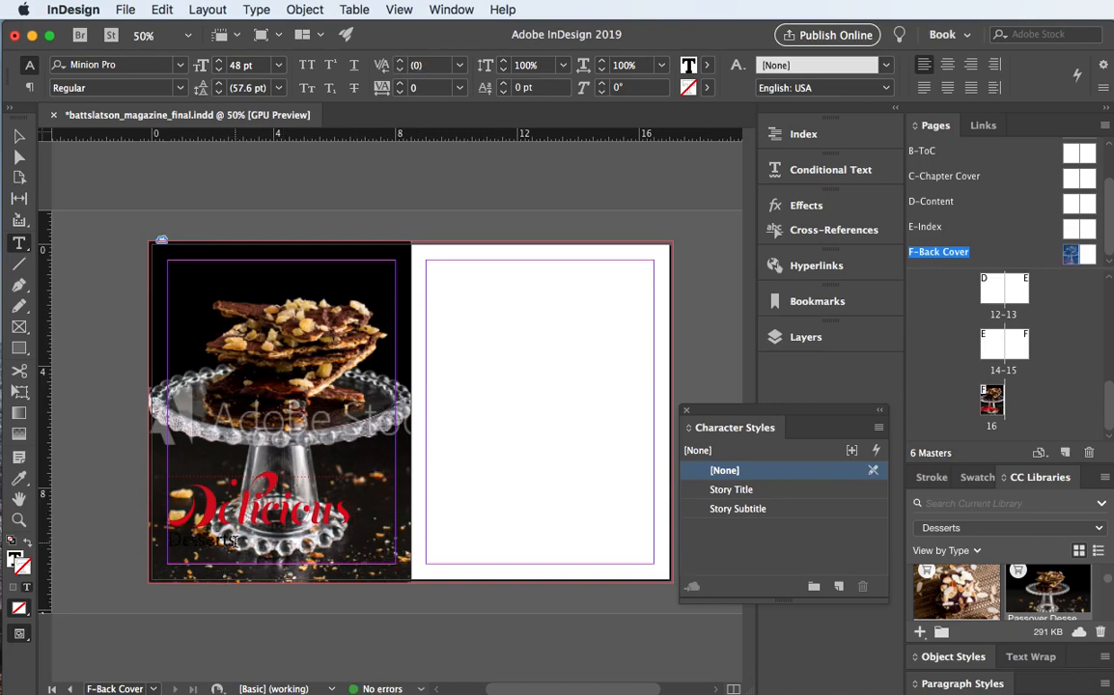
- Apply the Story Subtitle character style to the word "Desserts" and check the style assigned to each word
{"action": "left_click_drag", "start_coordinate": [236, 543], "coordinate": [157, 542]}
{"action": "left_click", "coordinate": [728, 508]}
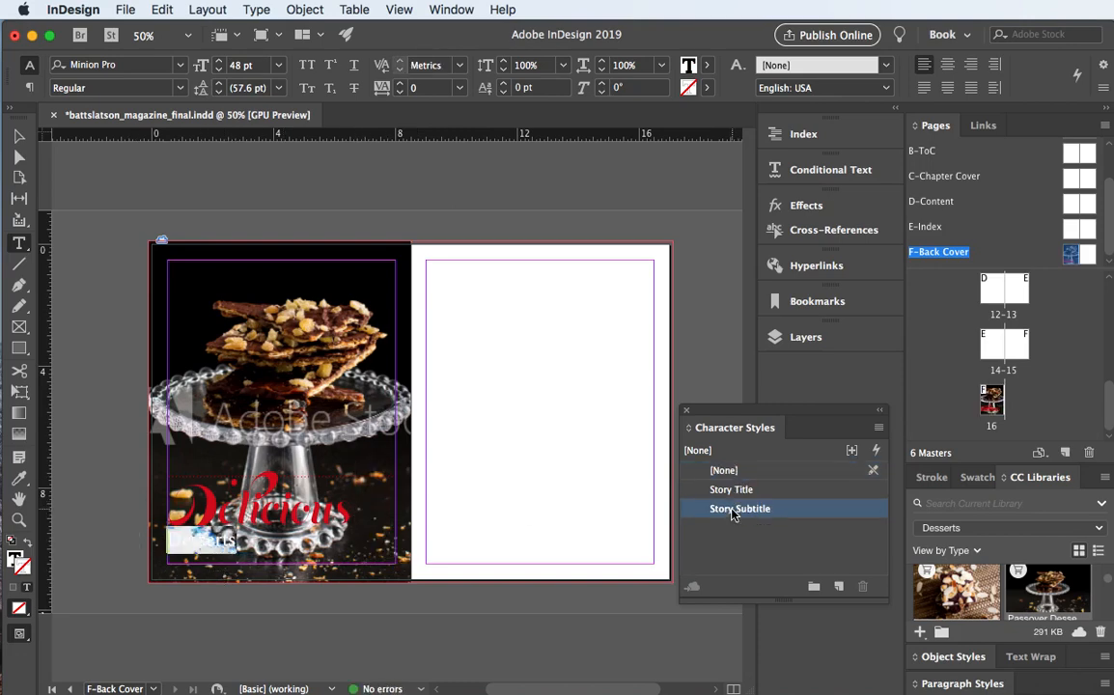
{"action": "left_click", "coordinate": [322, 555]}
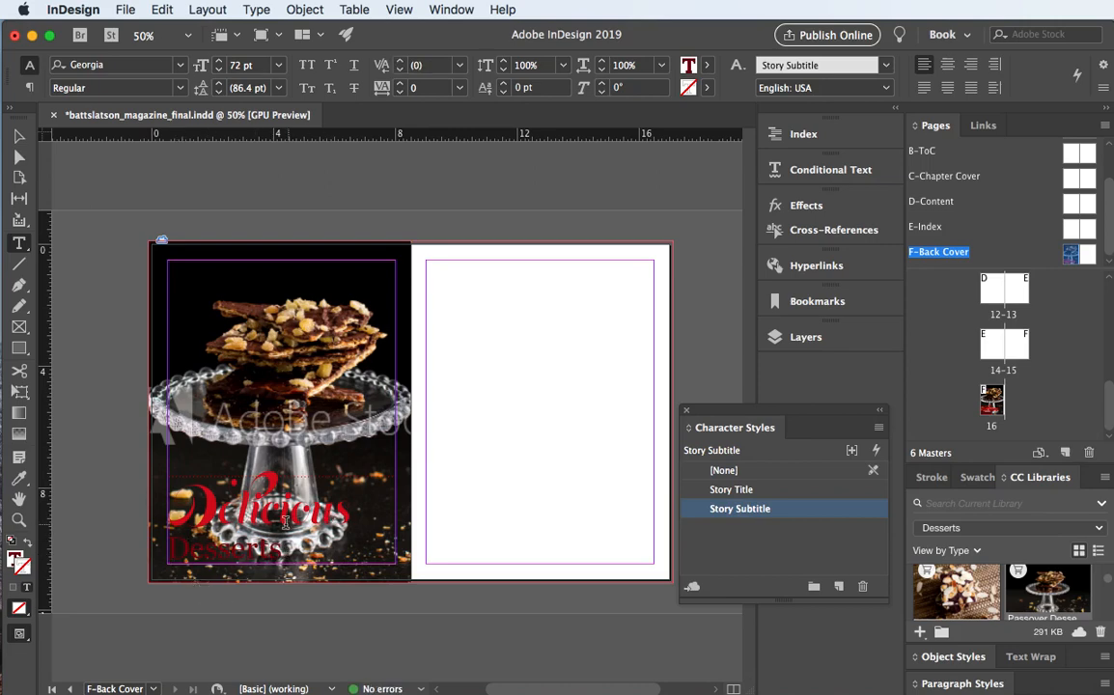
{"action": "left_click", "coordinate": [226, 510]}
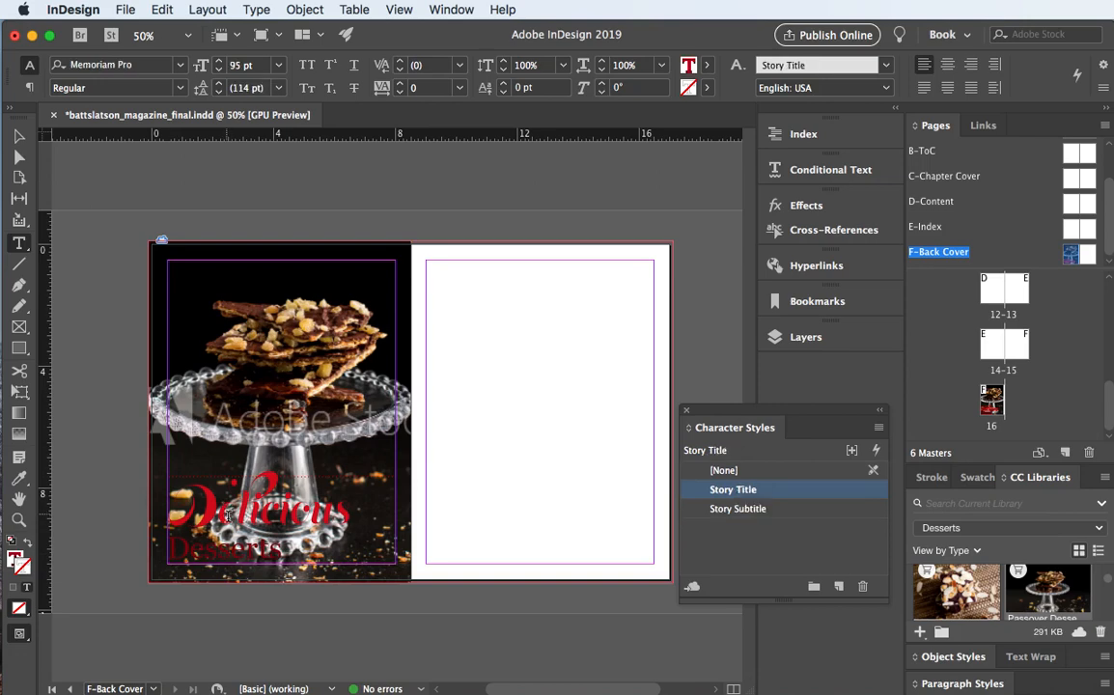
{"action": "left_click", "coordinate": [232, 544]}
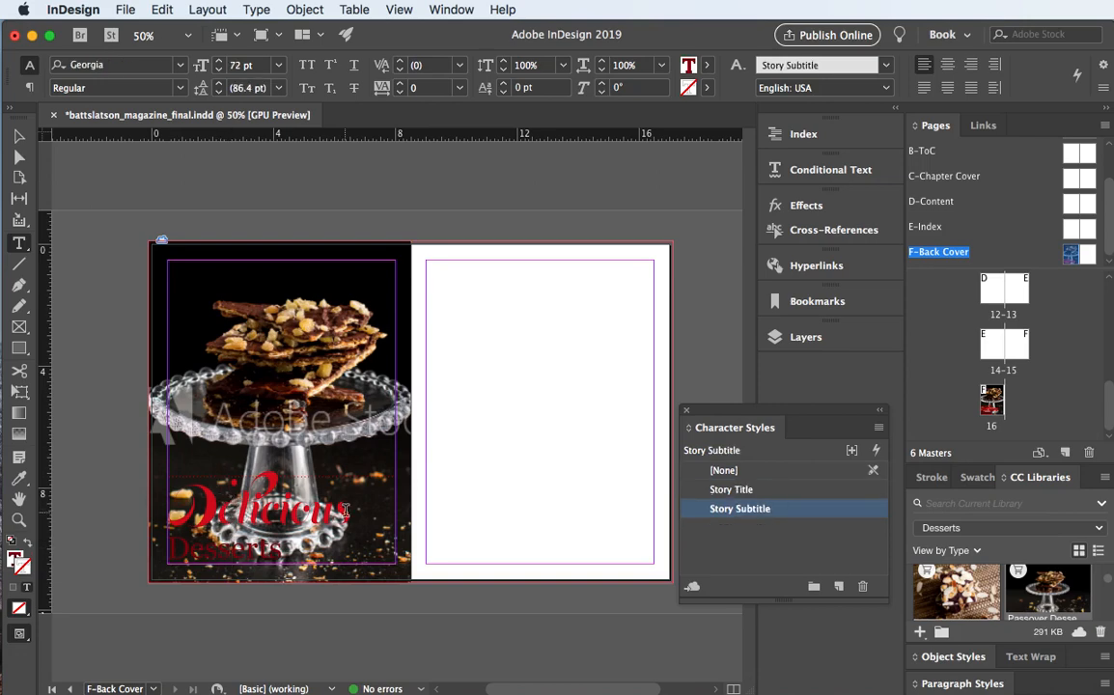
- Set the font size of the word "Delicious" to 48 pt on the F-Back Cover master
{"action": "key", "text": "super+a"}
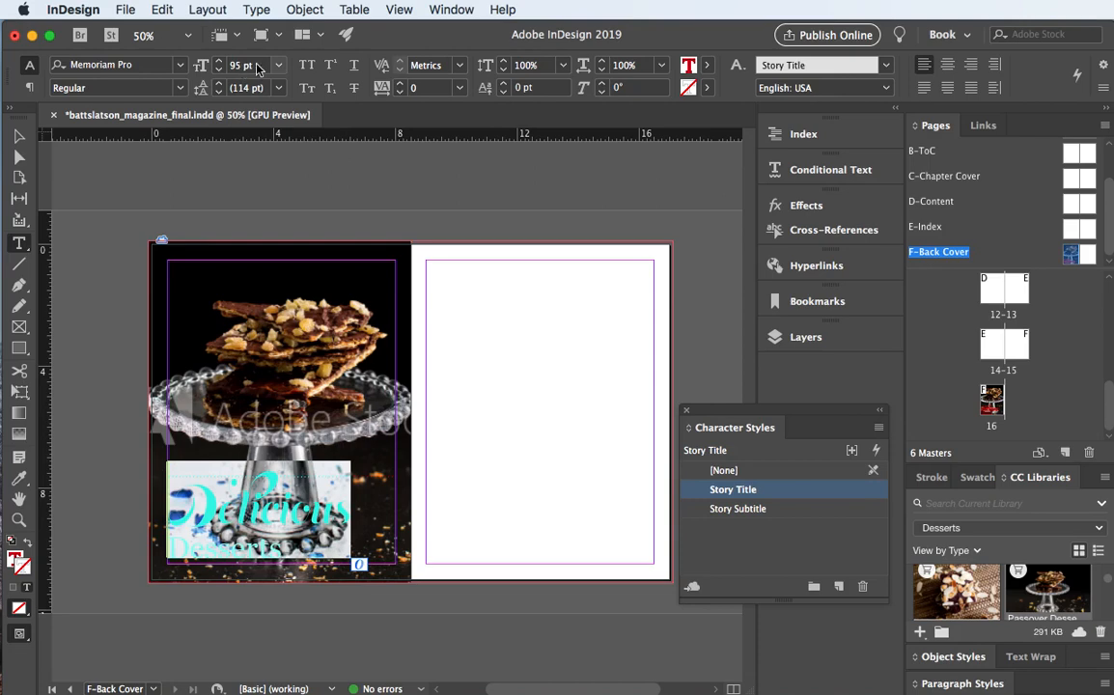
{"action": "left_click_drag", "start_coordinate": [257, 67], "coordinate": [205, 69]}
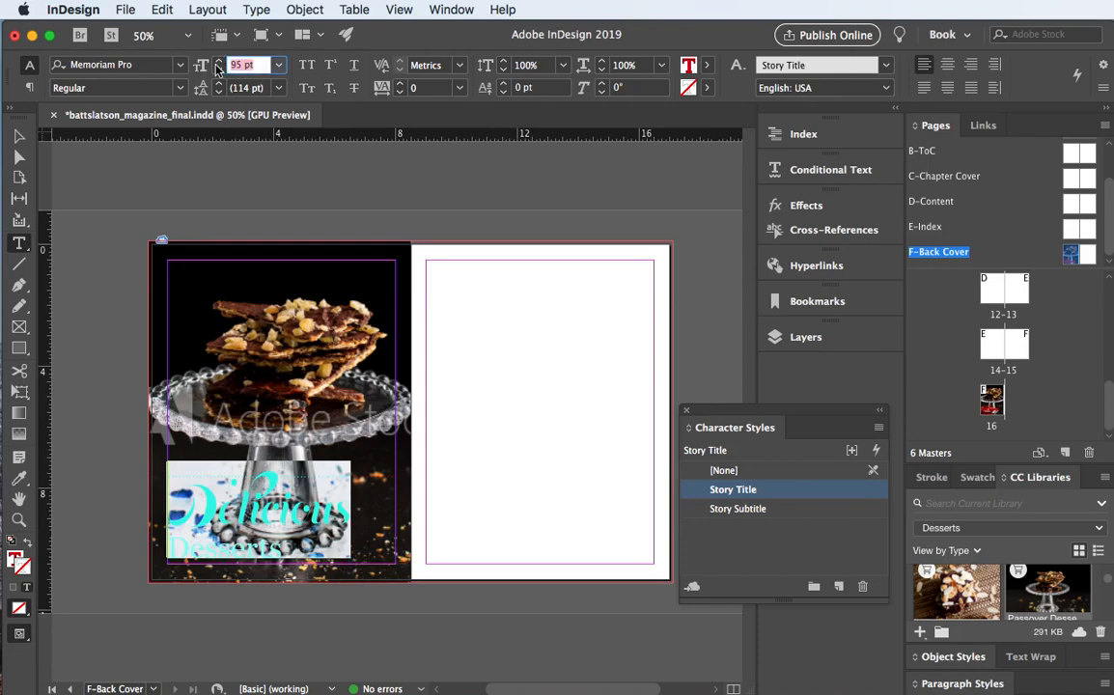
{"action": "left_click", "coordinate": [254, 63]}
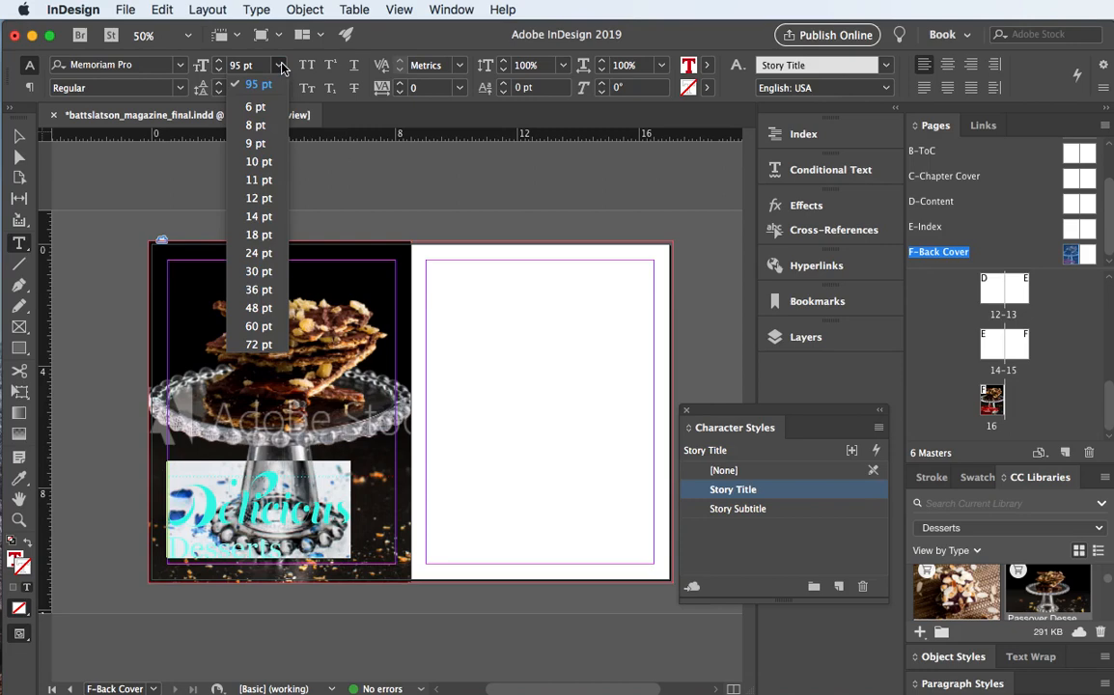
{"action": "left_click", "coordinate": [242, 308]}
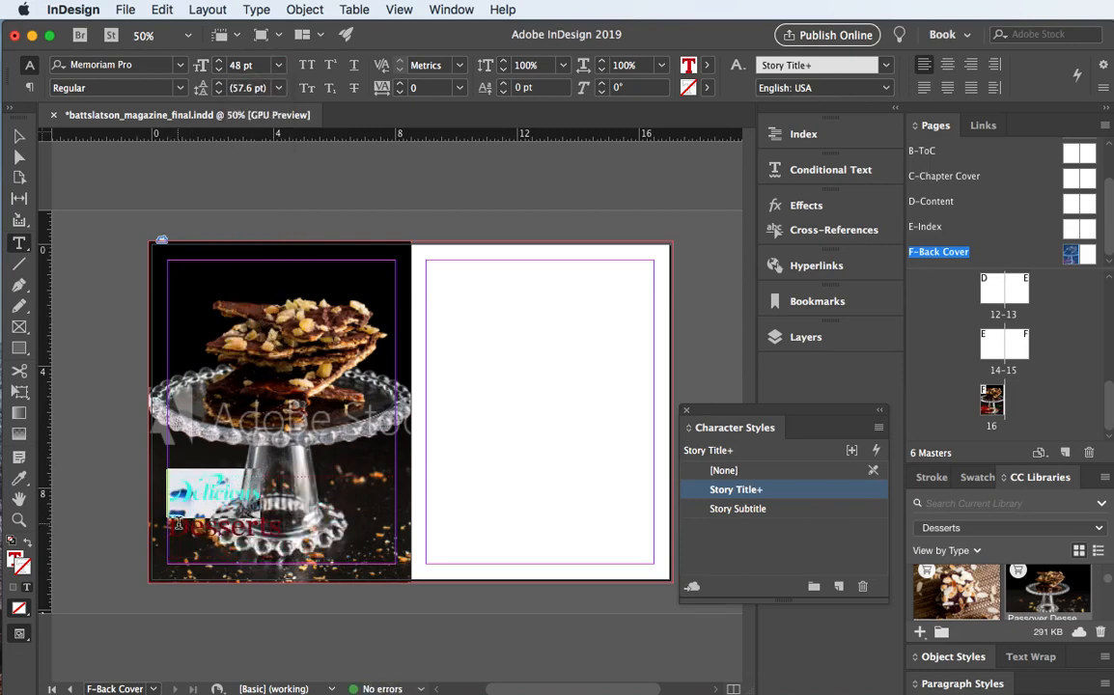
- Remove the line break before "Desserts" so that both title words share one line
{"action": "left_click_drag", "start_coordinate": [178, 525], "coordinate": [286, 528]}
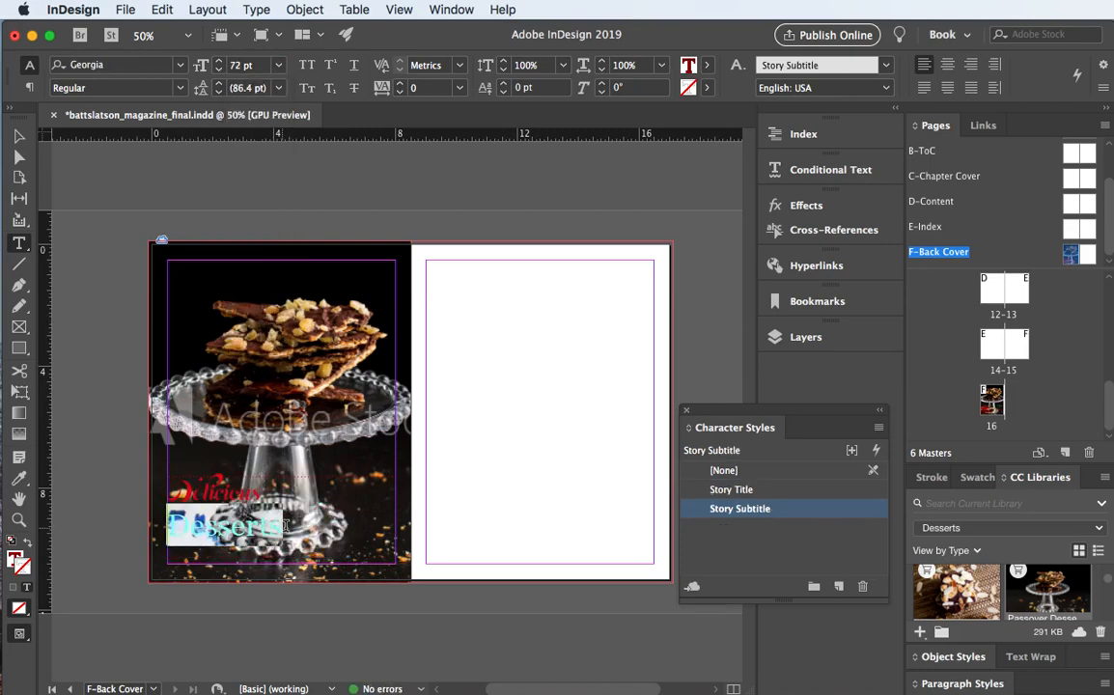
{"action": "left_click", "coordinate": [169, 527]}
{"action": "key", "text": "BackSpace"}
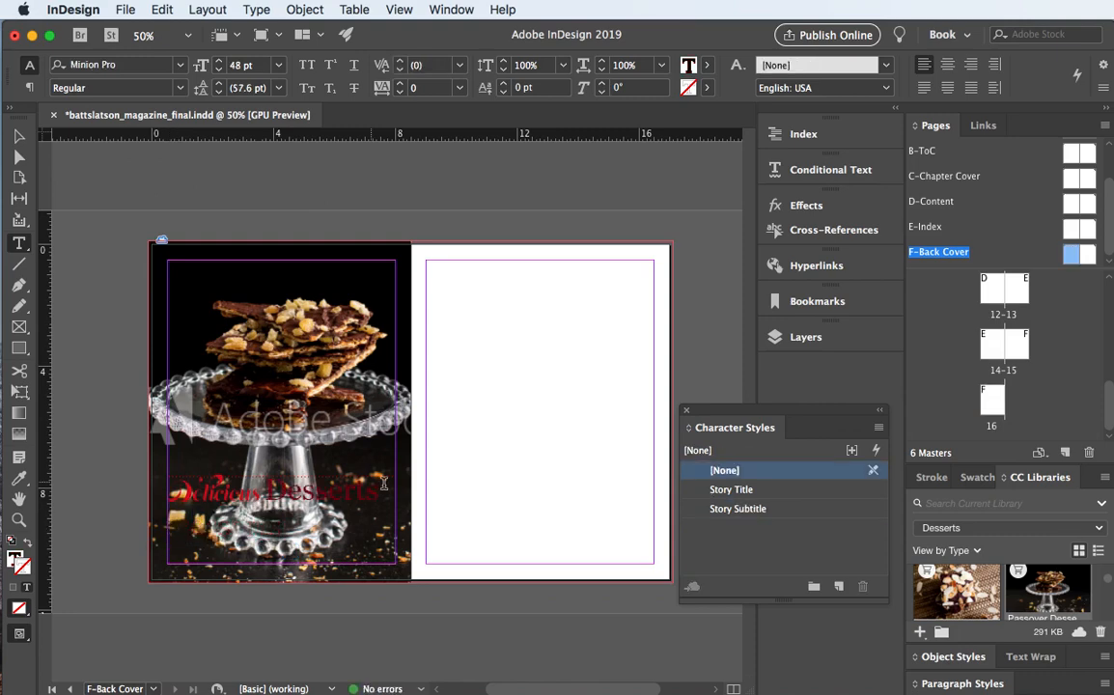
- Set the font size of the word "Desserts" to 48 pt
{"action": "double_click", "coordinate": [262, 489]}
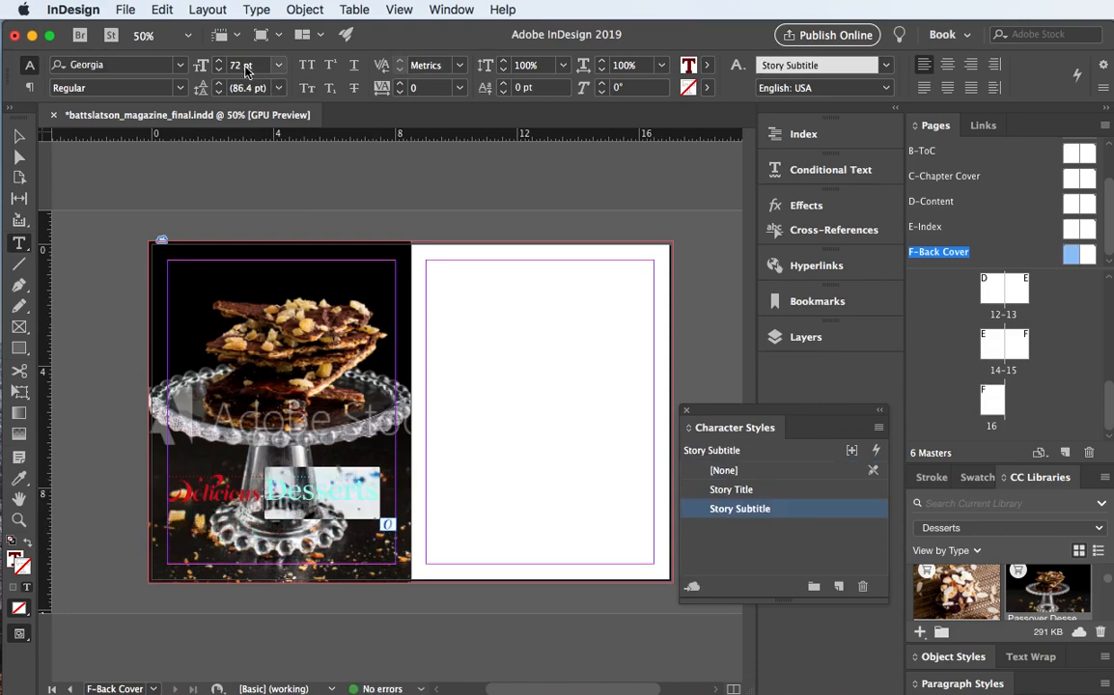
{"action": "left_click", "coordinate": [204, 65]}
{"action": "type", "text": "48"}
{"action": "key", "text": "Return"}
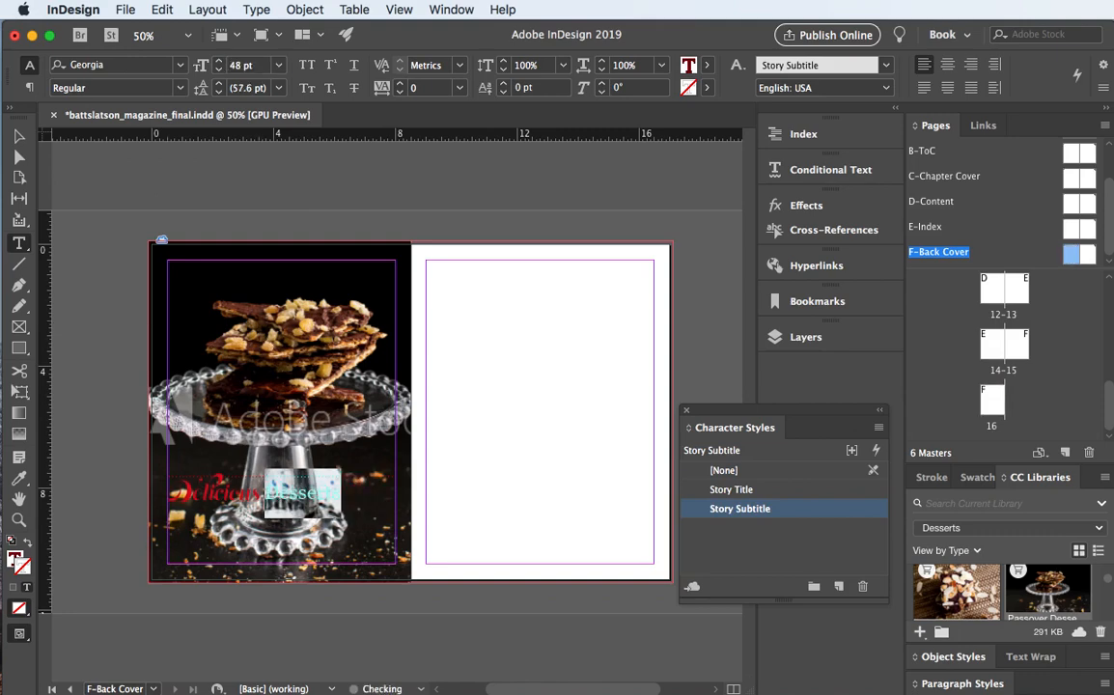
- Increase the font size of the whole "Delicious Desserts" line to 58 pt
{"action": "left_click", "coordinate": [258, 501]}
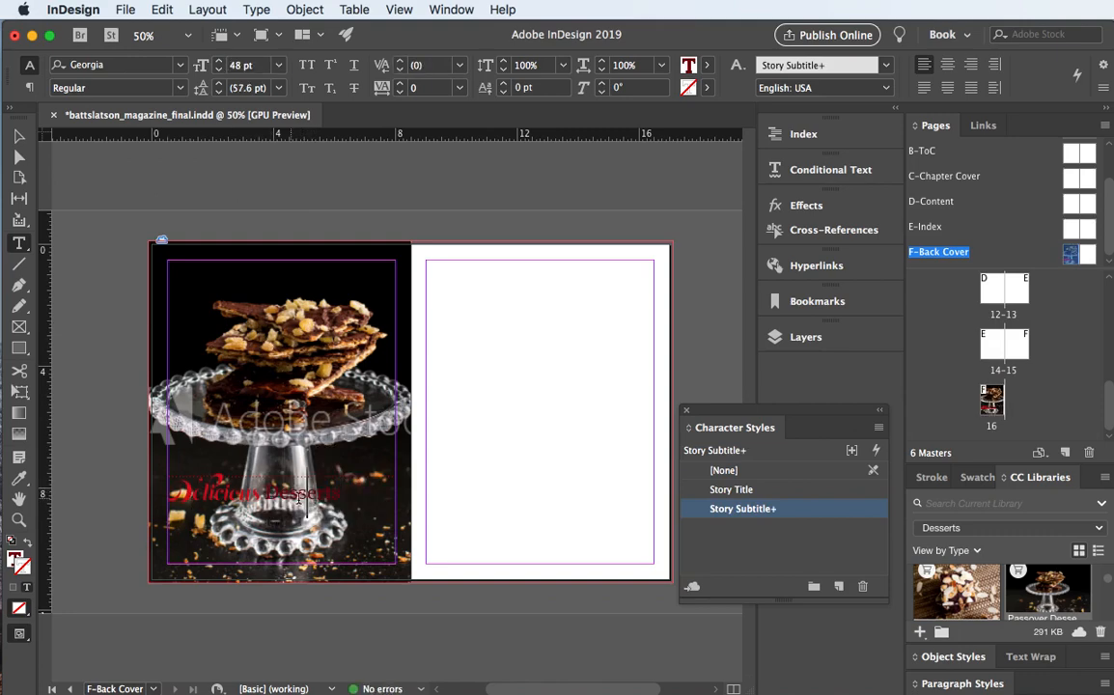
{"action": "left_click_drag", "start_coordinate": [336, 495], "coordinate": [154, 450]}
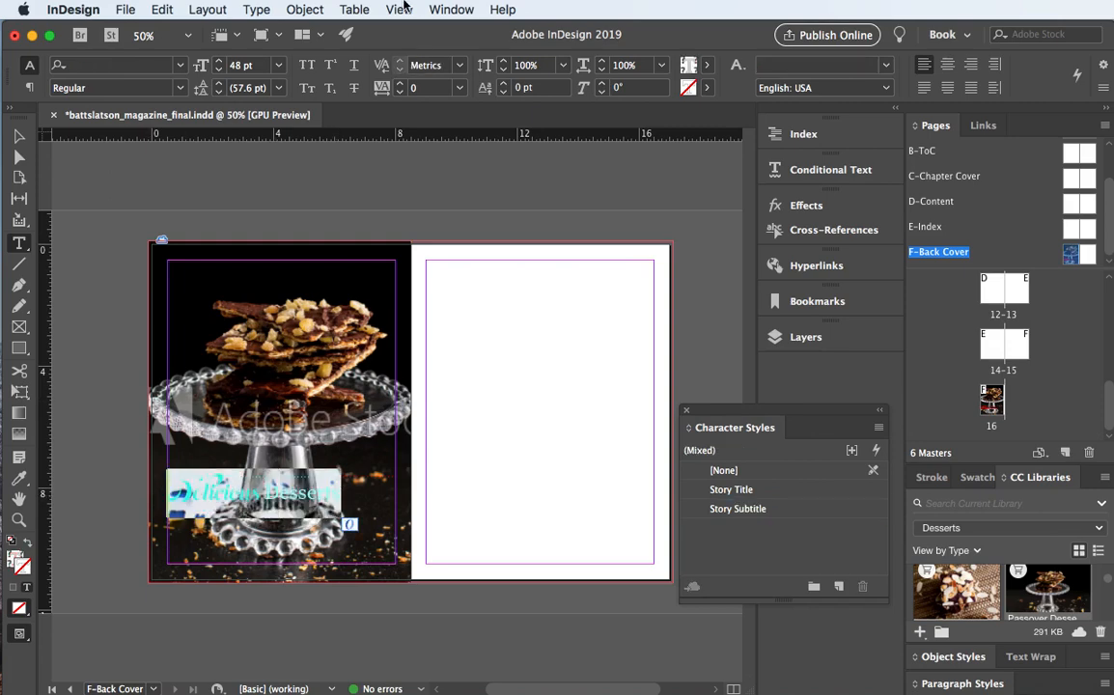
{"action": "left_click", "coordinate": [219, 61]}
{"action": "left_click", "coordinate": [219, 61]}
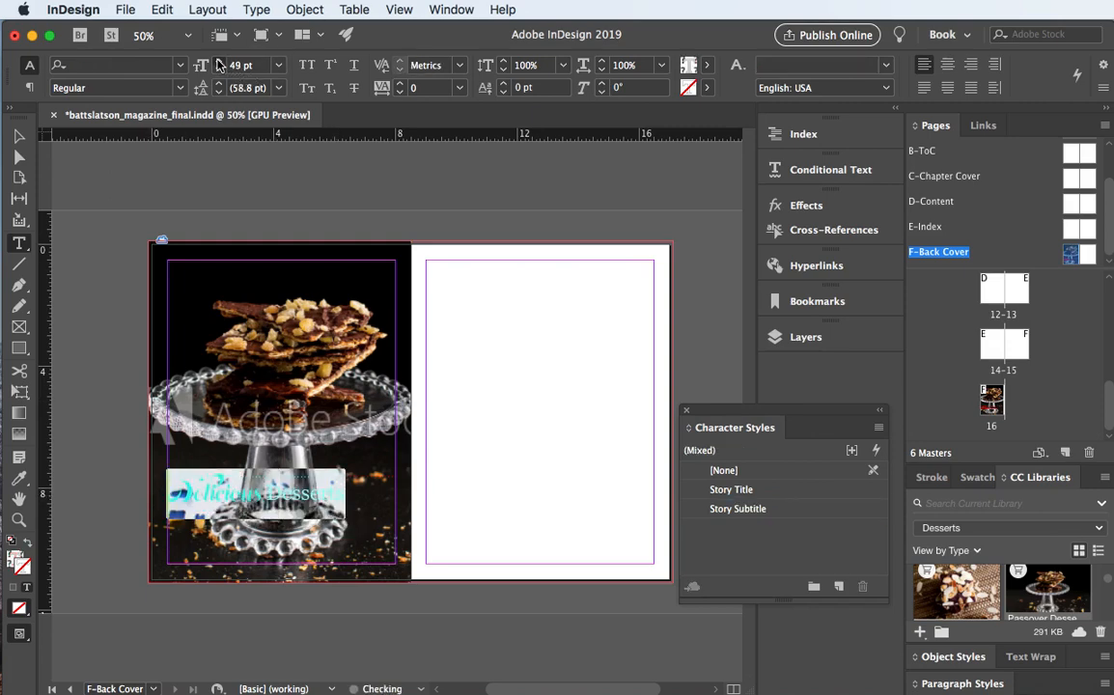
{"action": "left_click", "coordinate": [220, 61]}
{"action": "left_click", "coordinate": [219, 61]}
{"action": "left_click", "coordinate": [219, 61]}
{"action": "left_click", "coordinate": [219, 61]}
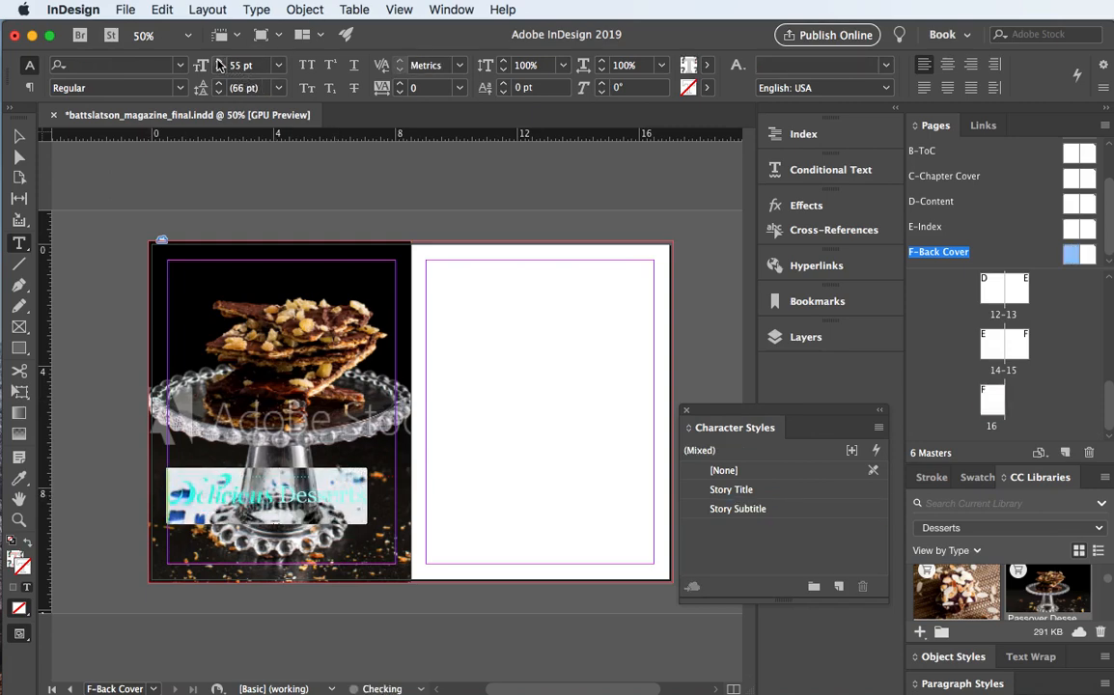
{"action": "left_click", "coordinate": [219, 60]}
{"action": "left_click", "coordinate": [219, 60]}
{"action": "left_click", "coordinate": [219, 60]}
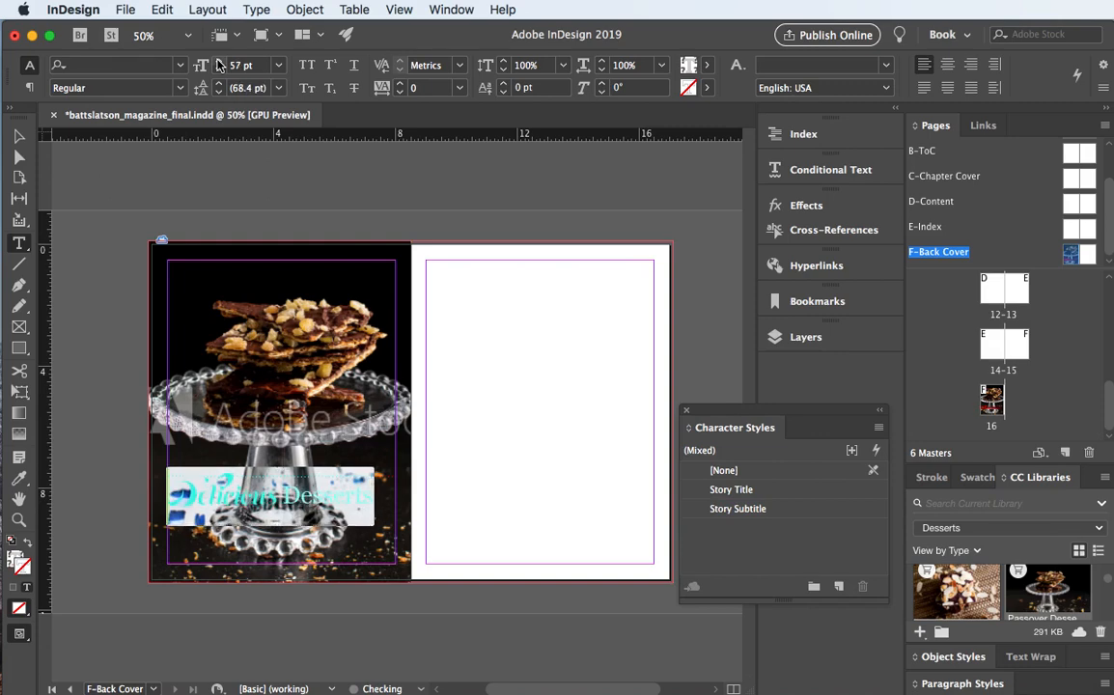
{"action": "left_click", "coordinate": [220, 61]}
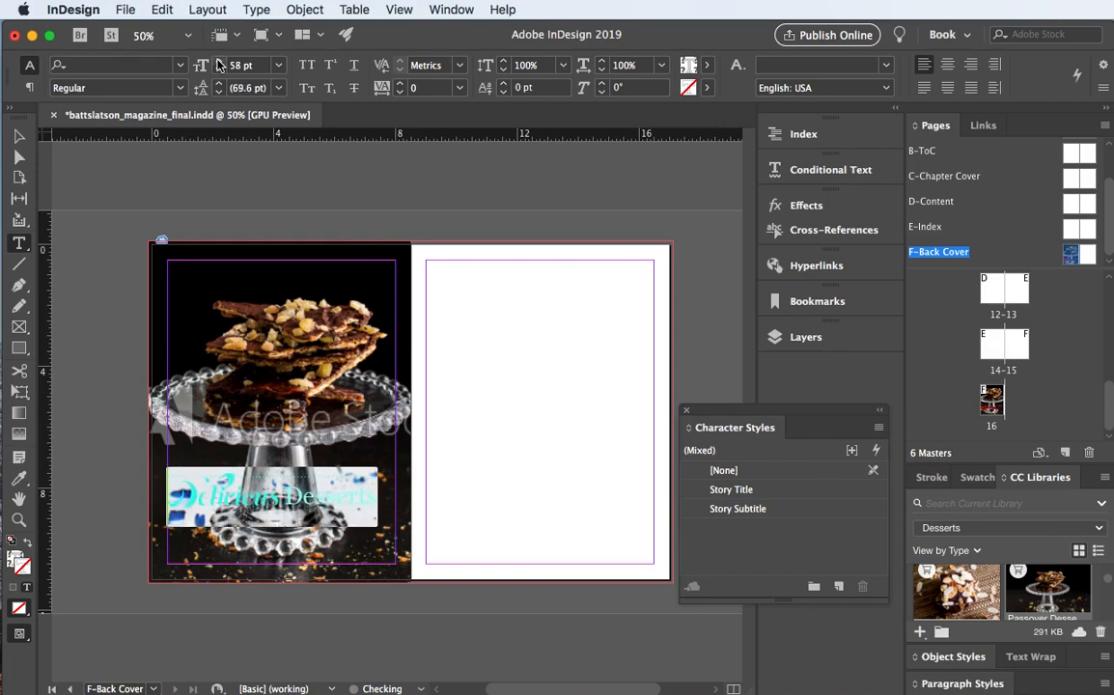
{"action": "left_click", "coordinate": [294, 483]}
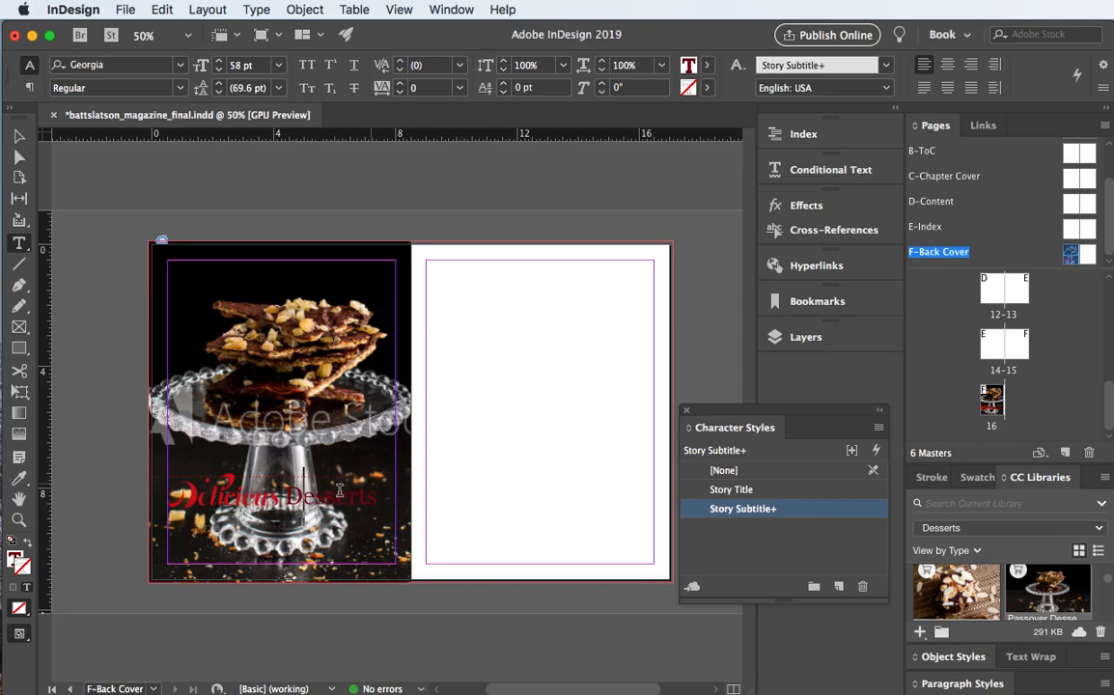
- Start a new line below "Delicious Desserts" in the text frame and set its character style to [None]
{"action": "left_click", "coordinate": [18, 136]}
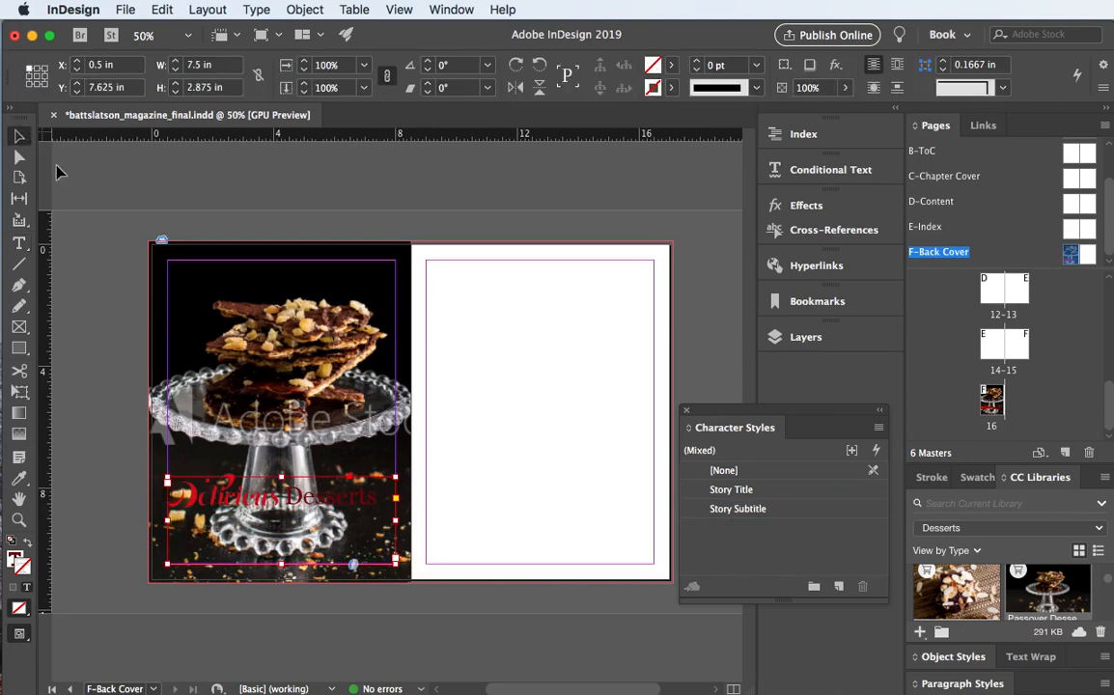
{"action": "double_click", "coordinate": [384, 498]}
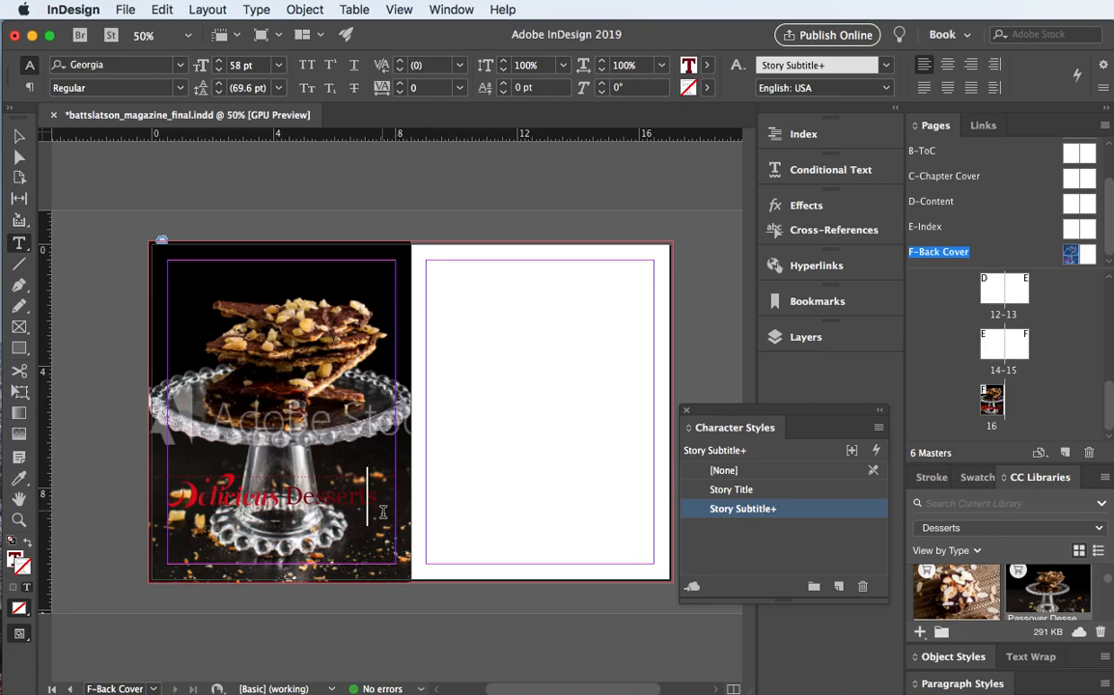
{"action": "left_click", "coordinate": [373, 502]}
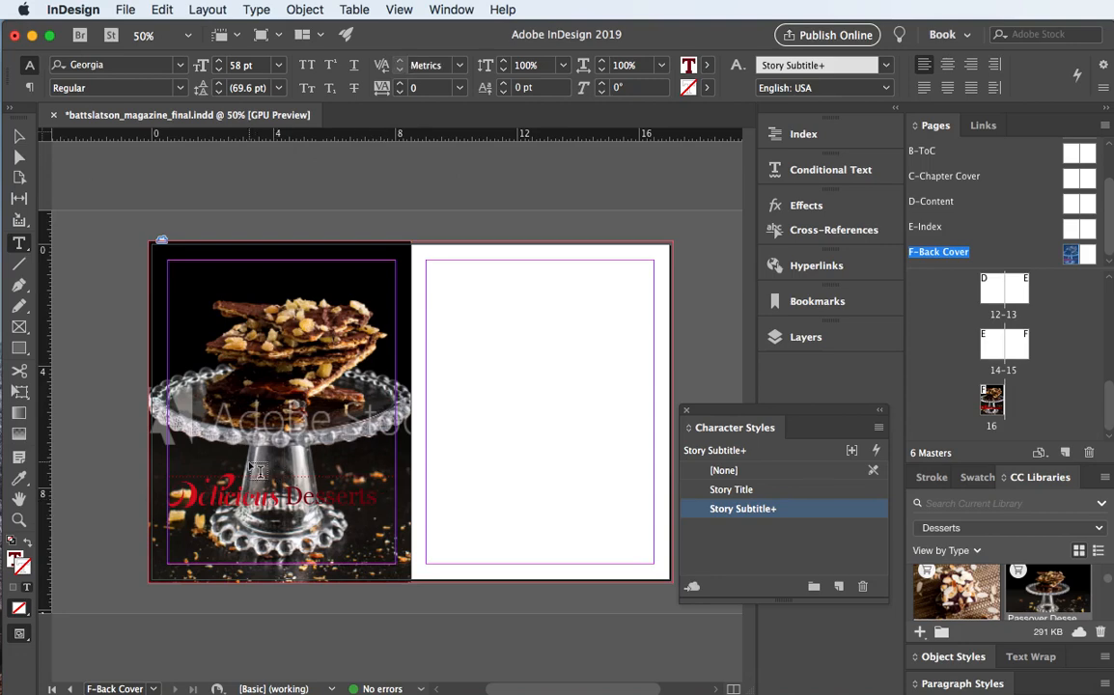
{"action": "key", "text": "Return"}
{"action": "left_click", "coordinate": [726, 560]}
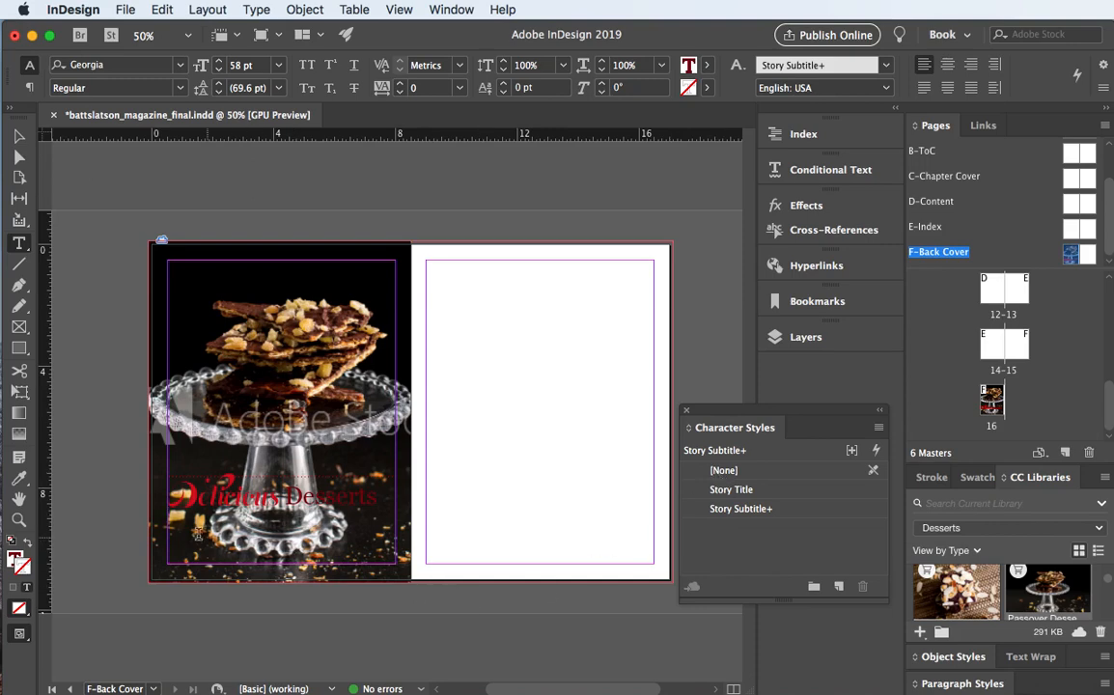
{"action": "left_click", "coordinate": [188, 532]}
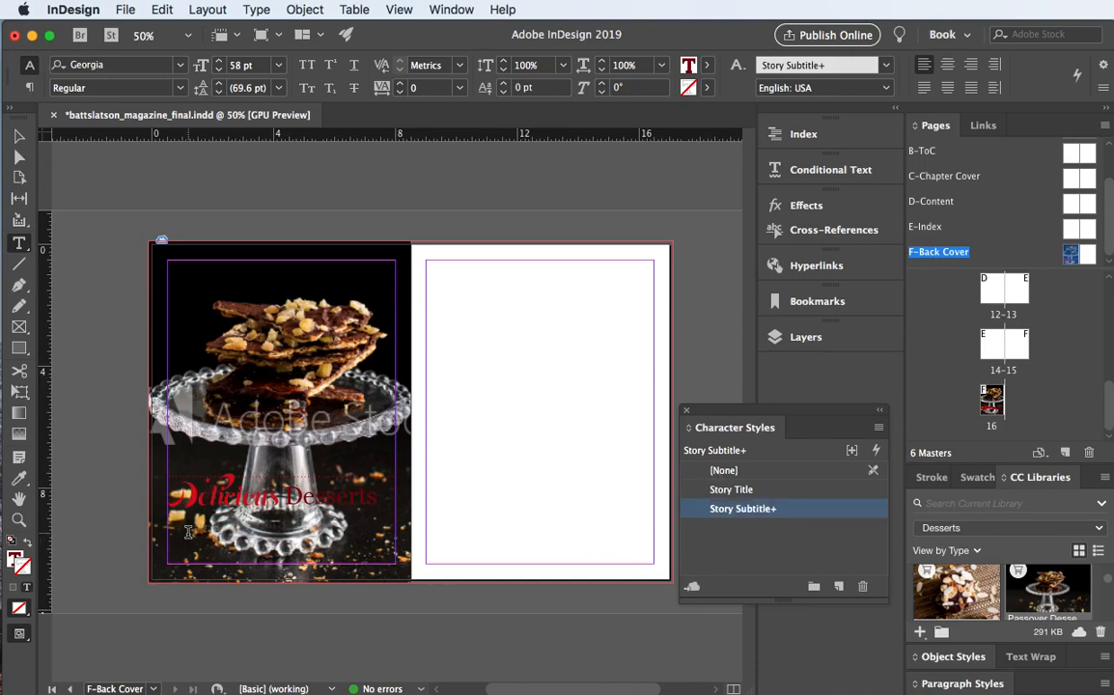
{"action": "left_click", "coordinate": [724, 471]}
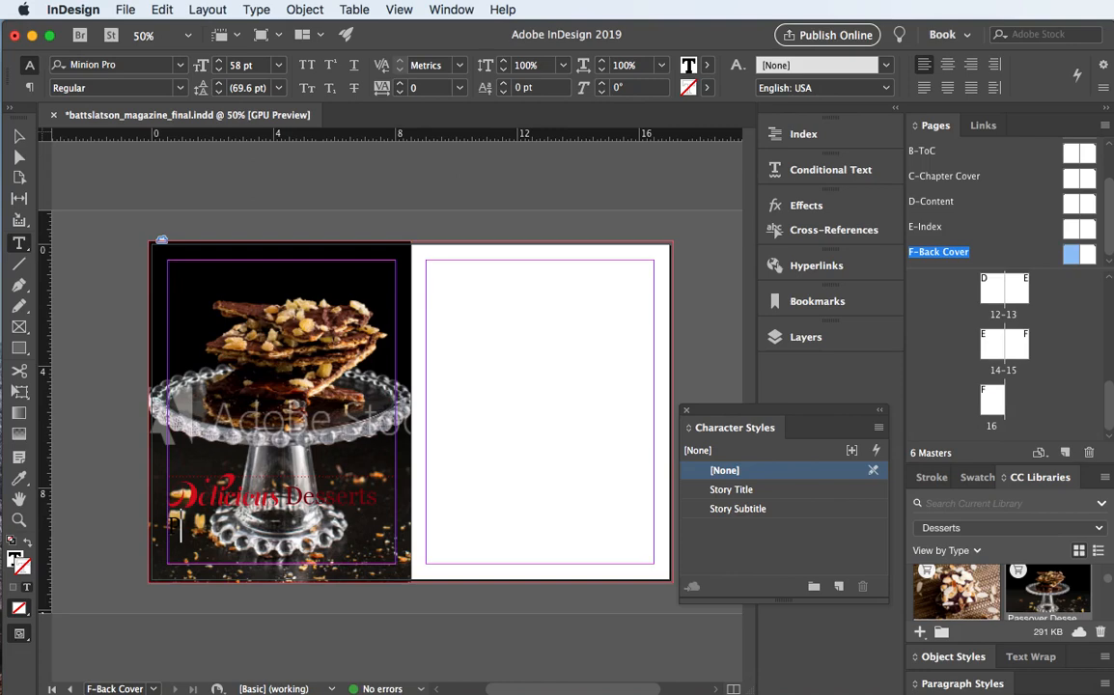
- Enter the company's postal address on two lines below the title, correcting the mistyped digit in the ZIP code
{"action": "type", "text": ".O. Box 1"}
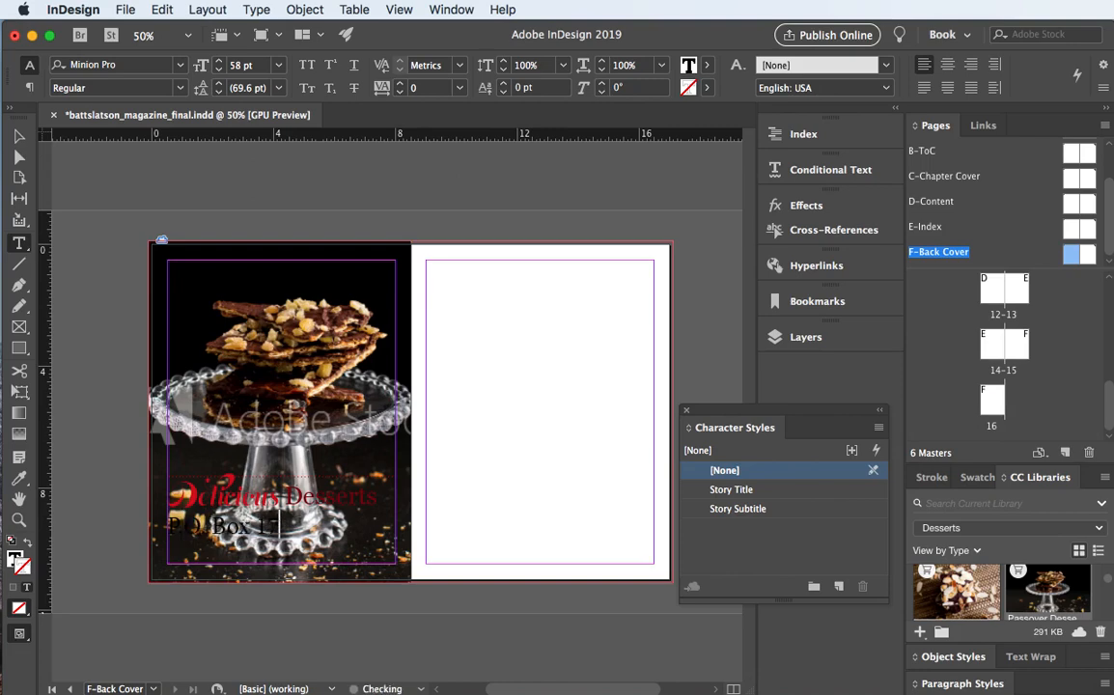
{"action": "type", "text": "712,"}
{"action": "type", "text": "ck, MD"}
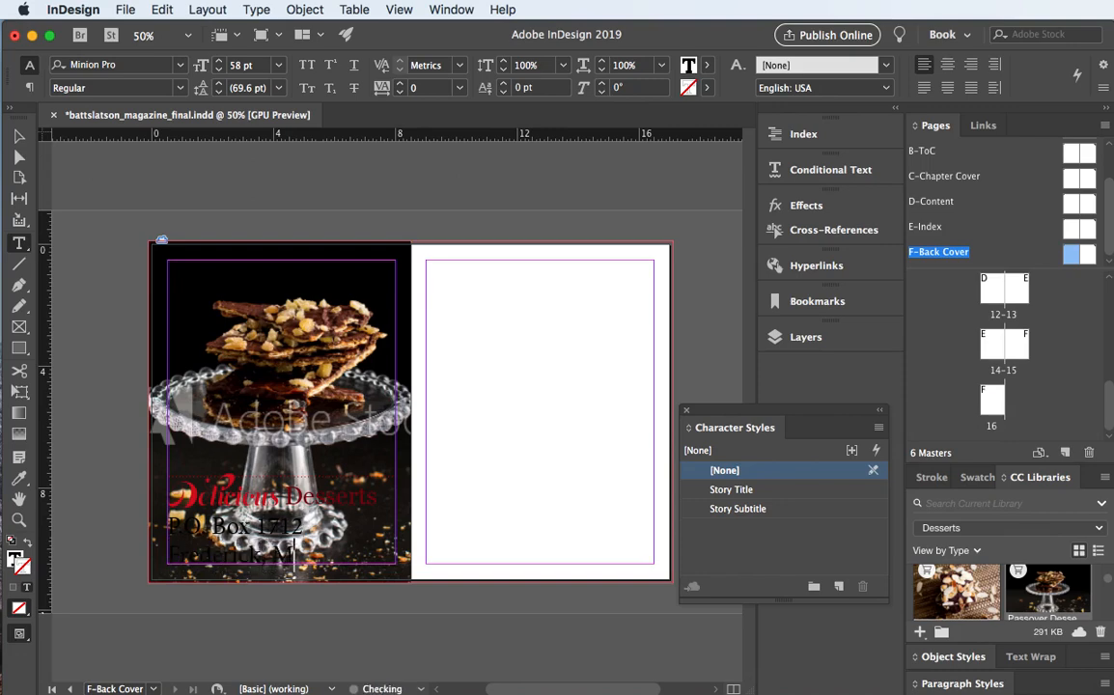
{"action": "type", "text": " 20738"}
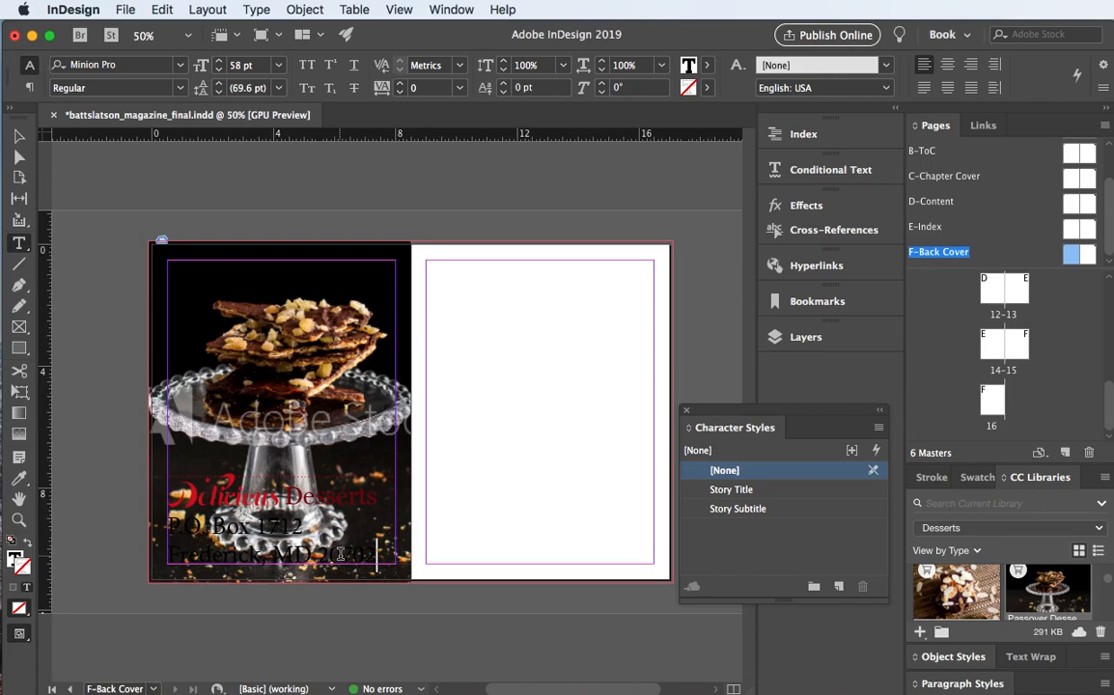
{"action": "left_click_drag", "start_coordinate": [341, 553], "coordinate": [329, 554]}
{"action": "type", "text": "1"}
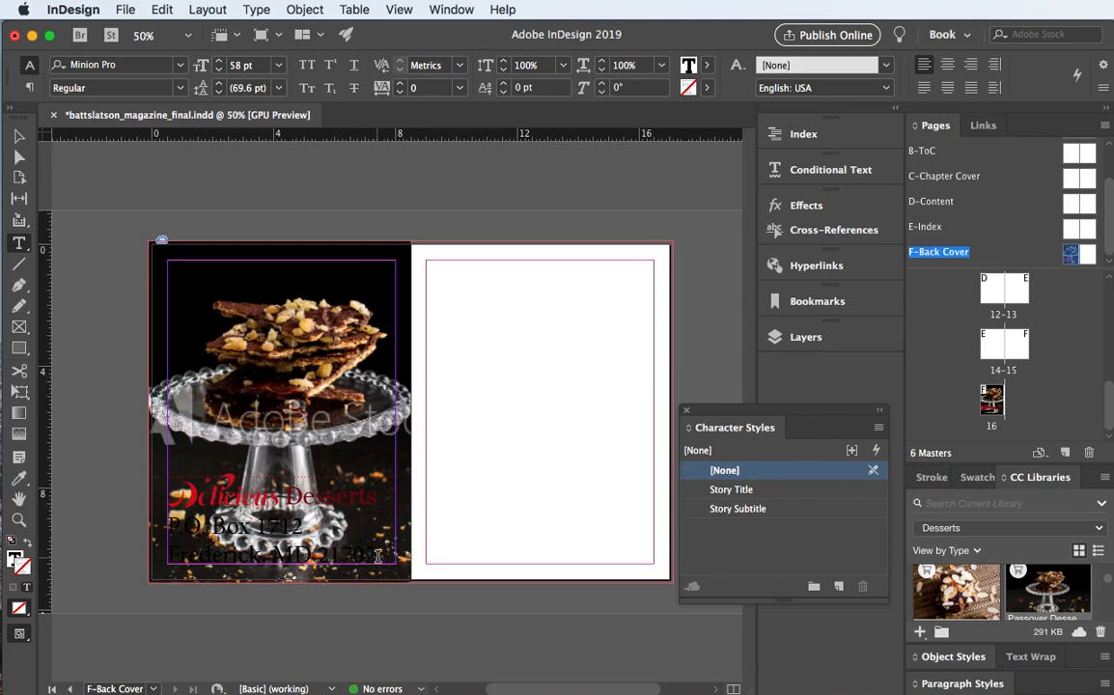
- Color the two address lines with the red swatch R=210 G=2 B=16 as text fill, without a stroke
{"action": "left_click_drag", "start_coordinate": [379, 555], "coordinate": [169, 524]}
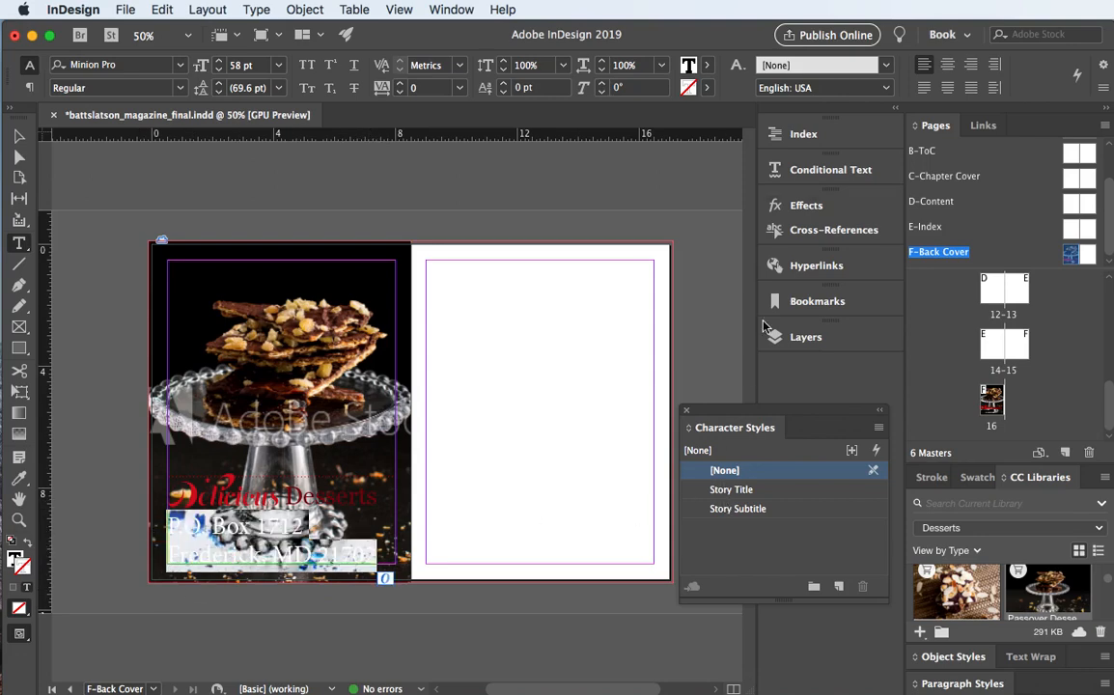
{"action": "left_click", "coordinate": [971, 481]}
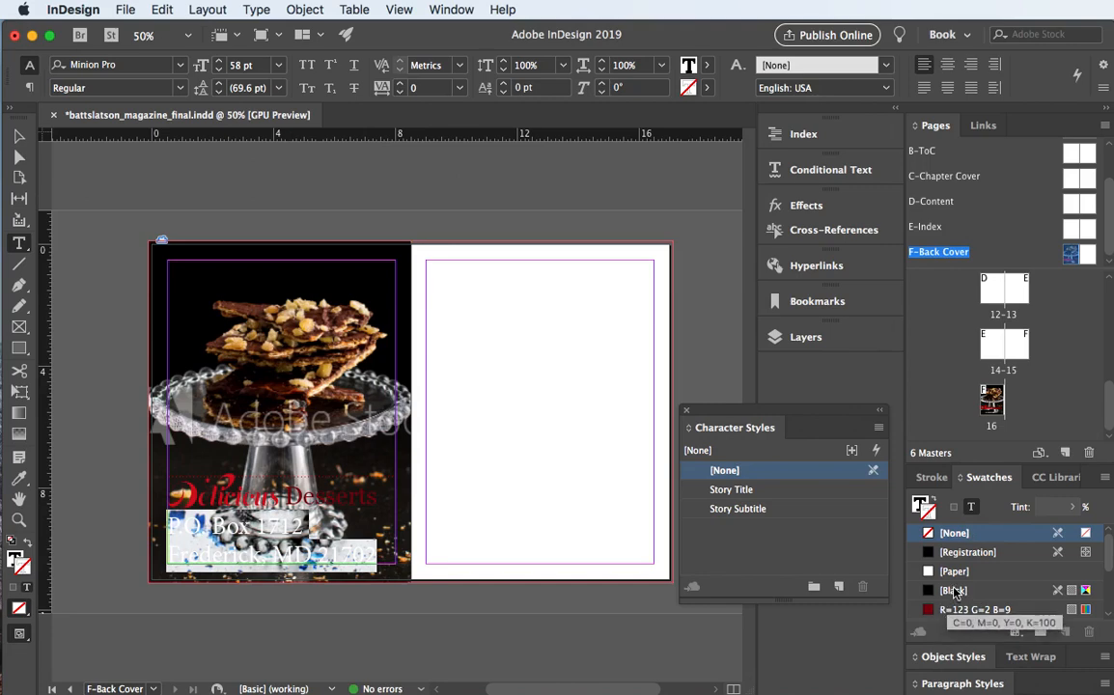
{"action": "scroll", "coordinate": [929, 606], "scroll_direction": "down", "scroll_amount": 3}
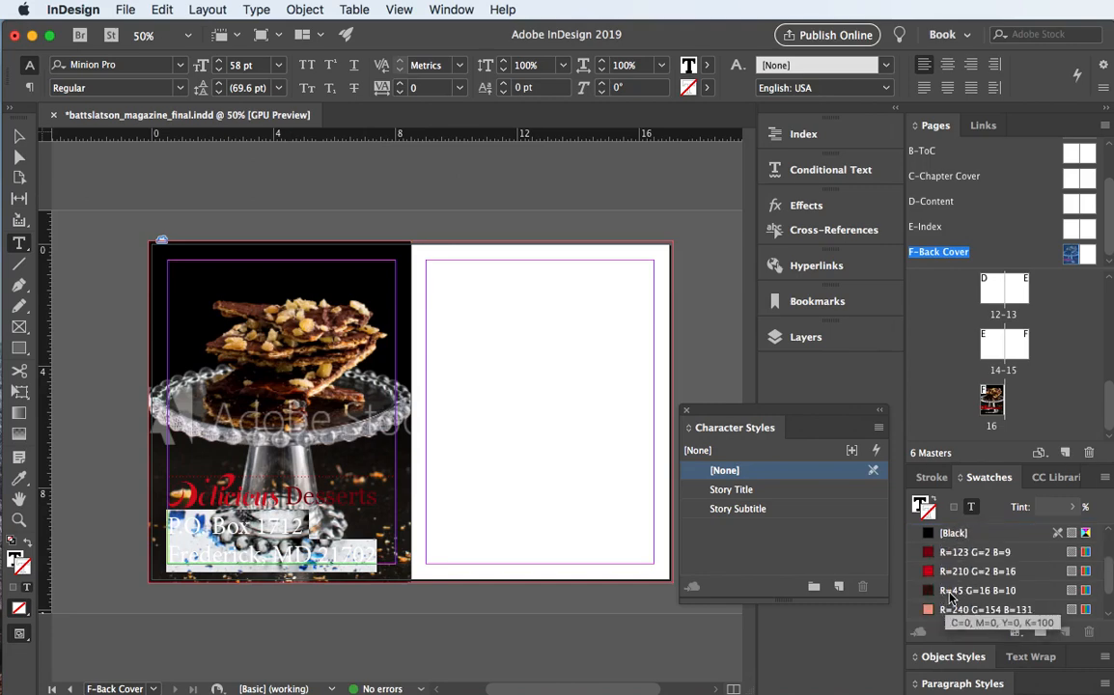
{"action": "left_click", "coordinate": [955, 553]}
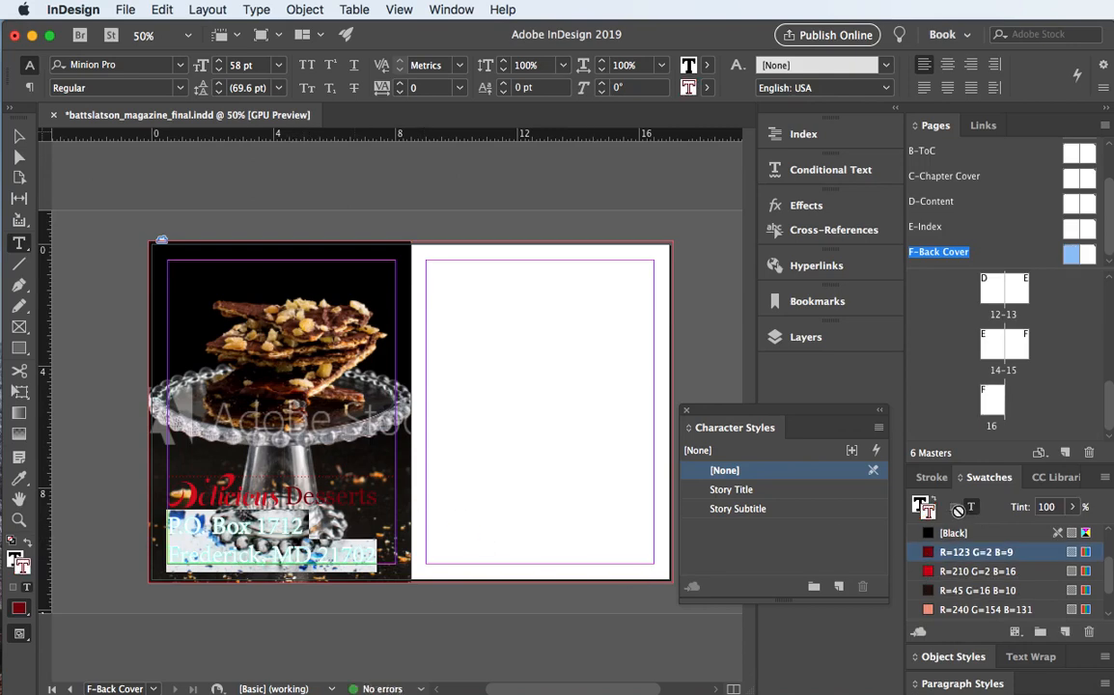
{"action": "key", "text": "Escape"}
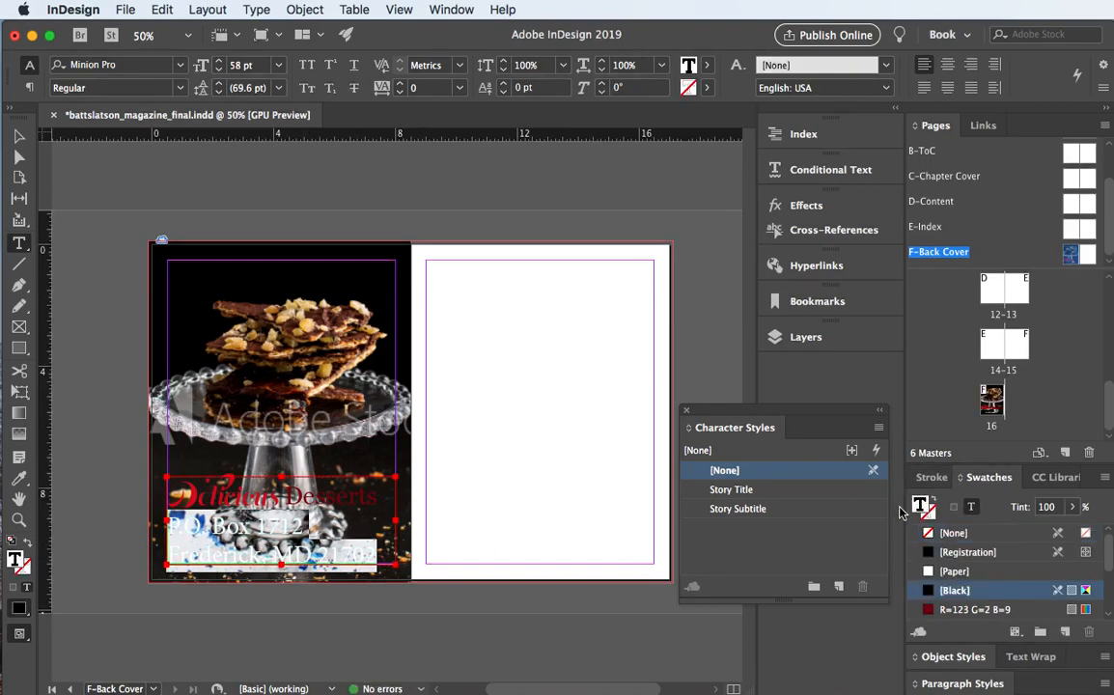
{"action": "scroll", "coordinate": [980, 612], "scroll_direction": "down", "scroll_amount": 2}
{"action": "left_click", "coordinate": [975, 590]}
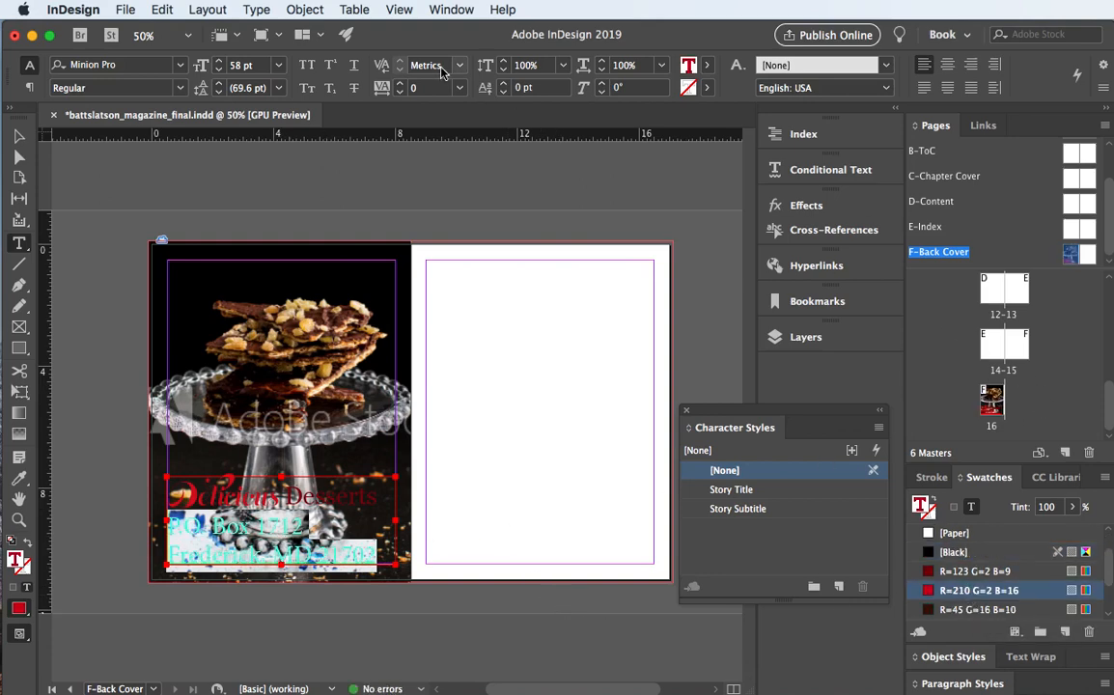
- Set the font size of the two address lines to 40 pt
{"action": "left_click", "coordinate": [277, 65]}
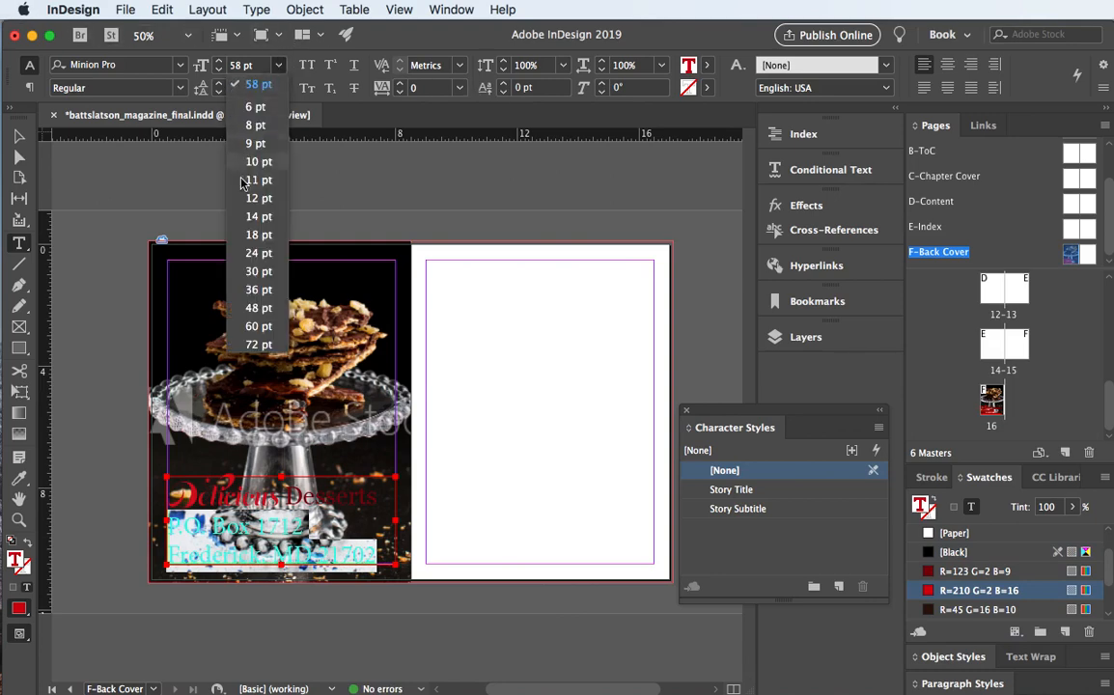
{"action": "left_click", "coordinate": [257, 290]}
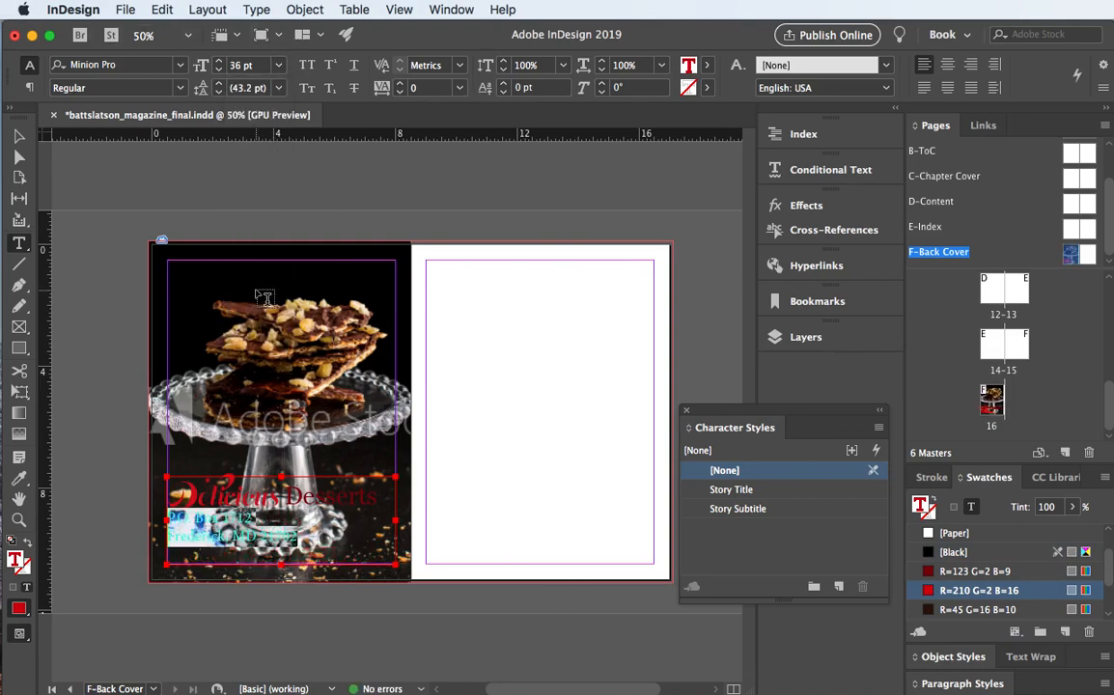
{"action": "left_click", "coordinate": [261, 64]}
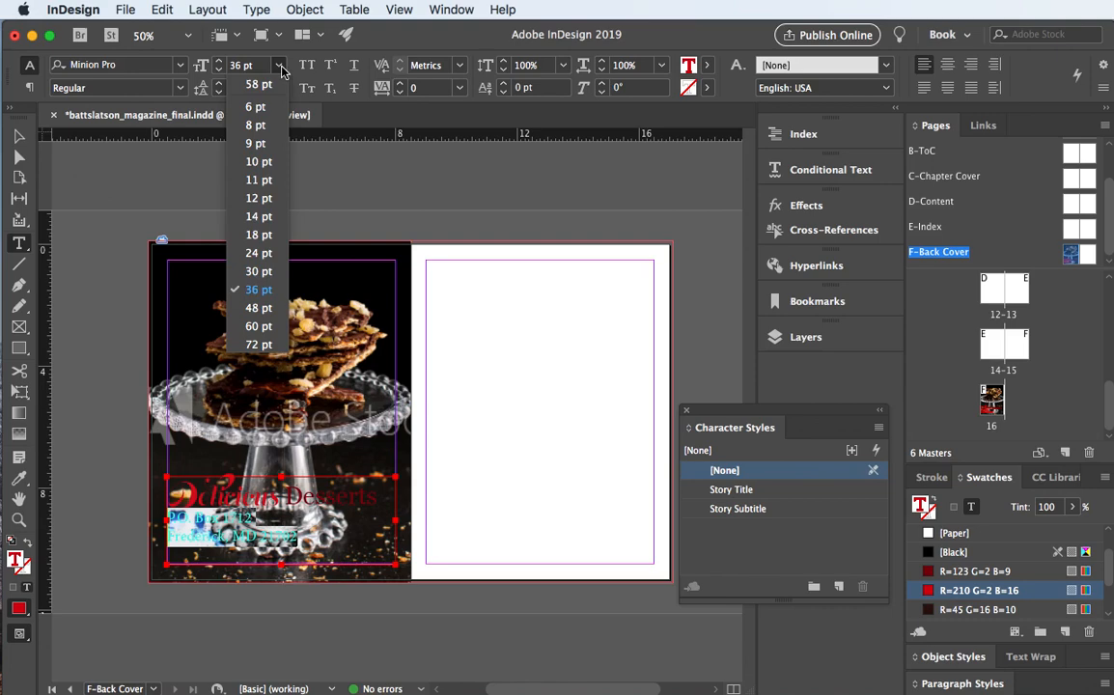
{"action": "left_click", "coordinate": [258, 307]}
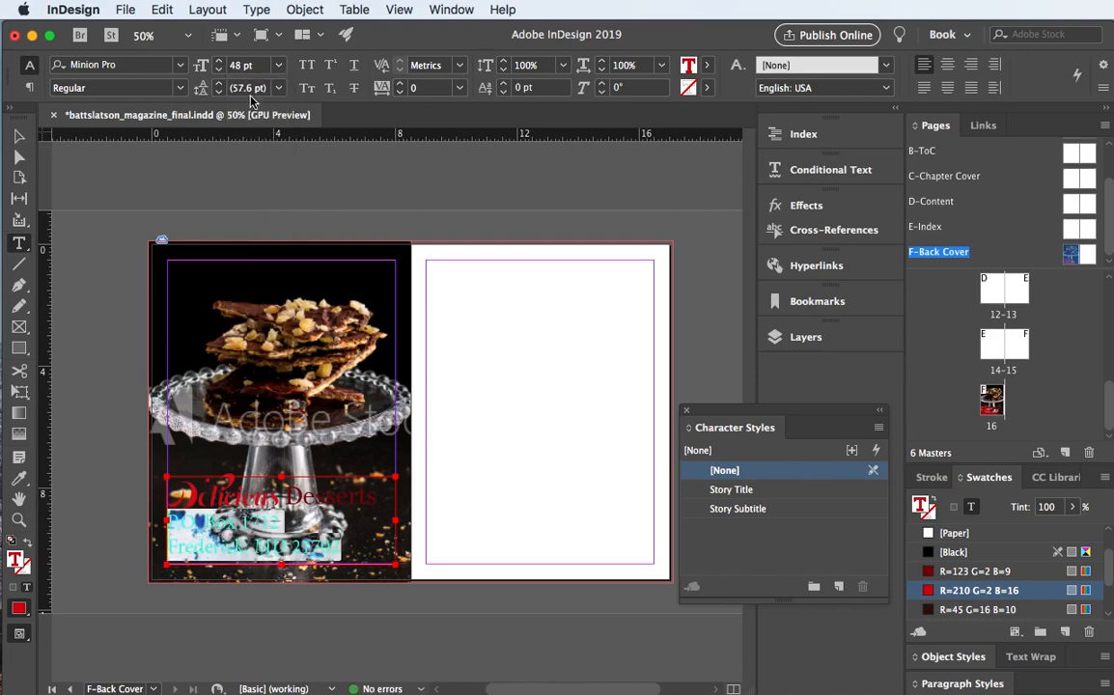
{"action": "left_click", "coordinate": [193, 68]}
{"action": "type", "text": "40"}
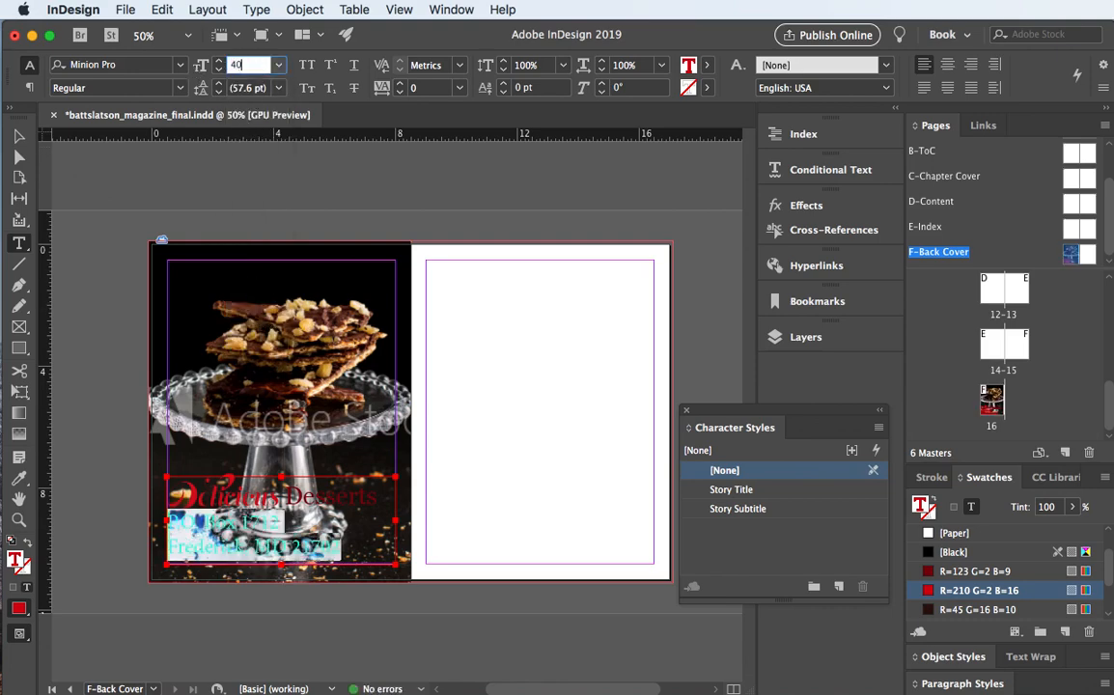
{"action": "key", "text": "Return"}
{"action": "left_click", "coordinate": [268, 516]}
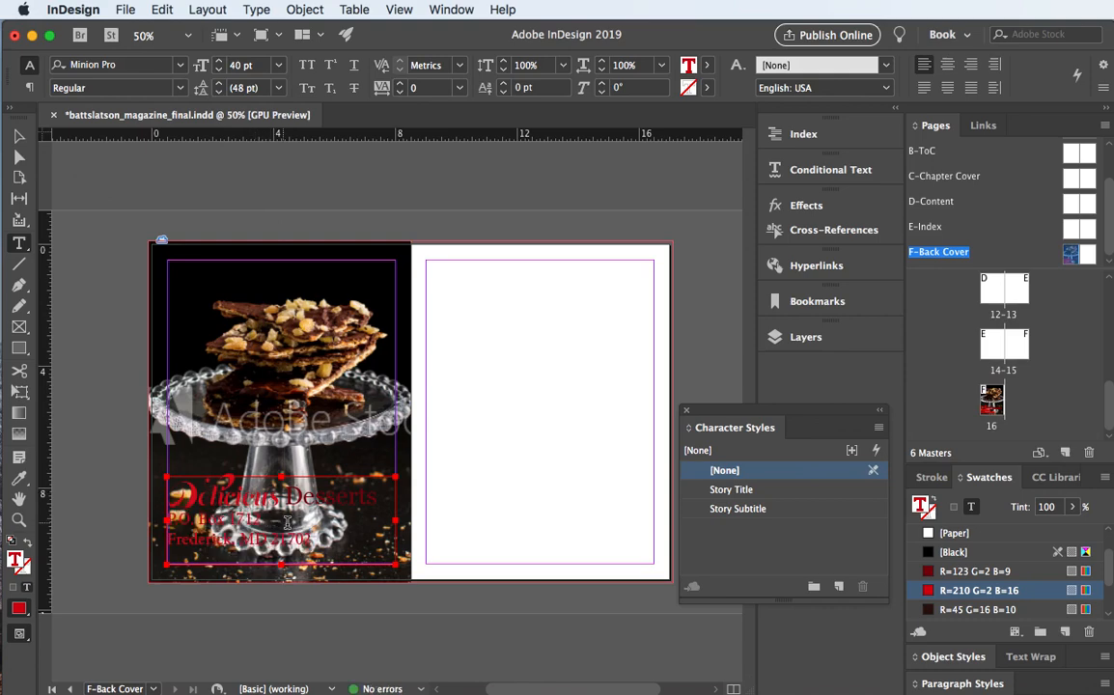
- Center-align all text in the frame holding the title and address
{"action": "left_click", "coordinate": [19, 135]}
{"action": "left_click", "coordinate": [290, 217]}
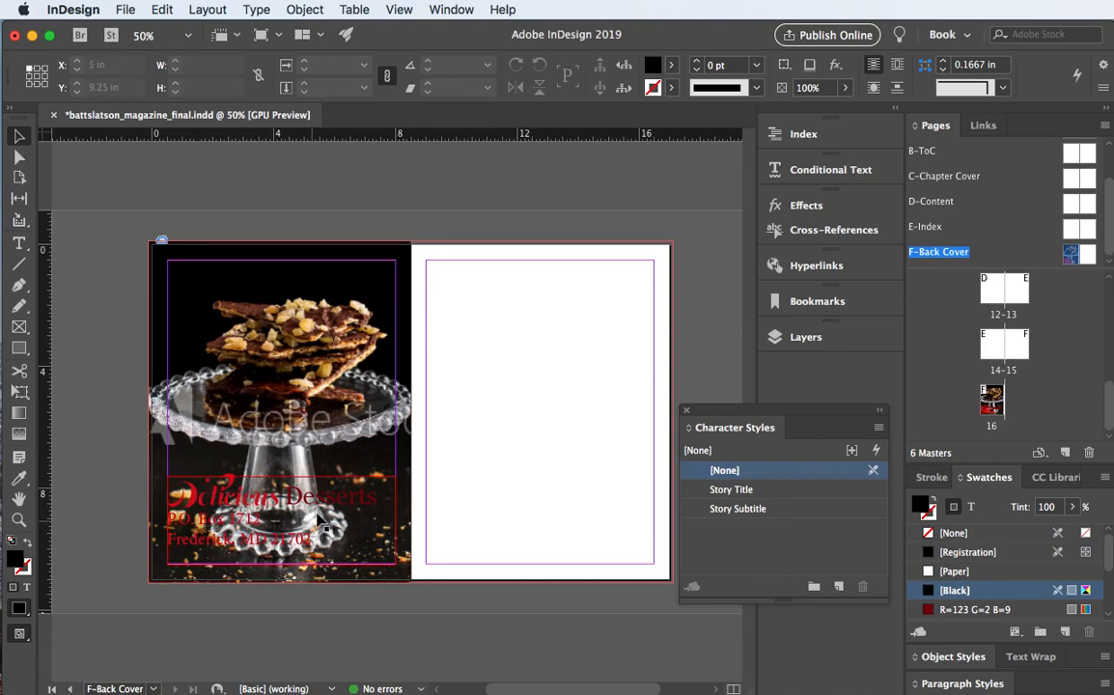
{"action": "left_click", "coordinate": [242, 502]}
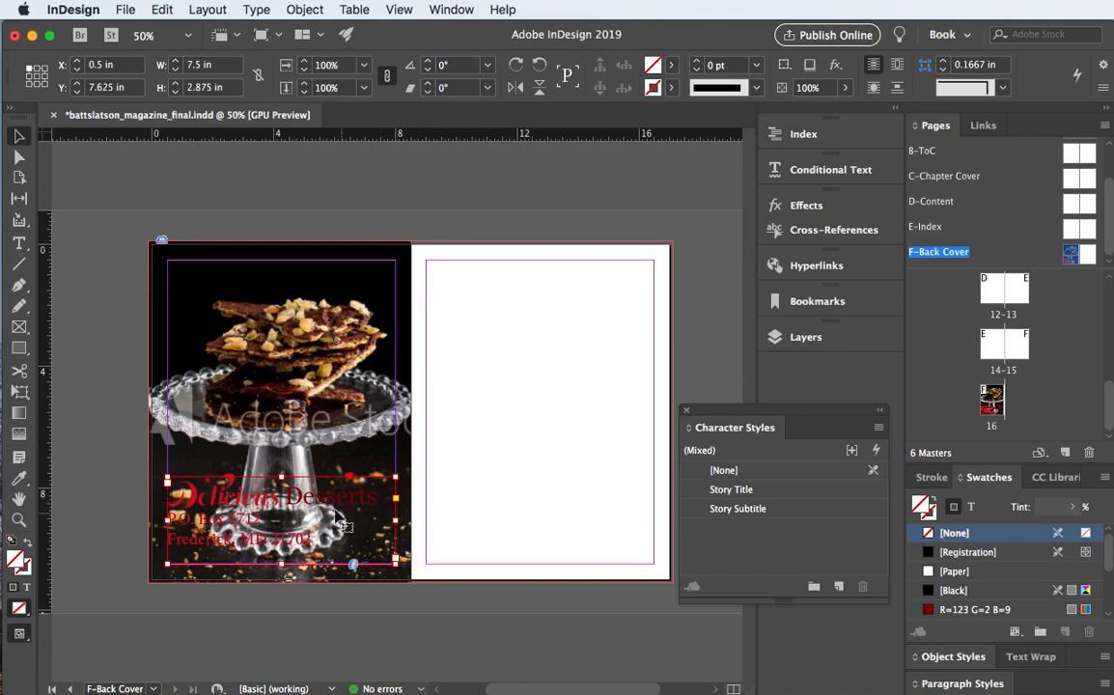
{"action": "left_click", "coordinate": [19, 243]}
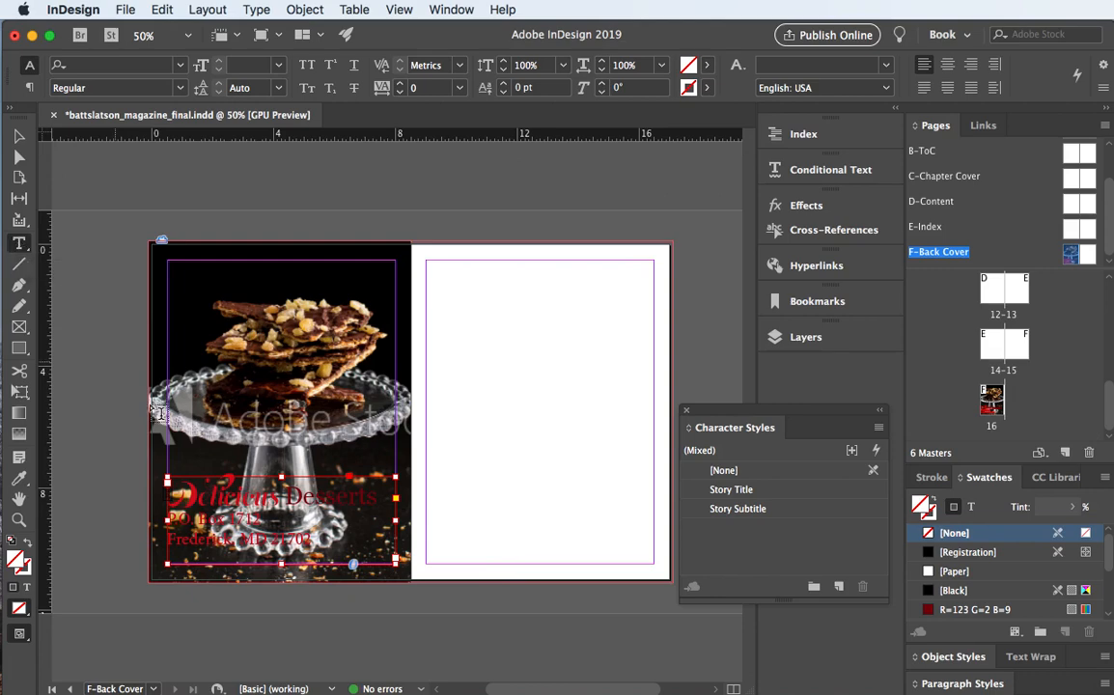
{"action": "left_click", "coordinate": [947, 66]}
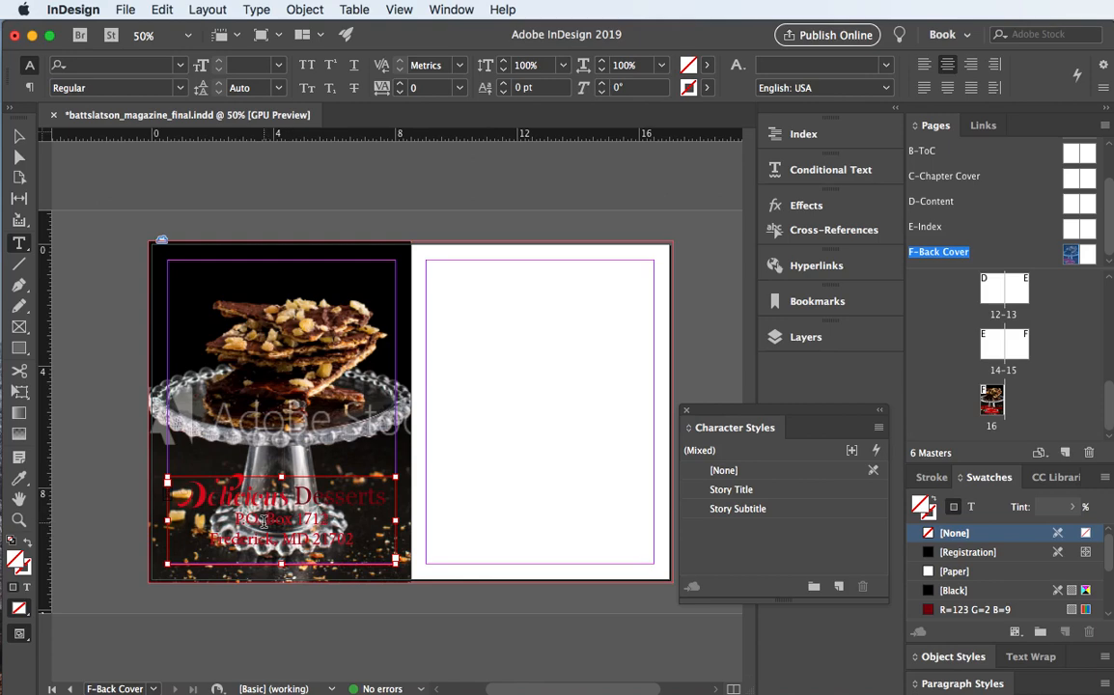
- Set the text frame's vertical justification to Bottom in Text Frame Options
{"action": "left_click", "coordinate": [305, 10]}
{"action": "left_click", "coordinate": [334, 280]}
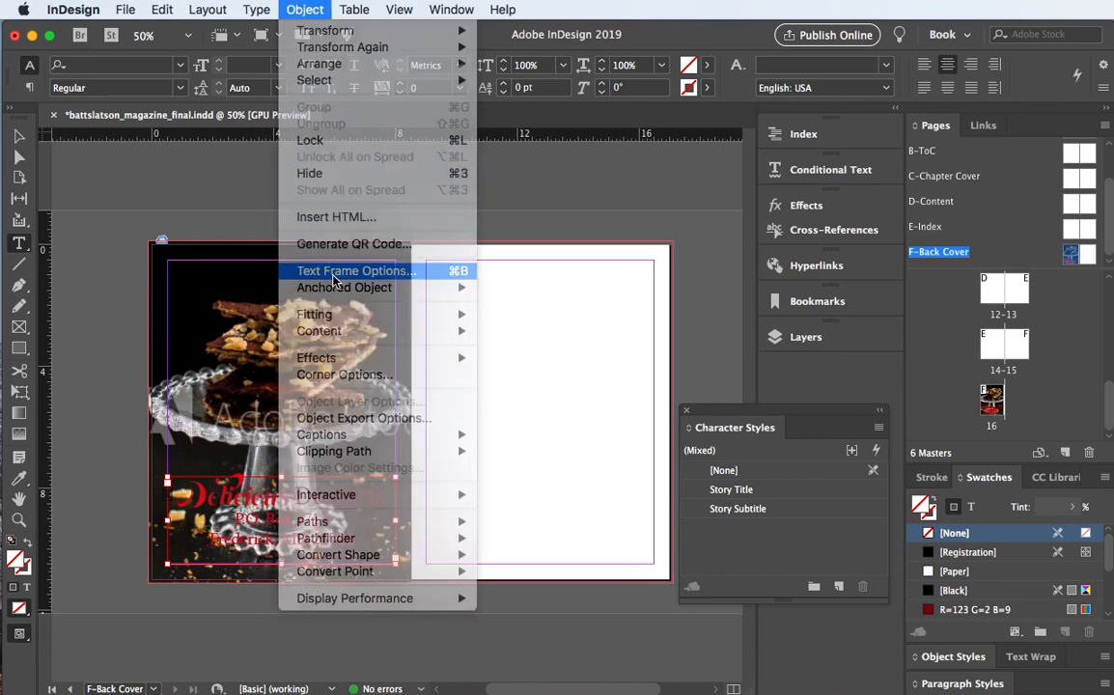
{"action": "left_click", "coordinate": [771, 414]}
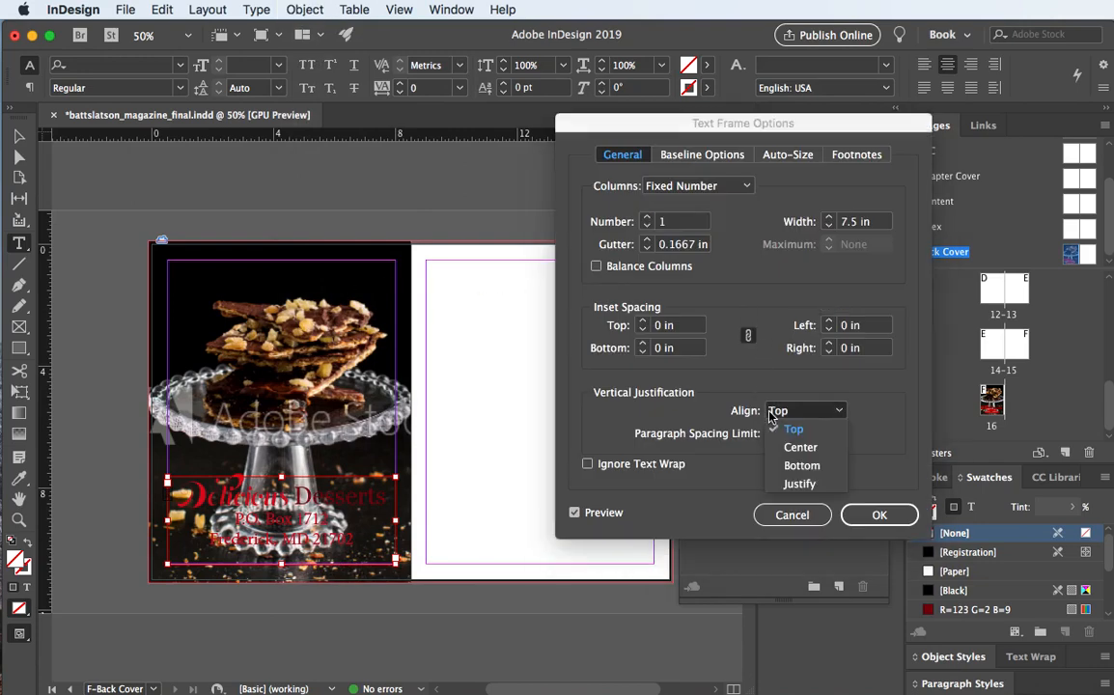
{"action": "left_click", "coordinate": [801, 466]}
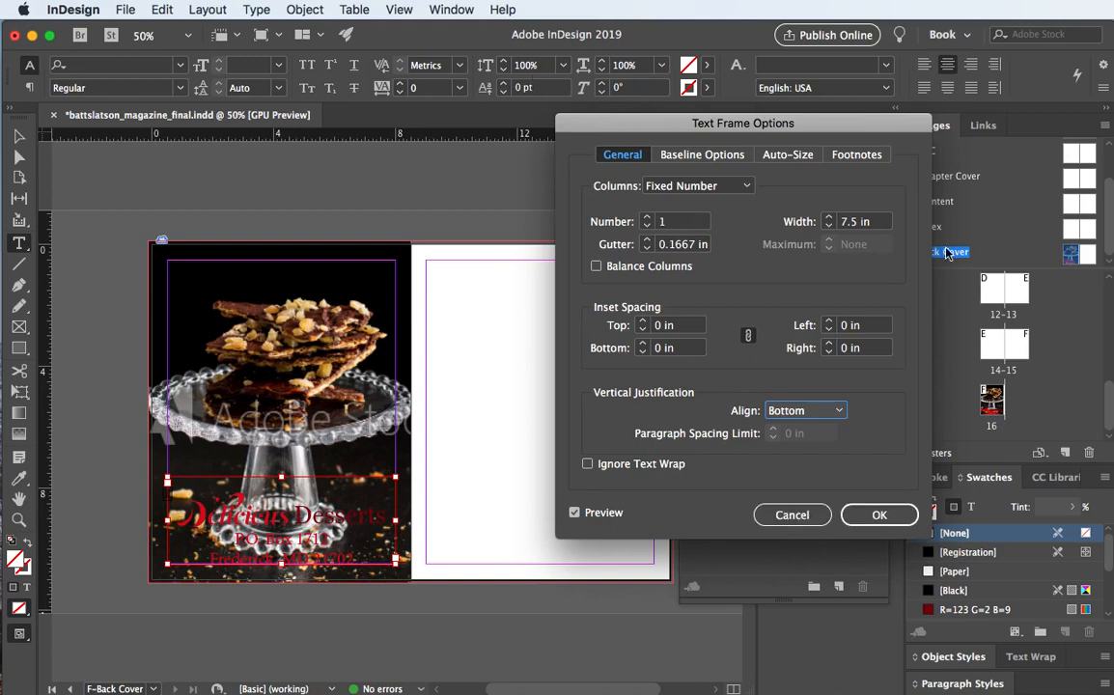
{"action": "left_click", "coordinate": [874, 516]}
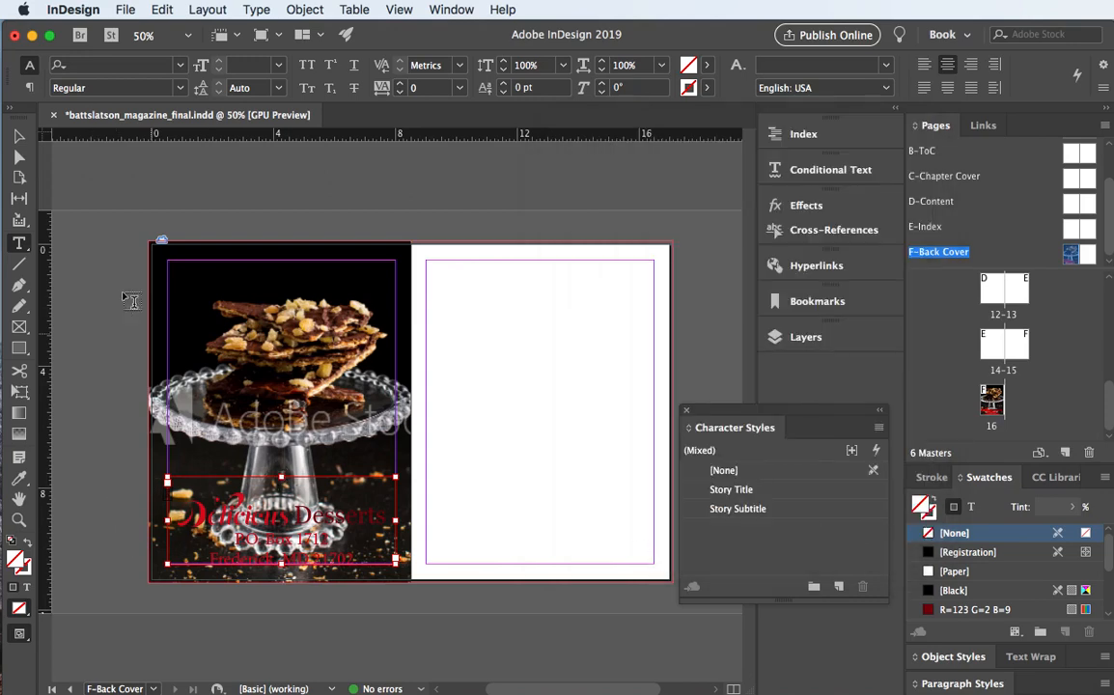
- Lower the text frame's upper edge to Y 8 in, making the frame about 2.5 in high, and deselect it
{"action": "left_click", "coordinate": [19, 133]}
{"action": "left_click_drag", "start_coordinate": [284, 475], "coordinate": [290, 495]}
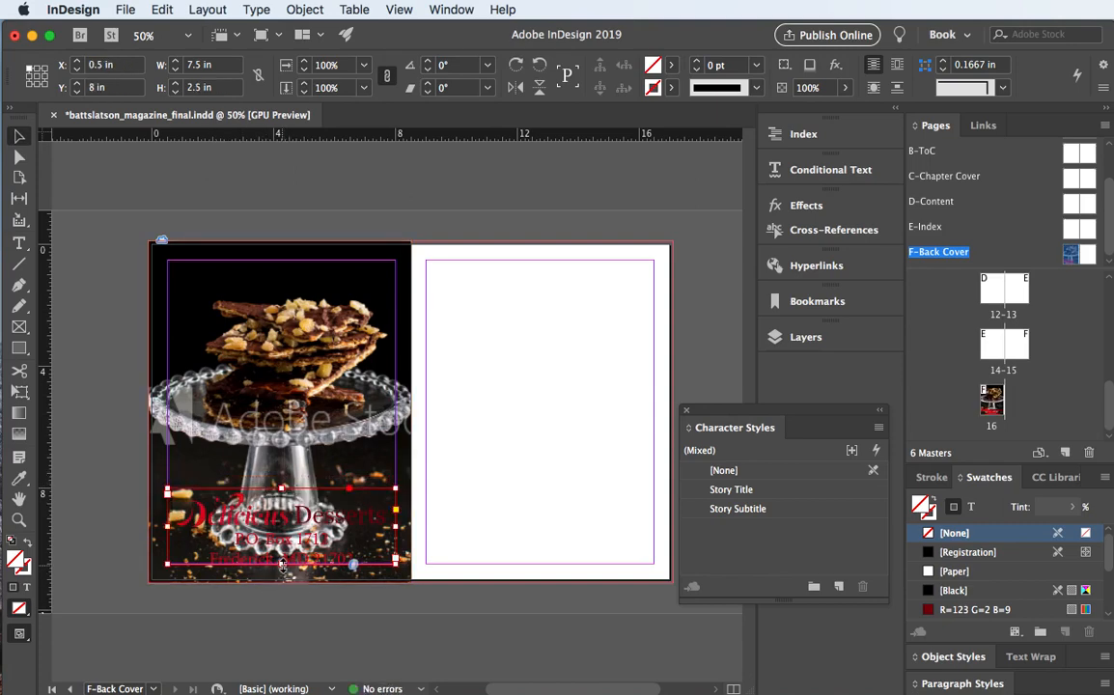
{"action": "left_click_drag", "start_coordinate": [281, 564], "coordinate": [282, 566]}
{"action": "left_click", "coordinate": [460, 528]}
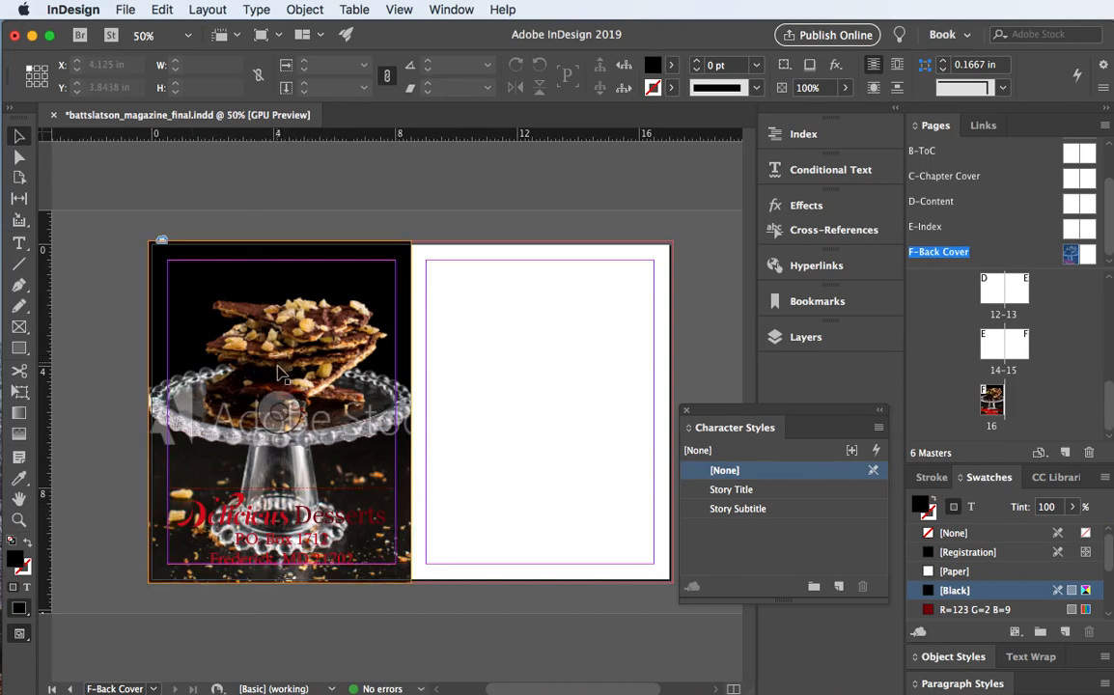
- Examine which layer holds the photo and which holds the title and address frame
{"action": "left_click", "coordinate": [214, 425]}
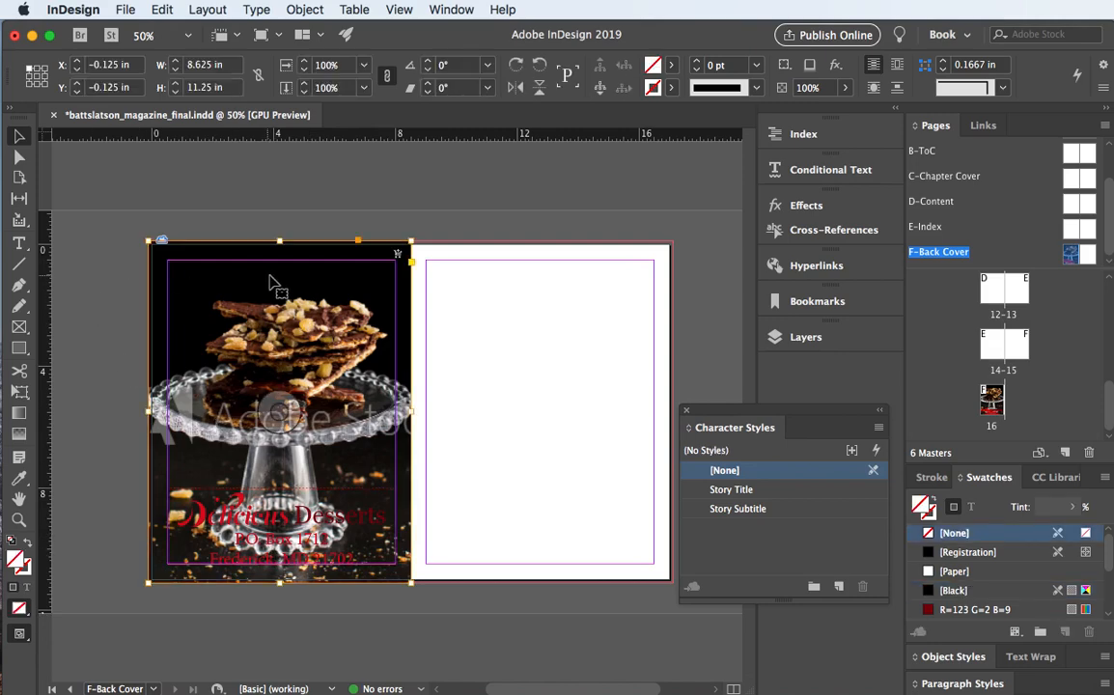
{"action": "left_click", "coordinate": [232, 507]}
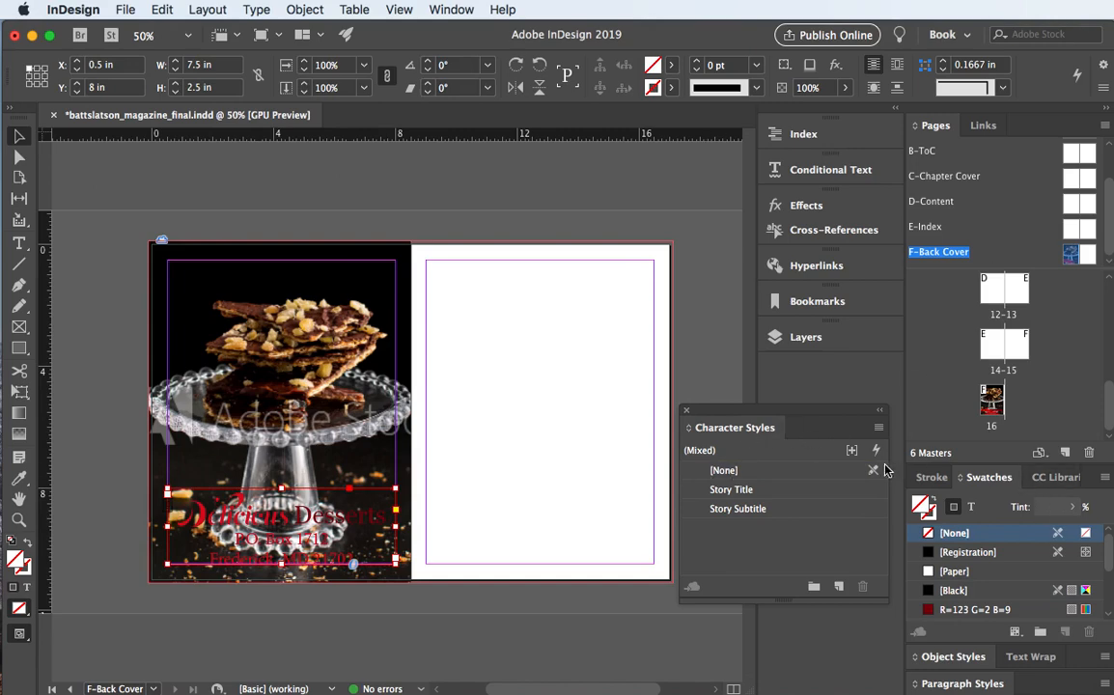
{"action": "left_click", "coordinate": [806, 337]}
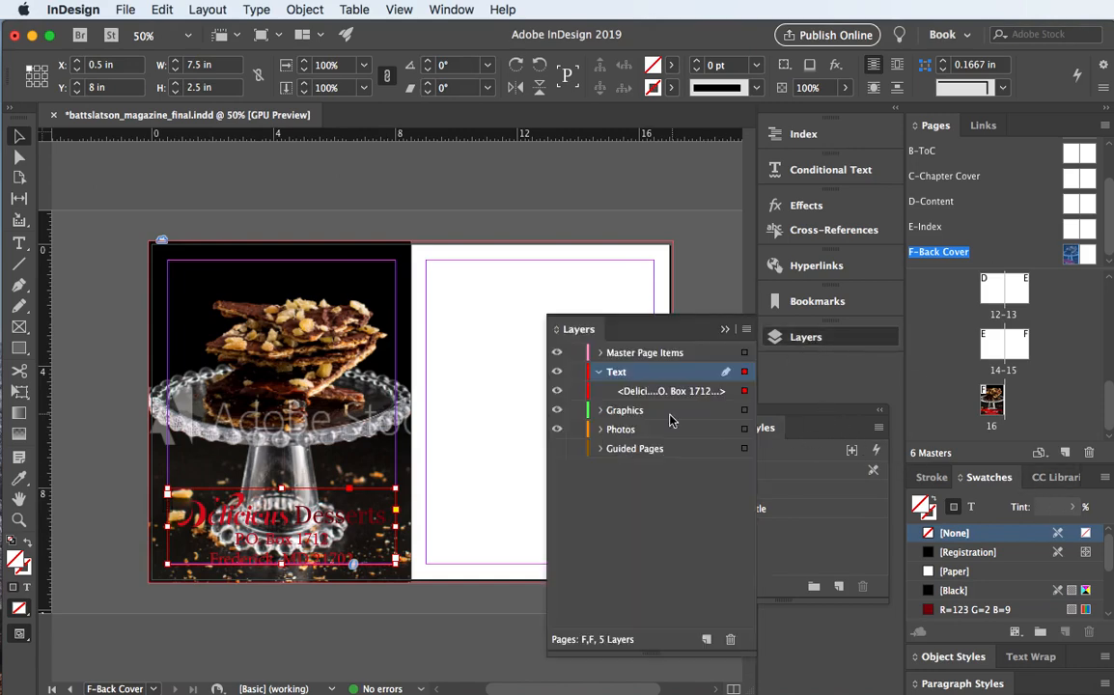
{"action": "left_click", "coordinate": [599, 372]}
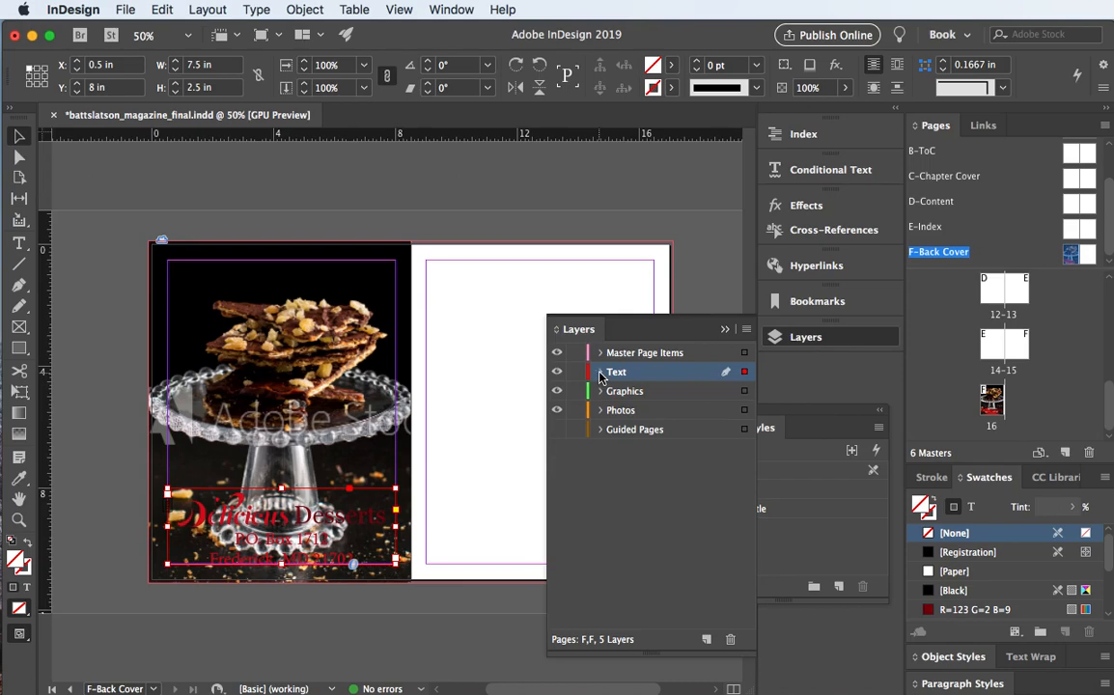
- Fade the cover photo vertically to transparent with Gradient Feather, from below the cake plate down to the address, and preview the spread without guides
{"action": "left_click", "coordinate": [280, 387]}
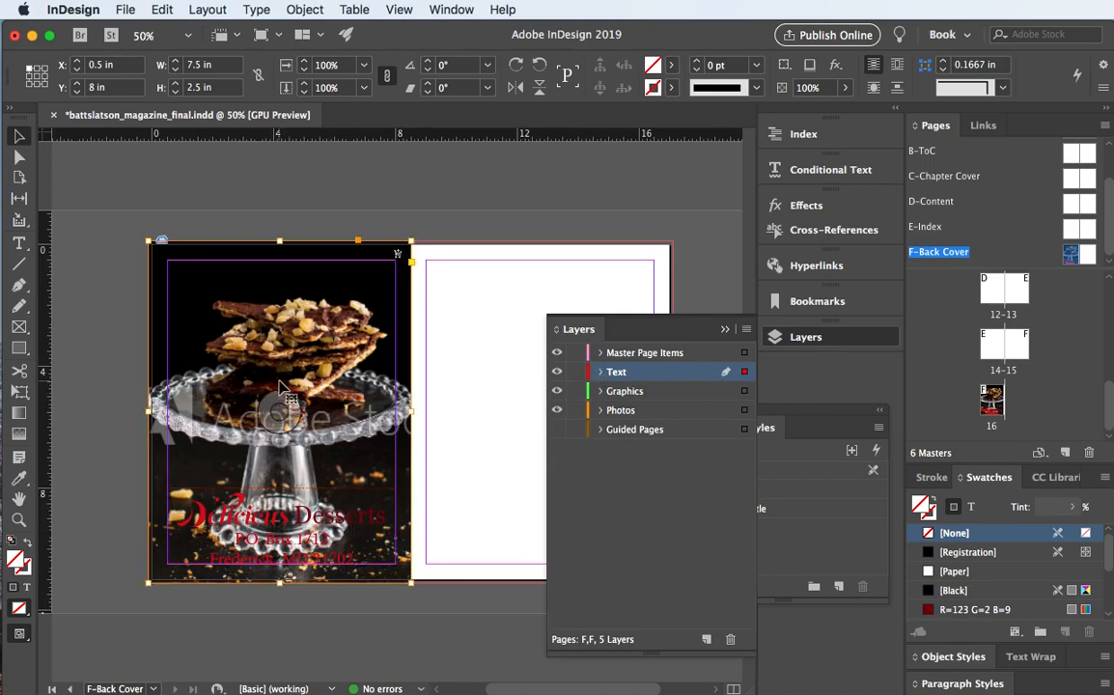
{"action": "left_click", "coordinate": [725, 330]}
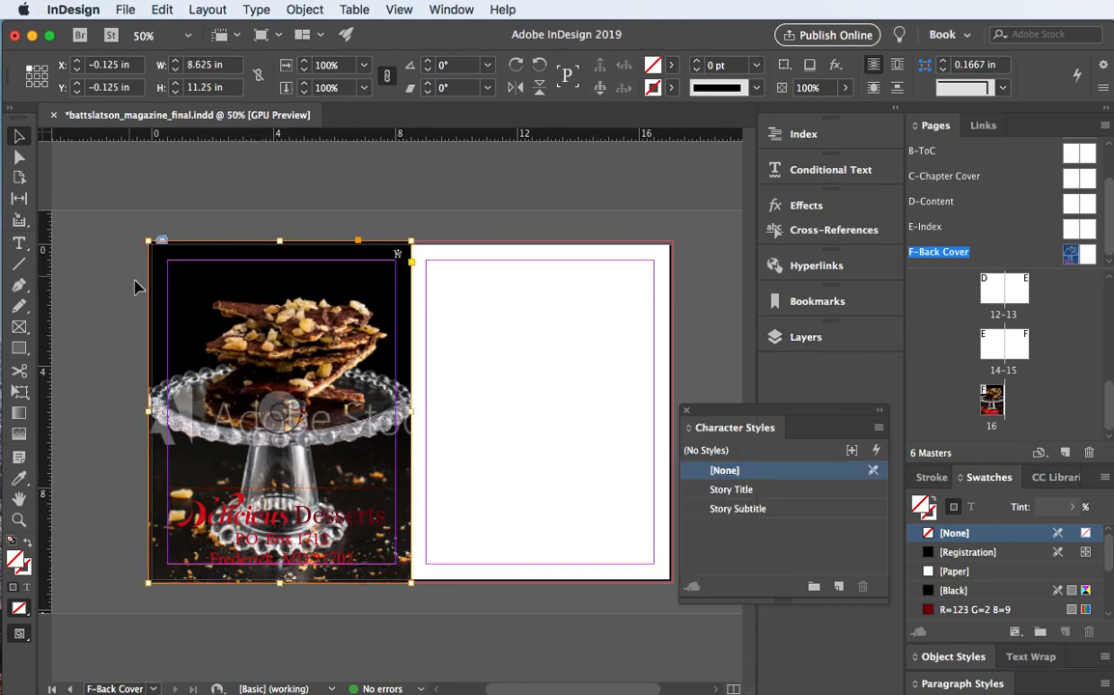
{"action": "left_click", "coordinate": [16, 435]}
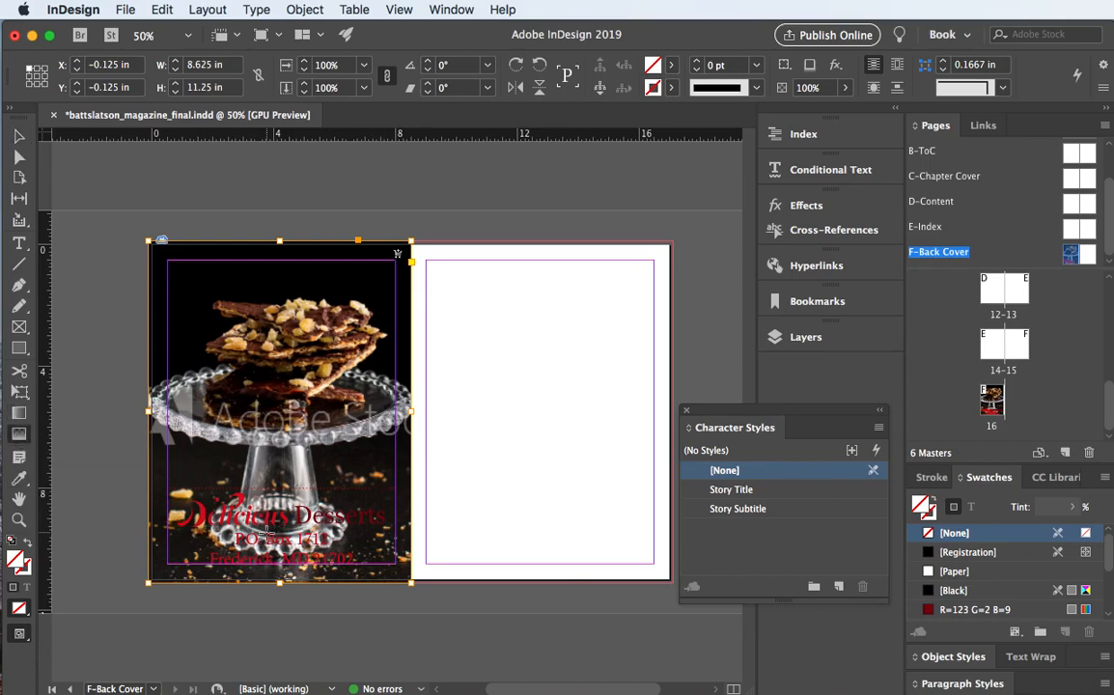
{"action": "left_click_drag", "start_coordinate": [263, 488], "coordinate": [266, 406]}
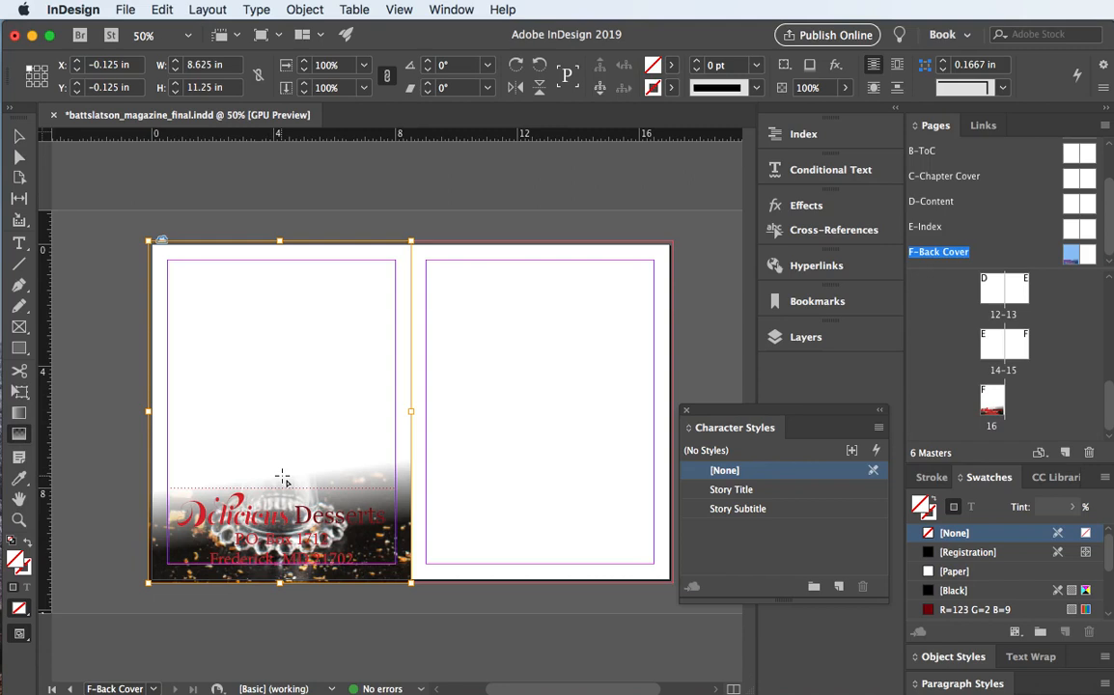
{"action": "key", "text": "super+z"}
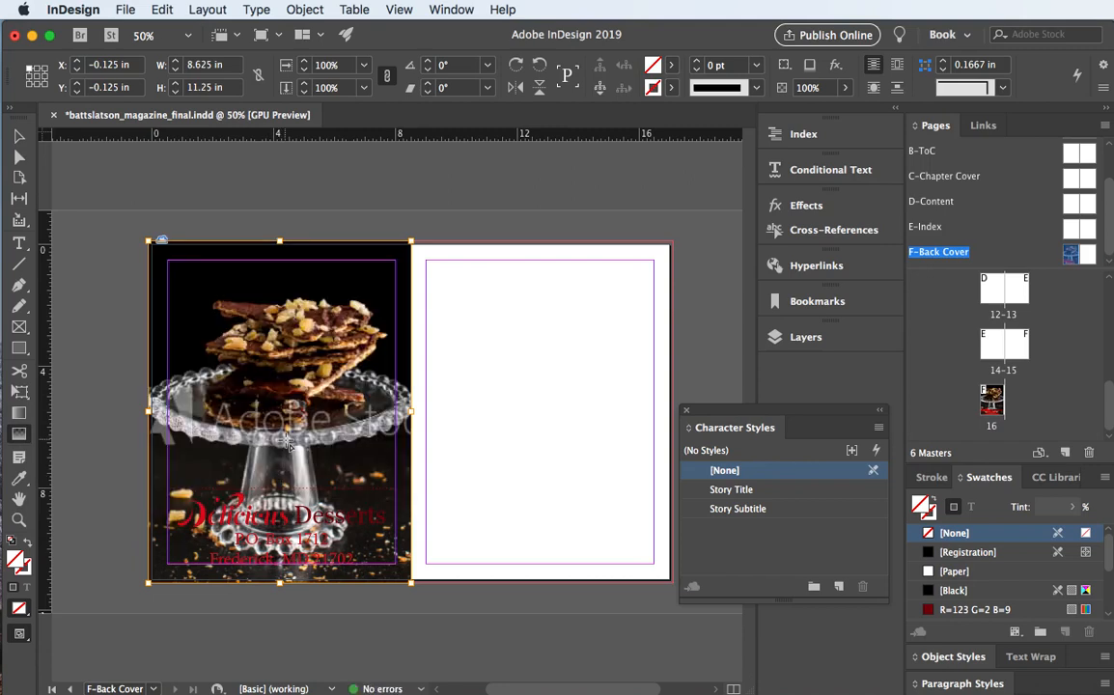
{"action": "left_click_drag", "start_coordinate": [278, 433], "coordinate": [274, 534]}
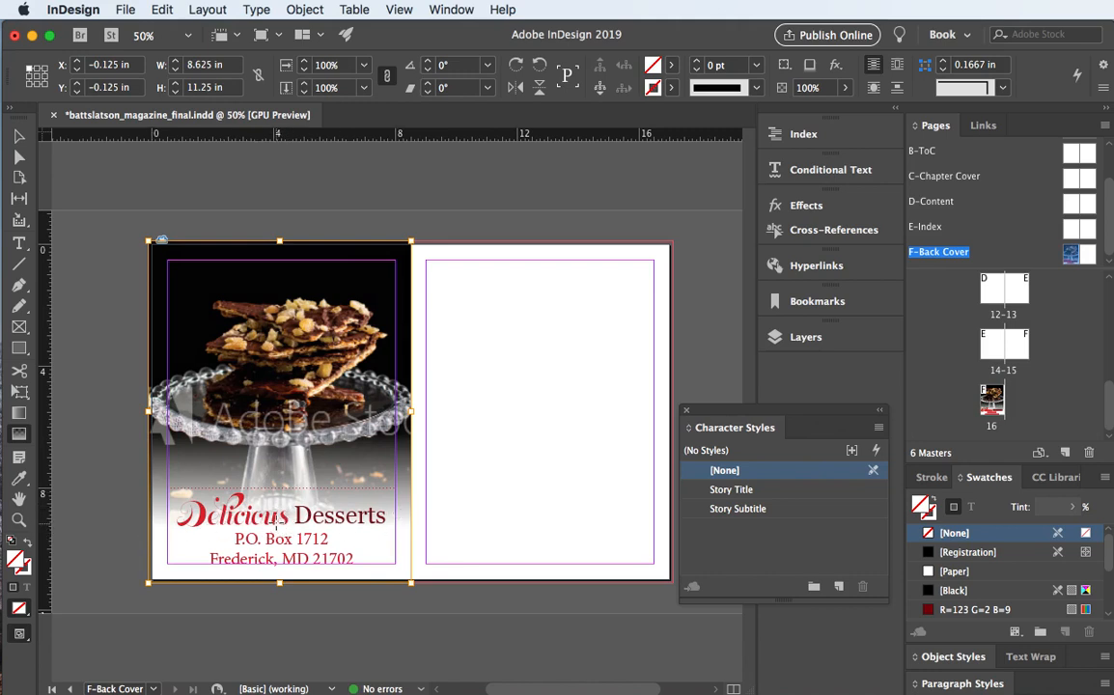
{"action": "left_click", "coordinate": [19, 140]}
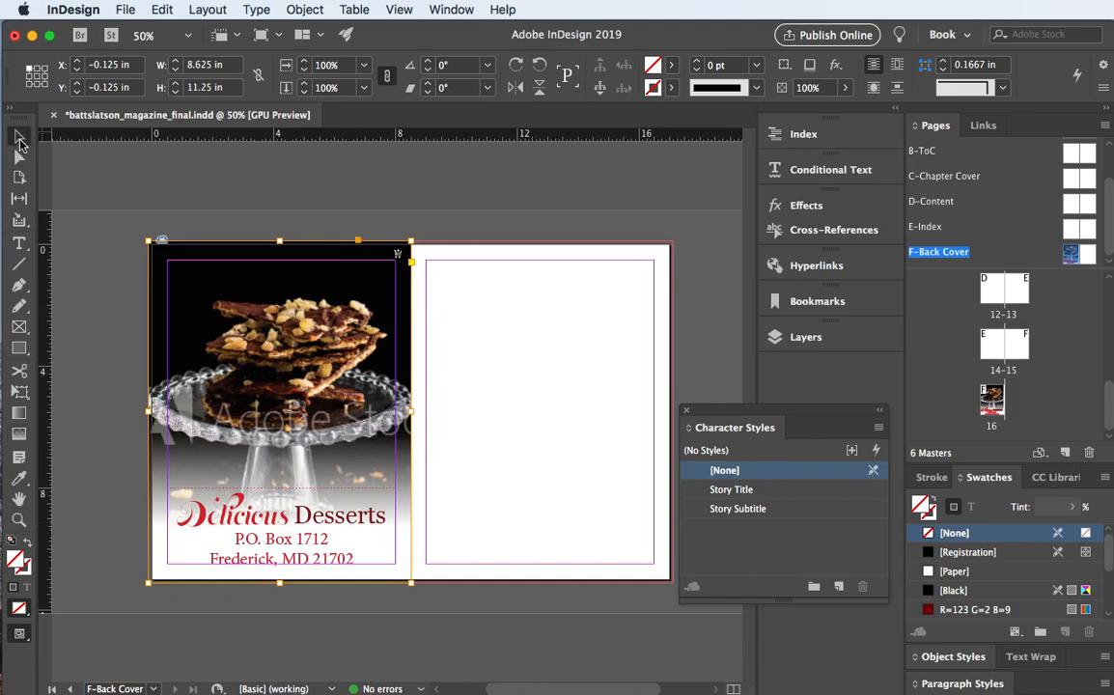
{"action": "left_click", "coordinate": [113, 197]}
{"action": "key", "text": "w"}
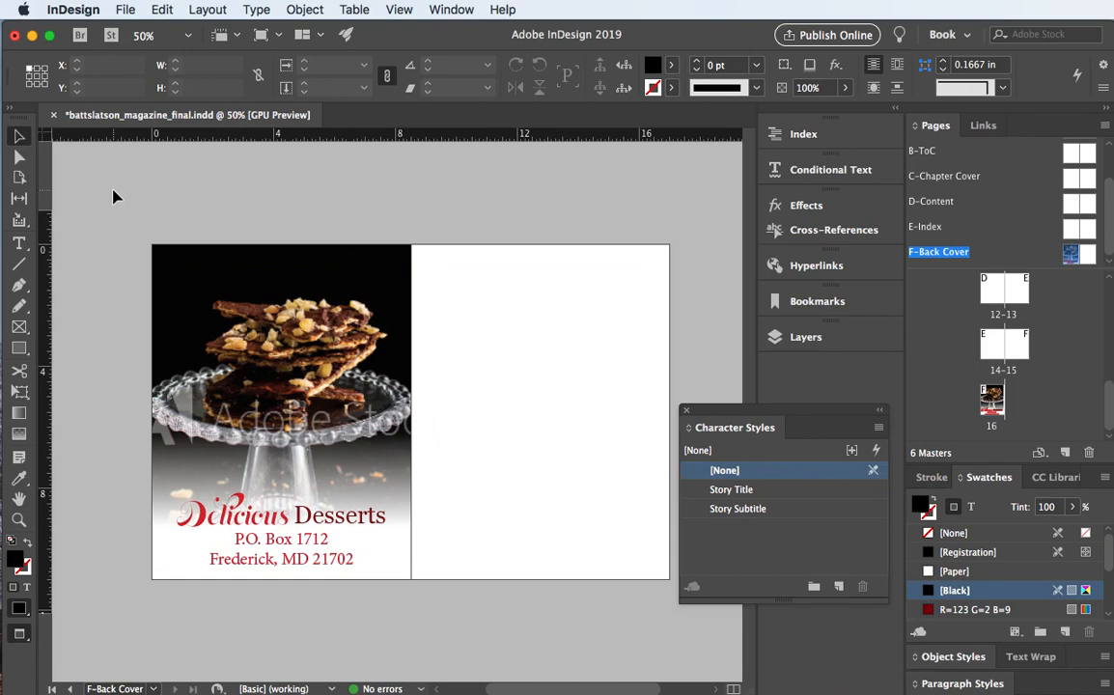
- Reduce the font size of the two address lines to 32 pt
{"action": "left_click", "coordinate": [243, 568]}
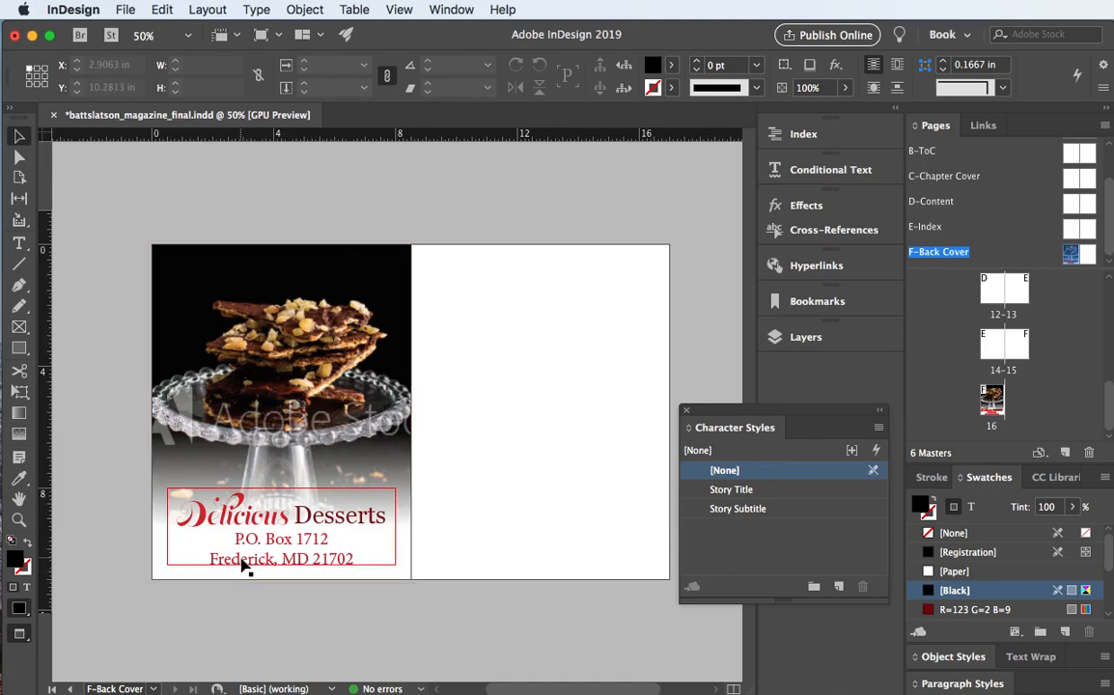
{"action": "double_click", "coordinate": [243, 568]}
{"action": "triple_click", "coordinate": [243, 562]}
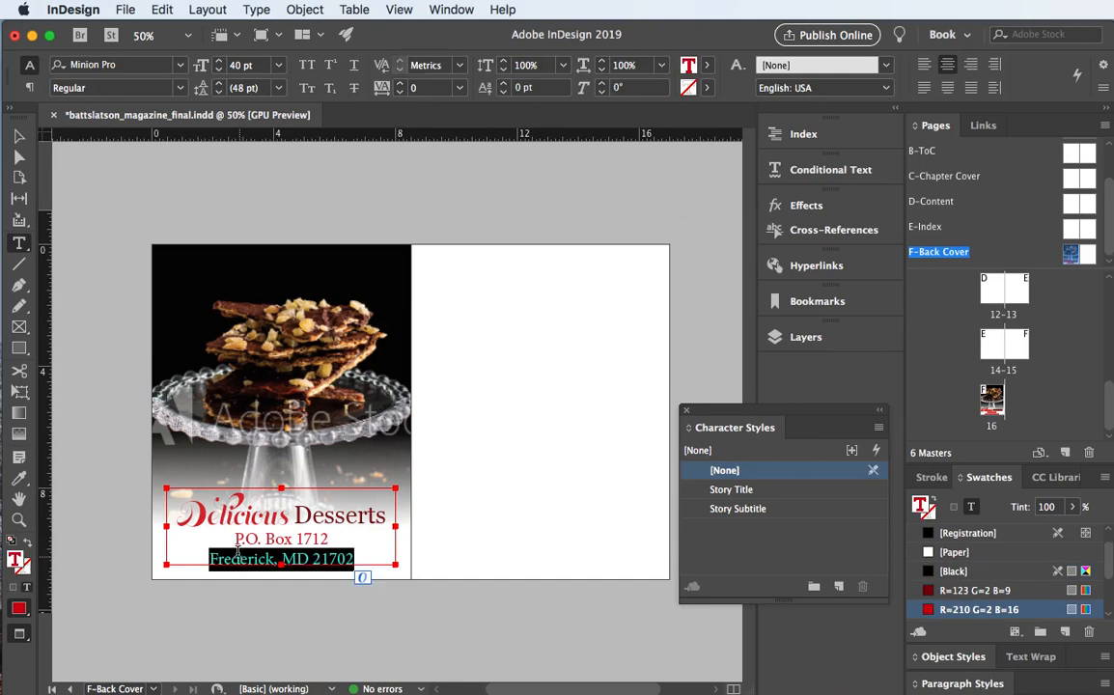
{"action": "left_click", "coordinate": [238, 538]}
{"action": "left_click_drag", "start_coordinate": [238, 538], "coordinate": [368, 562]}
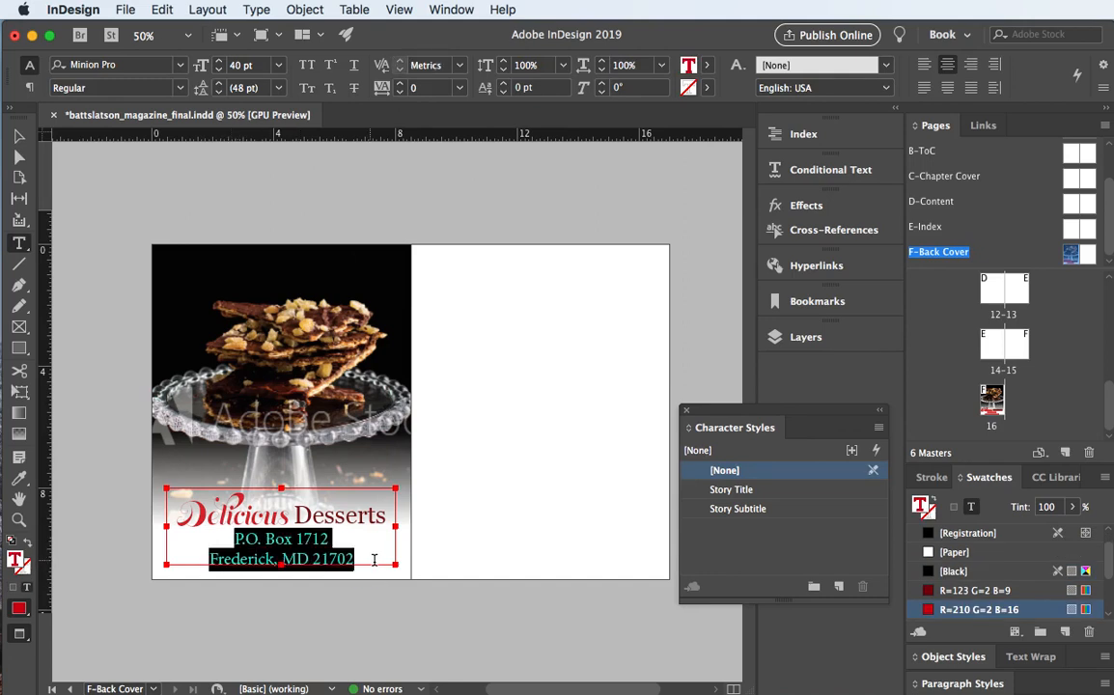
{"action": "left_click", "coordinate": [218, 70]}
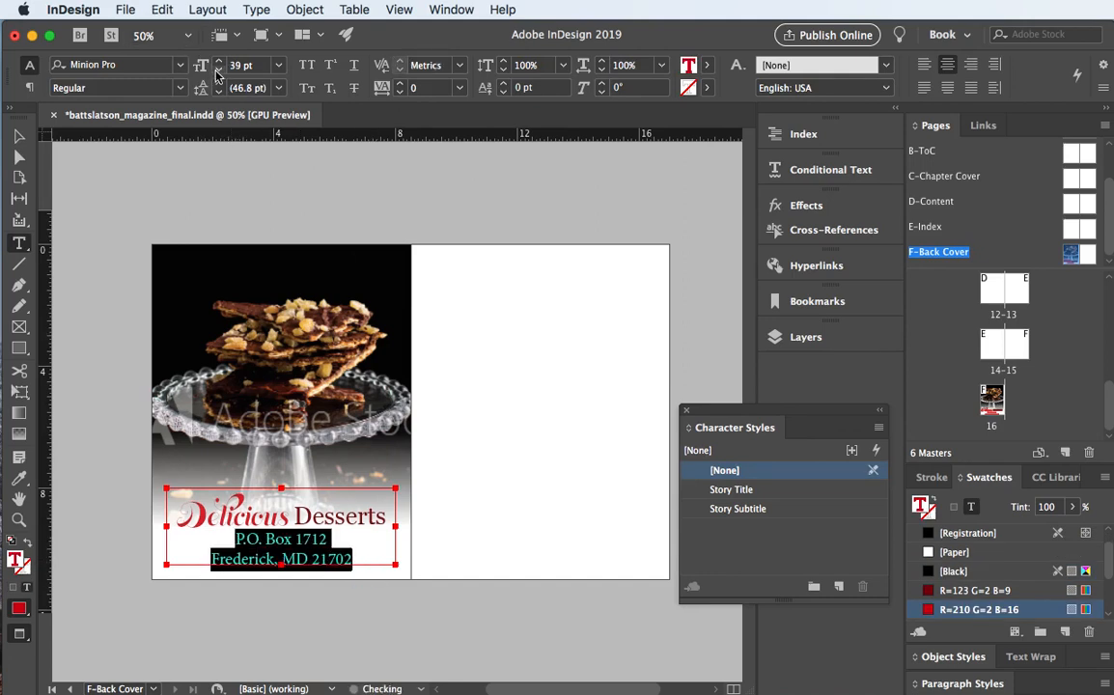
{"action": "left_click", "coordinate": [219, 70]}
{"action": "left_click", "coordinate": [219, 71]}
{"action": "left_click", "coordinate": [218, 70]}
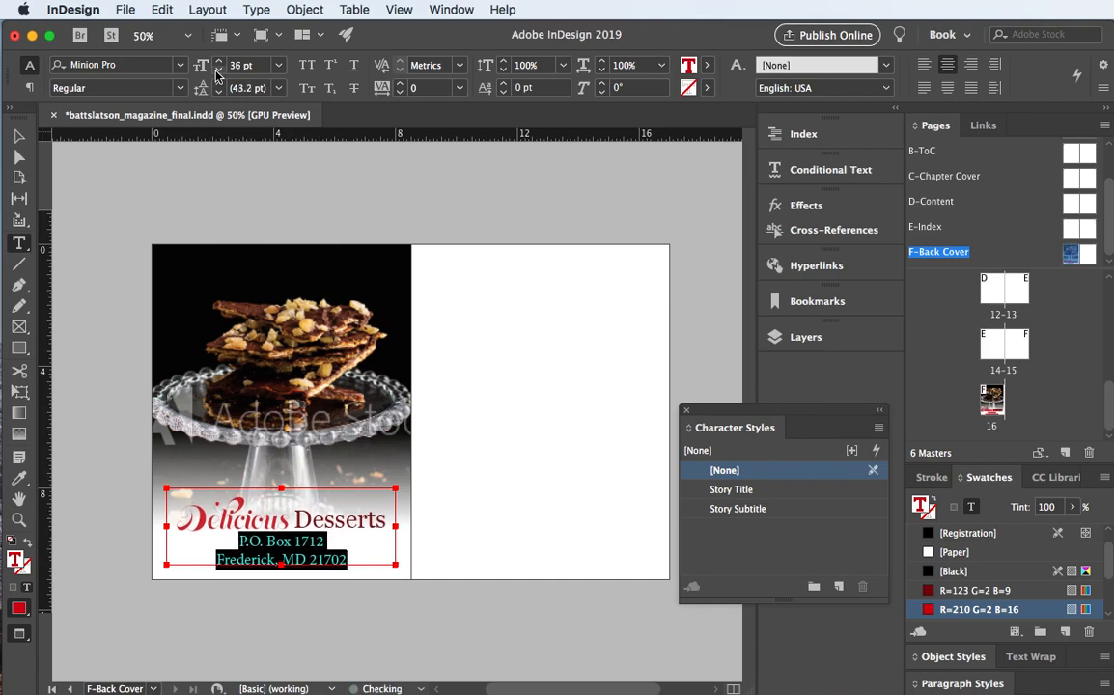
{"action": "left_click", "coordinate": [218, 71]}
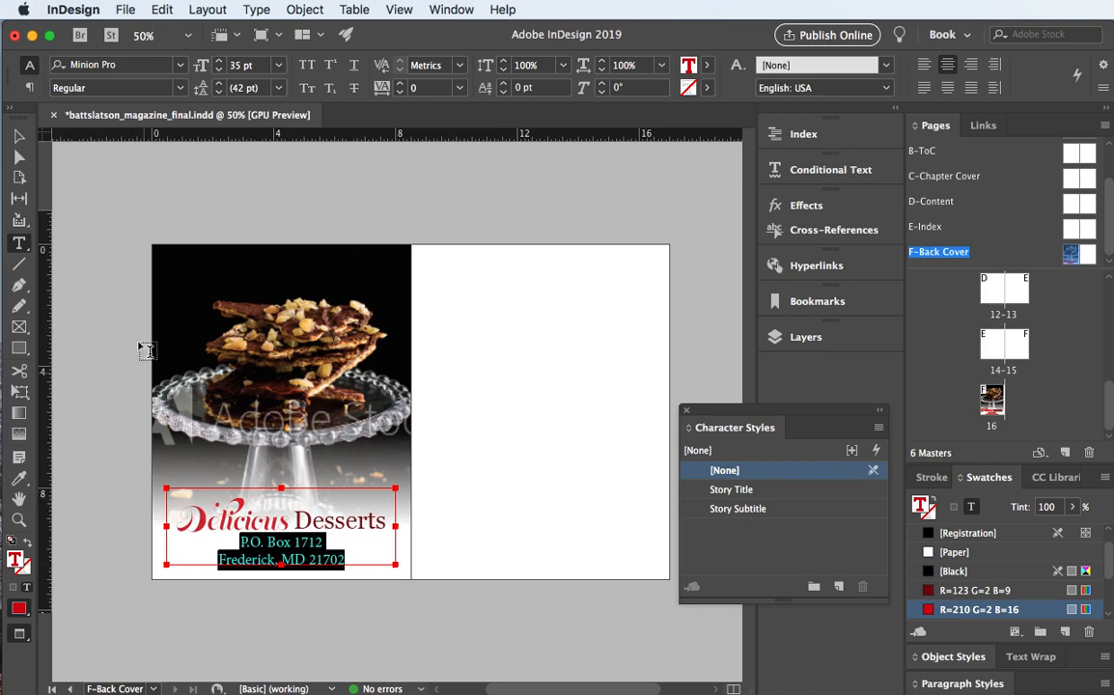
{"action": "left_click", "coordinate": [218, 73]}
{"action": "left_click", "coordinate": [218, 72]}
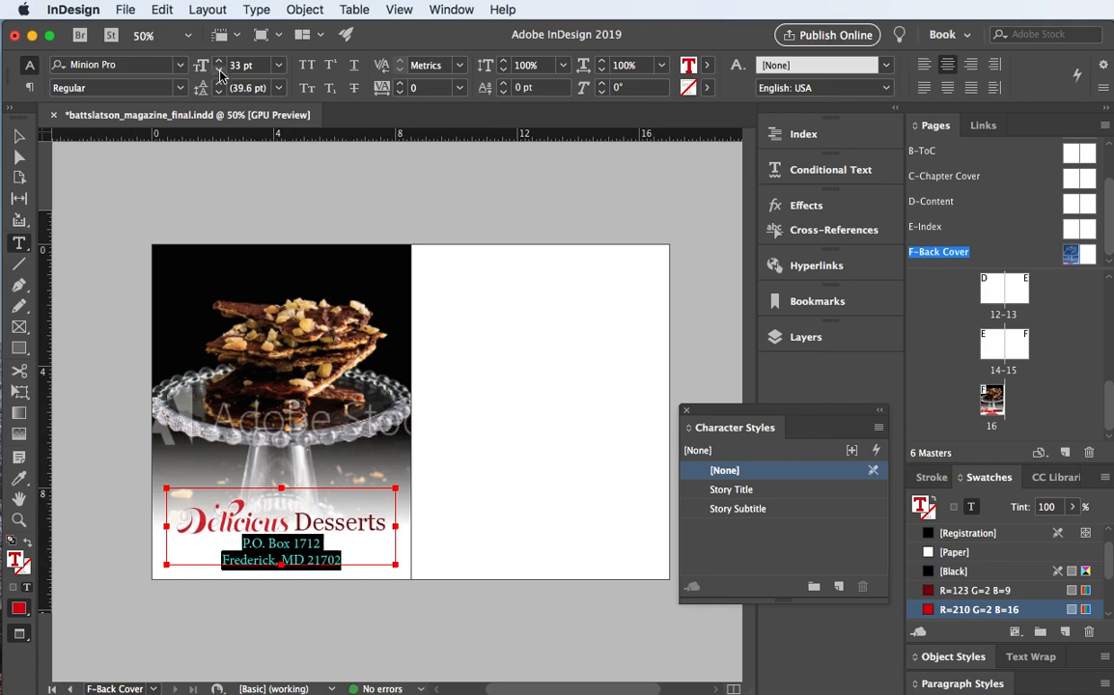
{"action": "left_click", "coordinate": [218, 72]}
- Widen the letter spacing of the two address lines to a tracking of 100
{"action": "left_click_drag", "start_coordinate": [341, 562], "coordinate": [235, 543]}
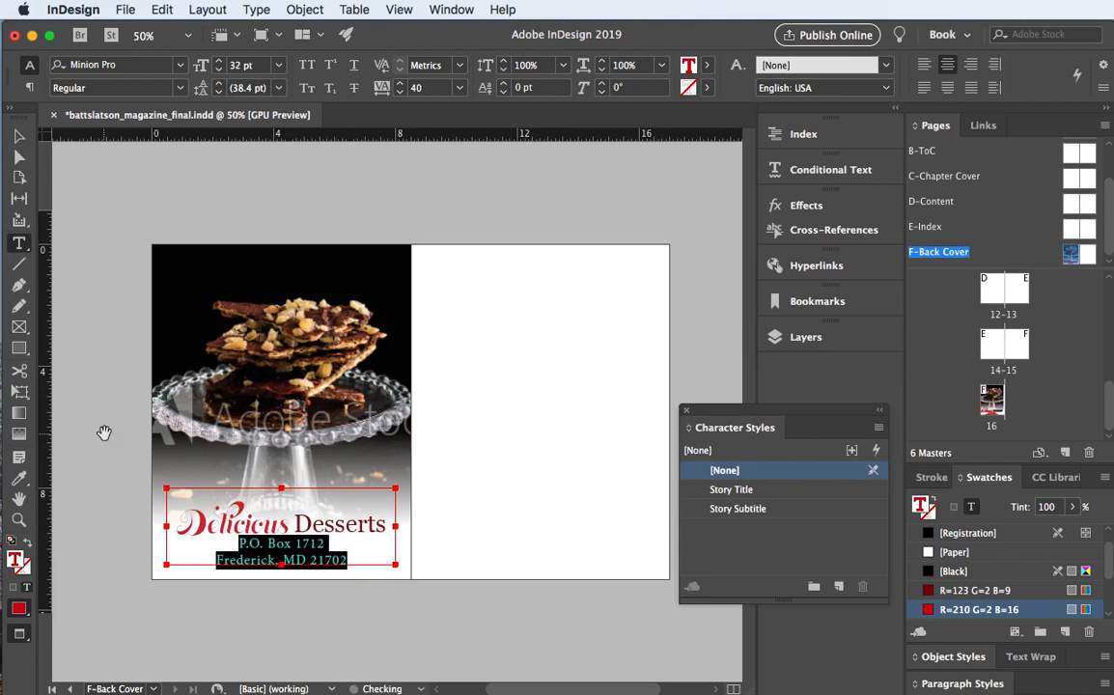
{"action": "key", "text": "alt+Right"}
{"action": "key", "text": "alt+Right"}
{"action": "key", "text": "alt+Right"}
{"action": "key", "text": "alt+Right"}
{"action": "key", "text": "alt+Right"}
{"action": "key", "text": "alt+Right"}
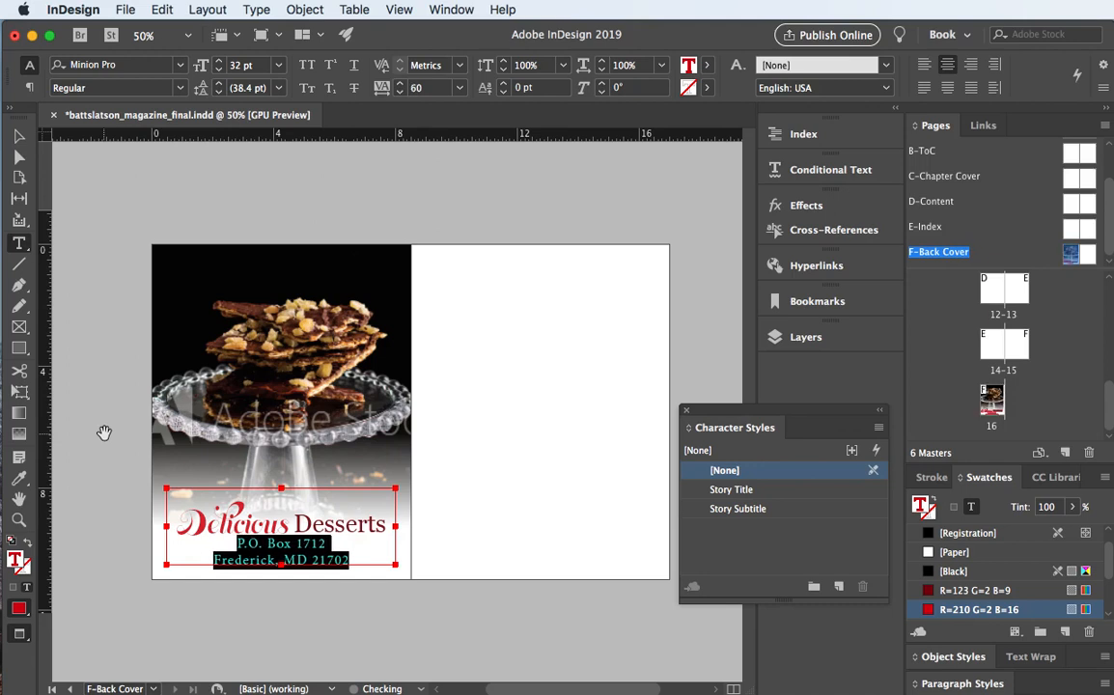
{"action": "key", "text": "alt+Left"}
{"action": "key", "text": "alt+Left"}
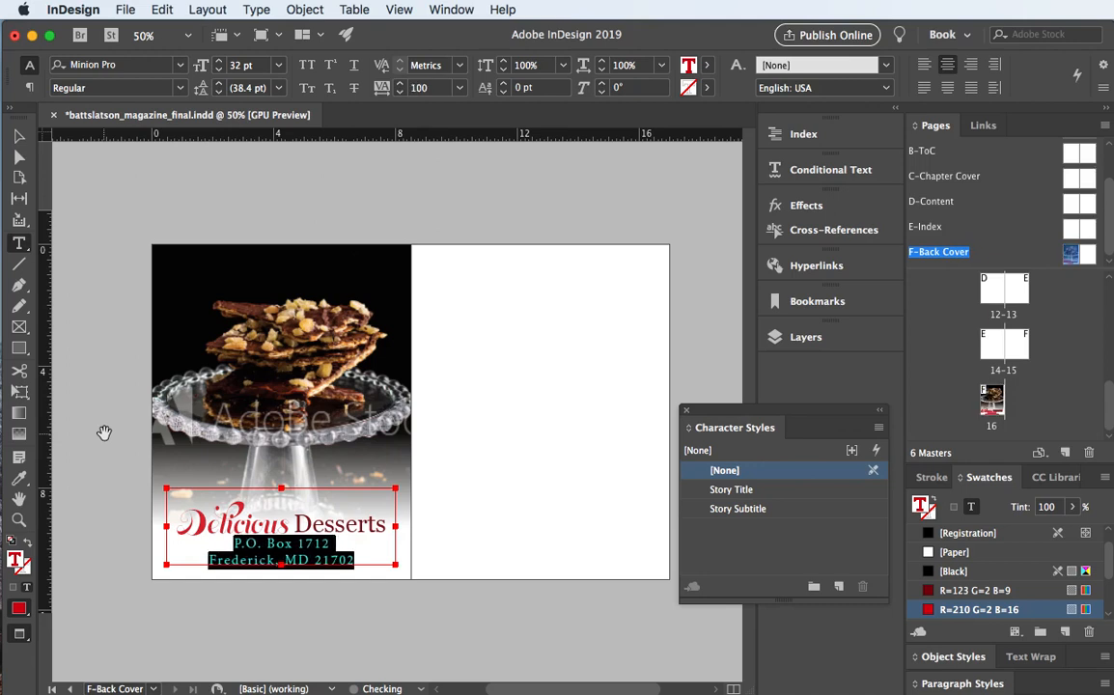
{"action": "key", "text": "alt+Left"}
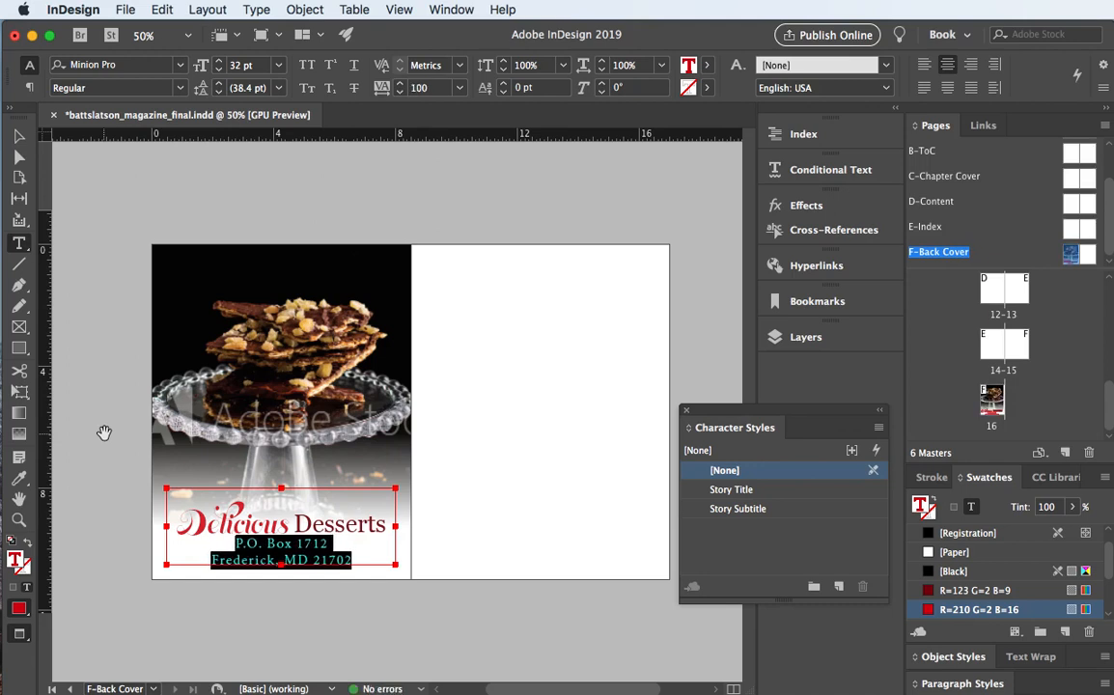
- Set the leading of the two address lines to 44.4 pt and deselect the text frame
{"action": "key", "text": "alt+Up"}
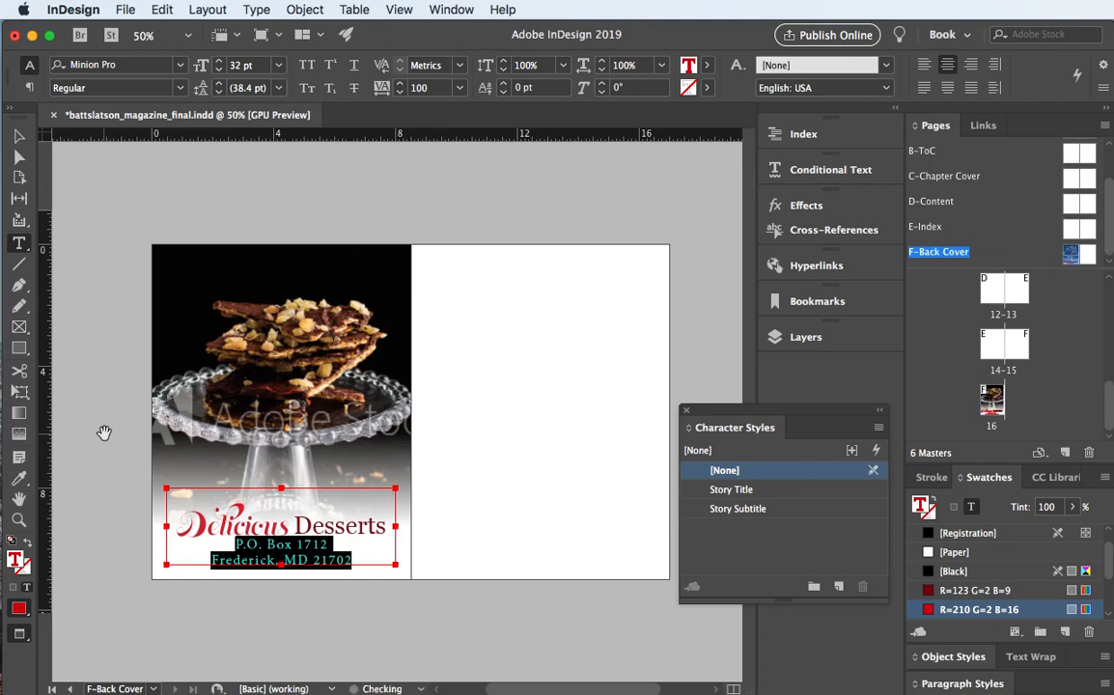
{"action": "key", "text": "alt+Down"}
{"action": "key", "text": "alt+Down"}
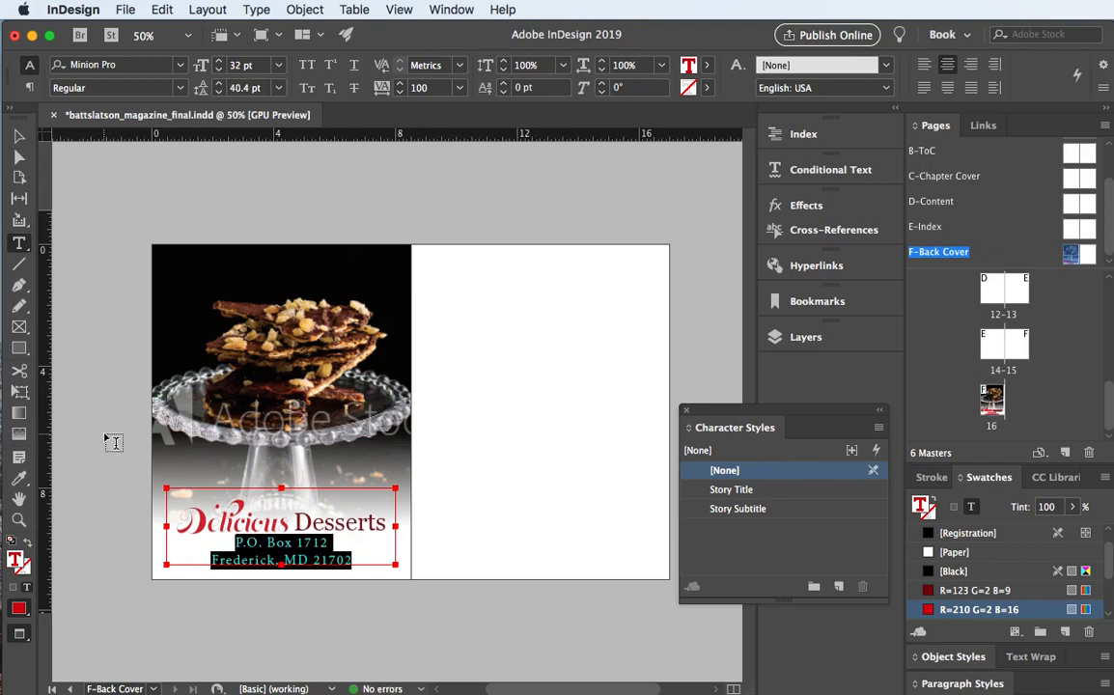
{"action": "key", "text": "alt+Down"}
{"action": "key", "text": "alt+Down"}
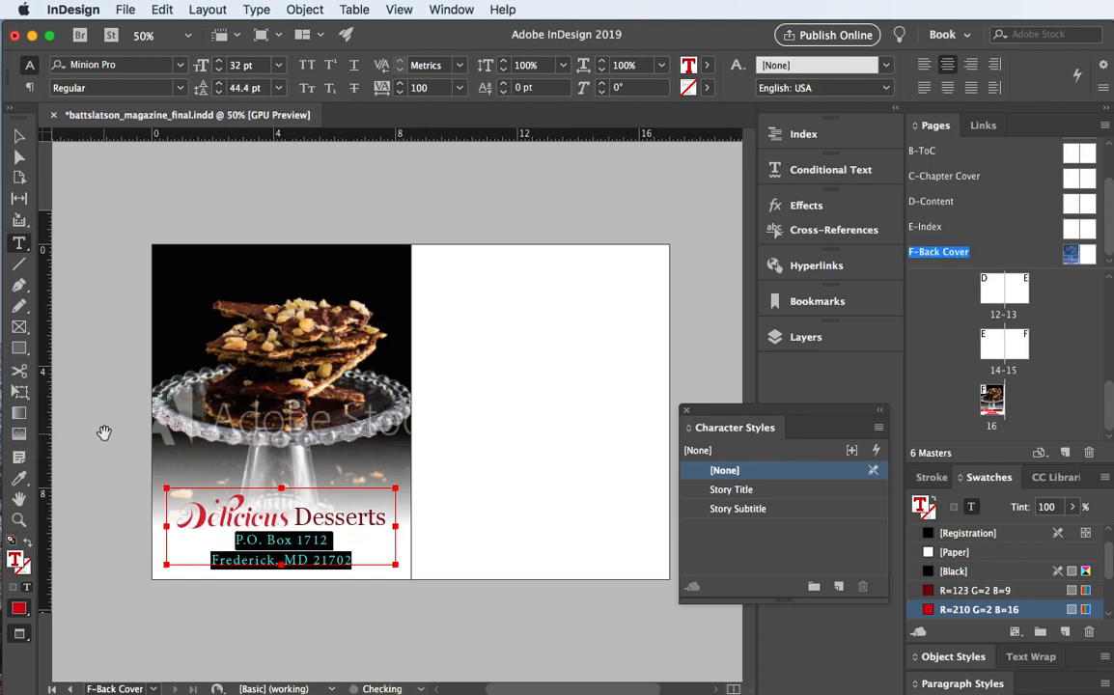
{"action": "key", "text": "alt+Up"}
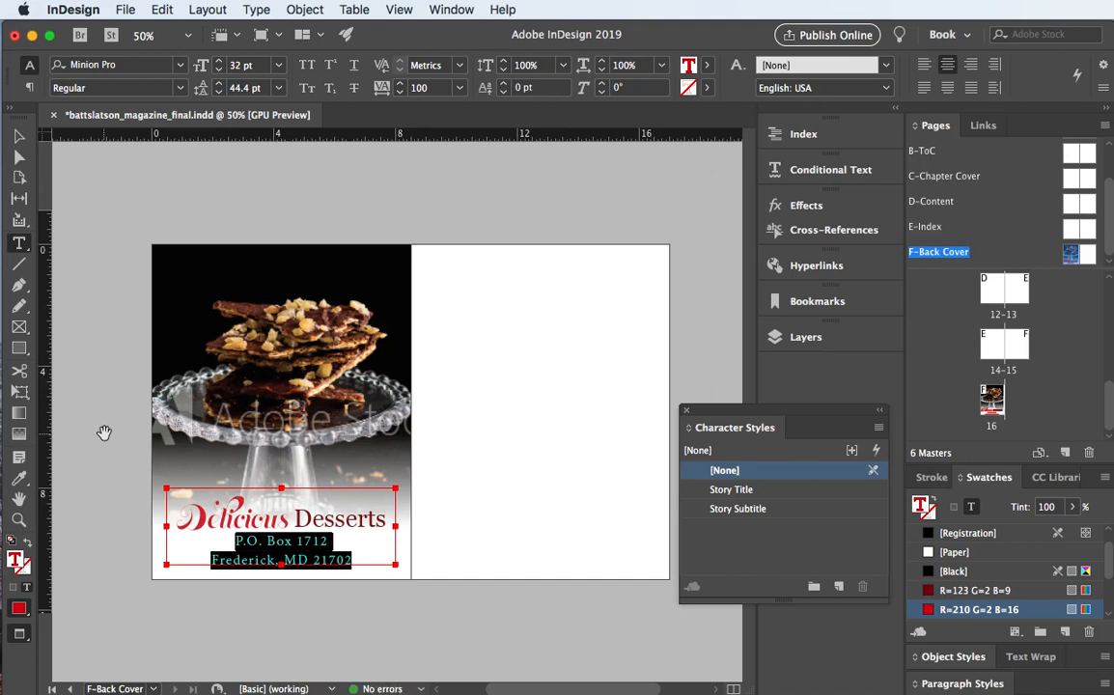
{"action": "left_click", "coordinate": [205, 519]}
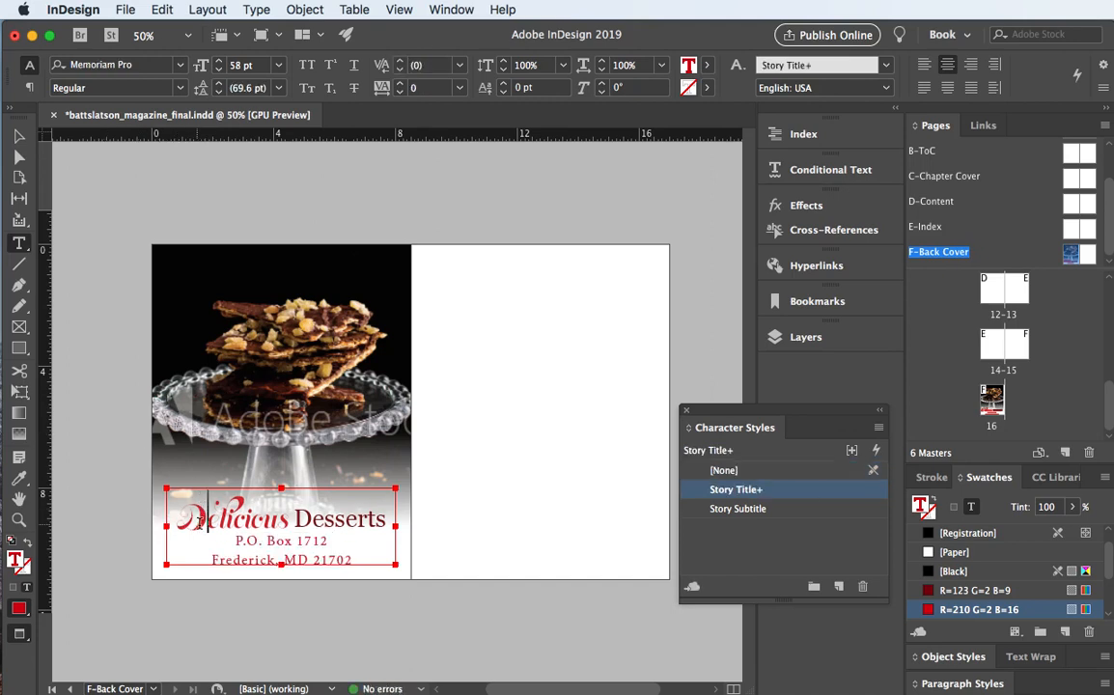
{"action": "left_click", "coordinate": [18, 136]}
{"action": "left_click", "coordinate": [104, 183]}
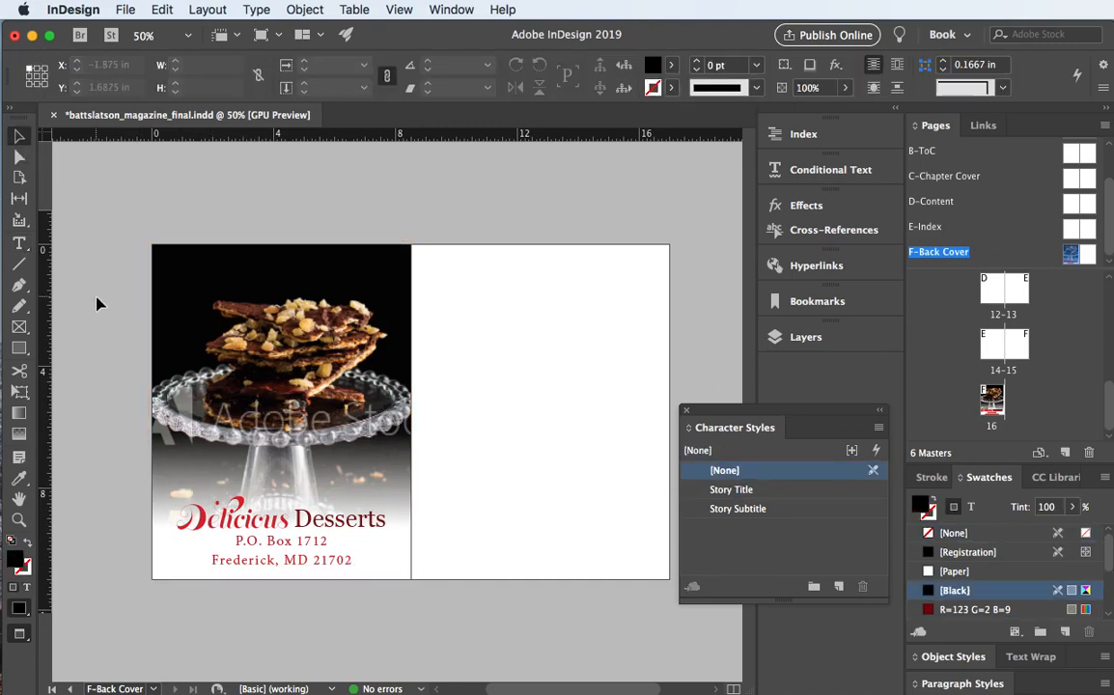
- Recolor the two address lines with the dark red swatch R=123 G=2 B=9
{"action": "left_click", "coordinate": [269, 566]}
{"action": "double_click", "coordinate": [260, 560]}
{"action": "left_click_drag", "start_coordinate": [354, 560], "coordinate": [235, 541]}
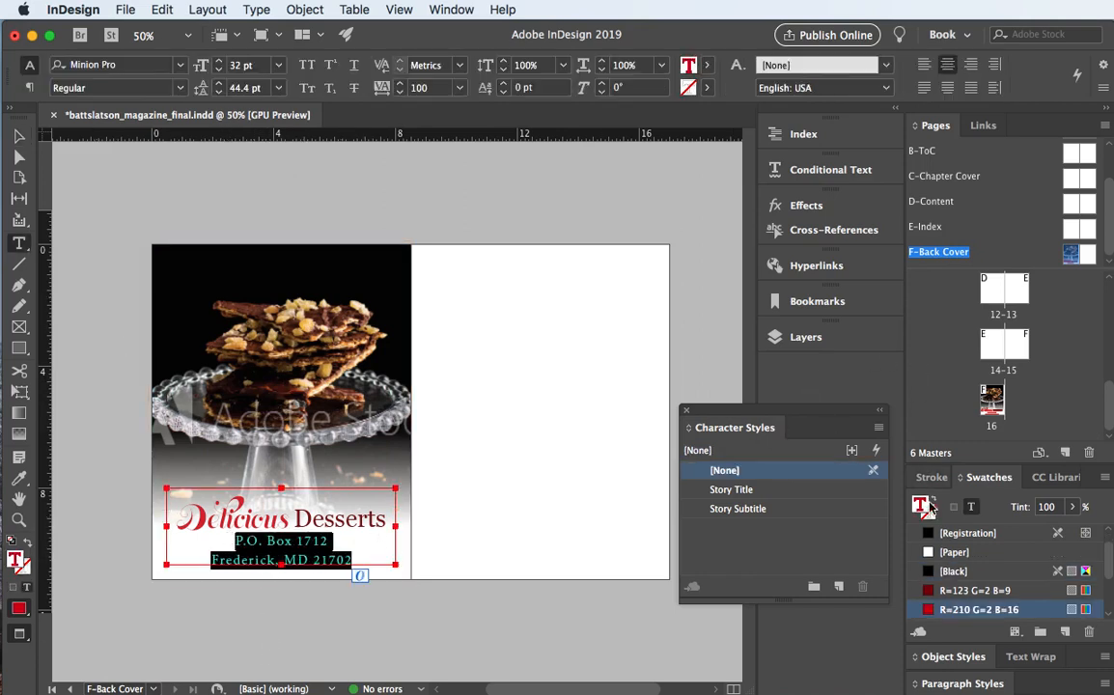
{"action": "left_click", "coordinate": [929, 593]}
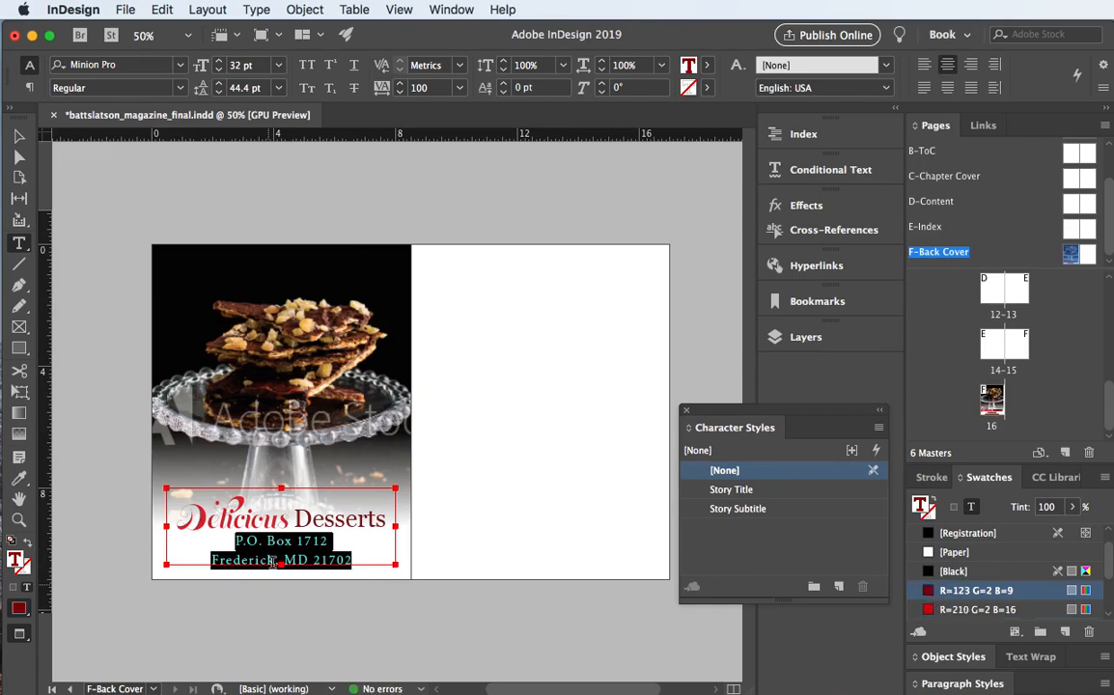
{"action": "left_click", "coordinate": [247, 499]}
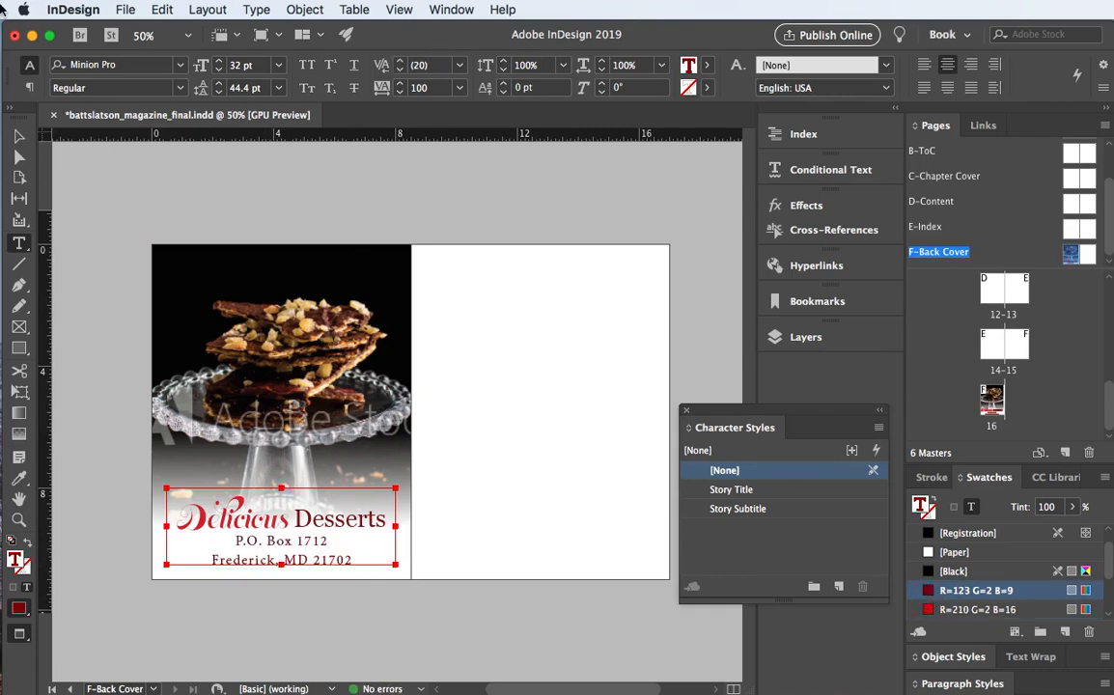
{"action": "left_click", "coordinate": [20, 135]}
- Set the font of the two address lines under the title to Georgia Regular
{"action": "double_click", "coordinate": [300, 541]}
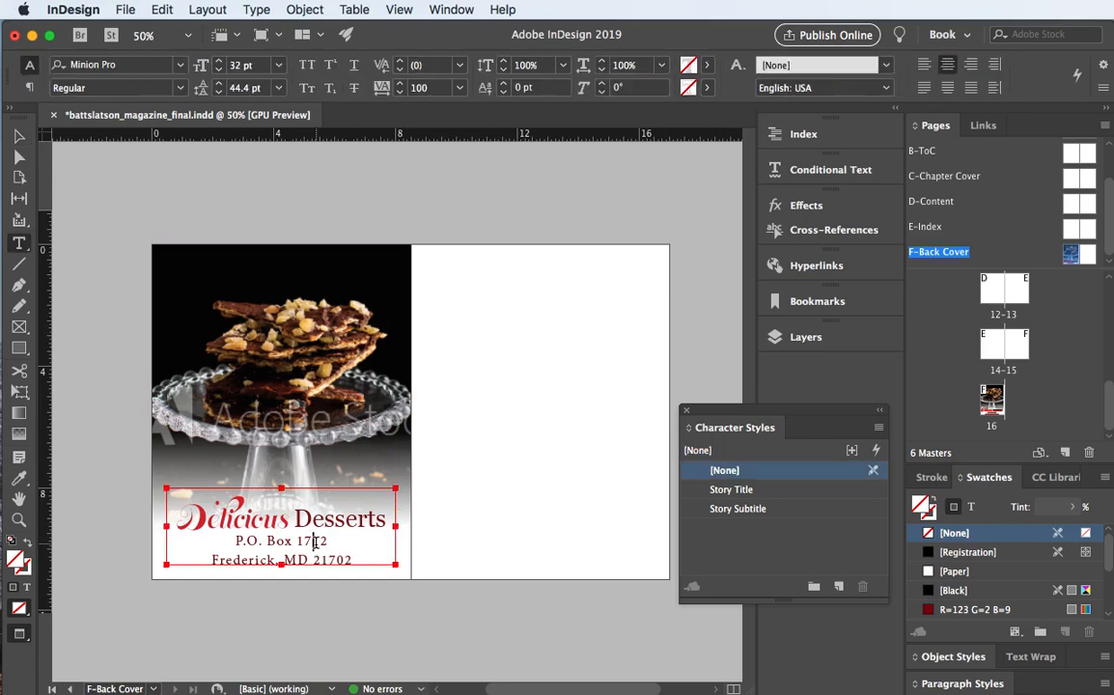
{"action": "left_click_drag", "start_coordinate": [353, 558], "coordinate": [234, 541]}
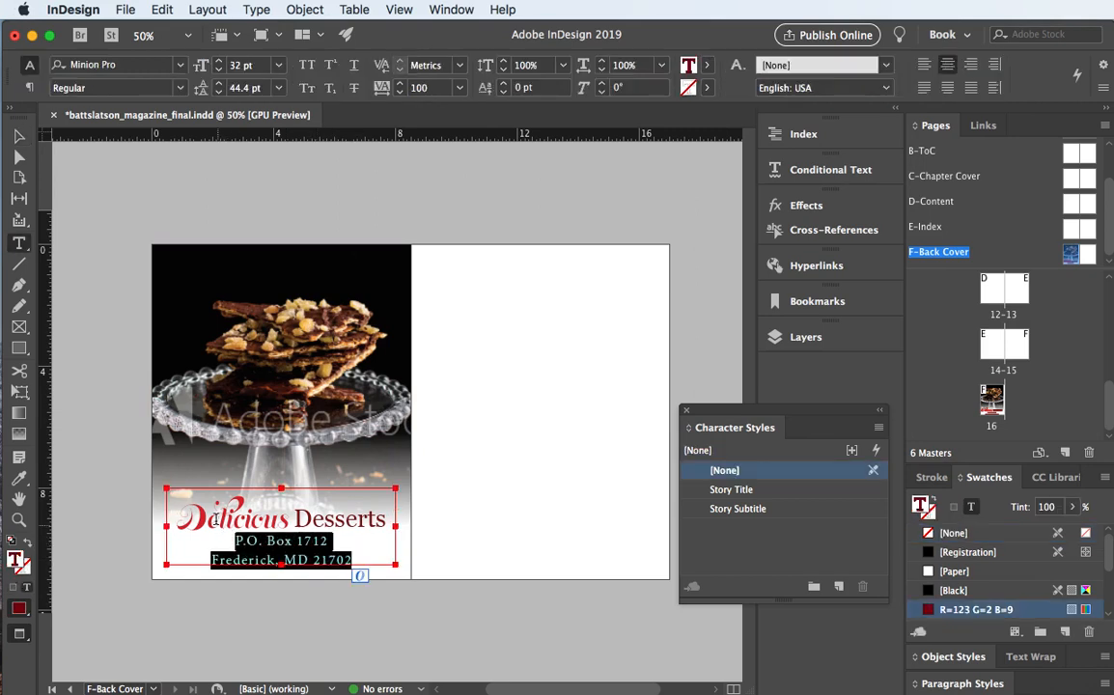
{"action": "left_click", "coordinate": [125, 64]}
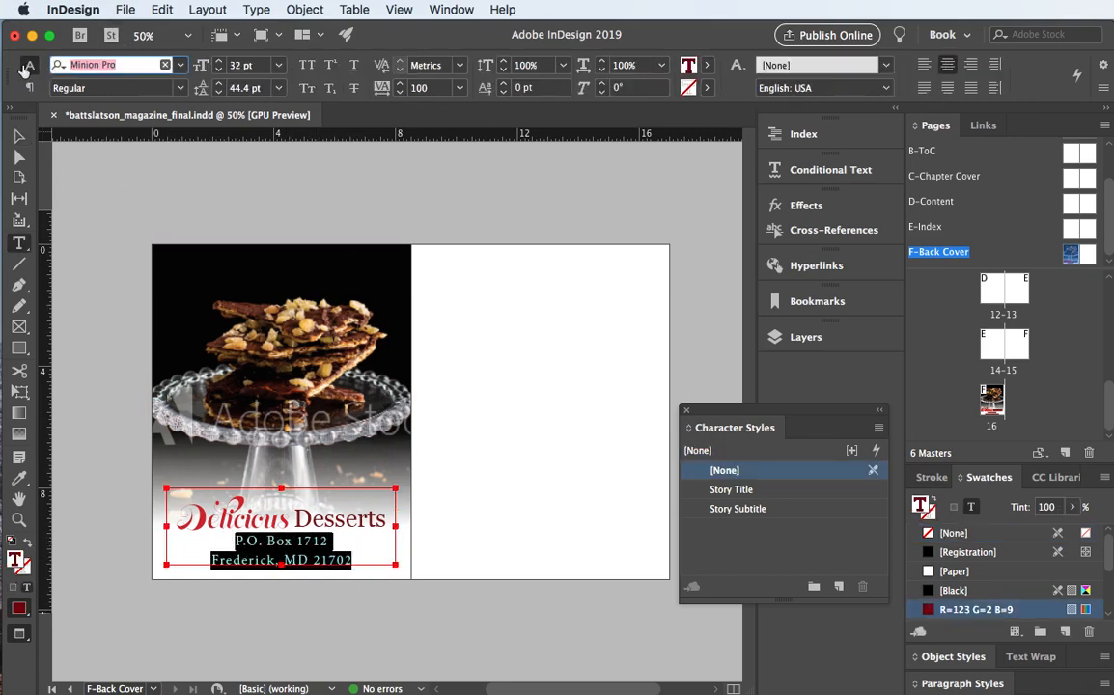
{"action": "type", "text": "g"}
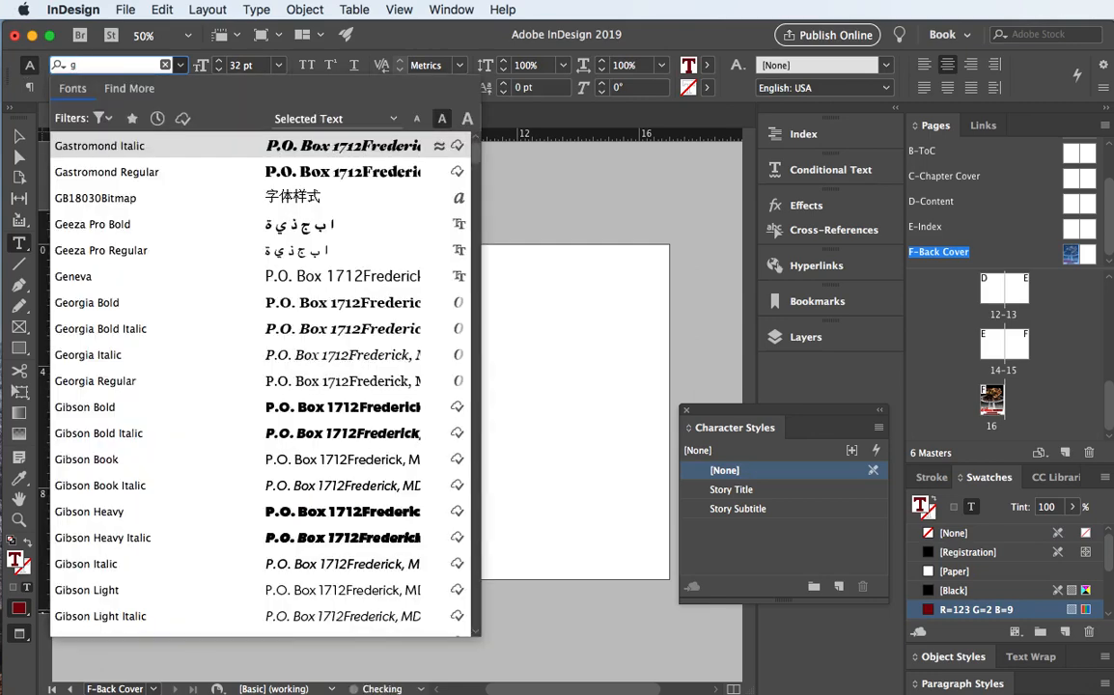
{"action": "type", "text": "ero"}
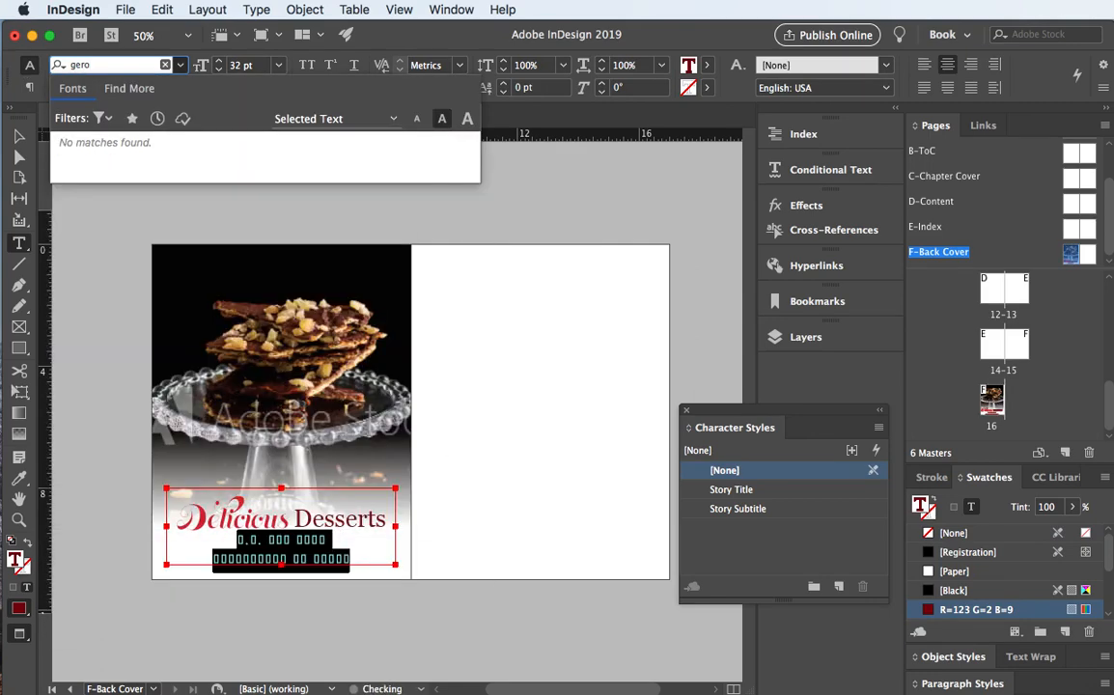
{"action": "key", "text": "BackSpace"}
{"action": "key", "text": "BackSpace"}
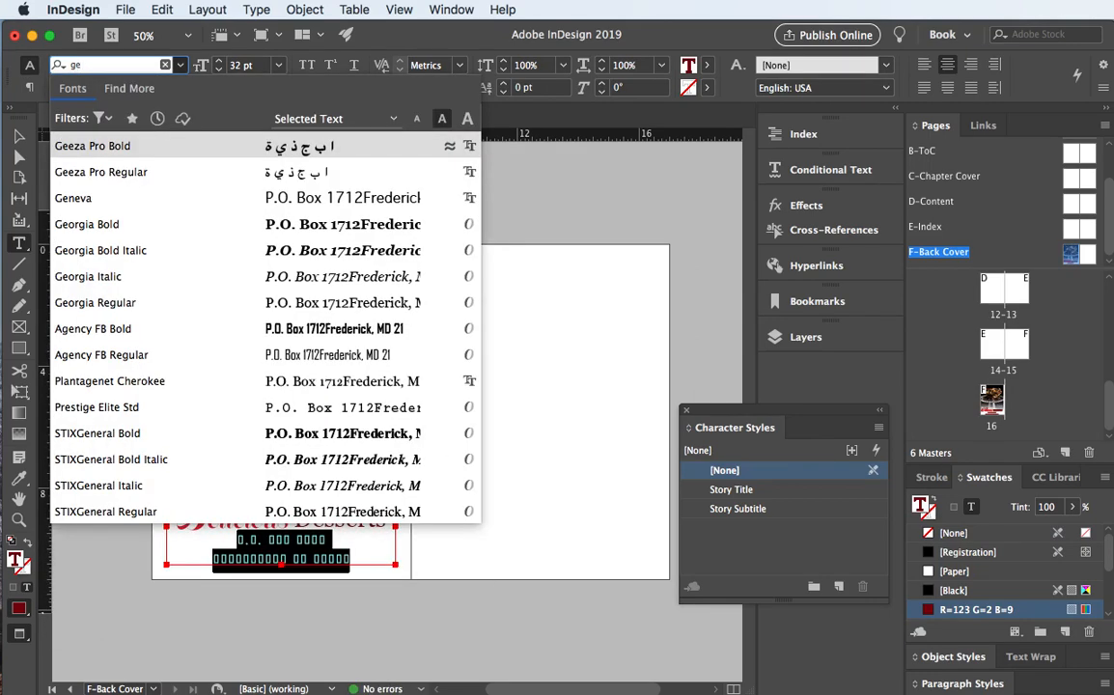
{"action": "type", "text": "or"}
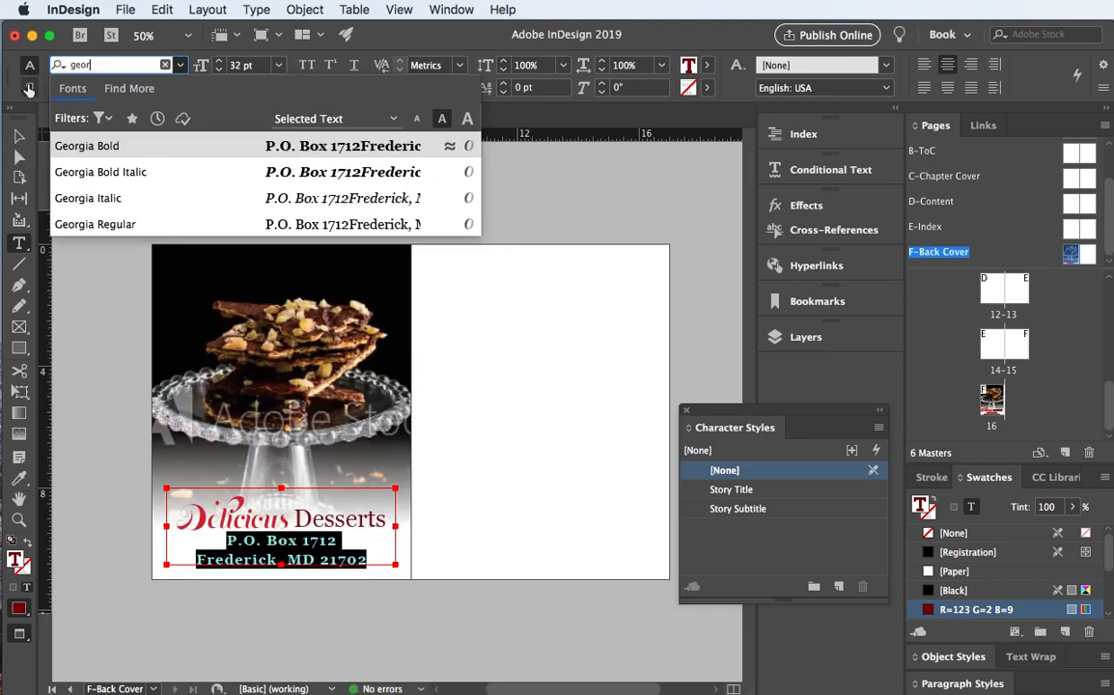
{"action": "left_click", "coordinate": [100, 227]}
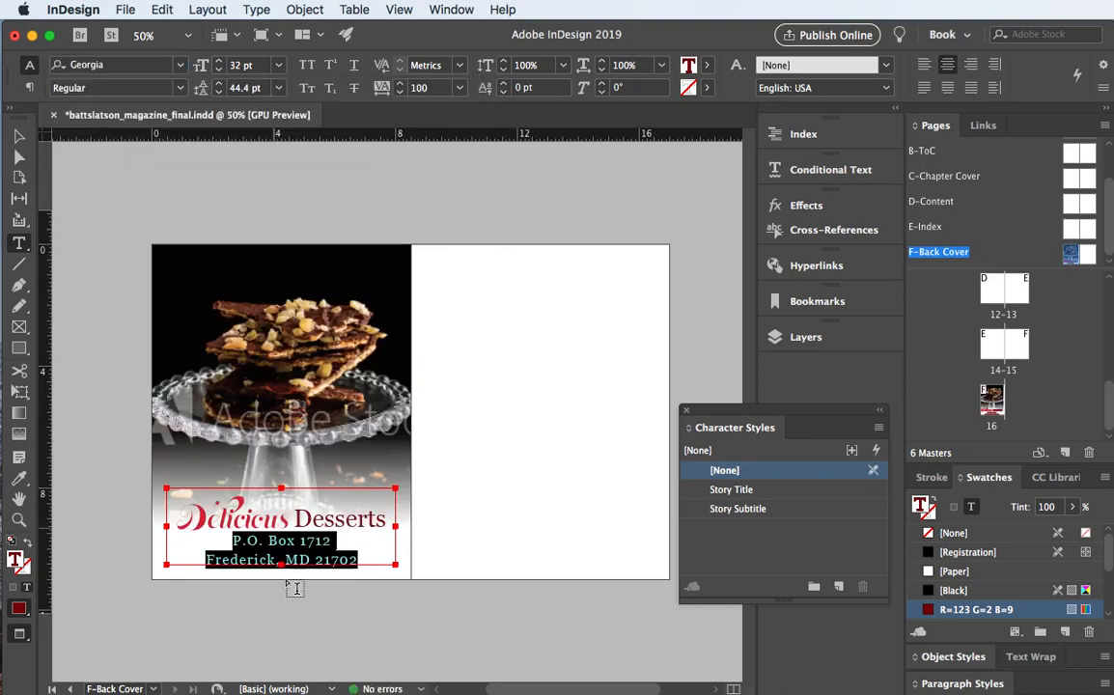
- Deselect the address text frame and save the magazine document
{"action": "left_click", "coordinate": [260, 559]}
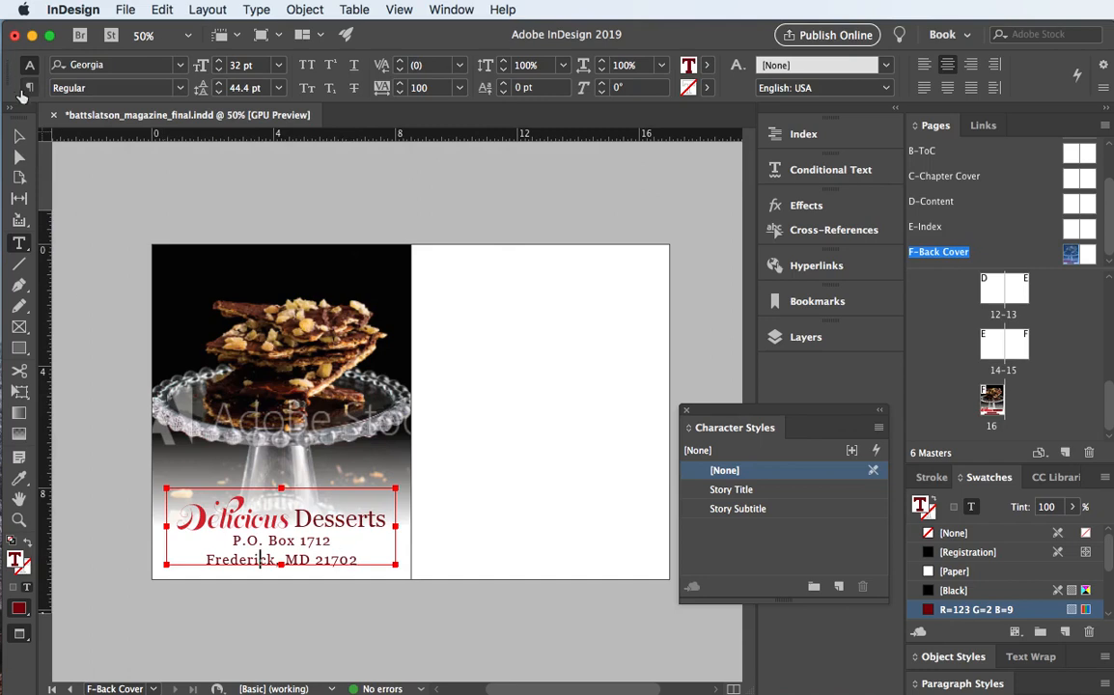
{"action": "left_click", "coordinate": [18, 136]}
{"action": "left_click", "coordinate": [155, 154]}
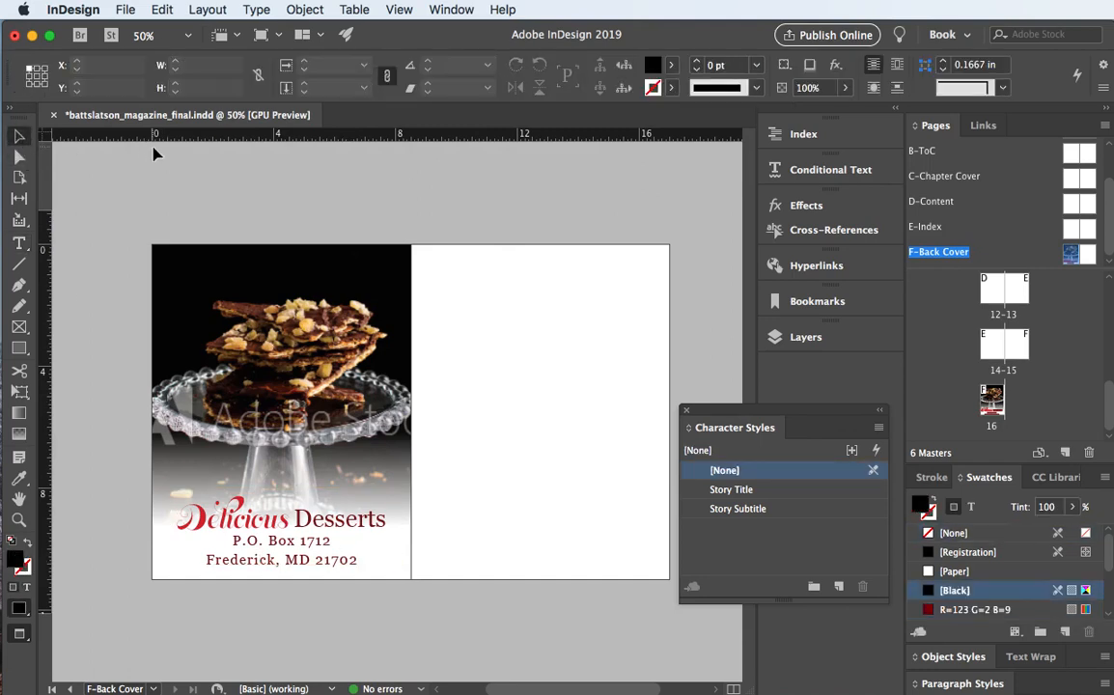
{"action": "key", "text": "super+s"}
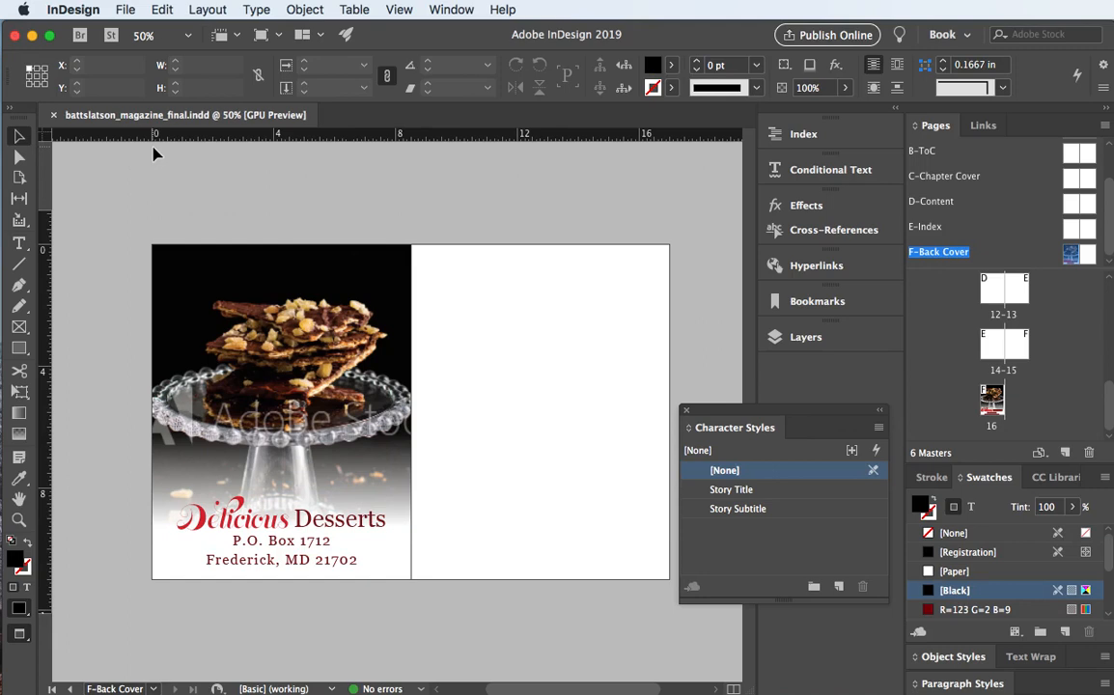
{"action": "double_click", "coordinate": [278, 560]}
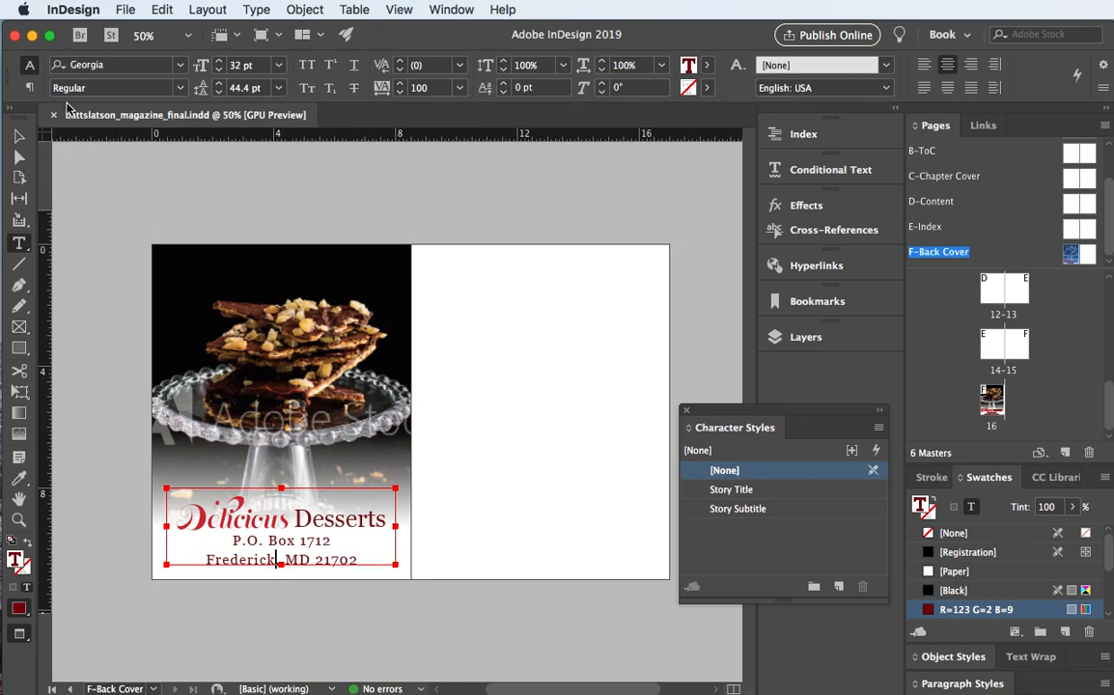
{"action": "left_click", "coordinate": [18, 136]}
{"action": "left_click", "coordinate": [106, 179]}
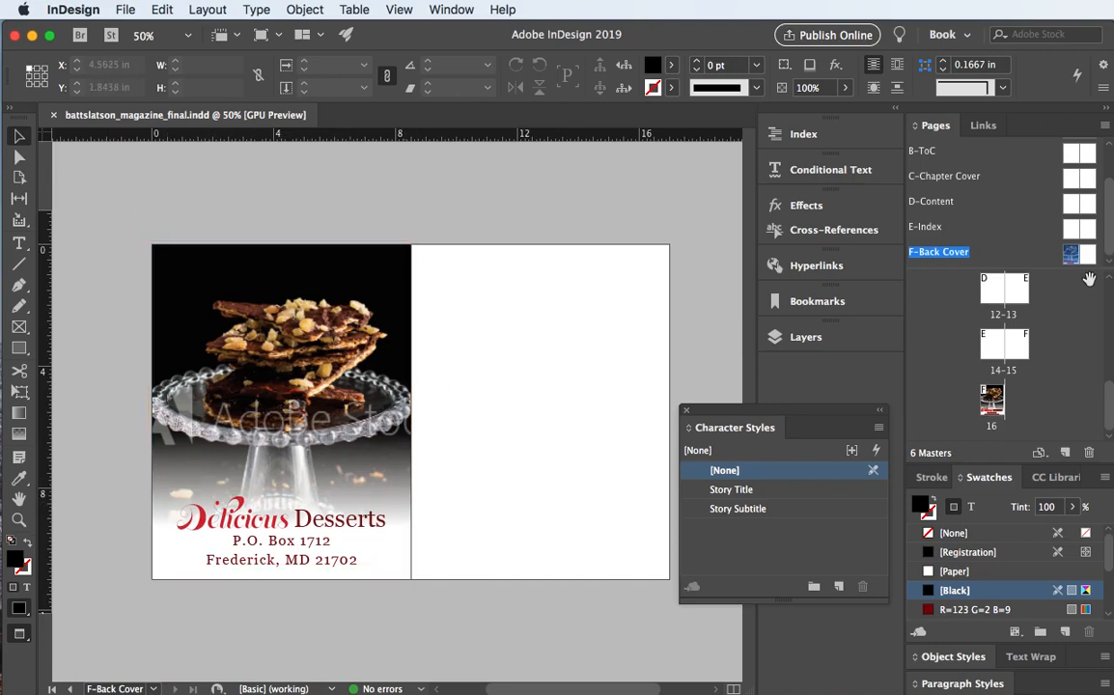
- Go to the right-hand page of the F-Back Cover master spread
{"action": "scroll", "coordinate": [1069, 239], "scroll_direction": "up", "scroll_amount": 2}
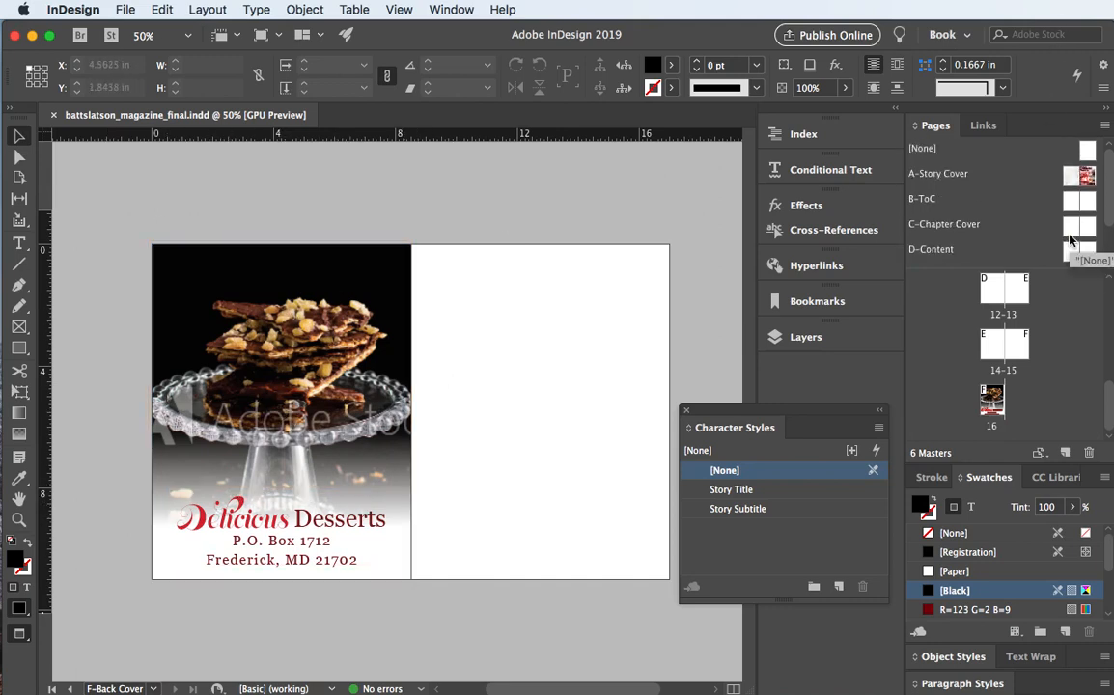
{"action": "scroll", "coordinate": [1071, 244], "scroll_direction": "down", "scroll_amount": 2}
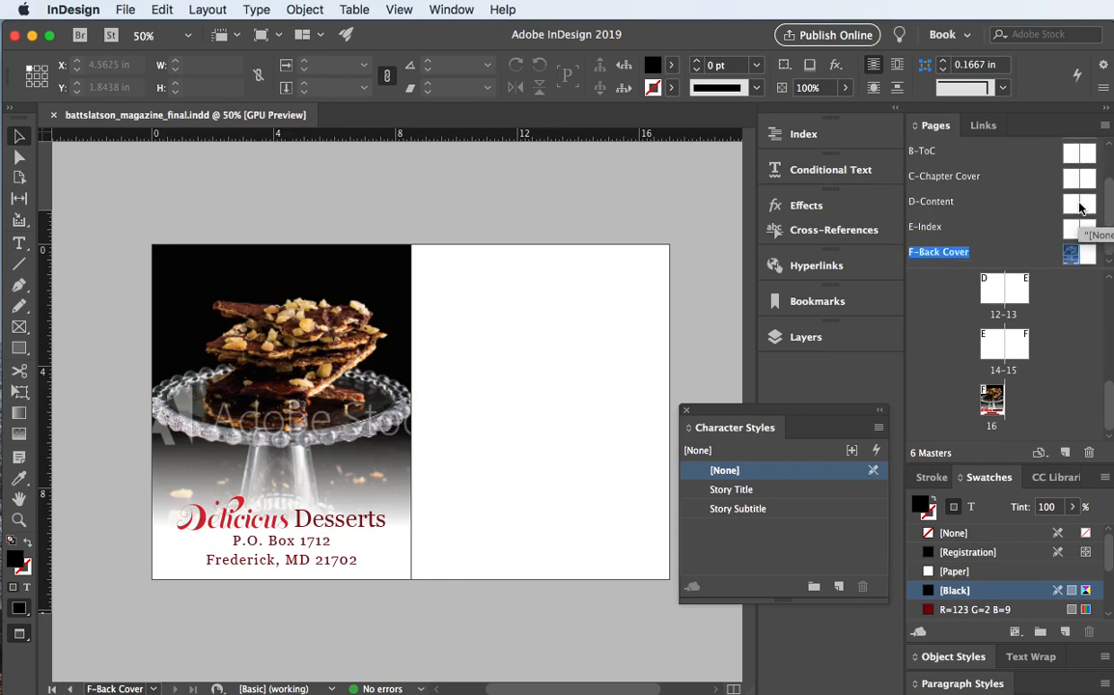
{"action": "double_click", "coordinate": [1089, 254]}
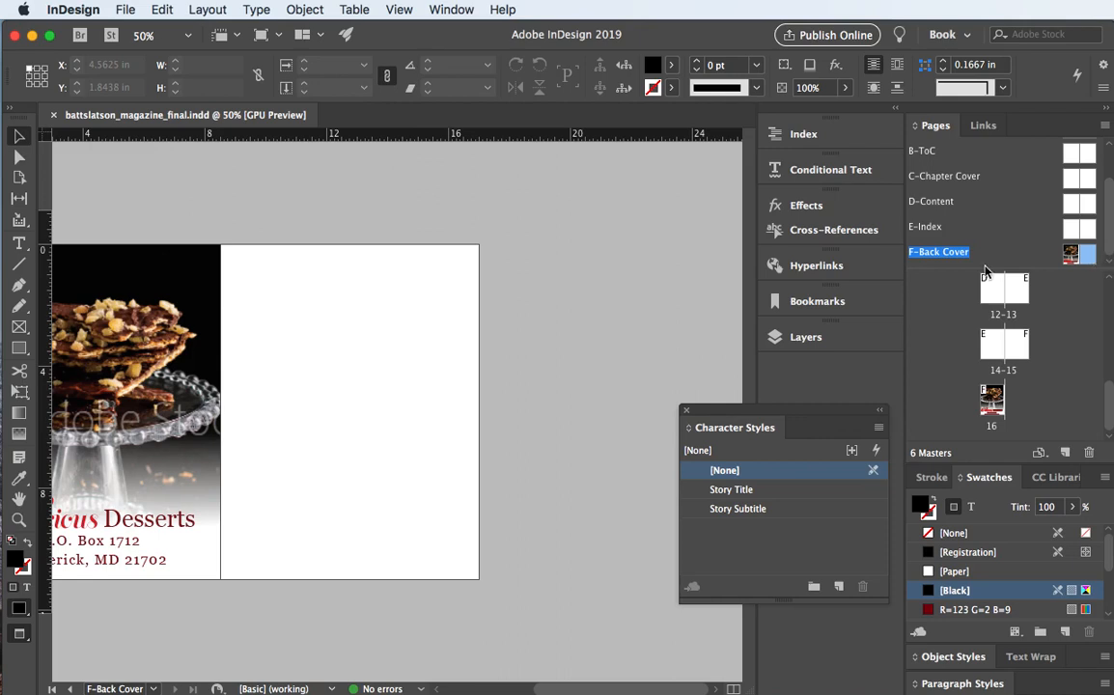
- Select the left page's dessert photo to check which layer it is on, and deselect it again
{"action": "left_click", "coordinate": [172, 283]}
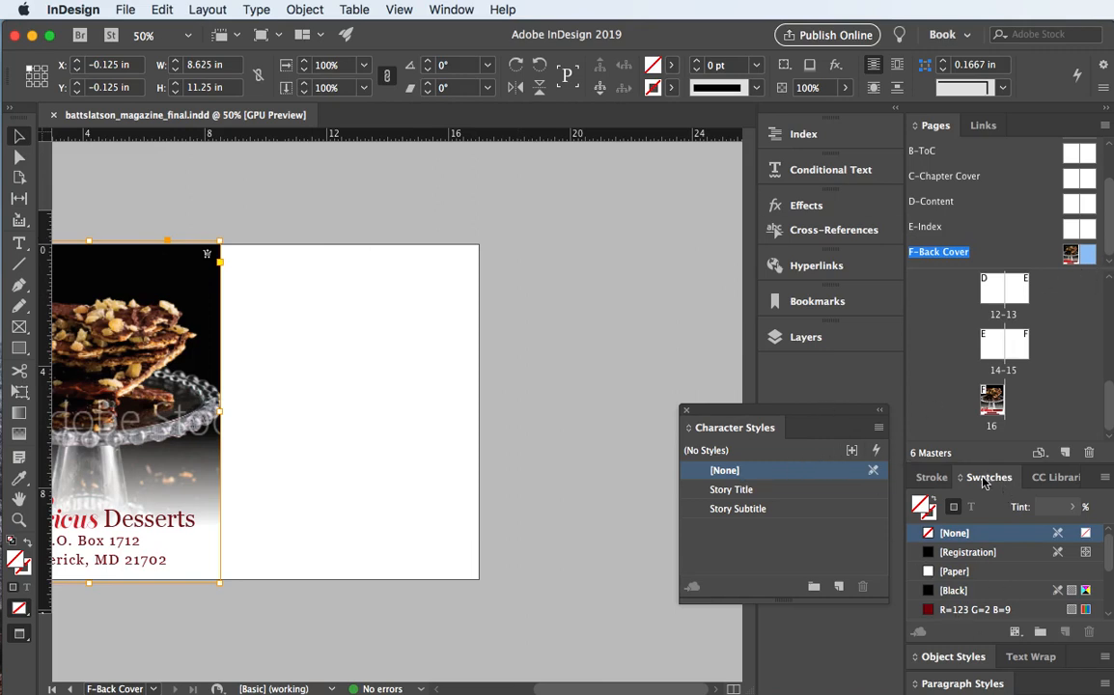
{"action": "left_click", "coordinate": [811, 337]}
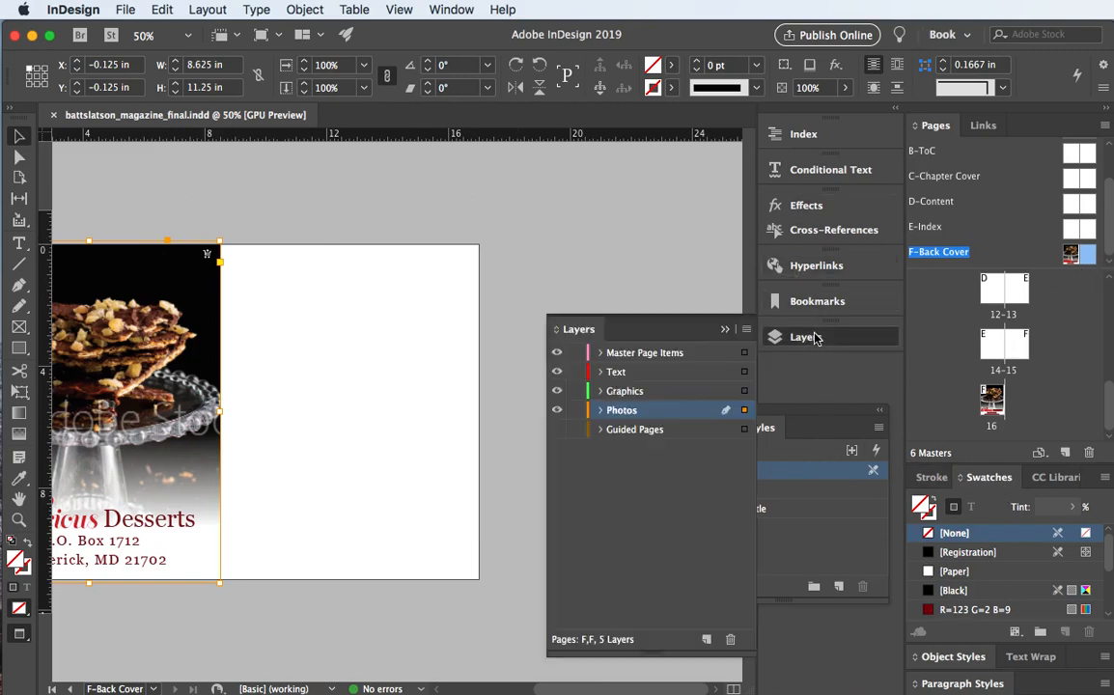
{"action": "left_click", "coordinate": [814, 337]}
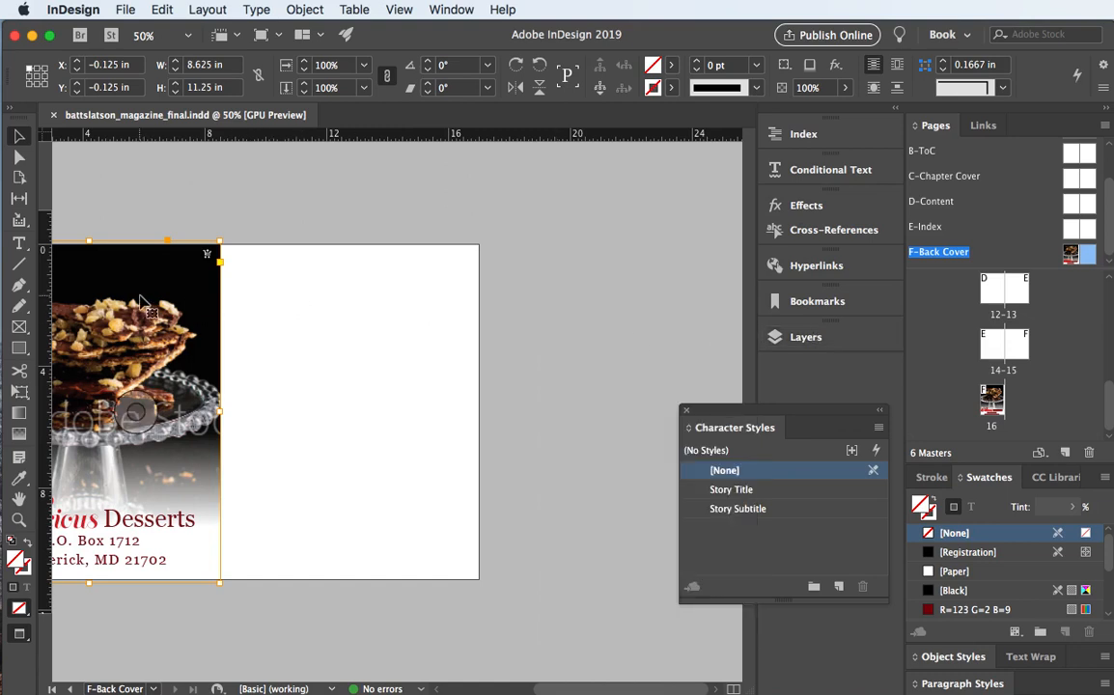
{"action": "left_click", "coordinate": [270, 293]}
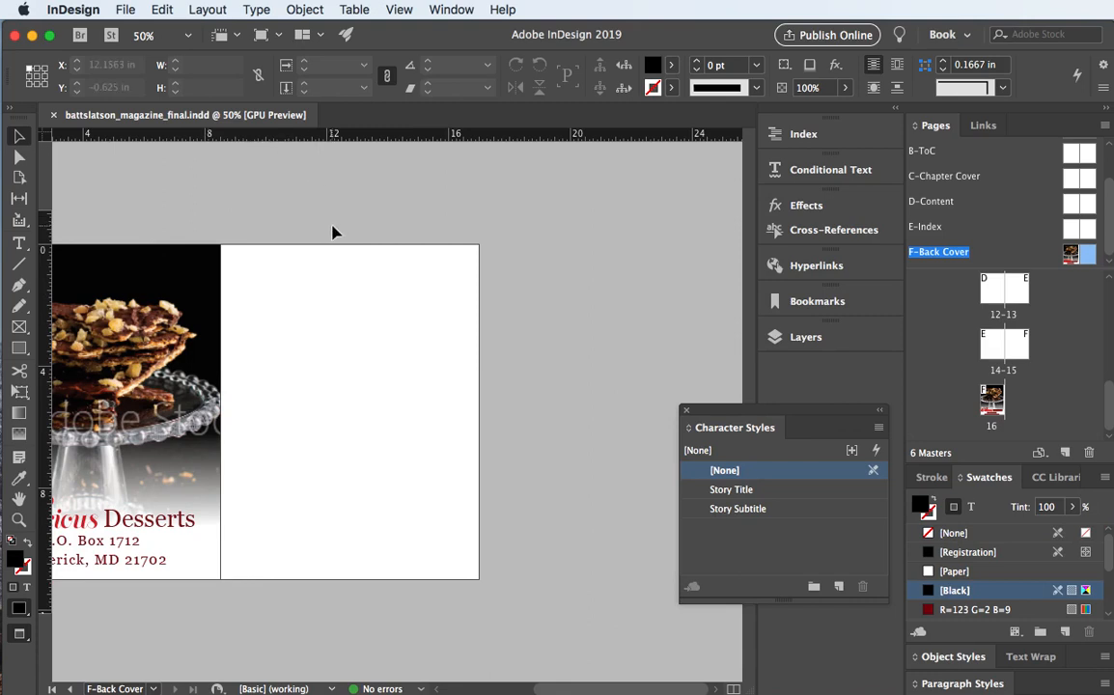
- Show the guides and bleed, and place the Passover dessert photo from the Desserts library at the right-hand master page's upper-left corner
{"action": "key", "text": "w"}
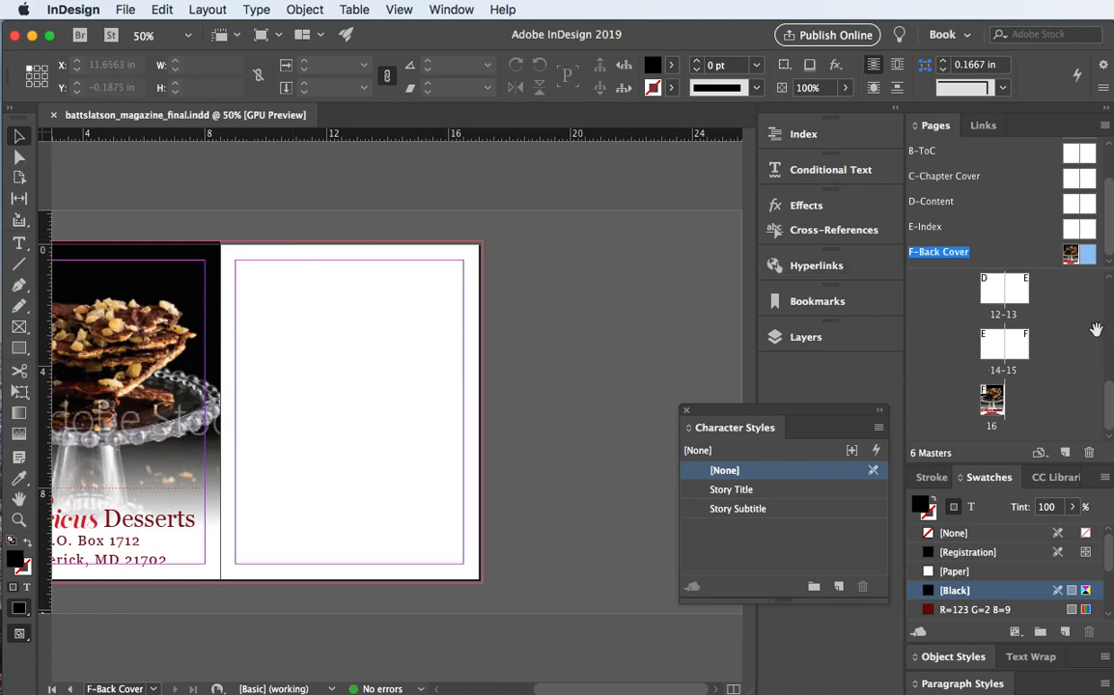
{"action": "left_click", "coordinate": [1054, 480]}
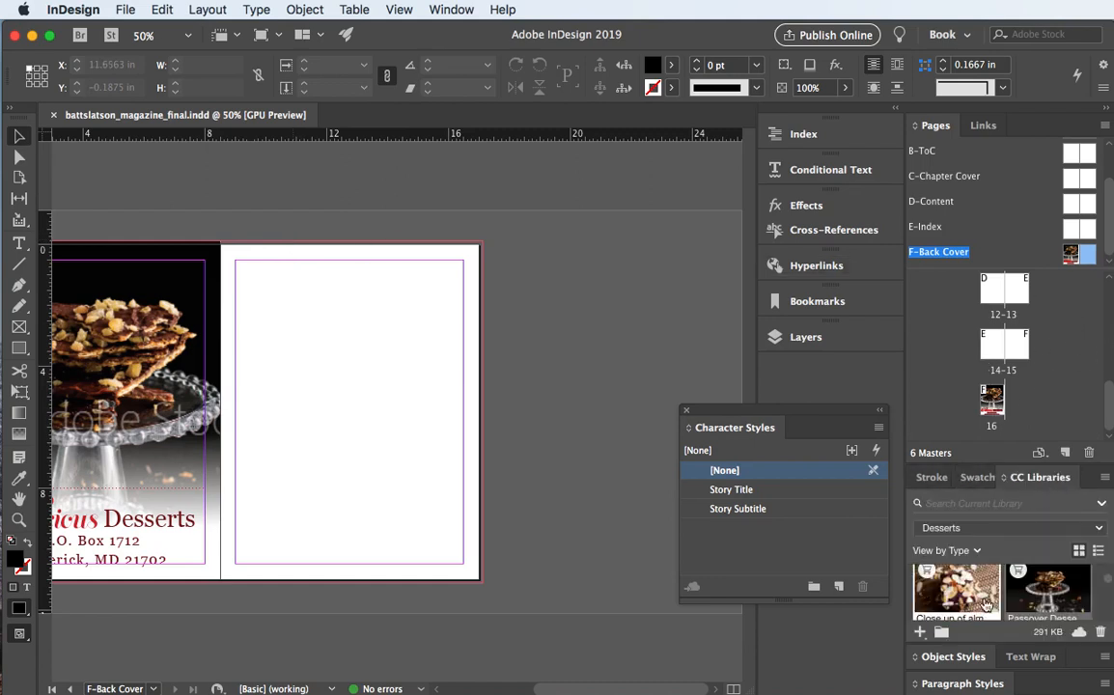
{"action": "left_click_drag", "start_coordinate": [956, 589], "coordinate": [727, 624]}
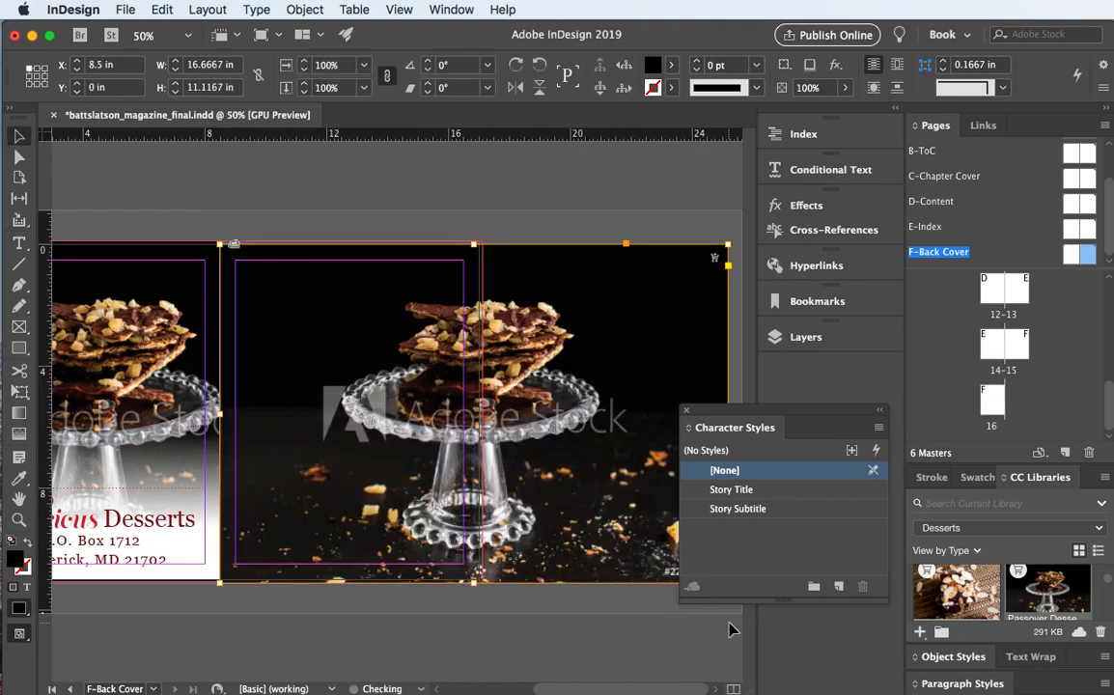
{"action": "left_click", "coordinate": [474, 407]}
{"action": "key", "text": "Escape"}
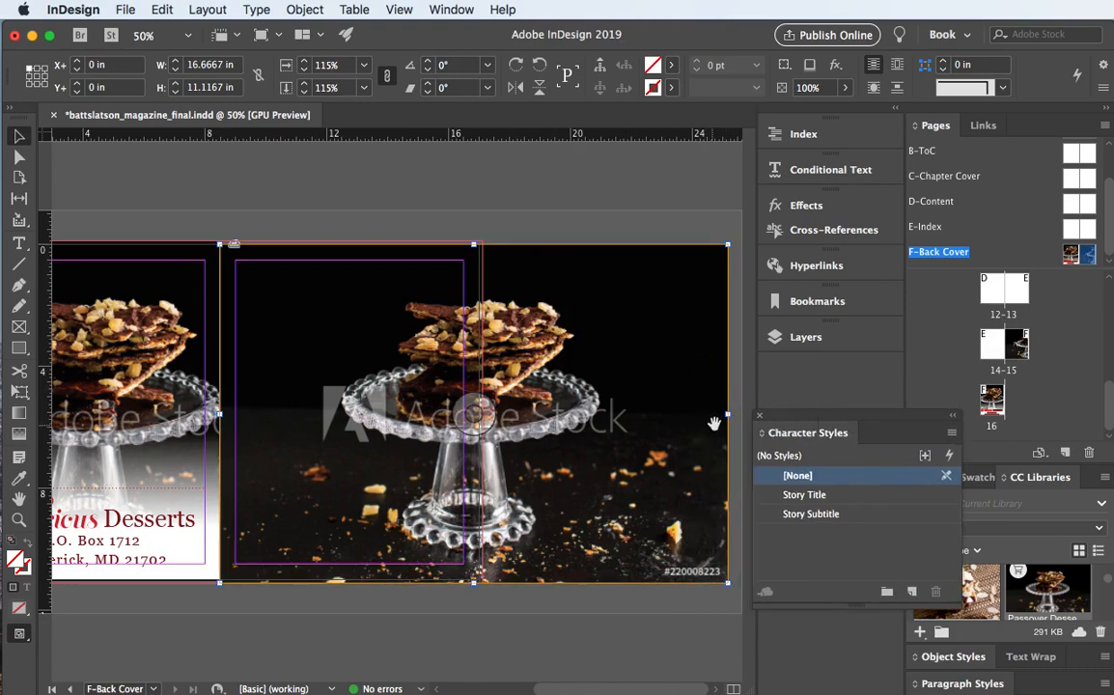
{"action": "left_click_drag", "start_coordinate": [728, 414], "coordinate": [479, 403]}
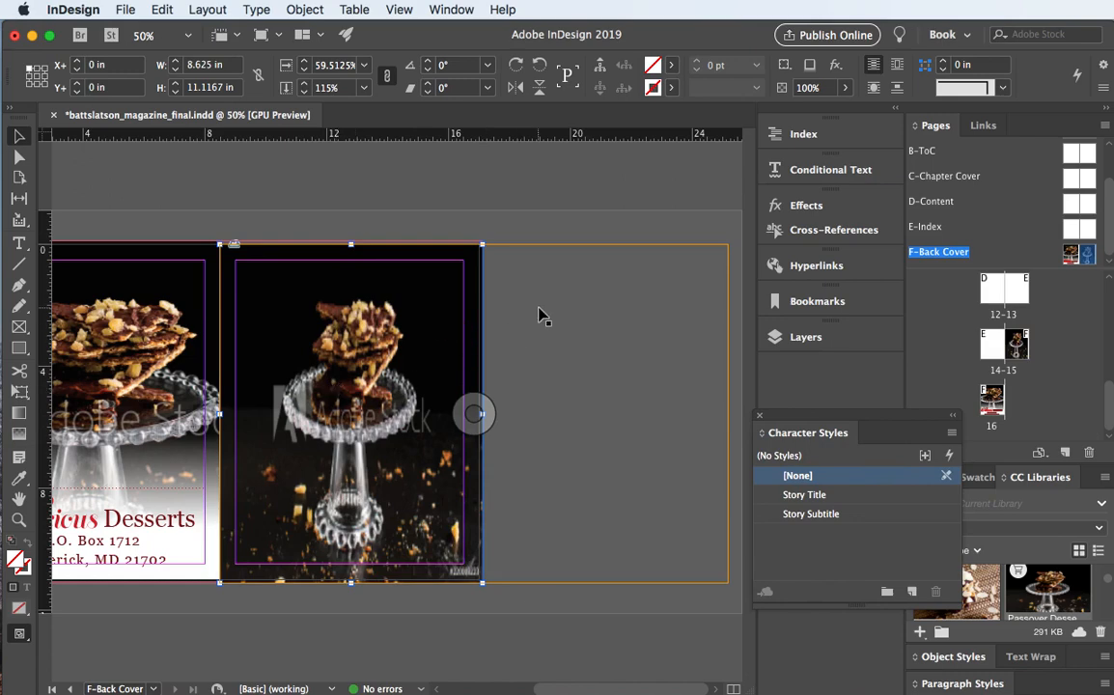
{"action": "key", "text": "super+z"}
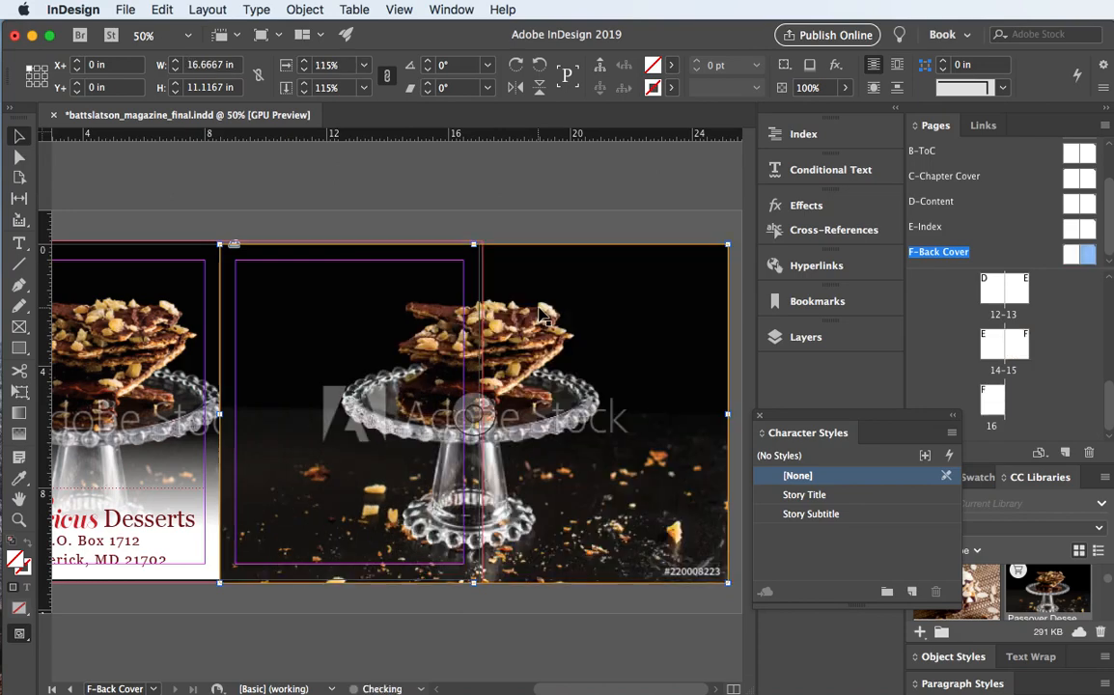
{"action": "left_click", "coordinate": [568, 226]}
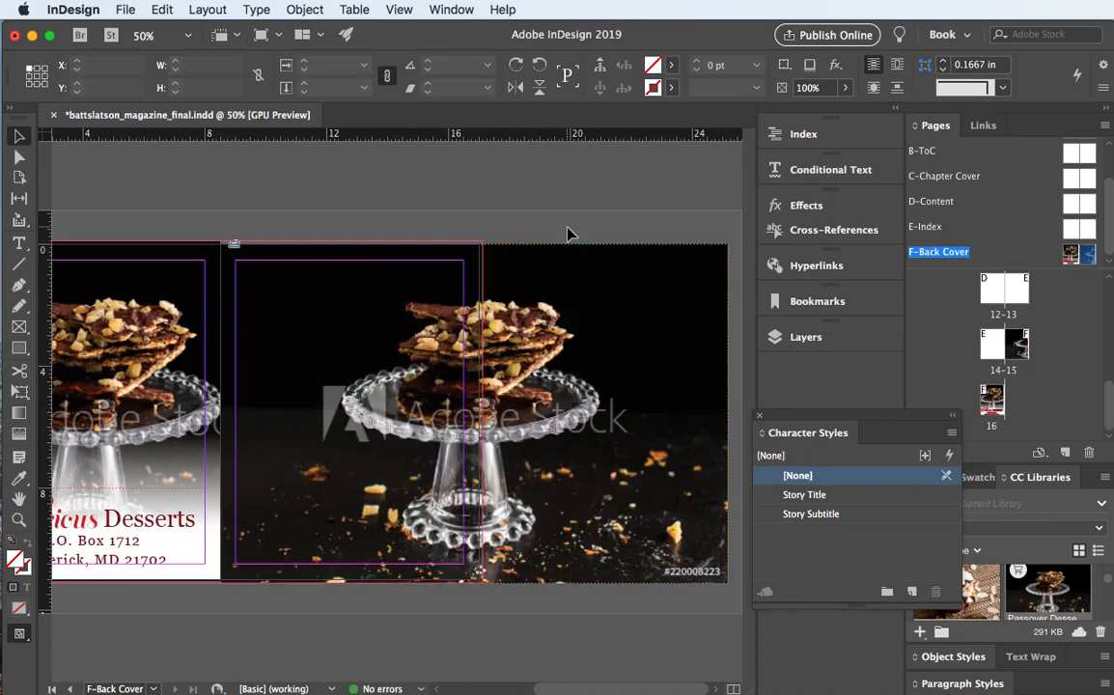
- Resize the right-hand photo's frame to the bleed edges, 8.625 in wide and 11.2417 in high, with its top at -0.125 in
{"action": "left_click", "coordinate": [422, 294]}
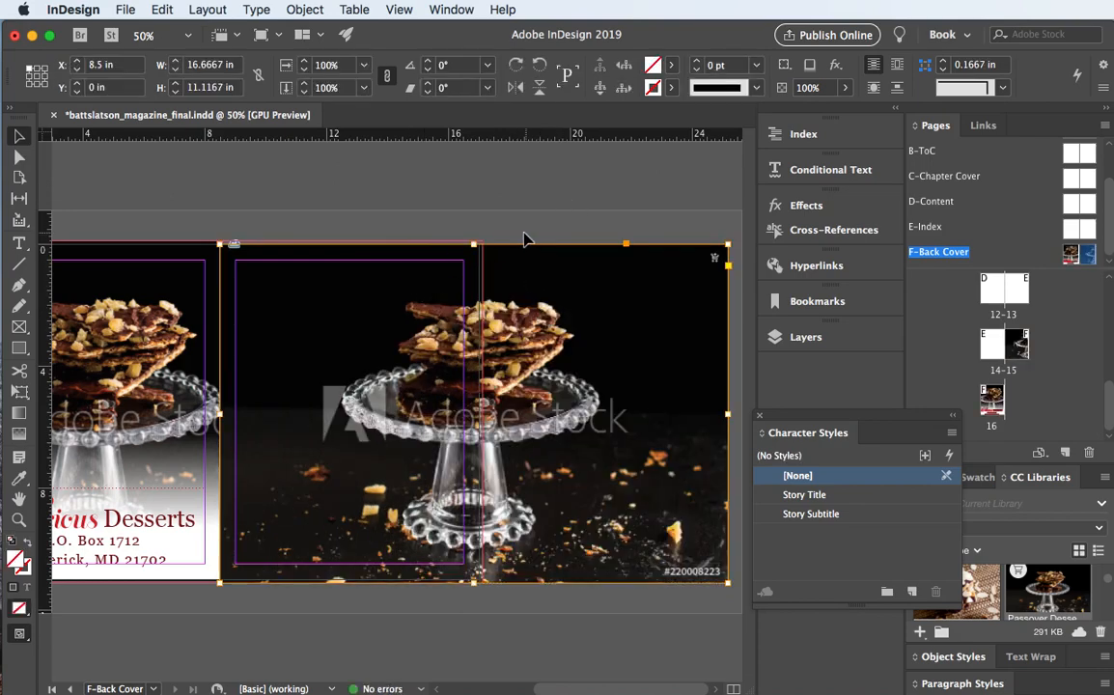
{"action": "left_click_drag", "start_coordinate": [473, 243], "coordinate": [473, 241]}
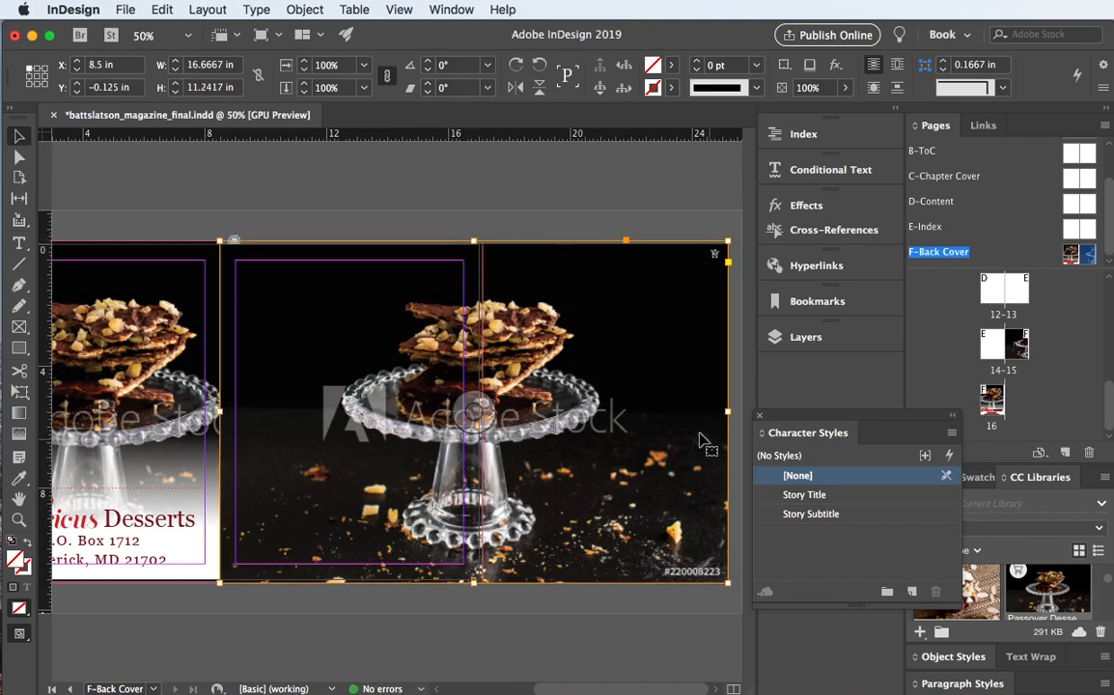
{"action": "double_click", "coordinate": [429, 373]}
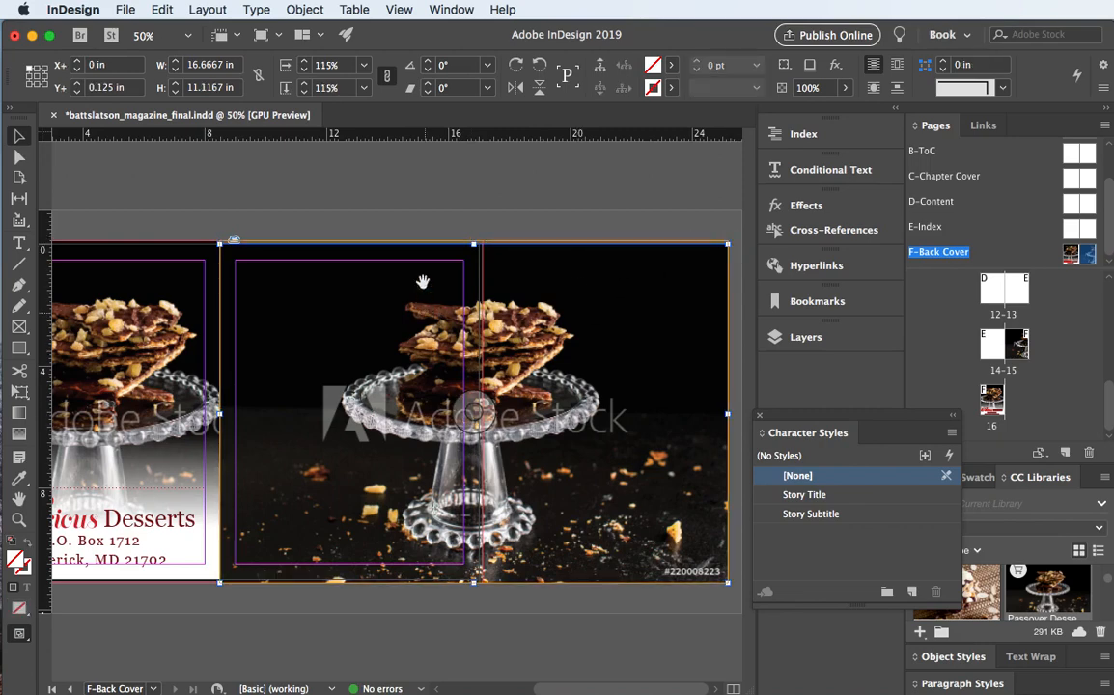
{"action": "left_click", "coordinate": [349, 165]}
{"action": "left_click", "coordinate": [382, 275]}
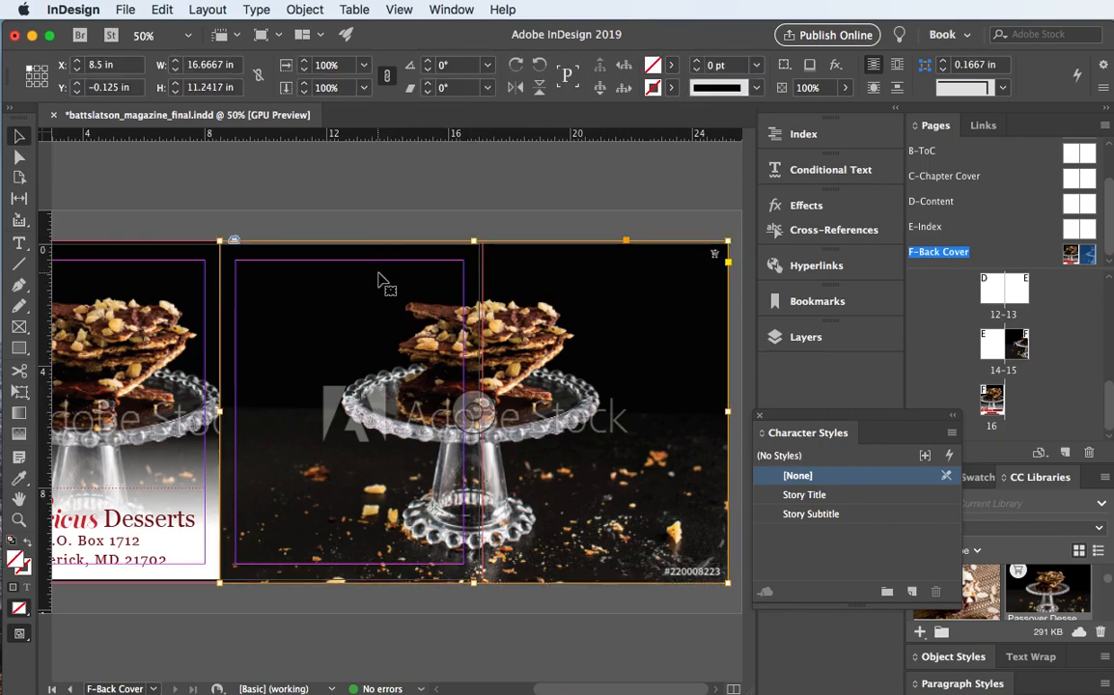
{"action": "left_click_drag", "start_coordinate": [729, 411], "coordinate": [482, 410]}
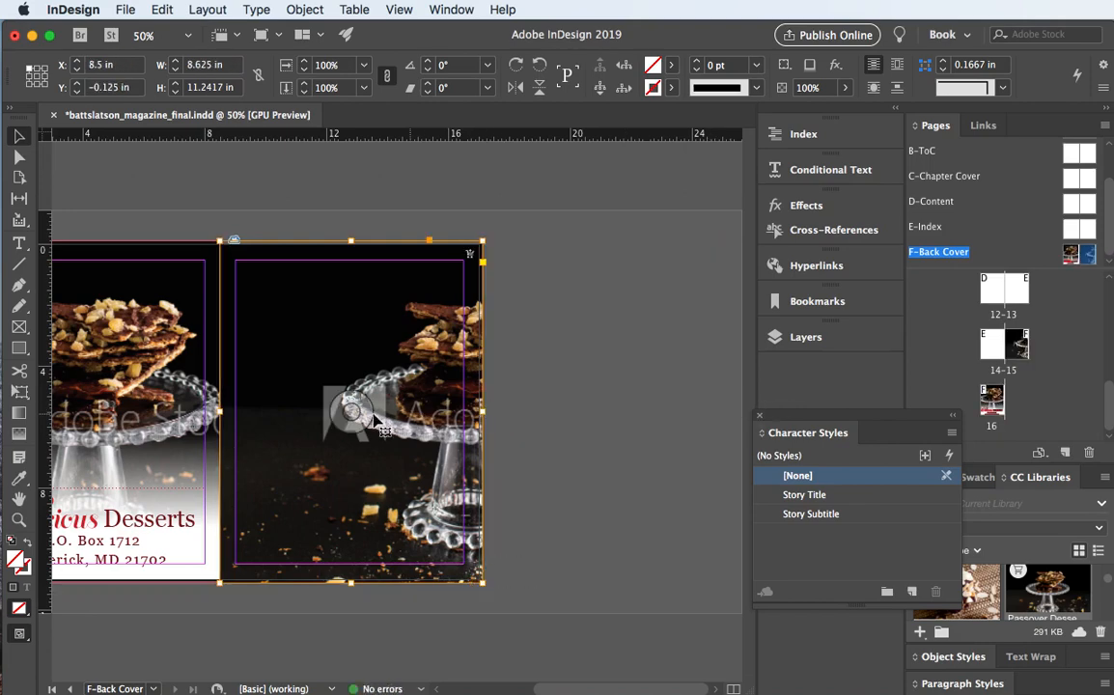
- Fit the photo to its resized frame with Fill Frame Proportionally
{"action": "right_click", "coordinate": [339, 377]}
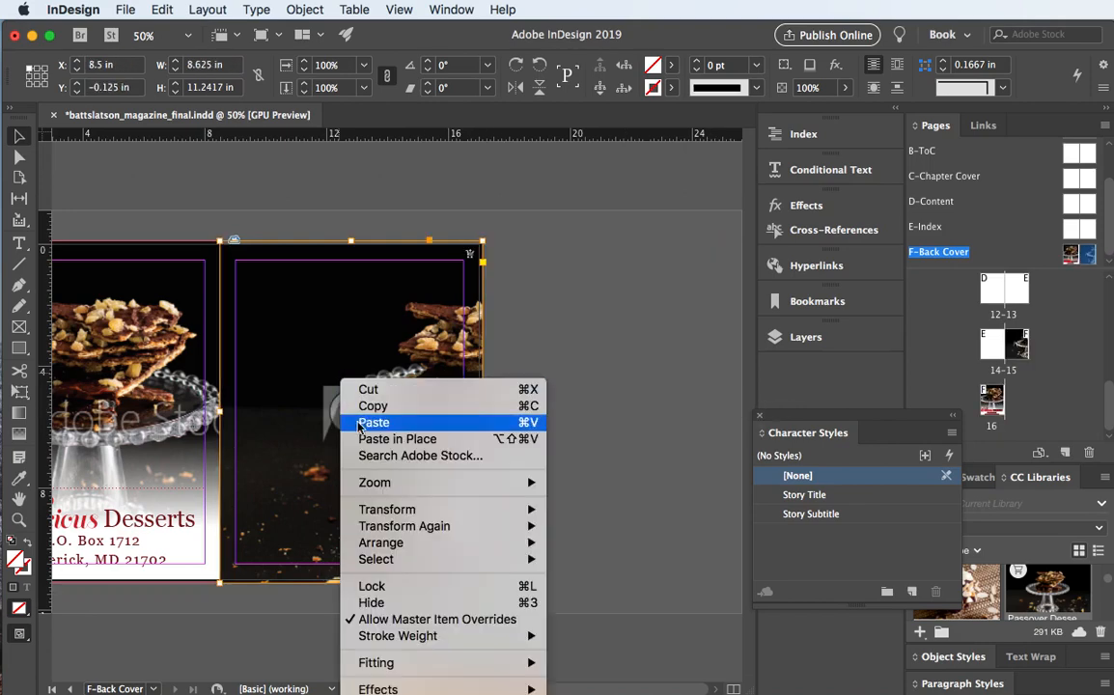
{"action": "mouse_move", "coordinate": [398, 664]}
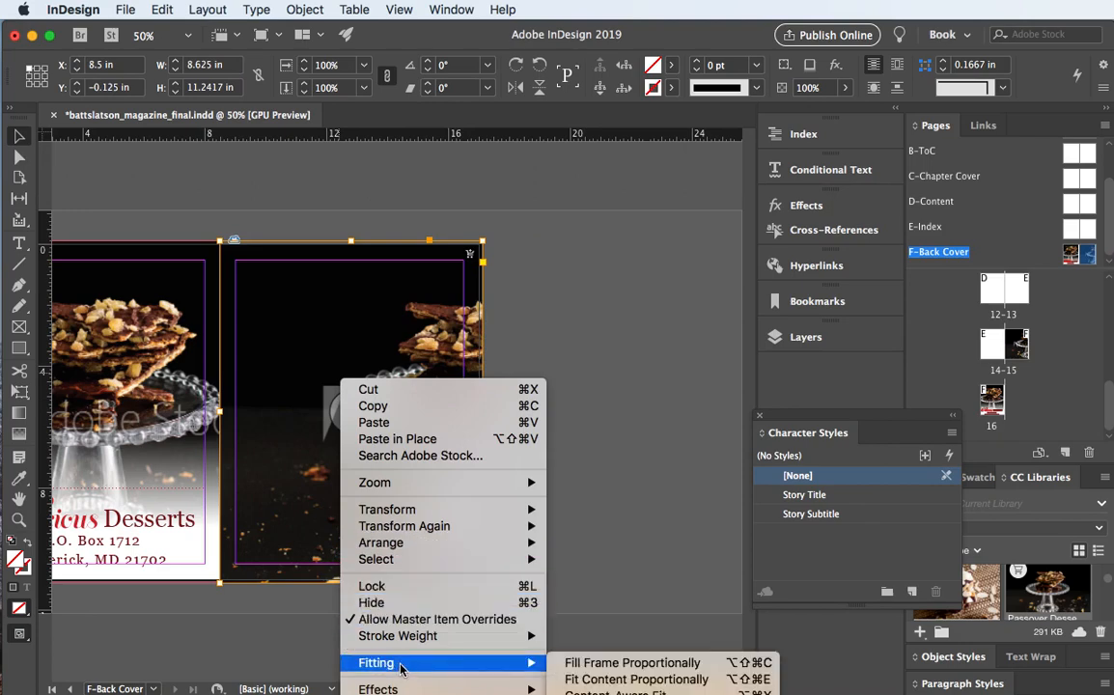
{"action": "left_click", "coordinate": [599, 664]}
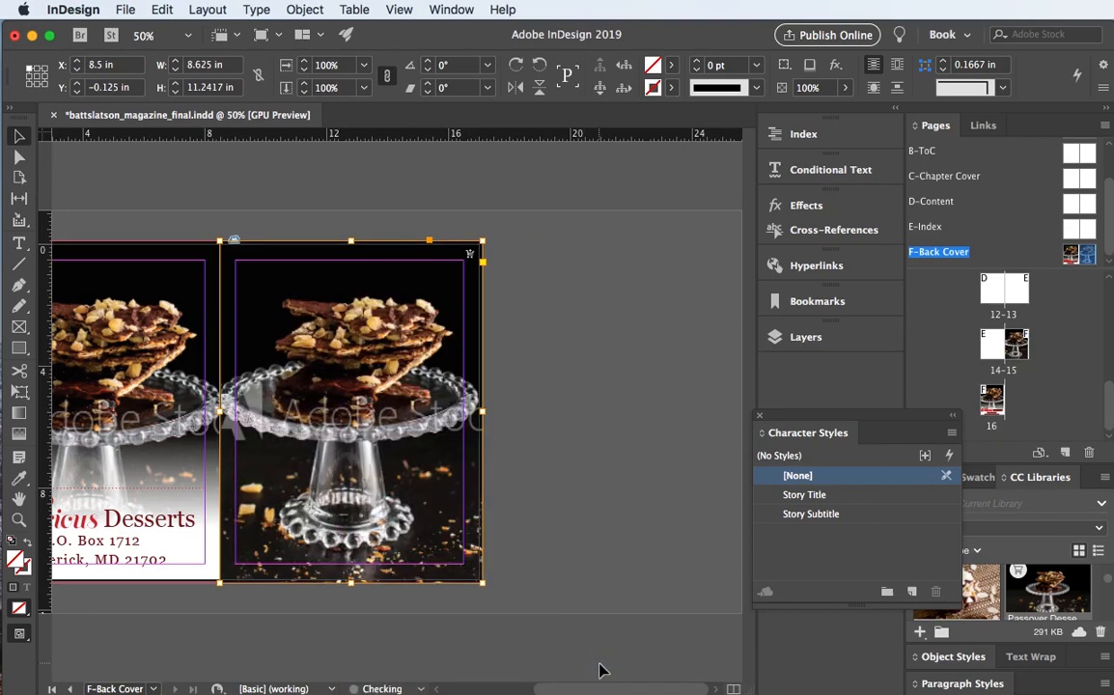
- Set the opacity of the right-hand back cover dessert photo to 15%
{"action": "left_click", "coordinate": [589, 234]}
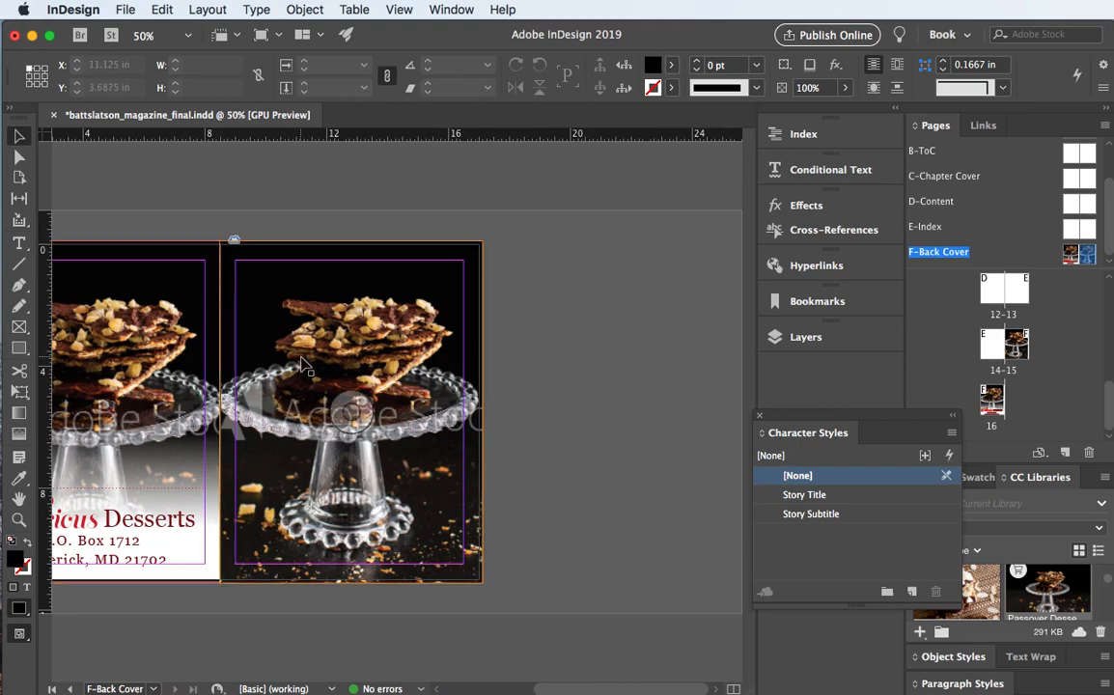
{"action": "left_click", "coordinate": [431, 243]}
{"action": "left_click_drag", "start_coordinate": [826, 89], "coordinate": [751, 87]}
{"action": "type", "text": "15"}
{"action": "key", "text": "Return"}
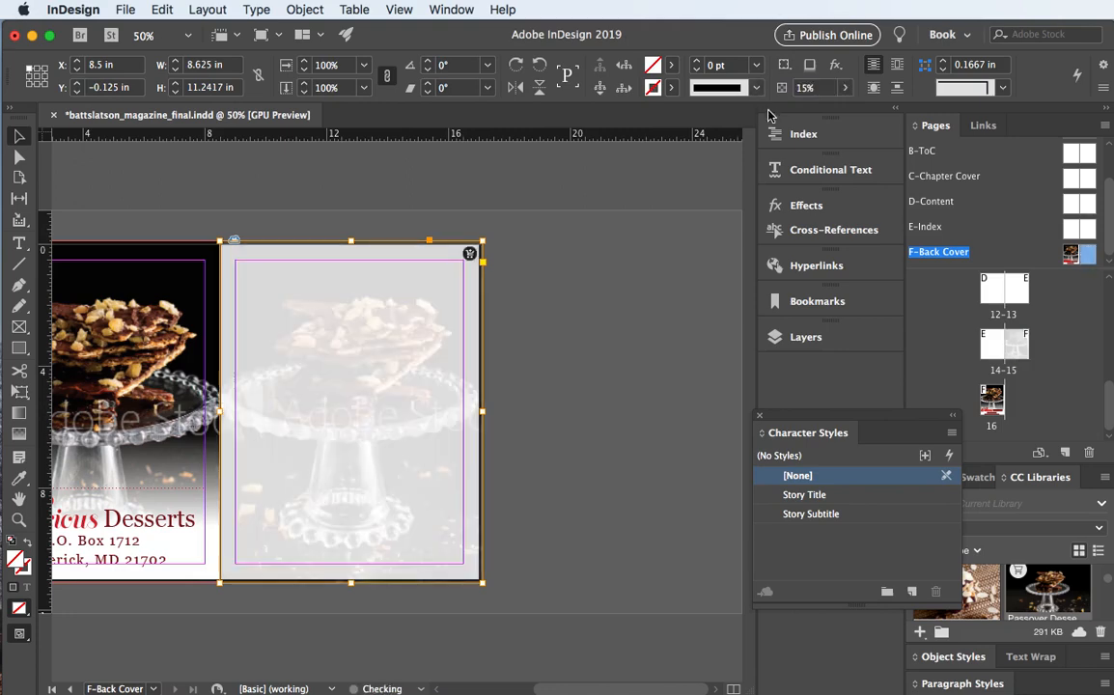
{"action": "left_click", "coordinate": [517, 278]}
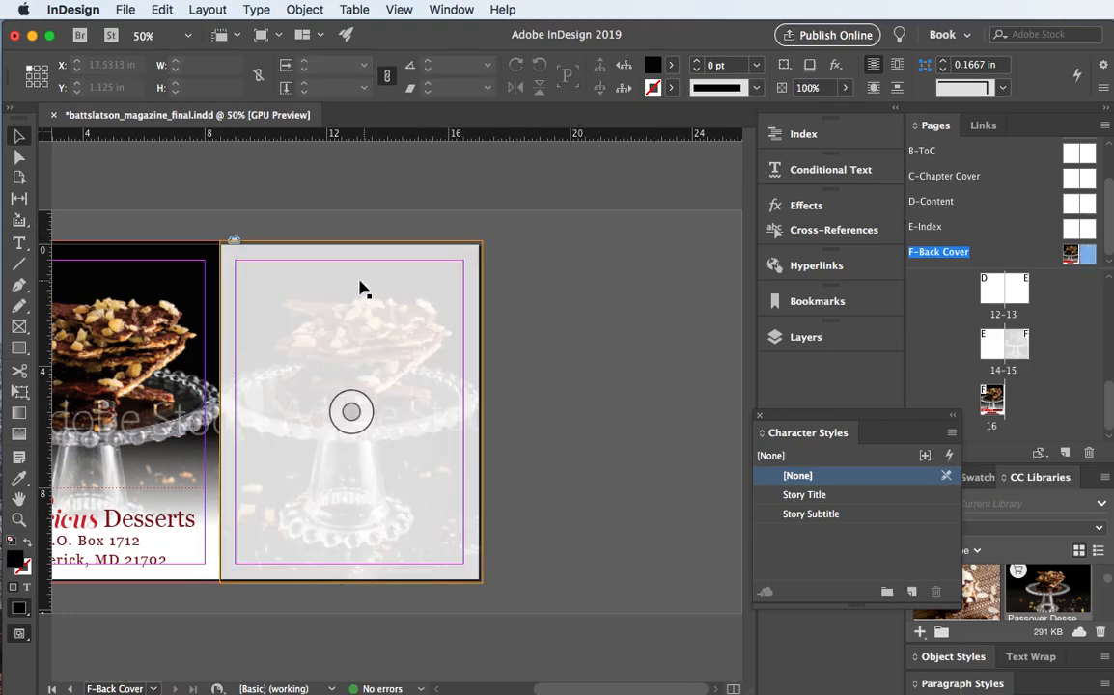
- Preview the whole F-Back Cover master spread without guides and save the magazine document
{"action": "scroll", "coordinate": [361, 290], "scroll_direction": "left", "scroll_amount": 3}
{"action": "scroll", "coordinate": [361, 290], "scroll_direction": "left", "scroll_amount": 3}
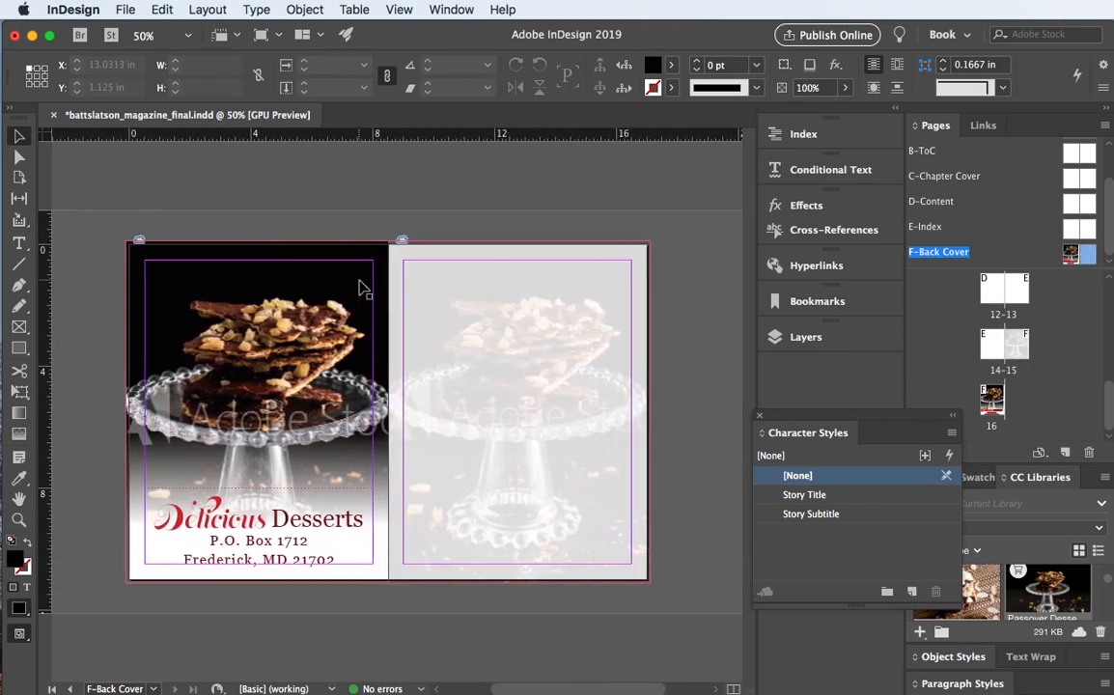
{"action": "key", "text": "w"}
{"action": "key", "text": "super+s"}
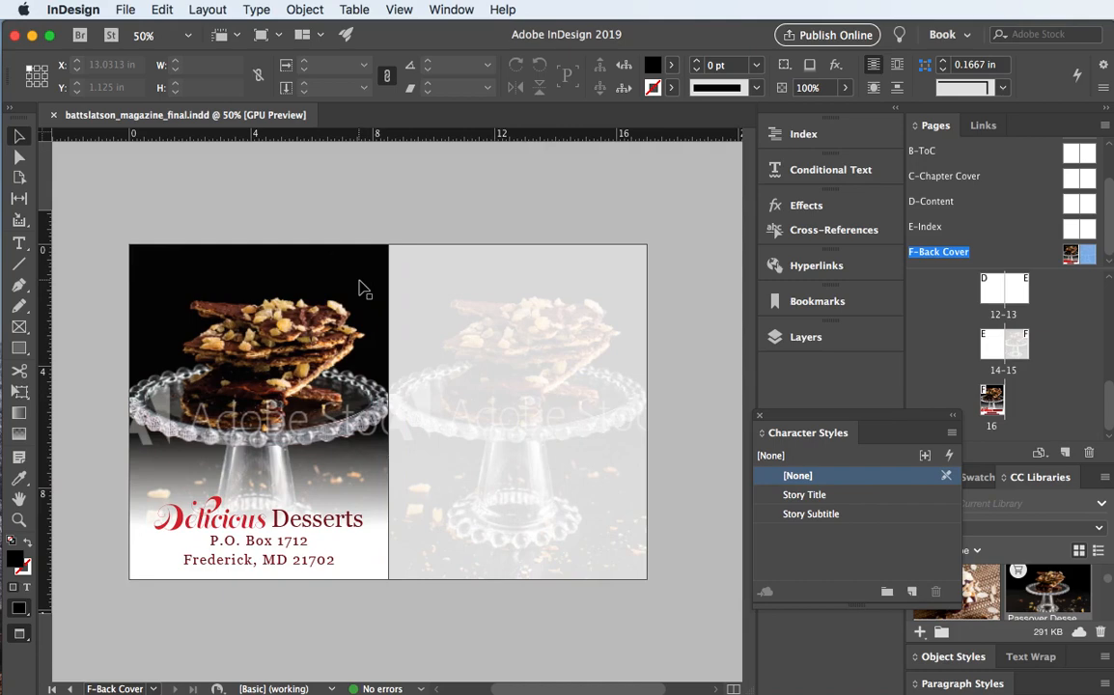
{"action": "scroll", "coordinate": [561, 426], "scroll_direction": "right", "scroll_amount": 1}
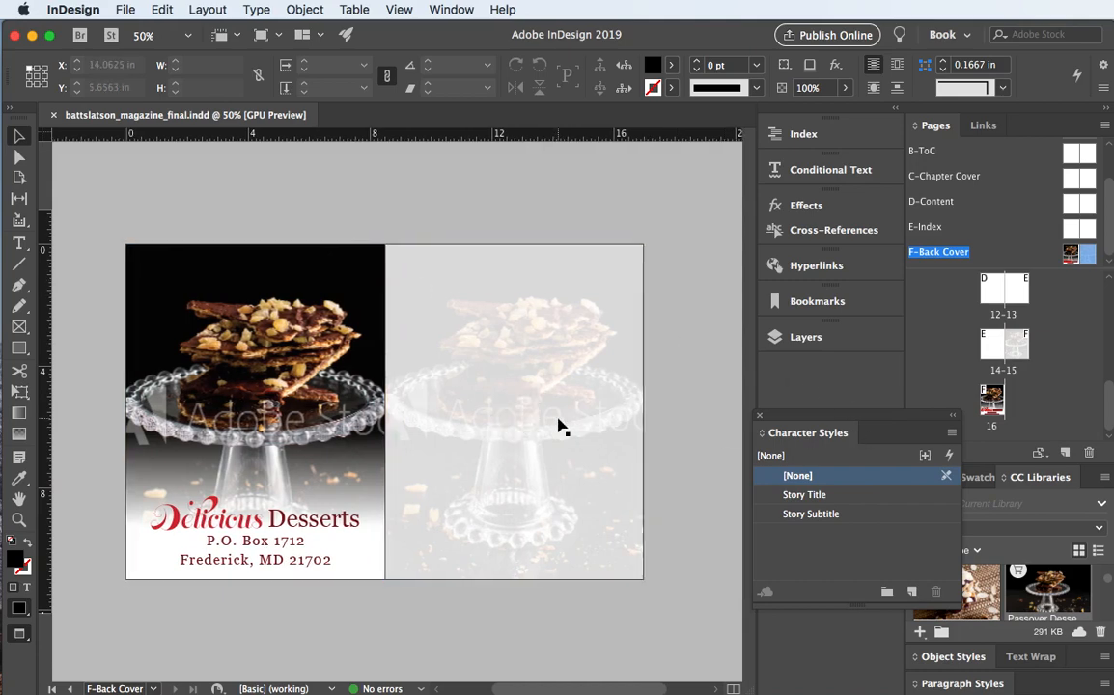
{"action": "scroll", "coordinate": [561, 426], "scroll_direction": "right", "scroll_amount": 1}
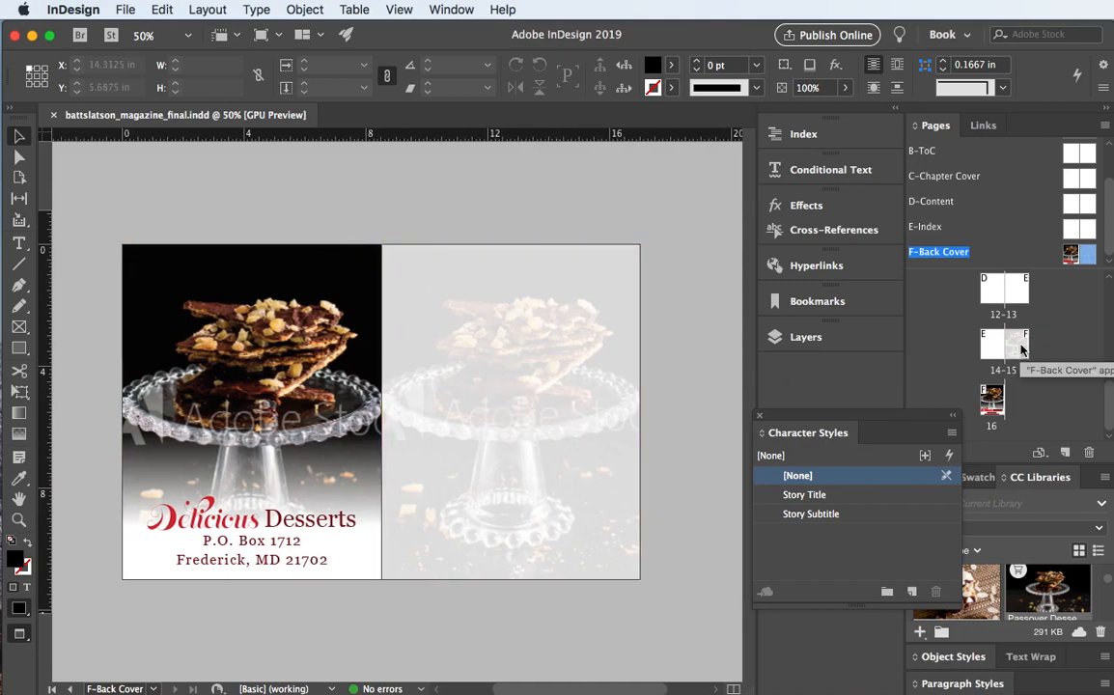
- Review the outer and inside cover pages 16, 15, 1 and 2 to compare how their masters are applied
{"action": "double_click", "coordinate": [994, 391]}
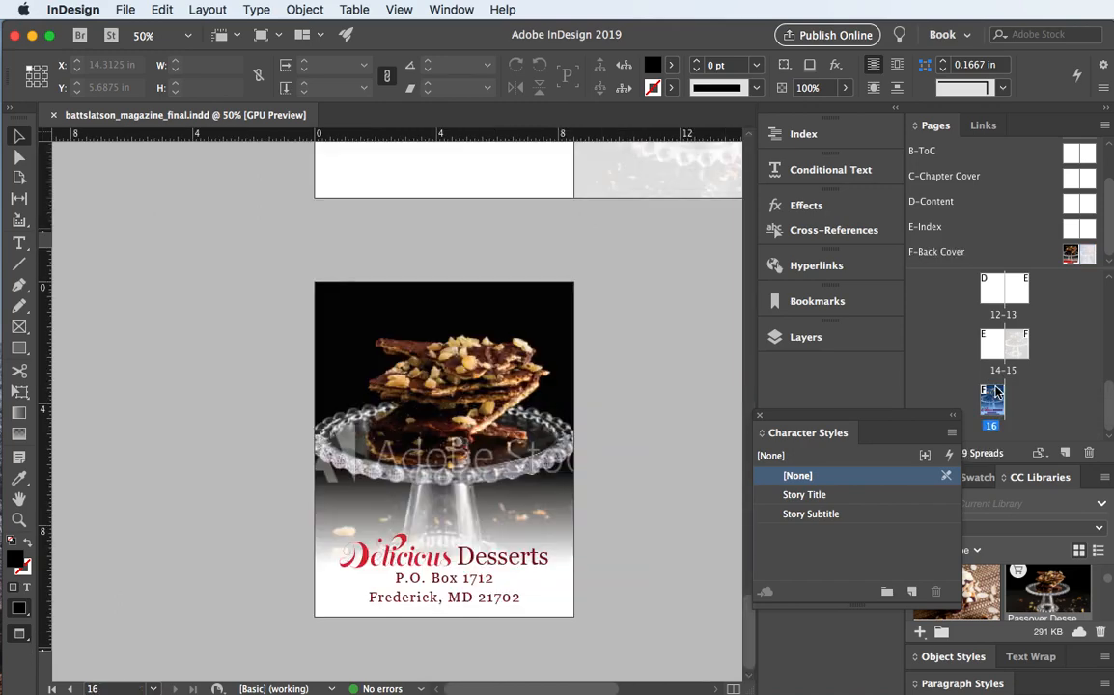
{"action": "double_click", "coordinate": [1018, 346]}
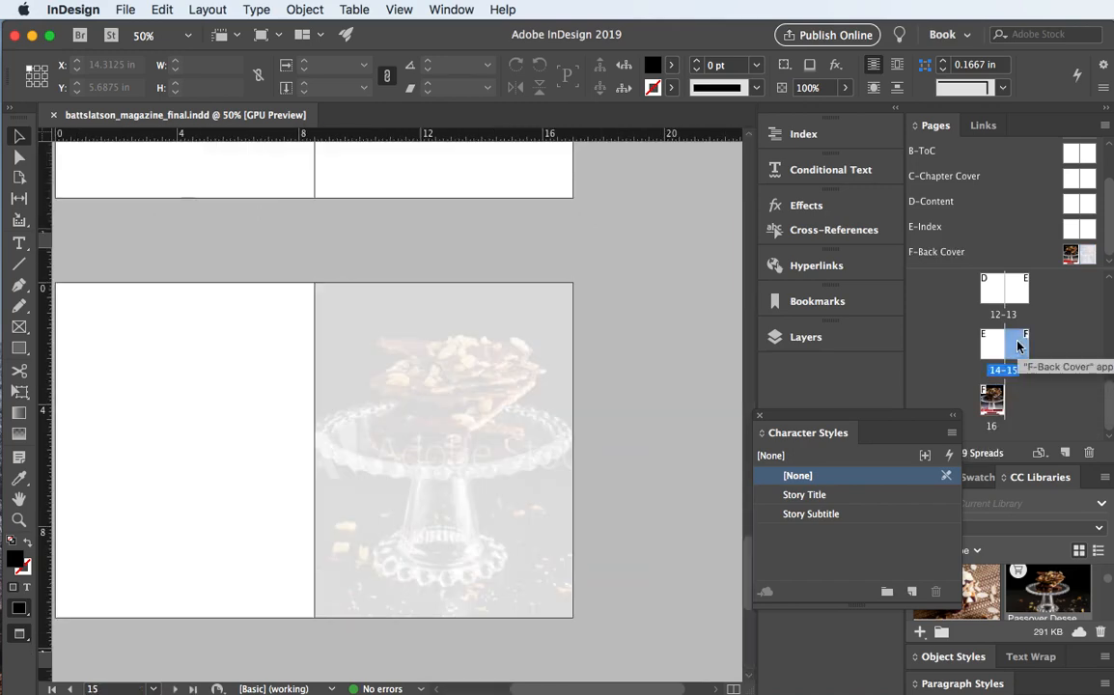
{"action": "scroll", "coordinate": [1077, 174], "scroll_direction": "up", "scroll_amount": 2}
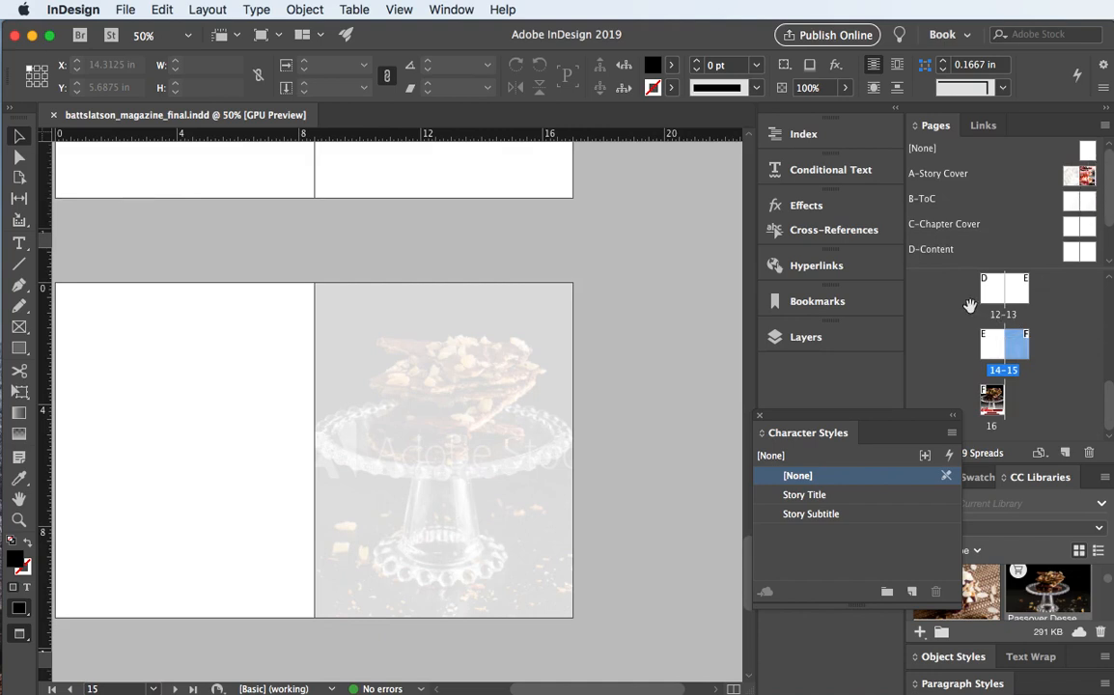
{"action": "scroll", "coordinate": [968, 307], "scroll_direction": "up", "scroll_amount": 5}
{"action": "left_click", "coordinate": [1023, 298]}
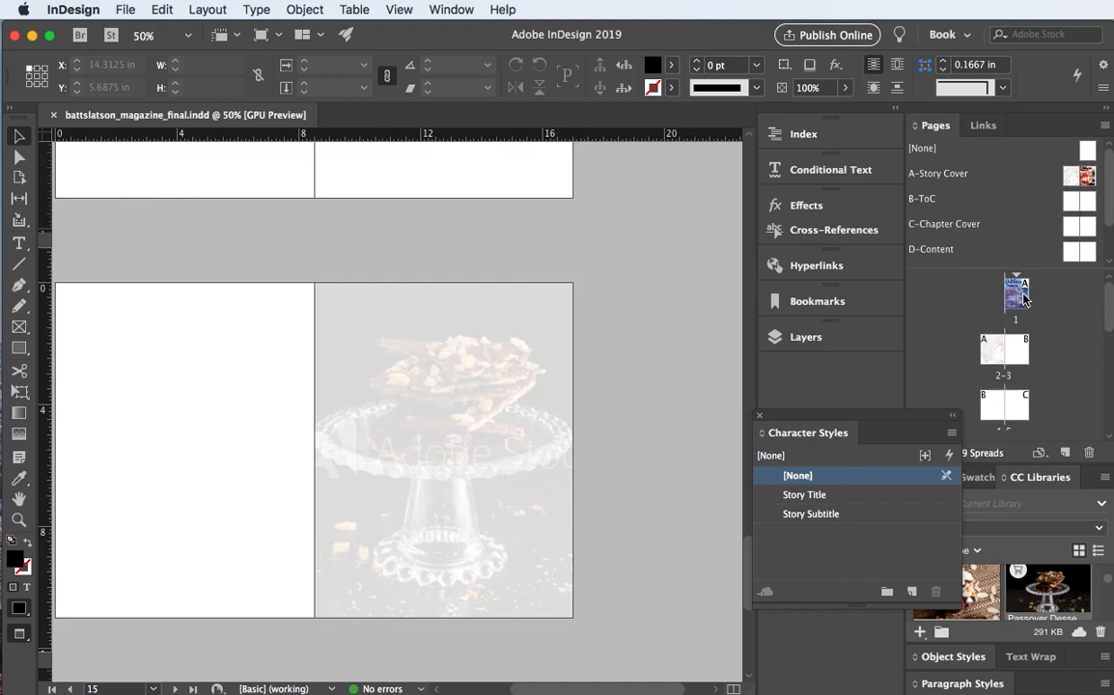
{"action": "double_click", "coordinate": [1024, 298]}
{"action": "double_click", "coordinate": [995, 357]}
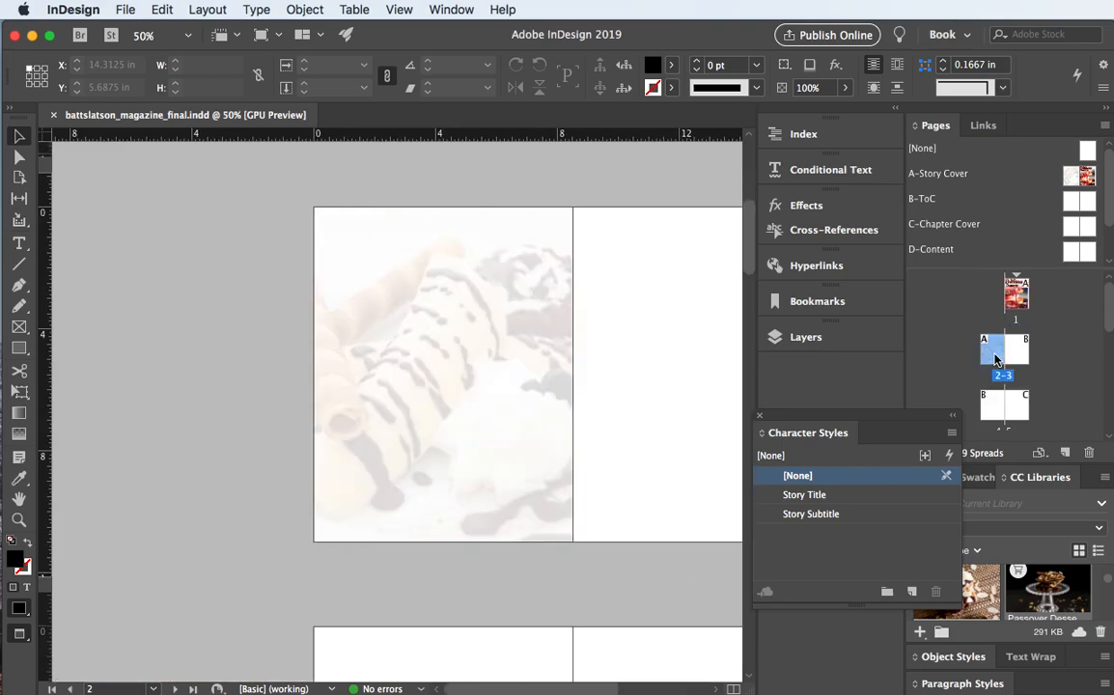
{"action": "scroll", "coordinate": [986, 359], "scroll_direction": "down", "scroll_amount": 5}
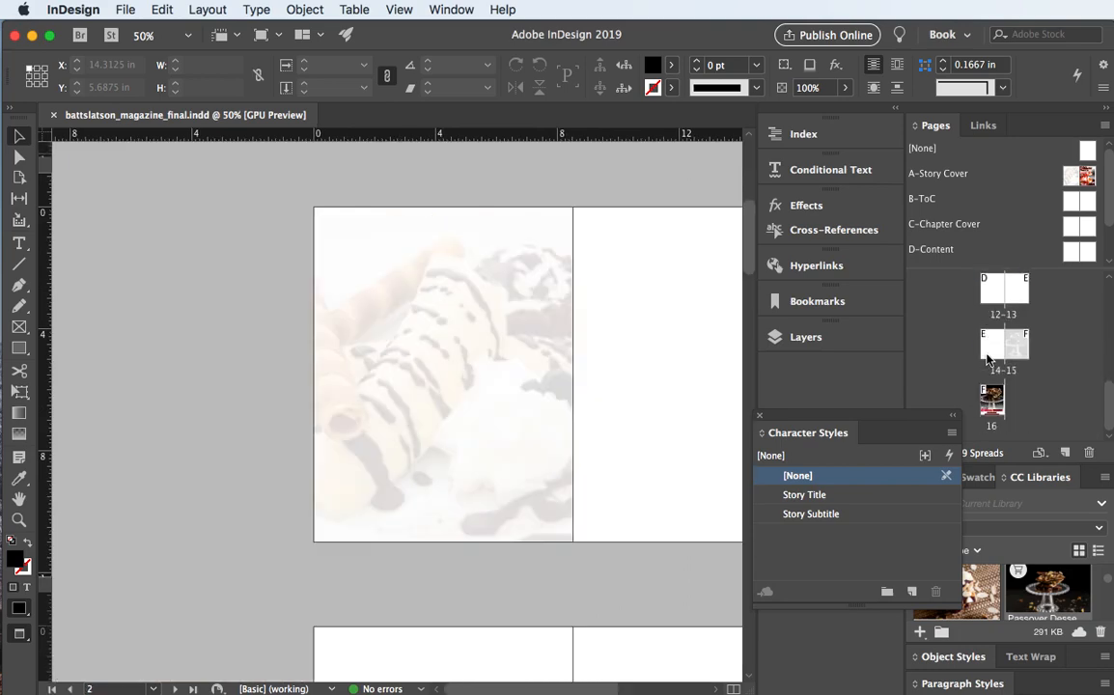
{"action": "double_click", "coordinate": [991, 401]}
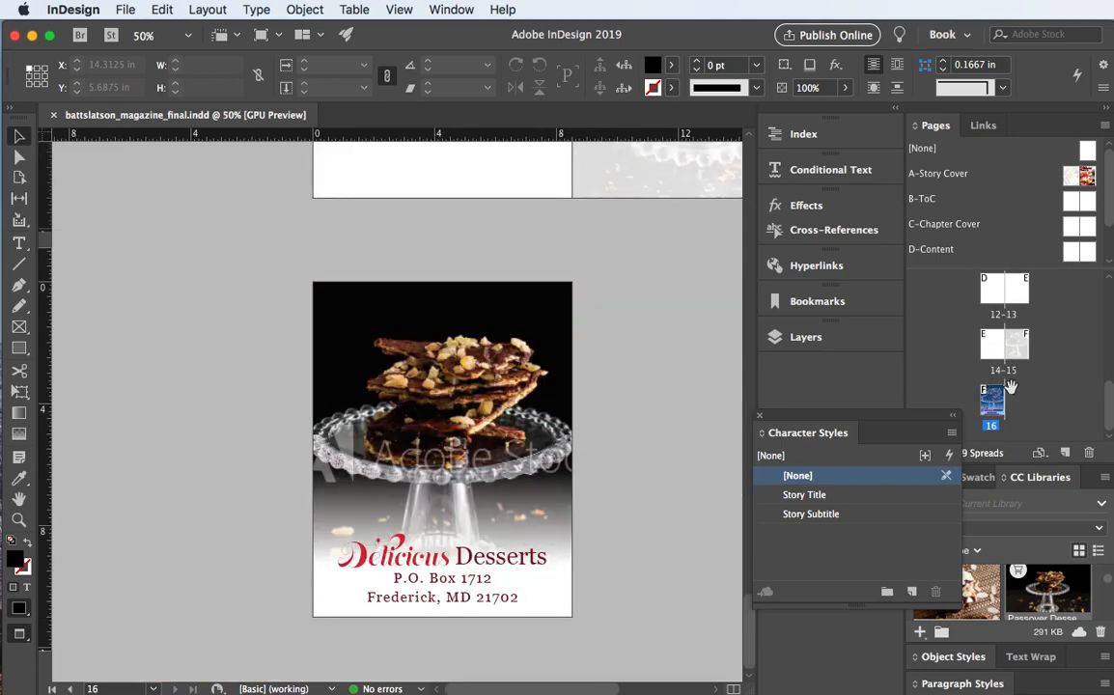
{"action": "double_click", "coordinate": [1027, 357]}
- Examine pages 3 and 5 to see which inner pages still need a master design
{"action": "scroll", "coordinate": [962, 362], "scroll_direction": "up", "scroll_amount": 5}
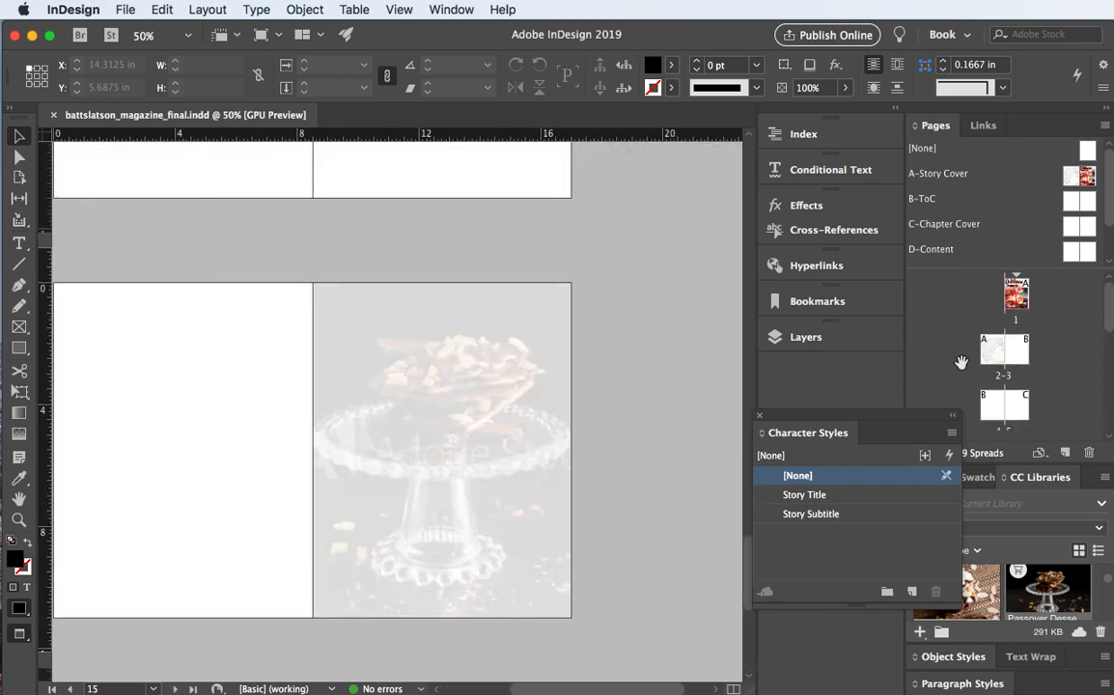
{"action": "double_click", "coordinate": [1015, 355]}
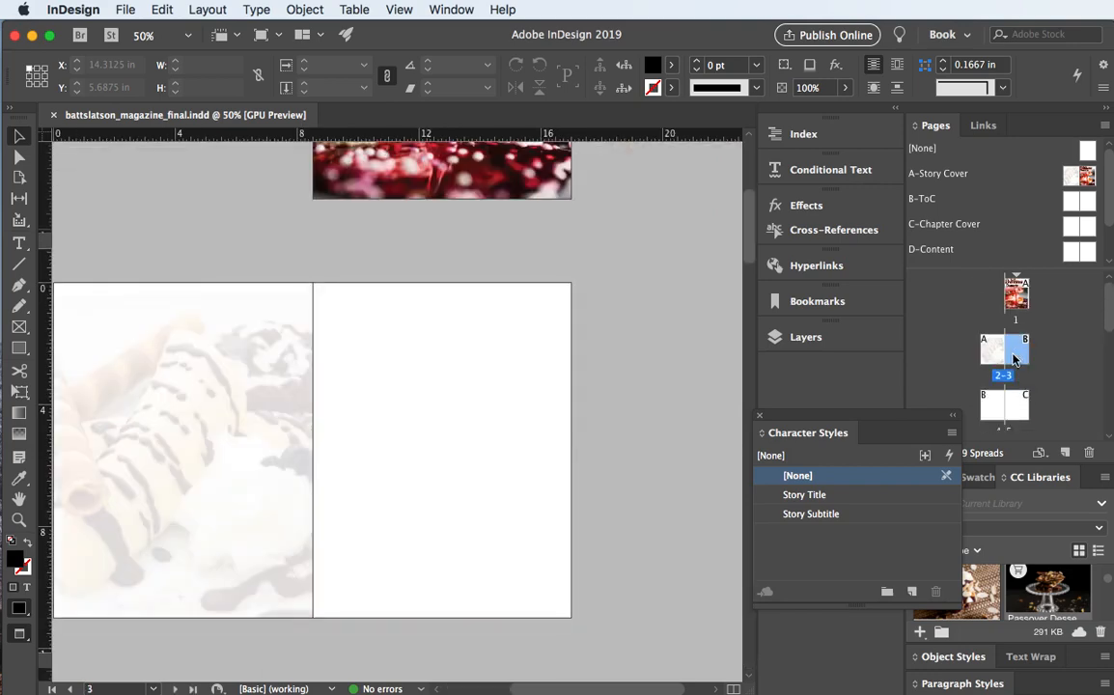
{"action": "scroll", "coordinate": [1000, 345], "scroll_direction": "down", "scroll_amount": 2}
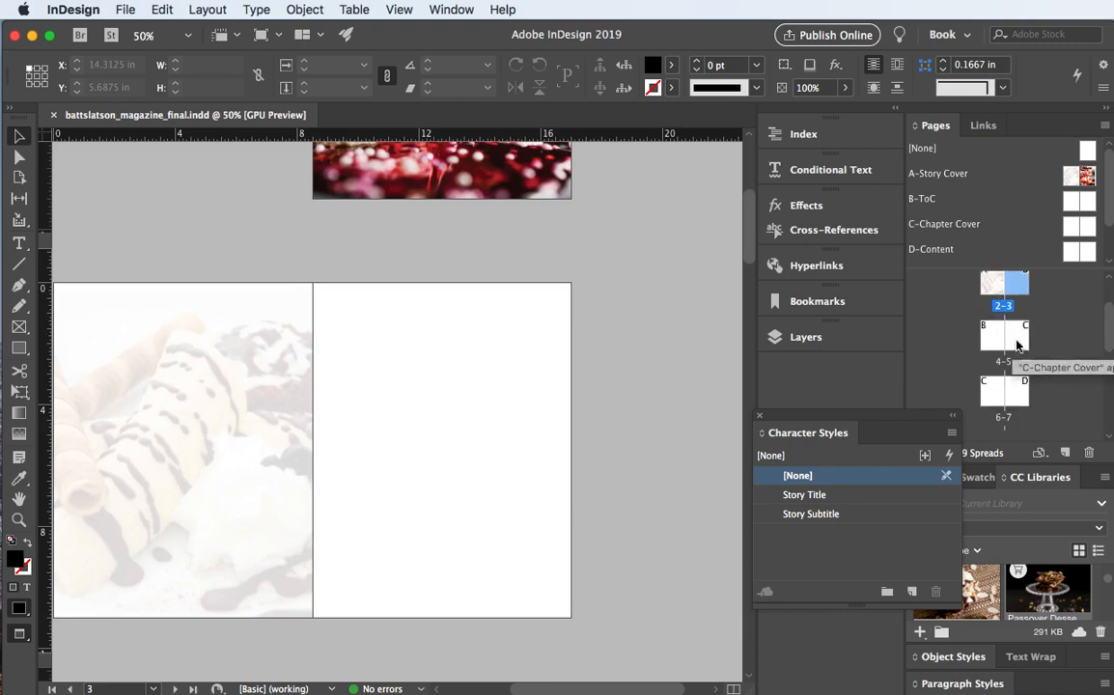
{"action": "double_click", "coordinate": [1019, 338]}
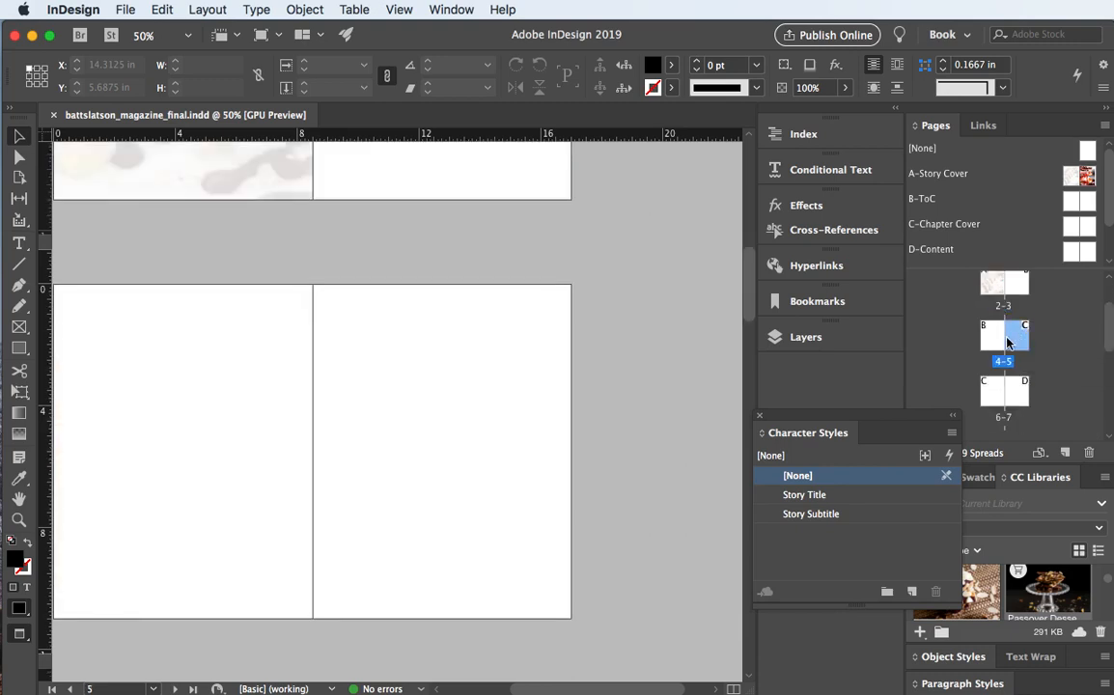
{"action": "scroll", "coordinate": [1011, 340], "scroll_direction": "down", "scroll_amount": 1}
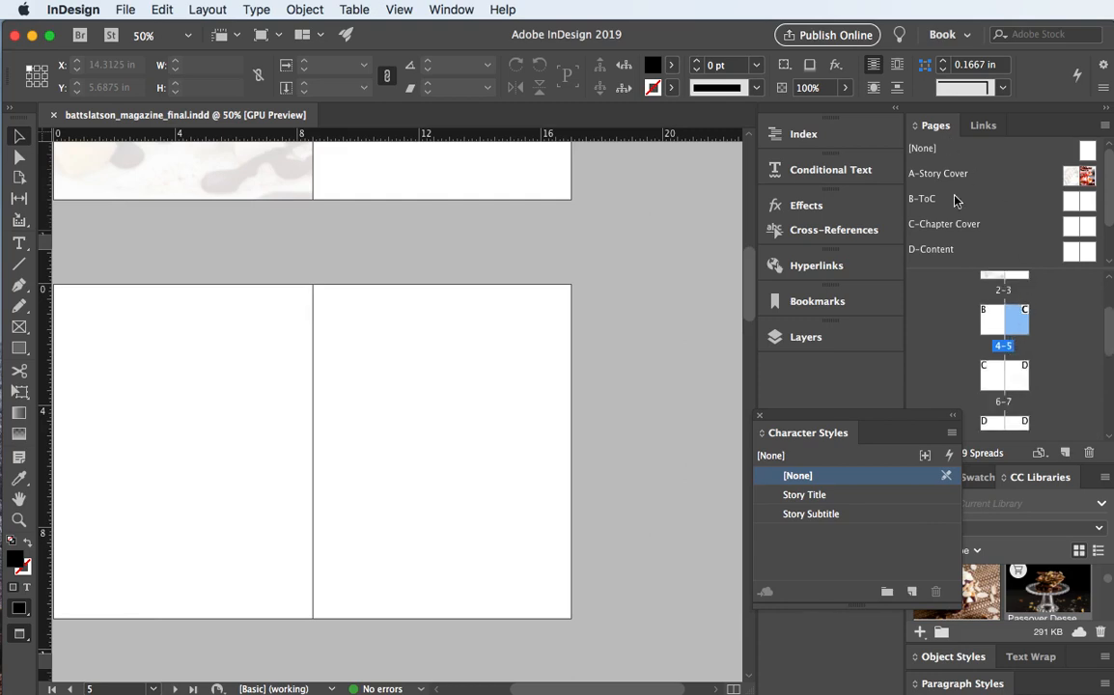
- Show the Guided Pages layer to check the placeholder labels on pages 2 to 5, and hide it again
{"action": "left_click_drag", "start_coordinate": [848, 422], "coordinate": [792, 425]}
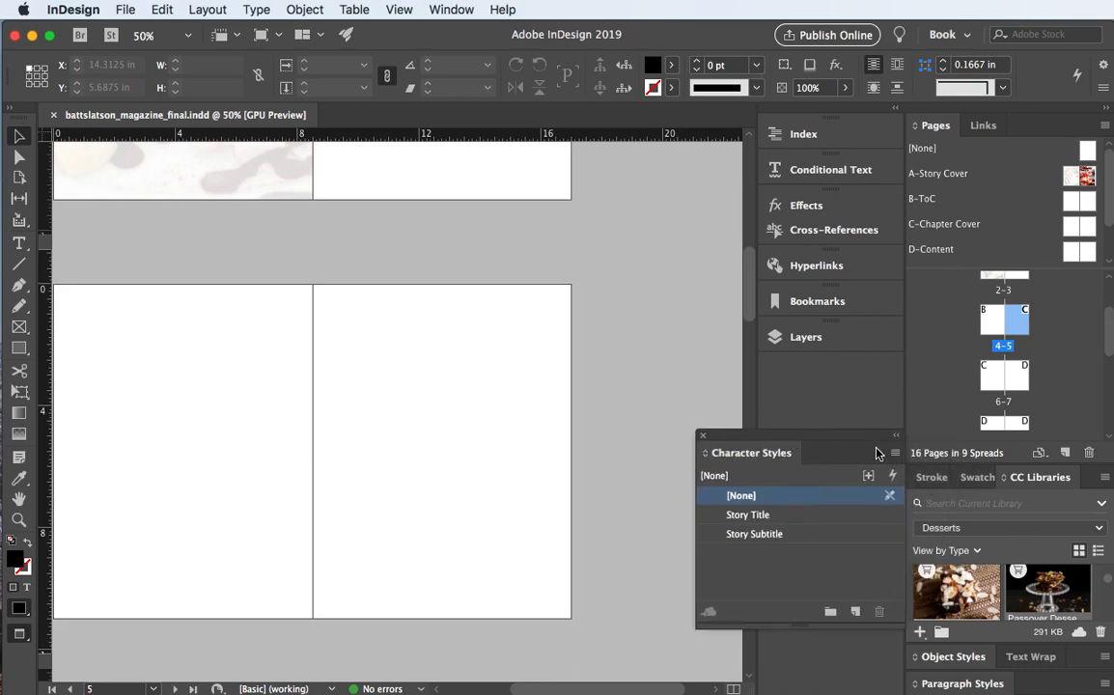
{"action": "left_click_drag", "start_coordinate": [865, 441], "coordinate": [823, 475]}
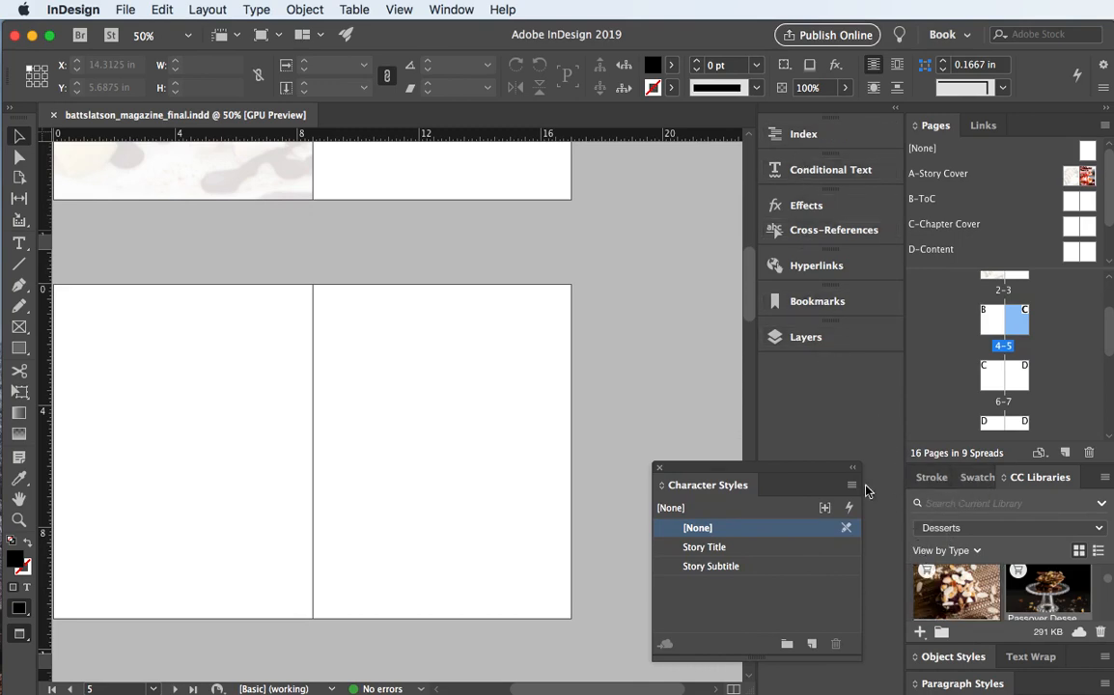
{"action": "left_click", "coordinate": [787, 338]}
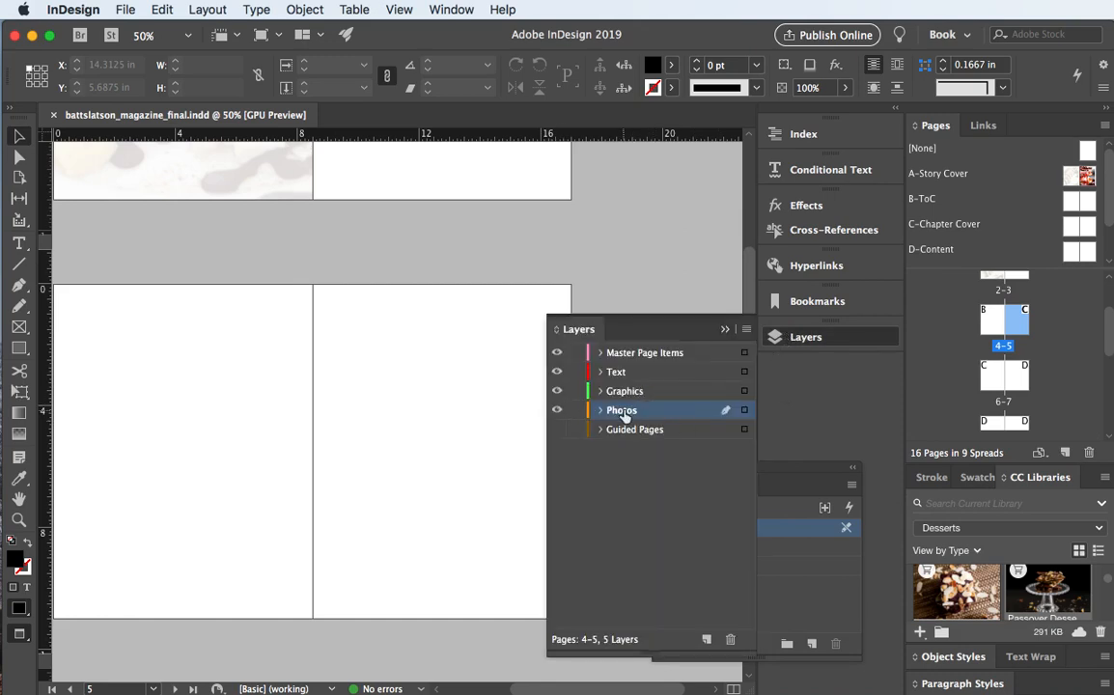
{"action": "left_click", "coordinate": [557, 429]}
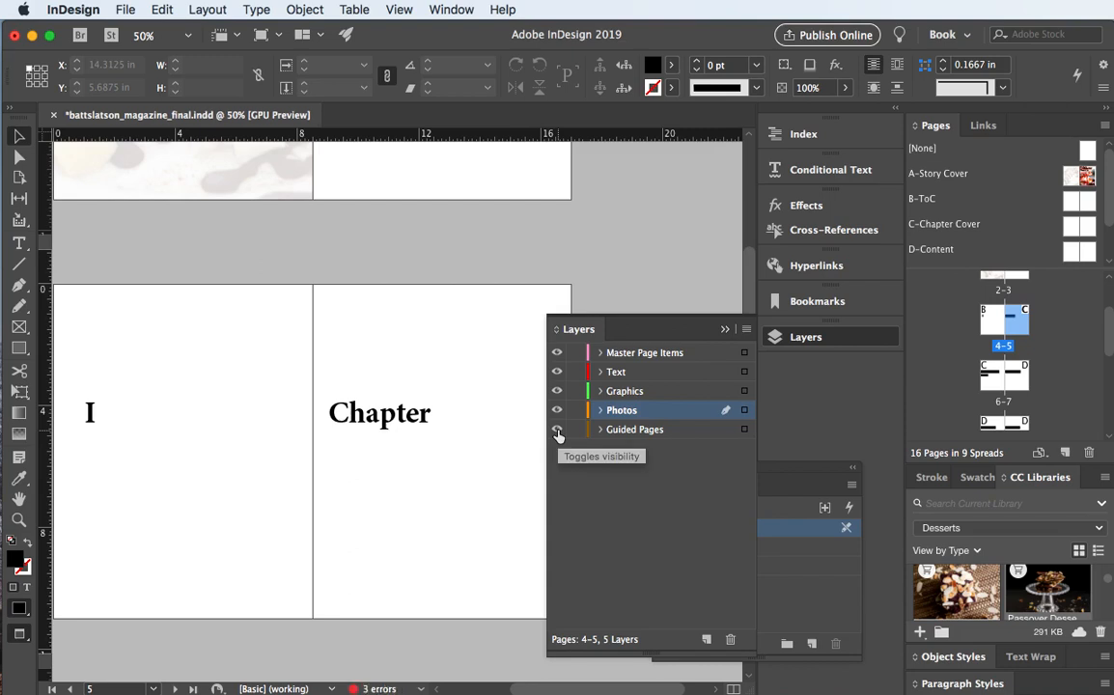
{"action": "scroll", "coordinate": [444, 438], "scroll_direction": "up", "scroll_amount": 2}
{"action": "scroll", "coordinate": [445, 439], "scroll_direction": "up", "scroll_amount": 5}
{"action": "scroll", "coordinate": [444, 440], "scroll_direction": "left", "scroll_amount": 2}
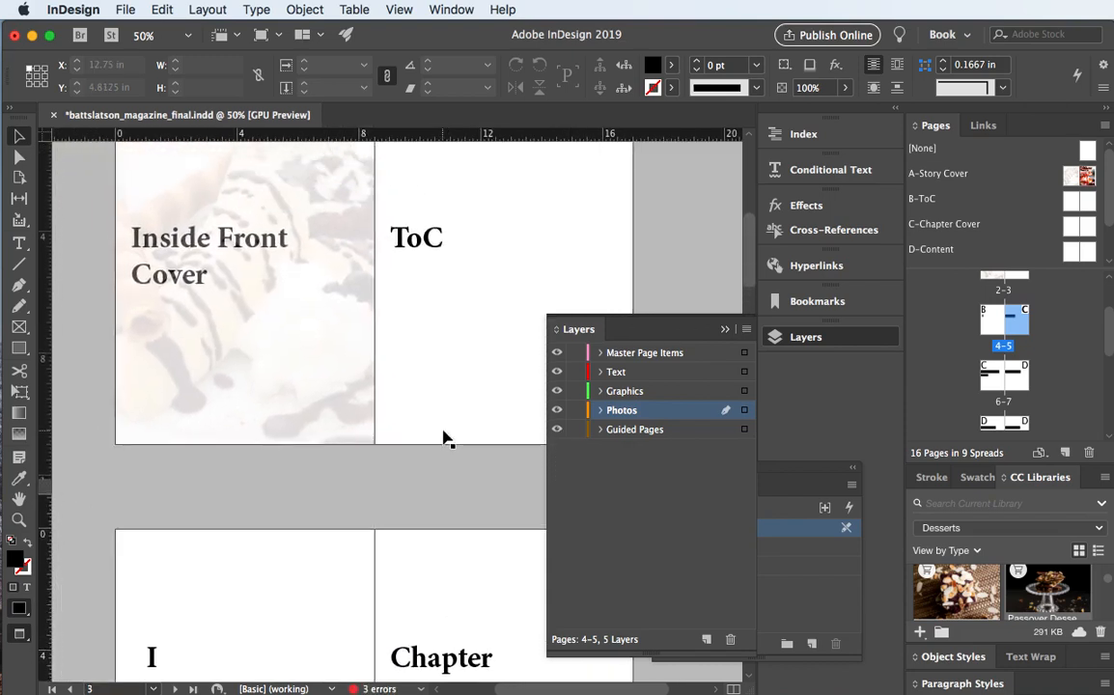
{"action": "scroll", "coordinate": [444, 440], "scroll_direction": "down", "scroll_amount": 7}
{"action": "scroll", "coordinate": [444, 438], "scroll_direction": "right", "scroll_amount": 2}
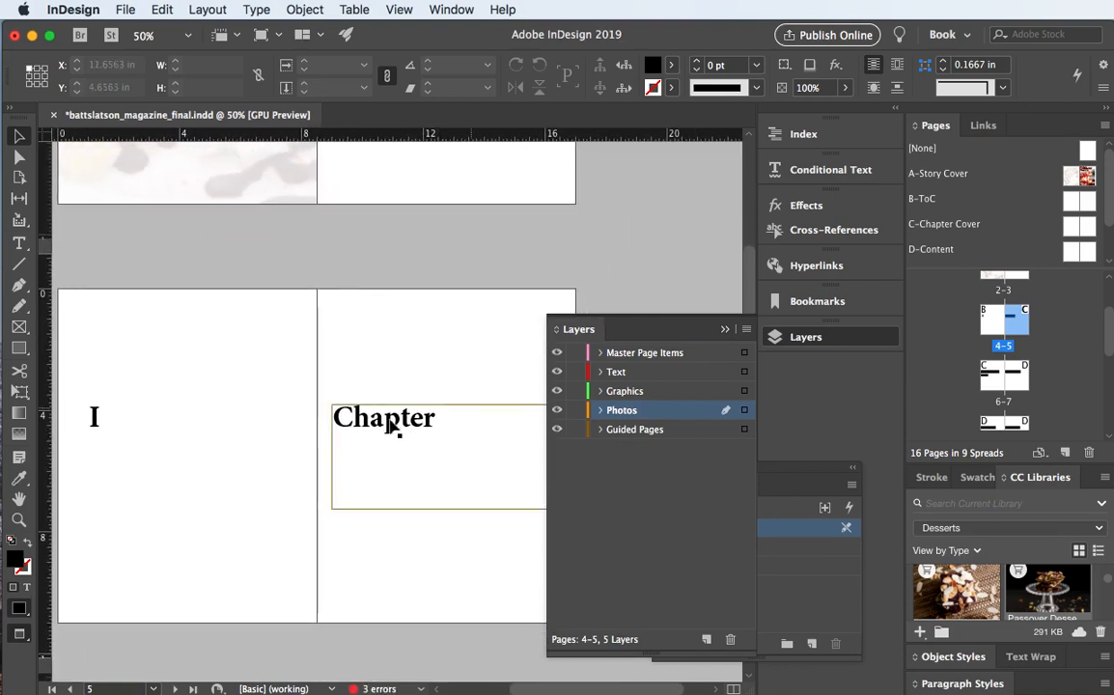
{"action": "left_click", "coordinate": [556, 431]}
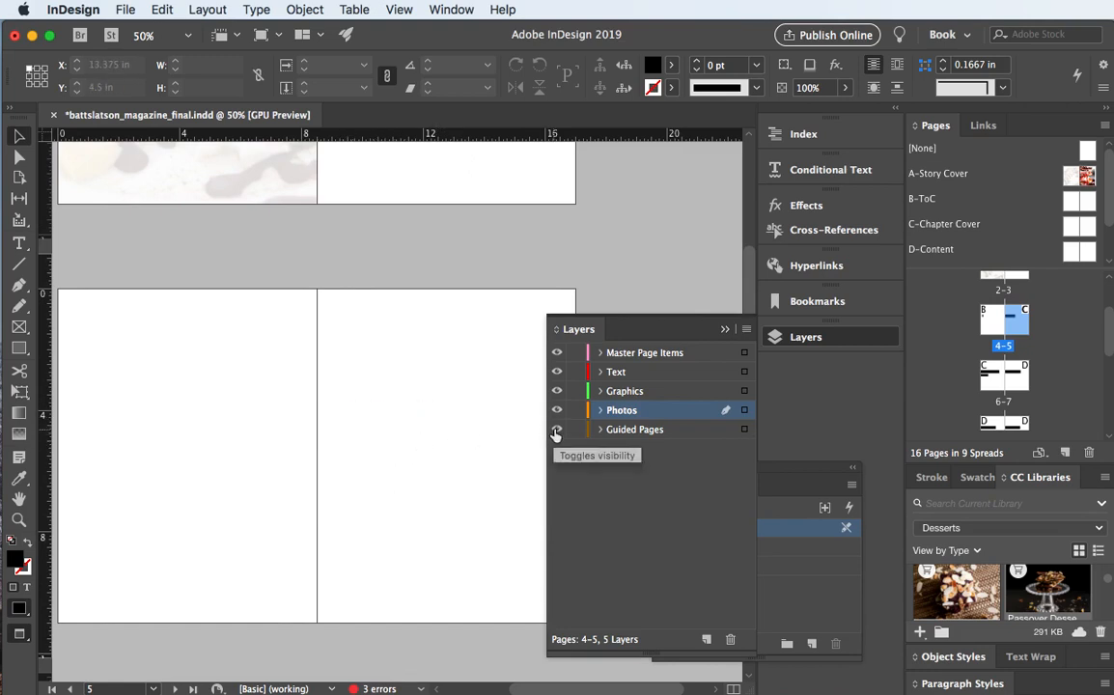
{"action": "left_click", "coordinate": [726, 330]}
- Show the guides and open the right-hand page of the C-Chapter Cover master for editing
{"action": "scroll", "coordinate": [449, 417], "scroll_direction": "up", "scroll_amount": 2}
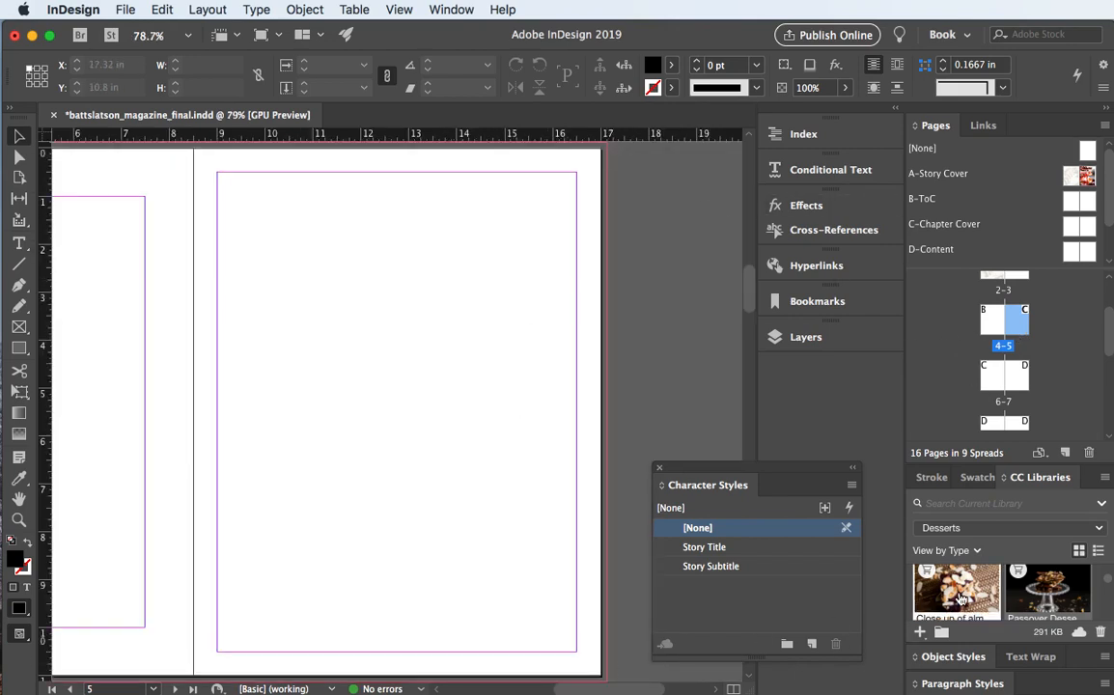
{"action": "mouse_move", "coordinate": [962, 599]}
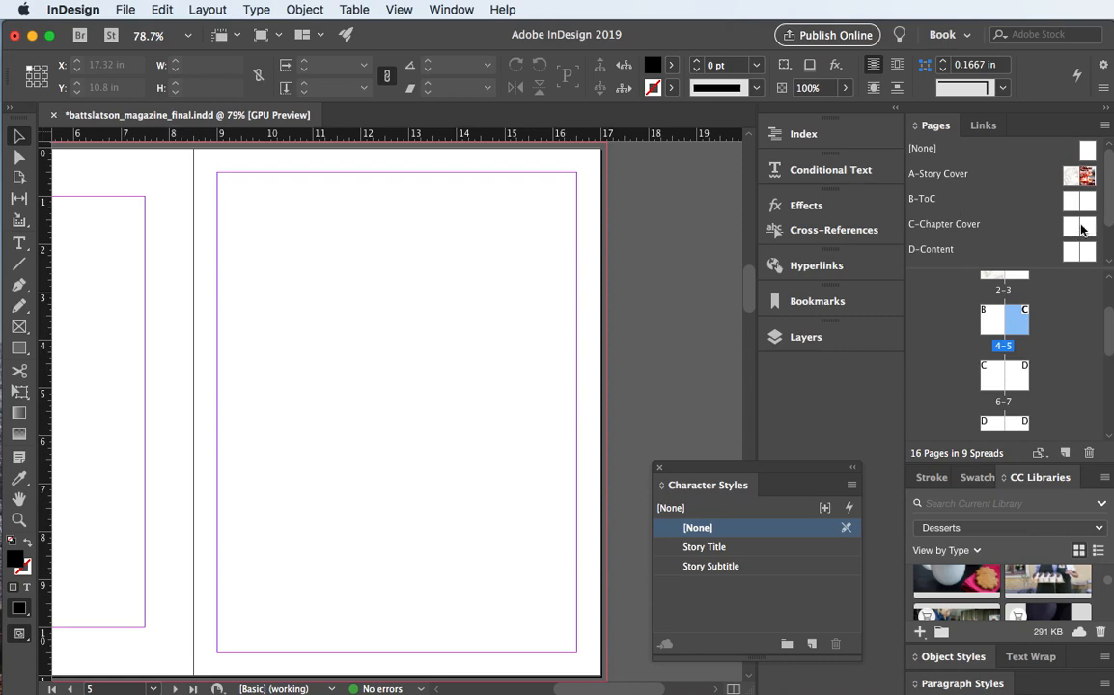
{"action": "scroll", "coordinate": [1059, 222], "scroll_direction": "down", "scroll_amount": 2}
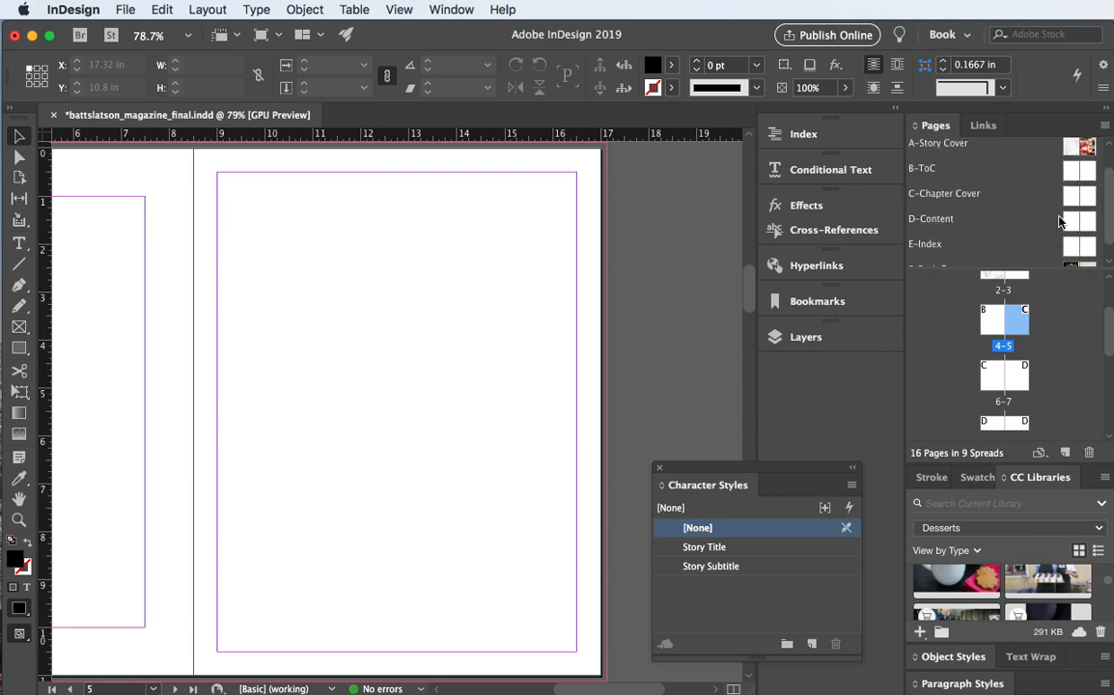
{"action": "double_click", "coordinate": [1086, 200]}
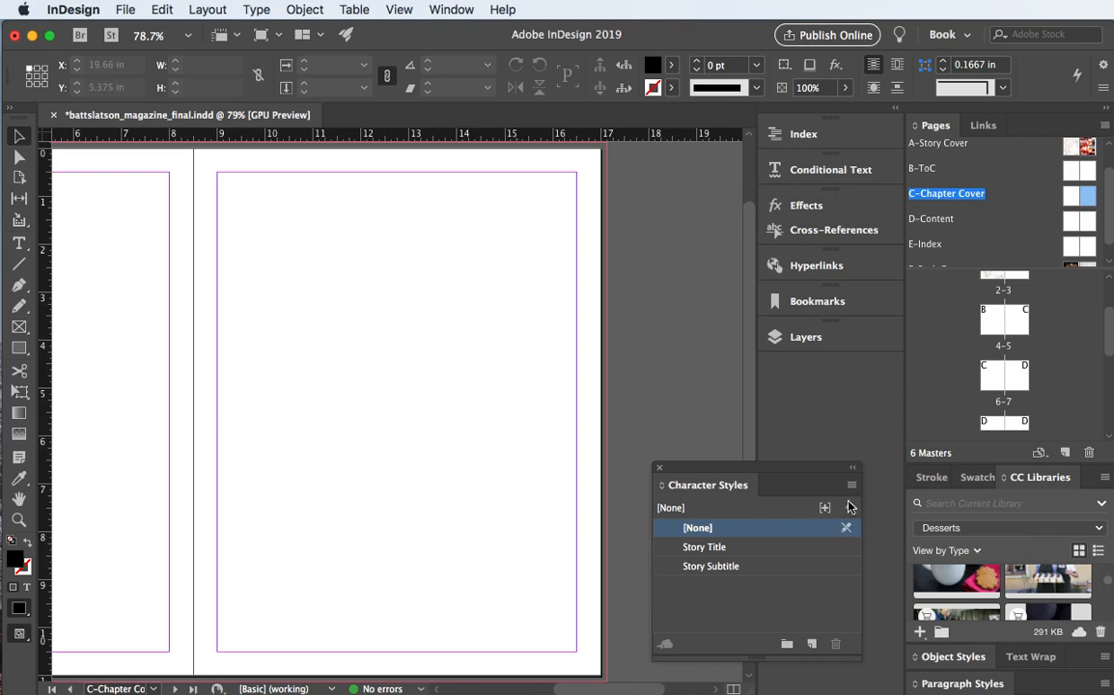
- Browse the photos in the Desserts library for an image suited to the chapter cover
{"action": "scroll", "coordinate": [997, 589], "scroll_direction": "down", "scroll_amount": 3}
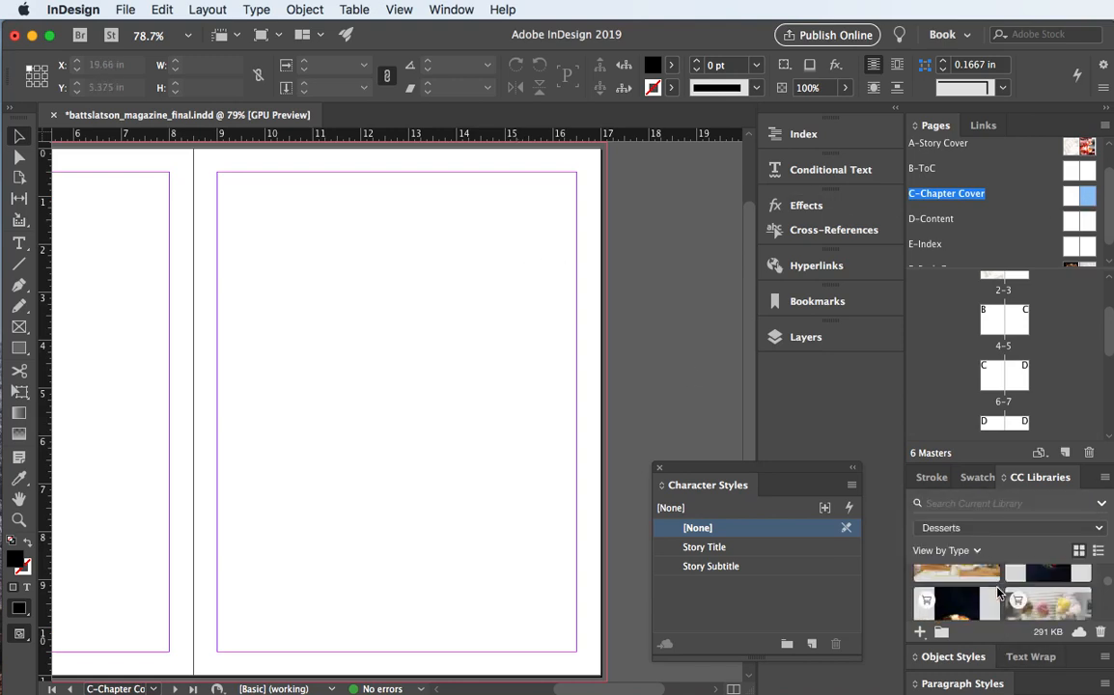
{"action": "scroll", "coordinate": [999, 593], "scroll_direction": "up", "scroll_amount": 2}
{"action": "scroll", "coordinate": [999, 593], "scroll_direction": "down", "scroll_amount": 3}
{"action": "scroll", "coordinate": [999, 593], "scroll_direction": "down", "scroll_amount": 3}
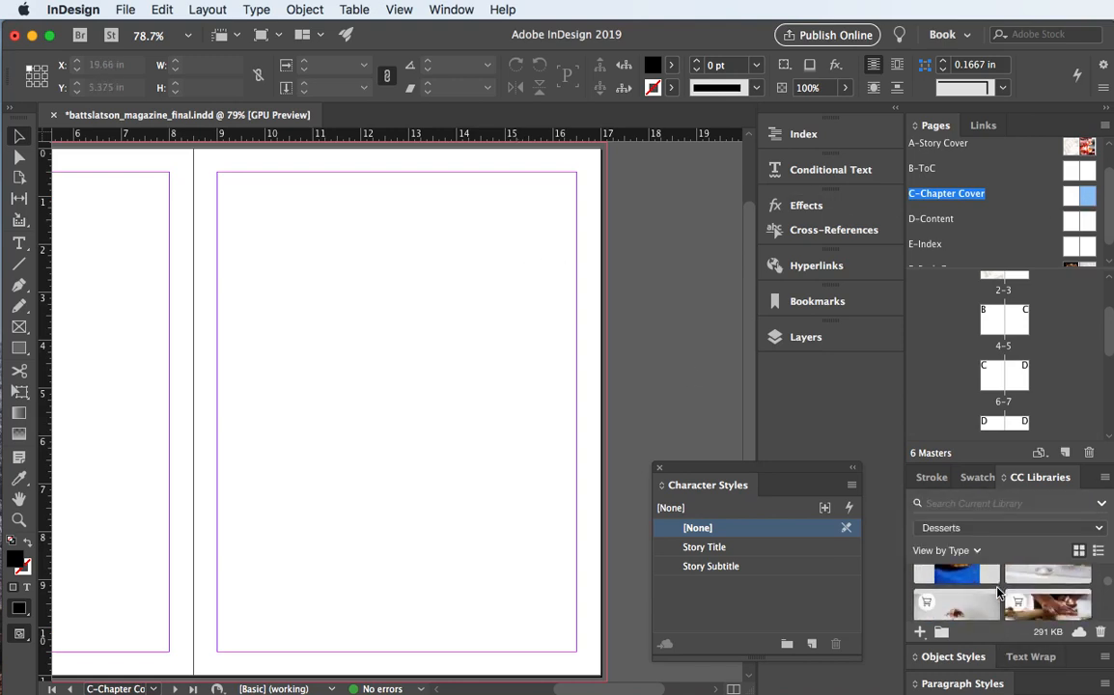
{"action": "scroll", "coordinate": [1000, 593], "scroll_direction": "up", "scroll_amount": 1}
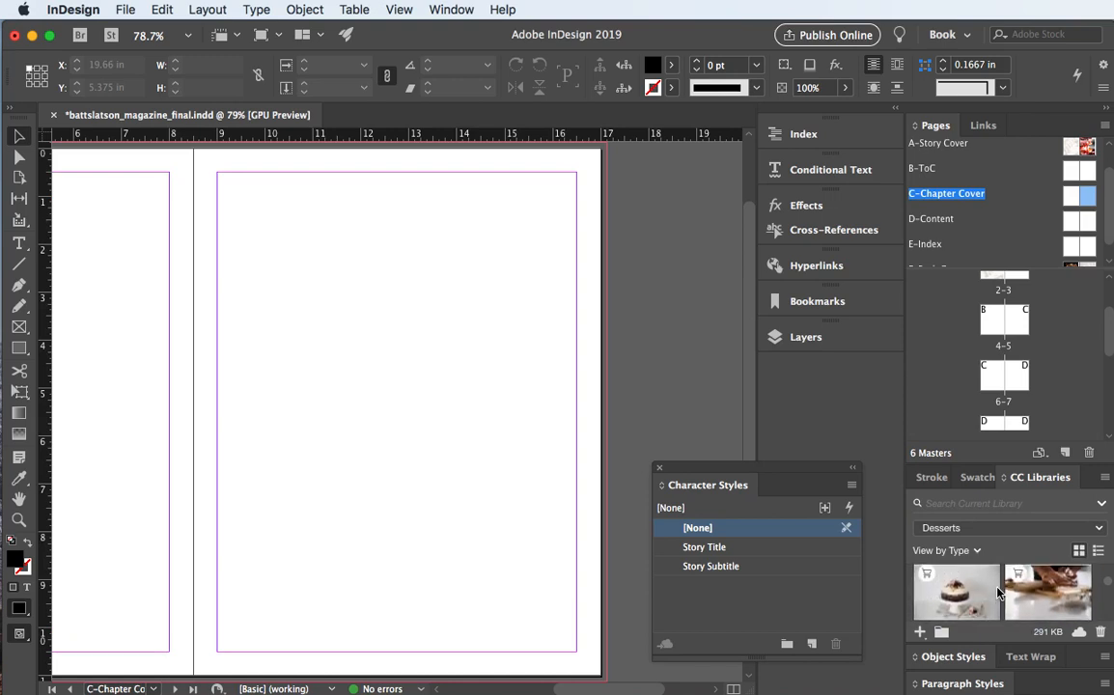
{"action": "scroll", "coordinate": [999, 592], "scroll_direction": "down", "scroll_amount": 2}
{"action": "scroll", "coordinate": [1000, 593], "scroll_direction": "down", "scroll_amount": 2}
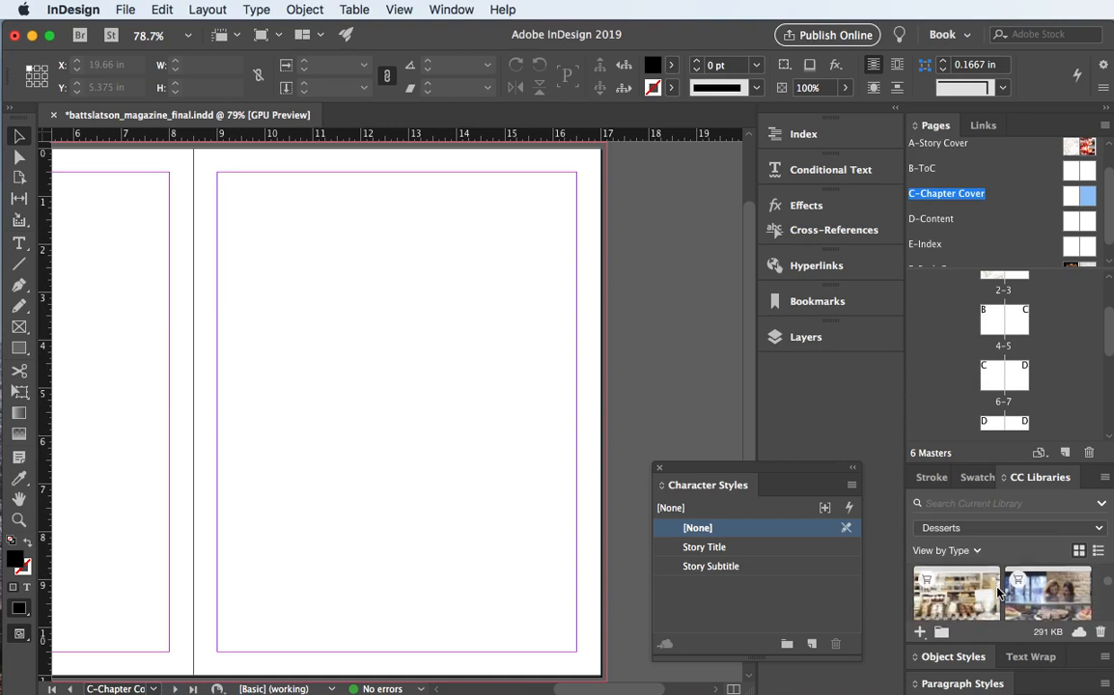
{"action": "scroll", "coordinate": [999, 593], "scroll_direction": "down", "scroll_amount": 3}
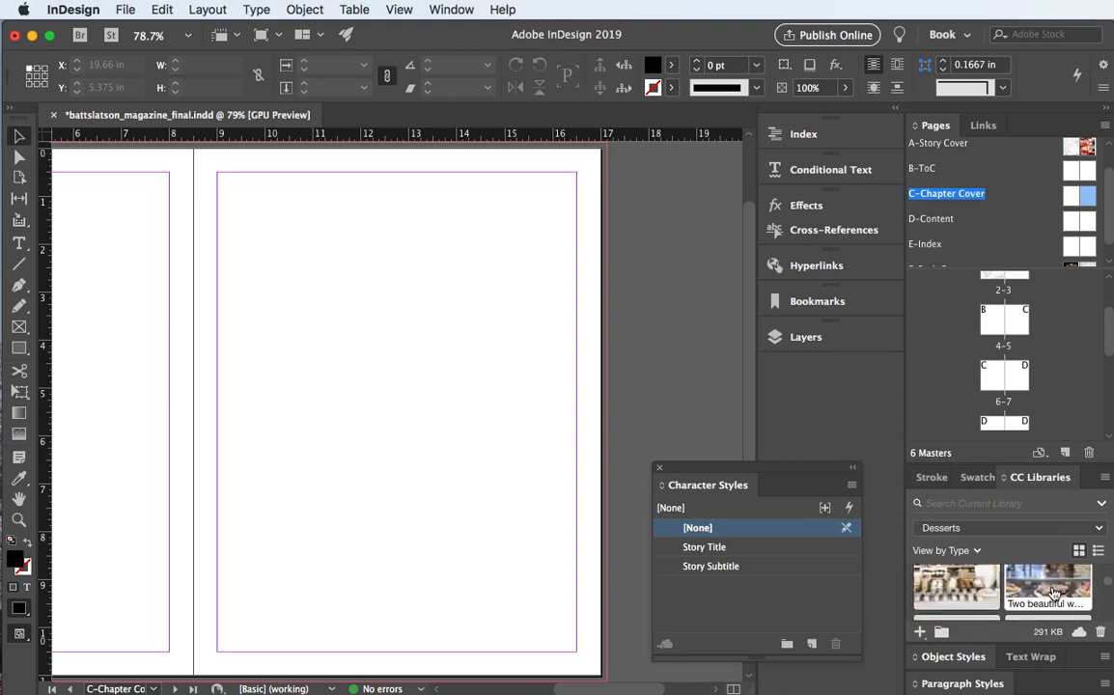
{"action": "mouse_move", "coordinate": [1053, 593]}
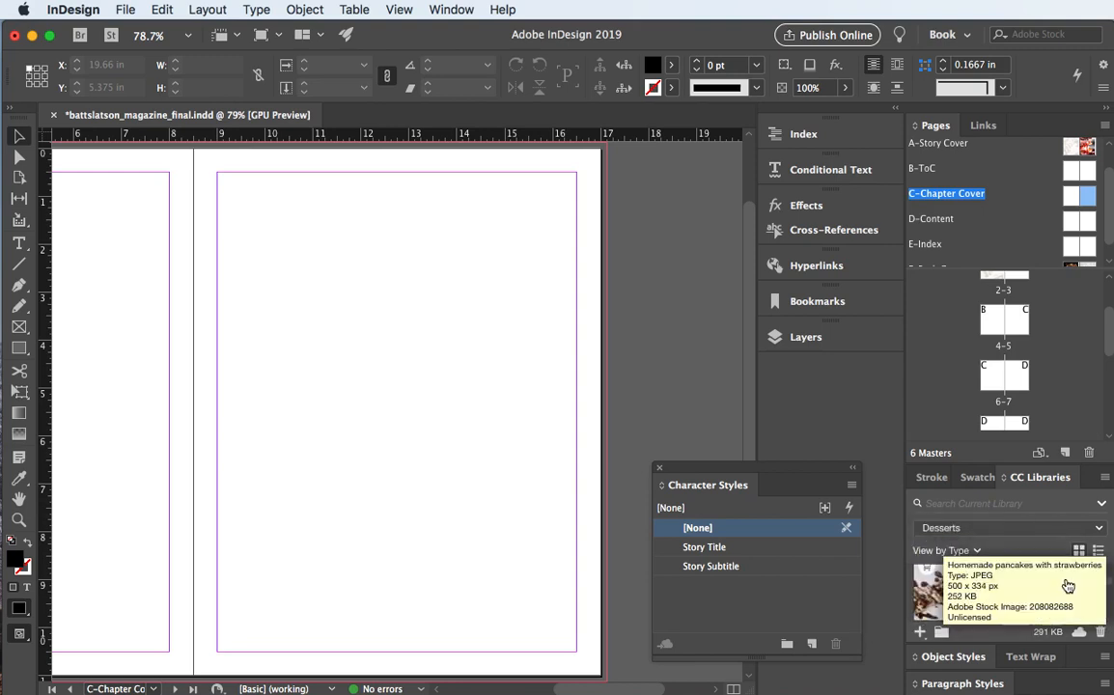
{"action": "scroll", "coordinate": [1064, 585], "scroll_direction": "down", "scroll_amount": 2}
{"action": "scroll", "coordinate": [1065, 584], "scroll_direction": "down", "scroll_amount": 3}
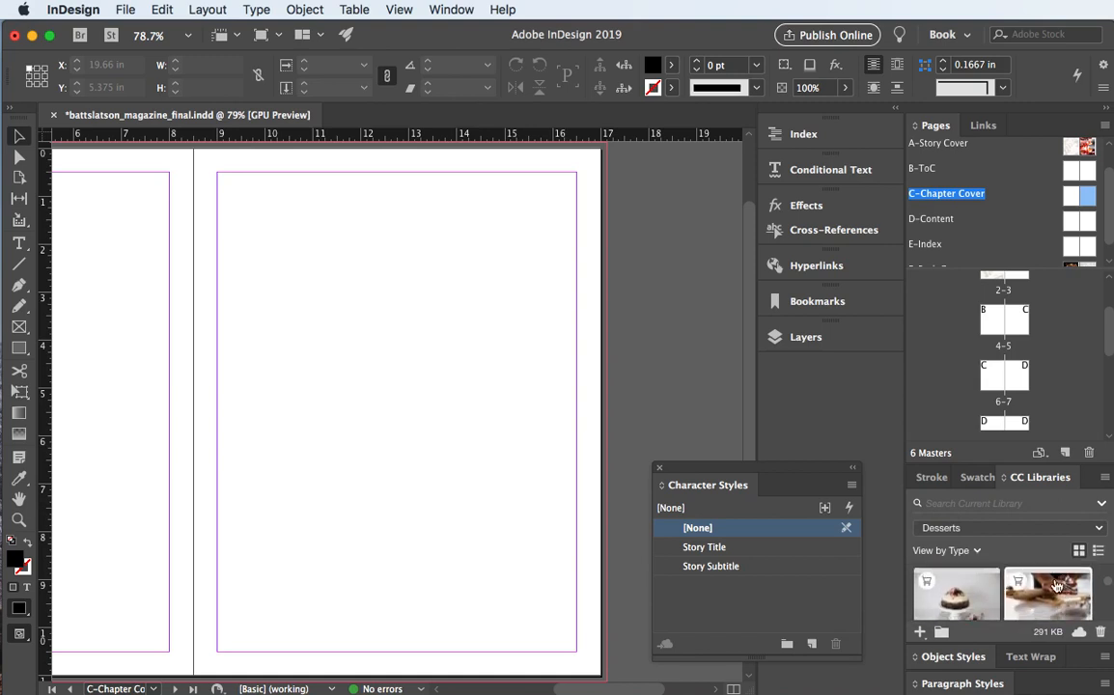
- Place the sponge cake photo from the page's upper inner bleed corner, about 16.87 in wide and 11.25 in high
{"action": "left_click_drag", "start_coordinate": [935, 600], "coordinate": [288, 257]}
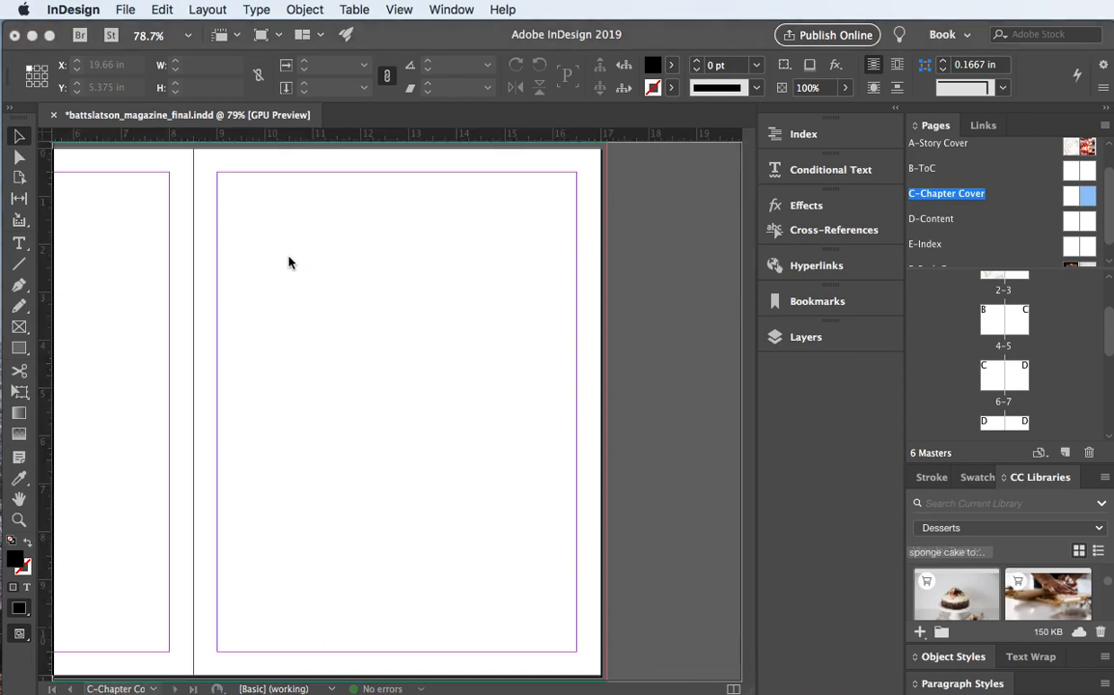
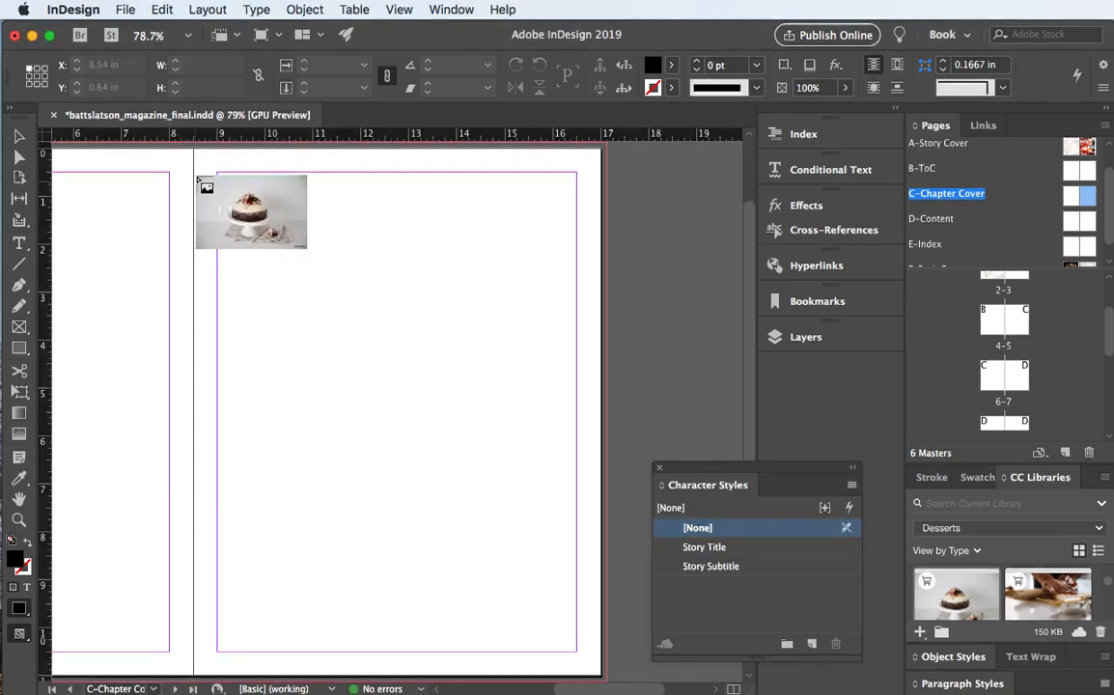
{"action": "left_click_drag", "start_coordinate": [190, 152], "coordinate": [205, 160]}
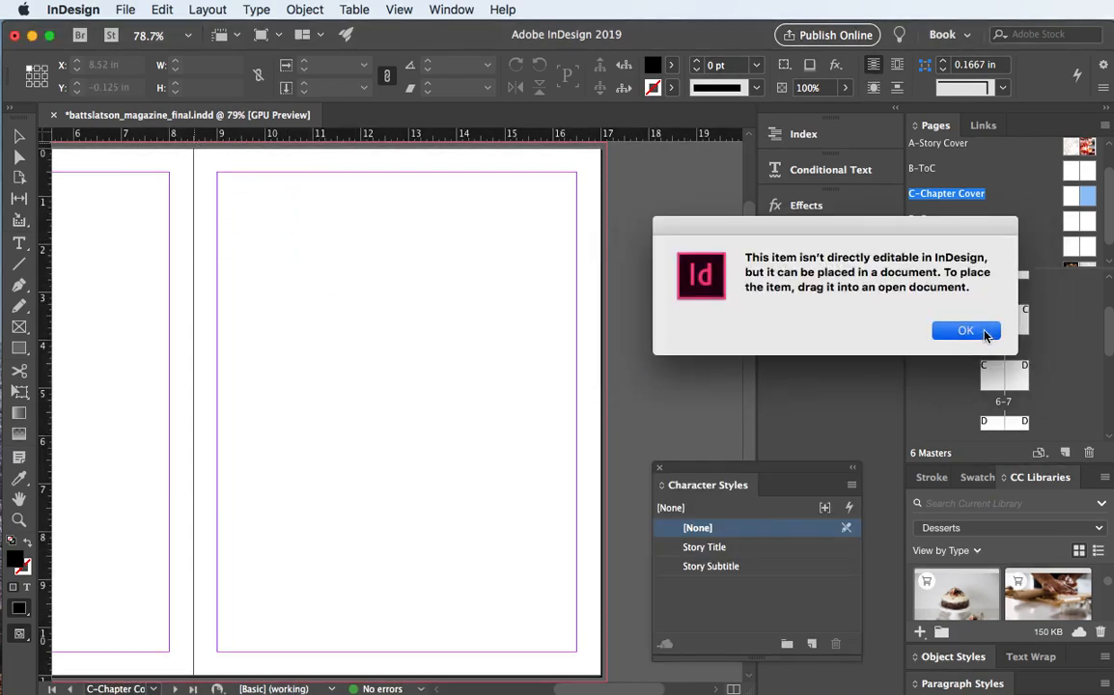
{"action": "left_click", "coordinate": [965, 330]}
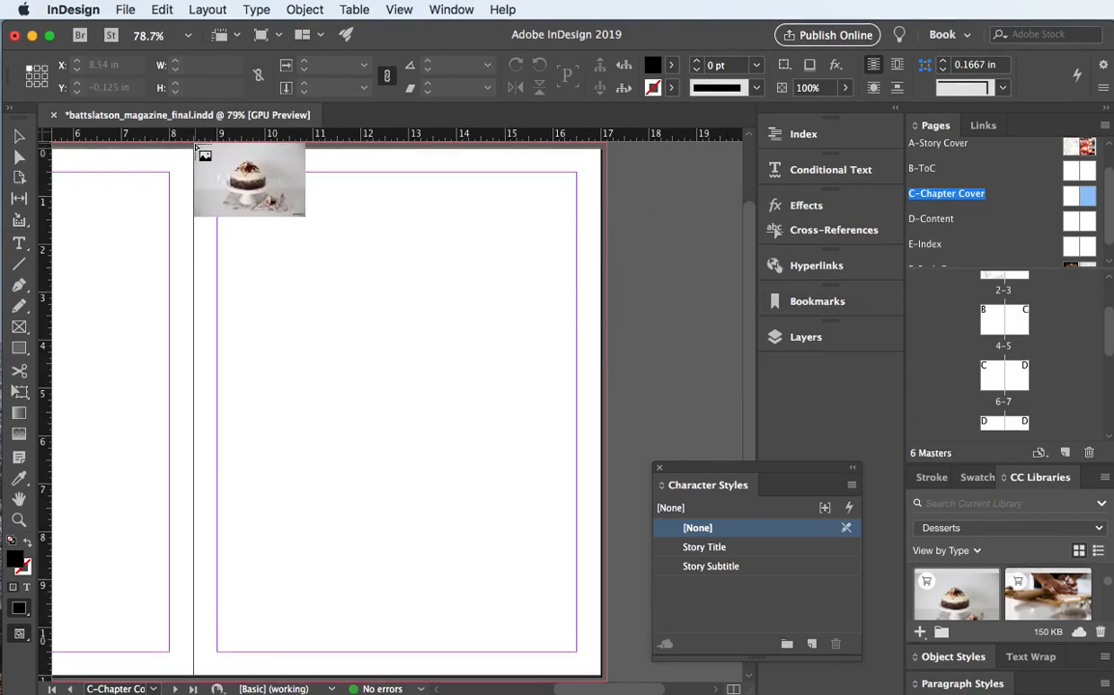
{"action": "left_click_drag", "start_coordinate": [194, 147], "coordinate": [647, 684]}
{"action": "left_click_drag", "start_coordinate": [627, 659], "coordinate": [599, 634]}
{"action": "scroll", "coordinate": [515, 450], "scroll_direction": "right", "scroll_amount": 5}
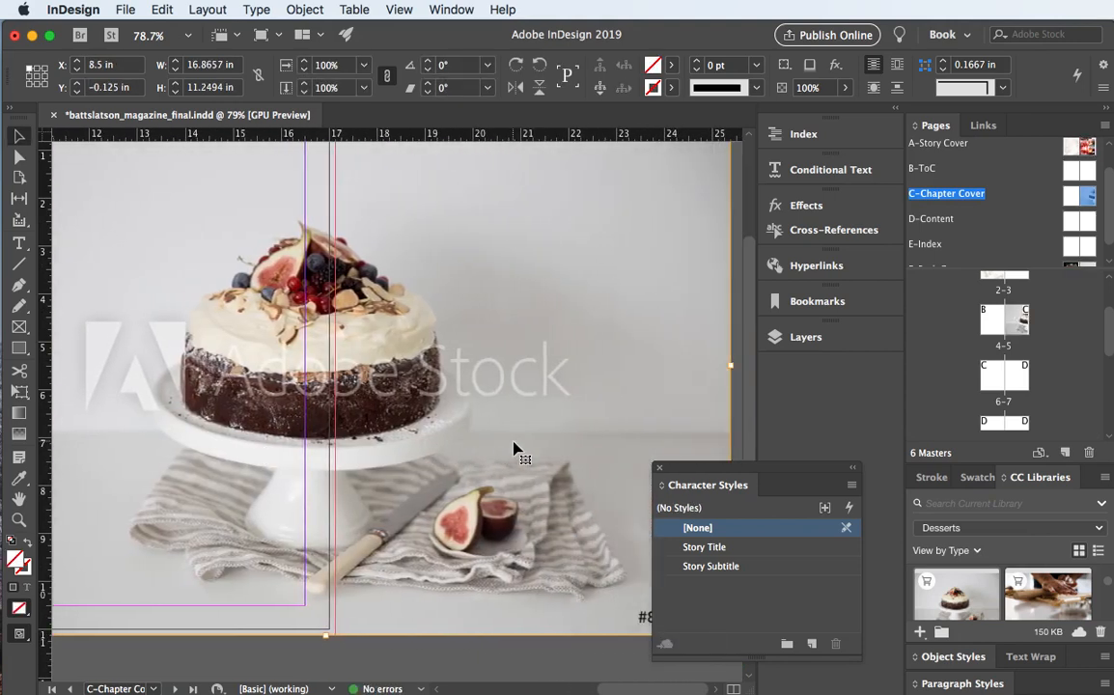
- Narrow the cake photo's frame to 8.625 in at the outer bleed, refit the image to fill it, and deselect it
{"action": "left_click_drag", "start_coordinate": [730, 366], "coordinate": [338, 360]}
{"action": "scroll", "coordinate": [194, 455], "scroll_direction": "left", "scroll_amount": 10}
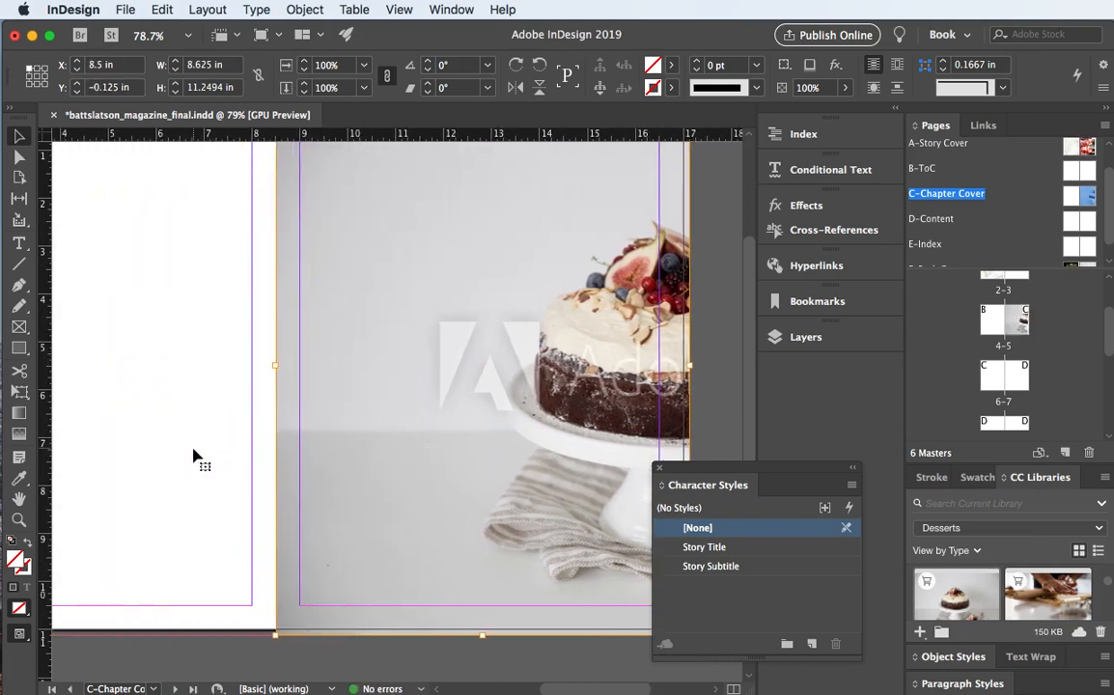
{"action": "scroll", "coordinate": [194, 459], "scroll_direction": "right", "scroll_amount": 4}
{"action": "right_click", "coordinate": [319, 398]}
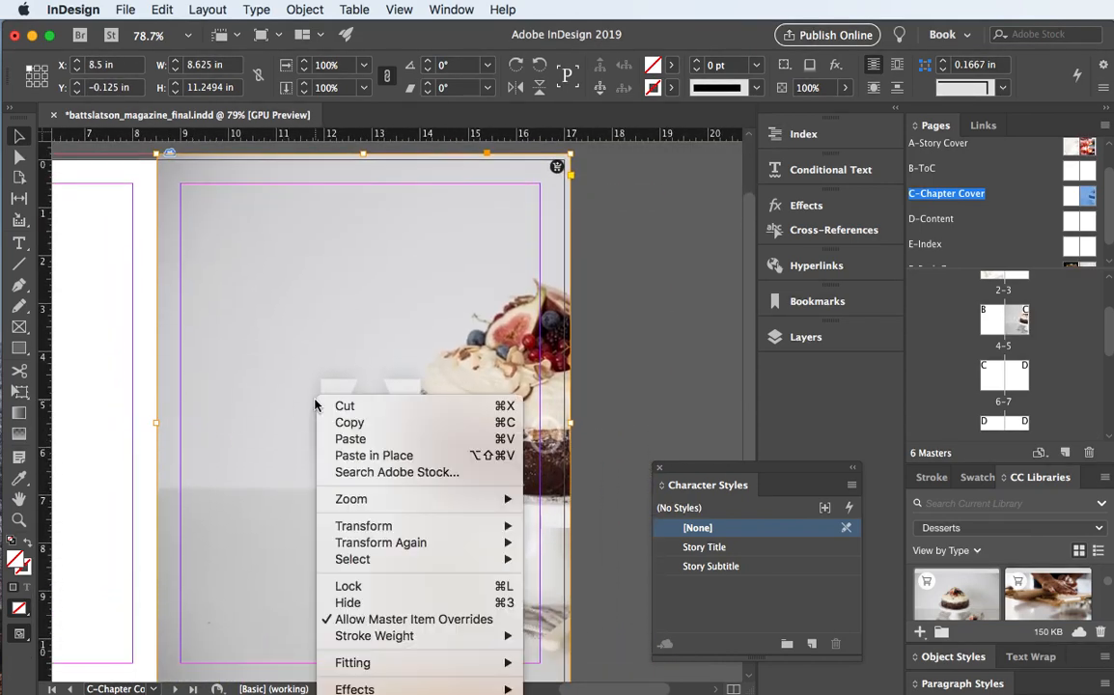
{"action": "mouse_move", "coordinate": [365, 664]}
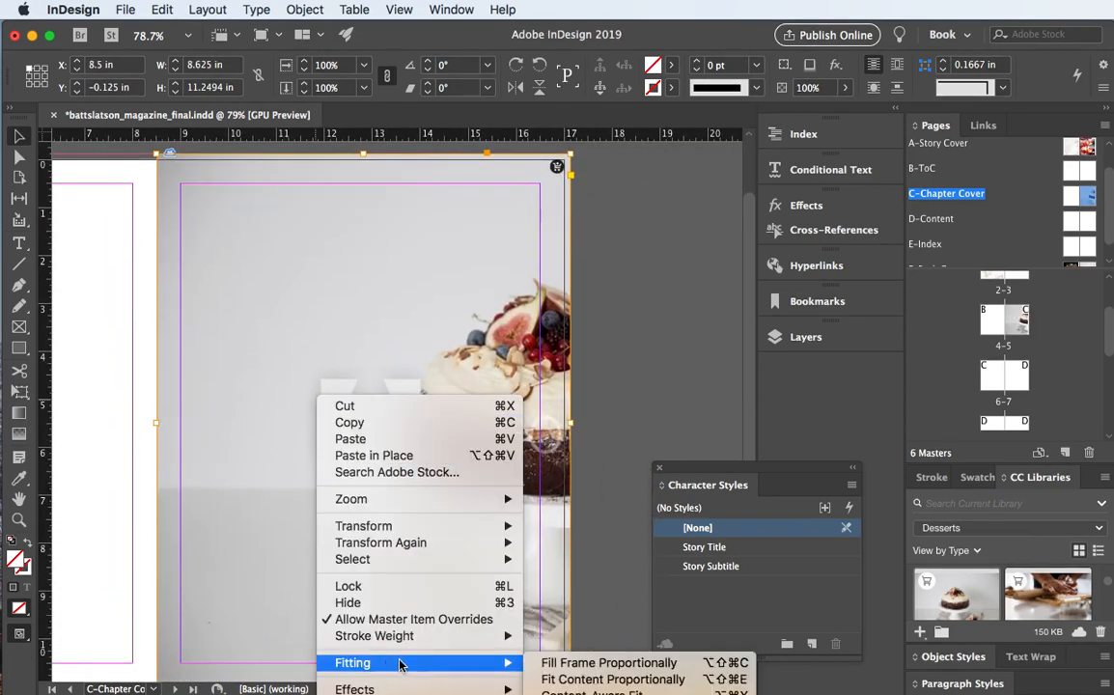
{"action": "left_click", "coordinate": [574, 680]}
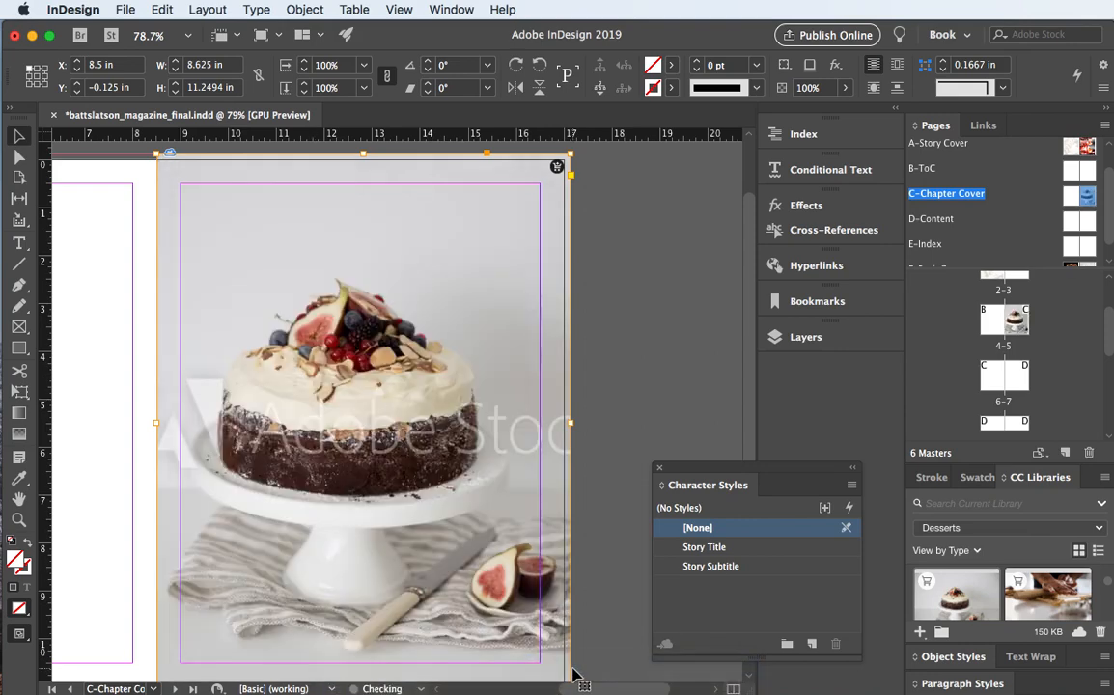
{"action": "left_click", "coordinate": [625, 306]}
- Make the Text layer the active layer for the C-Chapter Cover master
{"action": "scroll", "coordinate": [236, 373], "scroll_direction": "right", "scroll_amount": 2}
{"action": "scroll", "coordinate": [235, 374], "scroll_direction": "down", "scroll_amount": 3}
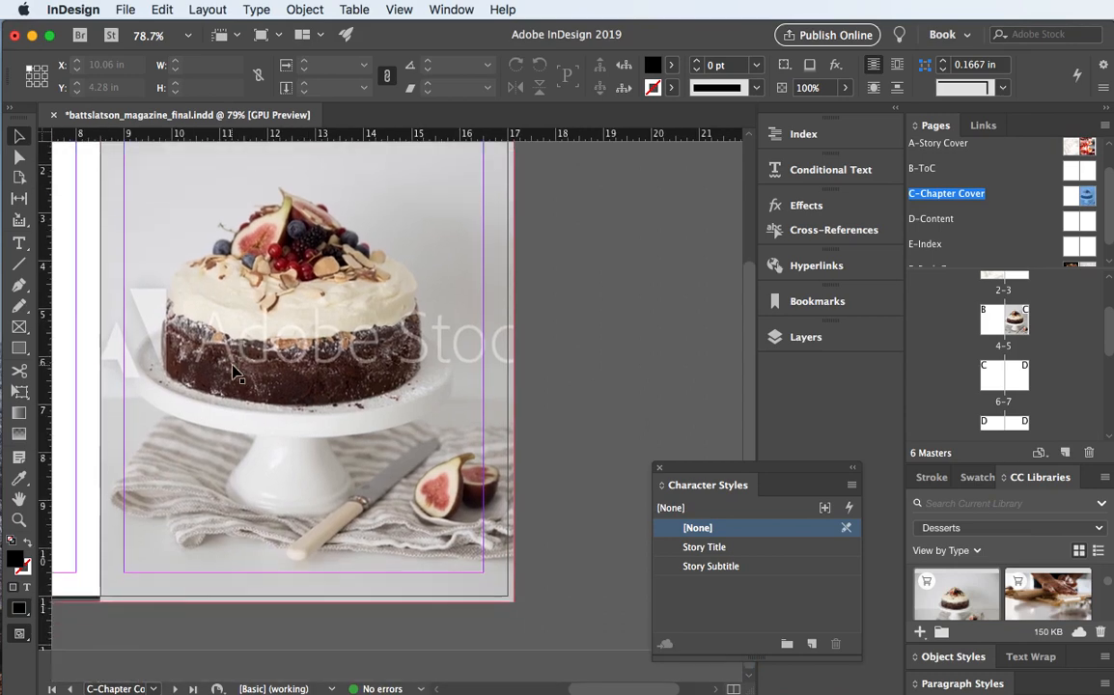
{"action": "scroll", "coordinate": [234, 374], "scroll_direction": "up", "scroll_amount": 5}
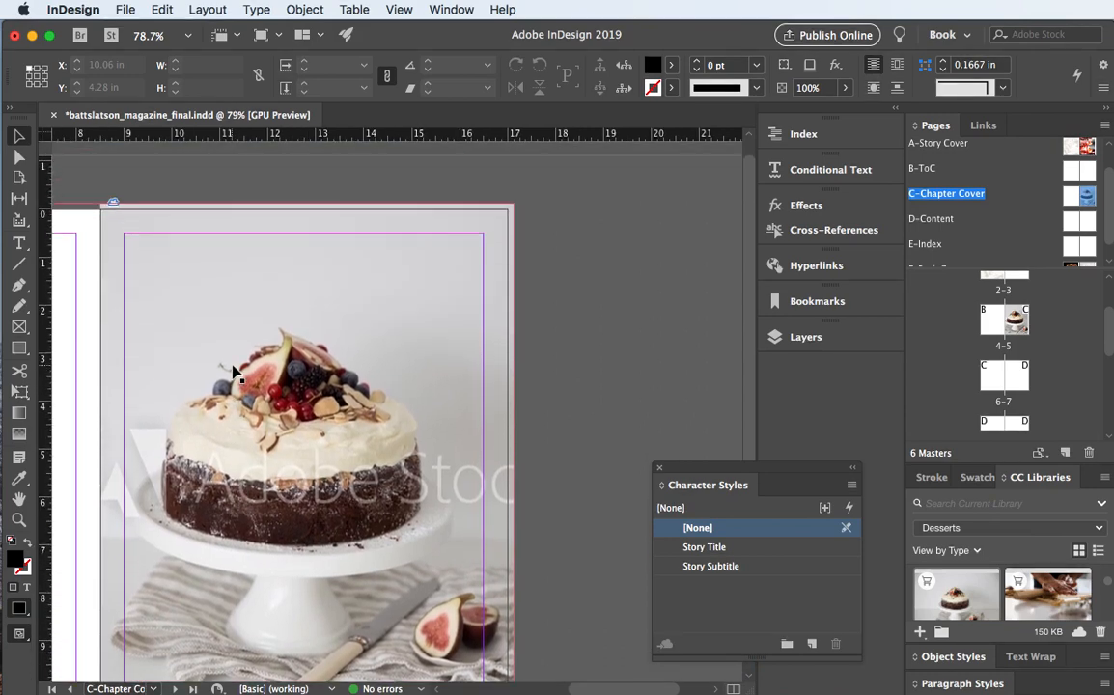
{"action": "scroll", "coordinate": [170, 365], "scroll_direction": "down", "scroll_amount": 4}
{"action": "scroll", "coordinate": [170, 365], "scroll_direction": "left", "scroll_amount": 1}
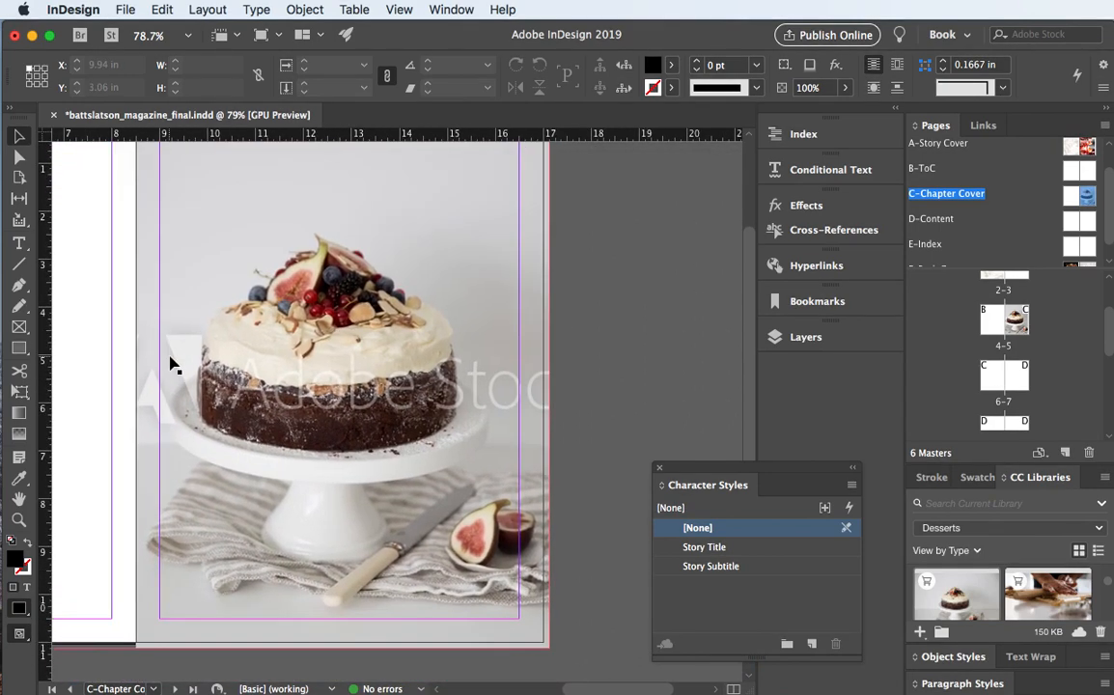
{"action": "scroll", "coordinate": [190, 365], "scroll_direction": "up", "scroll_amount": 5}
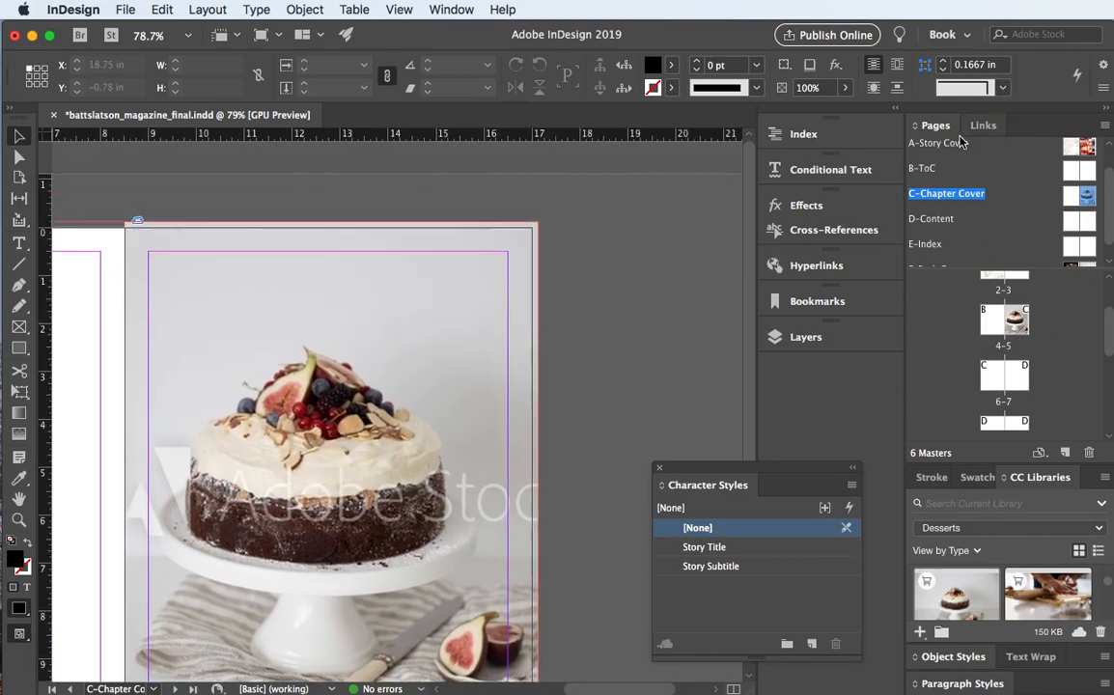
{"action": "left_click", "coordinate": [836, 338]}
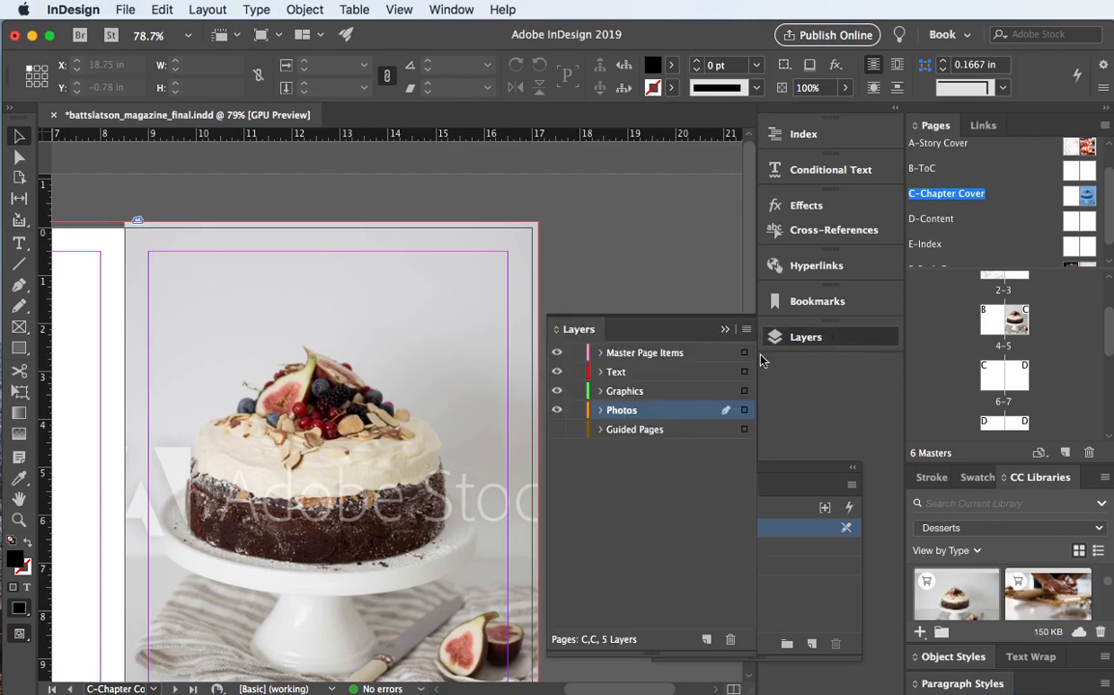
{"action": "left_click", "coordinate": [615, 375]}
{"action": "left_click", "coordinate": [724, 329]}
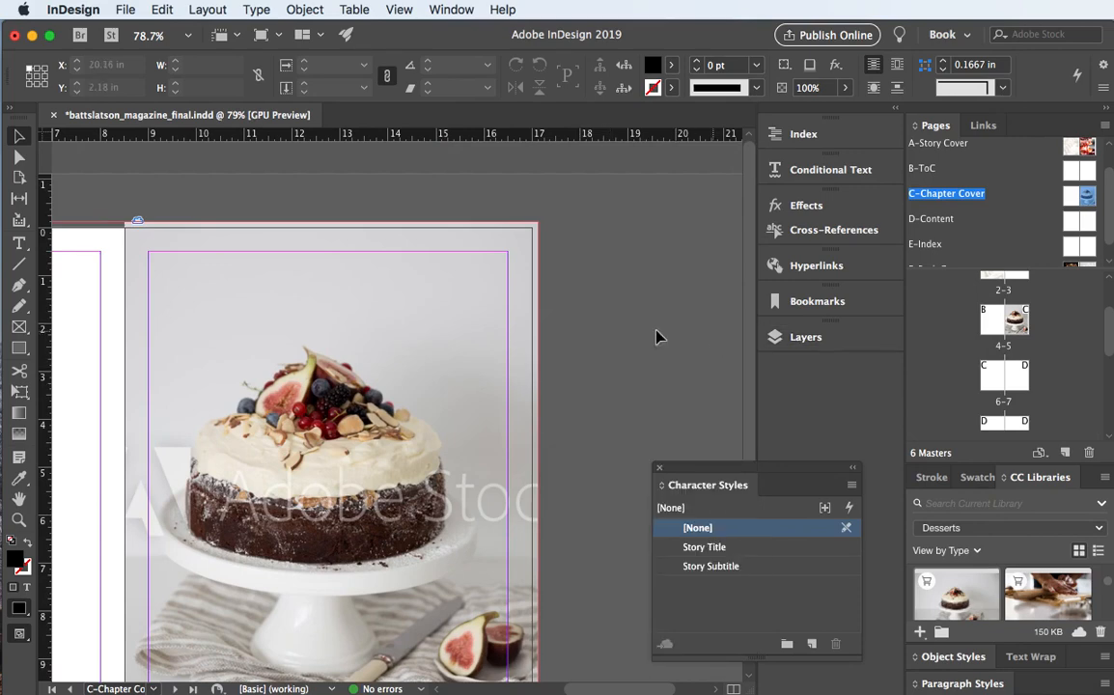
- Draw a text frame about 7.5 by 1.8 in across the page's upper margin area and enter the title "Beautiful Desserts"
{"action": "left_click", "coordinate": [18, 241]}
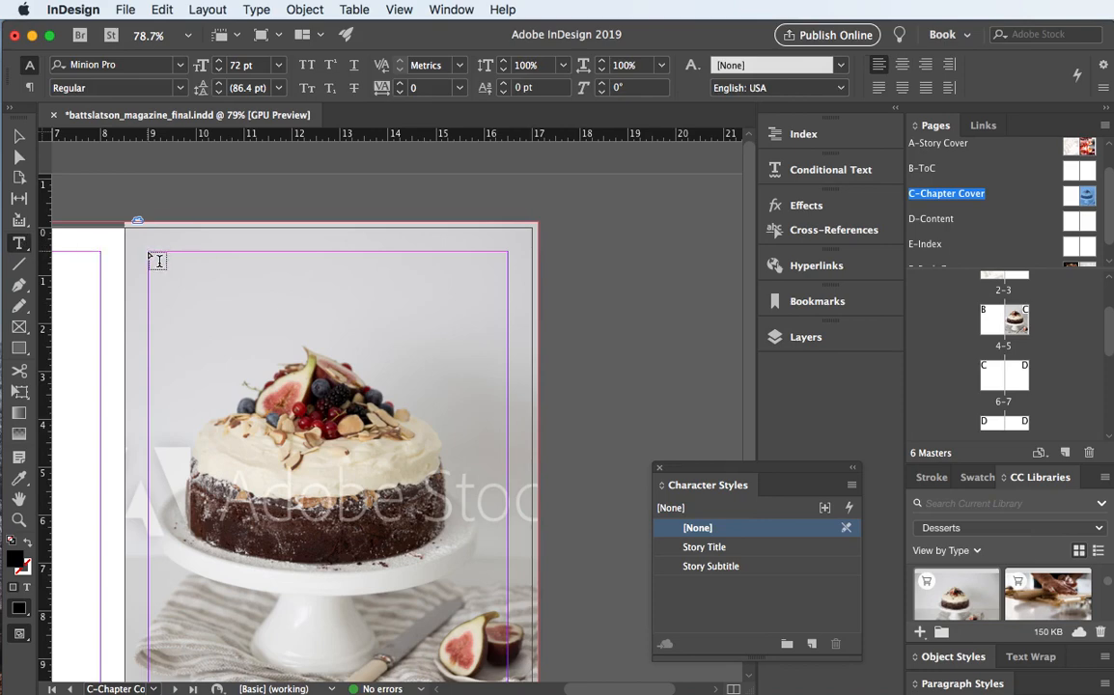
{"action": "left_click_drag", "start_coordinate": [148, 252], "coordinate": [508, 338]}
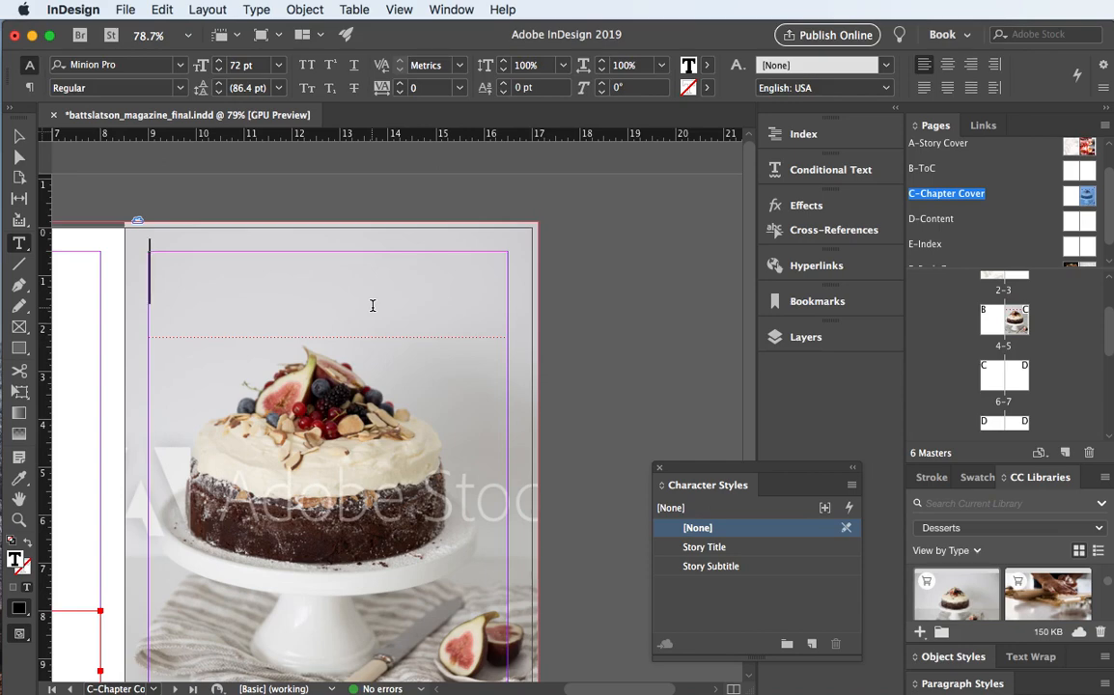
{"action": "type", "text": "D"}
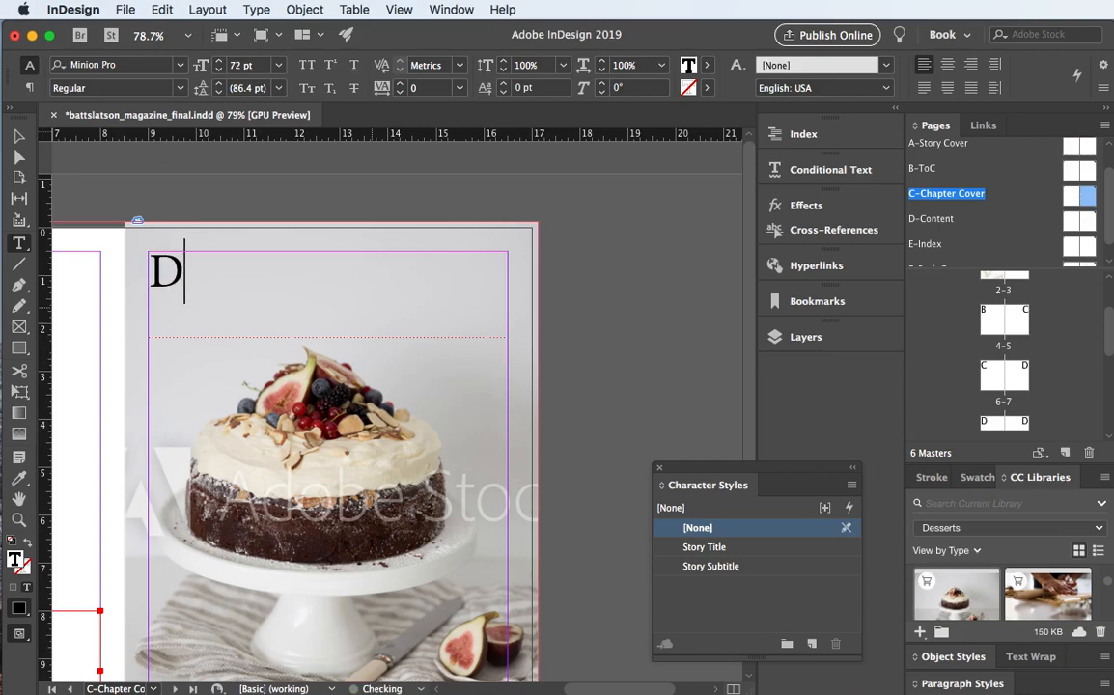
{"action": "type", "text": "esserts"}
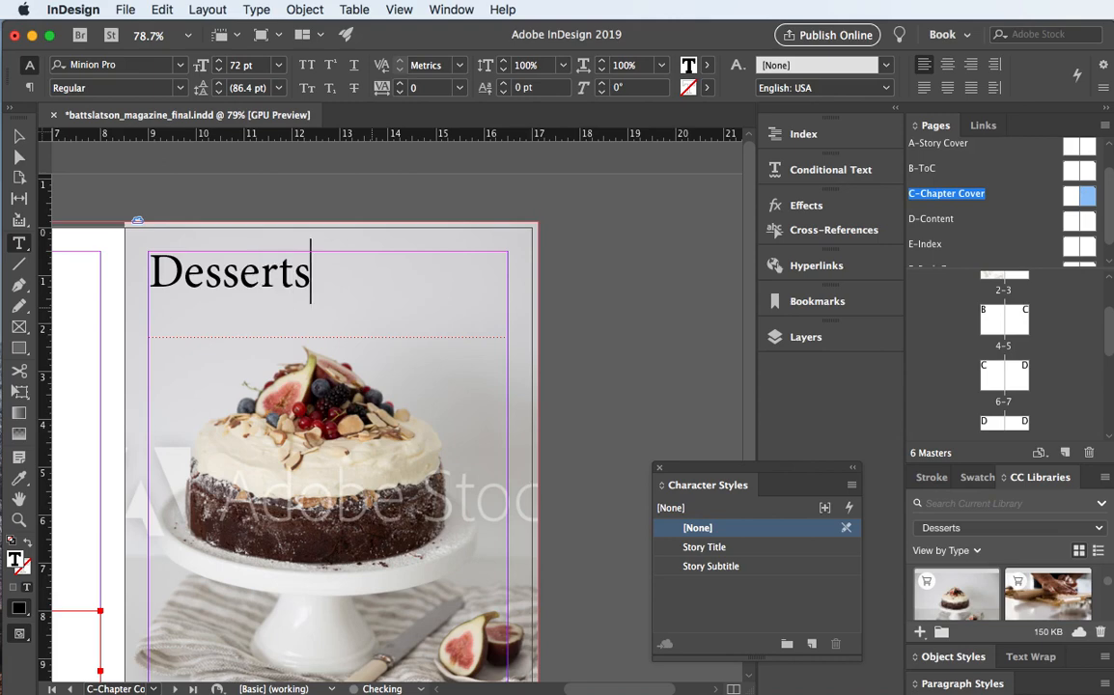
{"action": "left_click", "coordinate": [152, 272]}
{"action": "type", "text": "Bea"}
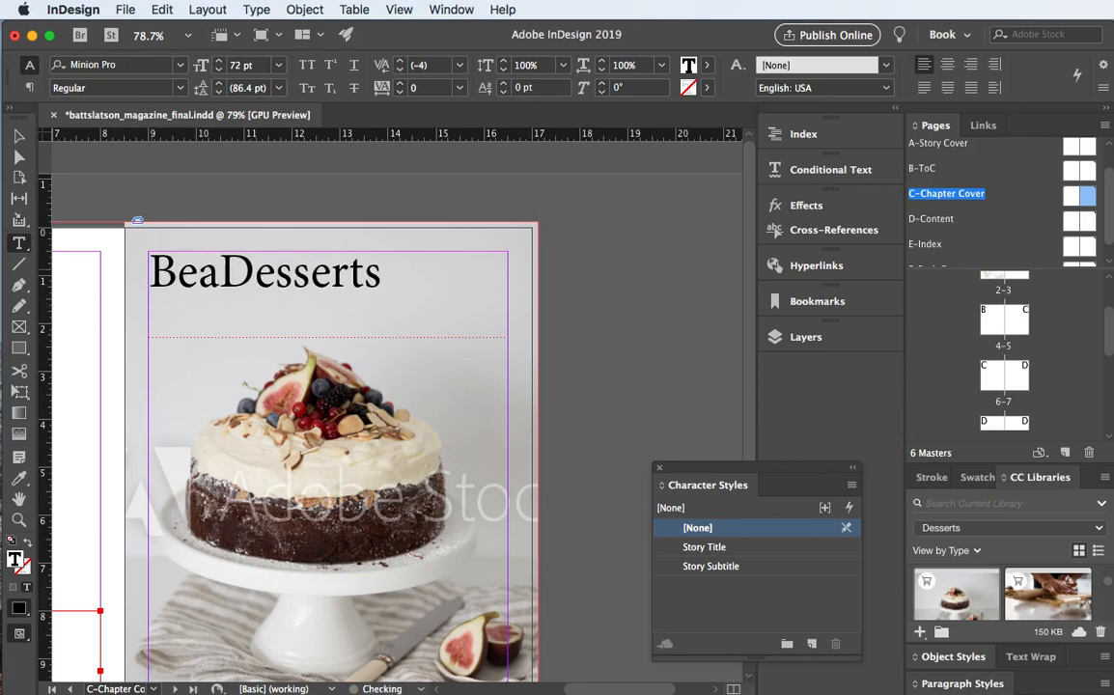
{"action": "type", "text": "utiful"}
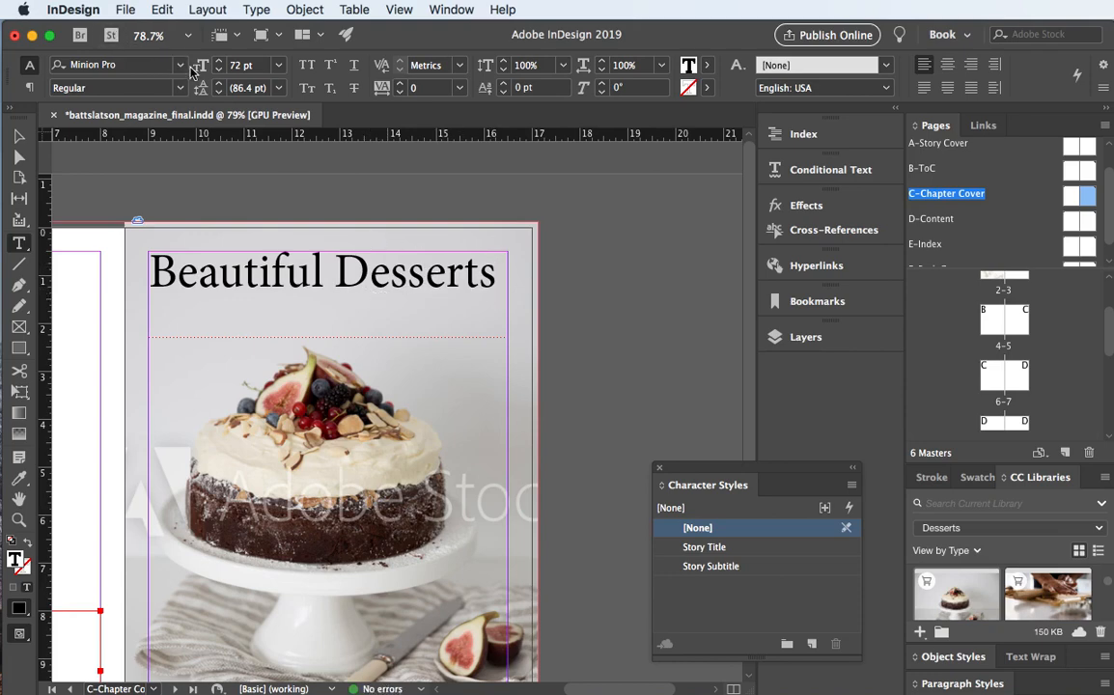
- Try a 48 pt type size in the title frame and undo the change
{"action": "left_click", "coordinate": [259, 65]}
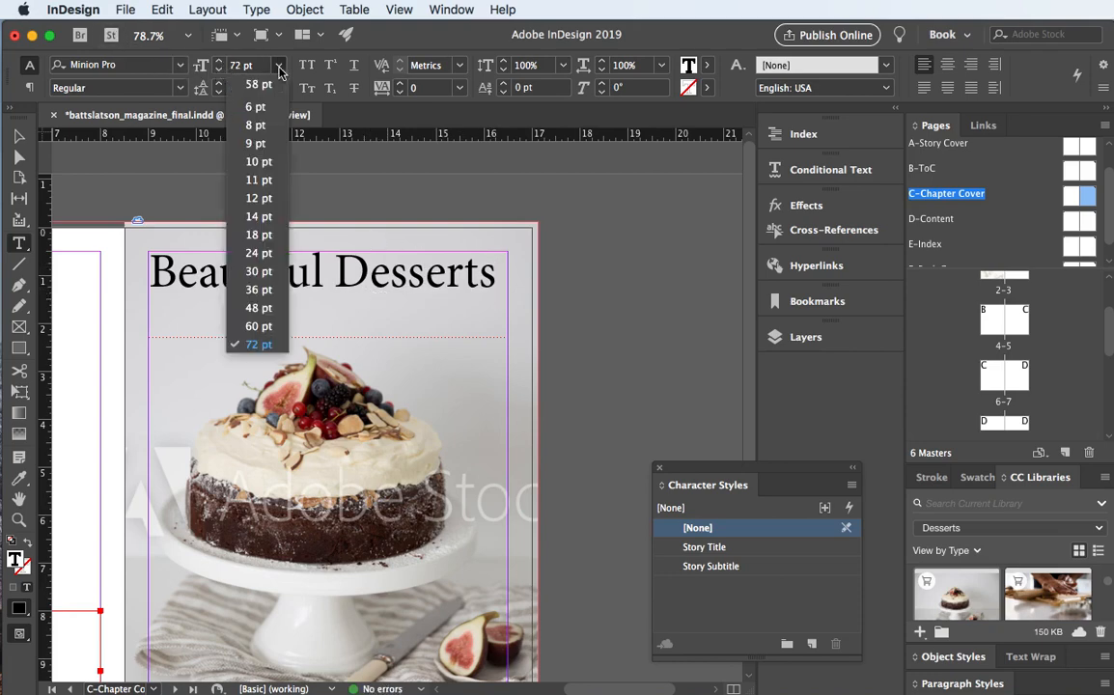
{"action": "left_click", "coordinate": [259, 308]}
{"action": "key", "text": "super+z"}
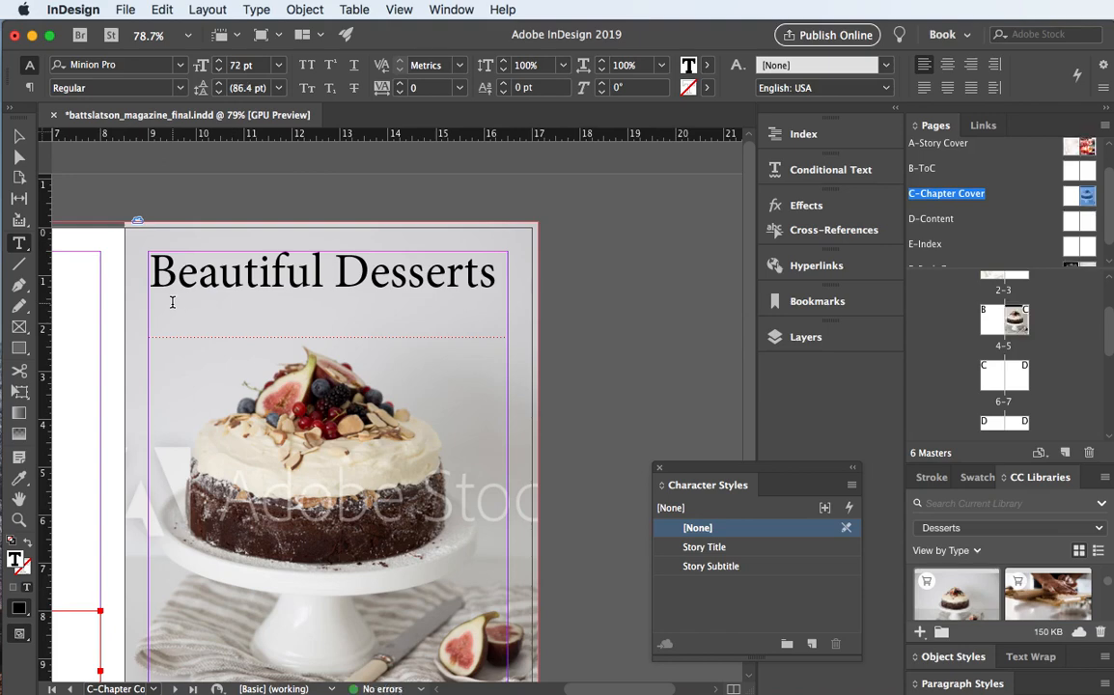
- Retype the end of the title so it reads "Beautiful Desserts", and select its text frame as an object
{"action": "key", "text": "BackSpace"}
{"action": "key", "text": "BackSpace"}
{"action": "key", "text": "BackSpace"}
{"action": "key", "text": "BackSpace"}
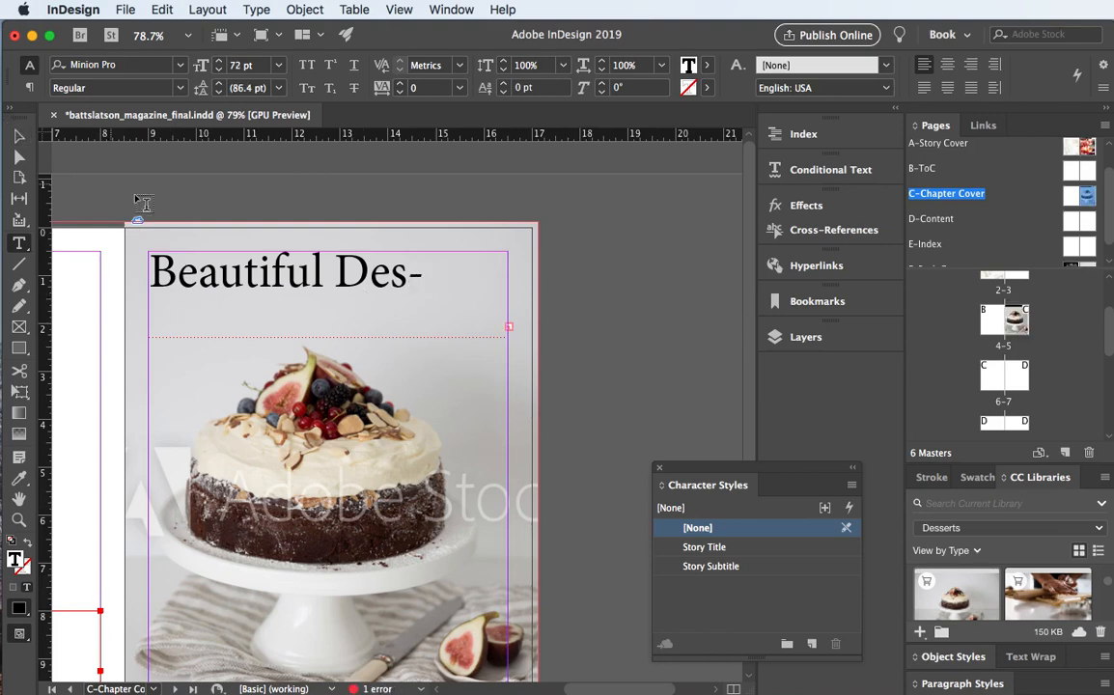
{"action": "type", "text": "sert"}
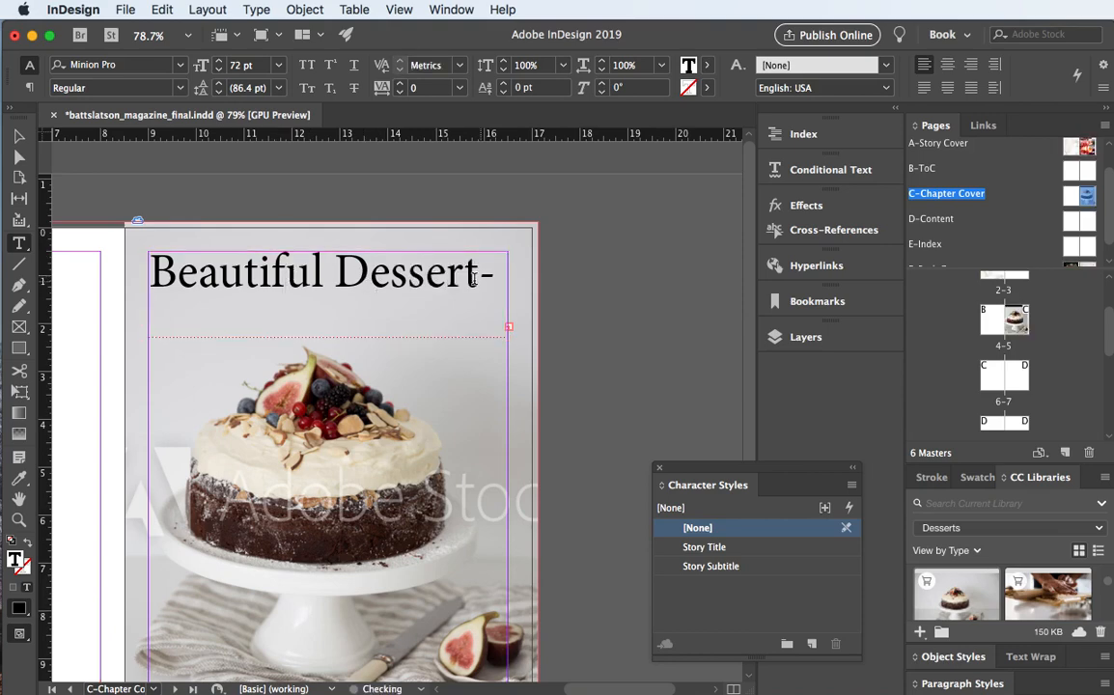
{"action": "left_click_drag", "start_coordinate": [469, 279], "coordinate": [505, 277]}
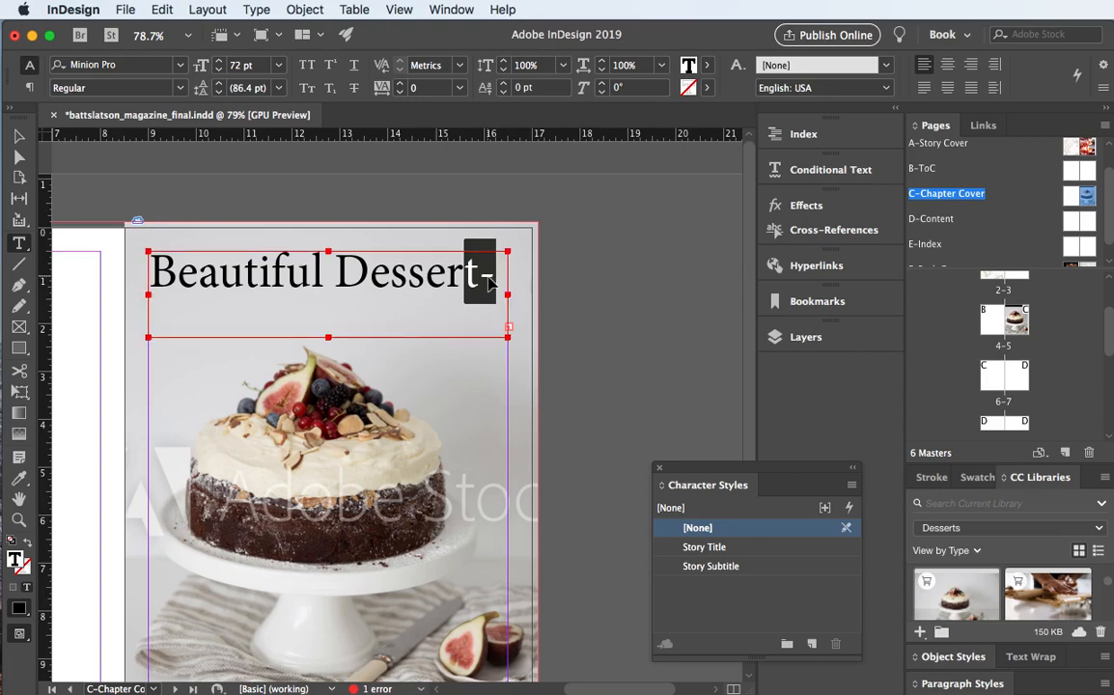
{"action": "type", "text": "ts"}
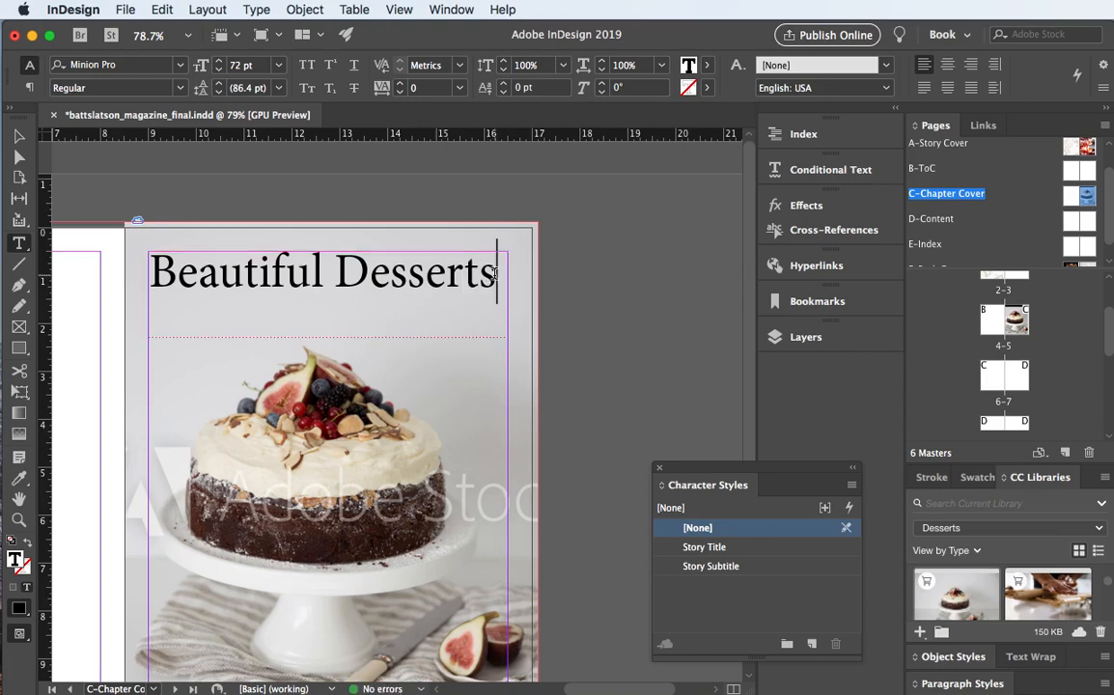
{"action": "left_click", "coordinate": [18, 136]}
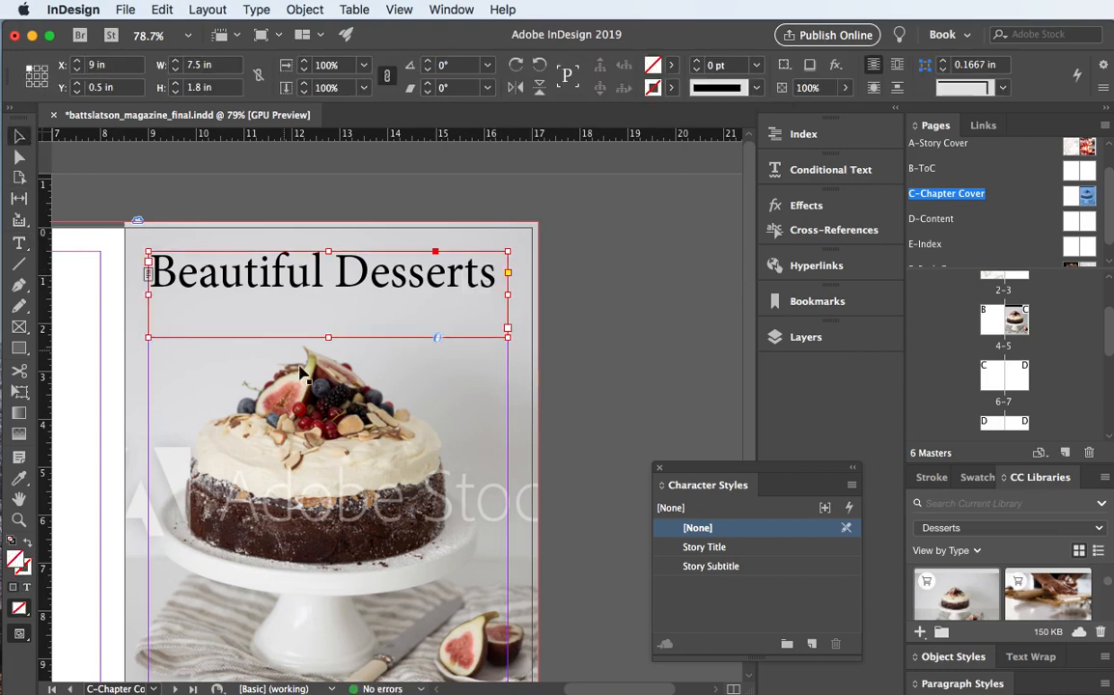
- Duplicate the title frame at 1.1 in tall directly below the title and set the copy's text to 36 pt
{"action": "left_click_drag", "start_coordinate": [326, 338], "coordinate": [278, 339]}
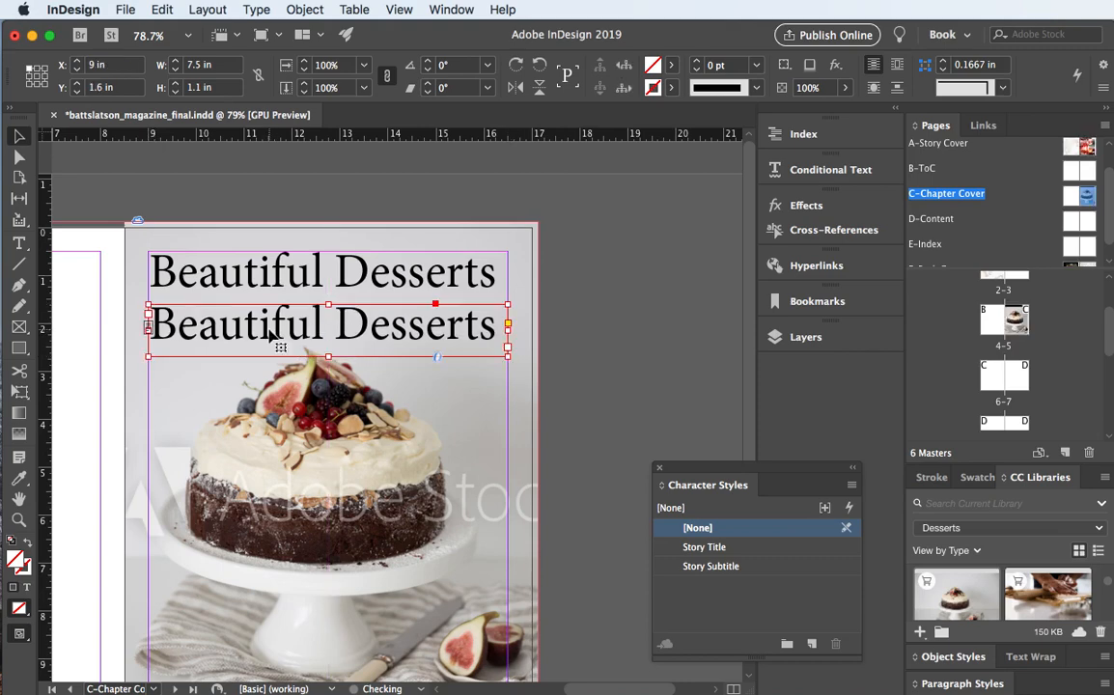
{"action": "triple_click", "coordinate": [273, 323]}
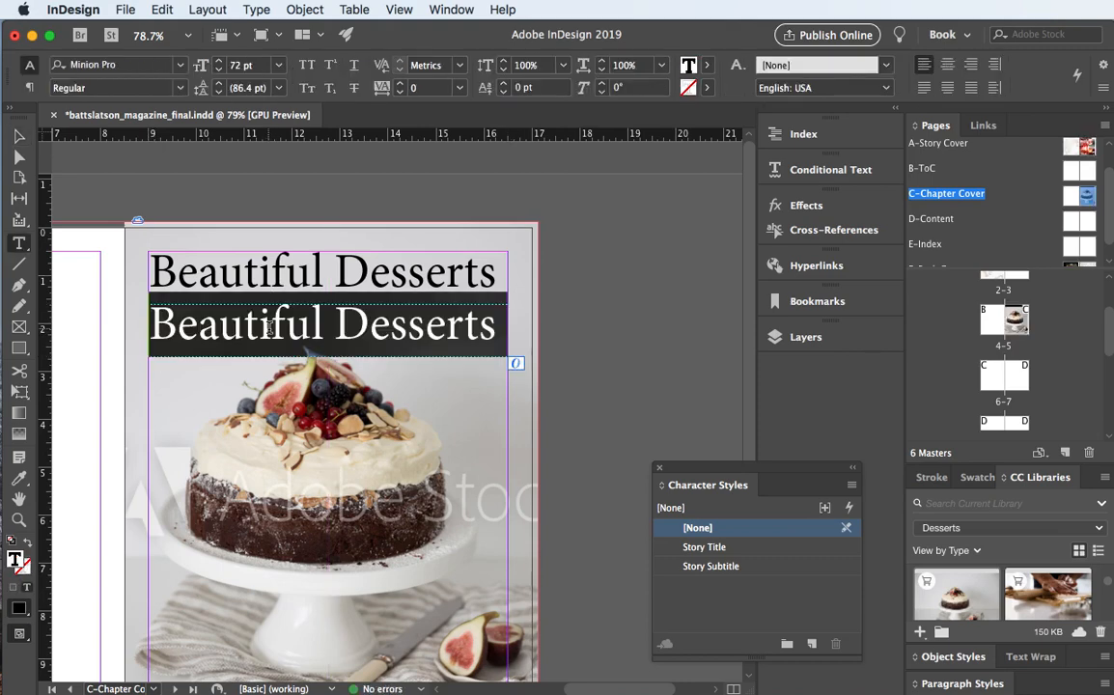
{"action": "left_click", "coordinate": [278, 65]}
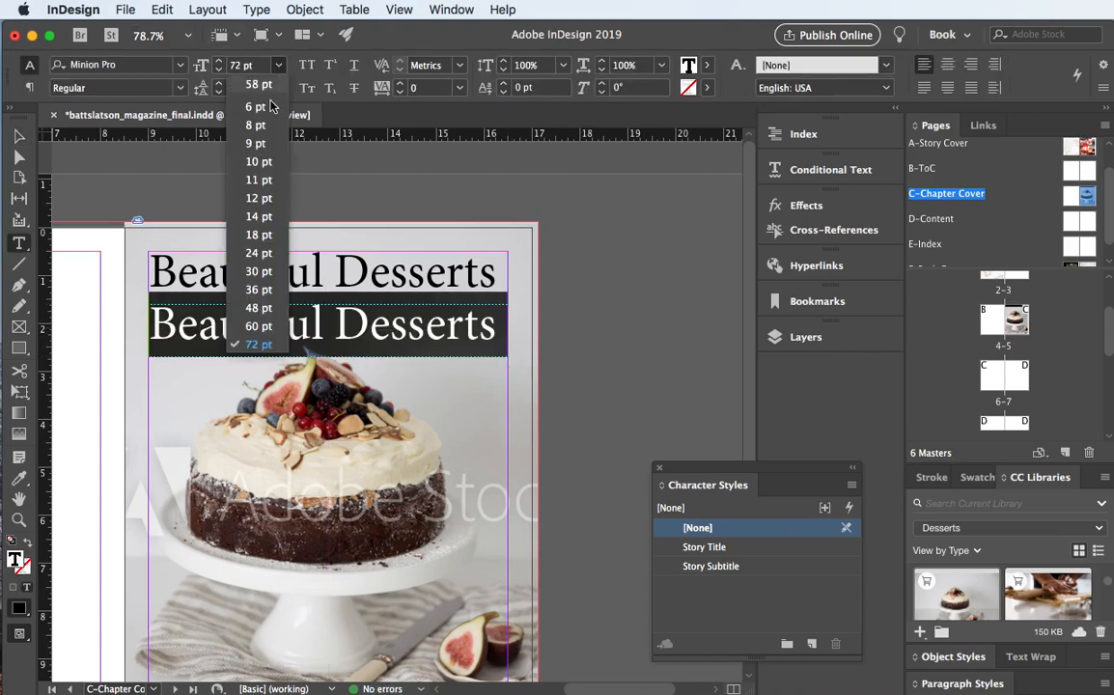
{"action": "left_click", "coordinate": [259, 290]}
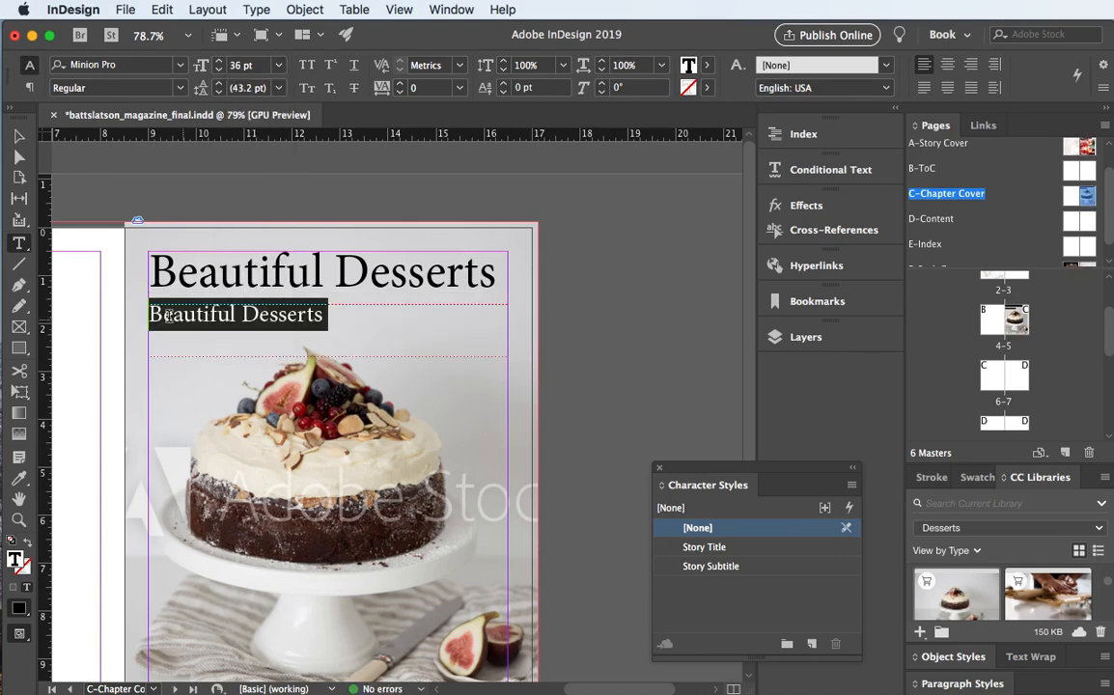
- Replace the duplicated frame's text with the subtitle "Head turning delicious treats"
{"action": "type", "text": "Head "}
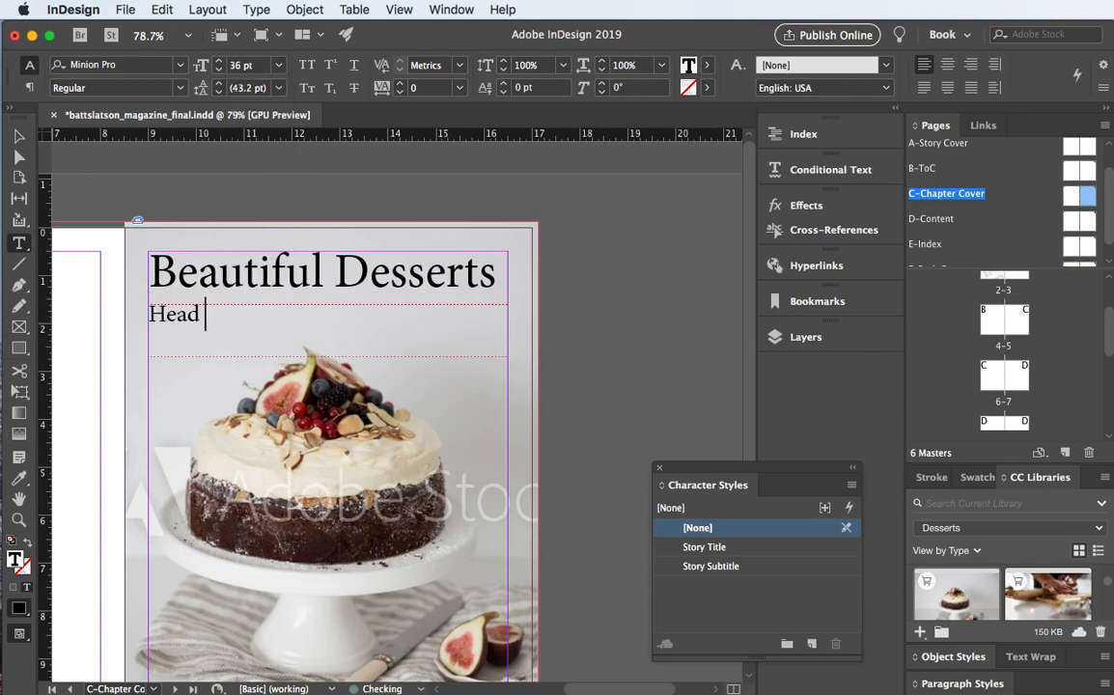
{"action": "type", "text": "turning"}
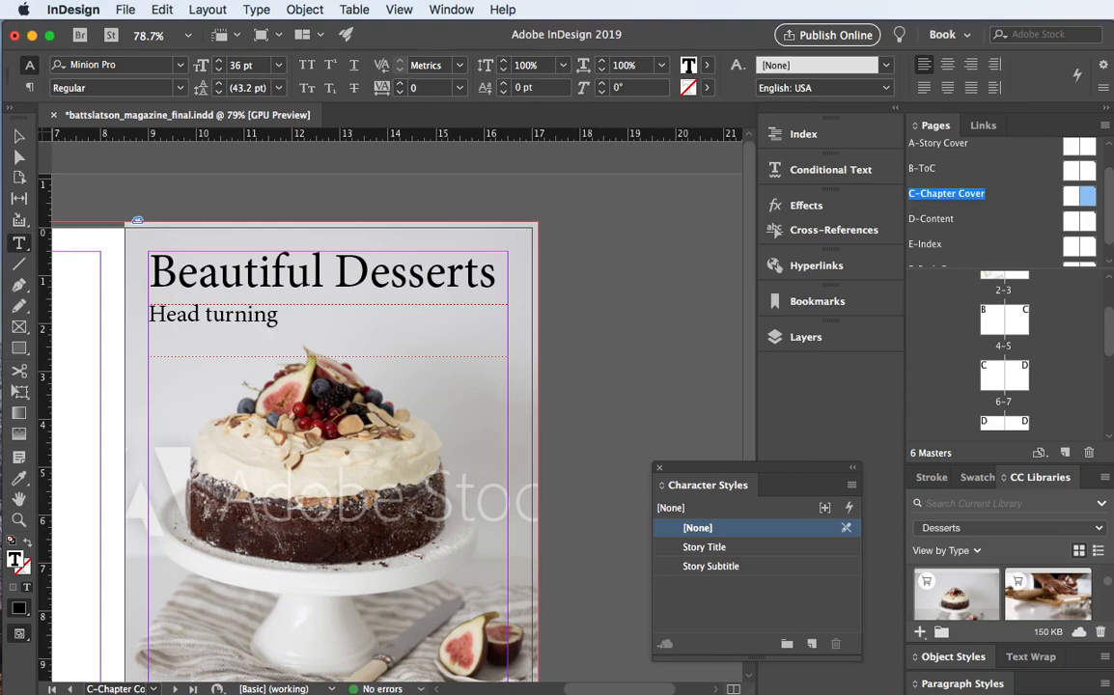
{"action": "type", "text": "delic"}
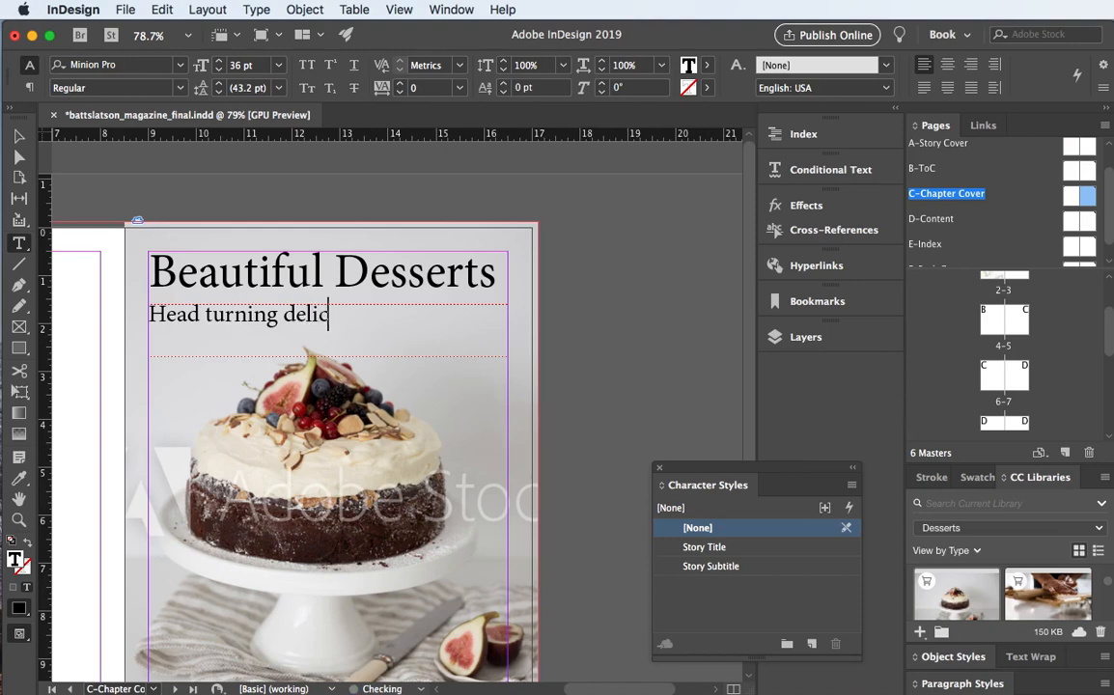
{"action": "type", "text": "ious treats"}
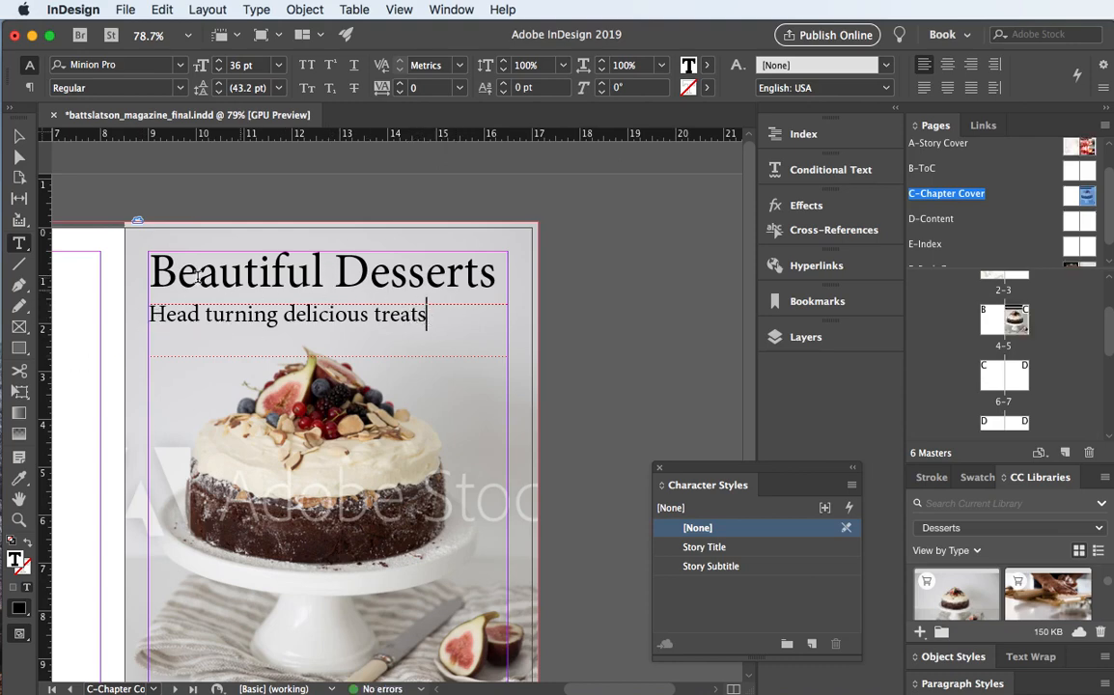
{"action": "key", "text": "Escape"}
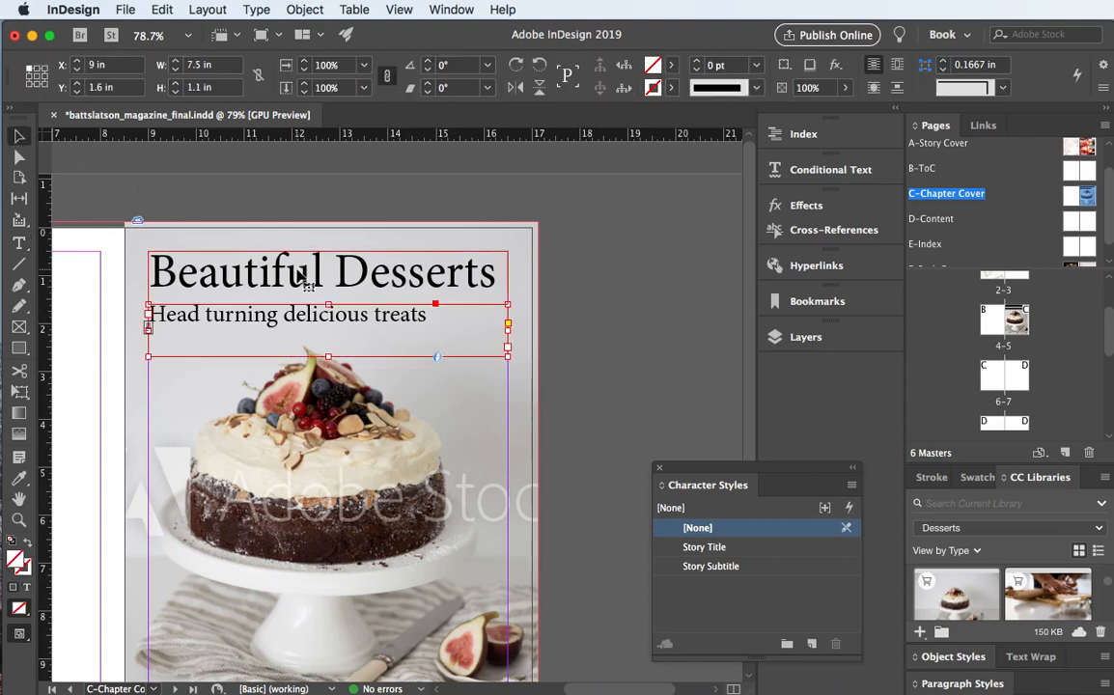
- Format the "Beautiful Desserts" title in All Caps at 48 pt
{"action": "left_click", "coordinate": [303, 275]}
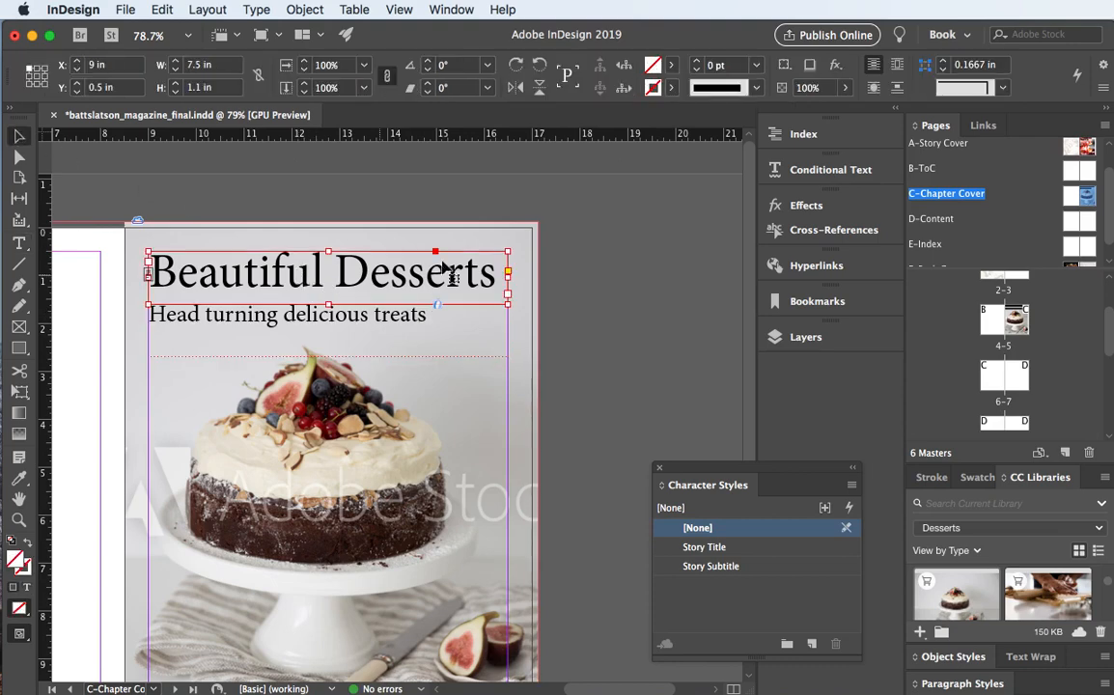
{"action": "left_click", "coordinate": [19, 243]}
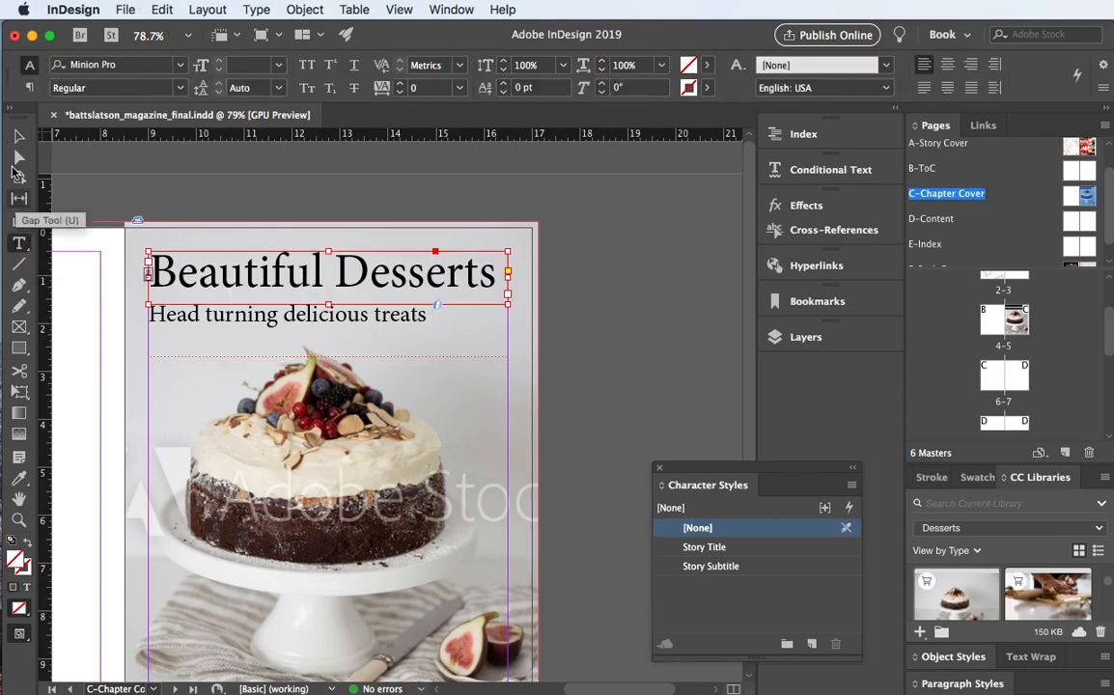
{"action": "left_click", "coordinate": [306, 65]}
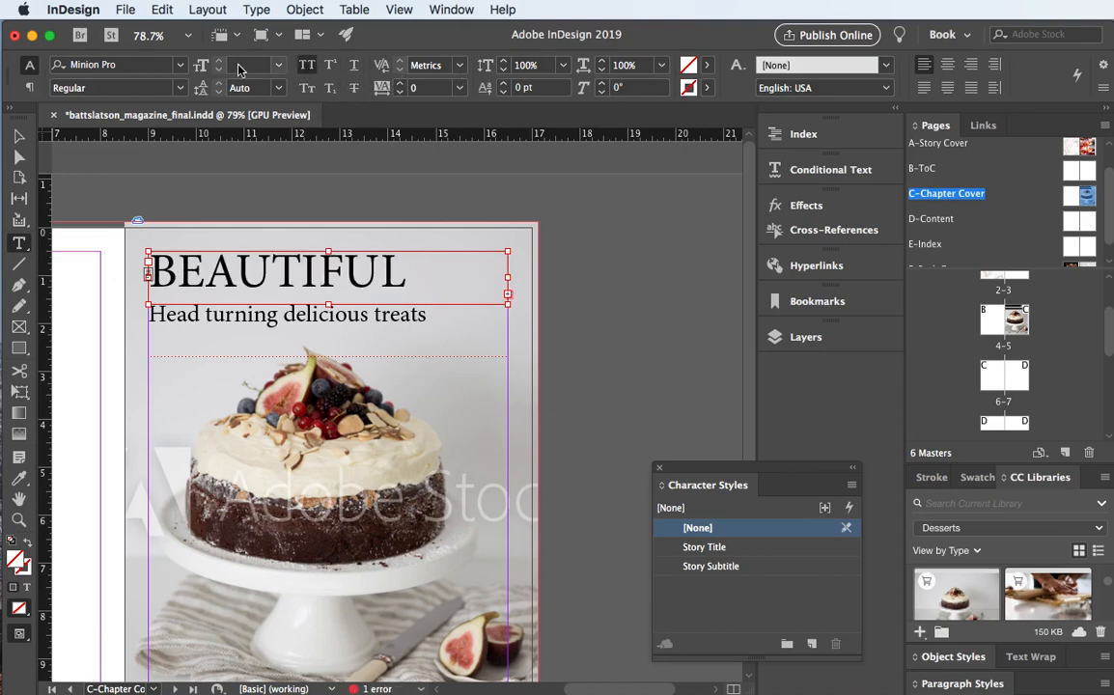
{"action": "left_click", "coordinate": [277, 65]}
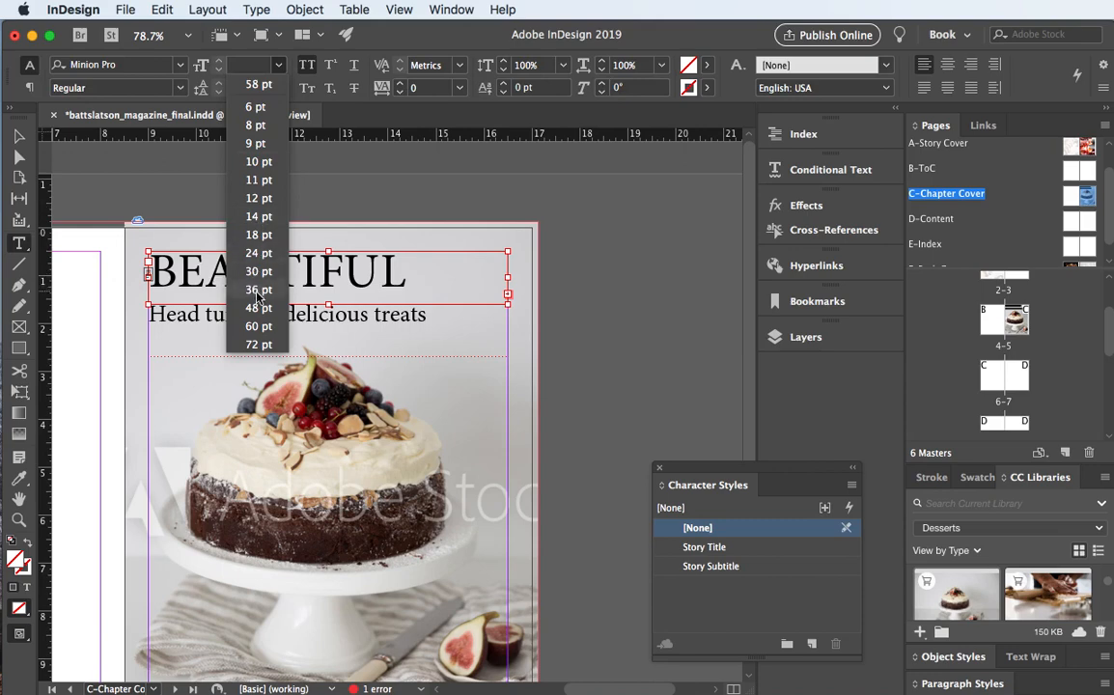
{"action": "left_click", "coordinate": [255, 327]}
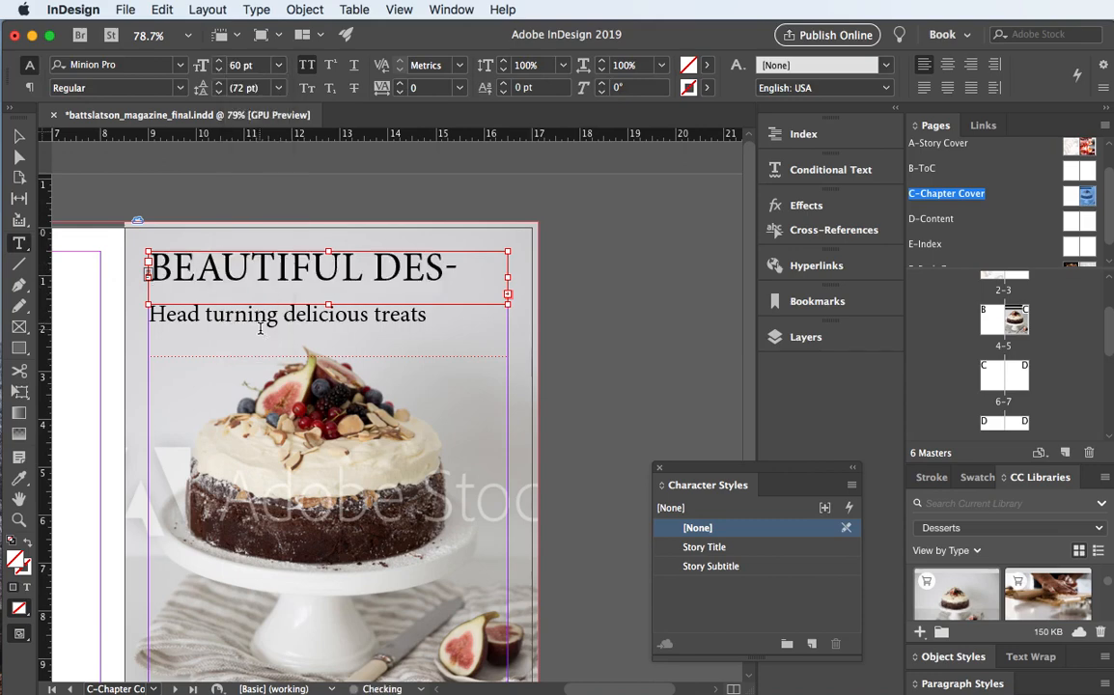
{"action": "left_click", "coordinate": [276, 65]}
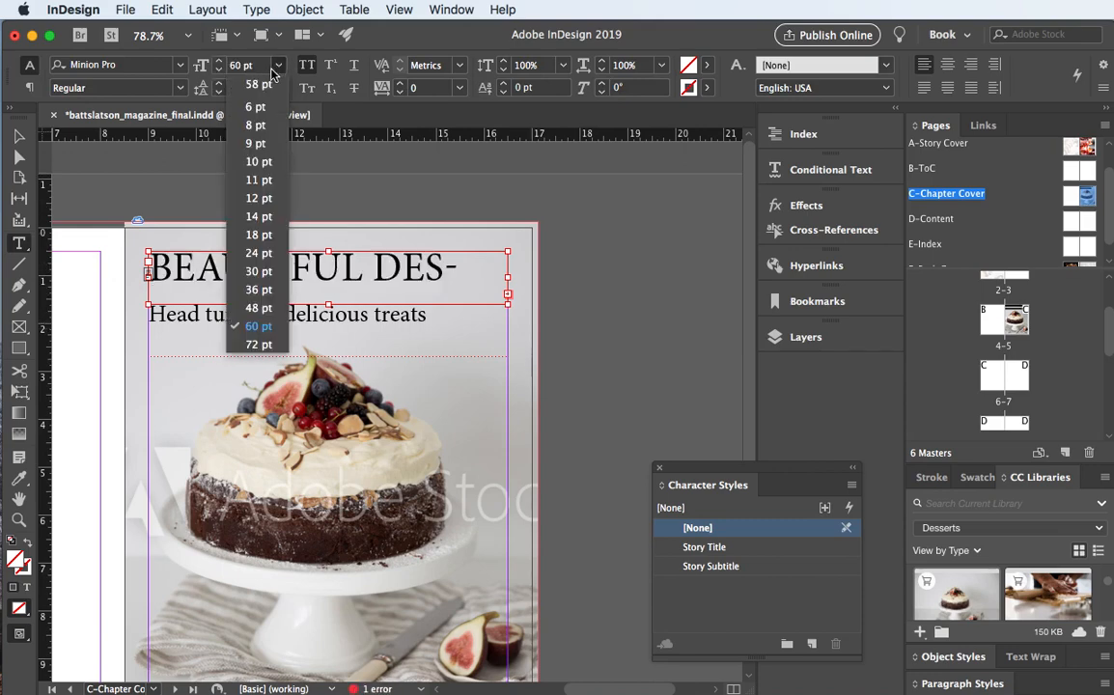
{"action": "left_click", "coordinate": [263, 309]}
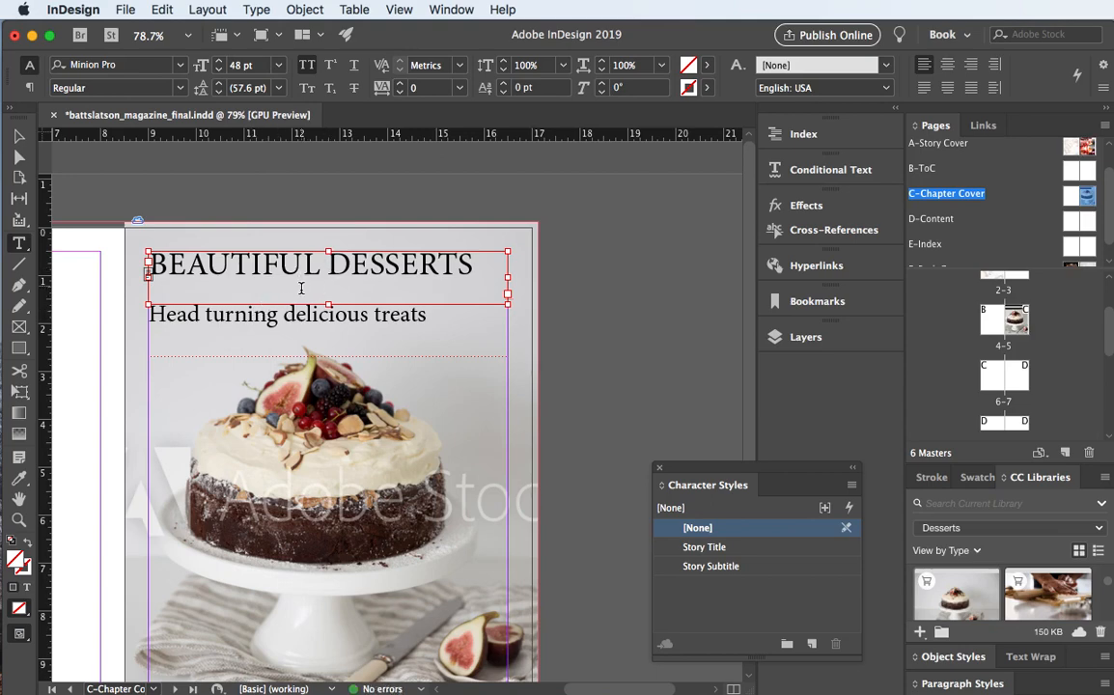
- Apply Small Caps to the "Head turning delicious treats" subtitle
{"action": "triple_click", "coordinate": [263, 315]}
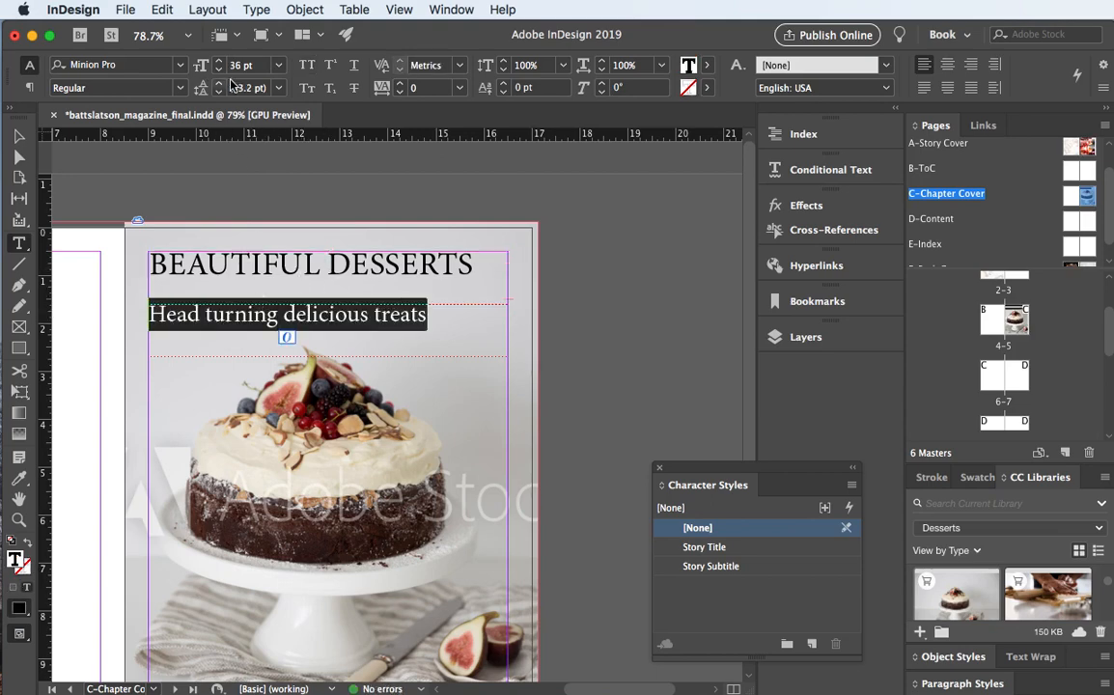
{"action": "left_click", "coordinate": [304, 89]}
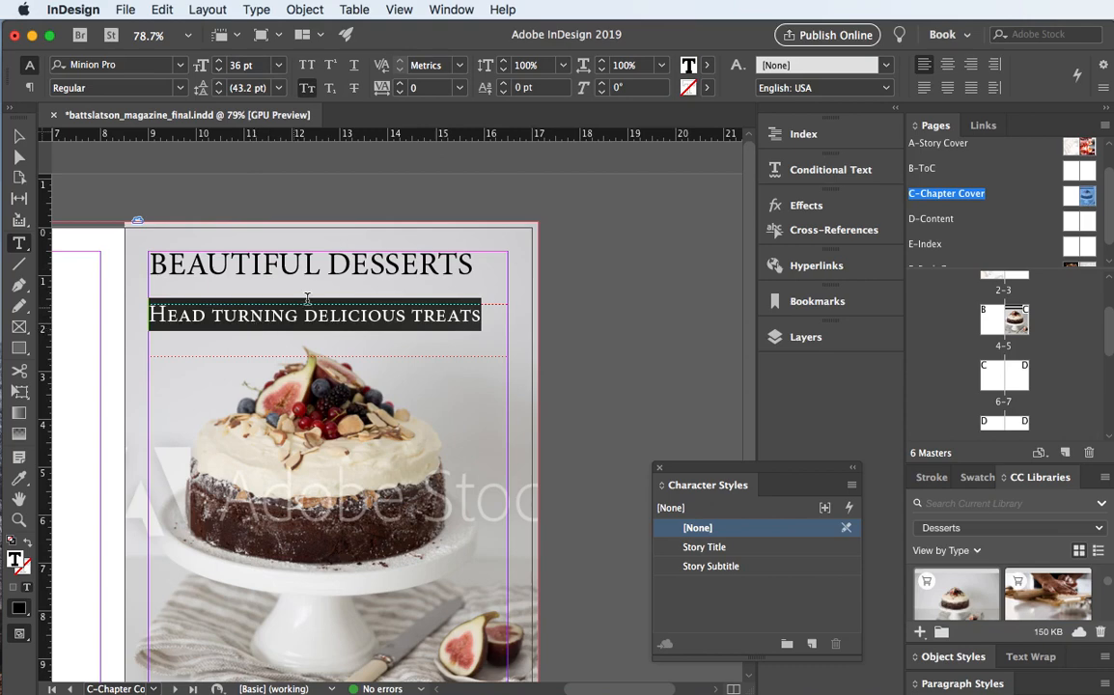
- Change the font of both the title and subtitle frames to Georgia Bold
{"action": "left_click_drag", "start_coordinate": [473, 264], "coordinate": [154, 273]}
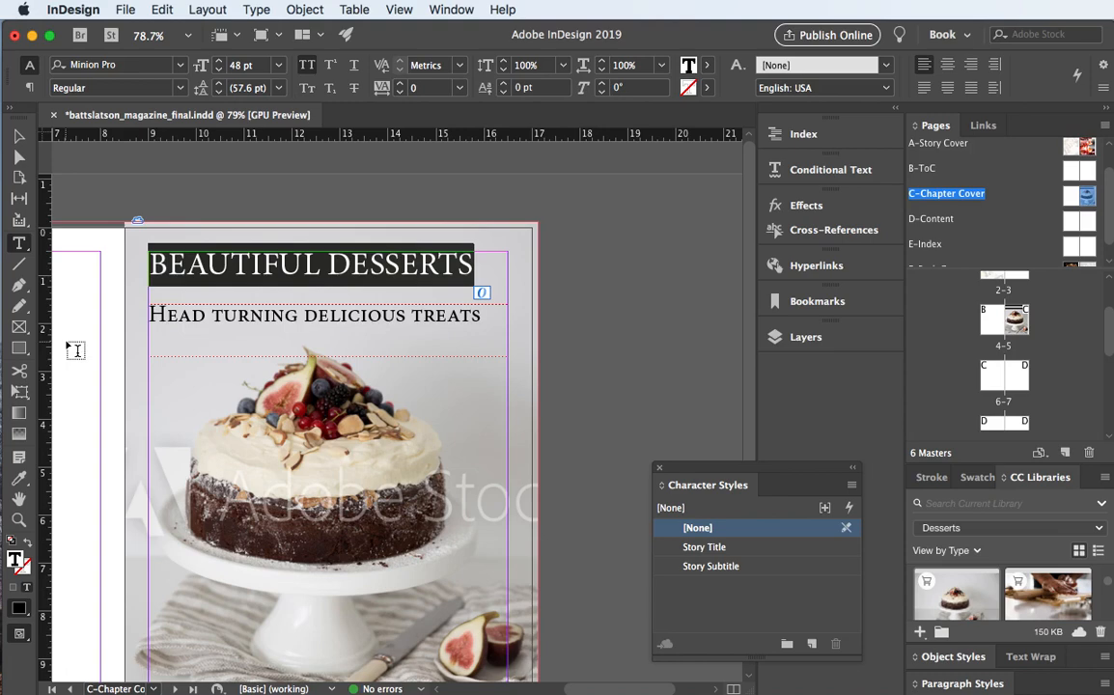
{"action": "scroll", "coordinate": [77, 319], "scroll_direction": "right", "scroll_amount": 1}
{"action": "left_click", "coordinate": [18, 136]}
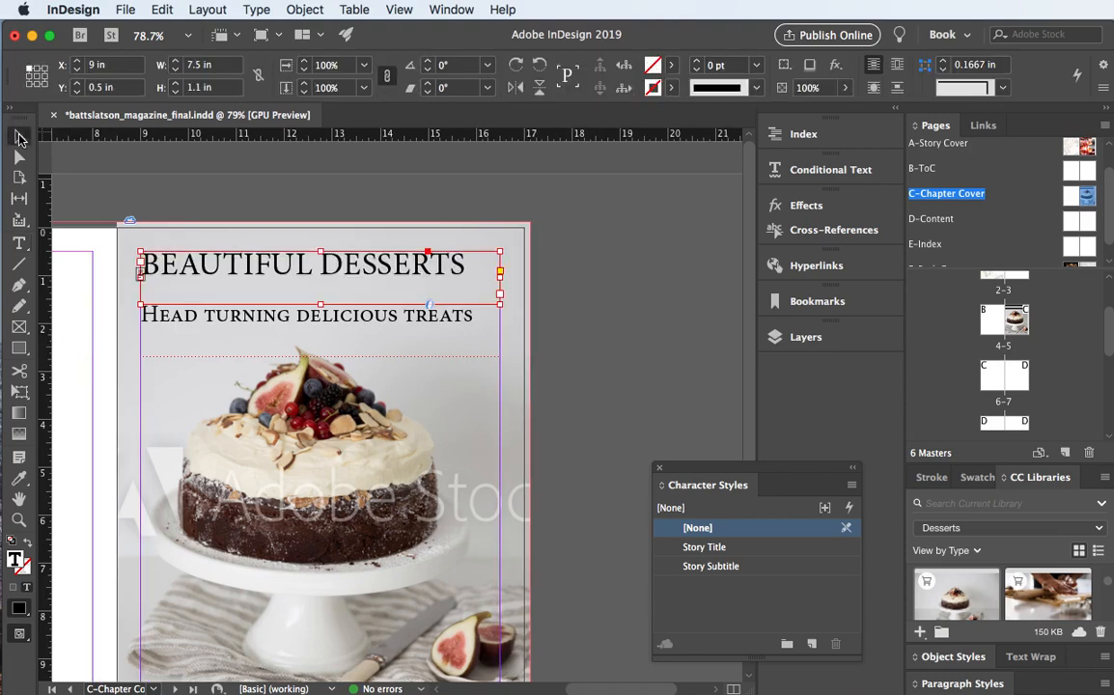
{"action": "left_click", "coordinate": [177, 319], "text": "shift"}
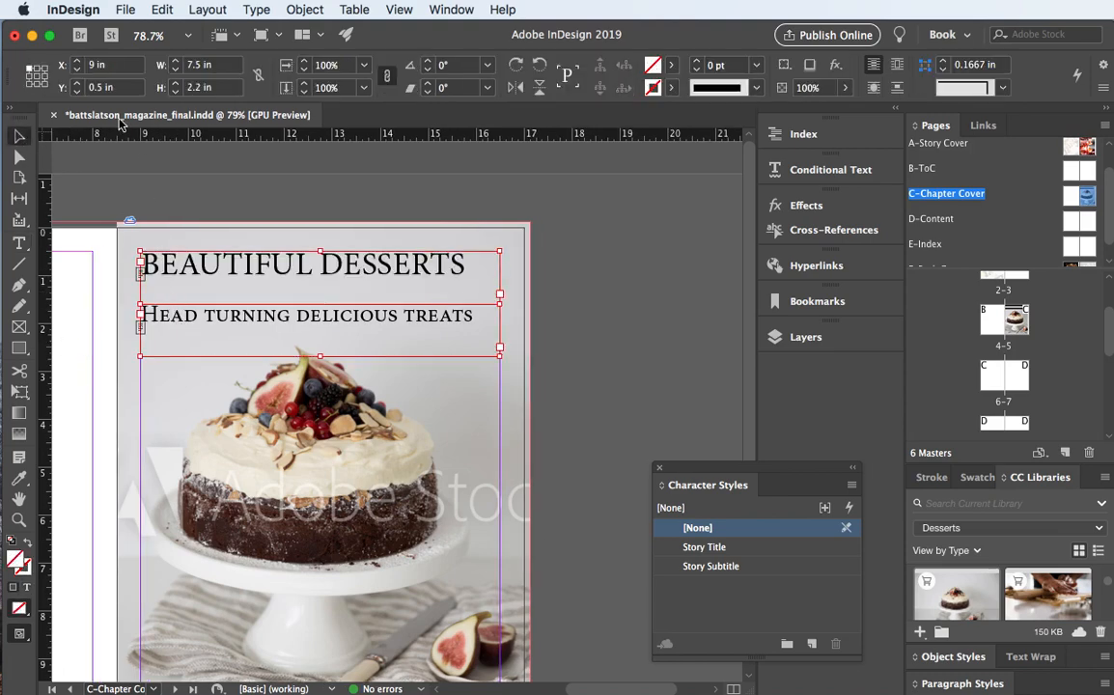
{"action": "left_click", "coordinate": [19, 242]}
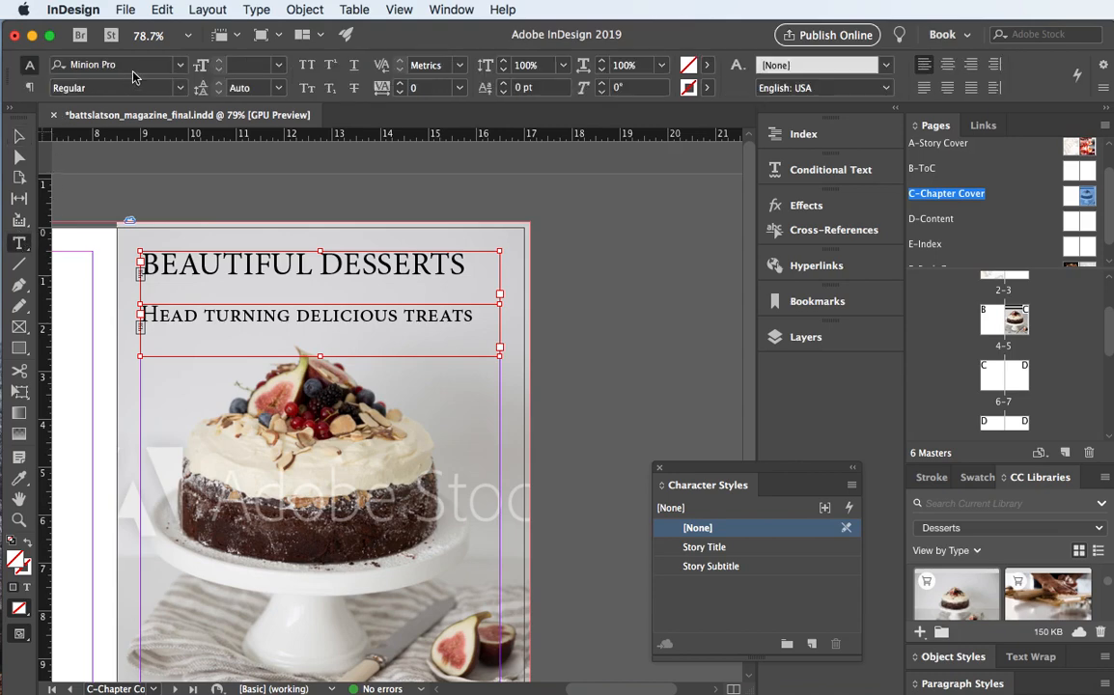
{"action": "left_click", "coordinate": [81, 68]}
{"action": "type", "text": "geor"}
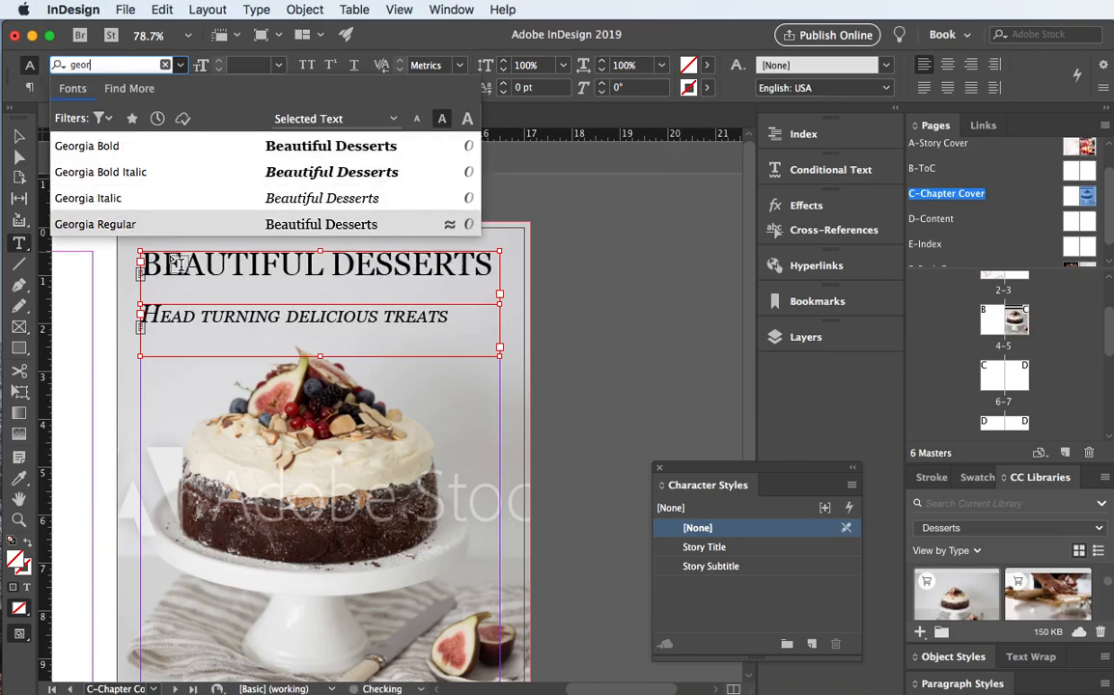
{"action": "left_click", "coordinate": [113, 149]}
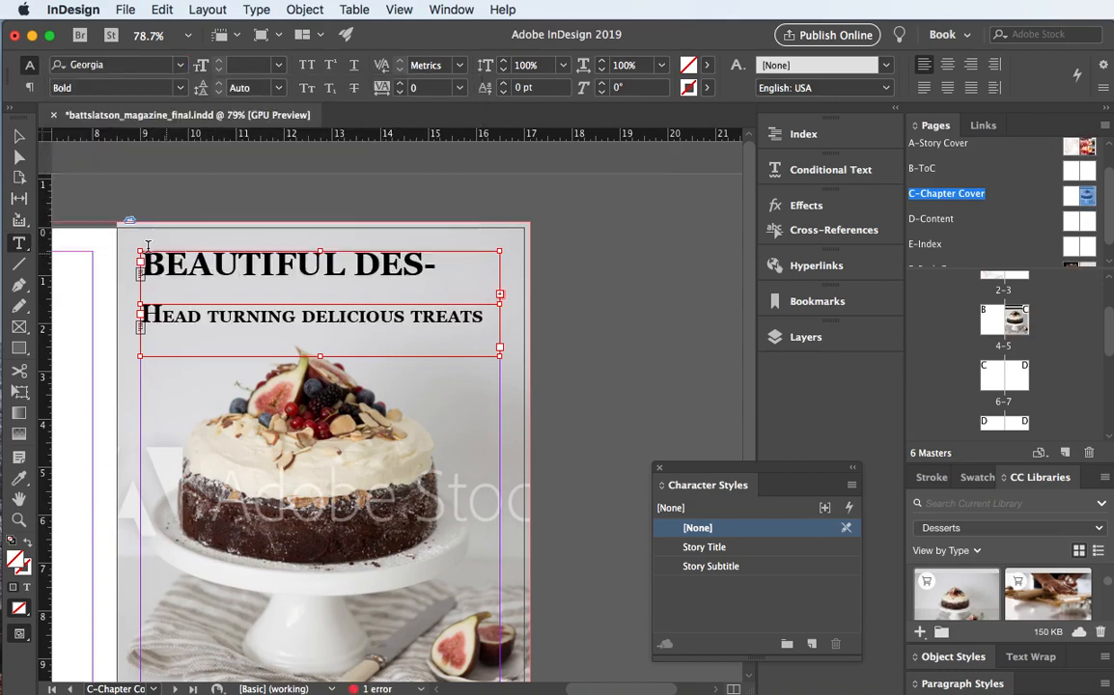
{"action": "left_click", "coordinate": [19, 137]}
{"action": "left_click", "coordinate": [187, 219]}
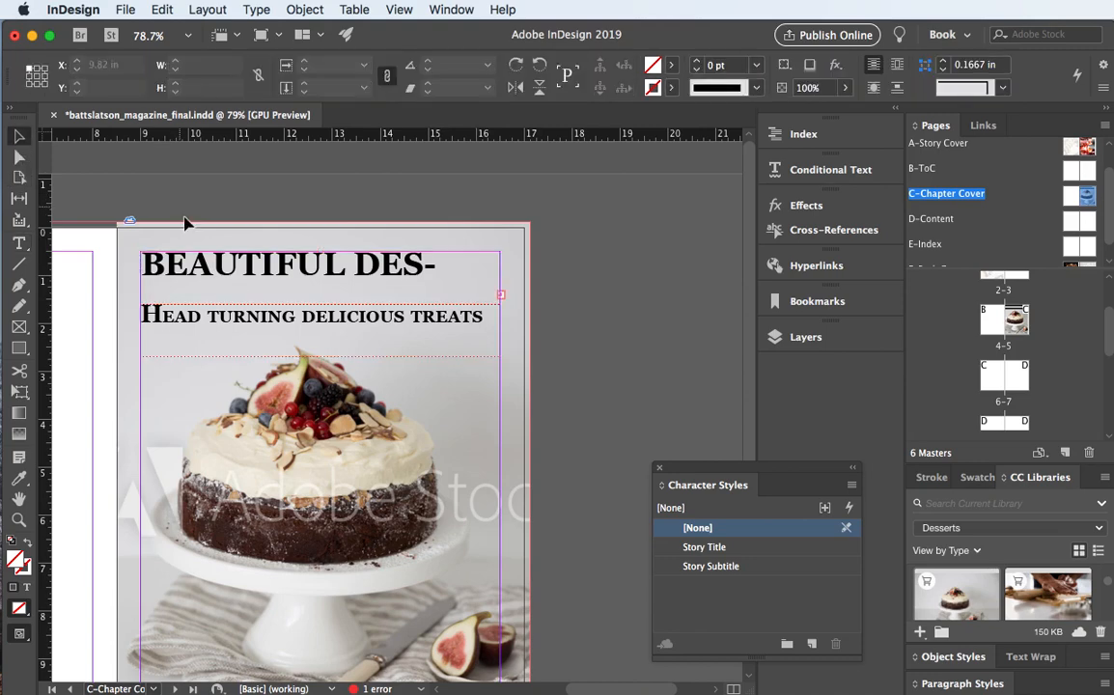
- Reduce the title's type size to 43 pt so the full "Beautiful Desserts" fits in its frame
{"action": "left_click", "coordinate": [193, 253]}
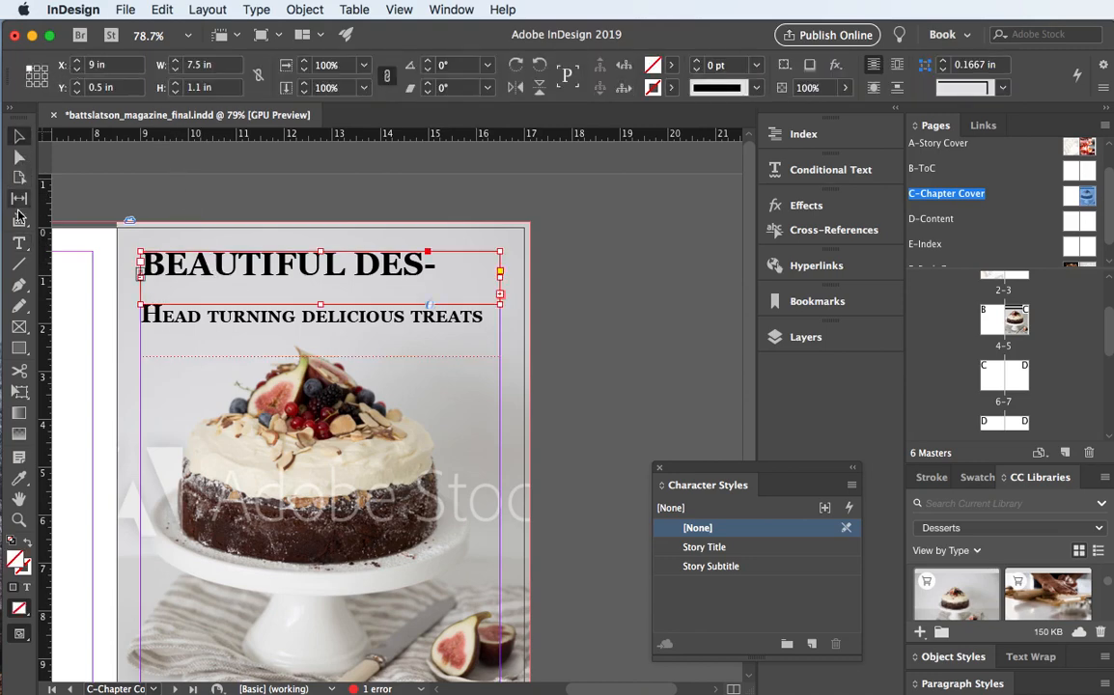
{"action": "left_click", "coordinate": [19, 242]}
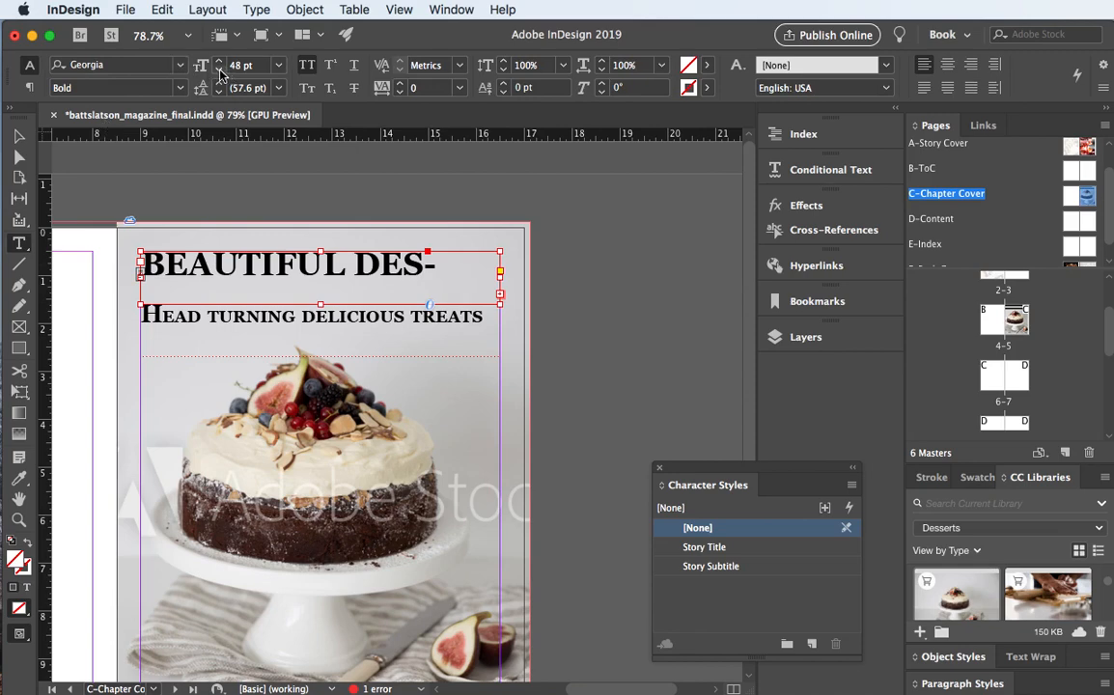
{"action": "left_click", "coordinate": [219, 69]}
{"action": "left_click", "coordinate": [219, 69]}
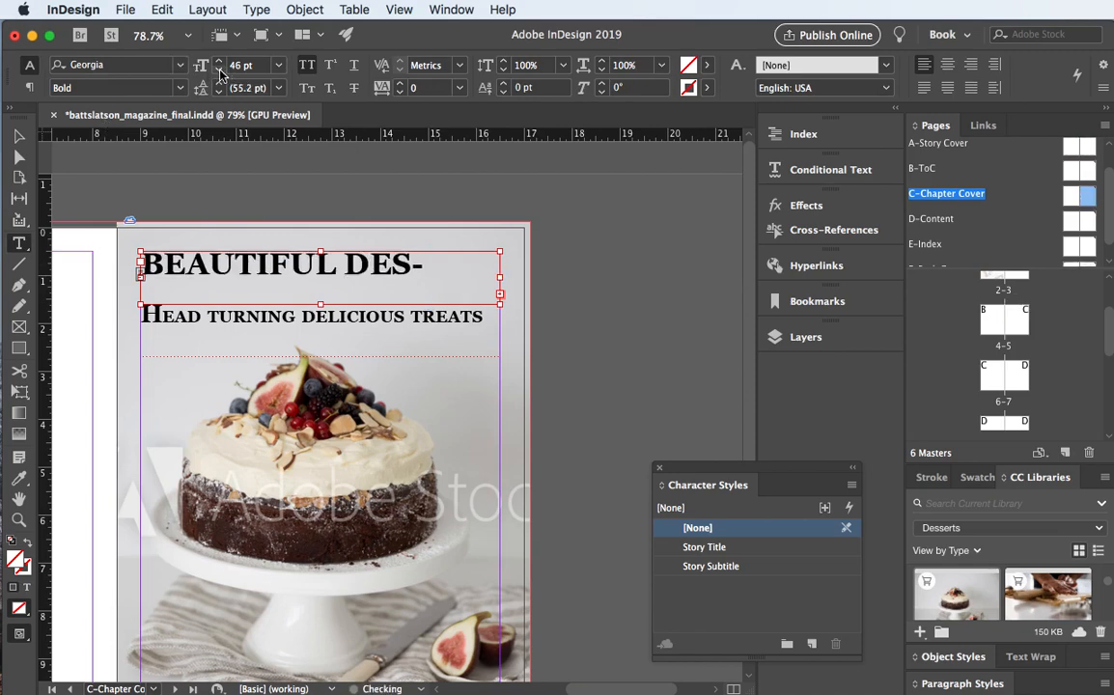
{"action": "left_click", "coordinate": [219, 69]}
{"action": "left_click", "coordinate": [219, 69]}
{"action": "left_click", "coordinate": [219, 70]}
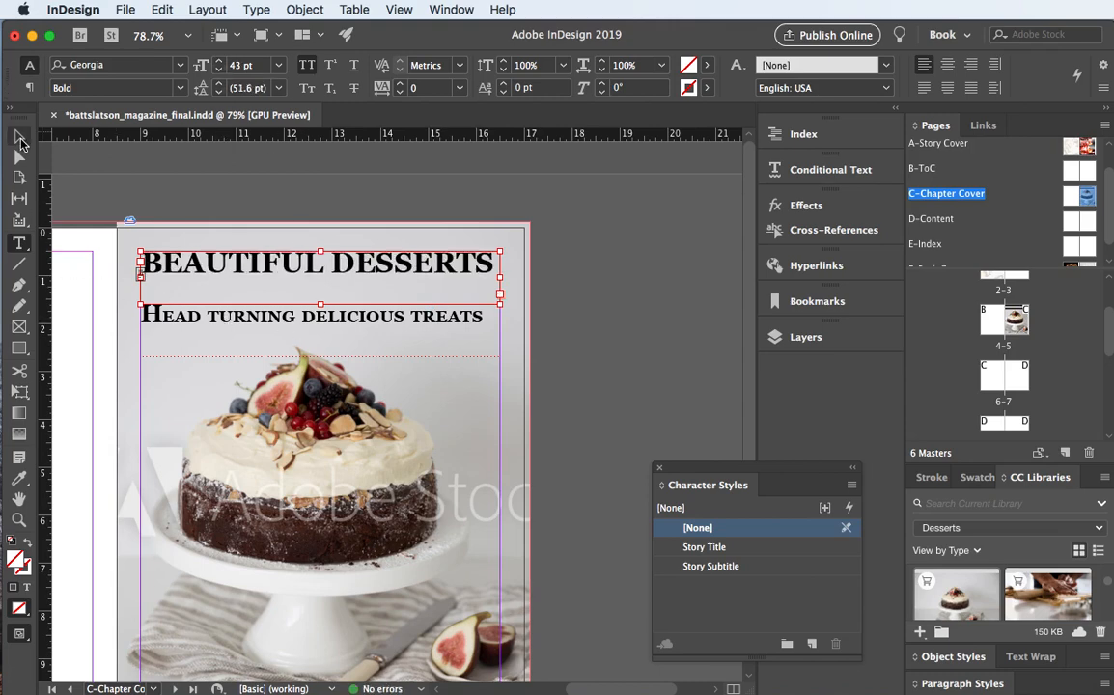
- Reduce the subtitle's type size by several points, to just under 31 pt
{"action": "left_click", "coordinate": [18, 135]}
{"action": "left_click", "coordinate": [235, 325]}
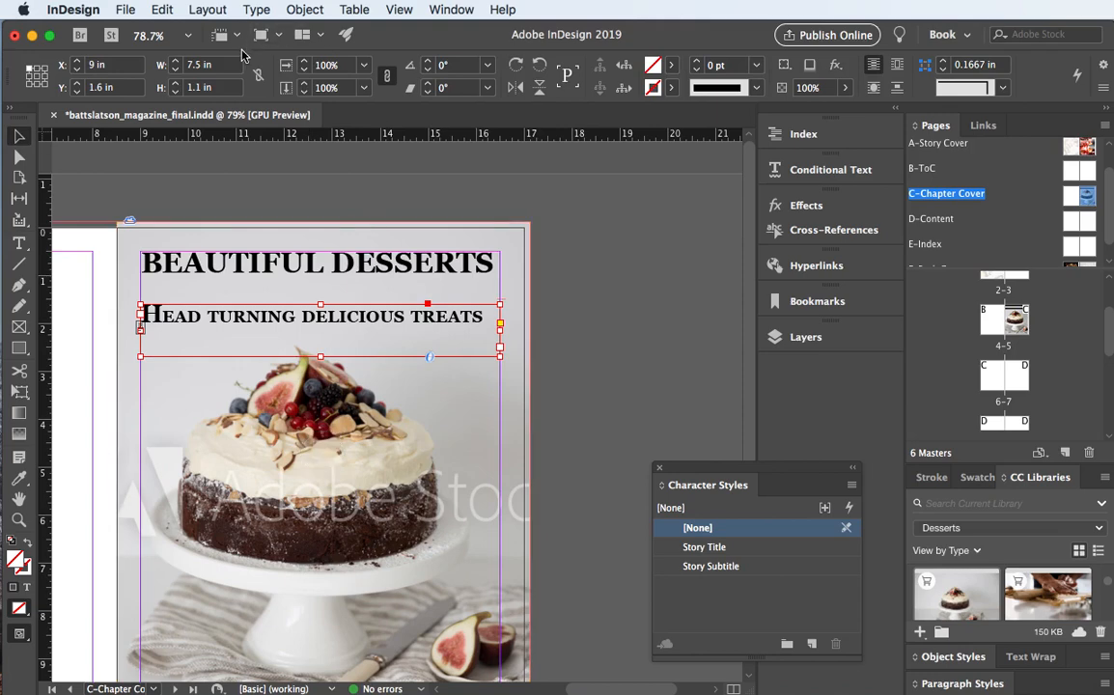
{"action": "left_click", "coordinate": [21, 245]}
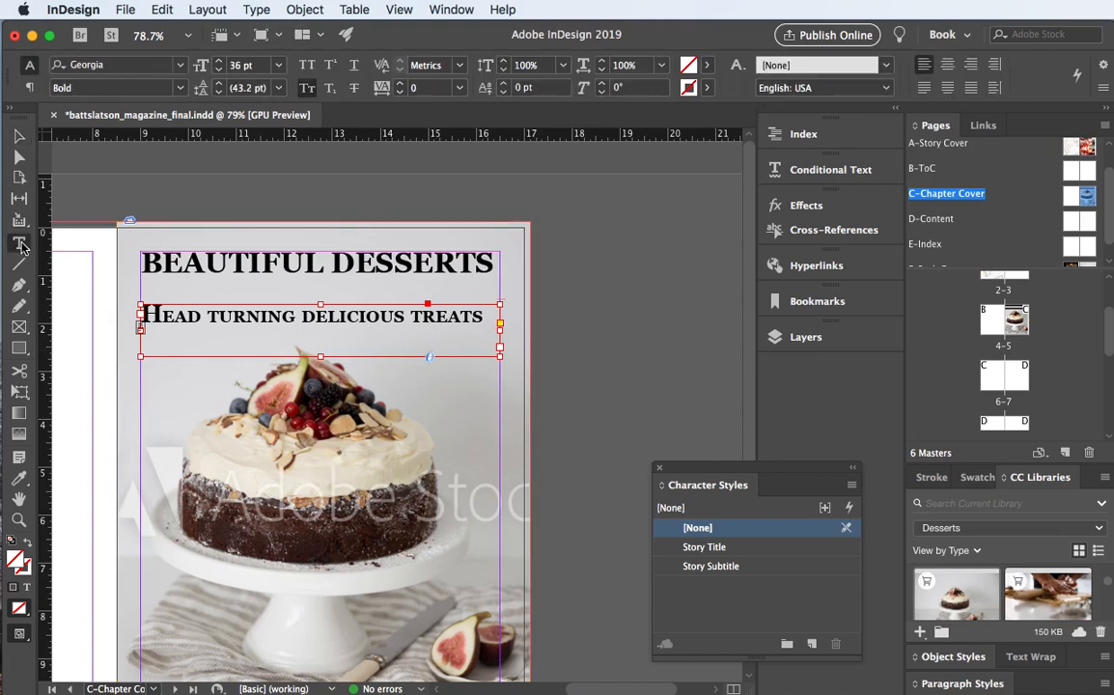
{"action": "left_click", "coordinate": [220, 73]}
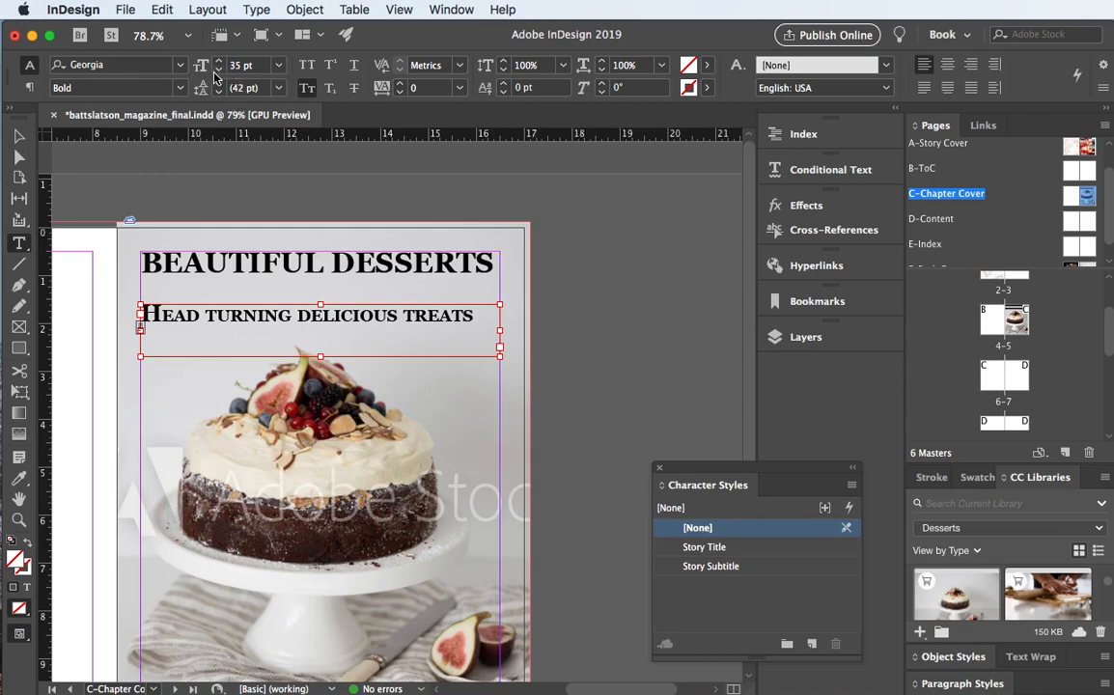
{"action": "left_click", "coordinate": [220, 71]}
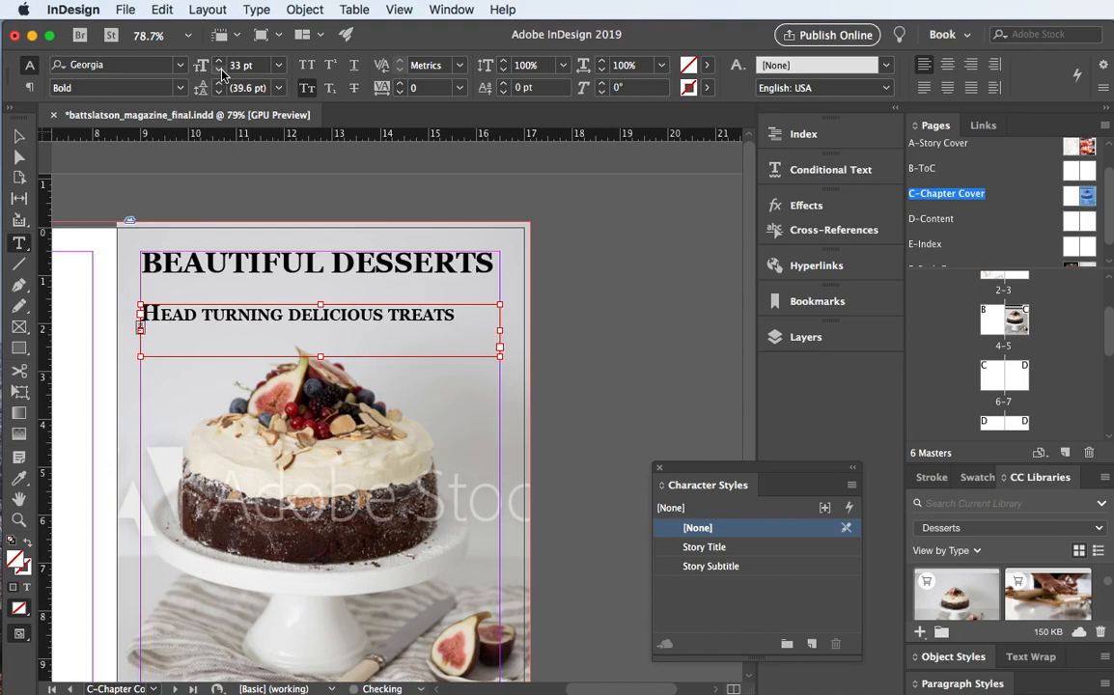
{"action": "left_click", "coordinate": [220, 72]}
{"action": "left_click", "coordinate": [220, 71]}
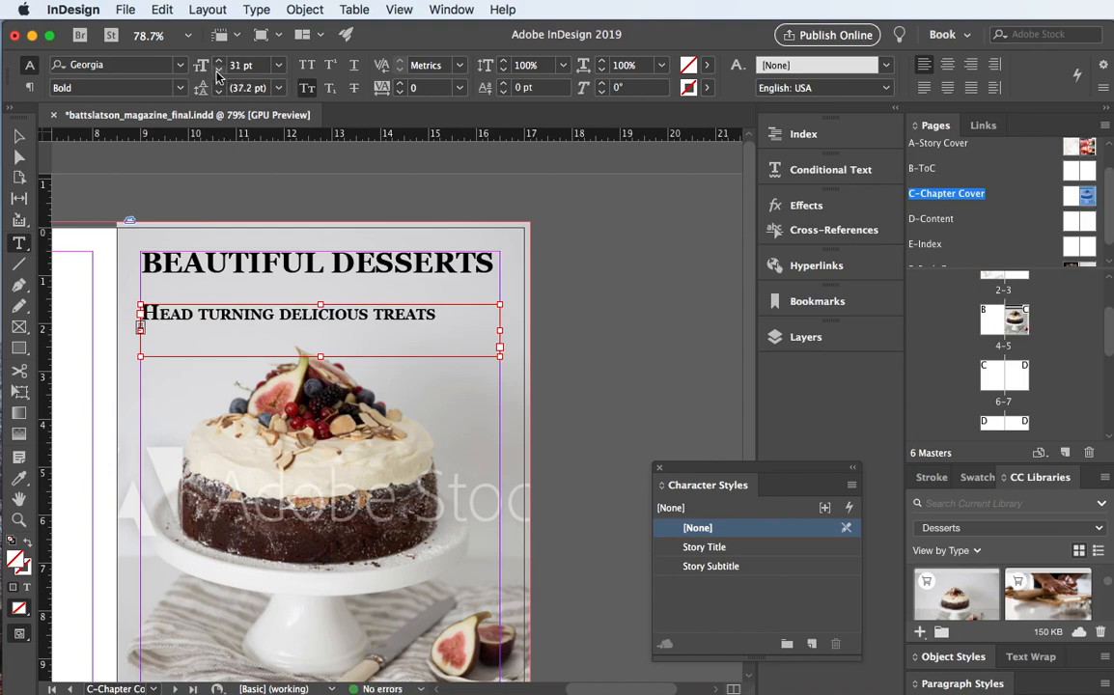
{"action": "left_click", "coordinate": [18, 136]}
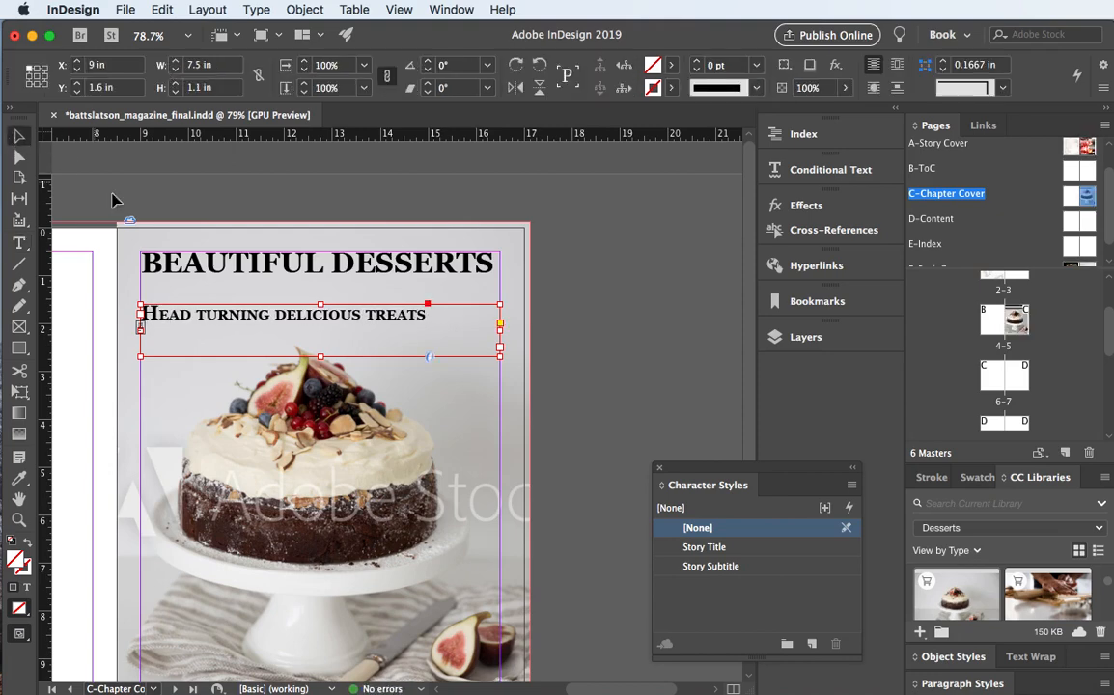
- Reduce the "Beautiful Desserts" title's type size to 40 pt
{"action": "left_click", "coordinate": [215, 266]}
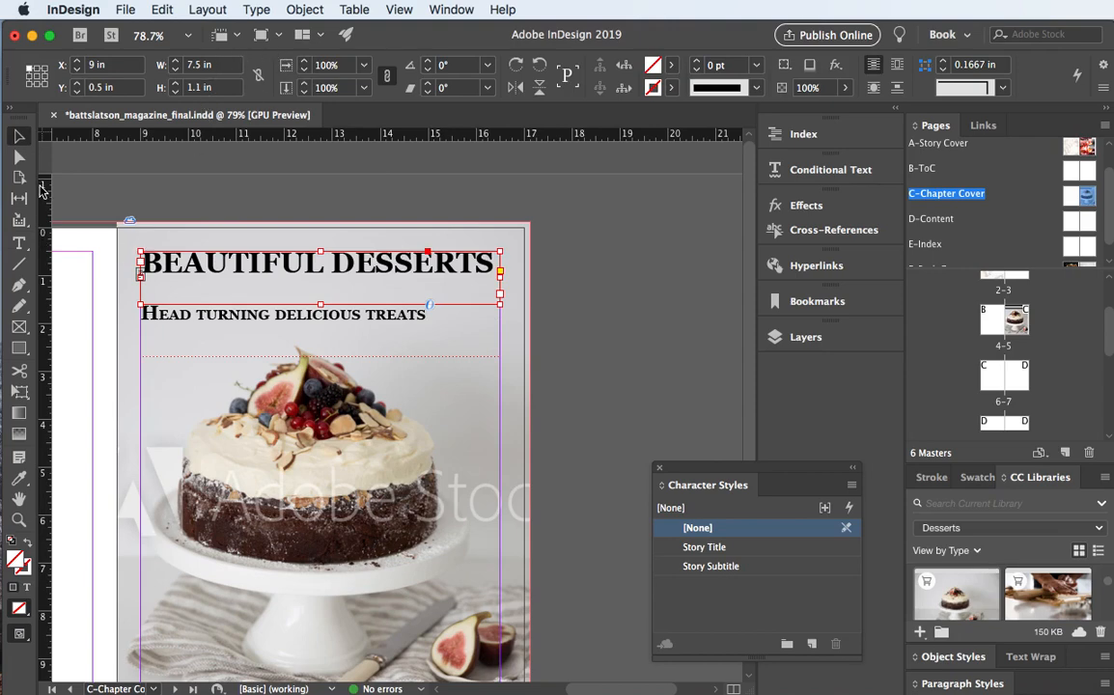
{"action": "left_click", "coordinate": [18, 242]}
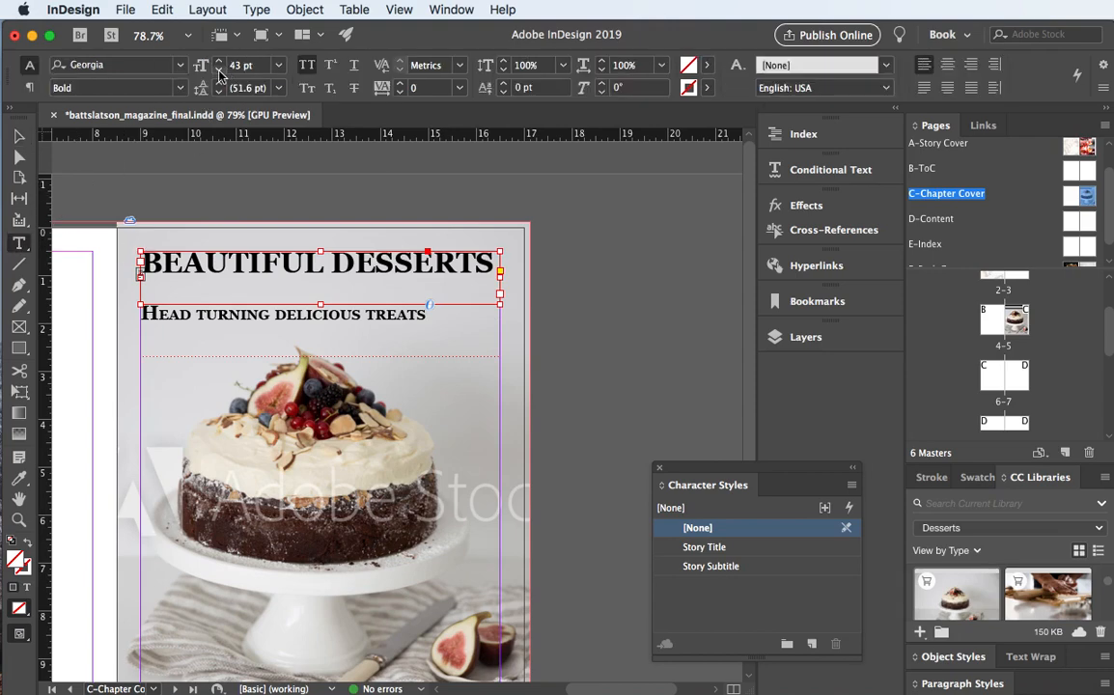
{"action": "left_click", "coordinate": [219, 71]}
{"action": "left_click", "coordinate": [220, 71]}
{"action": "left_click", "coordinate": [219, 71]}
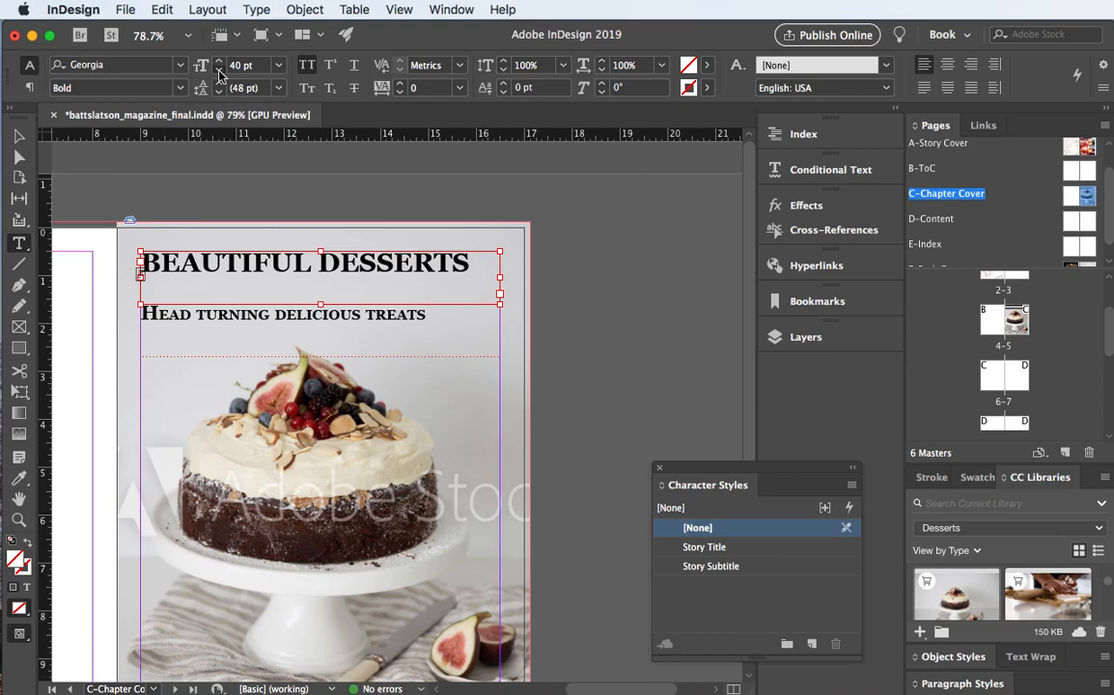
{"action": "left_click", "coordinate": [219, 74]}
{"action": "left_click", "coordinate": [219, 74]}
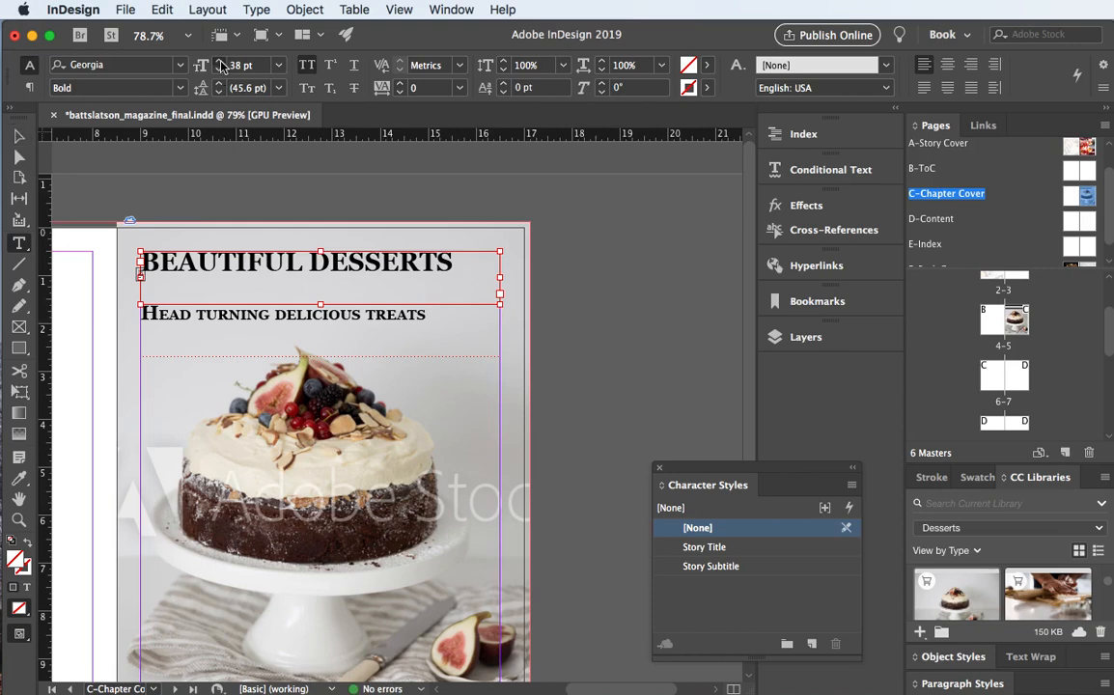
{"action": "left_click", "coordinate": [221, 66]}
{"action": "left_click", "coordinate": [221, 66]}
{"action": "left_click", "coordinate": [18, 136]}
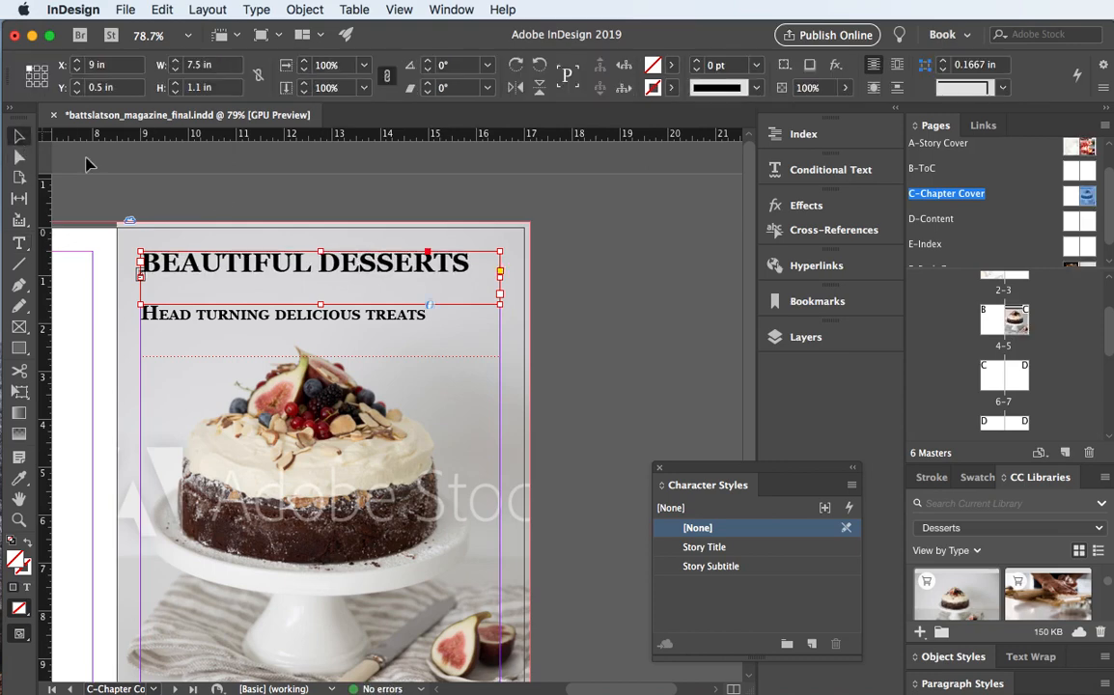
{"action": "left_click", "coordinate": [208, 182]}
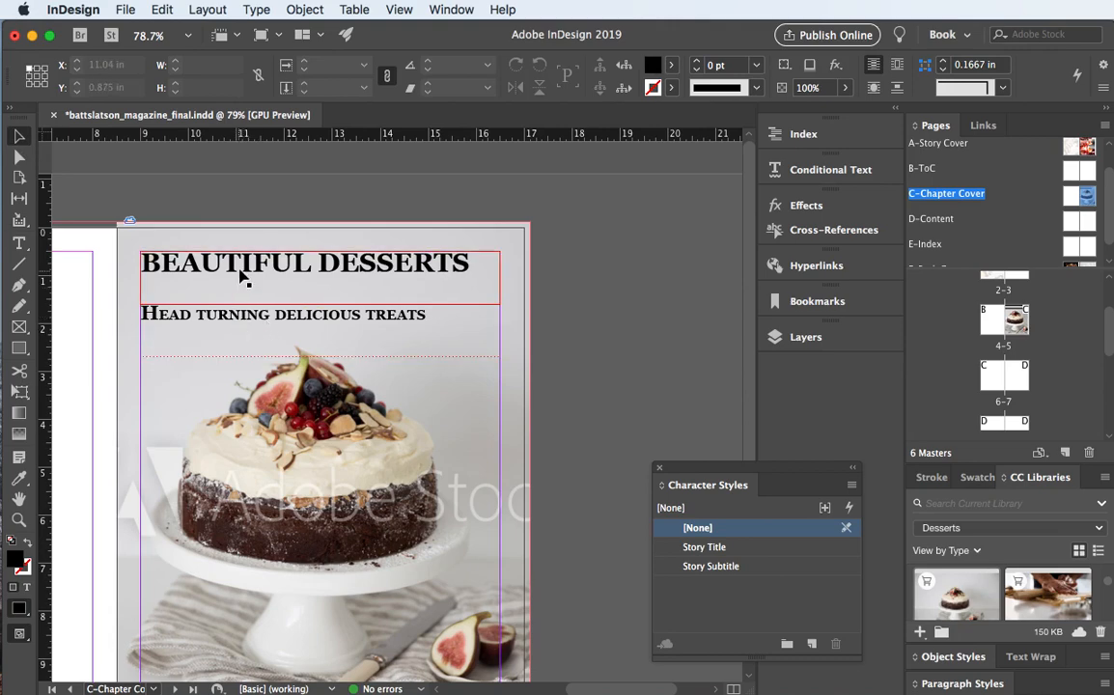
- Try the Story Title character style on the word "Beautiful" in the title, and undo it
{"action": "left_click", "coordinate": [241, 275]}
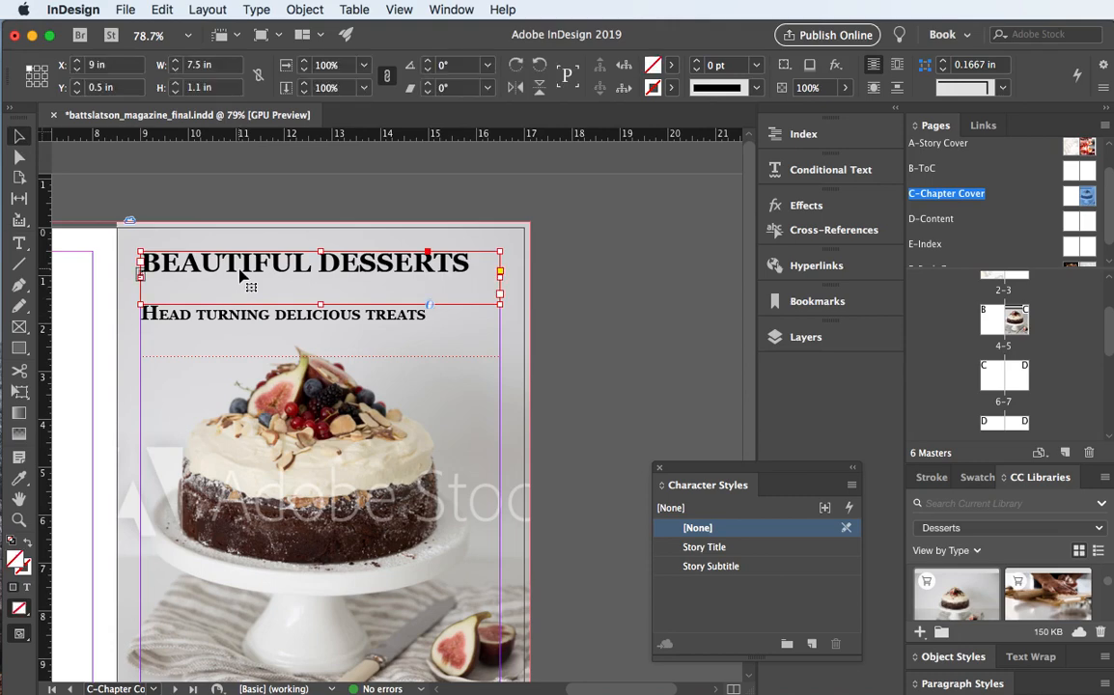
{"action": "double_click", "coordinate": [294, 263]}
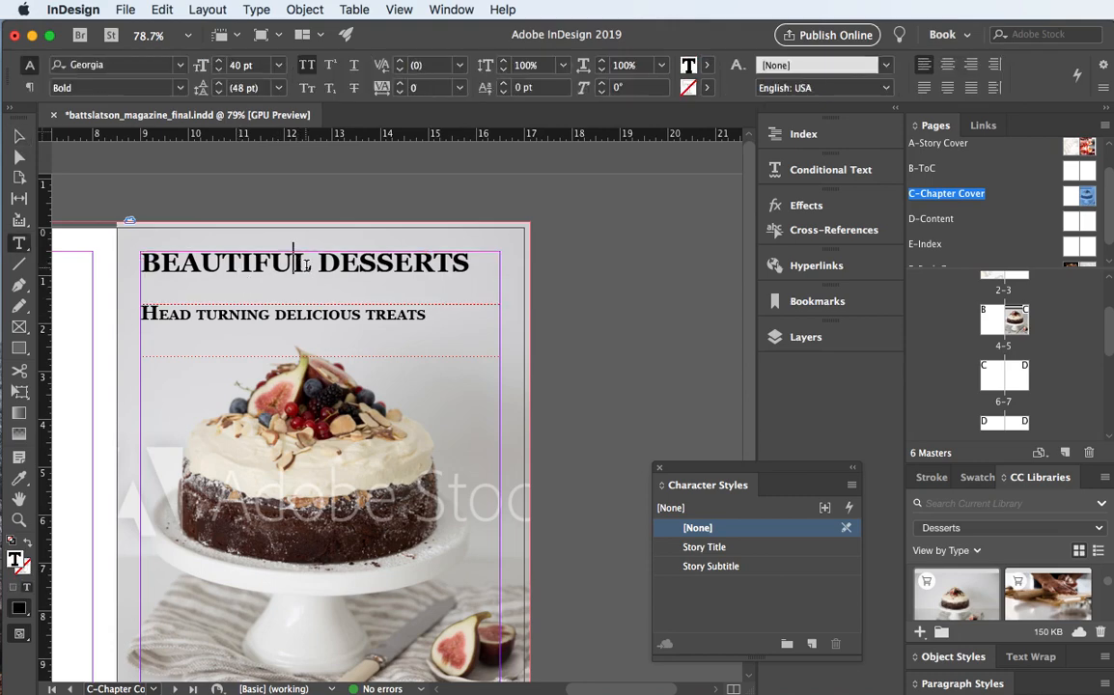
{"action": "left_click_drag", "start_coordinate": [304, 263], "coordinate": [135, 246]}
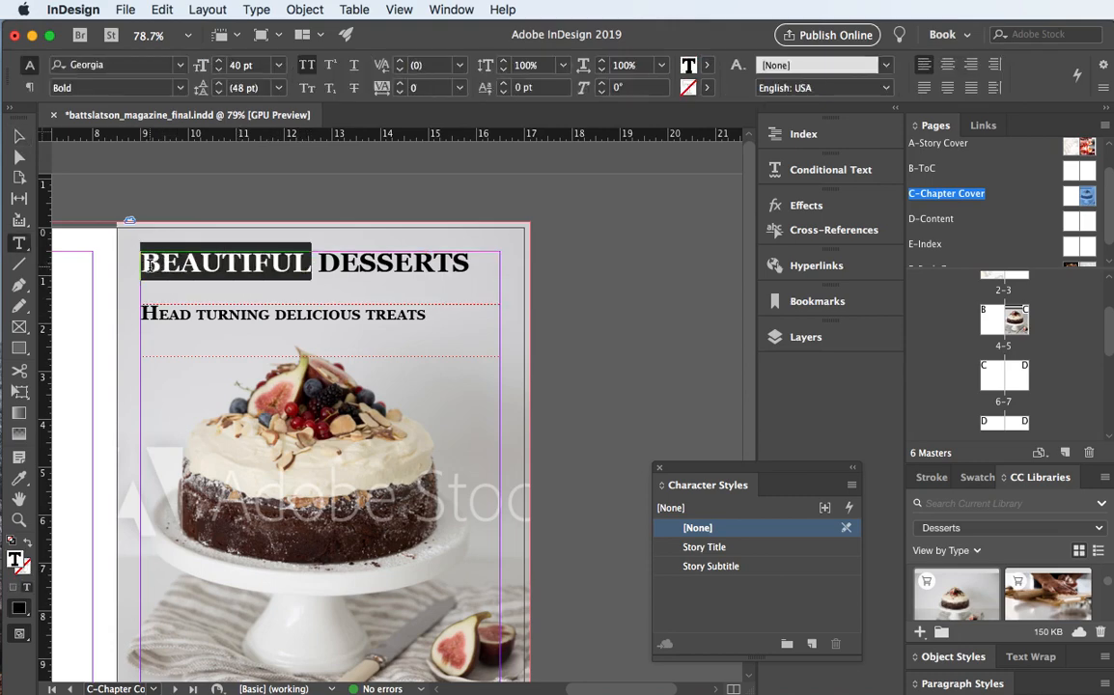
{"action": "left_click", "coordinate": [697, 548]}
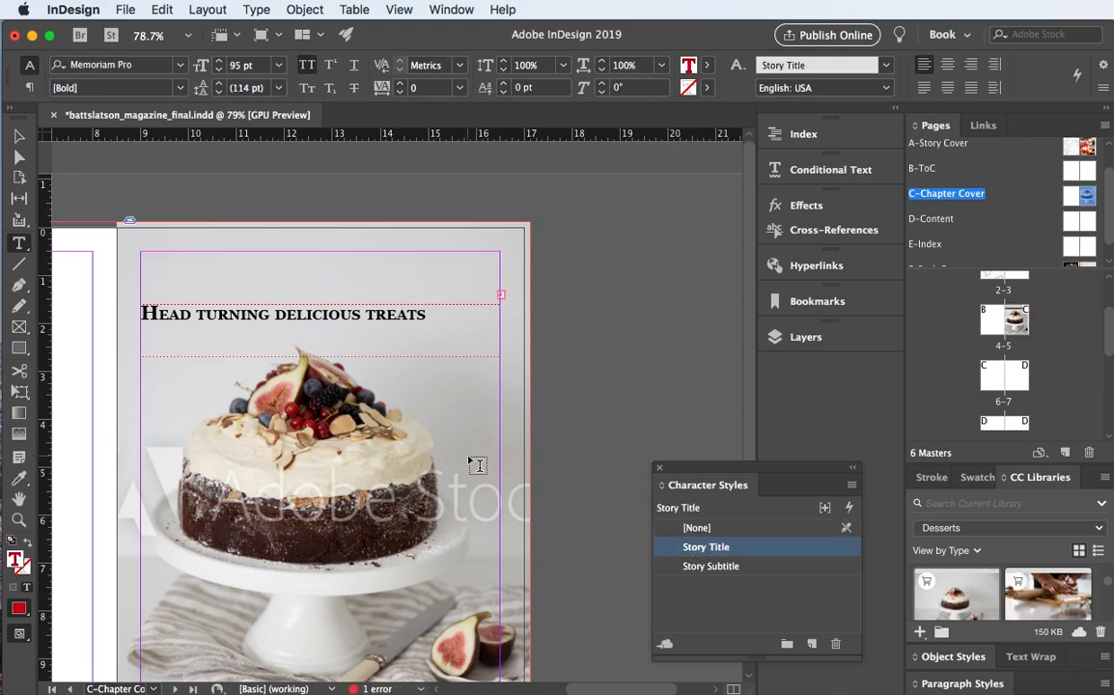
{"action": "key", "text": "super+z"}
- Increase the tracking of the whole "Beautiful Desserts" title to 60
{"action": "scroll", "coordinate": [472, 467], "scroll_direction": "down", "scroll_amount": 2}
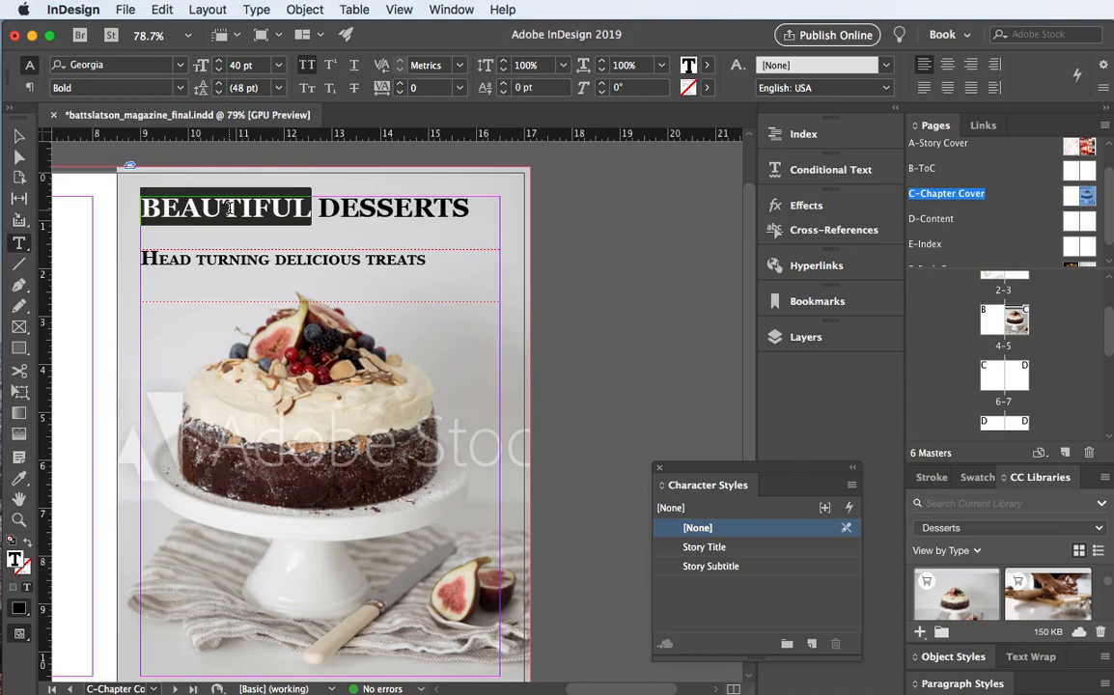
{"action": "left_click", "coordinate": [471, 206], "text": "shift"}
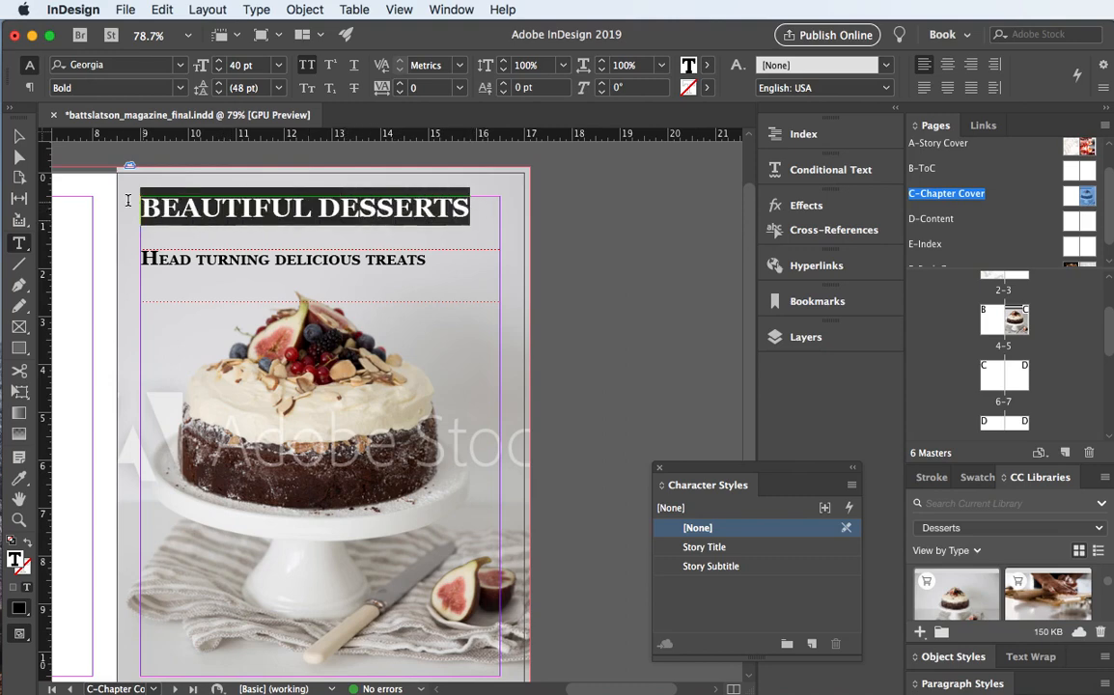
{"action": "key", "text": "alt+Right"}
{"action": "key", "text": "alt+Right"}
{"action": "key", "text": "alt+Right"}
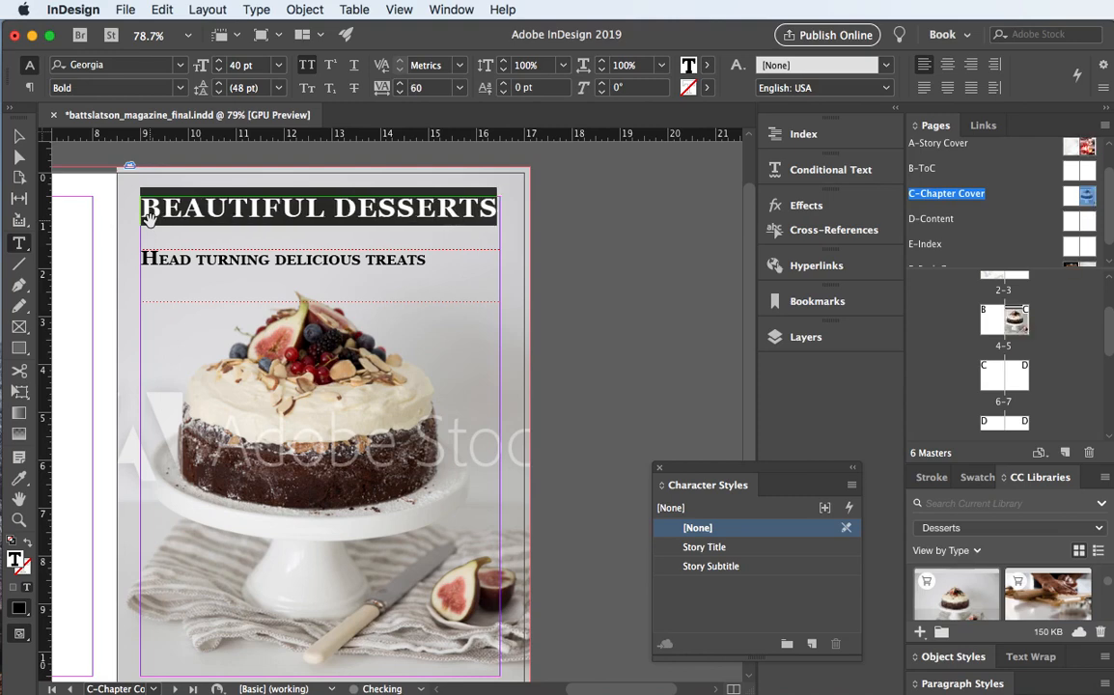
- Break the title onto two lines before "Desserts" and set the tracking of both lines to 80
{"action": "left_click", "coordinate": [212, 212]}
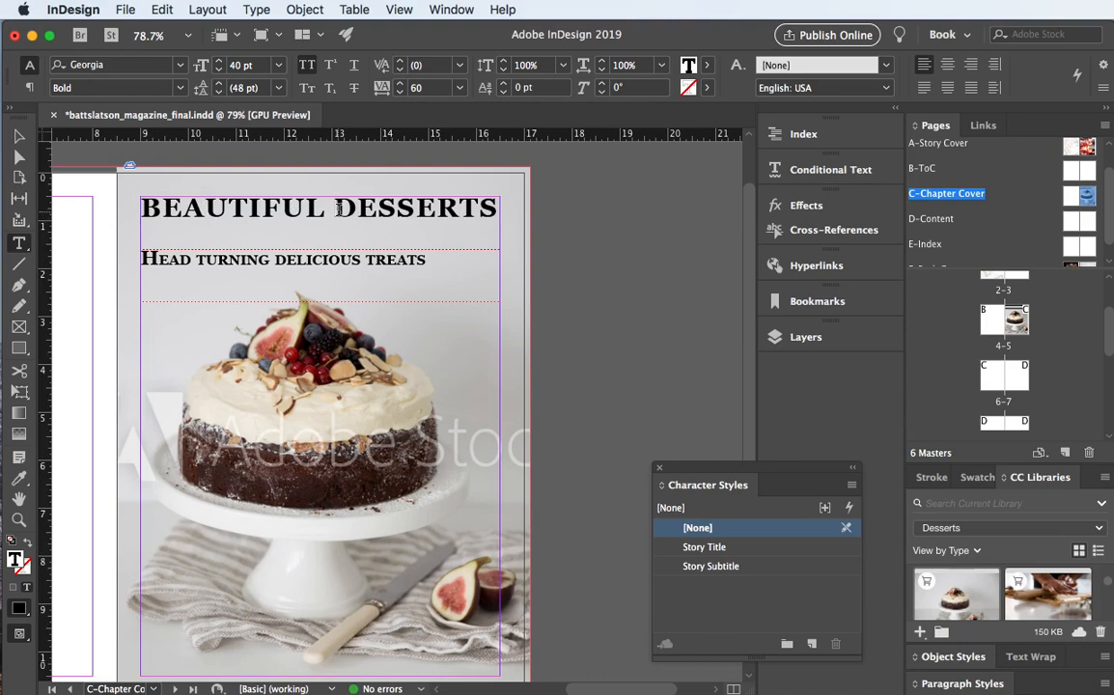
{"action": "key", "text": "Return"}
{"action": "key", "text": "super+a"}
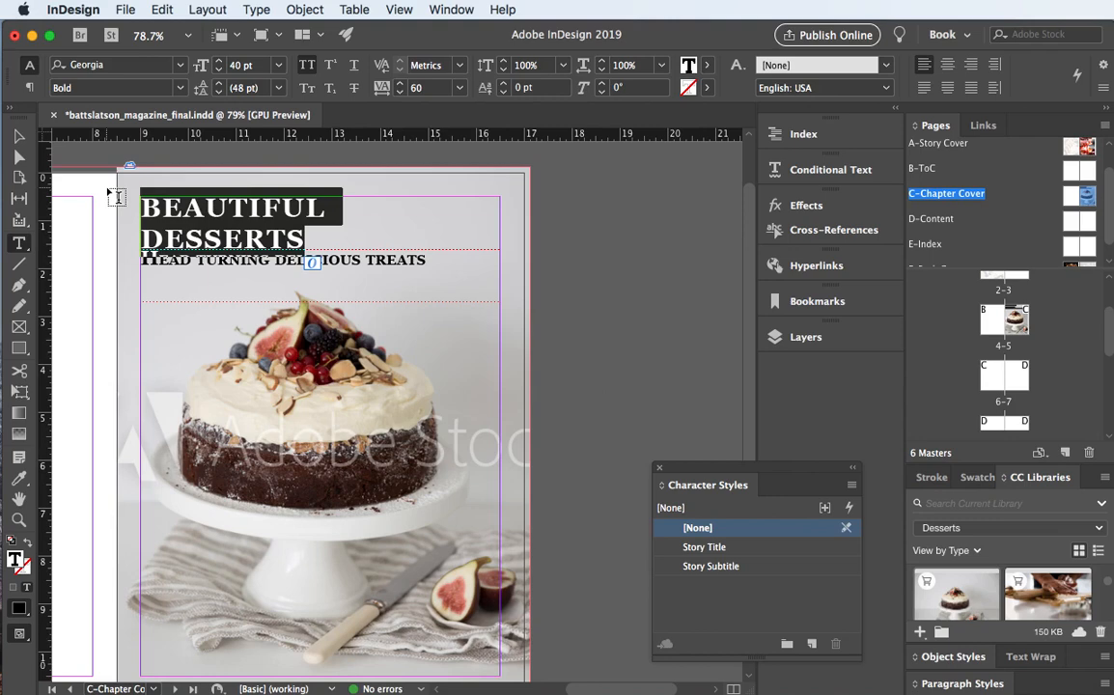
{"action": "key", "text": "alt+Right"}
{"action": "key", "text": "alt+Right"}
{"action": "key", "text": "alt+Right"}
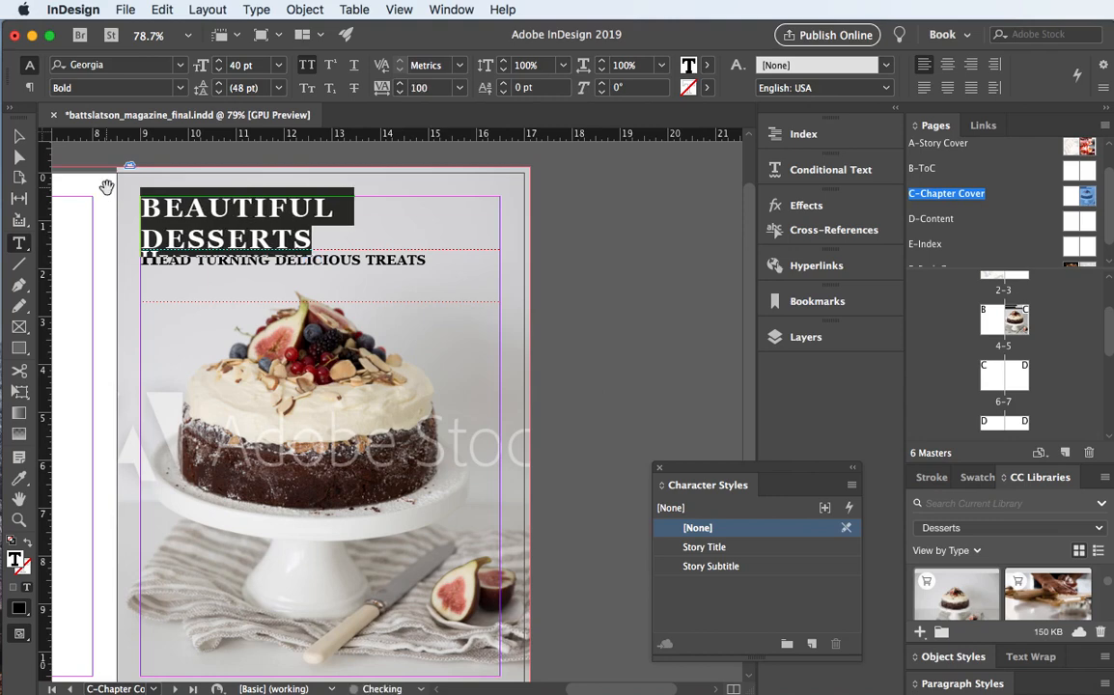
{"action": "key", "text": "alt+Left"}
{"action": "key", "text": "alt+Left"}
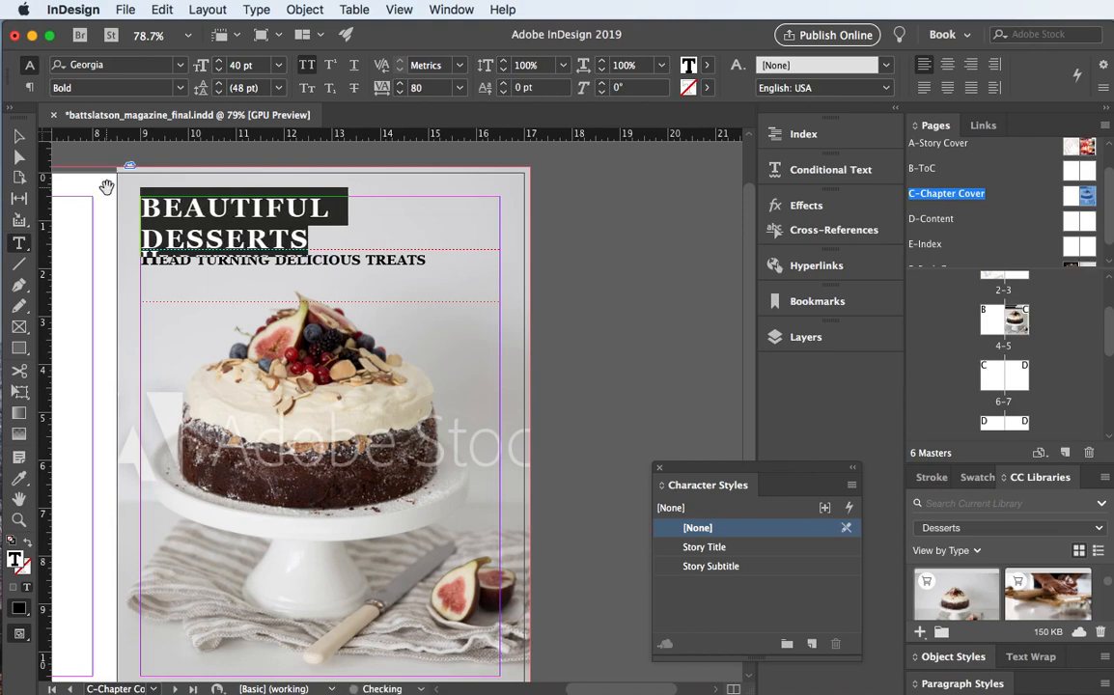
- Enlarge both lines of the title text to 49 pt
{"action": "scroll", "coordinate": [117, 194], "scroll_direction": "right", "scroll_amount": 1}
{"action": "left_click_drag", "start_coordinate": [297, 237], "coordinate": [108, 181]}
{"action": "key", "text": "super+shift+period"}
{"action": "key", "text": "super+shift+period"}
{"action": "key", "text": "super+shift+period"}
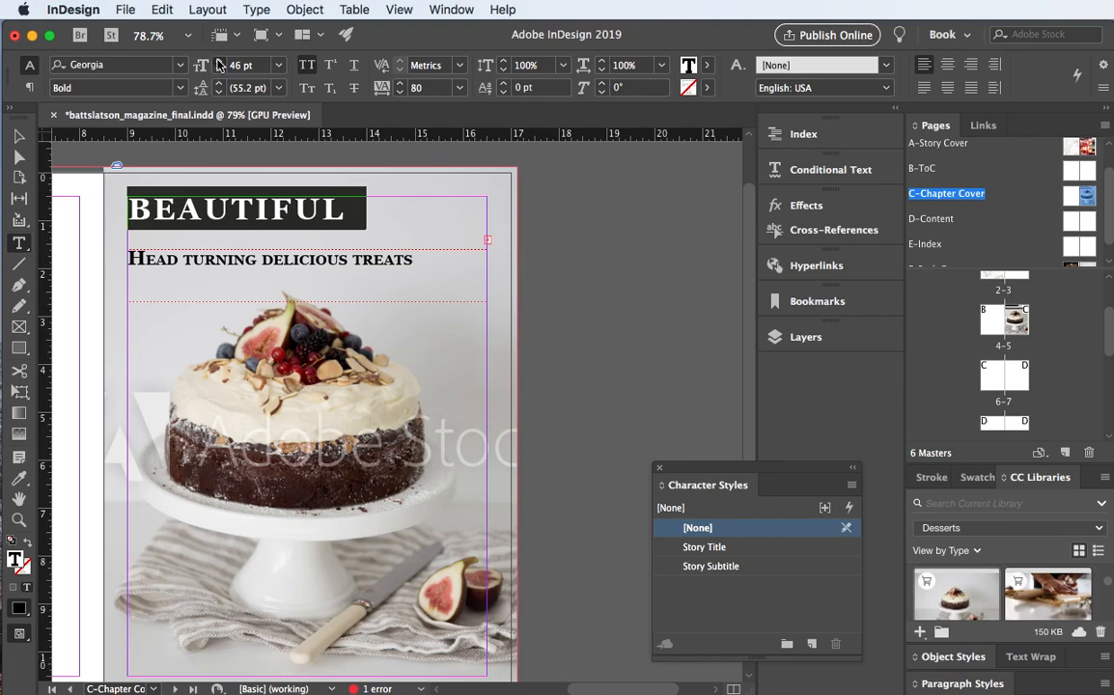
{"action": "left_click", "coordinate": [218, 60]}
{"action": "left_click", "coordinate": [218, 60]}
{"action": "left_click", "coordinate": [218, 60]}
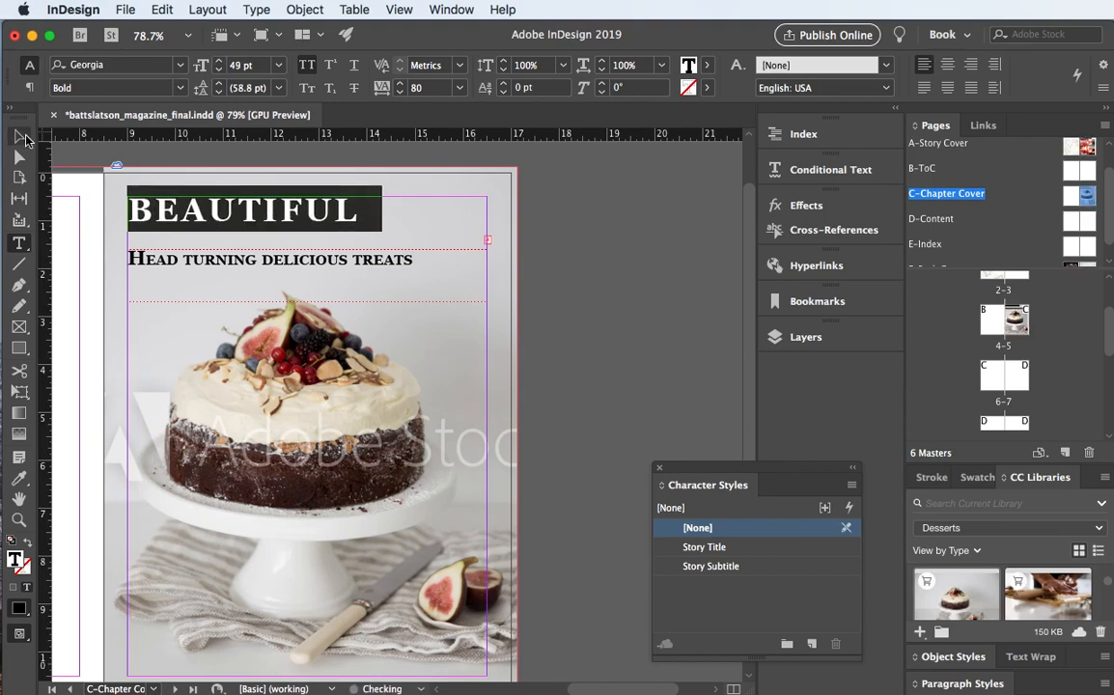
- Move the subtitle frame down to Y 2.56 in and extend the title frame's height to about 1.42 in to fit both lines
{"action": "left_click", "coordinate": [18, 135]}
{"action": "left_click_drag", "start_coordinate": [232, 266], "coordinate": [233, 313]}
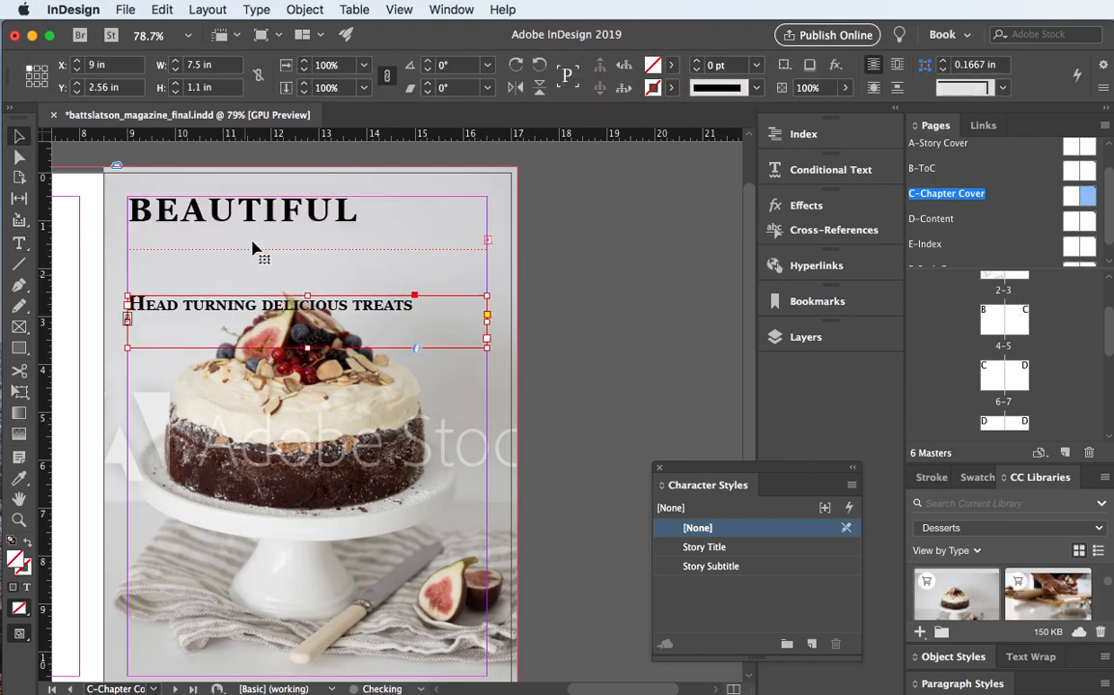
{"action": "left_click", "coordinate": [253, 236]}
{"action": "mouse_move", "coordinate": [307, 250]}
{"action": "left_mouse_down"}
{"action": "mouse_move", "coordinate": [309, 279]}
{"action": "mouse_move", "coordinate": [305, 260]}
{"action": "left_mouse_up"}
- Move the subtitle frame up close beneath the title, to Y about 2.02 in, and shorten it to about 0.42 in high
{"action": "left_click", "coordinate": [281, 307]}
{"action": "left_click_drag", "start_coordinate": [281, 307], "coordinate": [269, 290]}
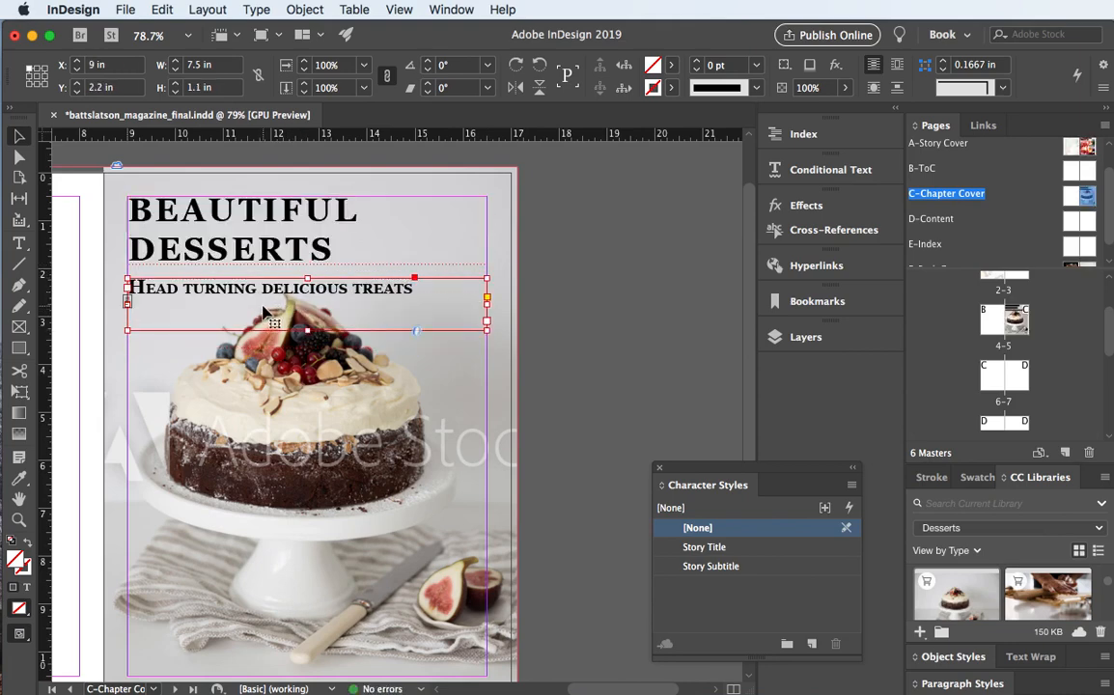
{"action": "key", "text": "Up"}
{"action": "key", "text": "Up"}
{"action": "key", "text": "Up"}
{"action": "key", "text": "Up"}
{"action": "key", "text": "Up"}
{"action": "key", "text": "Up"}
{"action": "key", "text": "Up"}
{"action": "key", "text": "Up"}
{"action": "key", "text": "Up"}
{"action": "key", "text": "Up"}
{"action": "key", "text": "Up"}
{"action": "key", "text": "Up"}
{"action": "key", "text": "Up"}
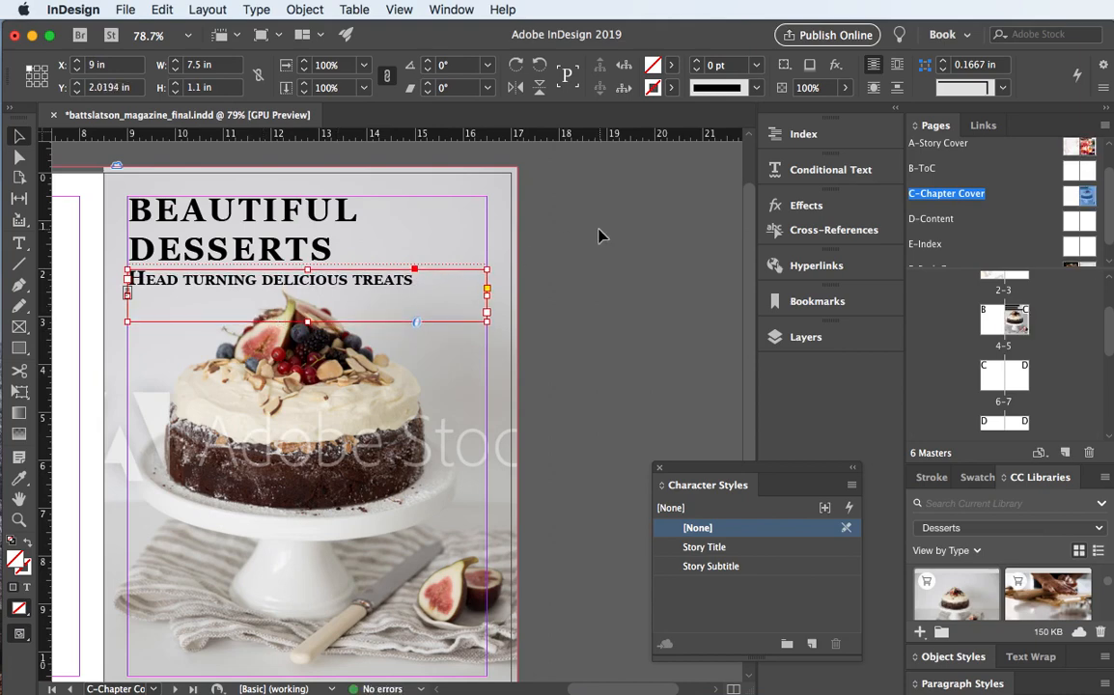
{"action": "left_click_drag", "start_coordinate": [307, 321], "coordinate": [302, 290]}
{"action": "left_click", "coordinate": [547, 261]}
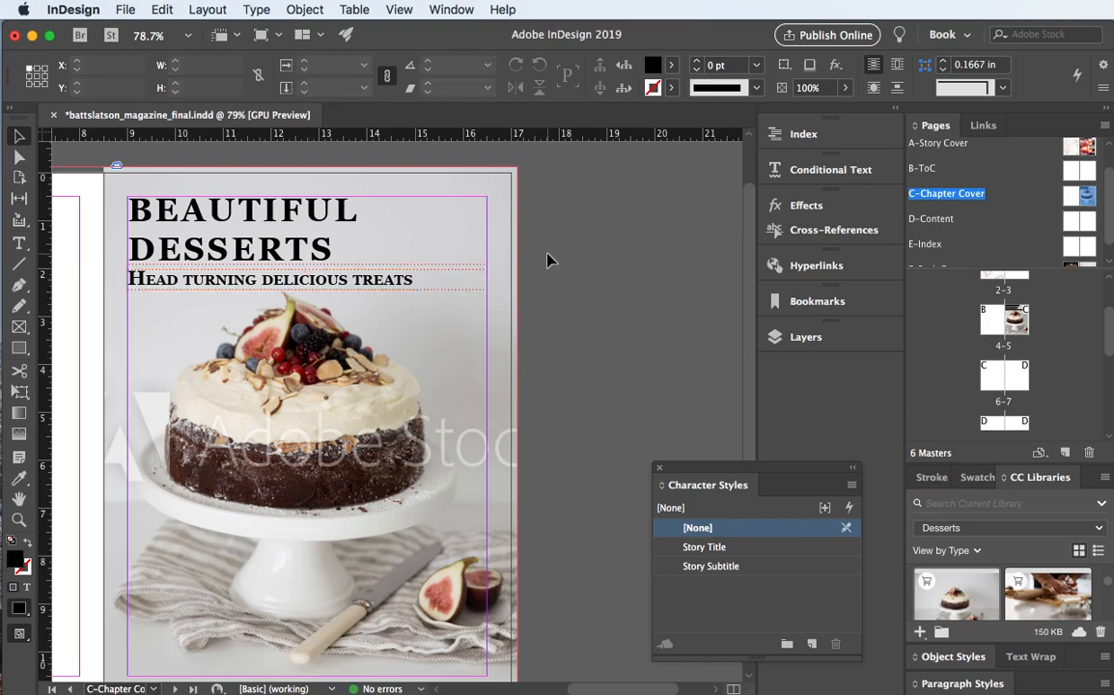
- Preview the chapter cover without guides and frame edges, and nudge the subtitle slightly down from the title
{"action": "key", "text": "w"}
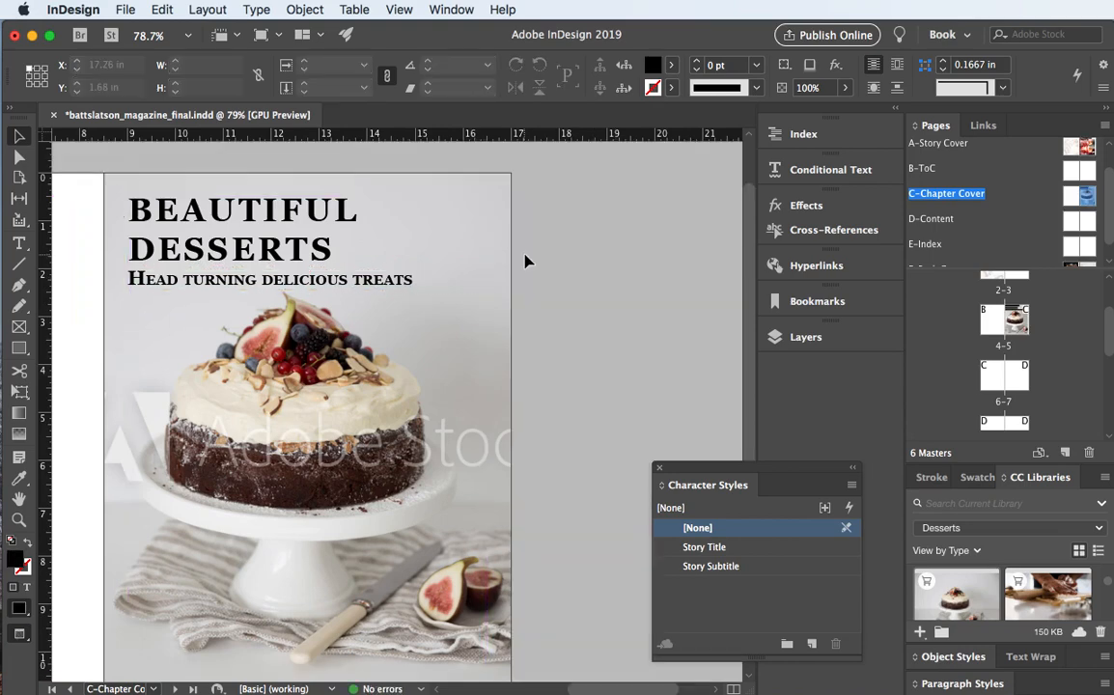
{"action": "left_click", "coordinate": [287, 241]}
{"action": "left_click", "coordinate": [287, 288]}
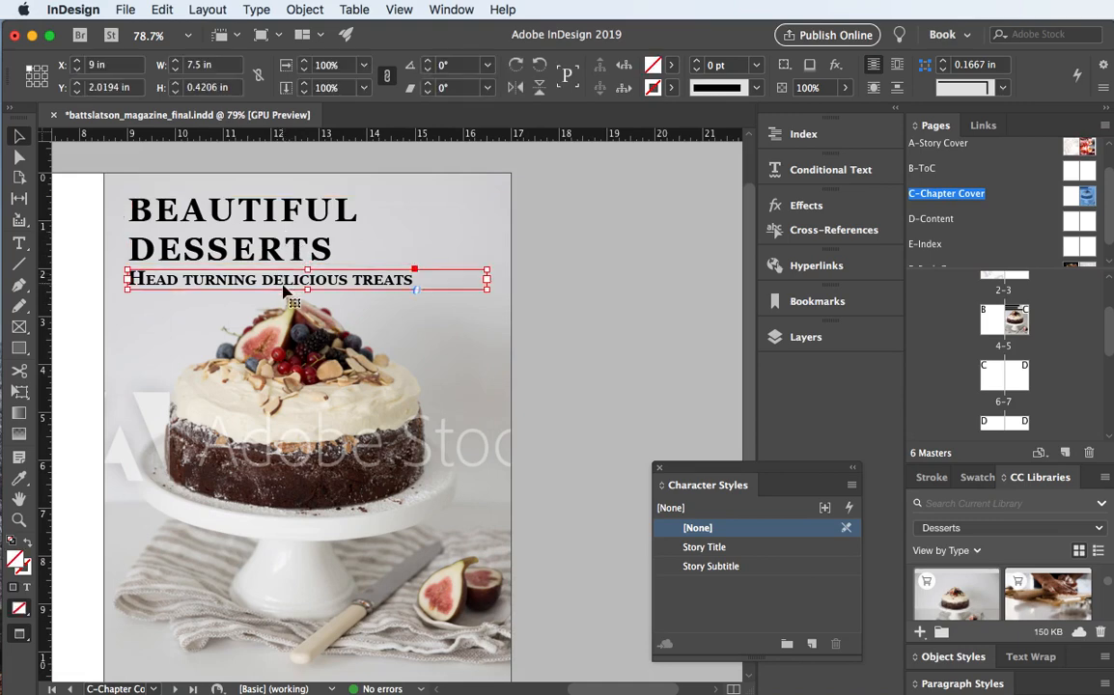
{"action": "left_click", "coordinate": [299, 249]}
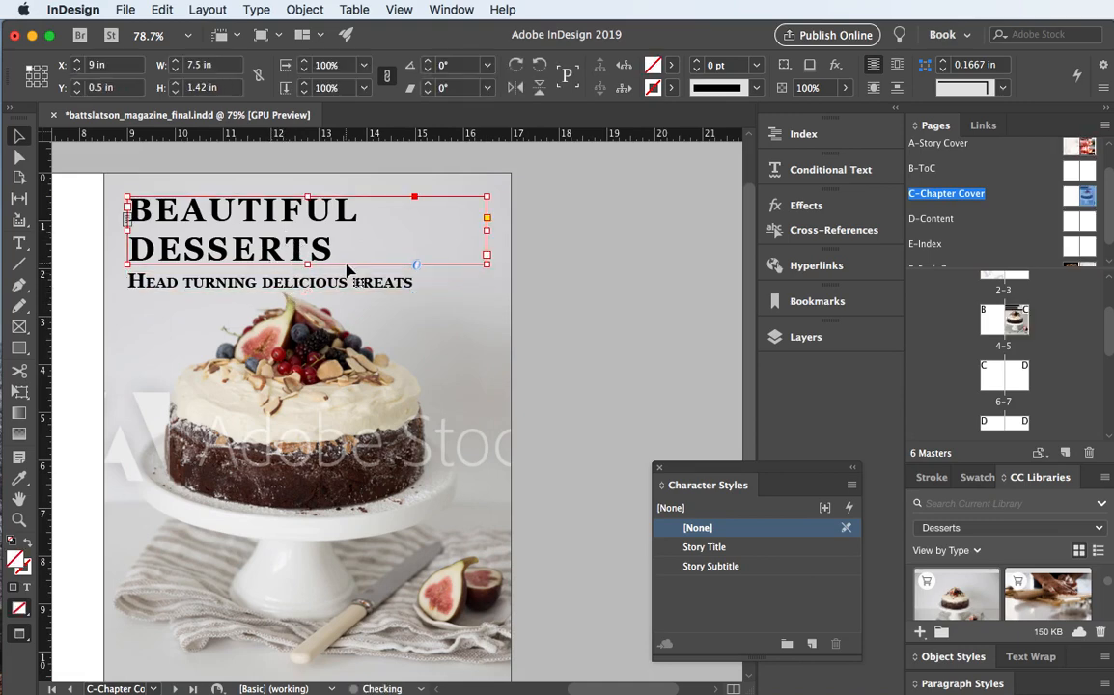
{"action": "scroll", "coordinate": [210, 391], "scroll_direction": "left", "scroll_amount": 3}
{"action": "scroll", "coordinate": [211, 391], "scroll_direction": "up", "scroll_amount": 2}
{"action": "scroll", "coordinate": [211, 391], "scroll_direction": "right", "scroll_amount": 2}
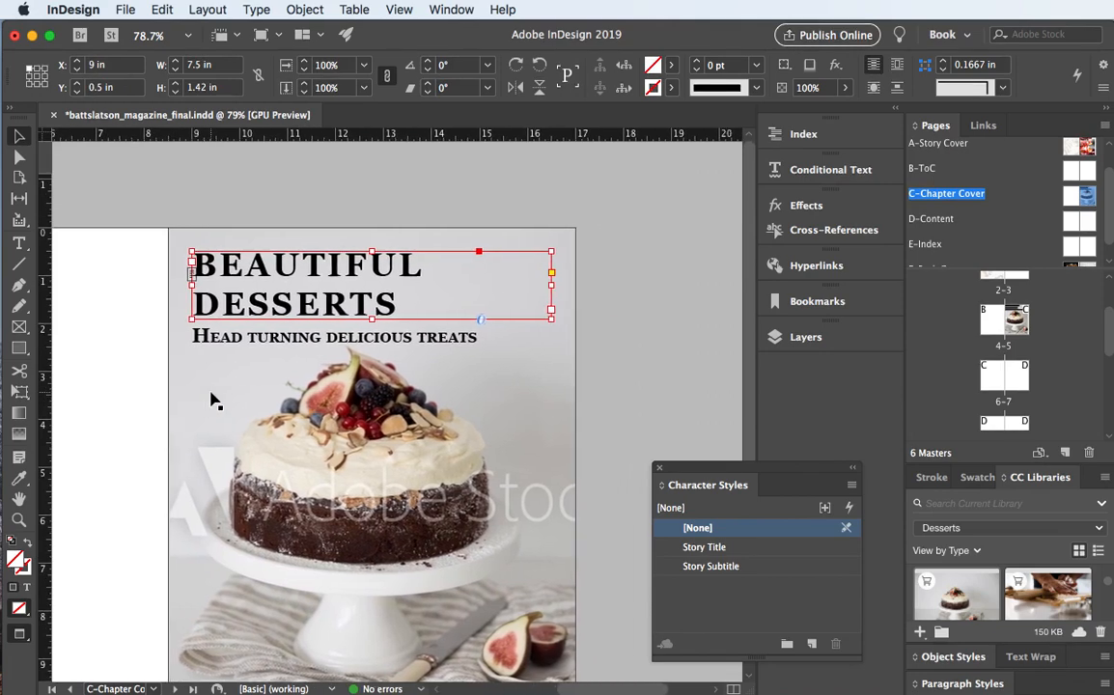
{"action": "left_click", "coordinate": [87, 388]}
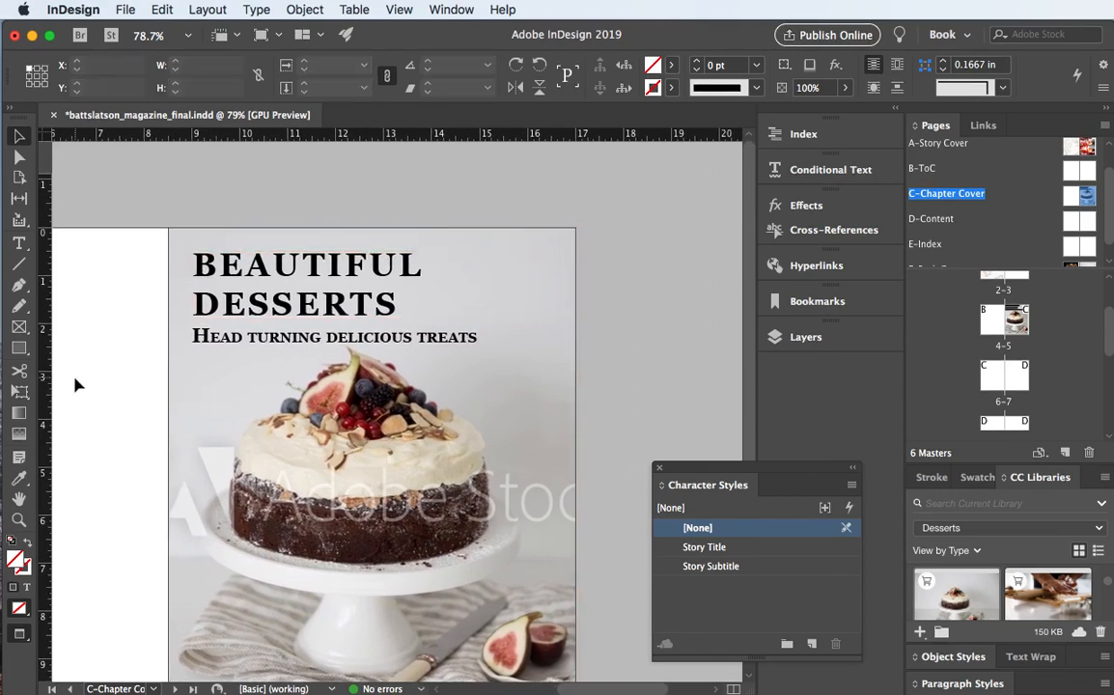
- Select the two-line "Beautiful Desserts" title frame
{"action": "left_click", "coordinate": [345, 269]}
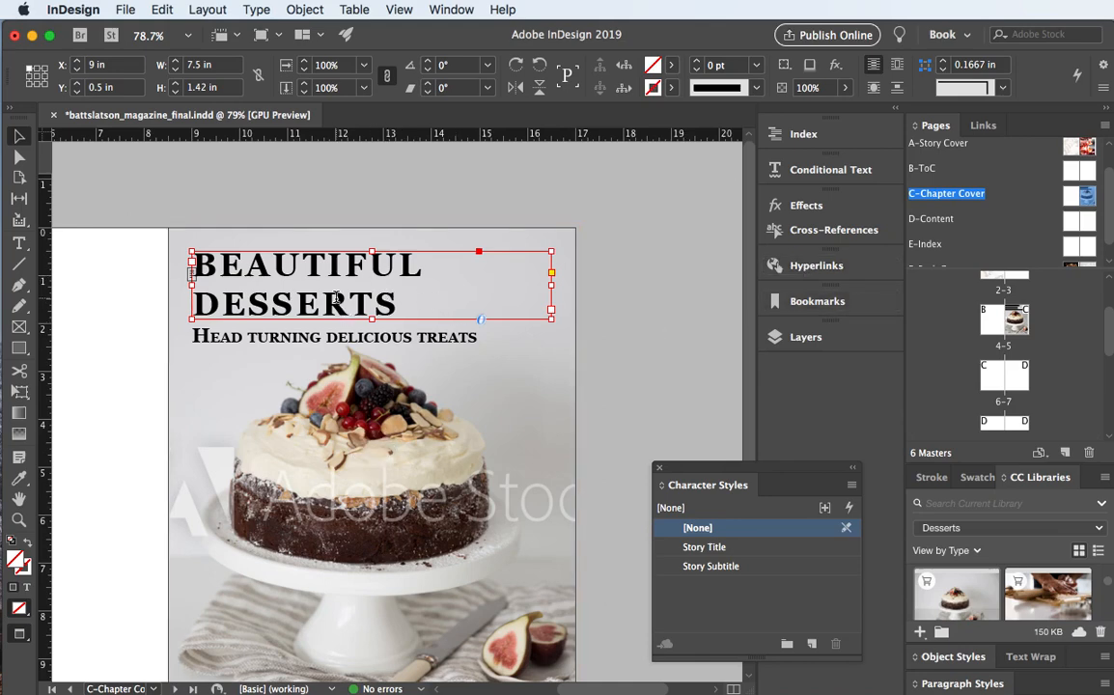
- Recolour the whole "Beautiful Desserts" title text with the dark brown swatch R=45 G=16 B=10
{"action": "double_click", "coordinate": [309, 278]}
{"action": "key", "text": "super+a"}
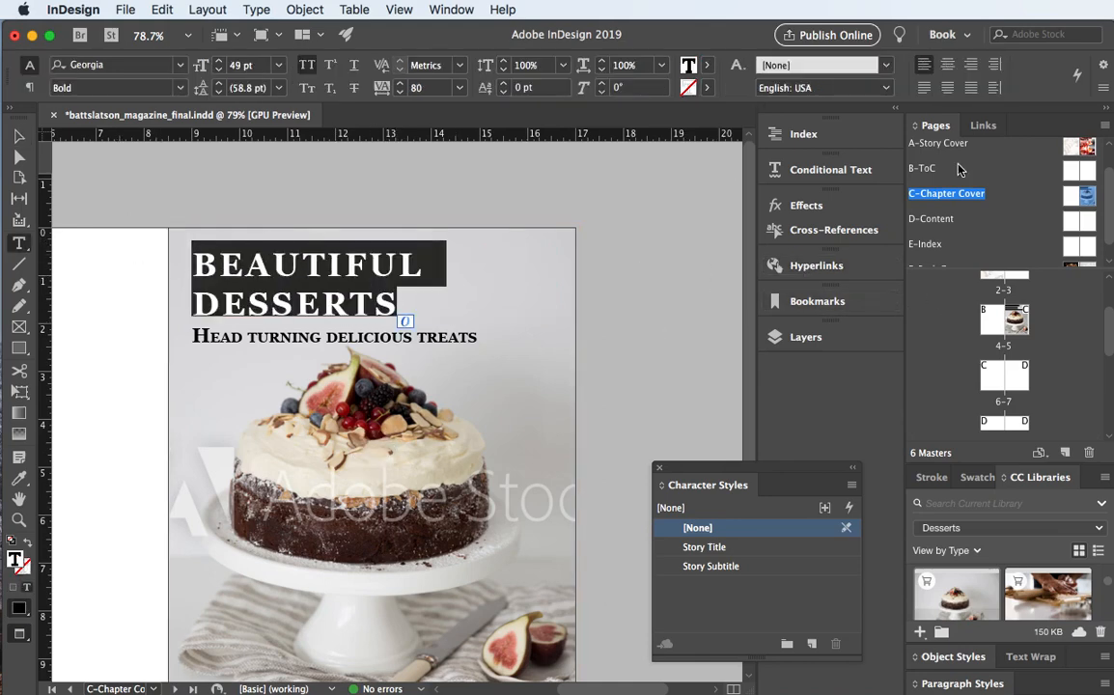
{"action": "left_click", "coordinate": [973, 478]}
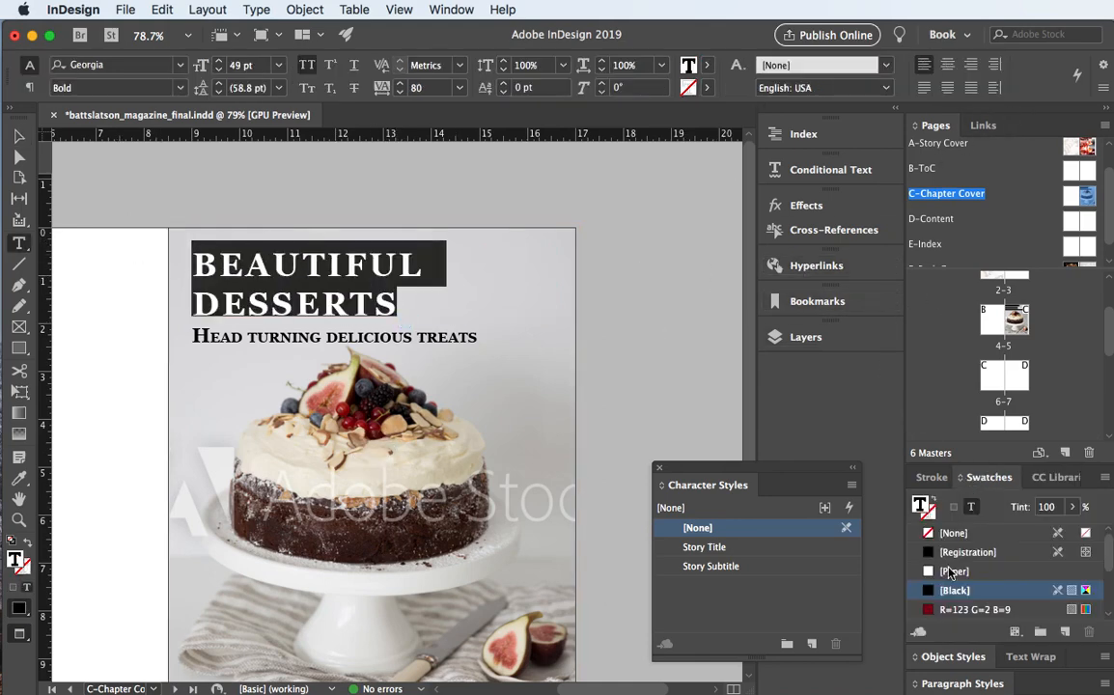
{"action": "scroll", "coordinate": [936, 605], "scroll_direction": "down", "scroll_amount": 3}
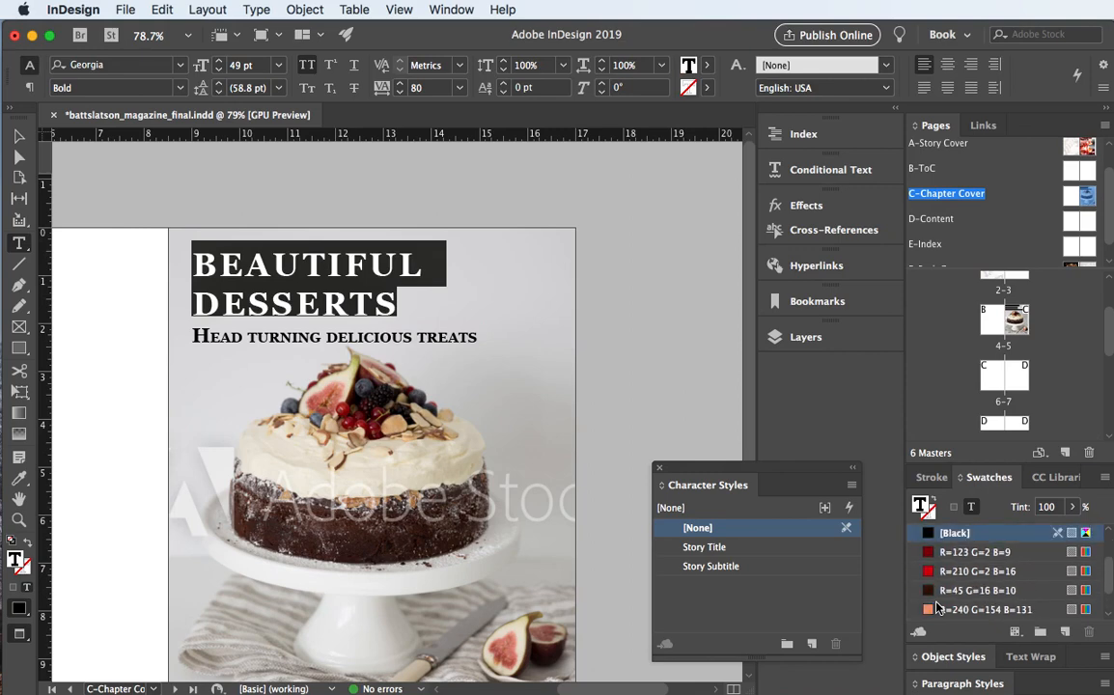
{"action": "left_click", "coordinate": [928, 592]}
{"action": "left_click", "coordinate": [407, 312]}
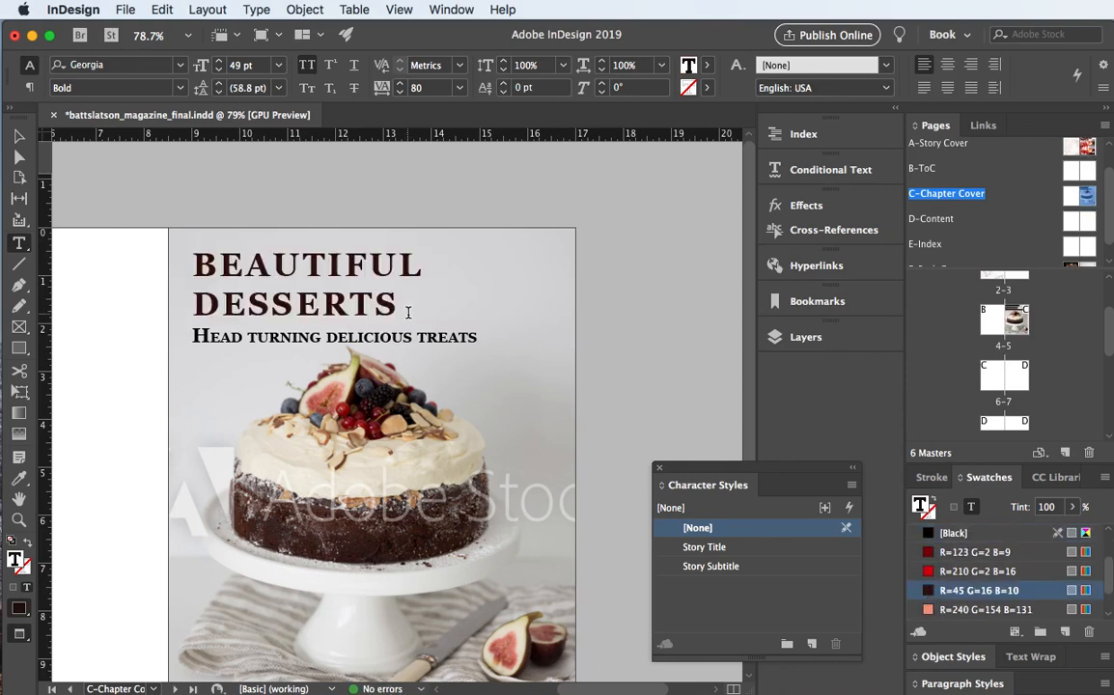
- Recolour the full "Beautiful Desserts" title with the salmon swatch R=240 G=154 B=131
{"action": "left_click_drag", "start_coordinate": [375, 302], "coordinate": [303, 292]}
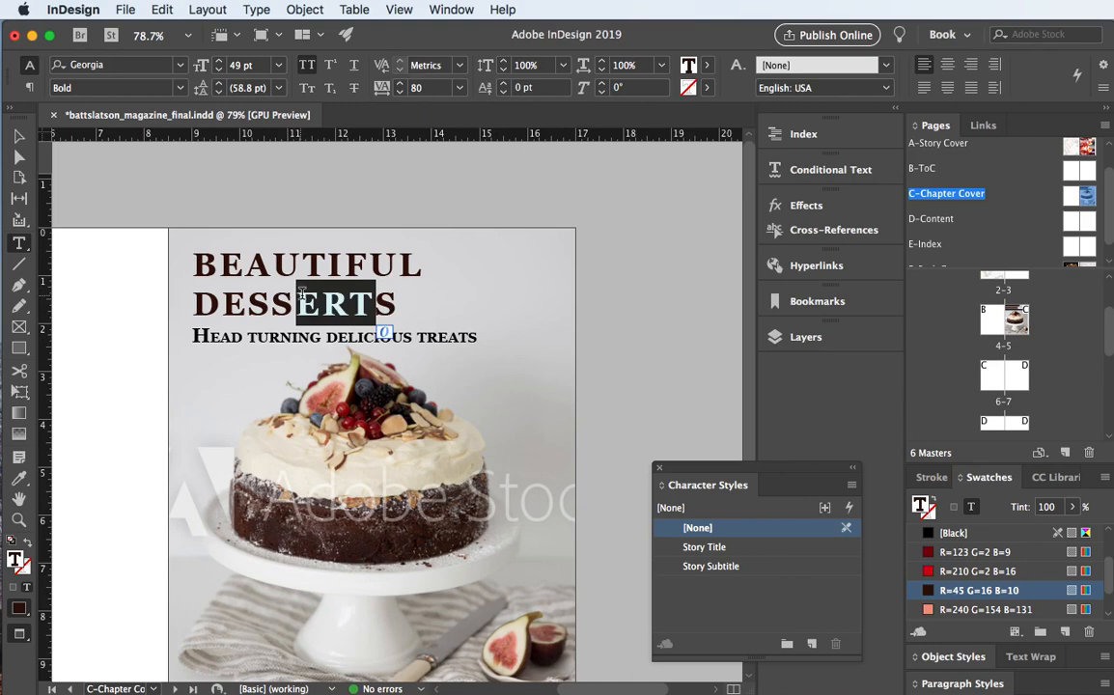
{"action": "left_click_drag", "start_coordinate": [397, 301], "coordinate": [170, 256]}
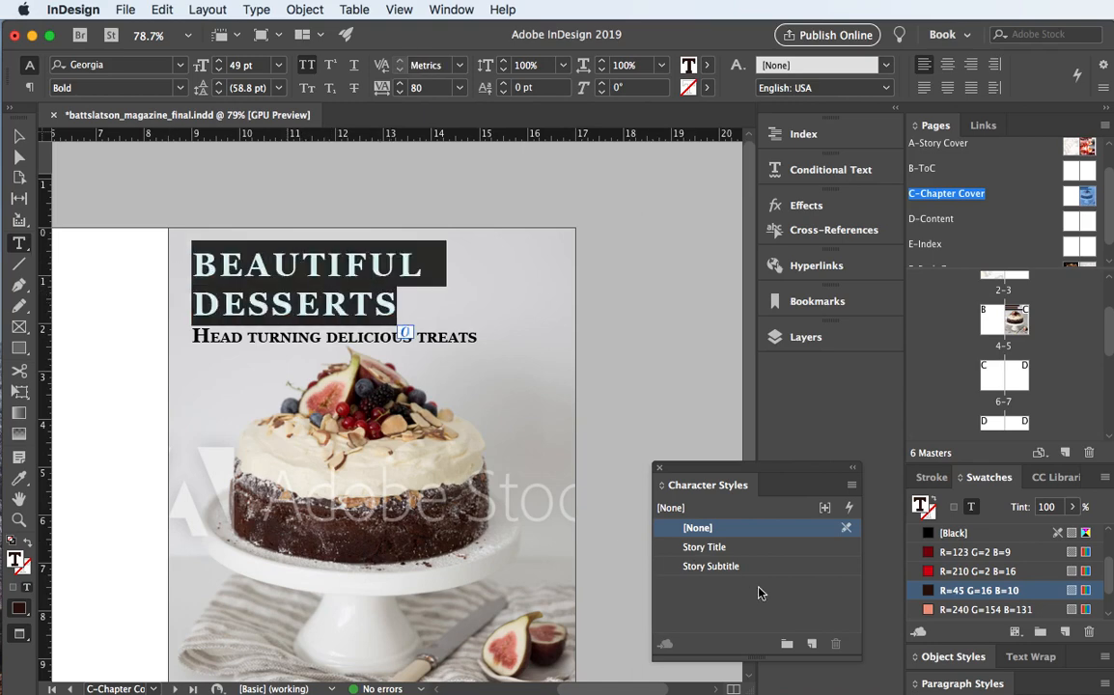
{"action": "left_click", "coordinate": [926, 611]}
{"action": "left_click", "coordinate": [323, 303]}
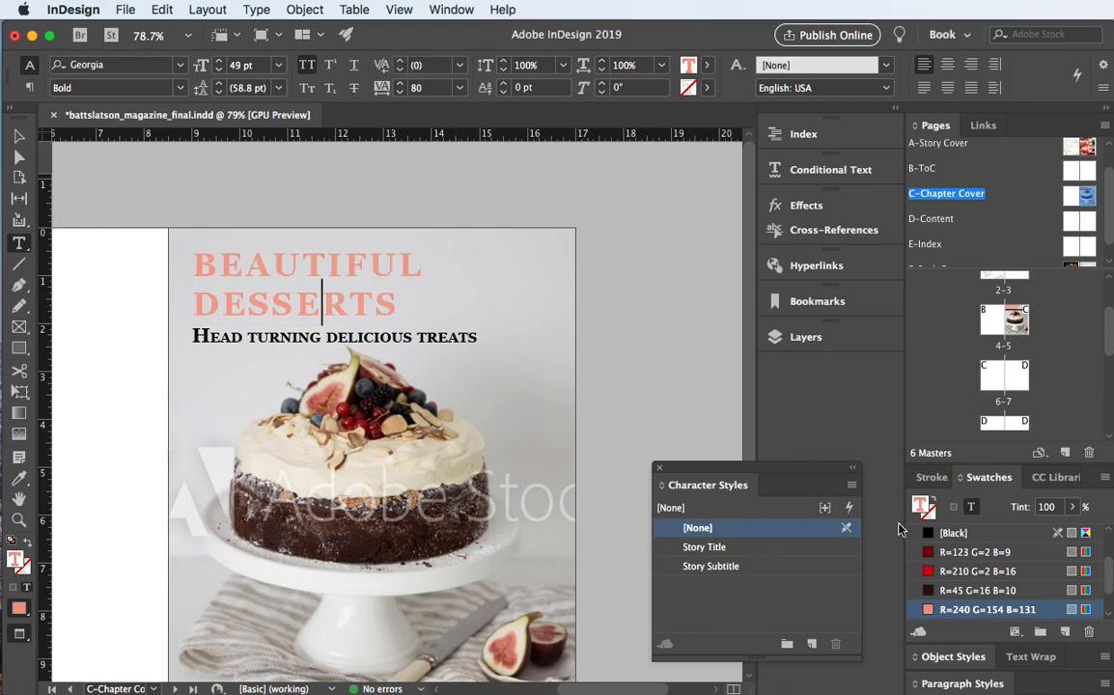
- Recolour both lines of the "Beautiful Desserts" title with the orange swatch R=236 G=155 B=63
{"action": "scroll", "coordinate": [965, 570], "scroll_direction": "down", "scroll_amount": 2}
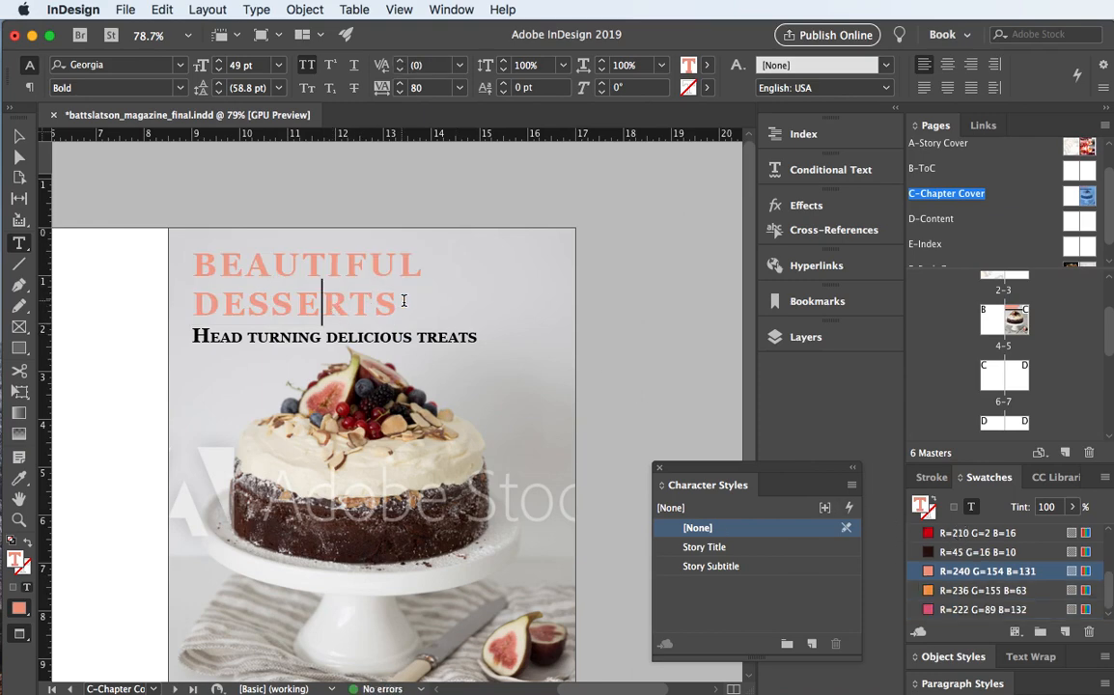
{"action": "left_click_drag", "start_coordinate": [404, 302], "coordinate": [154, 246]}
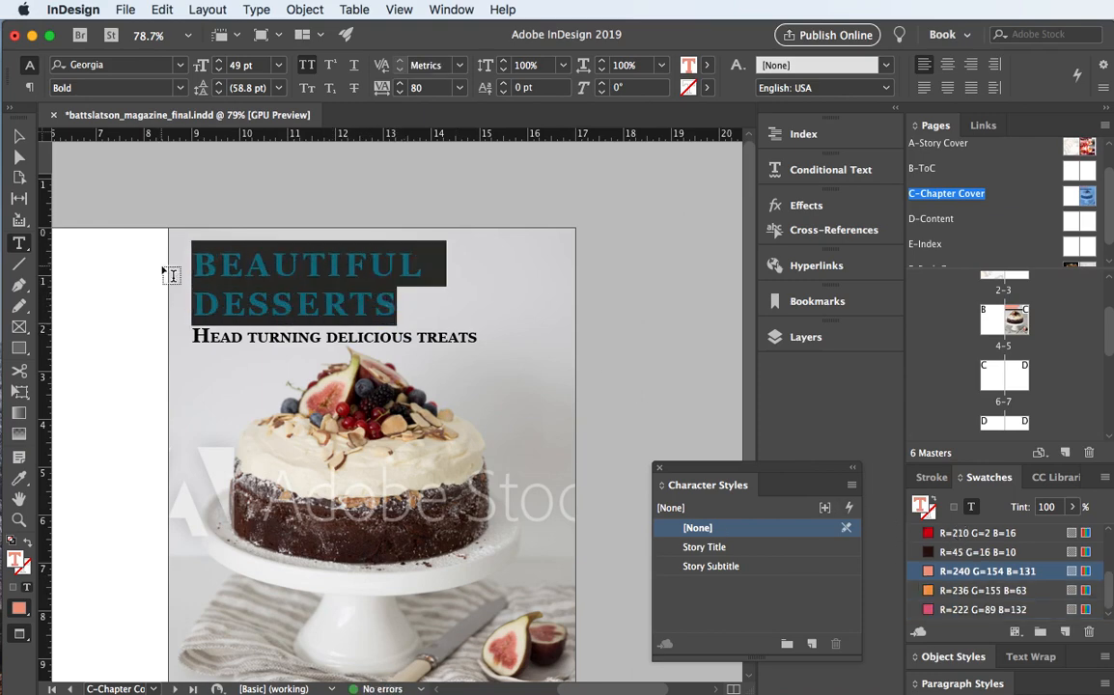
{"action": "left_click", "coordinate": [935, 591]}
{"action": "left_click", "coordinate": [323, 303]}
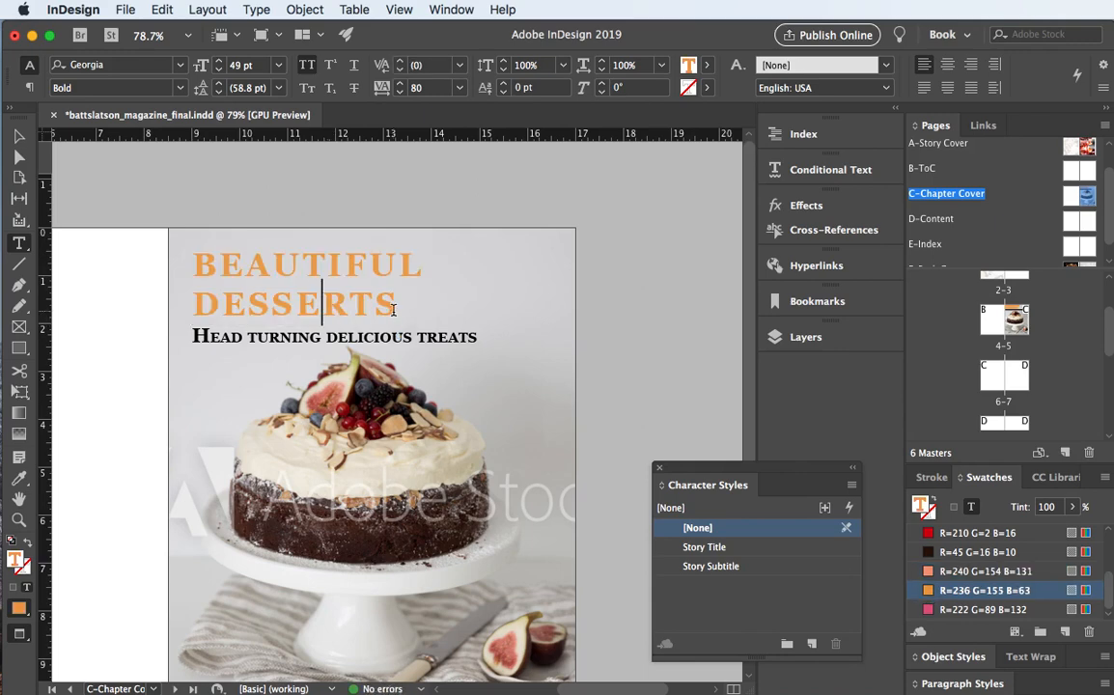
- Select the title frame as an object, make formatting affect its text, and fill the text with pink swatch R=222 G=89 B=132
{"action": "left_click", "coordinate": [20, 129]}
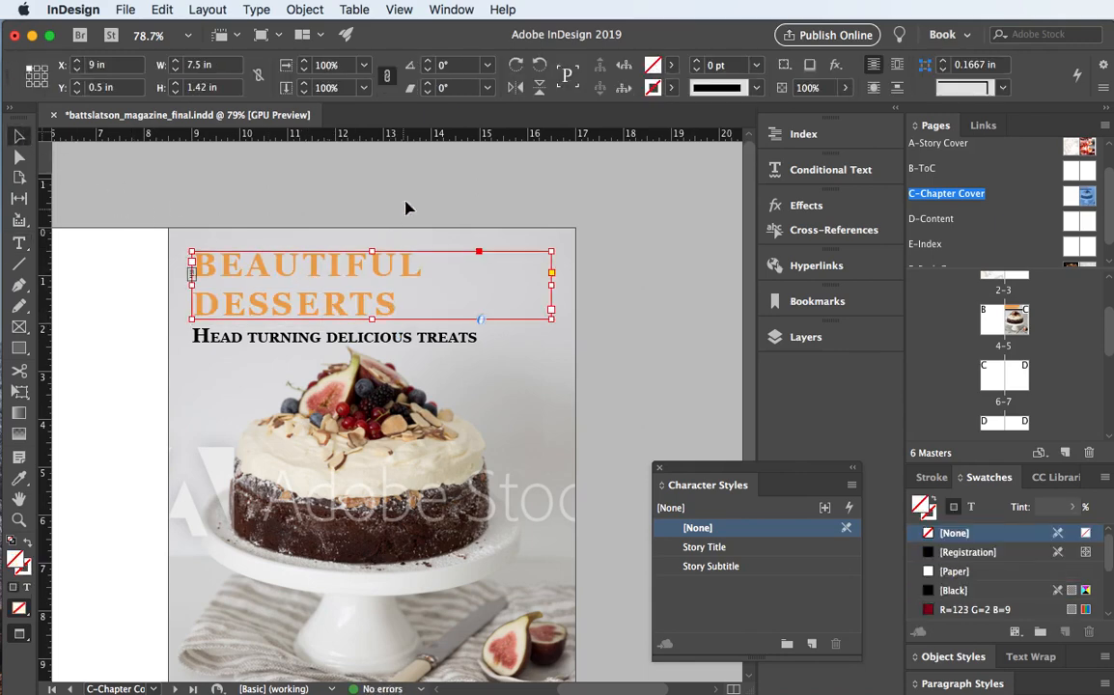
{"action": "left_click", "coordinate": [970, 508]}
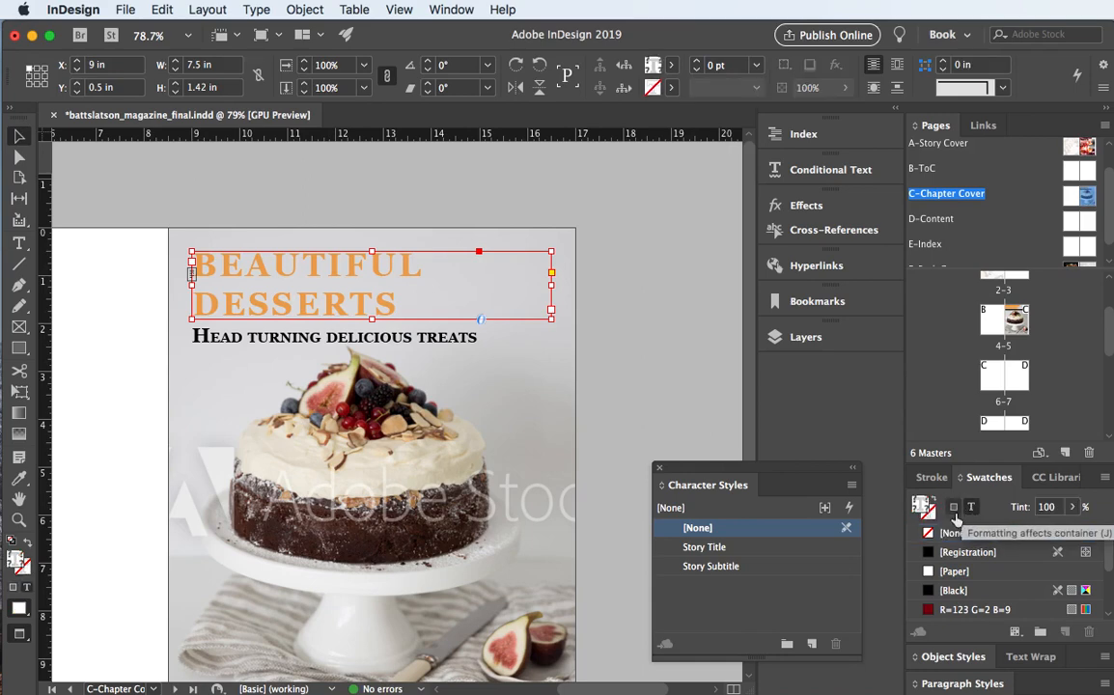
{"action": "scroll", "coordinate": [966, 570], "scroll_direction": "down", "scroll_amount": 2}
{"action": "scroll", "coordinate": [965, 570], "scroll_direction": "down", "scroll_amount": 1}
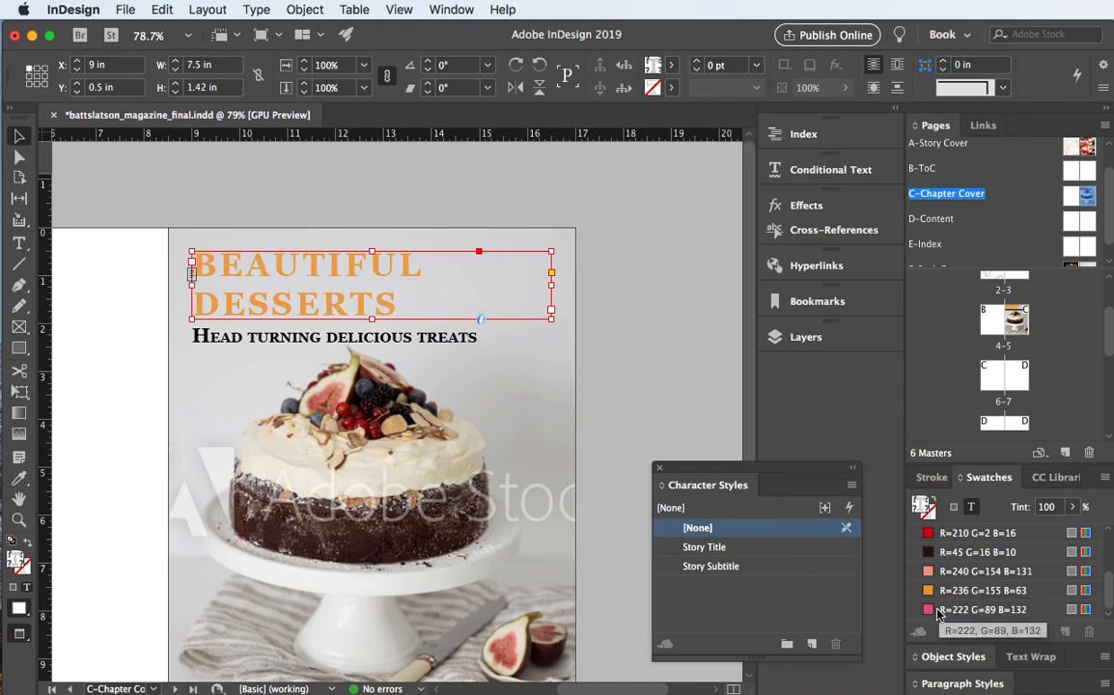
{"action": "left_click", "coordinate": [936, 610]}
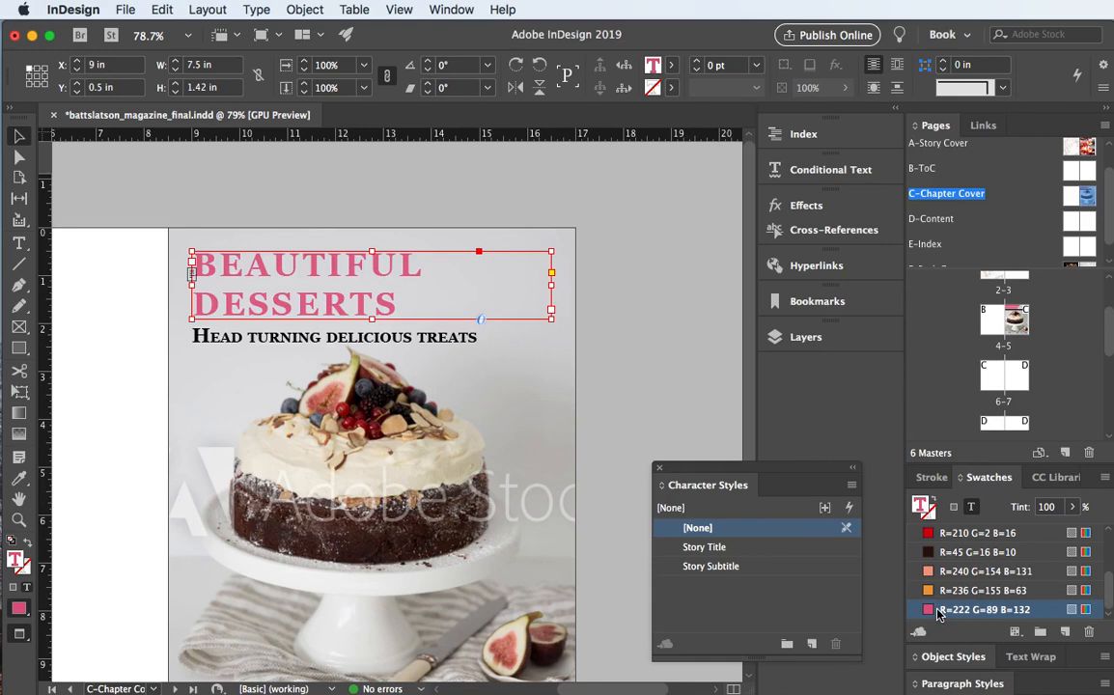
- Fill the text of the "Head turning delicious treats" subtitle frame with the orange swatch R=236 G=155 B=63
{"action": "left_click", "coordinate": [380, 341]}
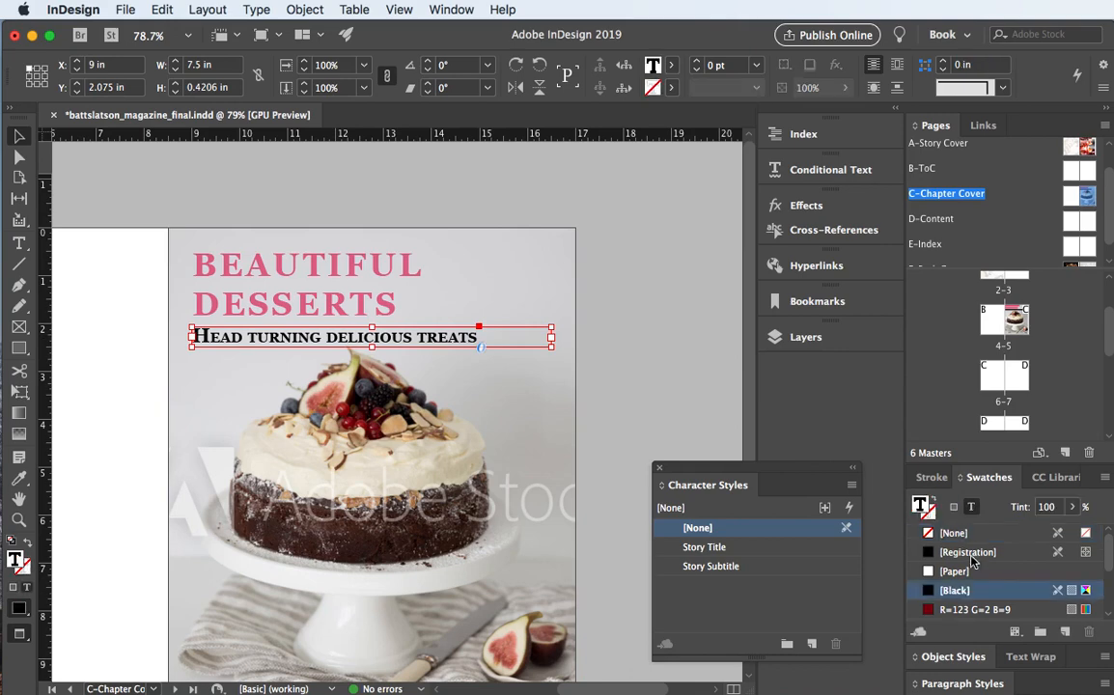
{"action": "scroll", "coordinate": [972, 560], "scroll_direction": "down", "scroll_amount": 5}
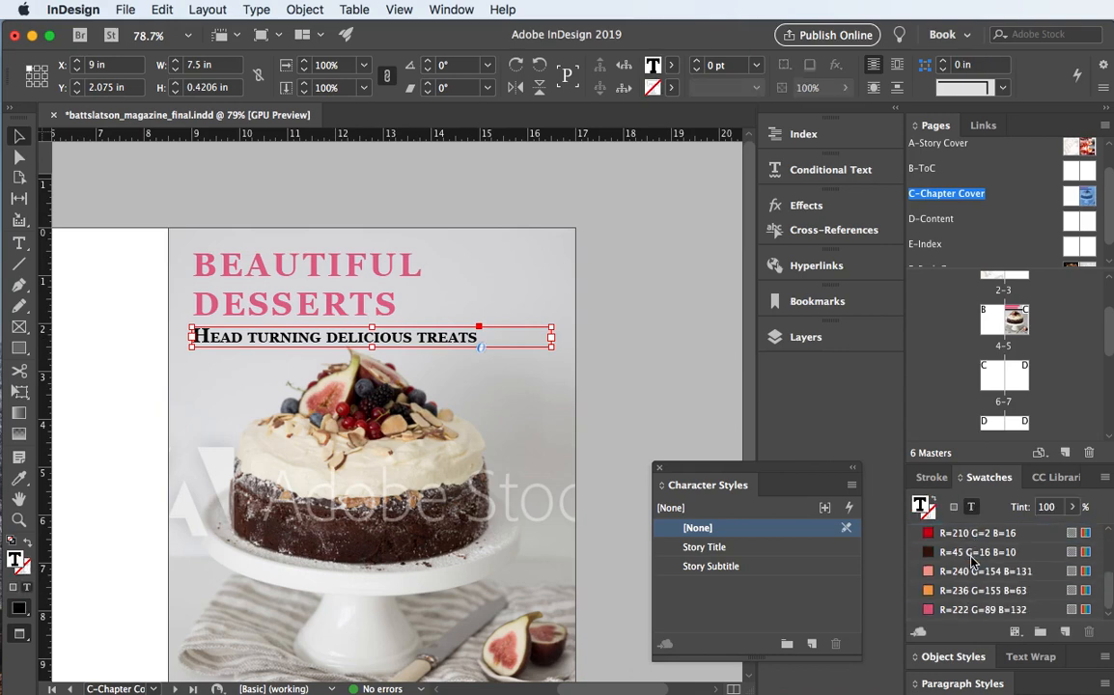
{"action": "left_click", "coordinate": [930, 593]}
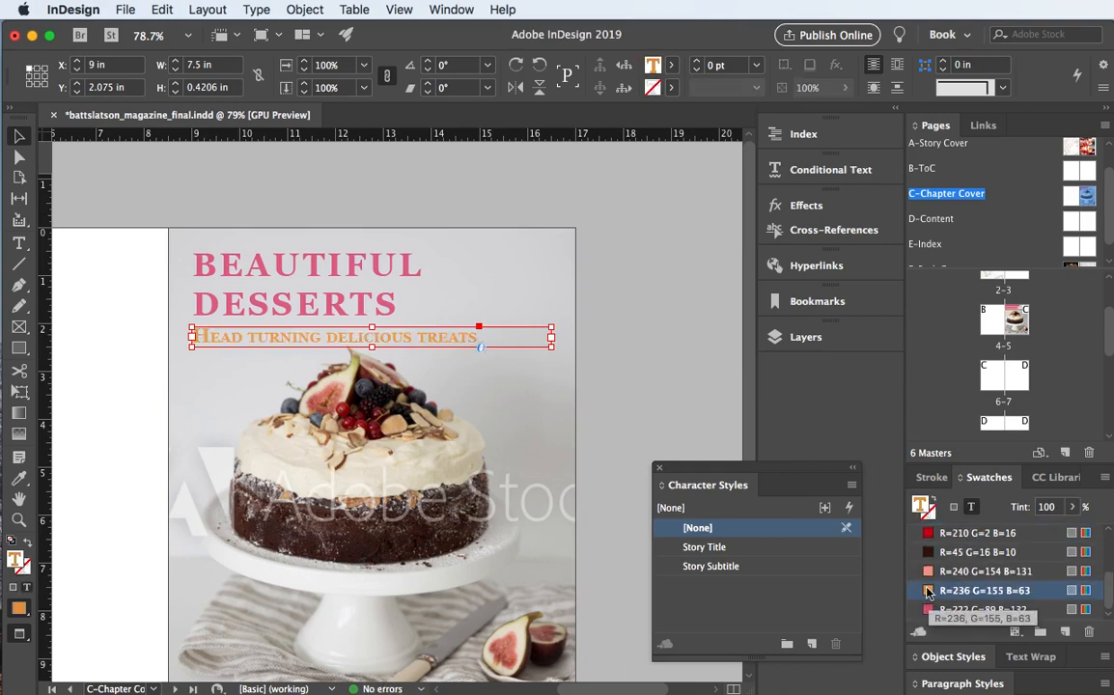
- Try the salmon R=240 G=154 B=131 and dark brown R=45 G=16 B=10 swatches on the subtitle text
{"action": "left_click", "coordinate": [926, 574]}
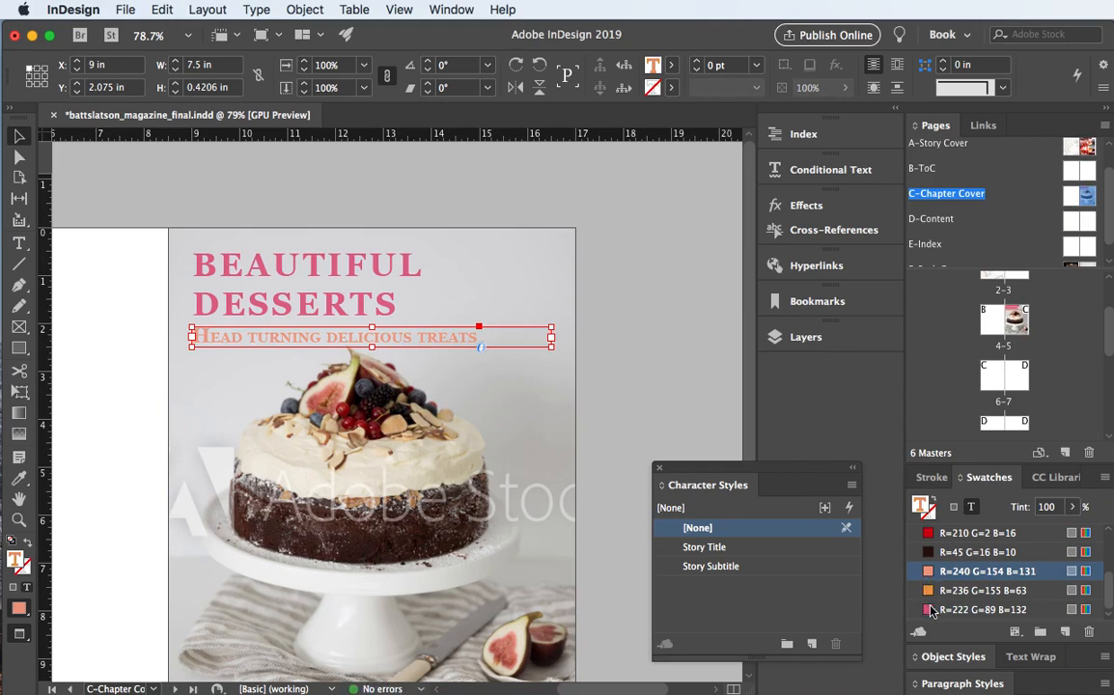
{"action": "scroll", "coordinate": [929, 599], "scroll_direction": "up", "scroll_amount": 3}
{"action": "scroll", "coordinate": [927, 560], "scroll_direction": "down", "scroll_amount": 1}
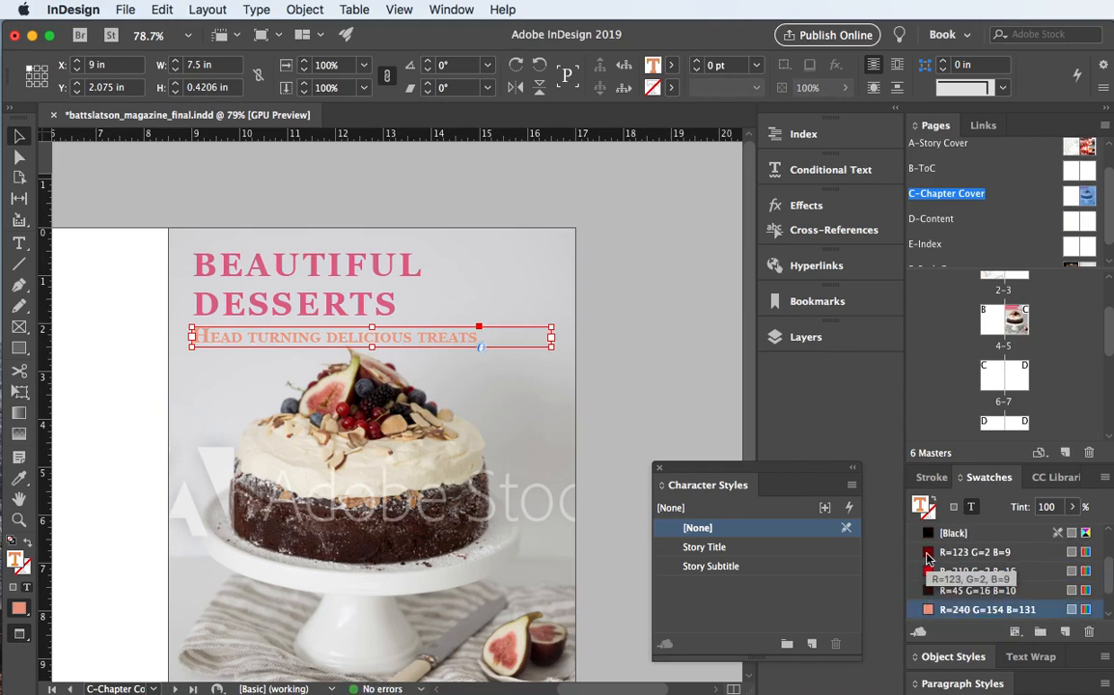
{"action": "scroll", "coordinate": [933, 593], "scroll_direction": "down", "scroll_amount": 2}
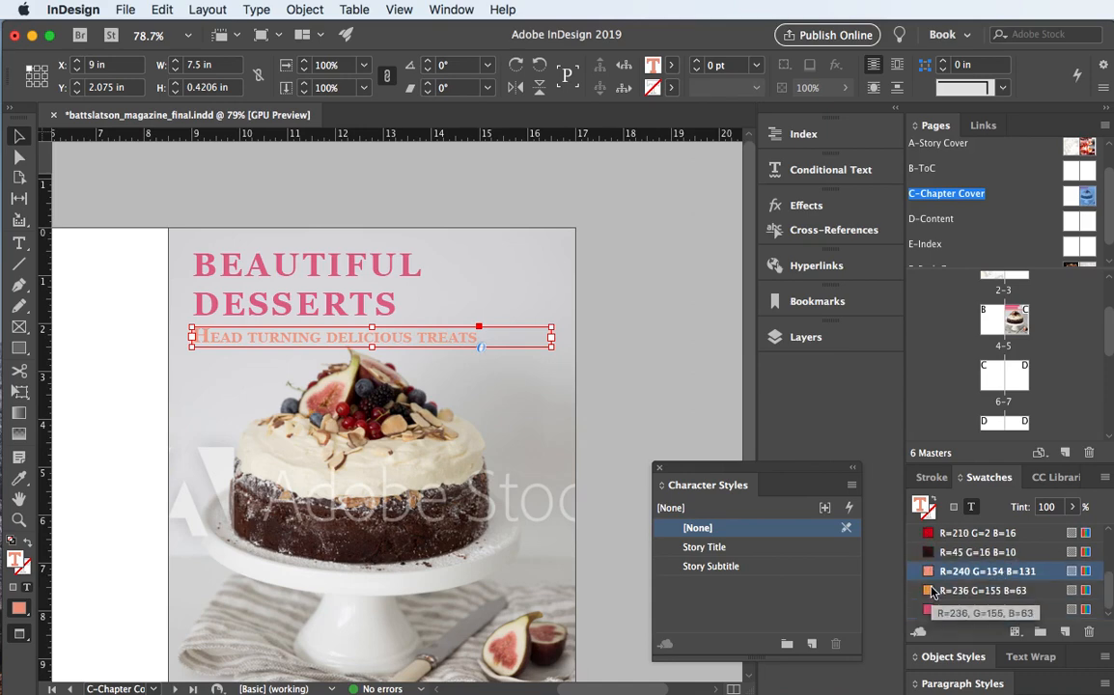
{"action": "scroll", "coordinate": [932, 593], "scroll_direction": "up", "scroll_amount": 5}
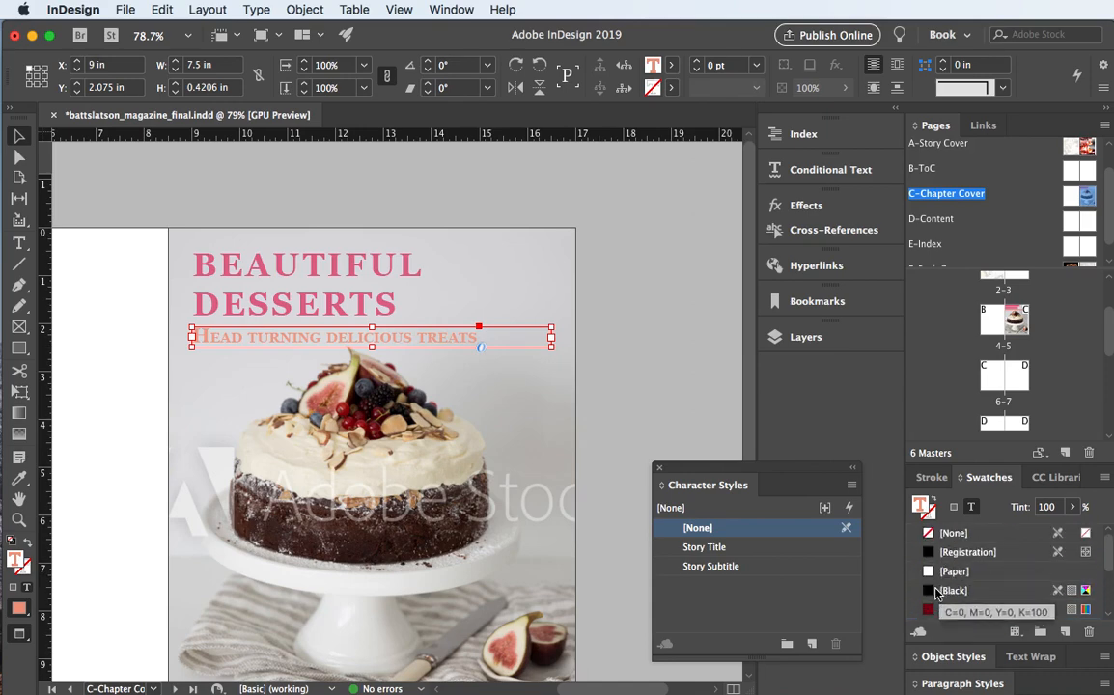
{"action": "scroll", "coordinate": [937, 593], "scroll_direction": "down", "scroll_amount": 3}
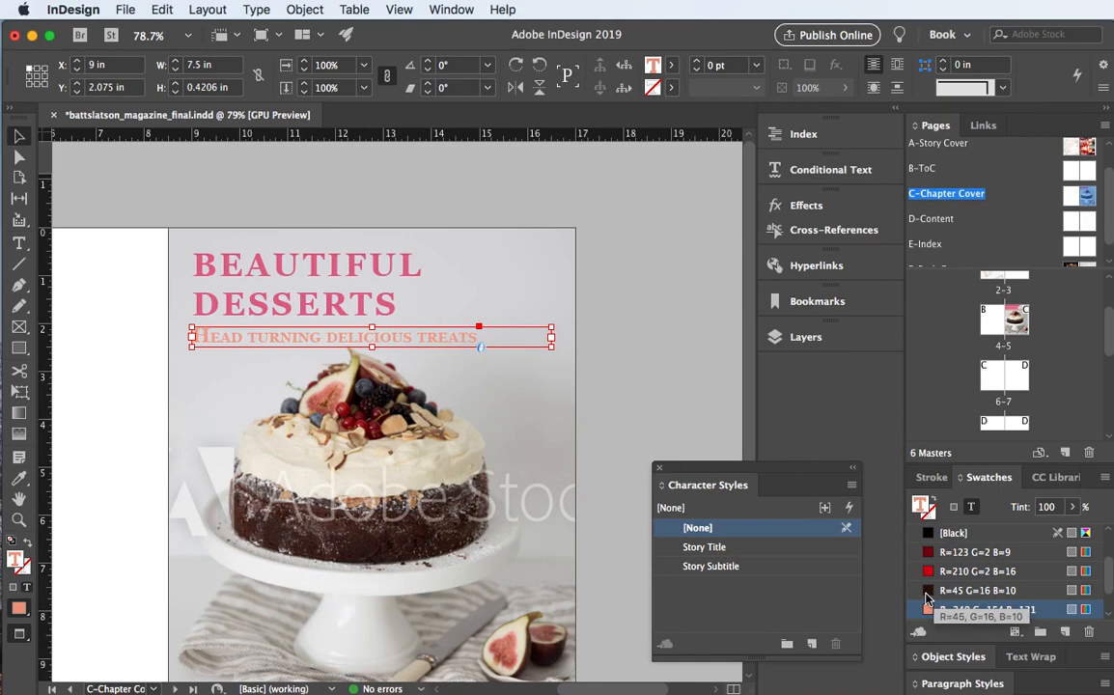
{"action": "left_click", "coordinate": [928, 593]}
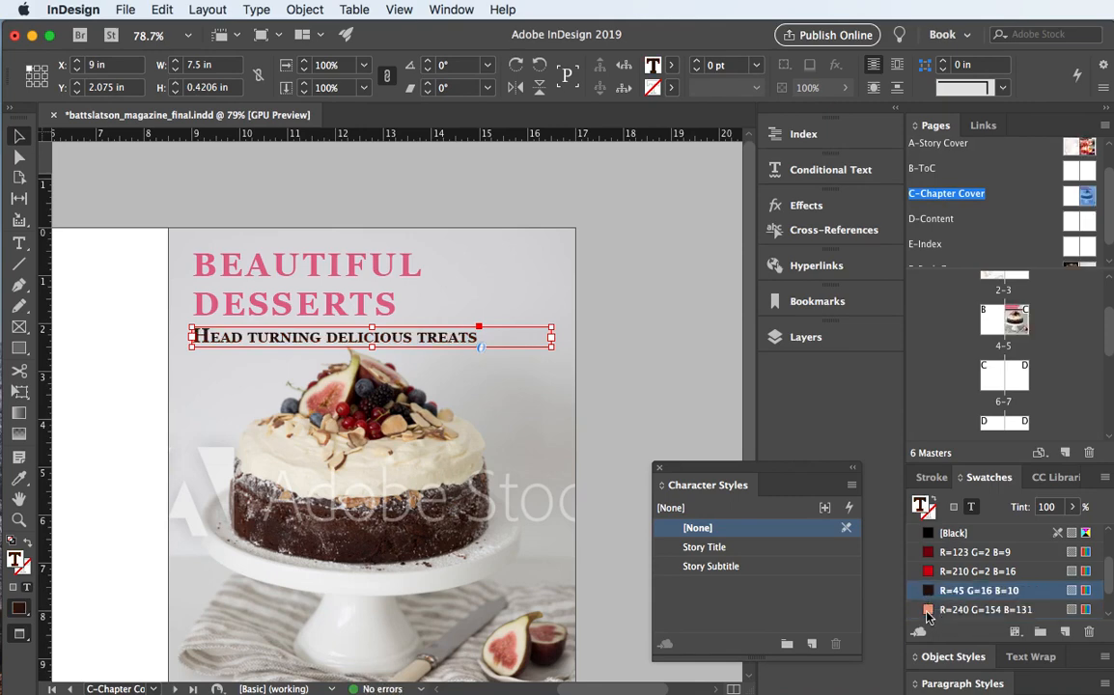
{"action": "left_click", "coordinate": [928, 610]}
- Compare pink R=222 G=89 B=132 and salmon on the subtitle text, and return it to orange R=236 G=155 B=63
{"action": "scroll", "coordinate": [970, 579], "scroll_direction": "down", "scroll_amount": 2}
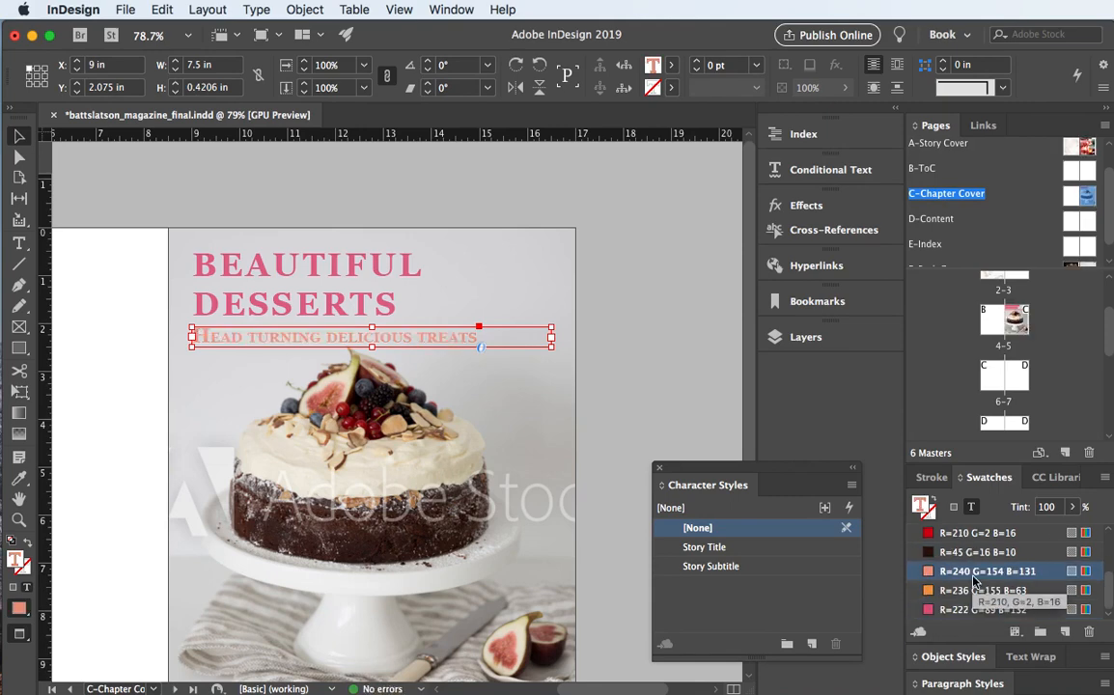
{"action": "left_click", "coordinate": [929, 613]}
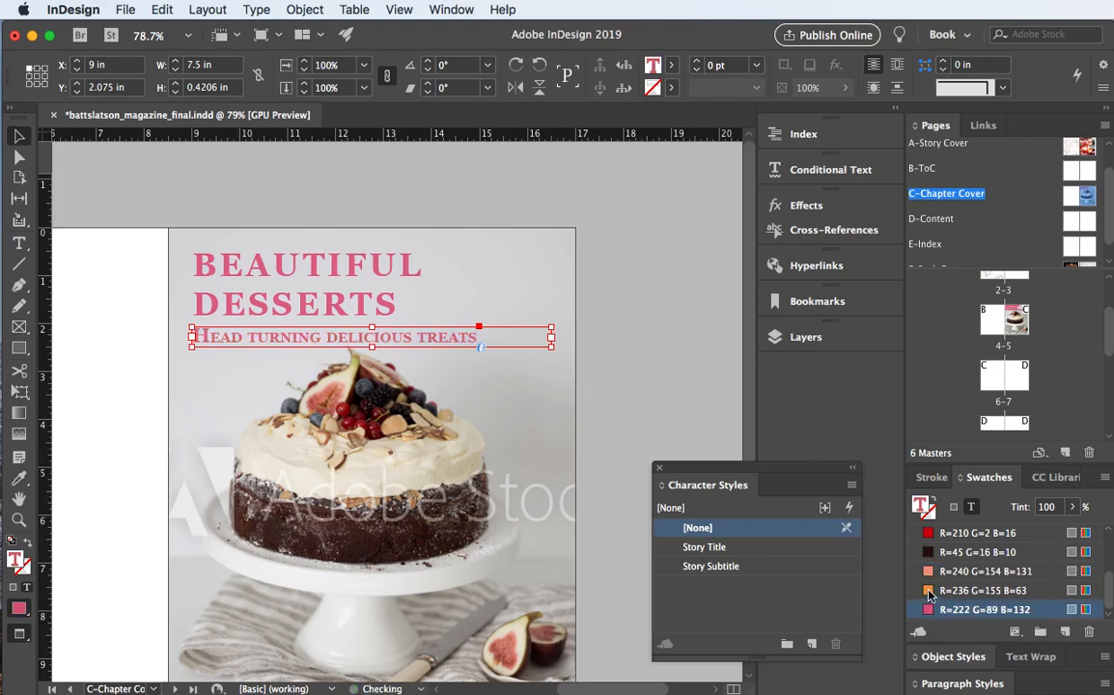
{"action": "left_click", "coordinate": [925, 591]}
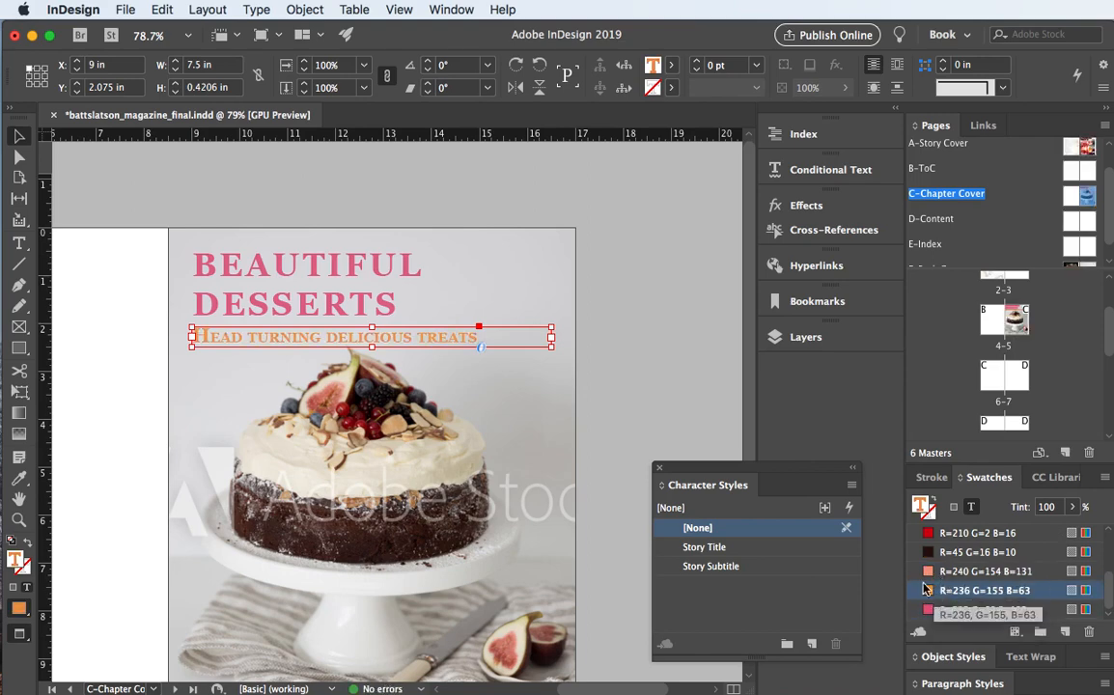
{"action": "left_click", "coordinate": [928, 577]}
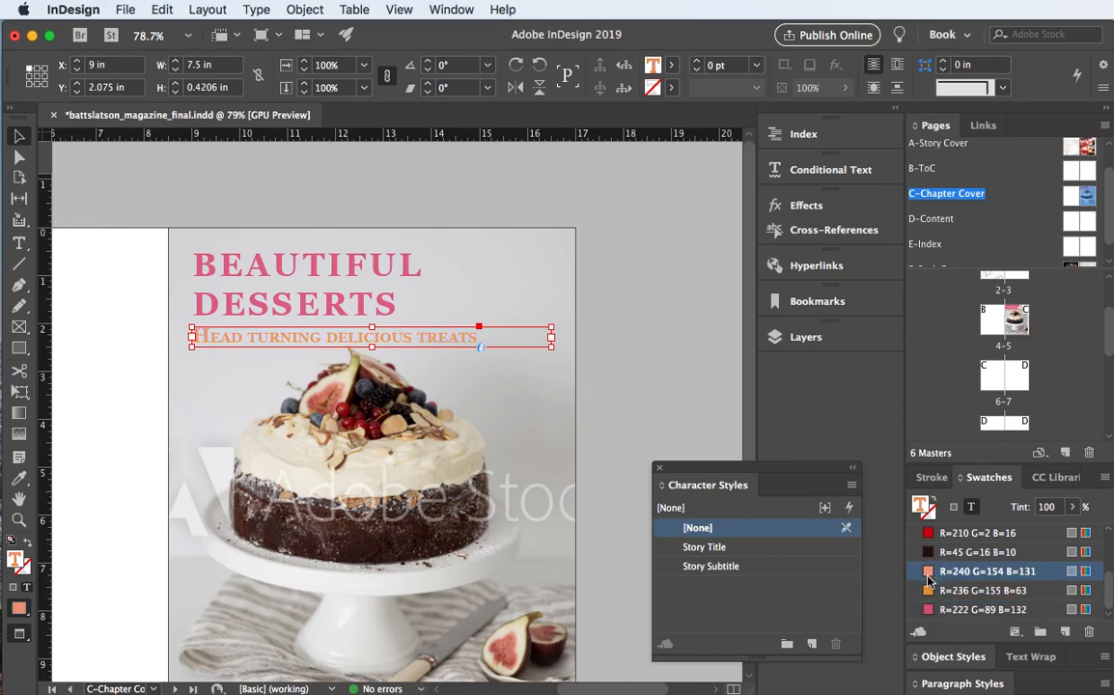
{"action": "left_click", "coordinate": [927, 592]}
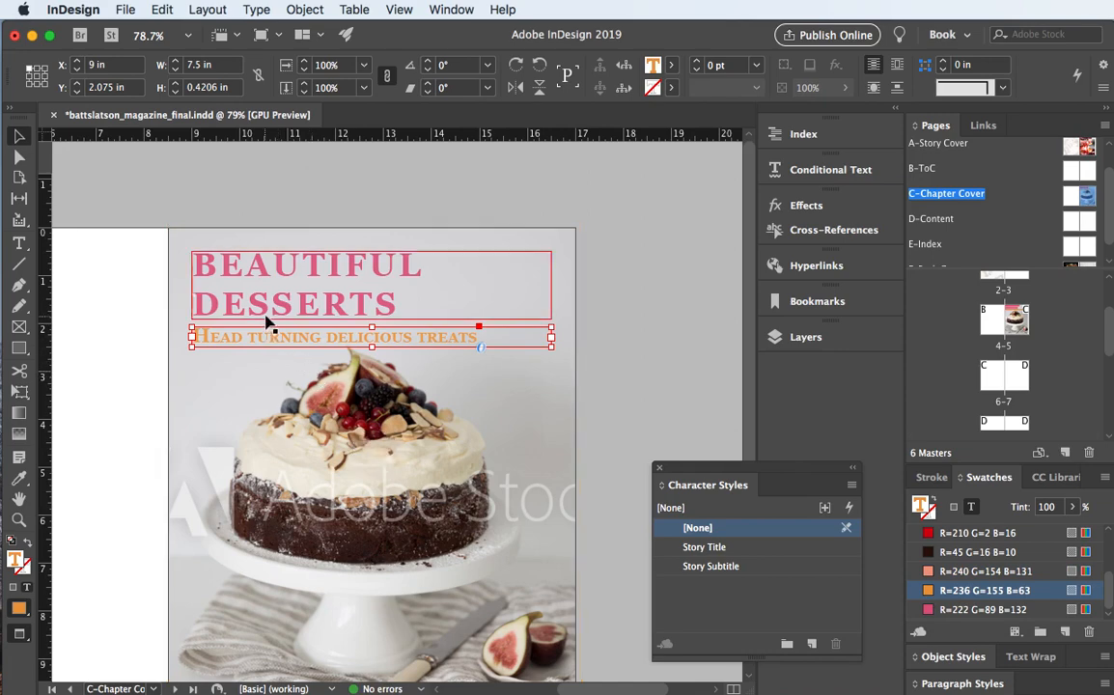
- Place the text cursor at the start of the subtitle and set its first-line left indent to 0.3125 in
{"action": "left_click", "coordinate": [323, 295]}
{"action": "left_click", "coordinate": [262, 342]}
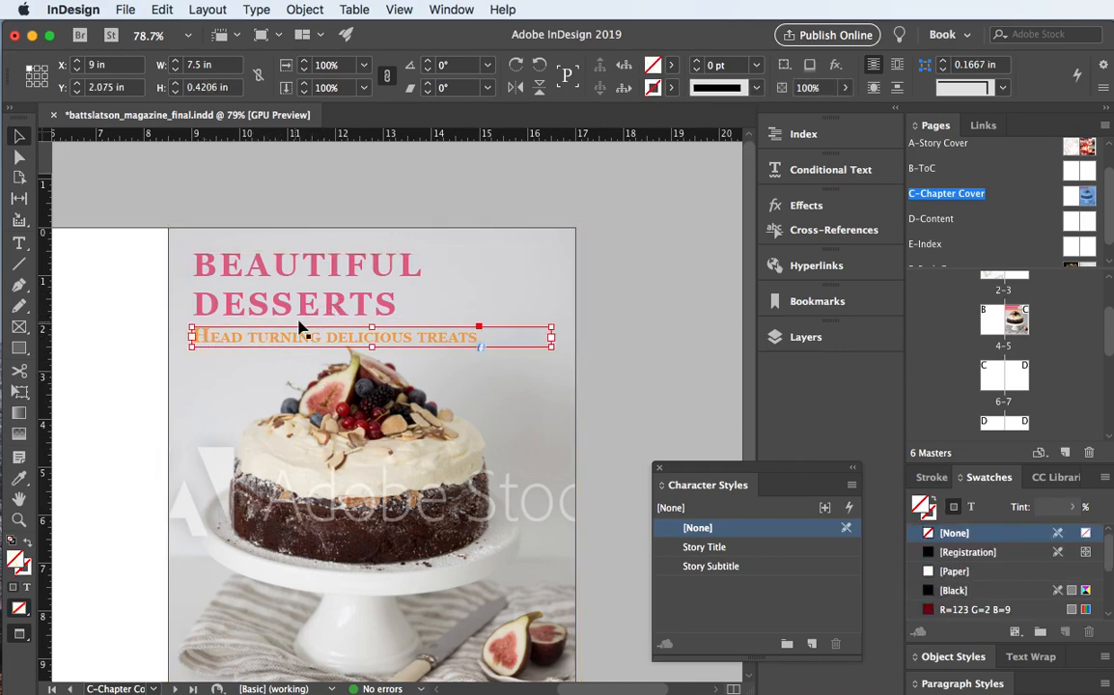
{"action": "double_click", "coordinate": [200, 338]}
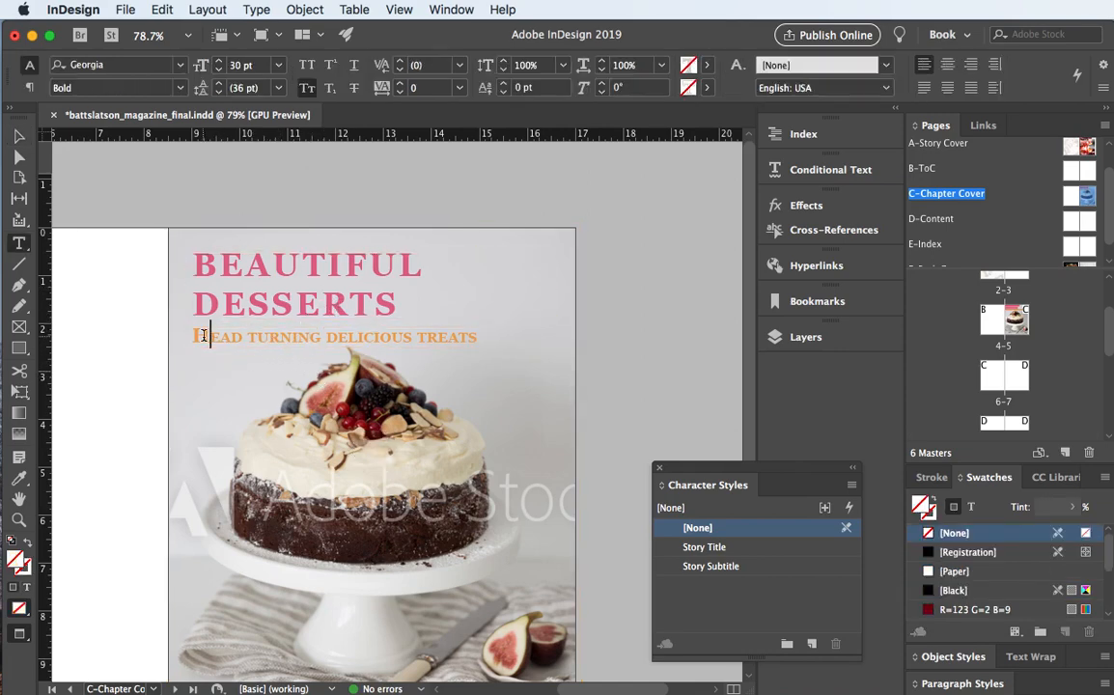
{"action": "left_click", "coordinate": [194, 336]}
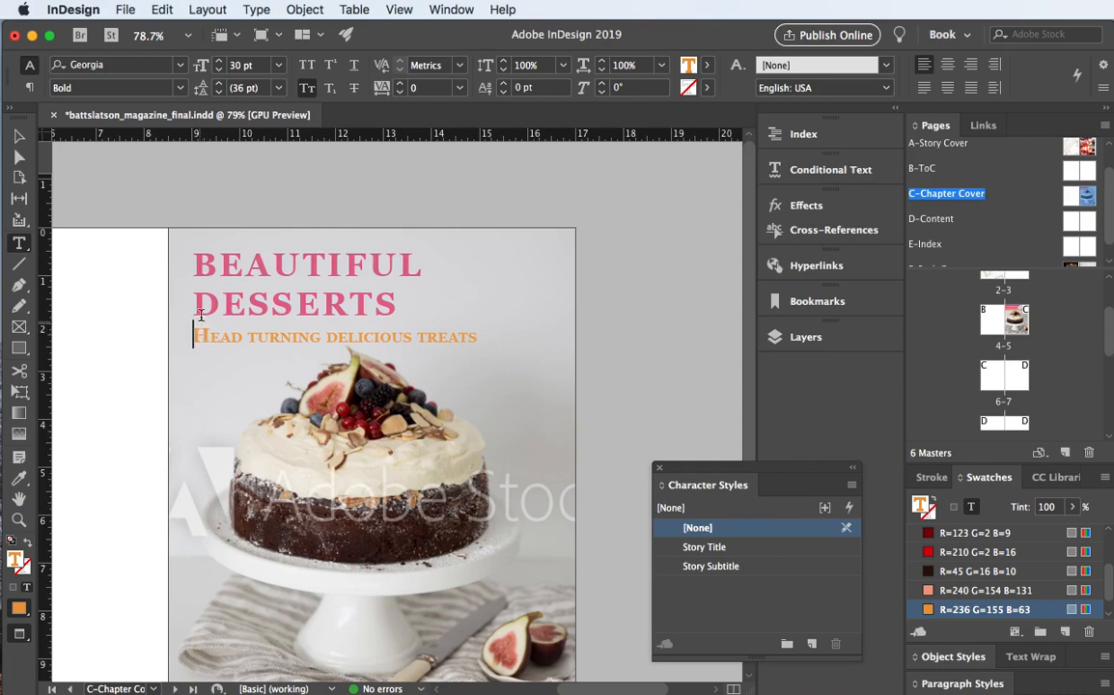
{"action": "left_click", "coordinate": [31, 88]}
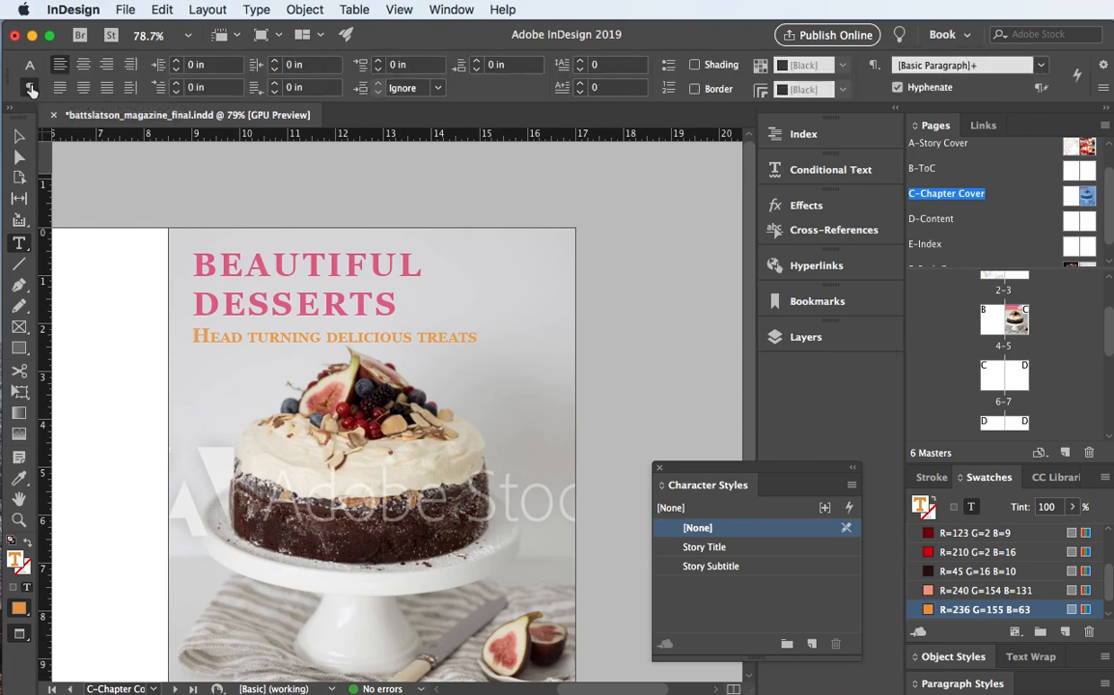
{"action": "left_click", "coordinate": [176, 84]}
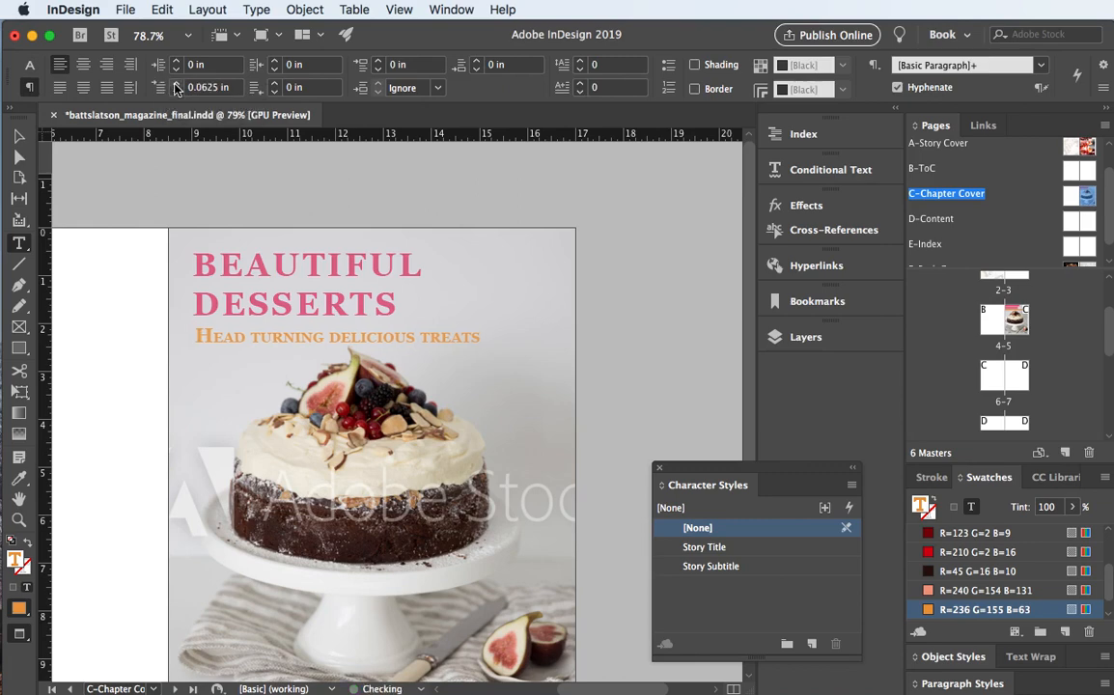
{"action": "left_click", "coordinate": [176, 84]}
{"action": "left_click", "coordinate": [176, 84]}
{"action": "left_click", "coordinate": [176, 84]}
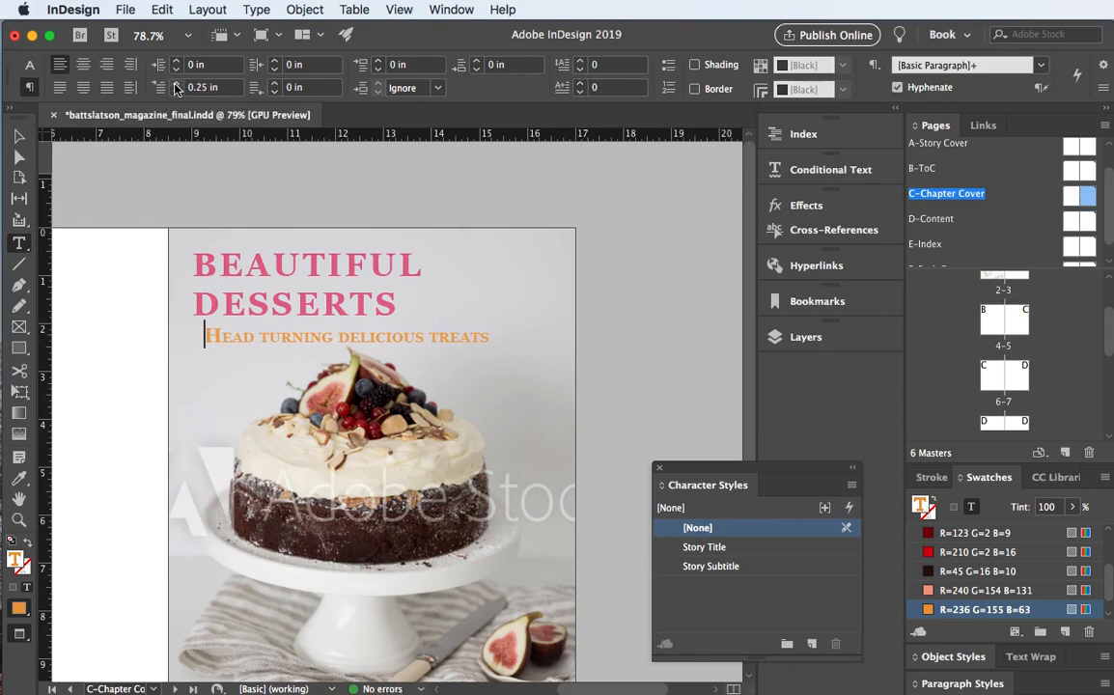
{"action": "left_click", "coordinate": [176, 84]}
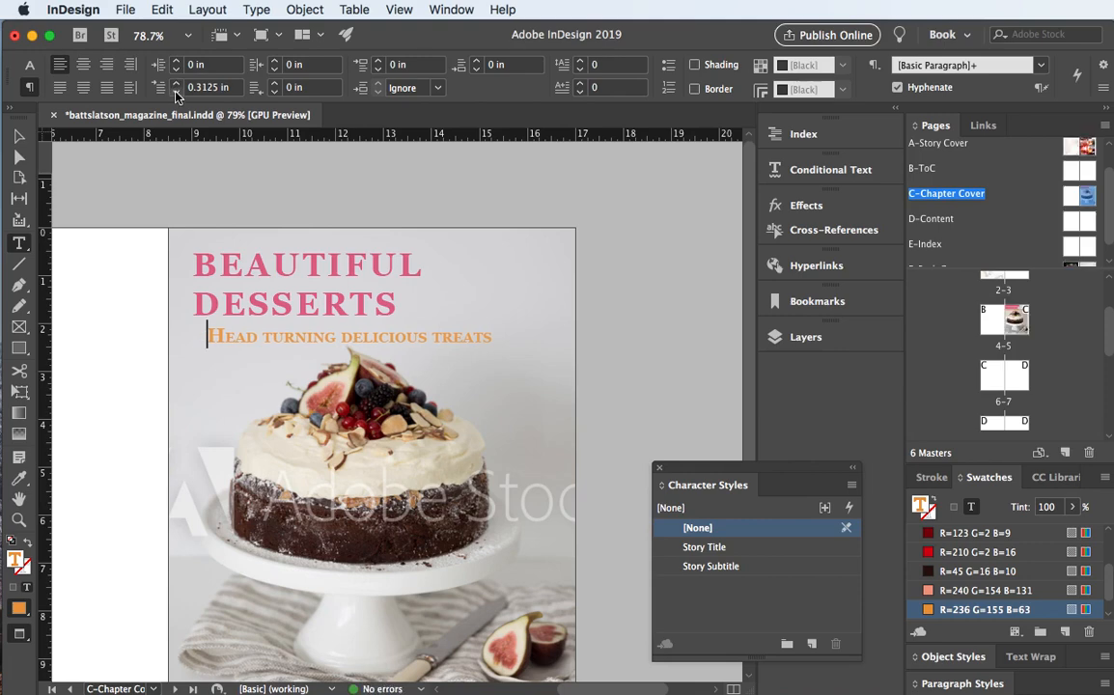
- Set the subtitle's first-line left indent to 0.25 in, check it against the title's edge, and deselect the text
{"action": "left_click", "coordinate": [176, 92]}
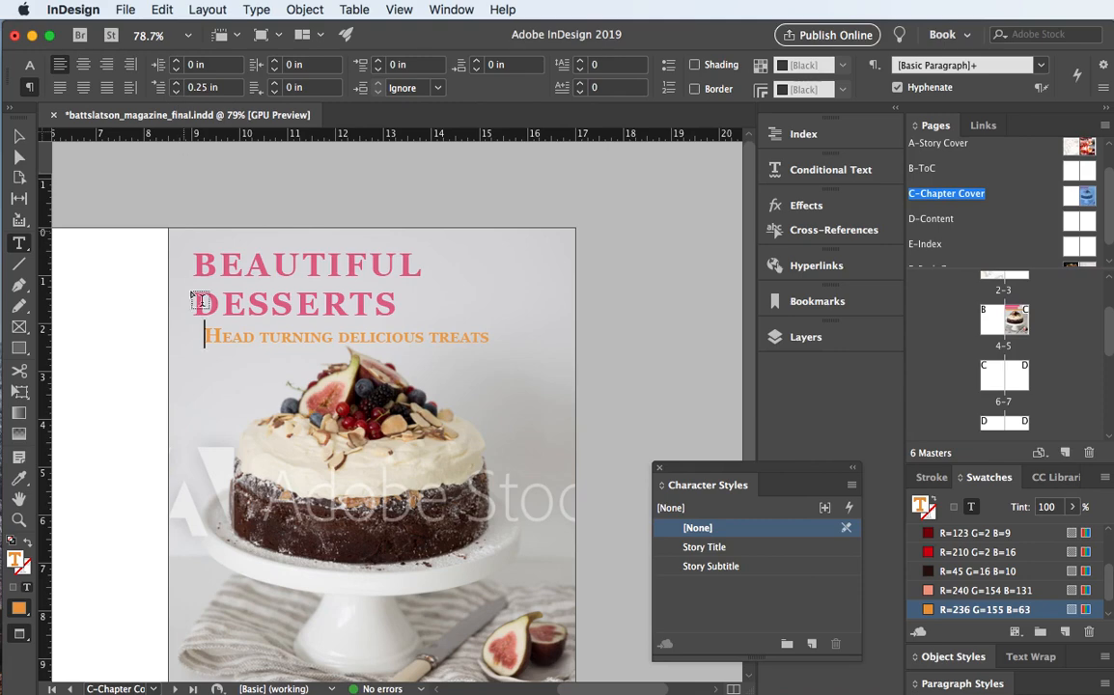
{"action": "left_click", "coordinate": [19, 138]}
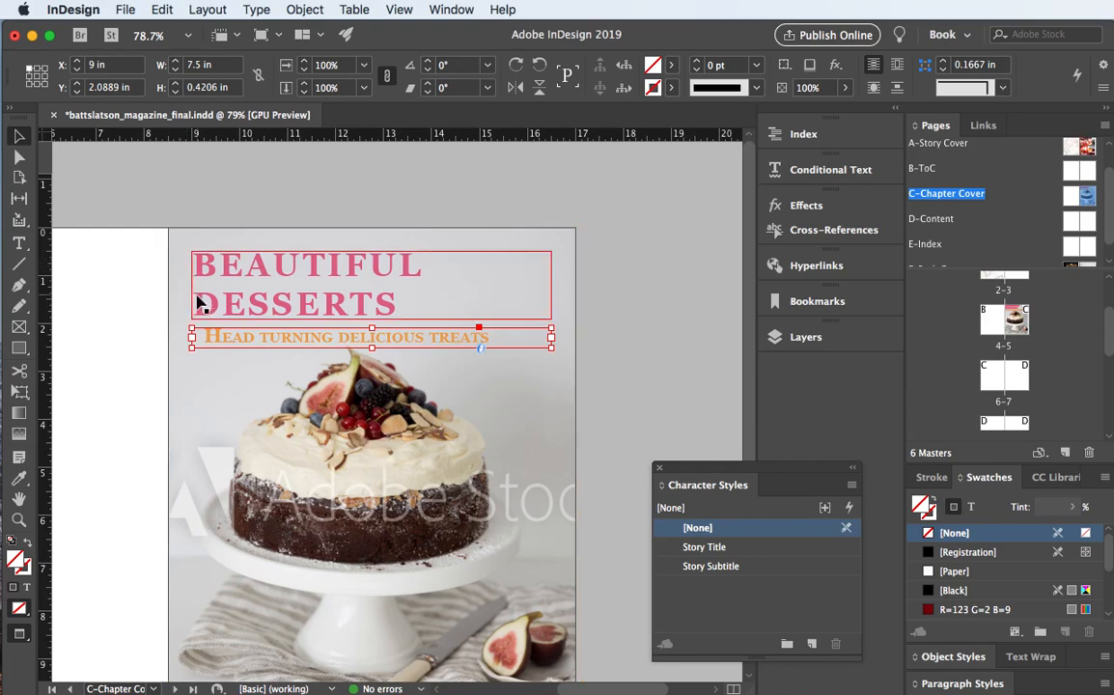
{"action": "left_click", "coordinate": [198, 303]}
{"action": "double_click", "coordinate": [359, 301]}
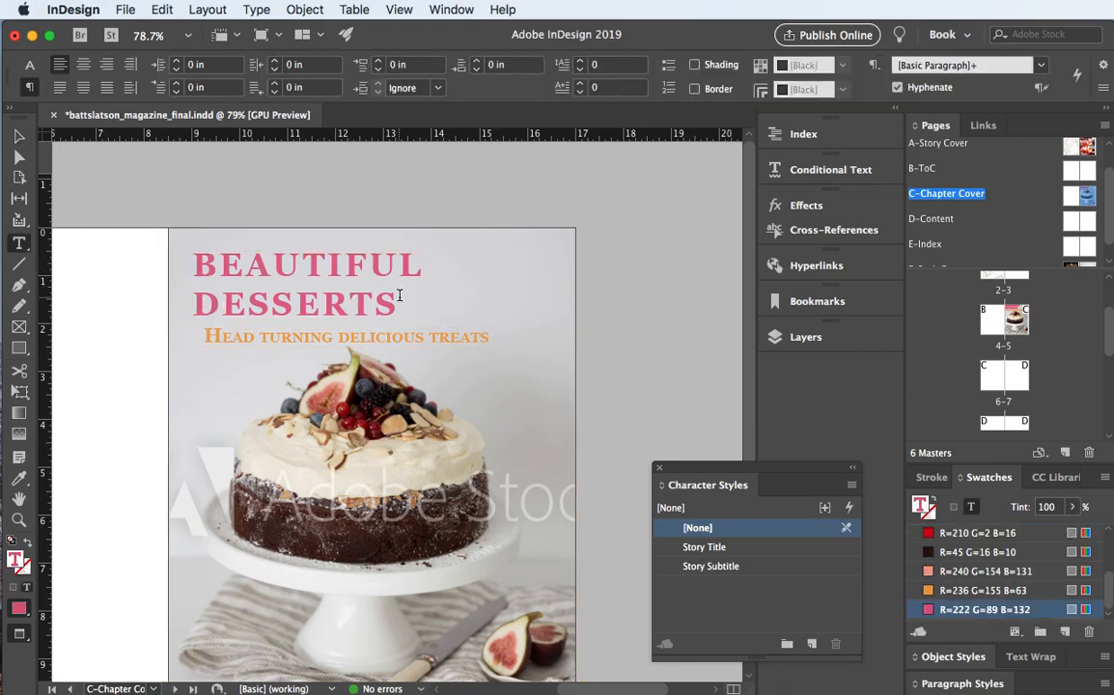
{"action": "left_click_drag", "start_coordinate": [399, 296], "coordinate": [173, 251]}
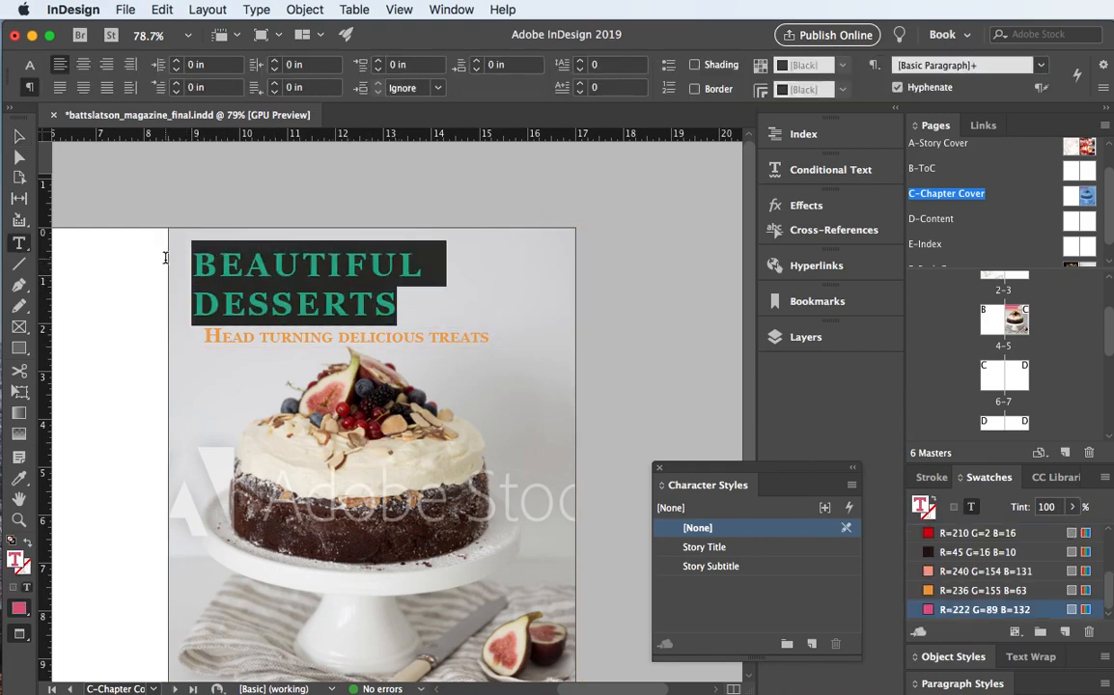
{"action": "left_click", "coordinate": [206, 336]}
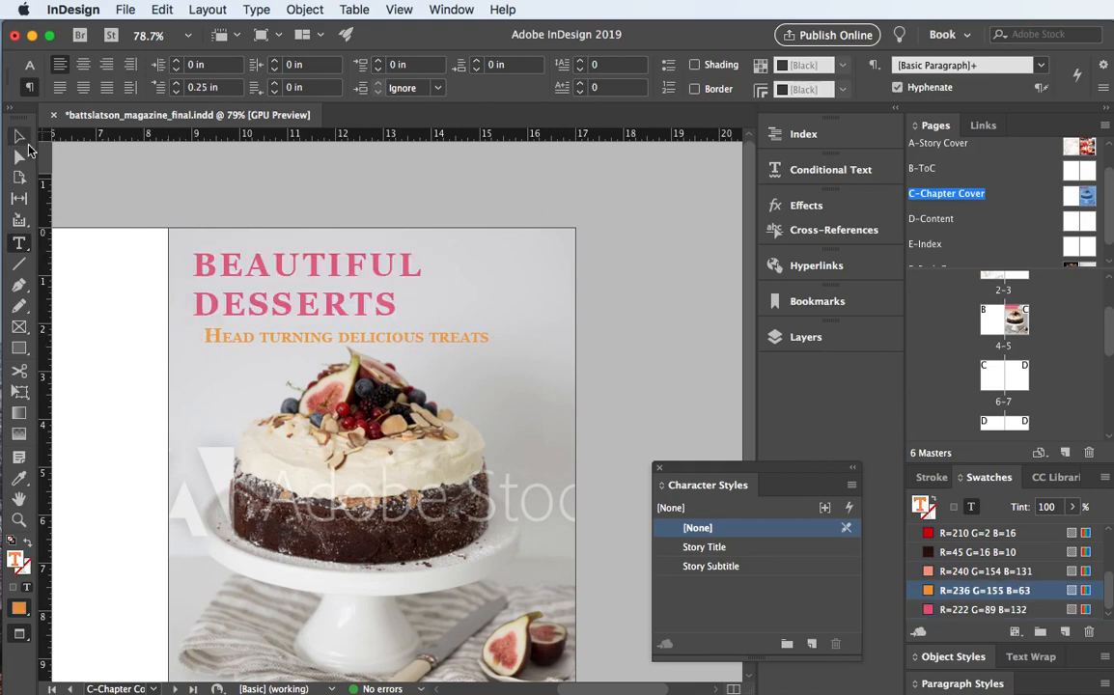
{"action": "left_click", "coordinate": [20, 137]}
{"action": "left_click", "coordinate": [76, 191]}
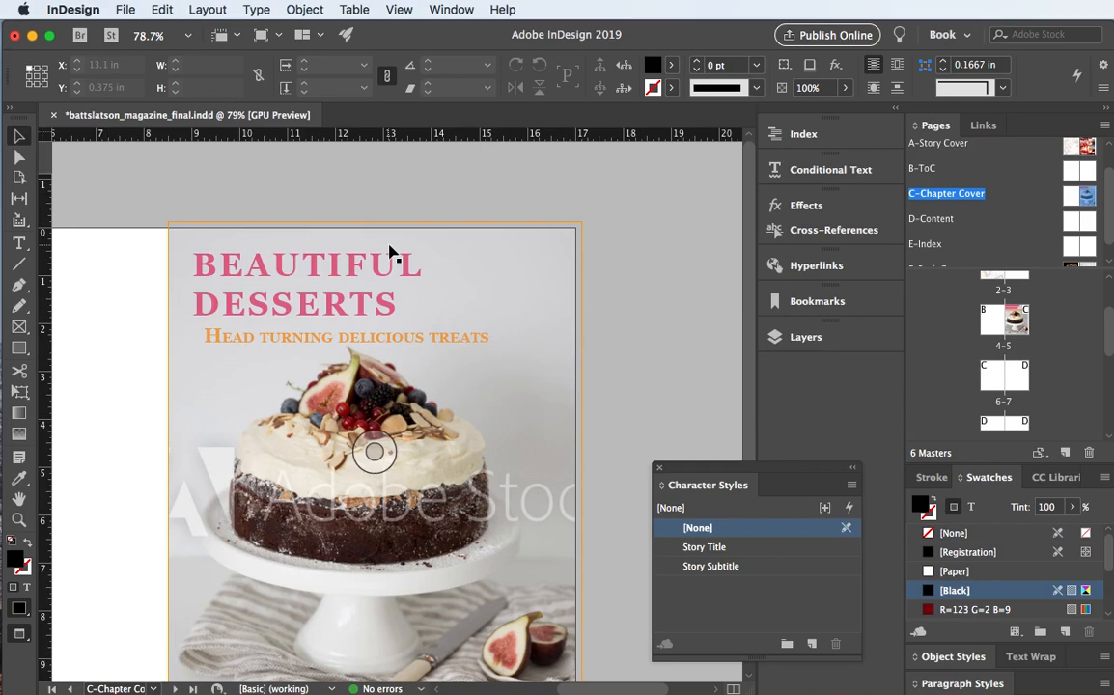
- Fill the text of the "Beautiful Desserts" title frame with the dark red swatch R=123 G=2 B=9
{"action": "scroll", "coordinate": [305, 253], "scroll_direction": "down", "scroll_amount": 3}
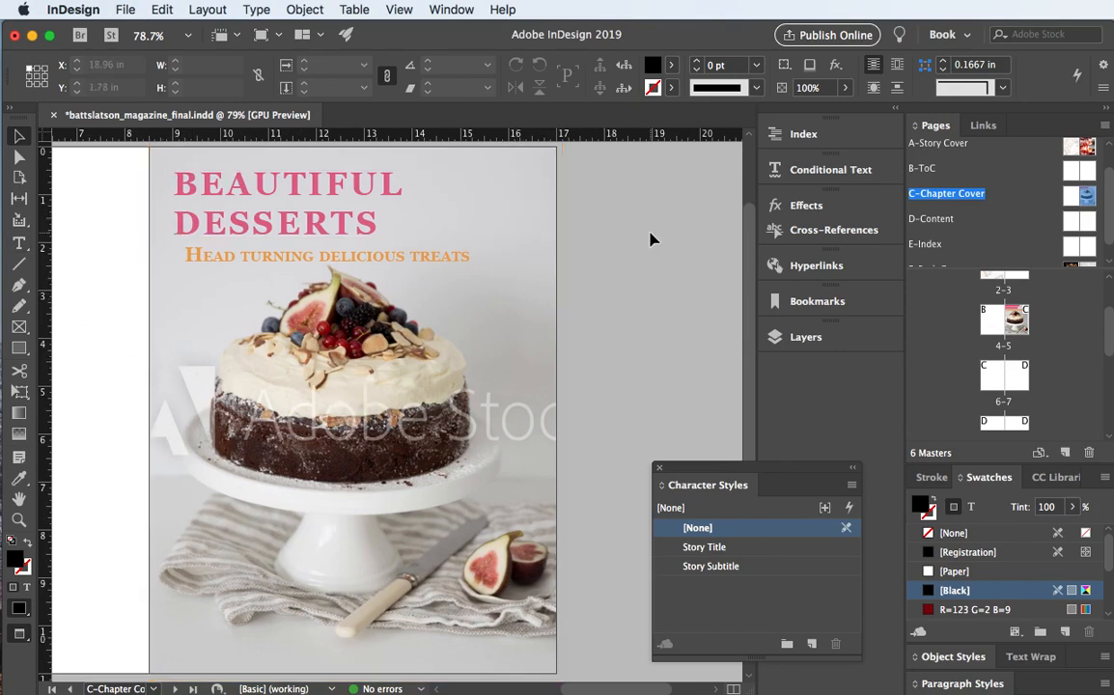
{"action": "left_click", "coordinate": [338, 237]}
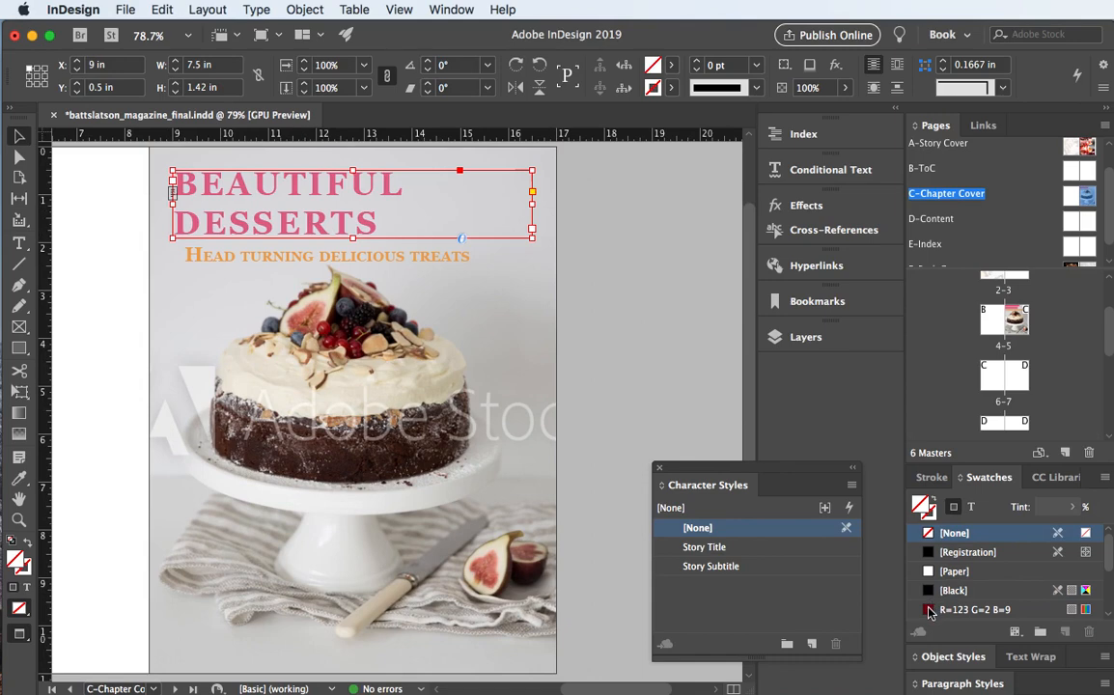
{"action": "left_click", "coordinate": [971, 507]}
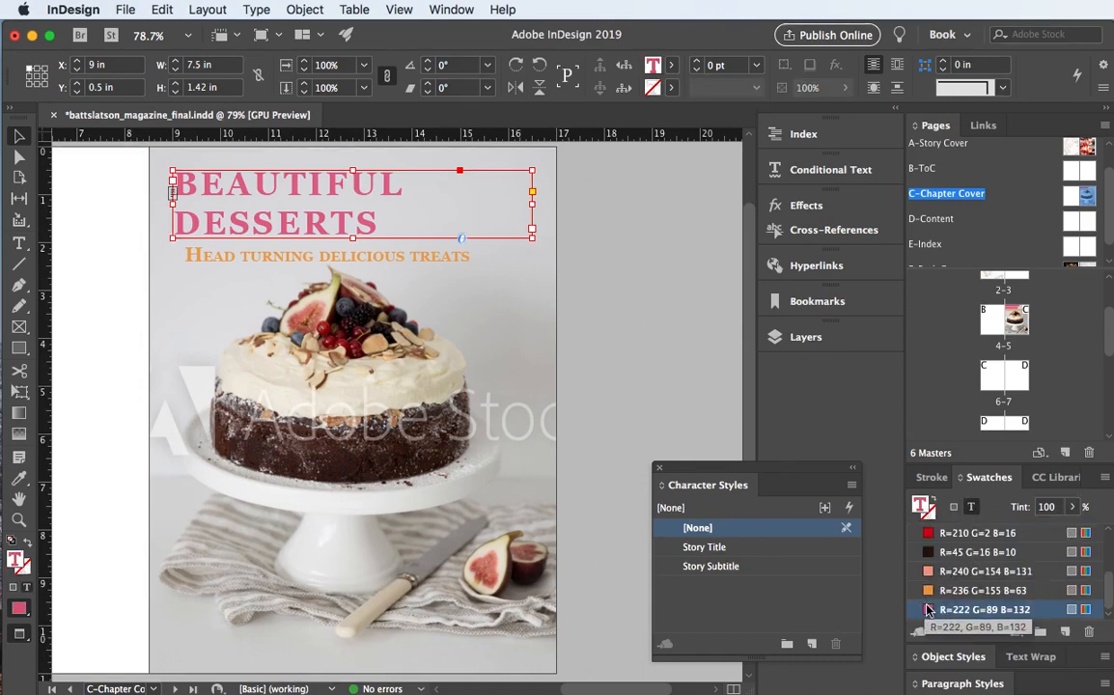
{"action": "scroll", "coordinate": [925, 603], "scroll_direction": "up", "scroll_amount": 5}
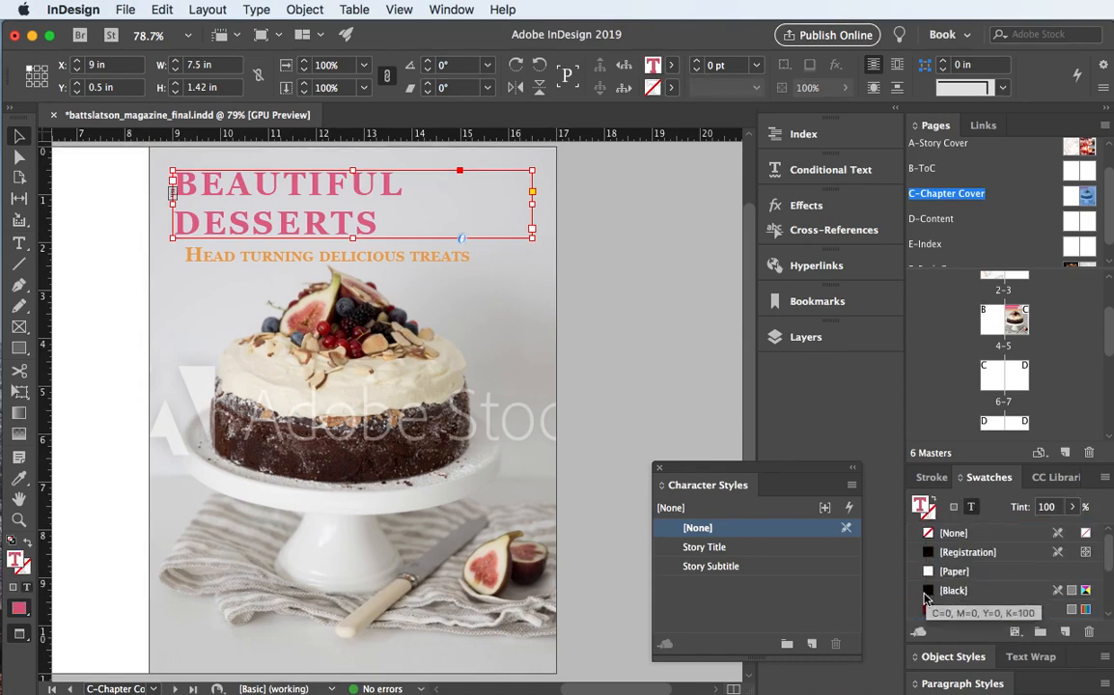
{"action": "scroll", "coordinate": [925, 594], "scroll_direction": "down", "scroll_amount": 3}
{"action": "left_click", "coordinate": [925, 556]}
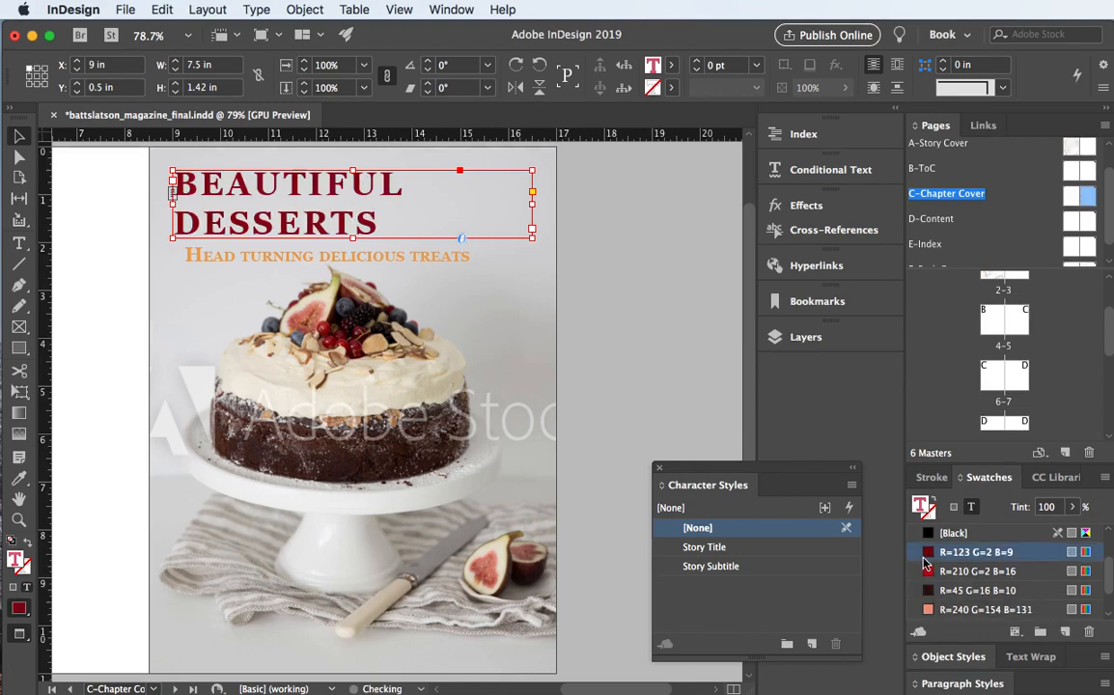
- Fill the text of the "Head turning delicious treats" subtitle frame with the red swatch R=210 G=2 B=16 and deselect it
{"action": "left_click", "coordinate": [240, 253]}
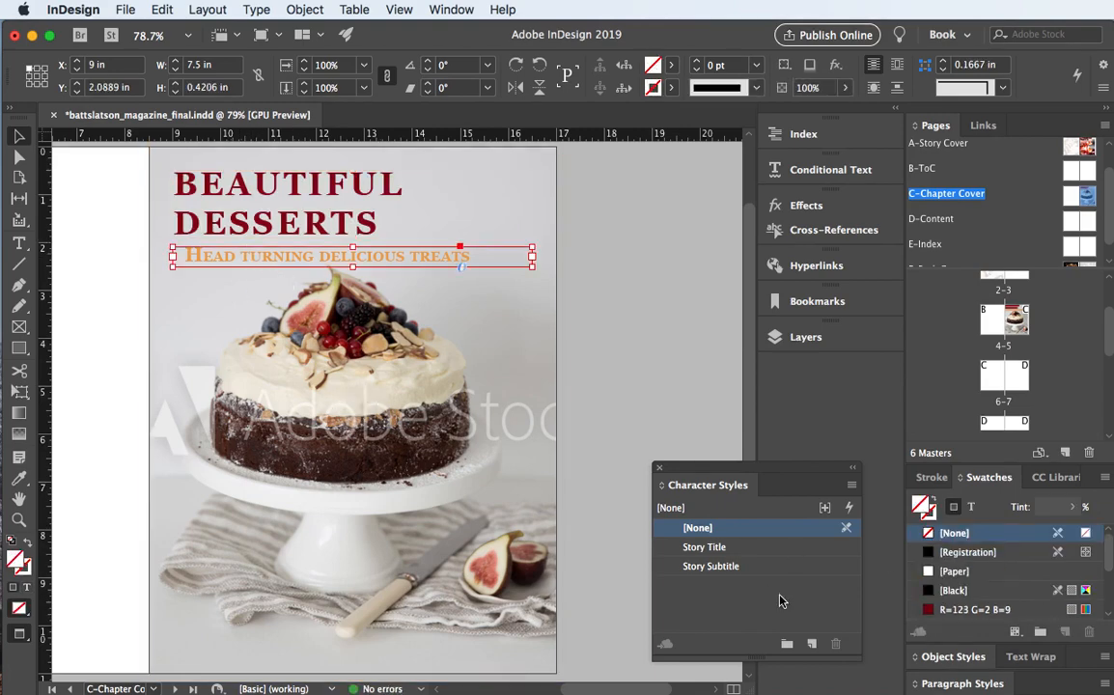
{"action": "left_click", "coordinate": [972, 507]}
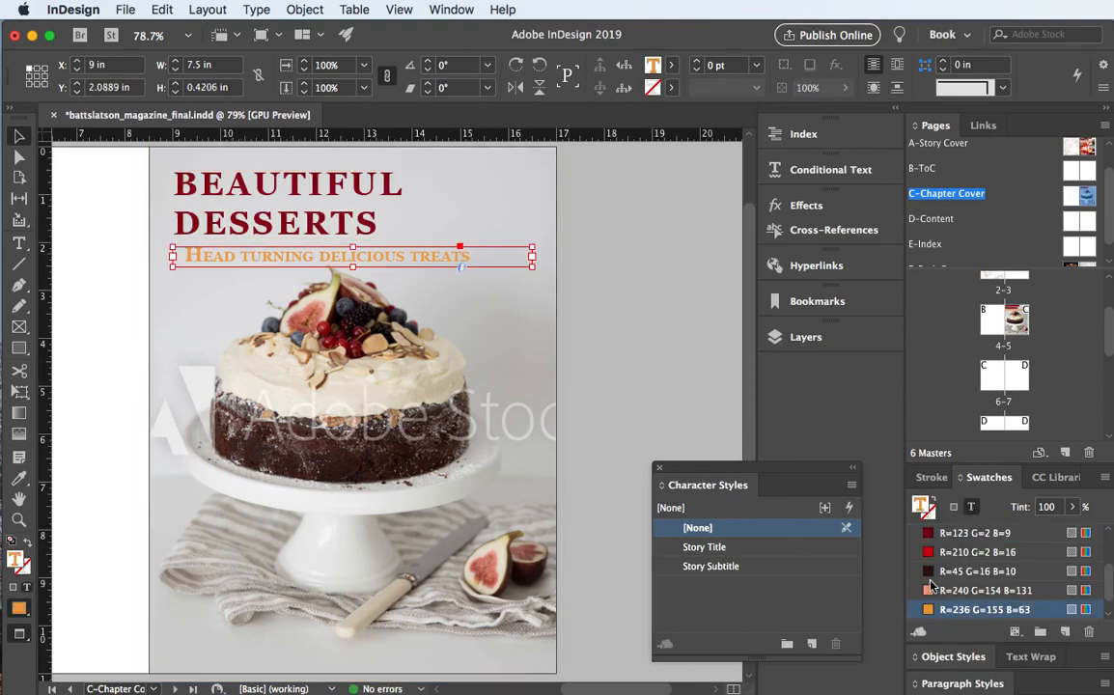
{"action": "left_click", "coordinate": [929, 553]}
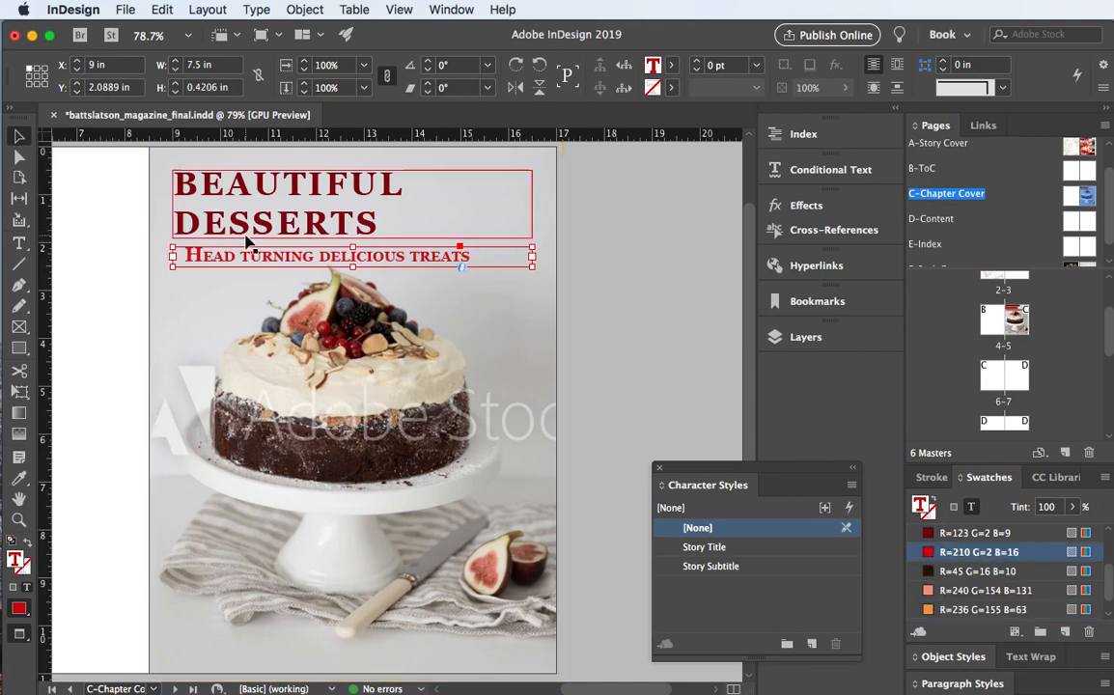
{"action": "left_click", "coordinate": [108, 253]}
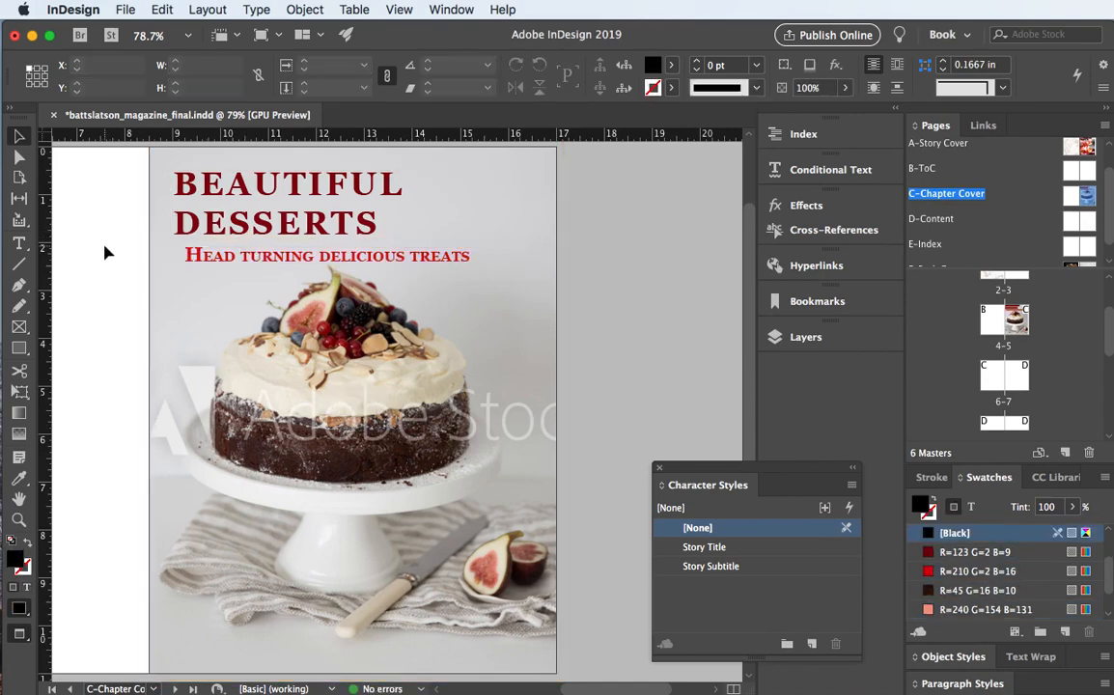
- Place the orange dessert close-up from the Desserts library at the page's upper-right bleed corner, about 4.49 in wide, cropping its frame to about 2.63 in high
{"action": "scroll", "coordinate": [243, 232], "scroll_direction": "up", "scroll_amount": 2}
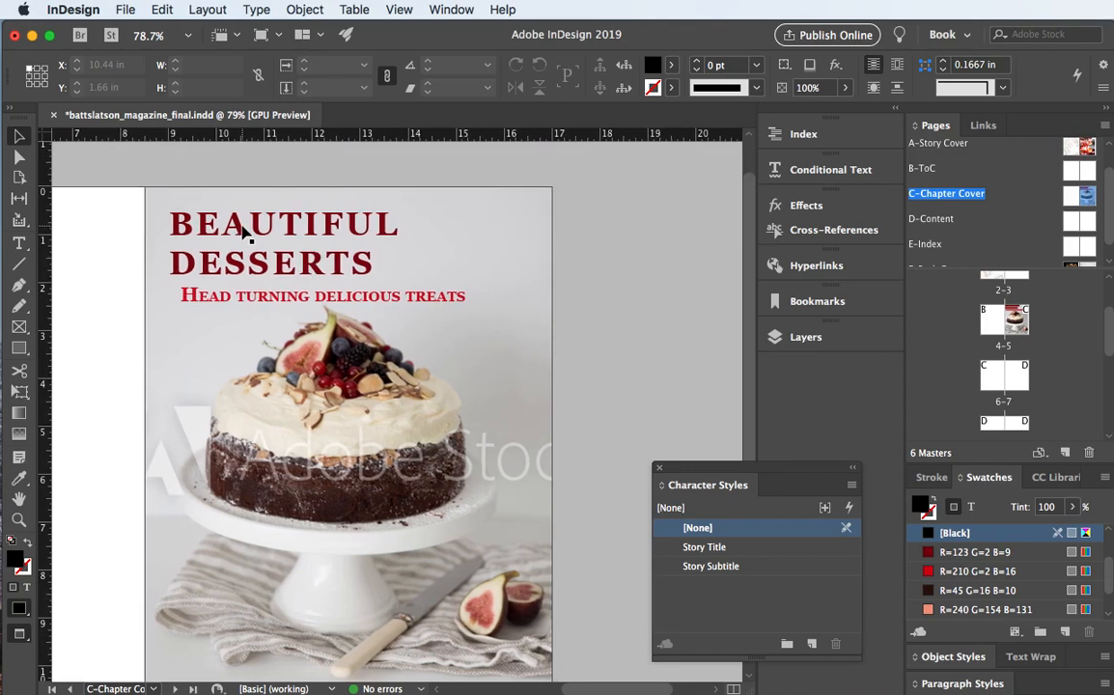
{"action": "scroll", "coordinate": [244, 232], "scroll_direction": "right", "scroll_amount": 1}
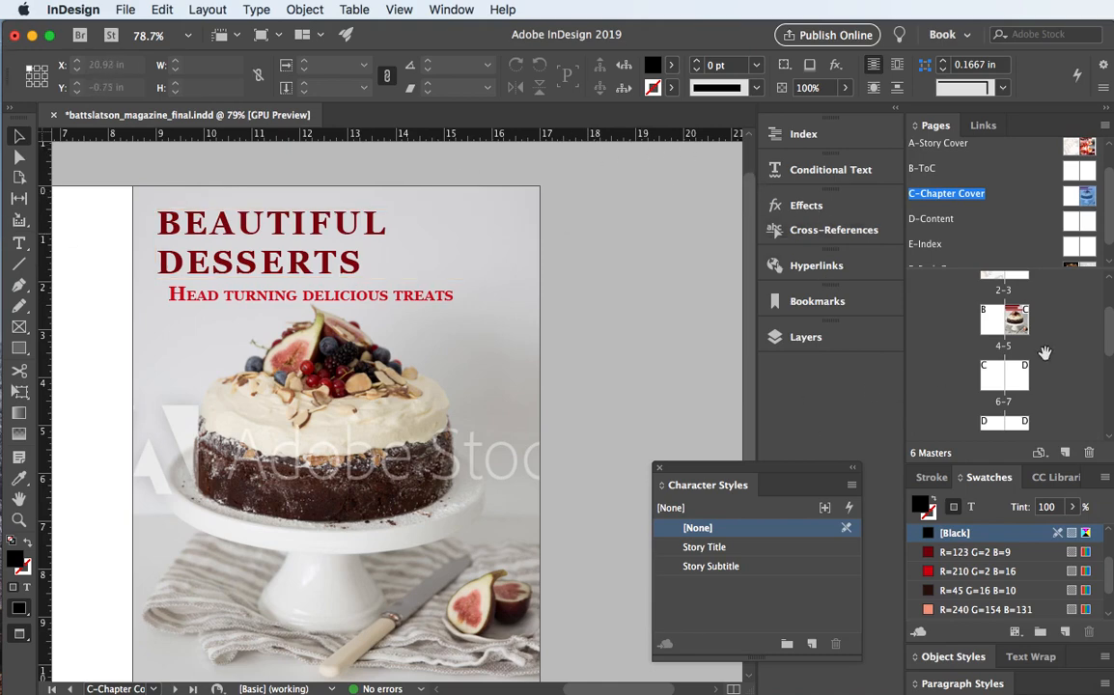
{"action": "left_click", "coordinate": [1060, 478]}
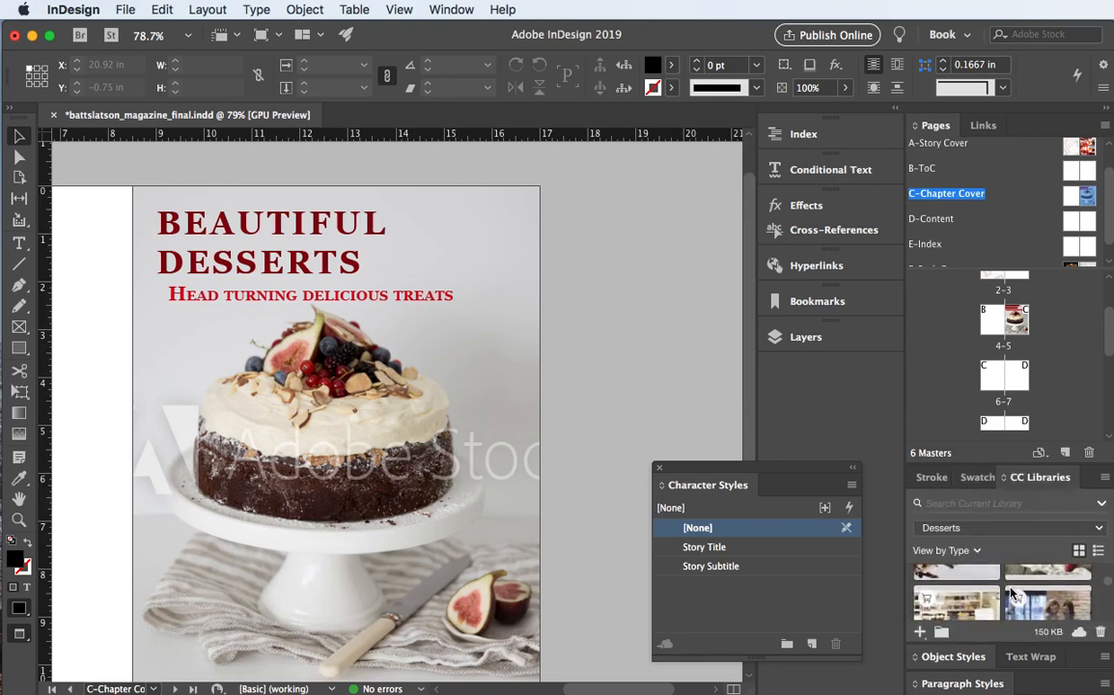
{"action": "scroll", "coordinate": [1012, 594], "scroll_direction": "down", "scroll_amount": 5}
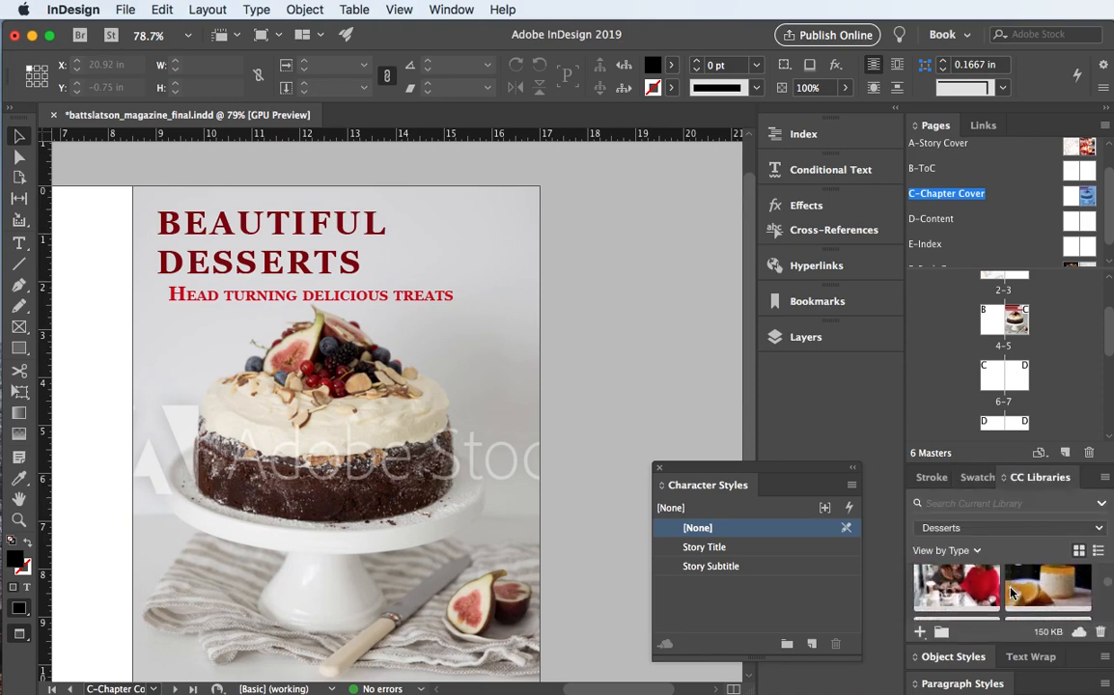
{"action": "left_click_drag", "start_coordinate": [1049, 594], "coordinate": [499, 297]}
{"action": "left_click_drag", "start_coordinate": [432, 251], "coordinate": [433, 247]}
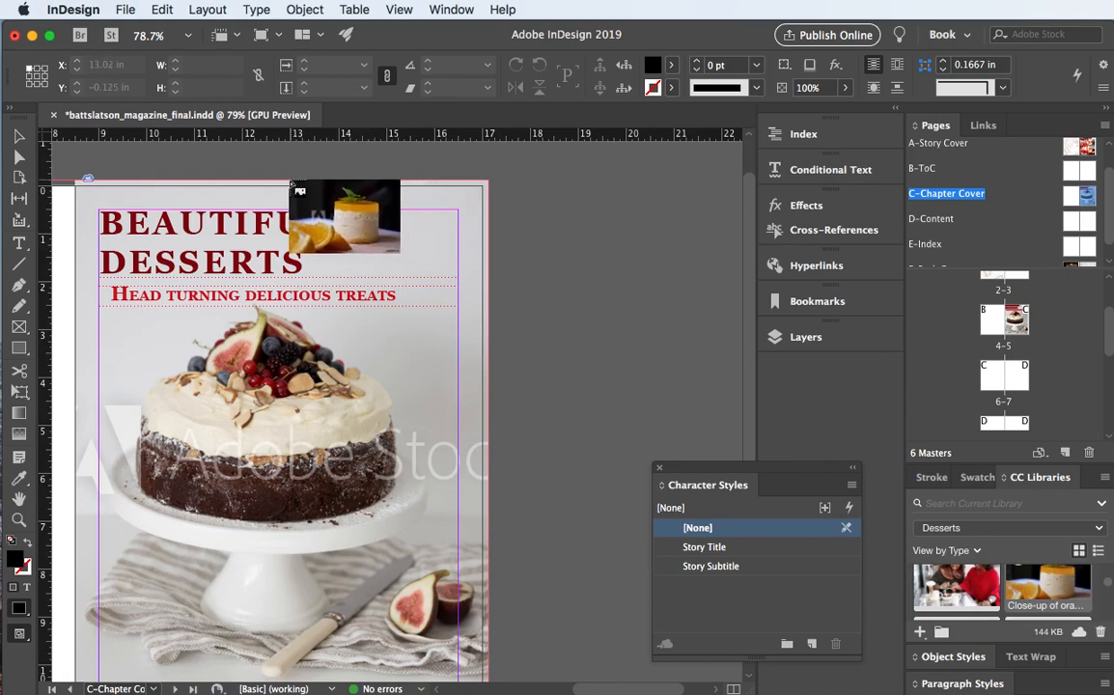
{"action": "left_click_drag", "start_coordinate": [275, 181], "coordinate": [492, 294]}
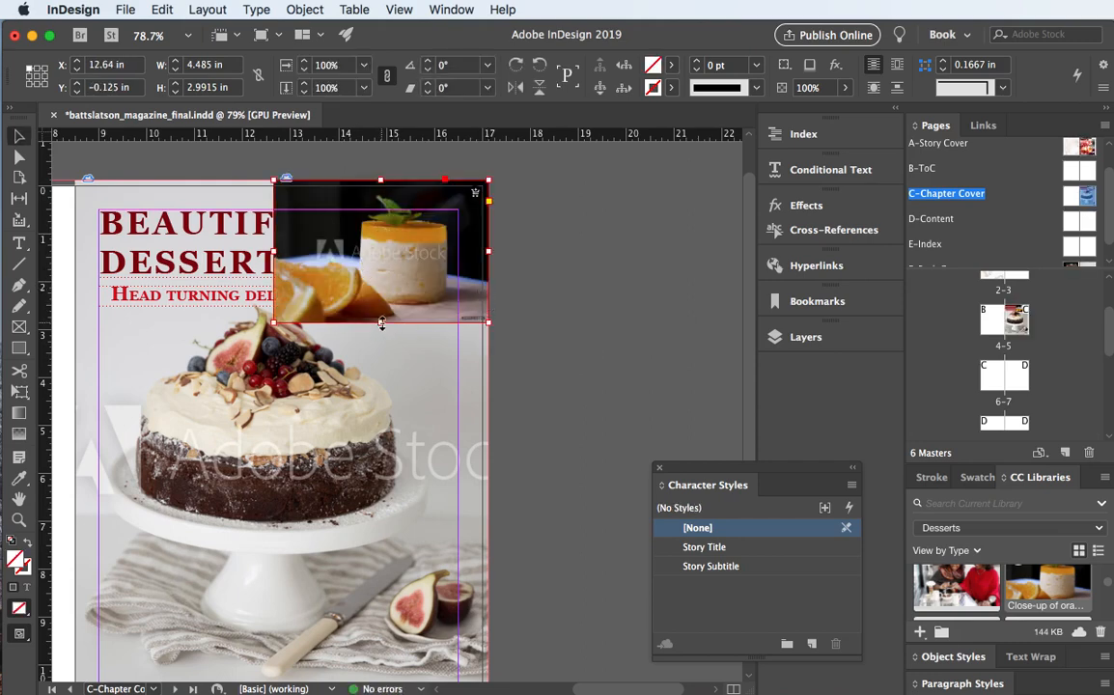
{"action": "mouse_move", "coordinate": [383, 324]}
{"action": "left_mouse_down"}
{"action": "mouse_move", "coordinate": [388, 304]}
{"action": "mouse_move", "coordinate": [372, 306]}
{"action": "left_mouse_up"}
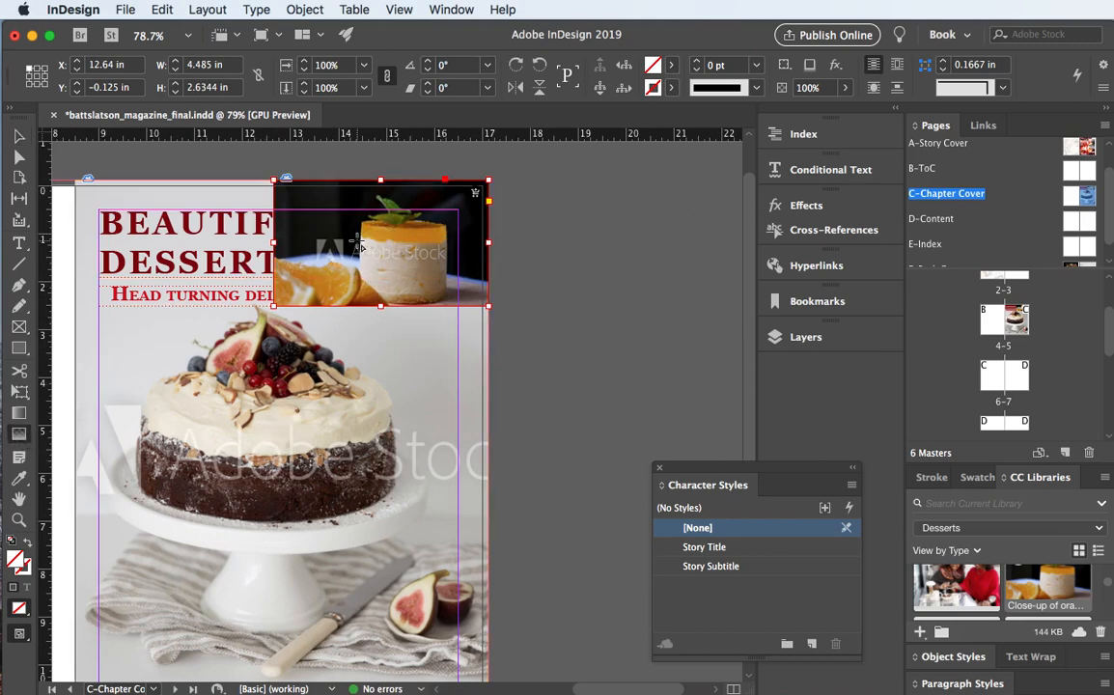
- Try Gradient Feather fades of different lengths and angles on the orange dessert image, running toward its lower-left side
{"action": "left_click_drag", "start_coordinate": [351, 244], "coordinate": [282, 301]}
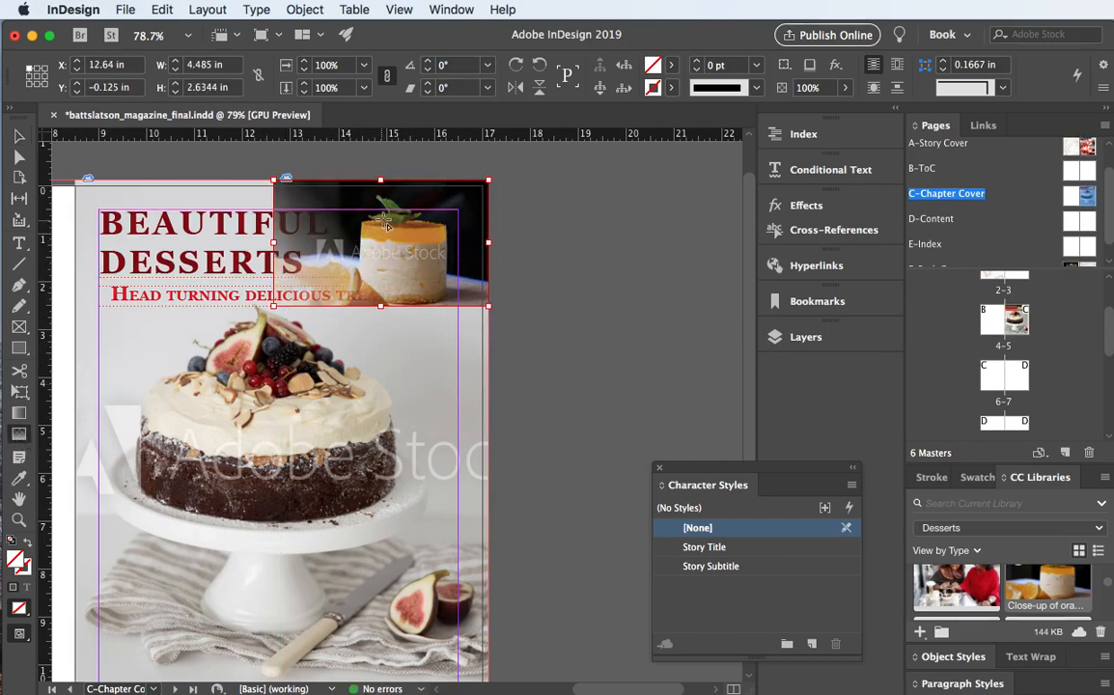
{"action": "left_click_drag", "start_coordinate": [431, 208], "coordinate": [250, 319]}
{"action": "left_click_drag", "start_coordinate": [382, 251], "coordinate": [251, 314]}
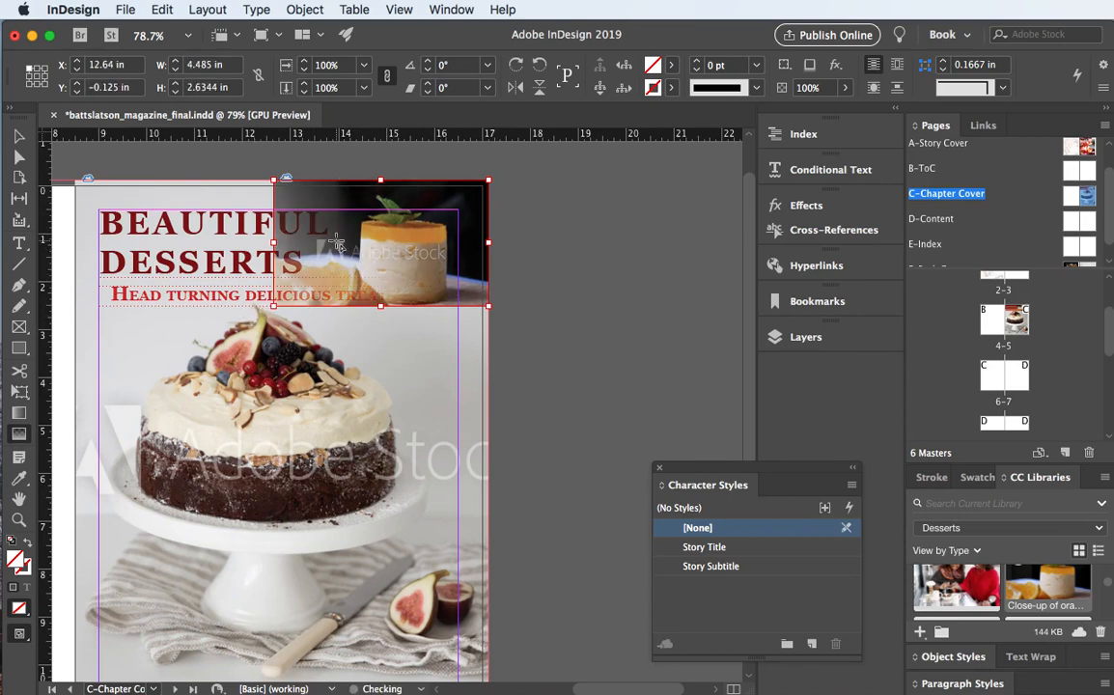
{"action": "left_click_drag", "start_coordinate": [342, 238], "coordinate": [260, 314]}
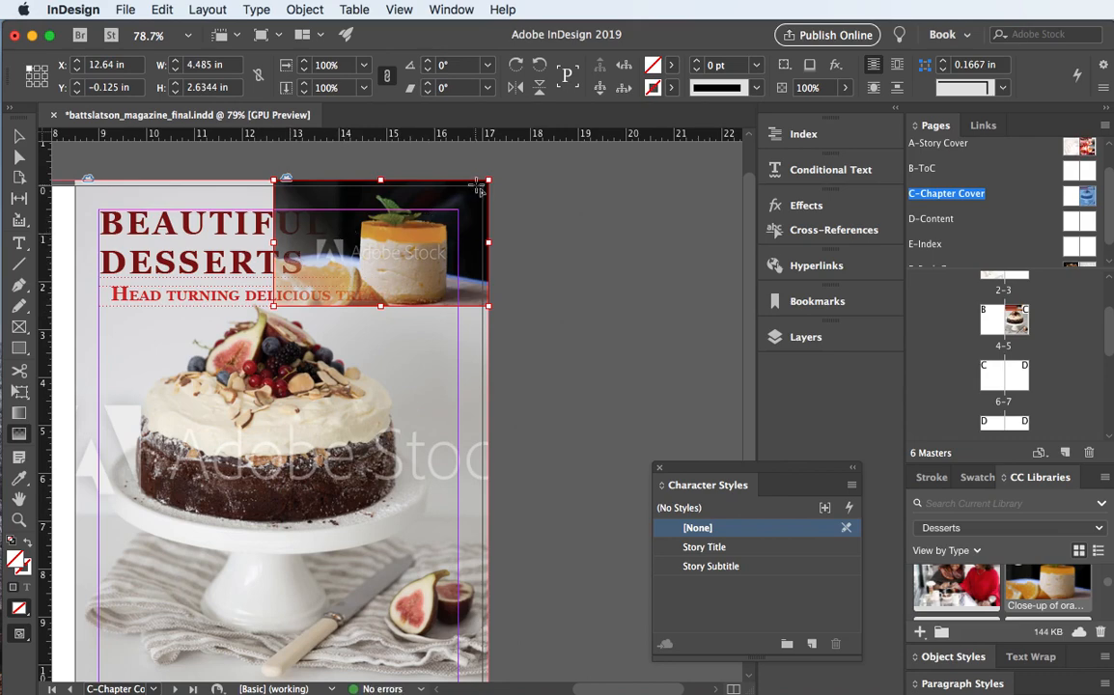
{"action": "left_click_drag", "start_coordinate": [386, 220], "coordinate": [261, 306]}
{"action": "left_click_drag", "start_coordinate": [377, 228], "coordinate": [290, 269]}
{"action": "left_click_drag", "start_coordinate": [377, 224], "coordinate": [377, 286]}
{"action": "left_click_drag", "start_coordinate": [365, 213], "coordinate": [343, 287]}
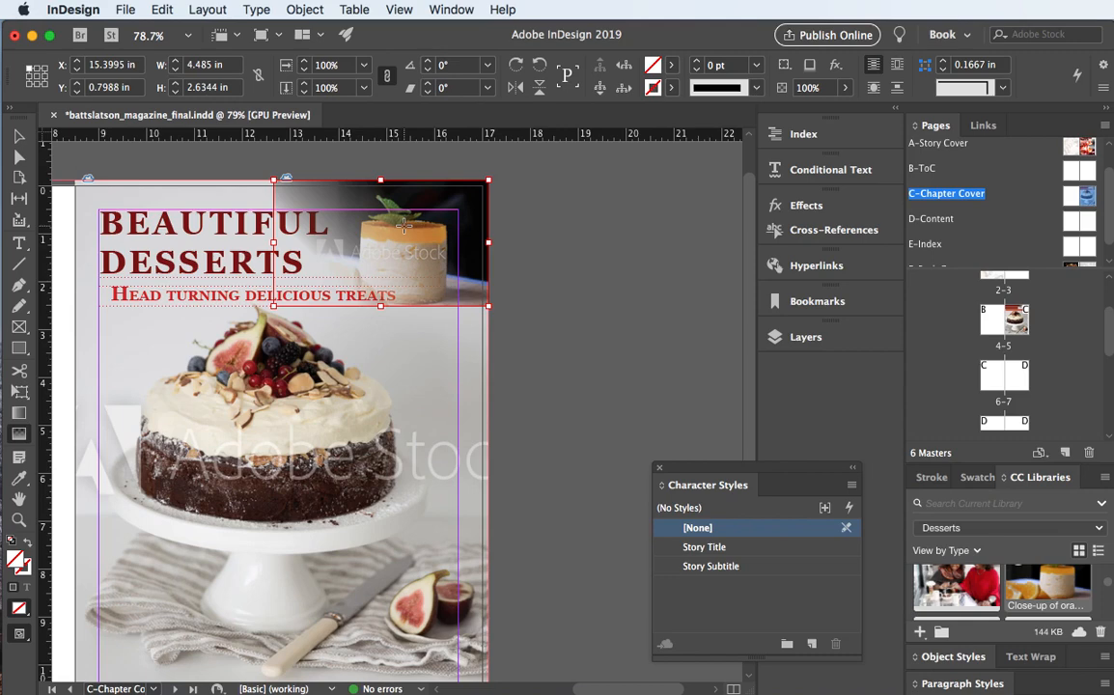
- Feather the orange dessert image diagonally toward its lower-left corner to uncover the title and subtitle, and preview the page without guides
{"action": "left_click_drag", "start_coordinate": [404, 225], "coordinate": [232, 230]}
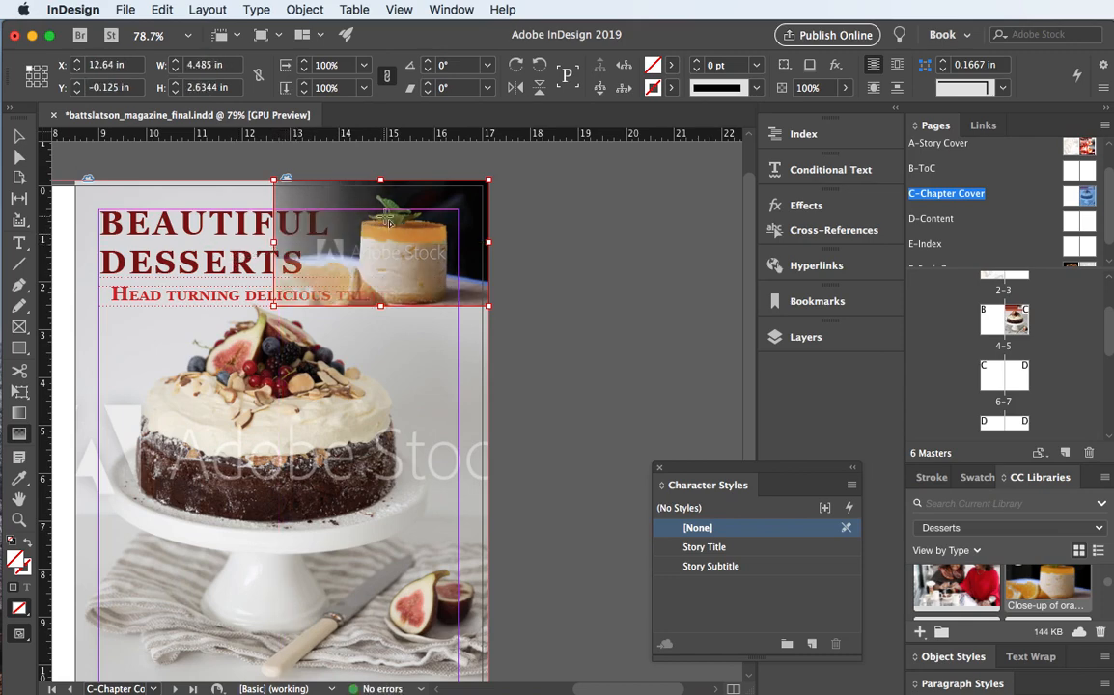
{"action": "left_click_drag", "start_coordinate": [385, 216], "coordinate": [296, 253]}
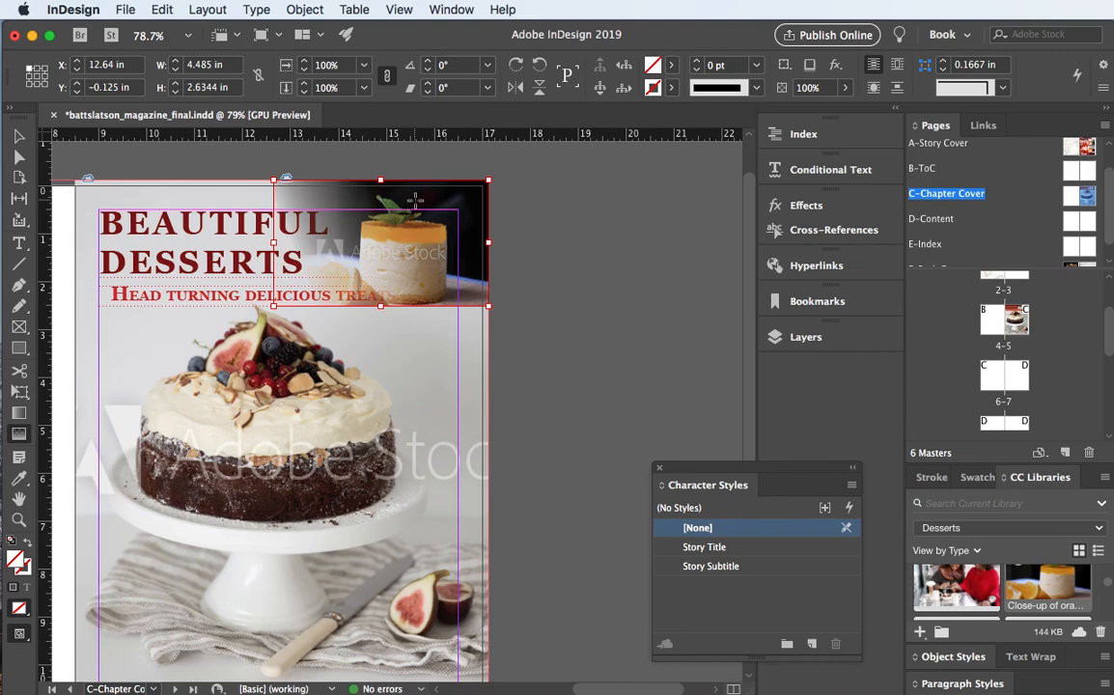
{"action": "left_click_drag", "start_coordinate": [416, 200], "coordinate": [333, 250]}
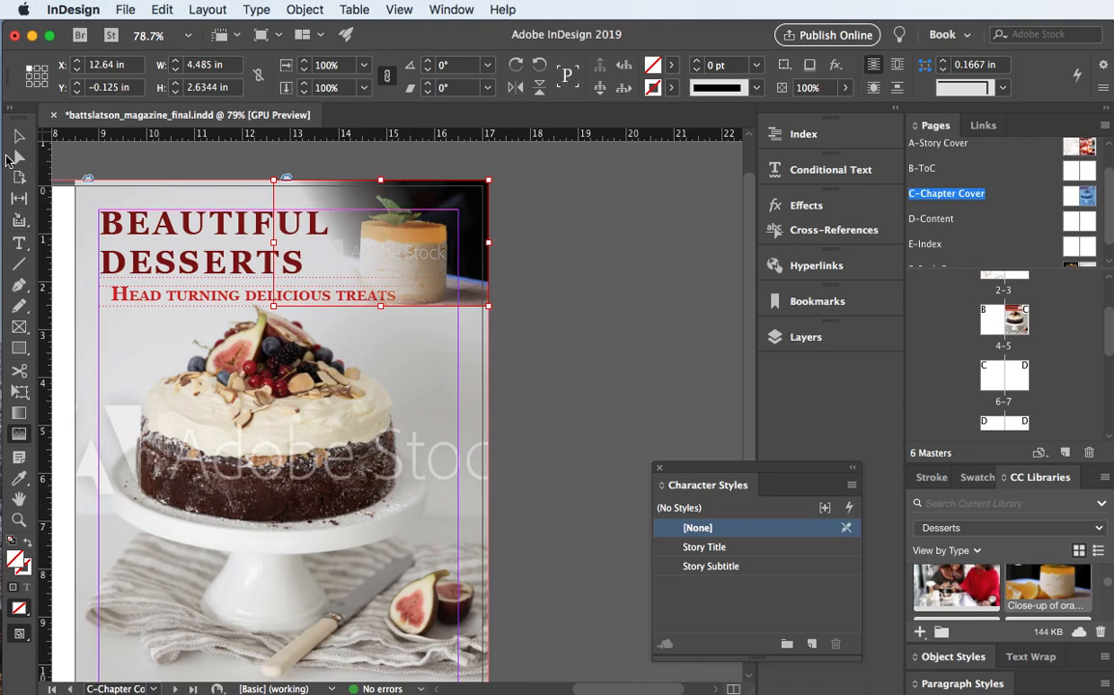
{"action": "left_click", "coordinate": [18, 136]}
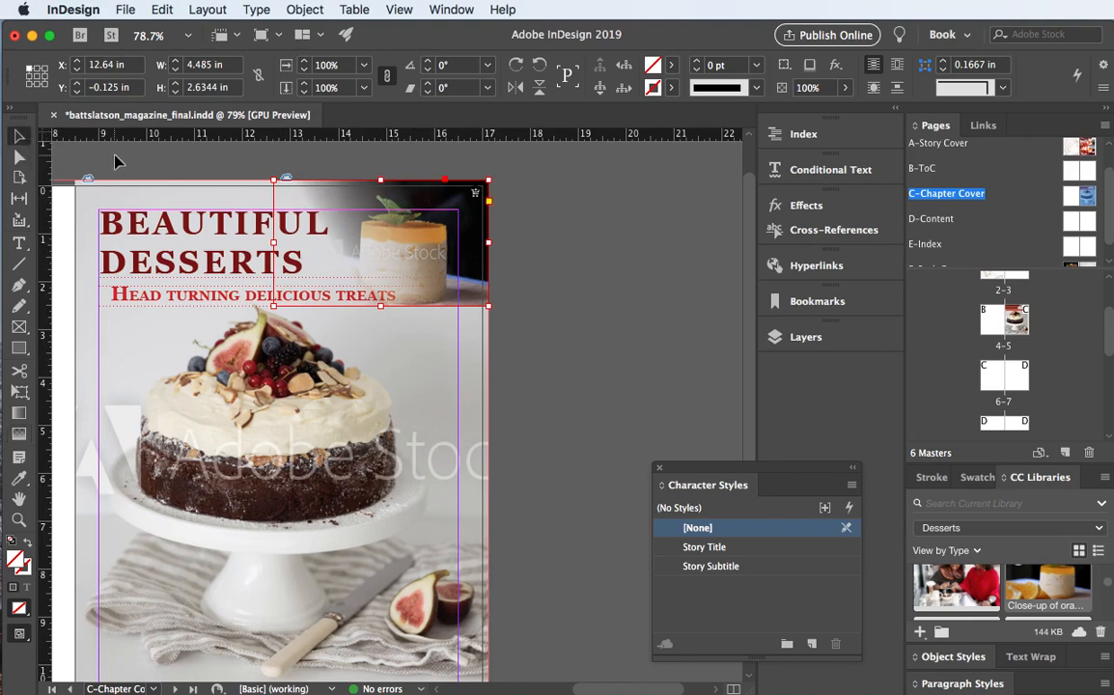
{"action": "left_click", "coordinate": [114, 161]}
{"action": "key", "text": "w"}
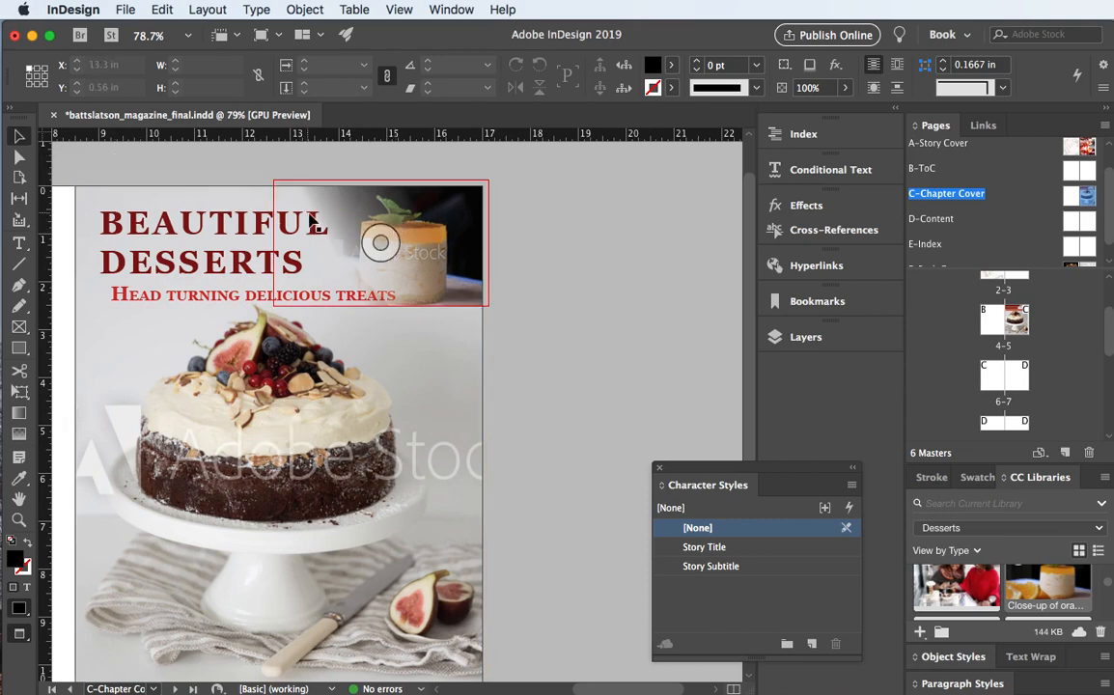
- Readjust the orange dessert image's Gradient Feather with a shorter diagonal fade toward its lower-left corner
{"action": "left_click", "coordinate": [18, 434]}
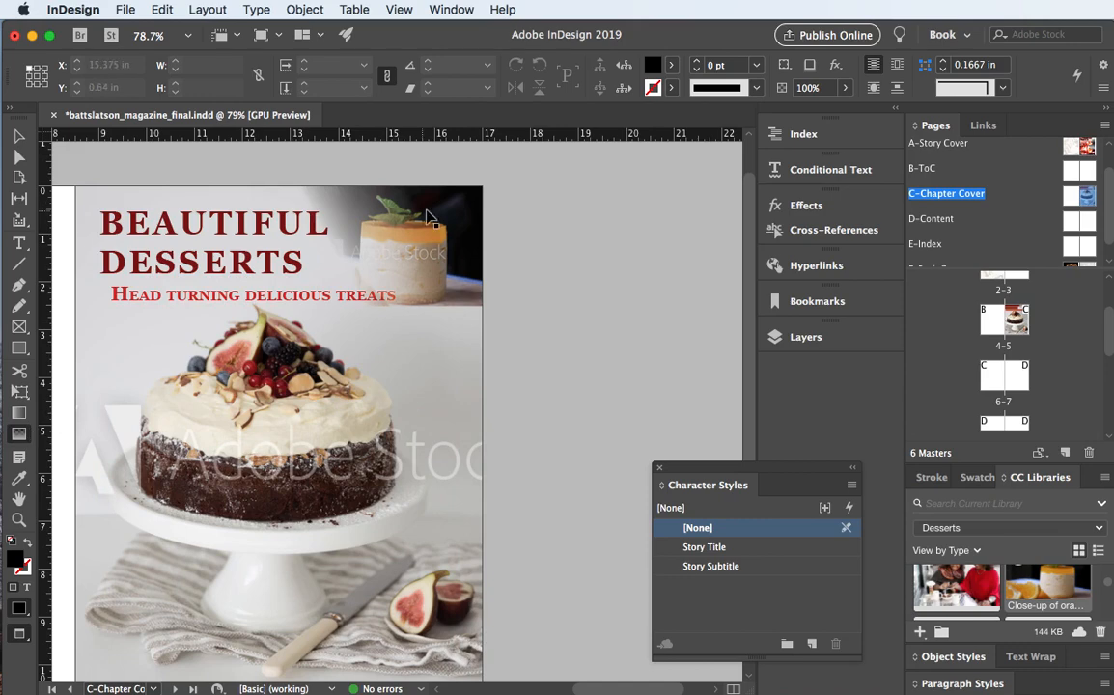
{"action": "left_click_drag", "start_coordinate": [390, 198], "coordinate": [229, 307]}
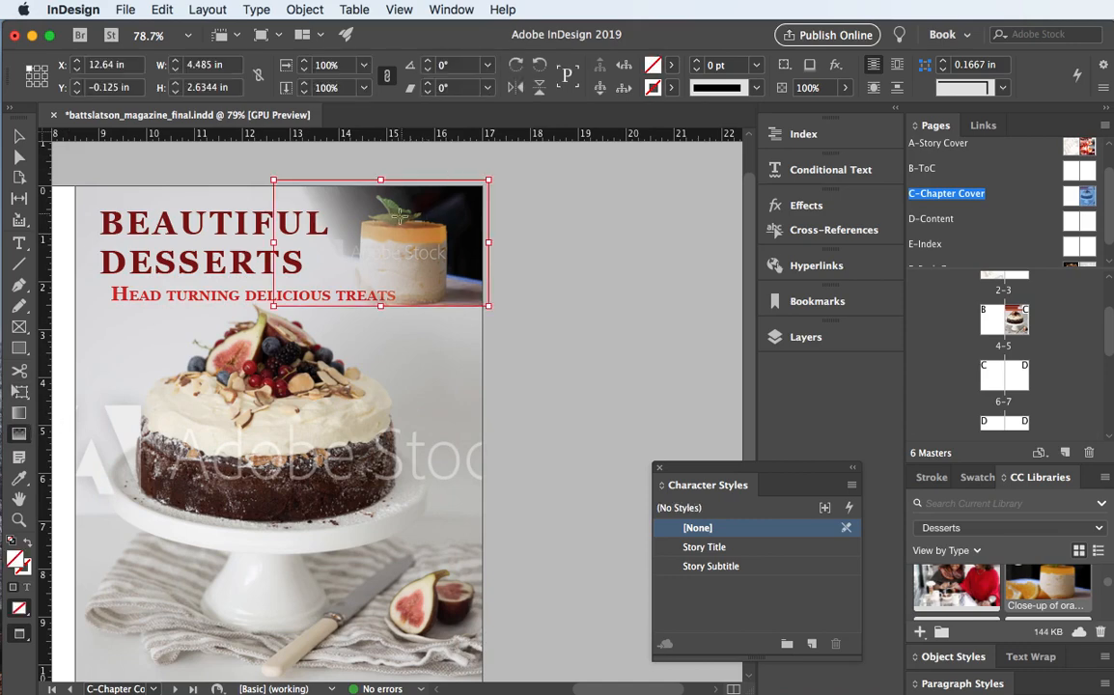
{"action": "left_click_drag", "start_coordinate": [406, 219], "coordinate": [346, 255]}
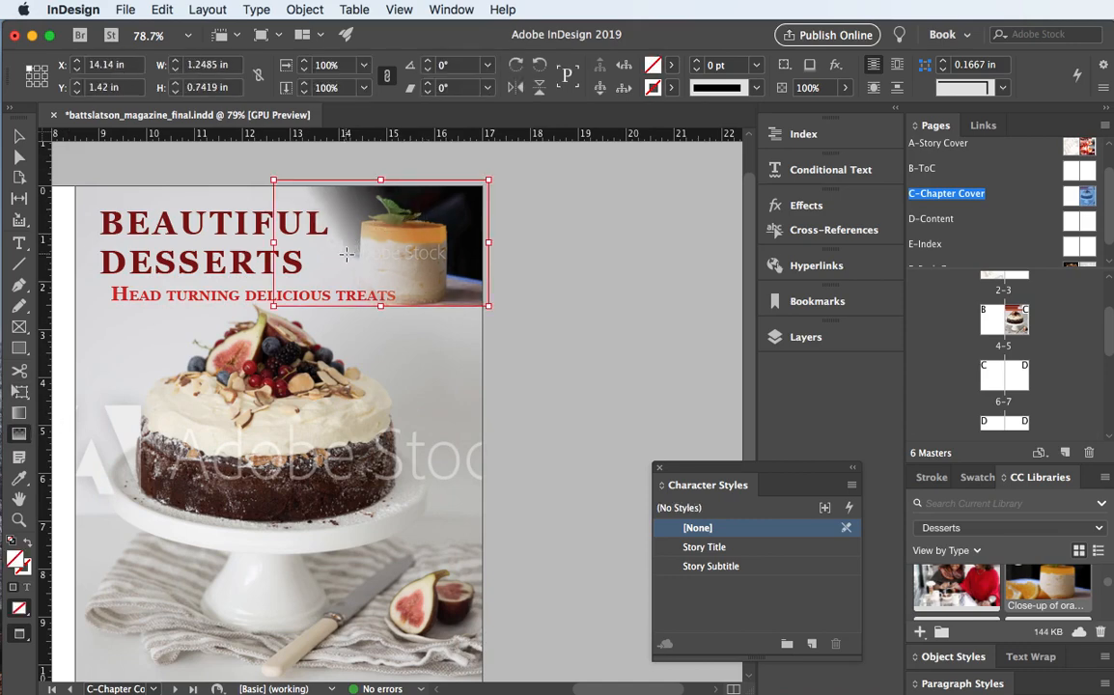
{"action": "left_click_drag", "start_coordinate": [311, 199], "coordinate": [349, 253]}
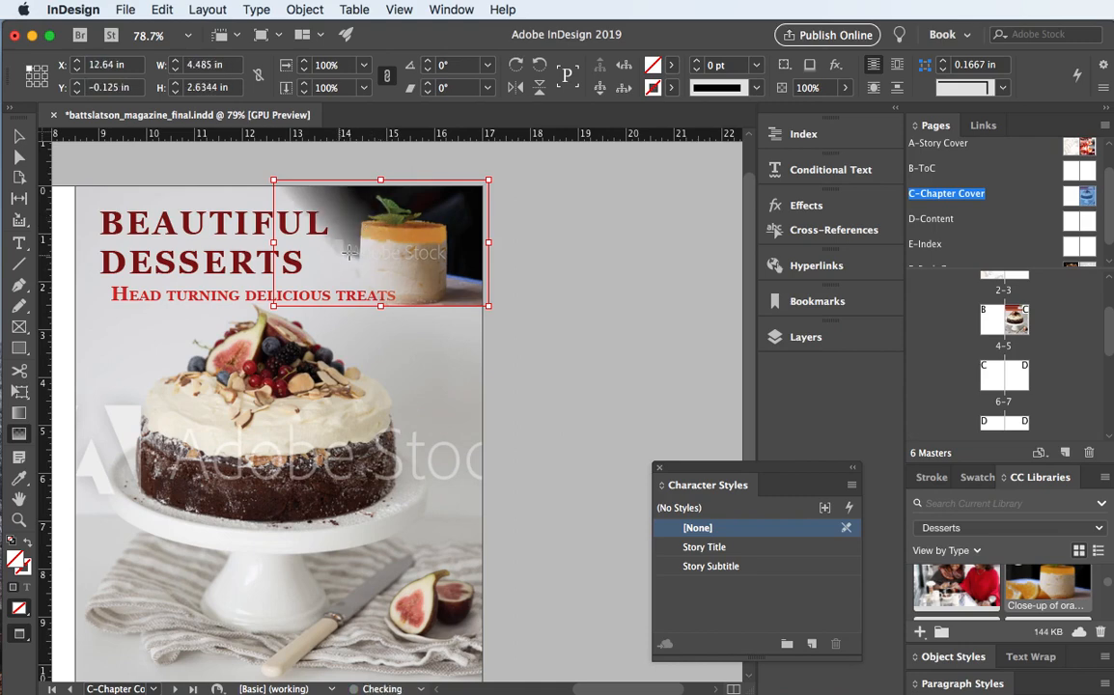
- Redraw the orange dessert image's Gradient Feather as a short diagonal fade starting near its upper middle, and deselect the image
{"action": "left_click_drag", "start_coordinate": [417, 201], "coordinate": [349, 249]}
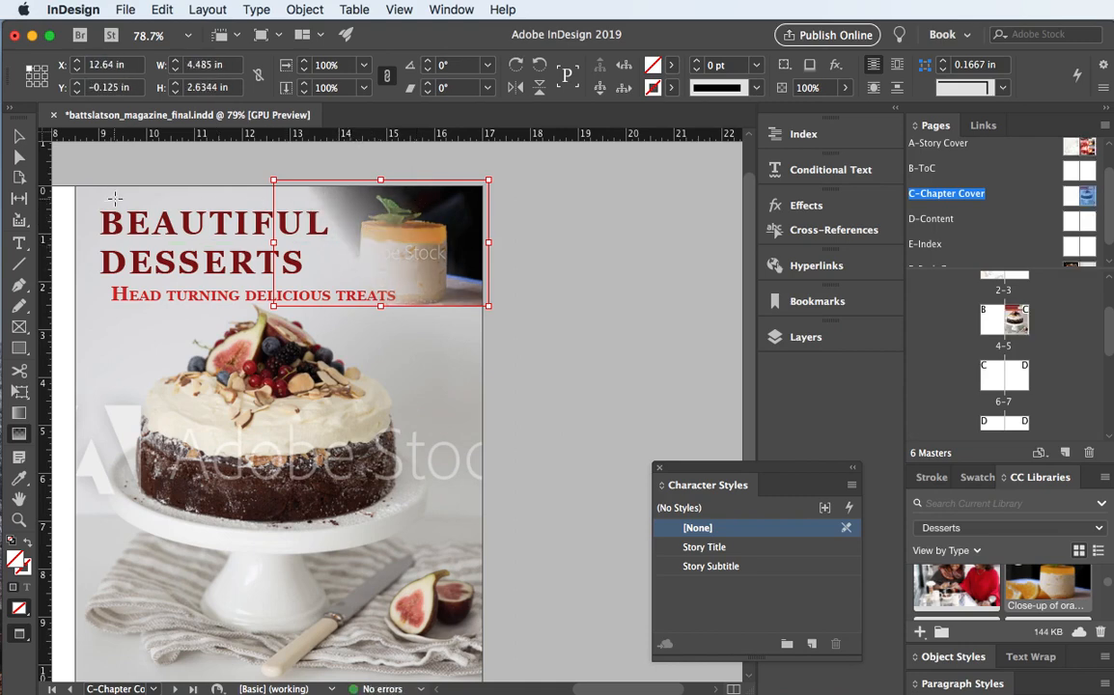
{"action": "left_click", "coordinate": [18, 136]}
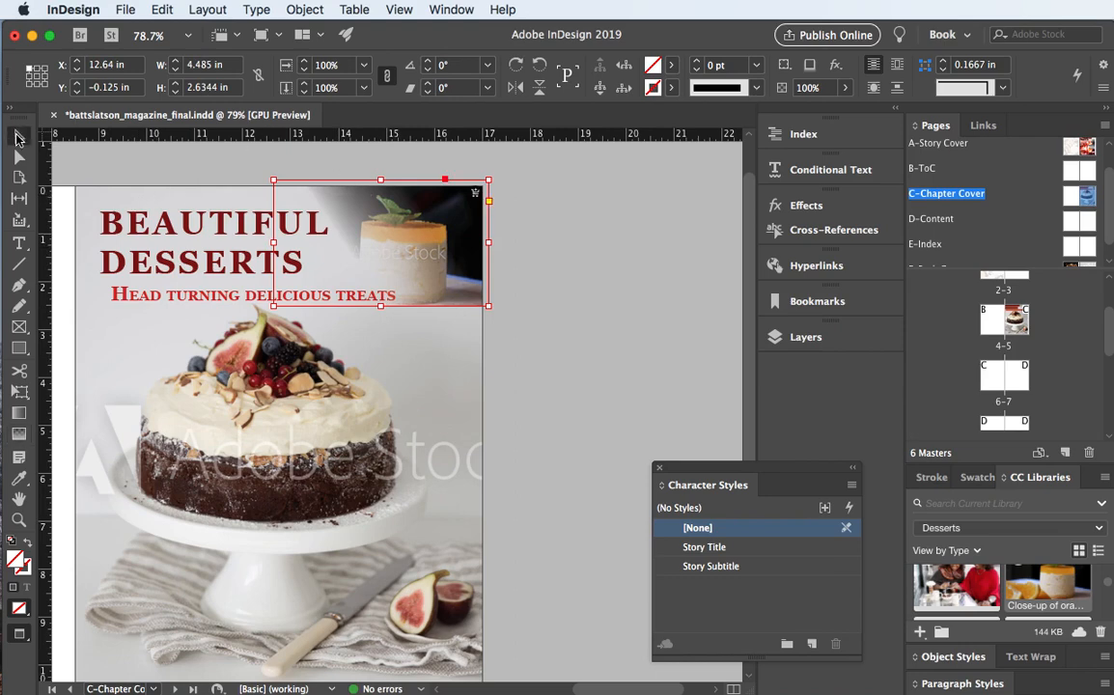
{"action": "left_click", "coordinate": [137, 170]}
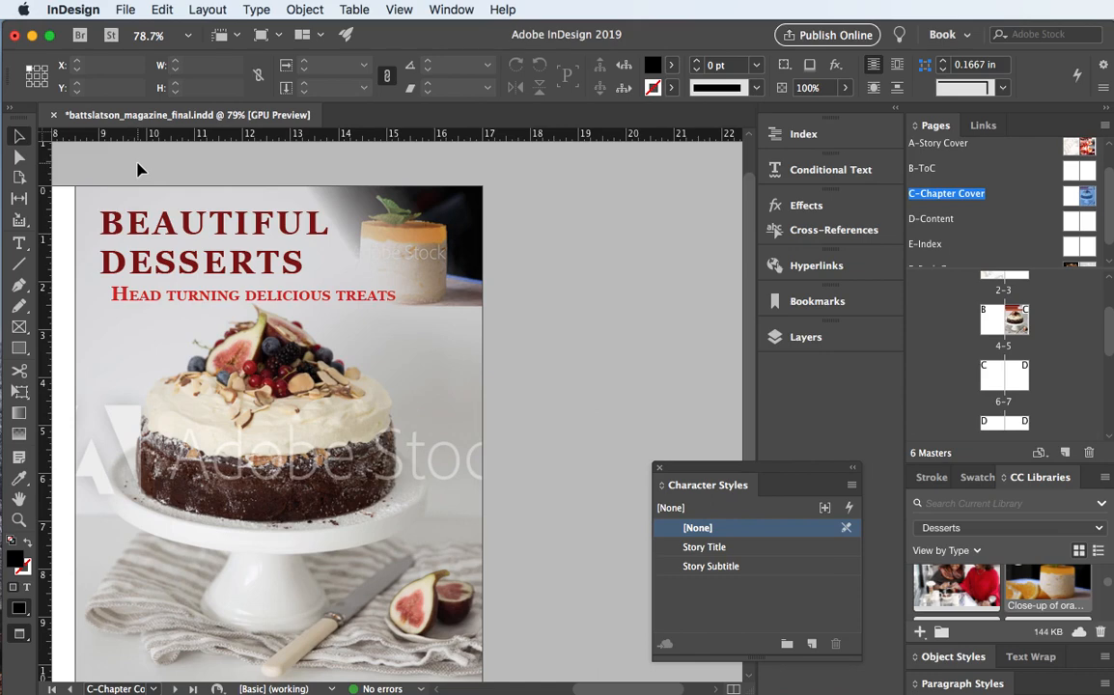
{"action": "scroll", "coordinate": [221, 198], "scroll_direction": "left", "scroll_amount": 5}
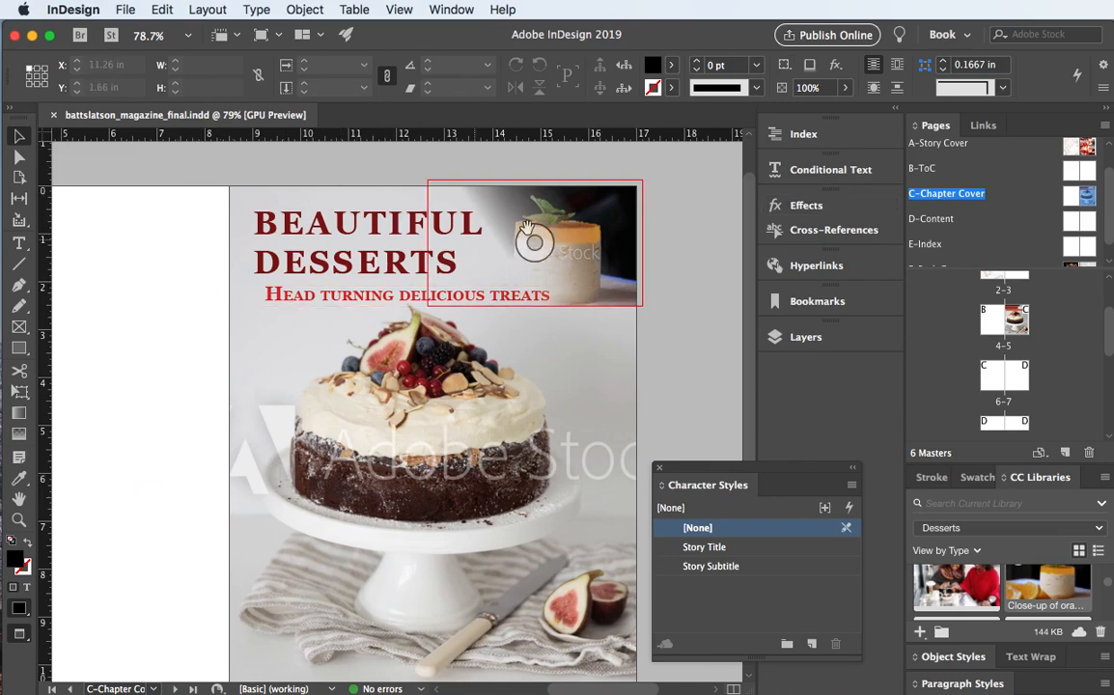
{"action": "scroll", "coordinate": [534, 246], "scroll_direction": "right", "scroll_amount": 2}
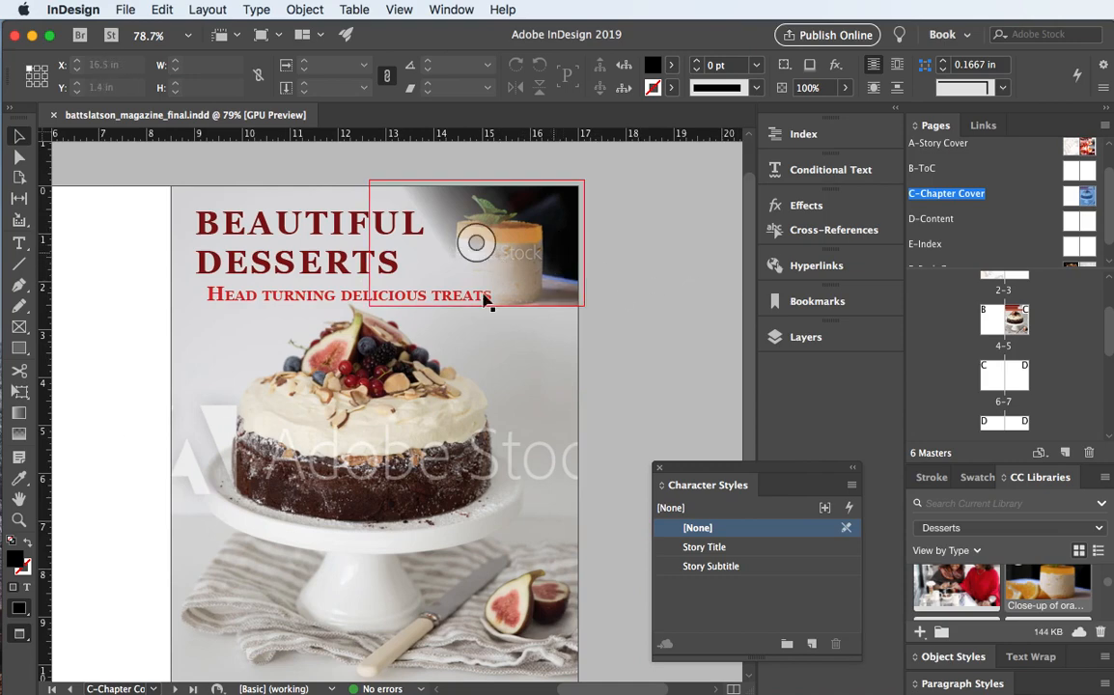
- Open the left page of the C-Chapter Cover master and show its margins and bleed guides
{"action": "scroll", "coordinate": [488, 301], "scroll_direction": "down", "scroll_amount": 3}
{"action": "scroll", "coordinate": [332, 378], "scroll_direction": "left", "scroll_amount": 8}
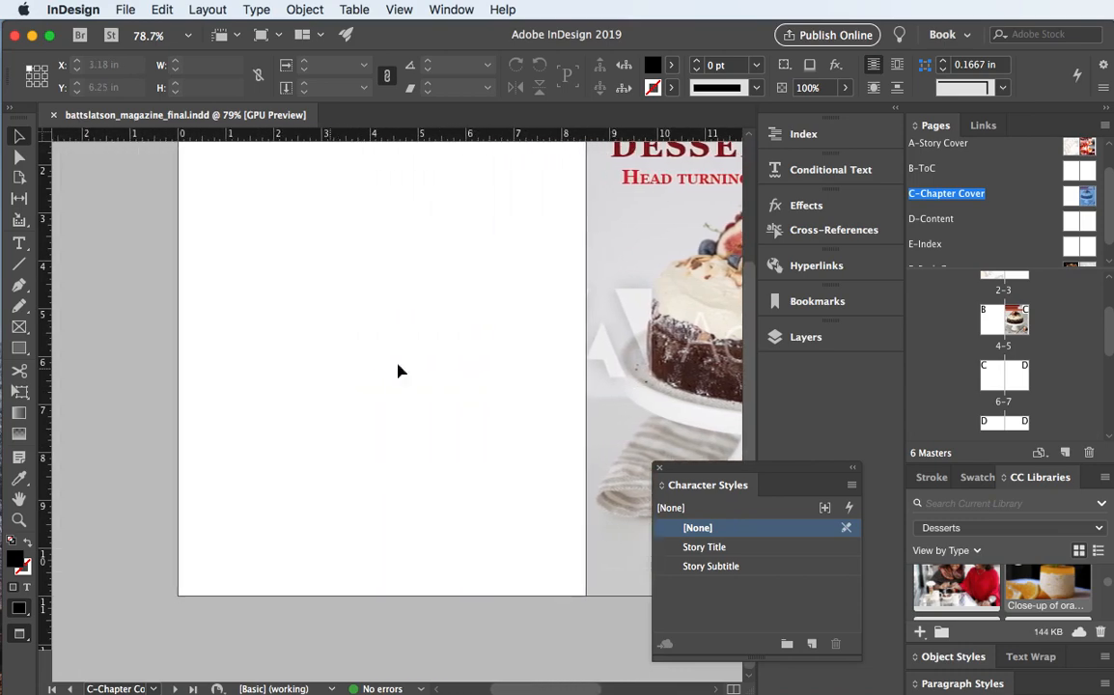
{"action": "double_click", "coordinate": [1076, 194]}
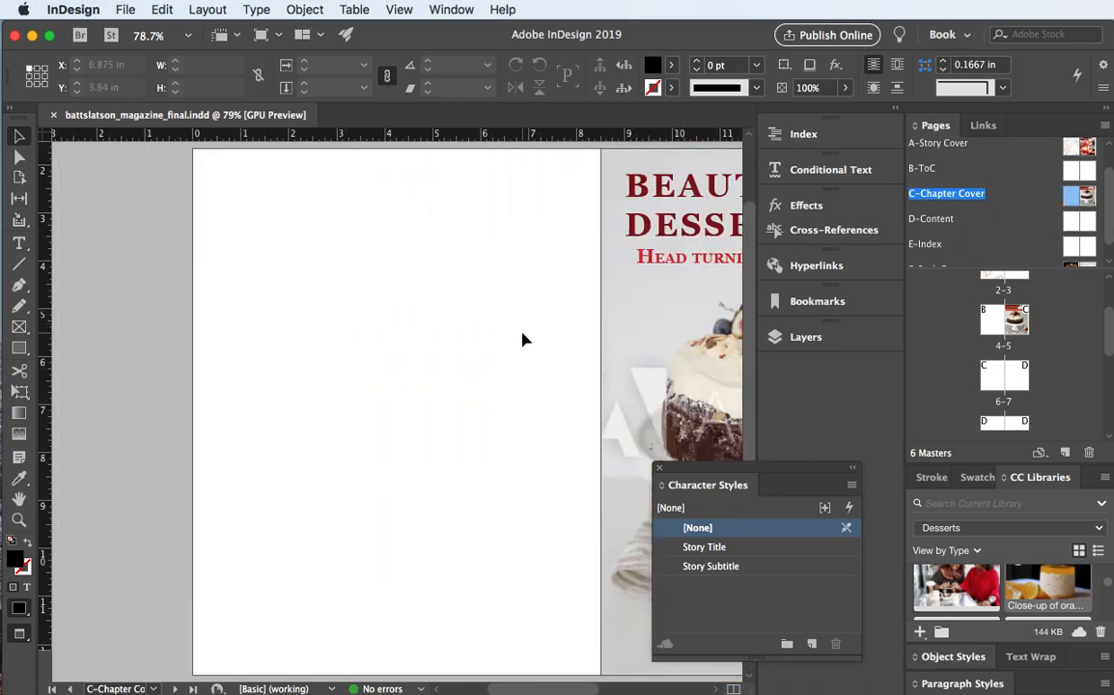
{"action": "key", "text": "w"}
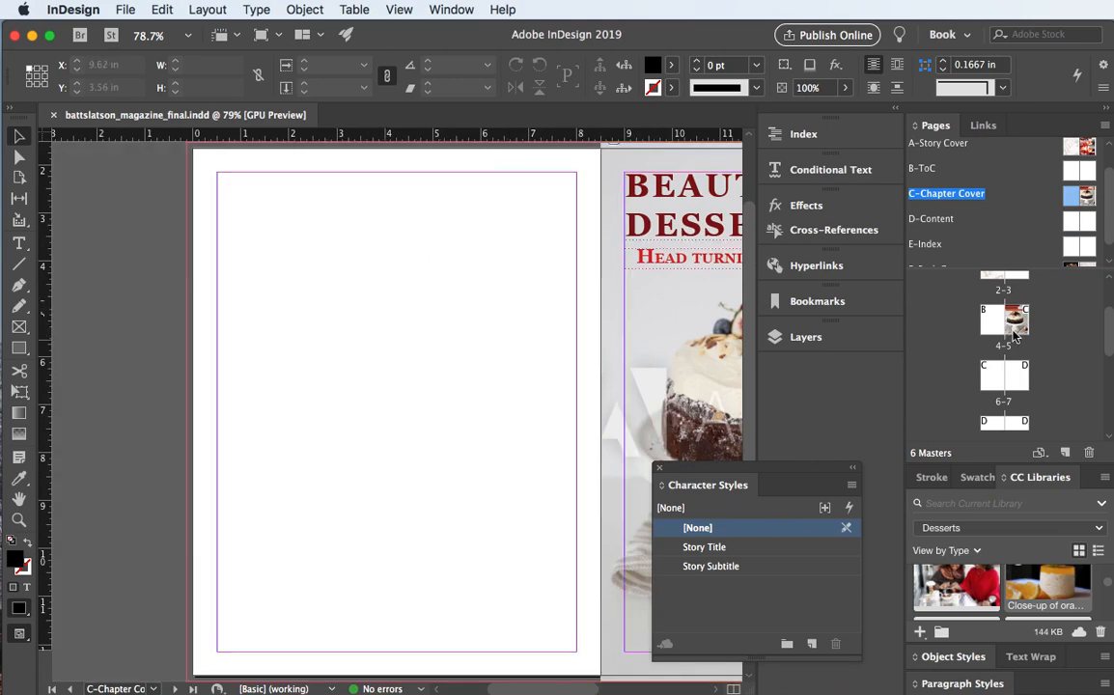
- Place the orange dessert close-up from the left page's upper-left bleed corner, about 16.92 in wide, and crop its frame to 8.625 in wide
{"action": "left_click_drag", "start_coordinate": [1060, 570], "coordinate": [193, 158]}
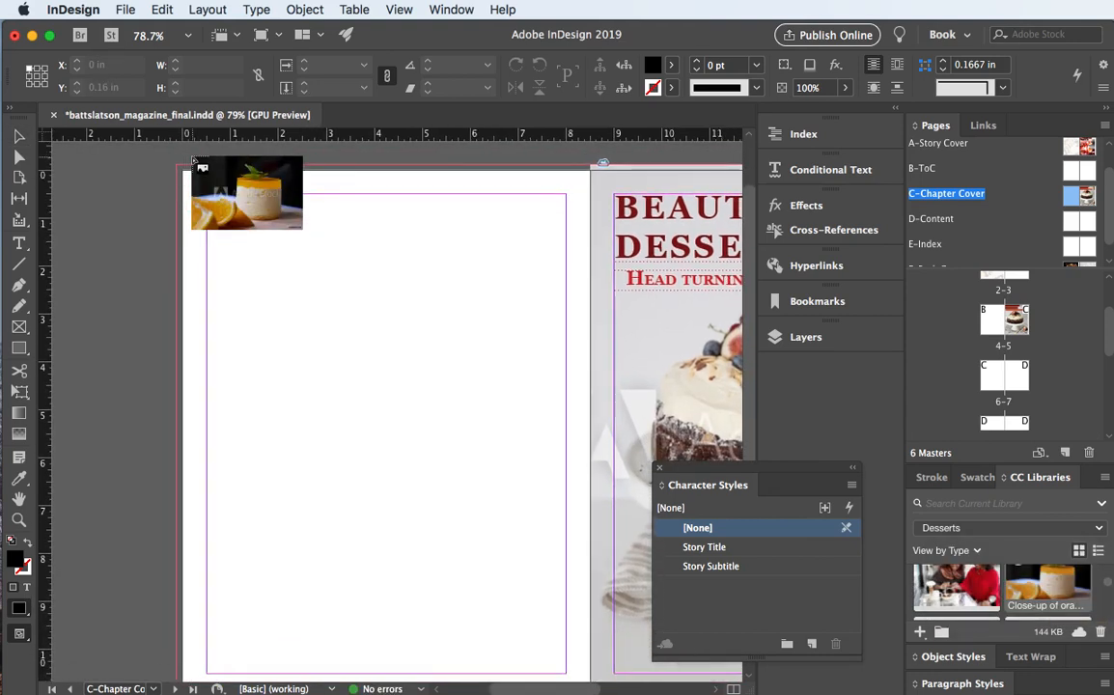
{"action": "key", "text": "super+minus"}
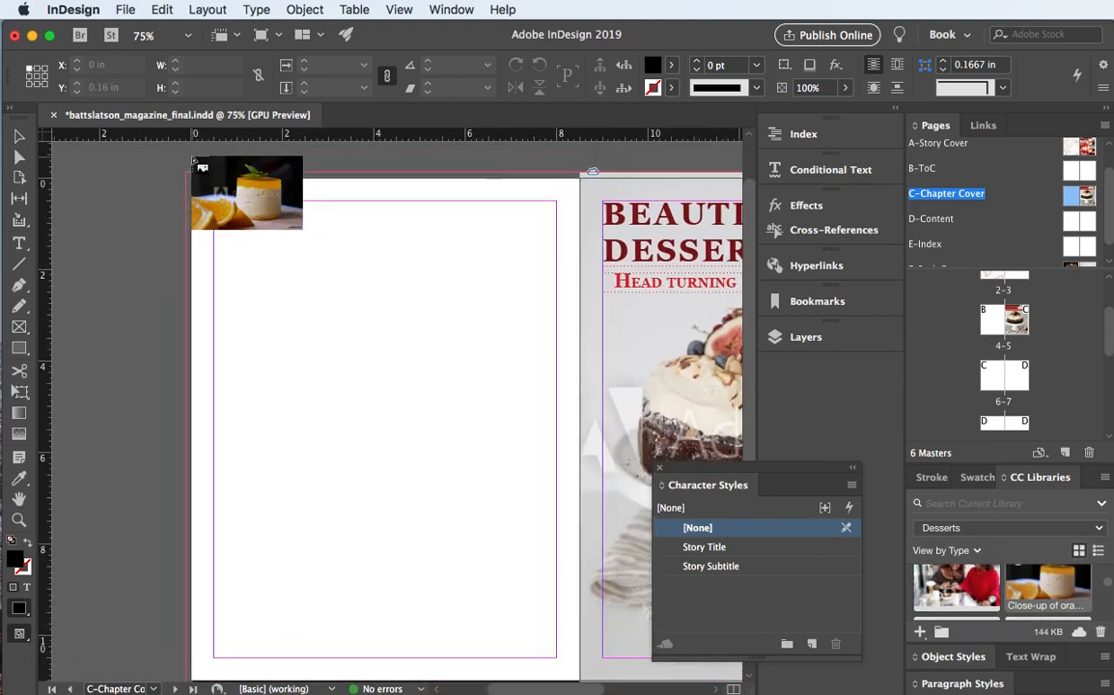
{"action": "key", "text": "super+minus"}
{"action": "left_click_drag", "start_coordinate": [193, 160], "coordinate": [570, 597]}
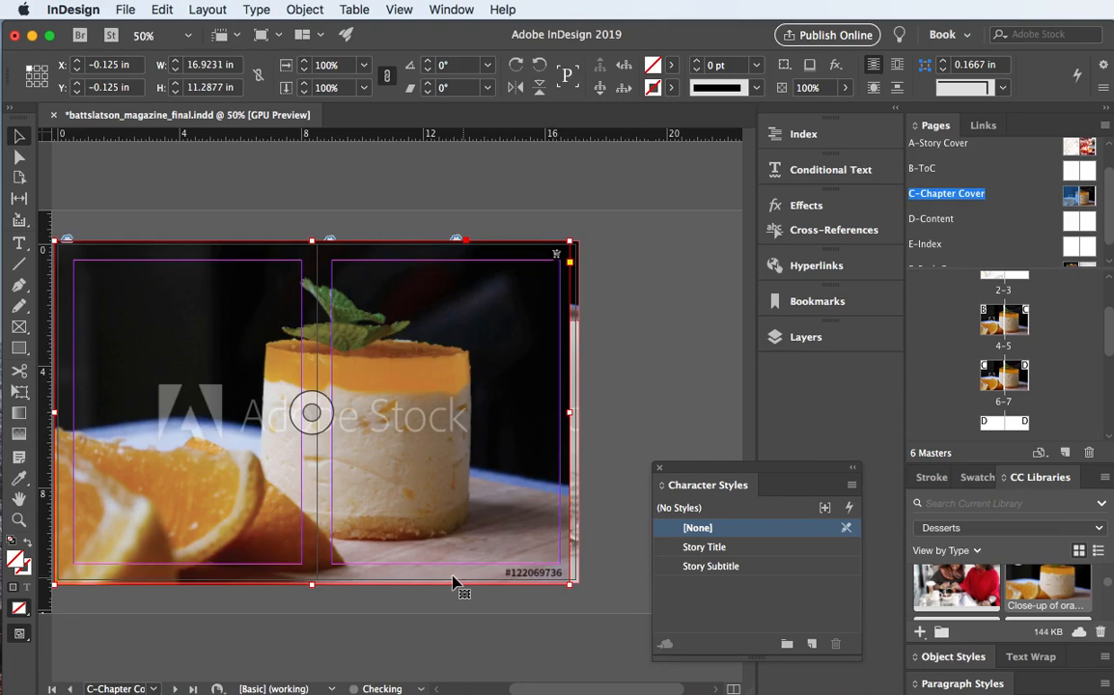
{"action": "scroll", "coordinate": [456, 587], "scroll_direction": "left", "scroll_amount": 5}
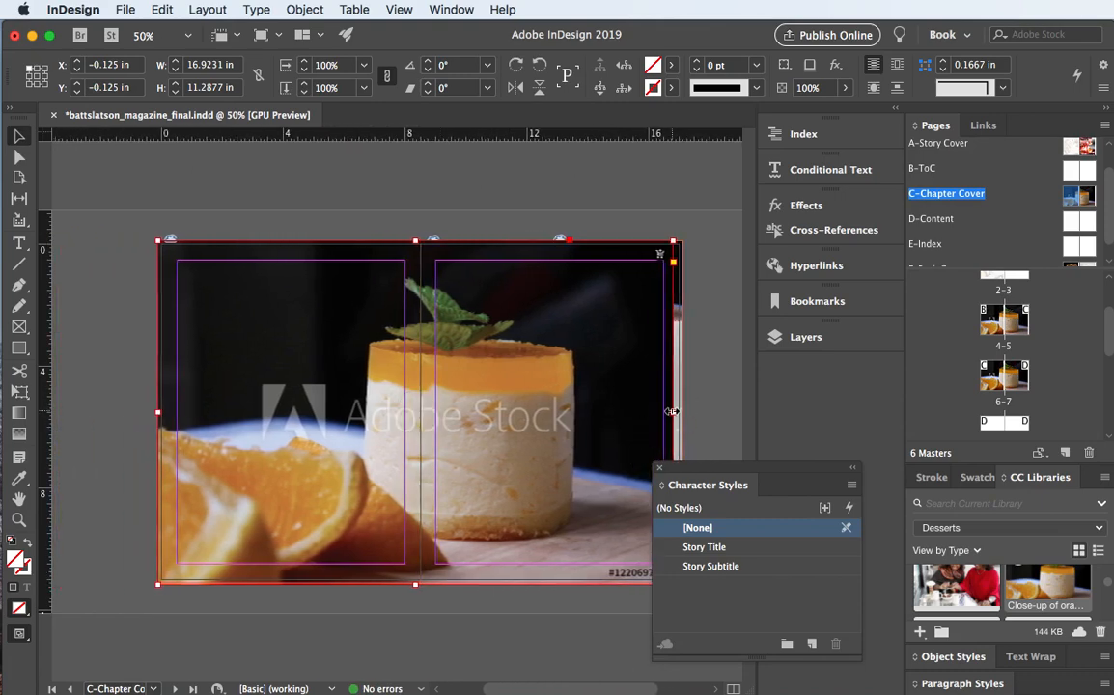
{"action": "left_click_drag", "start_coordinate": [672, 413], "coordinate": [421, 415]}
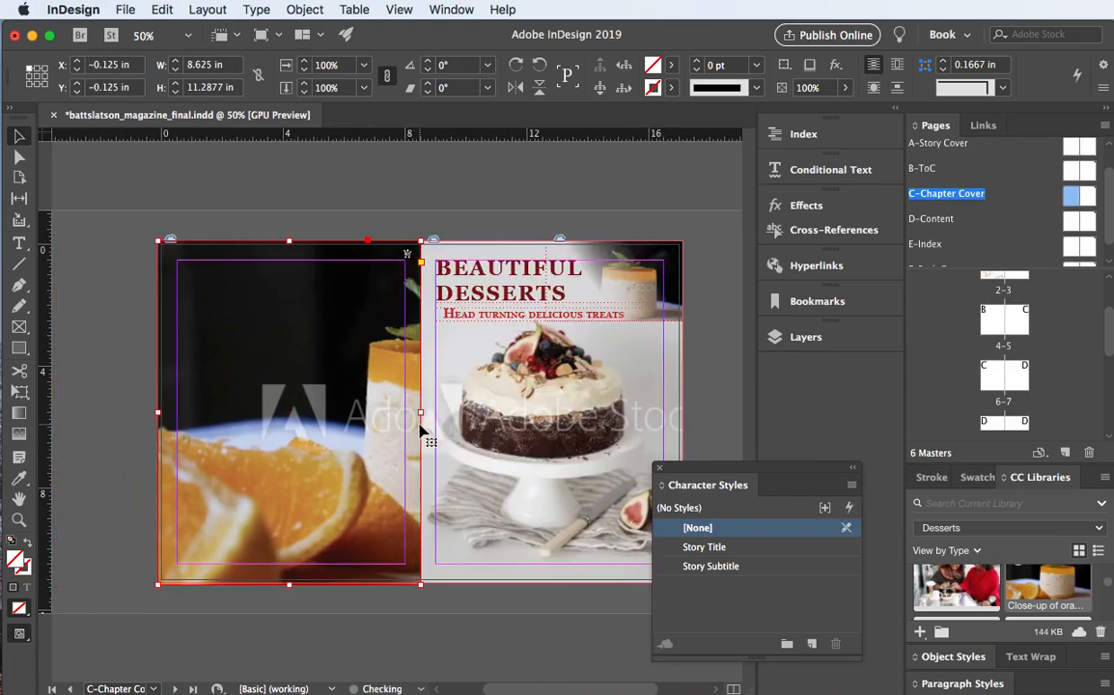
- Shift the picture content left inside the left page's frame to an X offset of about -0.85 in, revealing more of the dessert
{"action": "left_click", "coordinate": [291, 418]}
{"action": "key", "text": "Left"}
{"action": "key", "text": "Left"}
{"action": "key", "text": "Left"}
{"action": "key", "text": "Left"}
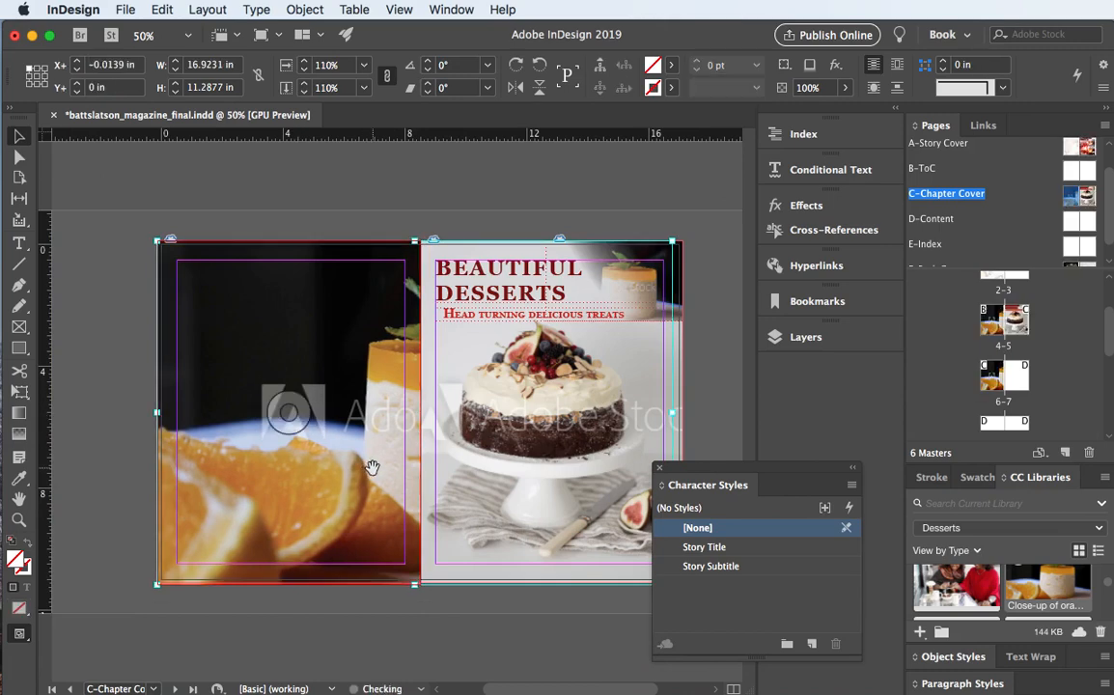
{"action": "key", "text": "Left"}
{"action": "key", "text": "Left"}
{"action": "key", "text": "Left"}
{"action": "key", "text": "Left"}
{"action": "key", "text": "Left"}
{"action": "key", "text": "Left"}
{"action": "key", "text": "Left"}
{"action": "key", "text": "Left"}
{"action": "key", "text": "Left"}
{"action": "key", "text": "Left"}
{"action": "key", "text": "Left"}
{"action": "key", "text": "Left"}
{"action": "key", "text": "Left"}
{"action": "key", "text": "Left"}
{"action": "key", "text": "Left"}
{"action": "key", "text": "Left"}
{"action": "key", "text": "Left"}
{"action": "key", "text": "Left"}
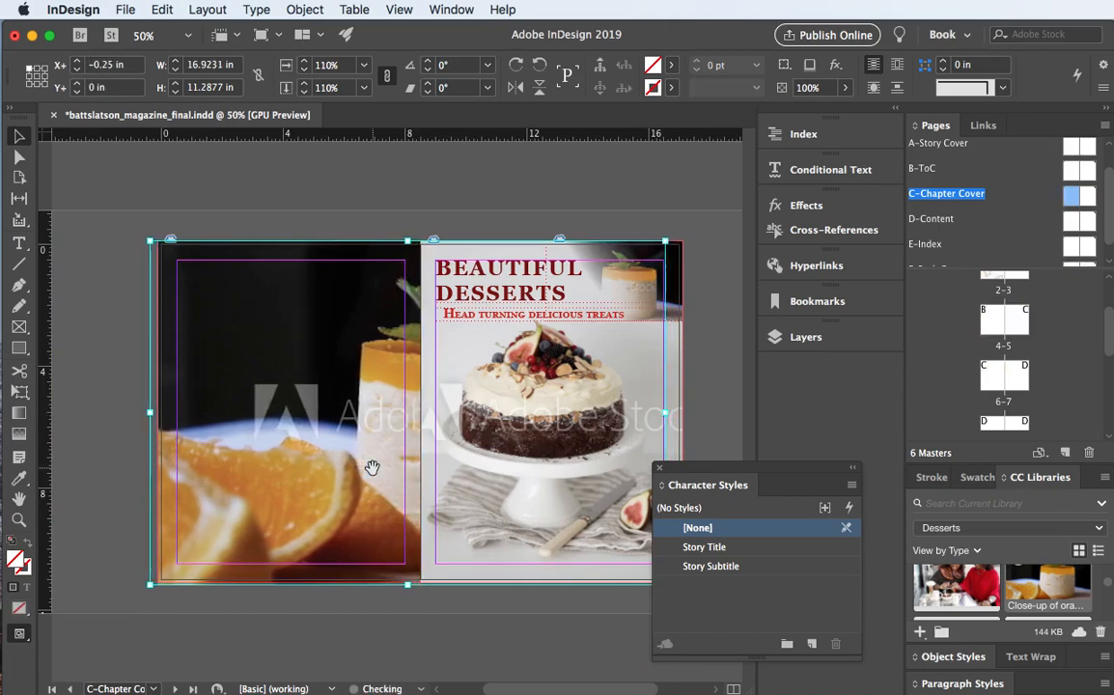
{"action": "key", "text": "Left"}
{"action": "key", "text": "Left"}
{"action": "key", "text": "Left"}
{"action": "key", "text": "Left"}
{"action": "key", "text": "Left"}
{"action": "key", "text": "Left"}
{"action": "key", "text": "Left"}
{"action": "key", "text": "Left"}
{"action": "key", "text": "Left"}
{"action": "key", "text": "Left"}
{"action": "key", "text": "Left"}
{"action": "key", "text": "Left"}
{"action": "key", "text": "Left"}
{"action": "key", "text": "Left"}
{"action": "key", "text": "Left"}
{"action": "key", "text": "Left"}
{"action": "key", "text": "Left"}
{"action": "key", "text": "Left"}
{"action": "key", "text": "Left"}
{"action": "key", "text": "Left"}
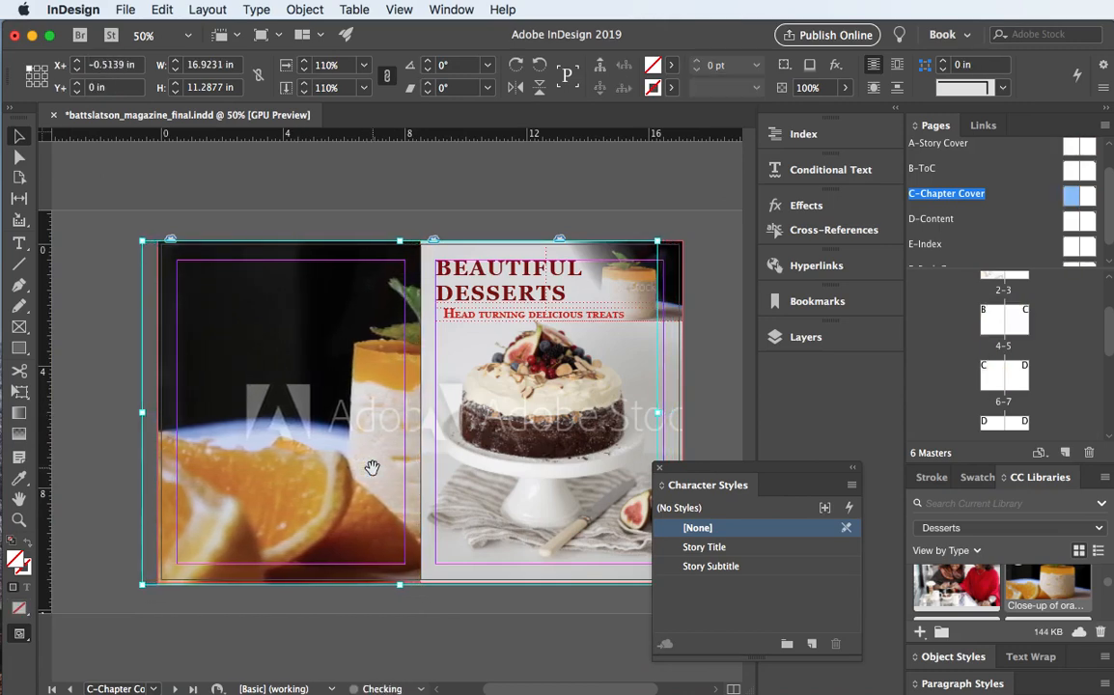
{"action": "key", "text": "Left"}
{"action": "key", "text": "Left"}
{"action": "key", "text": "Left"}
{"action": "key", "text": "Left"}
{"action": "key", "text": "Left"}
{"action": "key", "text": "Left"}
{"action": "key", "text": "Left"}
{"action": "key", "text": "Left"}
{"action": "key", "text": "Left"}
{"action": "key", "text": "Left"}
{"action": "key", "text": "Left"}
{"action": "key", "text": "Left"}
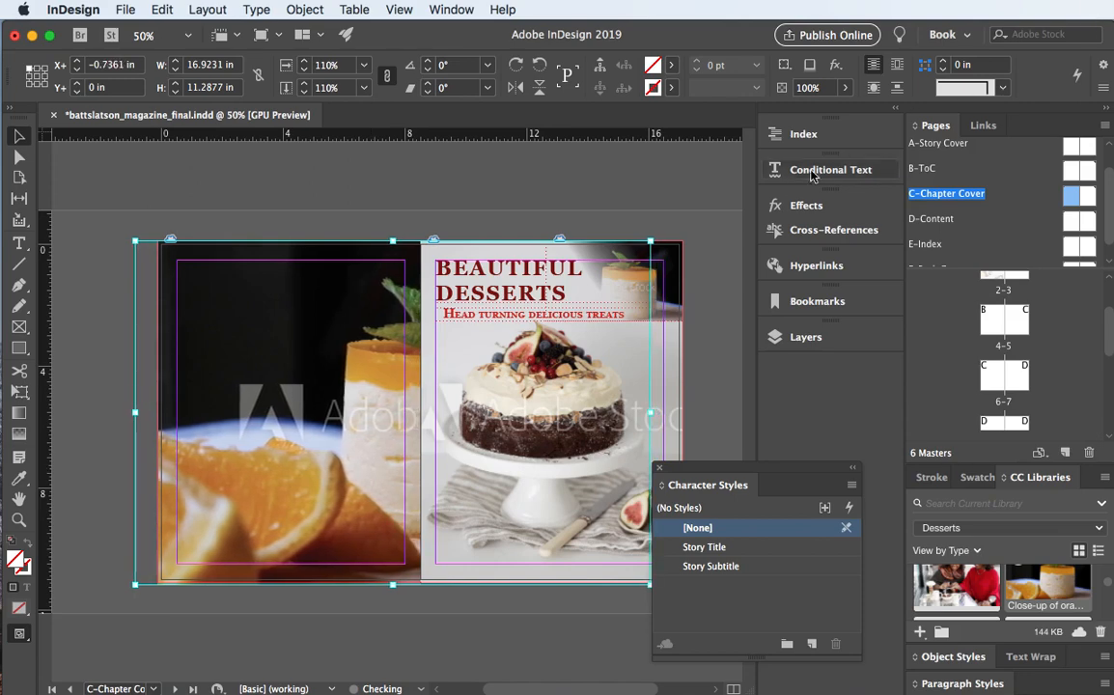
{"action": "key", "text": "Left"}
{"action": "key", "text": "Left"}
{"action": "key", "text": "Left"}
{"action": "key", "text": "Left"}
{"action": "key", "text": "Left"}
{"action": "key", "text": "Left"}
{"action": "key", "text": "Left"}
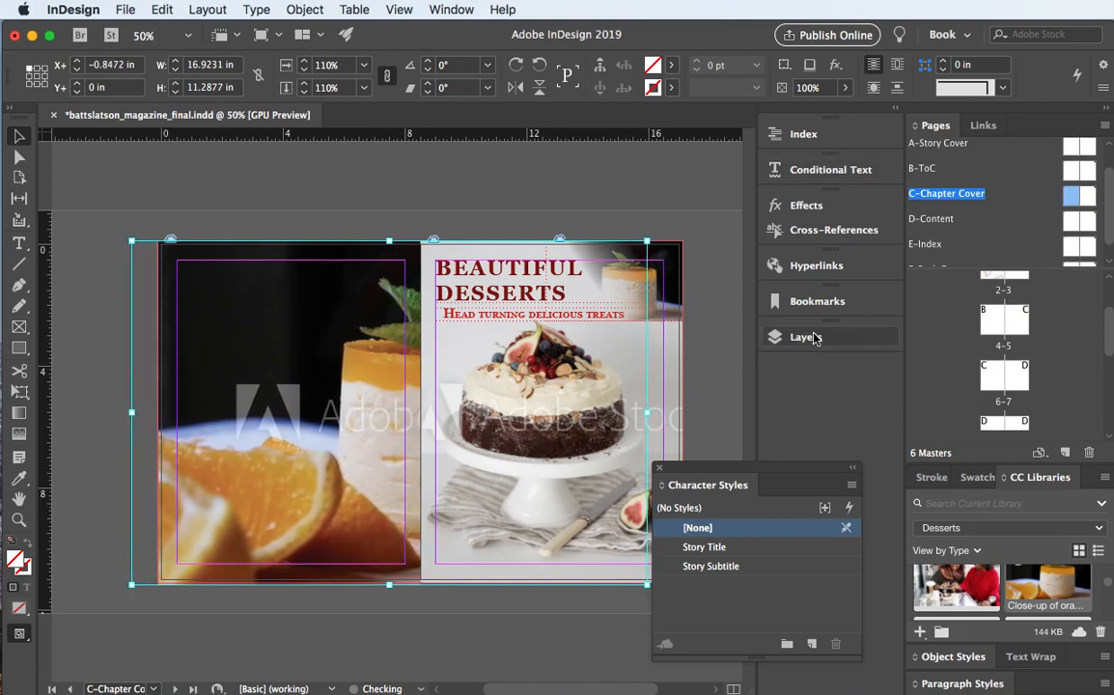
- Try to move the subselected orange dessert picture content from the Text layer to the Photos layer
{"action": "left_click", "coordinate": [814, 339]}
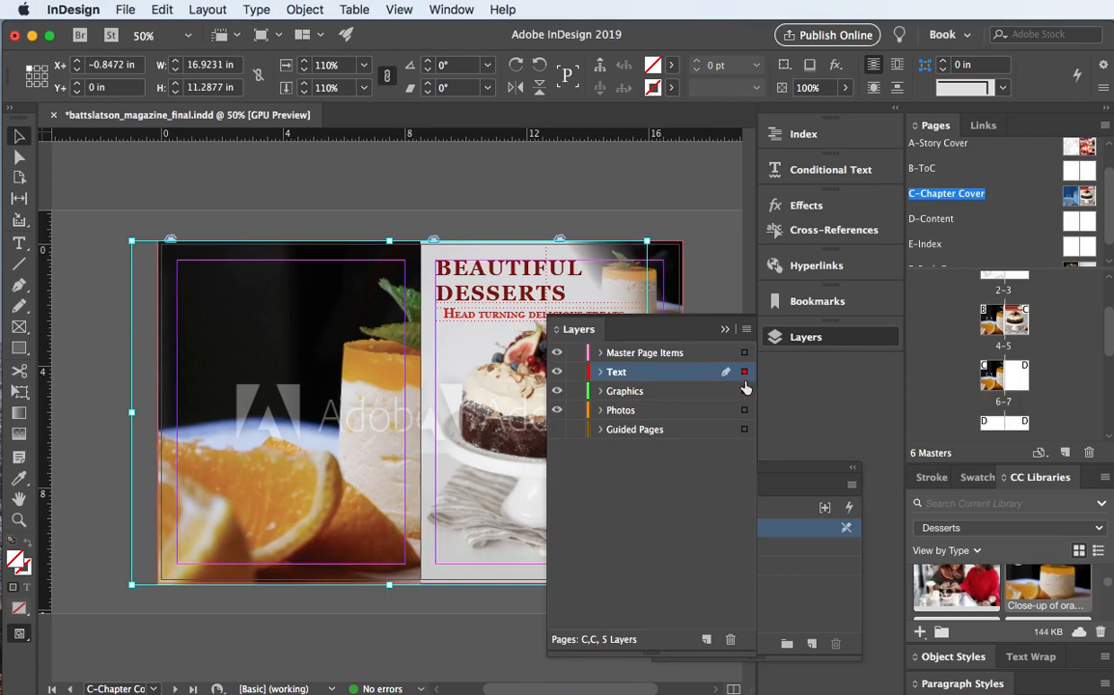
{"action": "left_click_drag", "start_coordinate": [745, 418], "coordinate": [744, 418]}
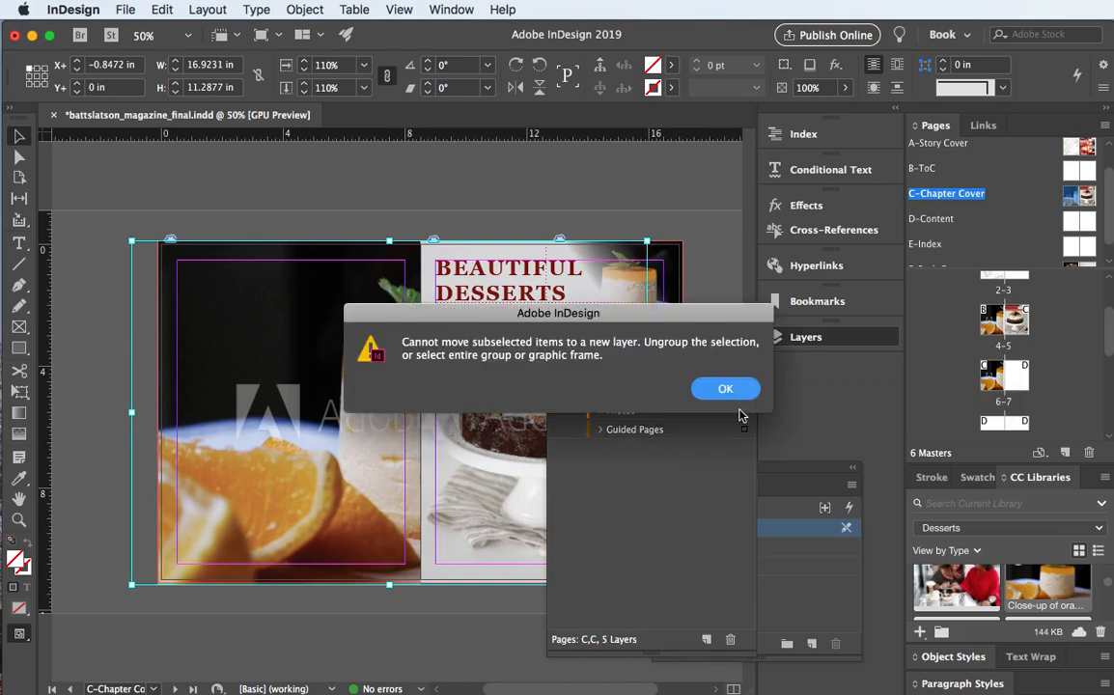
{"action": "left_click", "coordinate": [723, 389]}
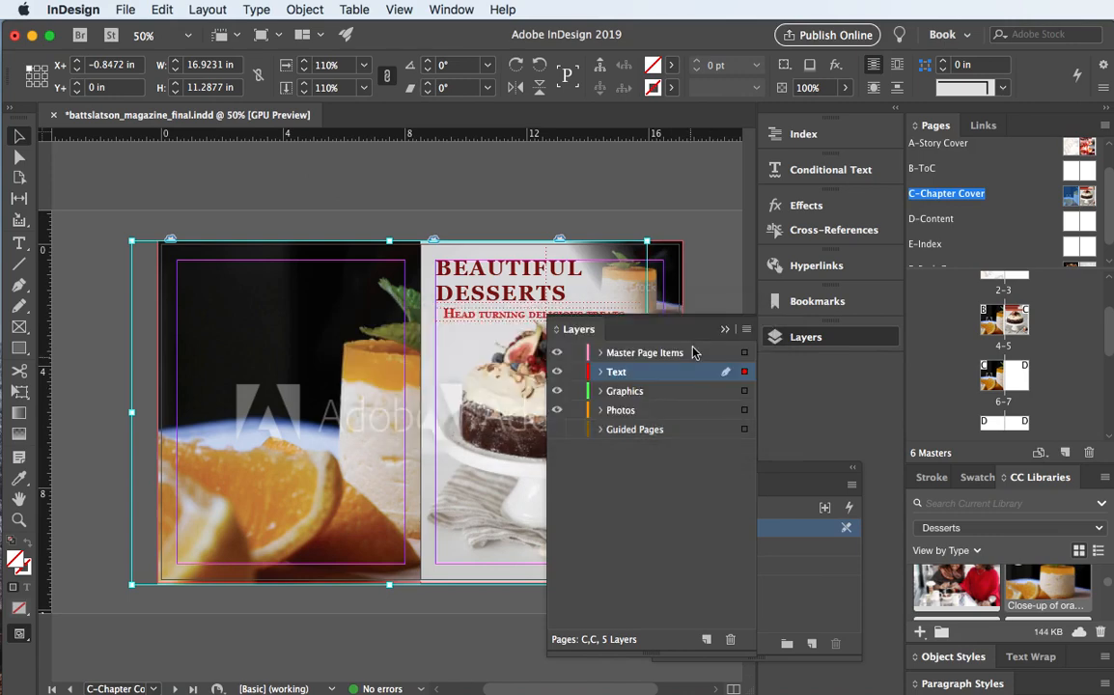
- Expand the Text layer, add the feathered dessert image to the selection, and move the left page's dessert image to the Photos layer
{"action": "left_click", "coordinate": [601, 372]}
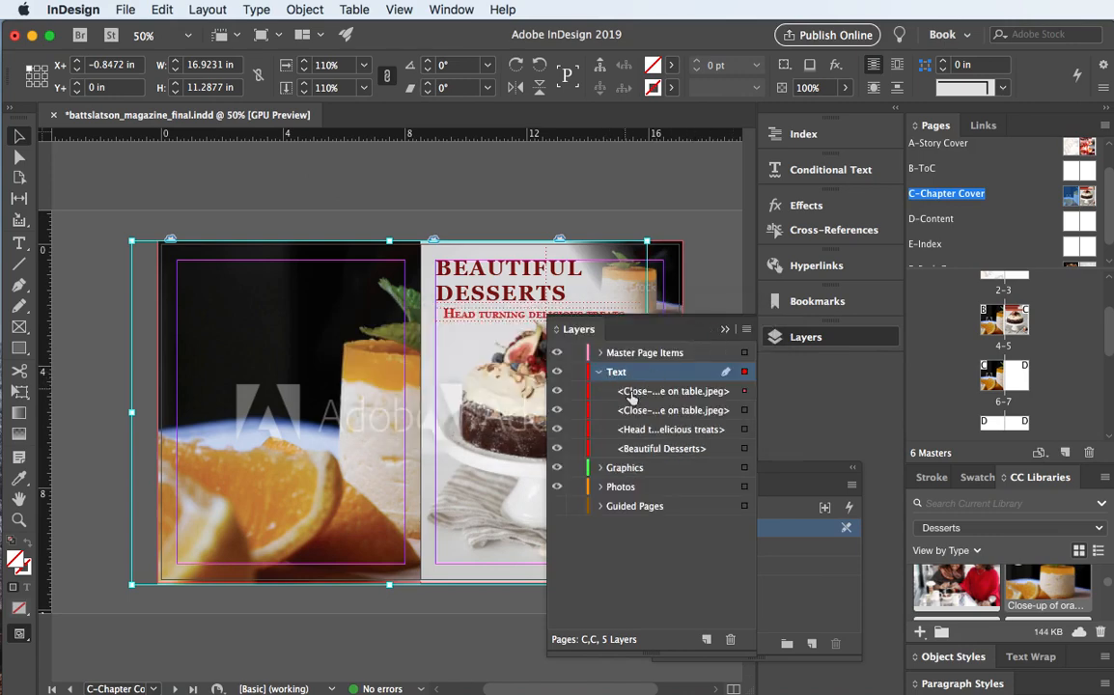
{"action": "left_click", "coordinate": [745, 410]}
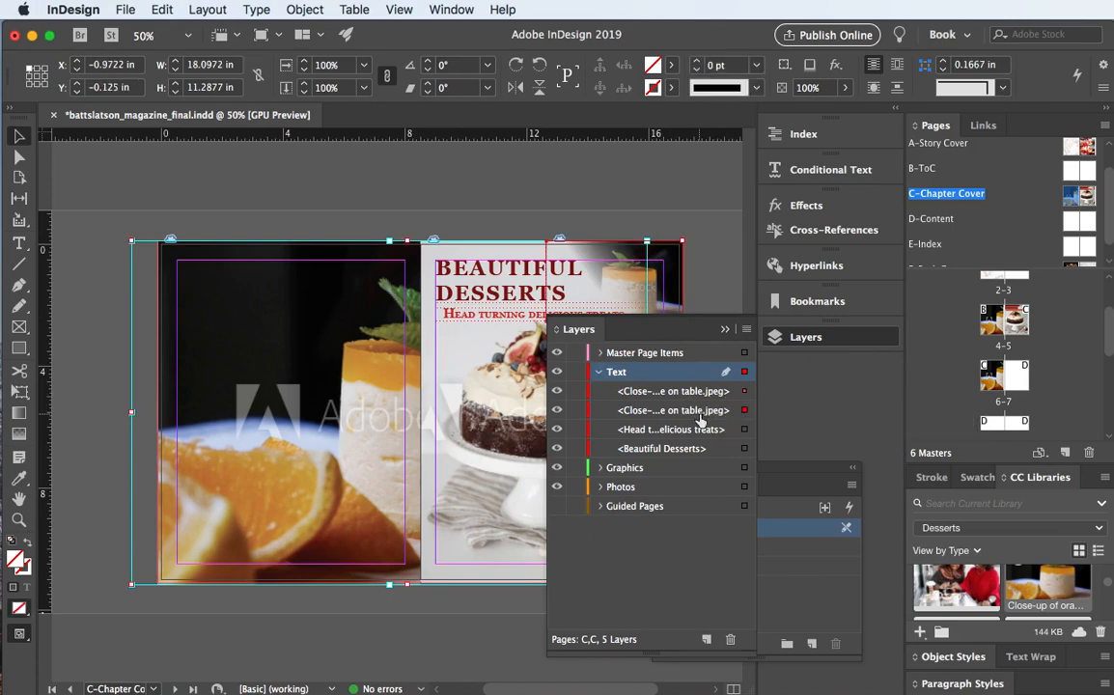
{"action": "left_click_drag", "start_coordinate": [676, 391], "coordinate": [700, 496]}
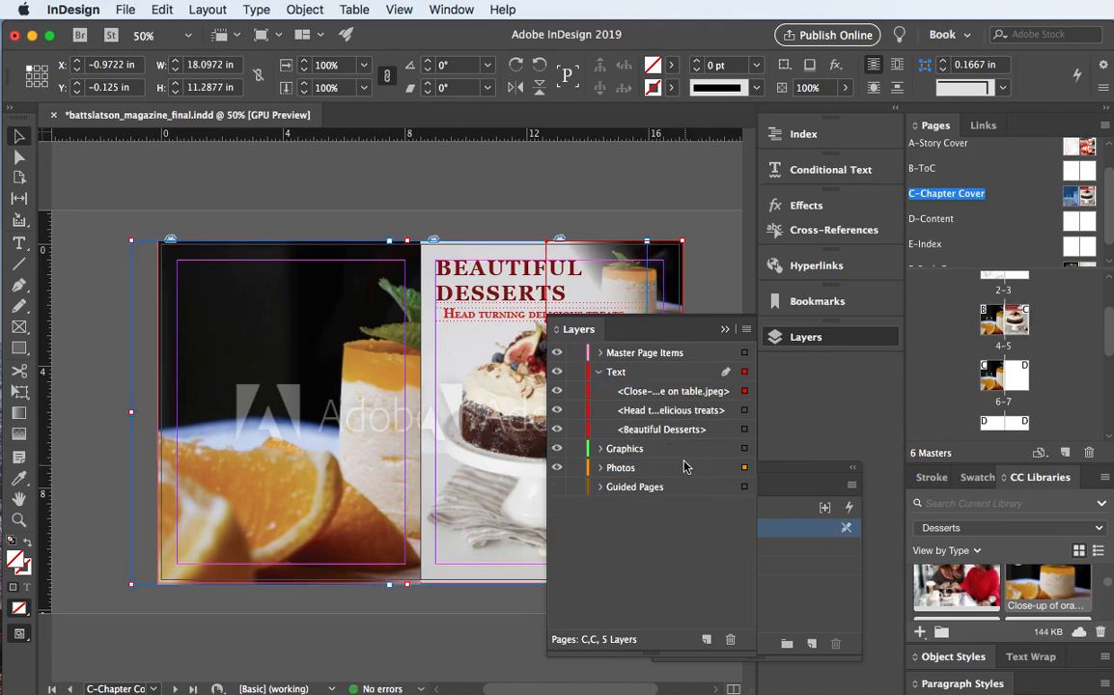
{"action": "left_click", "coordinate": [724, 330]}
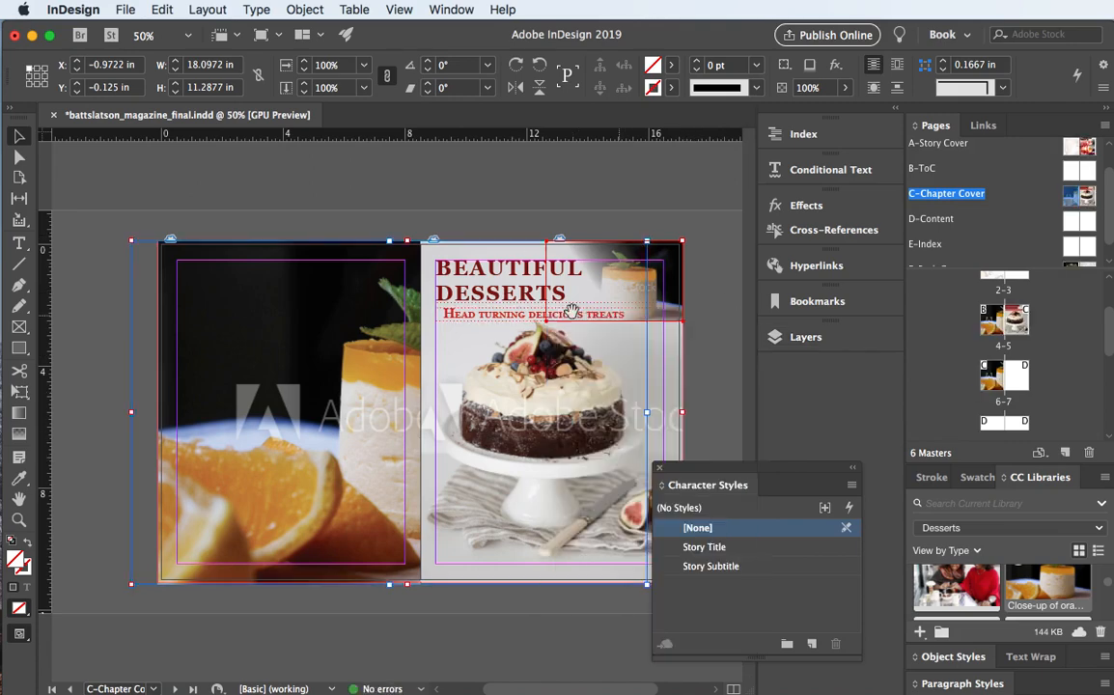
- Nudge the selected left-page picture content and feathered dessert image left together to a combined X position of about -2.06 in
{"action": "key", "text": "Left"}
{"action": "key", "text": "Left"}
{"action": "key", "text": "Left"}
{"action": "key", "text": "Left"}
{"action": "key", "text": "Left"}
{"action": "key", "text": "Left"}
{"action": "key", "text": "Left"}
{"action": "key", "text": "Left"}
{"action": "key", "text": "Left"}
{"action": "key", "text": "Left"}
{"action": "key", "text": "Left"}
{"action": "key", "text": "Left"}
{"action": "key", "text": "Left"}
{"action": "key", "text": "Left"}
{"action": "key", "text": "Left"}
{"action": "key", "text": "Left"}
{"action": "key", "text": "Left"}
{"action": "key", "text": "Left"}
{"action": "key", "text": "Left"}
{"action": "key", "text": "Left"}
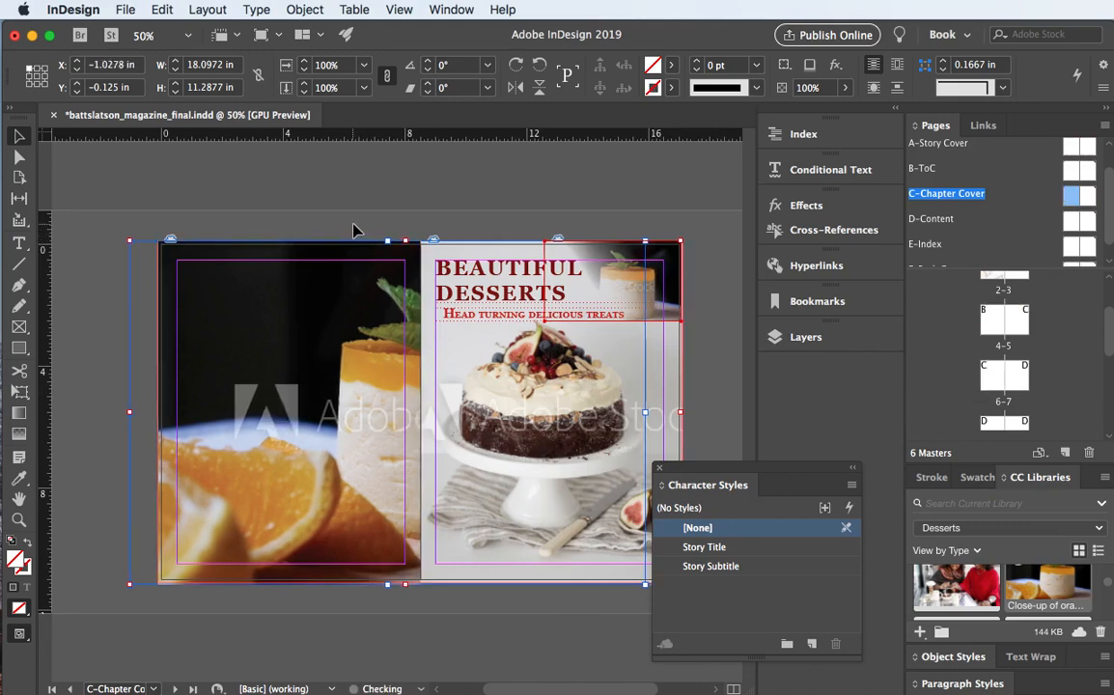
{"action": "key", "text": "Left"}
{"action": "key", "text": "Left"}
{"action": "key", "text": "Left"}
{"action": "key", "text": "Left"}
{"action": "key", "text": "Left"}
{"action": "key", "text": "Left"}
{"action": "key", "text": "Left"}
{"action": "key", "text": "Left"}
{"action": "key", "text": "Left"}
{"action": "key", "text": "Left"}
{"action": "key", "text": "Left"}
{"action": "key", "text": "Left"}
{"action": "key", "text": "Left"}
{"action": "key", "text": "Left"}
{"action": "key", "text": "Left"}
{"action": "key", "text": "Left"}
{"action": "key", "text": "Left"}
{"action": "key", "text": "Left"}
{"action": "key", "text": "Left"}
{"action": "key", "text": "Left"}
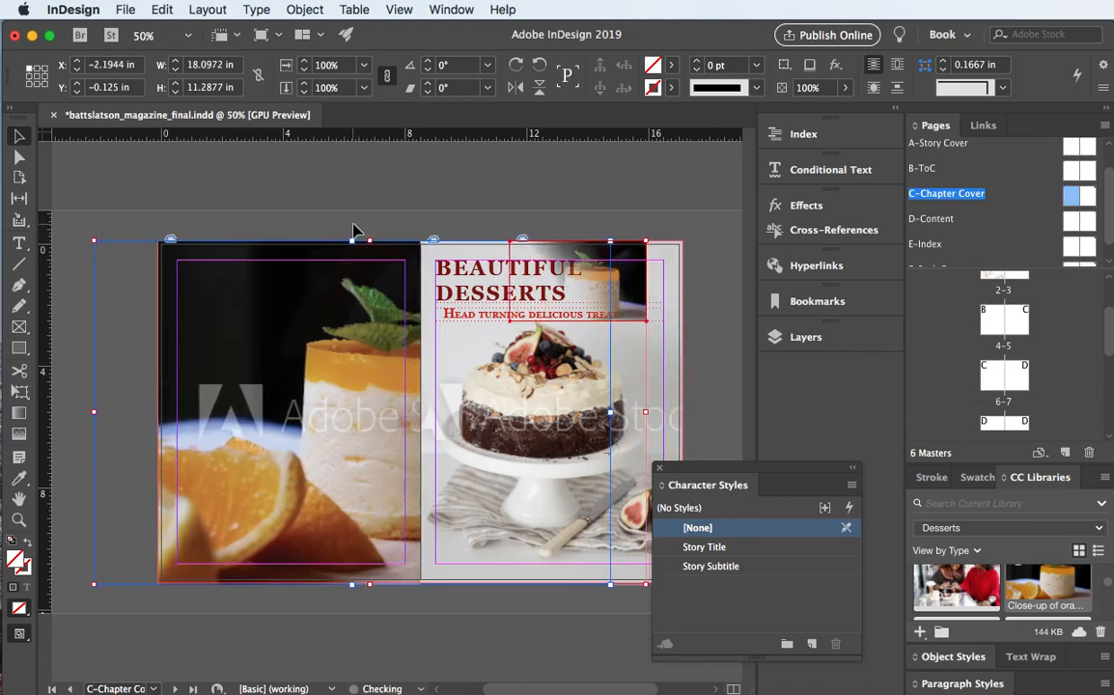
{"action": "key", "text": "Right"}
{"action": "key", "text": "Right"}
{"action": "key", "text": "Right"}
{"action": "key", "text": "Right"}
{"action": "key", "text": "Right"}
{"action": "key", "text": "Right"}
{"action": "key", "text": "Right"}
{"action": "key", "text": "Right"}
{"action": "key", "text": "Right"}
{"action": "key", "text": "Right"}
{"action": "key", "text": "Right"}
{"action": "key", "text": "Right"}
{"action": "key", "text": "Right"}
{"action": "key", "text": "Right"}
{"action": "key", "text": "Right"}
{"action": "key", "text": "Right"}
{"action": "key", "text": "Right"}
{"action": "key", "text": "Right"}
{"action": "key", "text": "Right"}
{"action": "key", "text": "Right"}
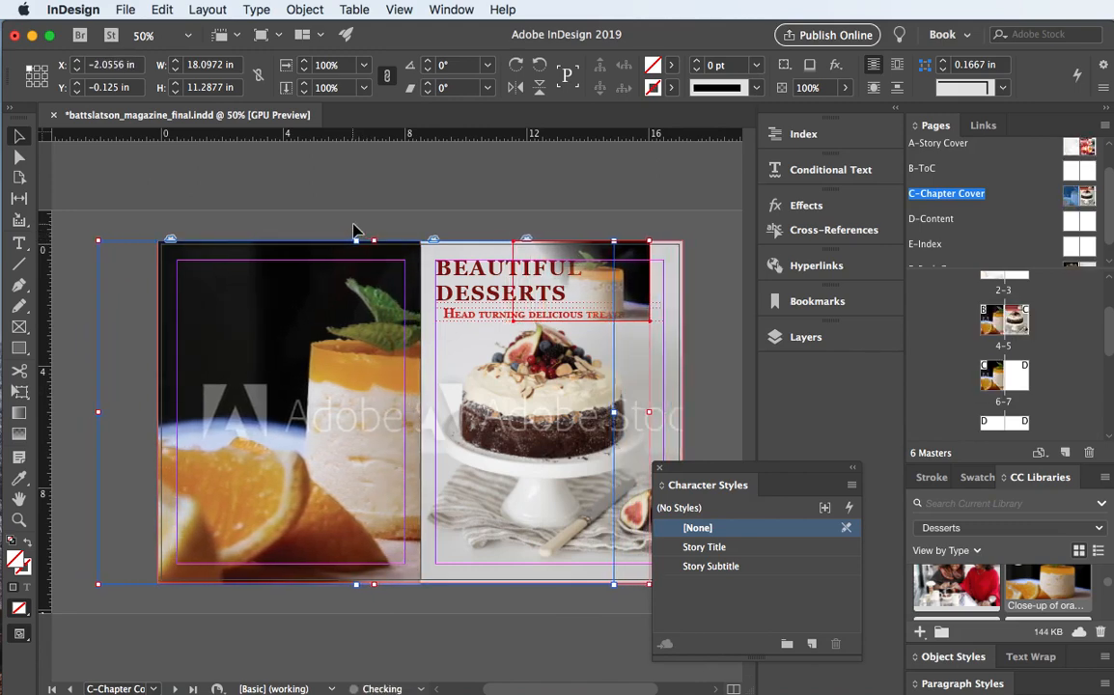
- Nudge the selected left-page picture content and feathered dessert image right together to a combined X position of about -0.97 in
{"action": "key", "text": "Right"}
{"action": "key", "text": "Right"}
{"action": "key", "text": "Right"}
{"action": "key", "text": "Right"}
{"action": "key", "text": "Right"}
{"action": "key", "text": "Right"}
{"action": "key", "text": "Right"}
{"action": "key", "text": "Right"}
{"action": "key", "text": "Right"}
{"action": "key", "text": "Right"}
{"action": "key", "text": "Right"}
{"action": "key", "text": "Right"}
{"action": "key", "text": "Right"}
{"action": "key", "text": "Right"}
{"action": "key", "text": "Right"}
{"action": "key", "text": "Right"}
{"action": "key", "text": "Right"}
{"action": "key", "text": "Right"}
{"action": "key", "text": "Right"}
{"action": "key", "text": "Right"}
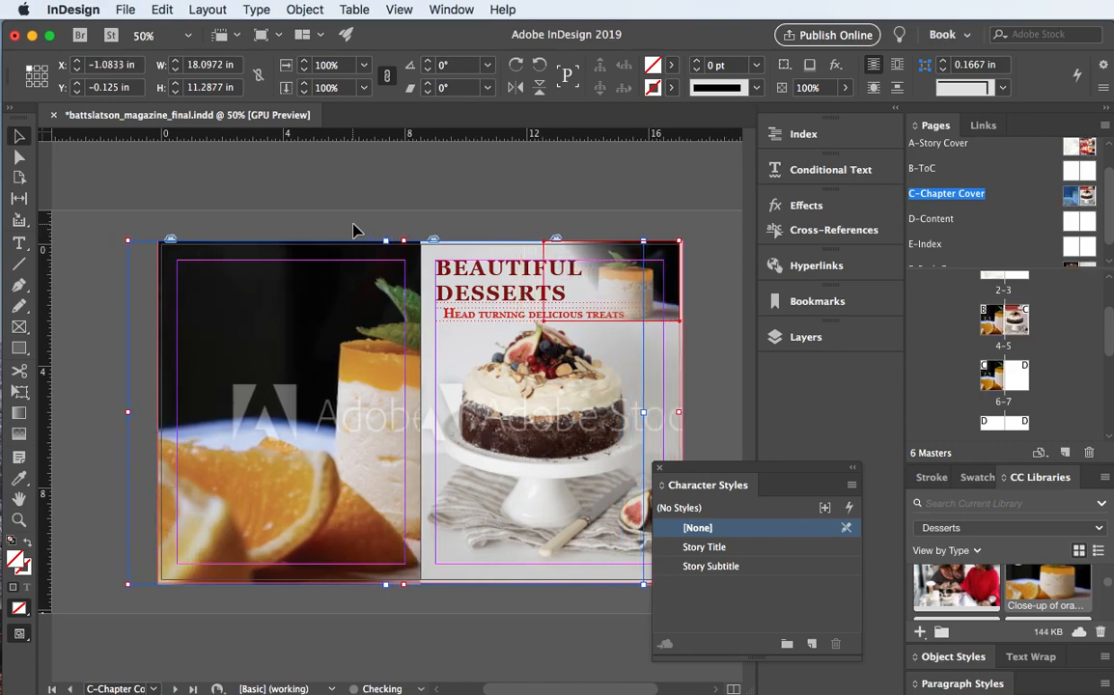
{"action": "key", "text": "Right"}
{"action": "key", "text": "Right"}
{"action": "key", "text": "Right"}
{"action": "key", "text": "Right"}
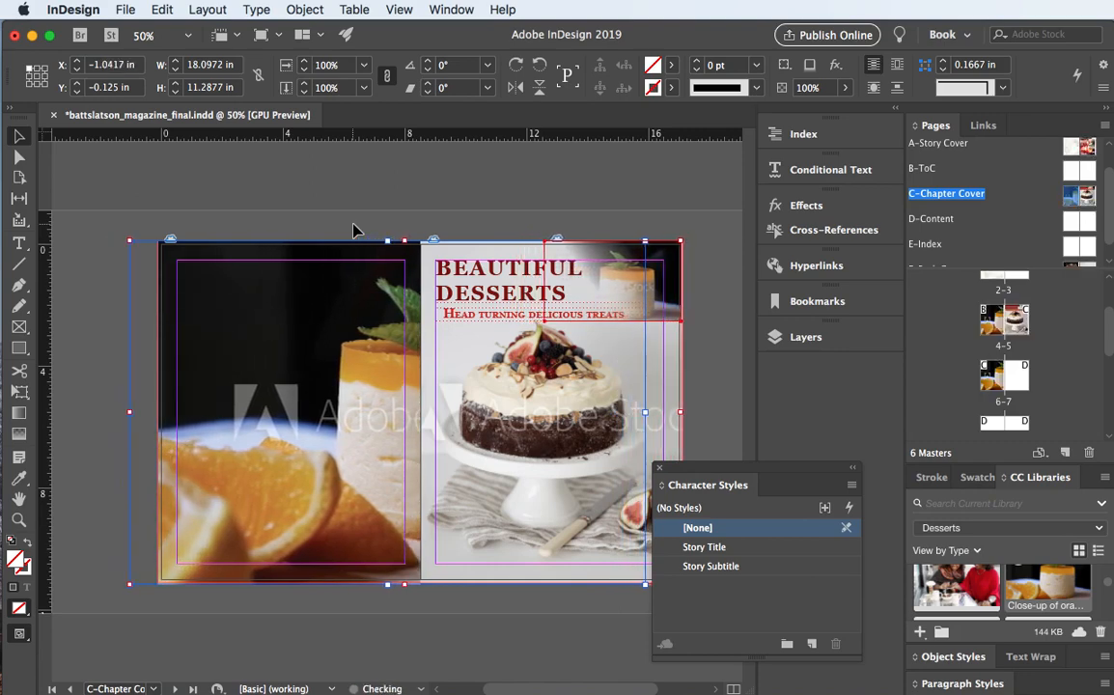
{"action": "key", "text": "Right"}
{"action": "key", "text": "Right"}
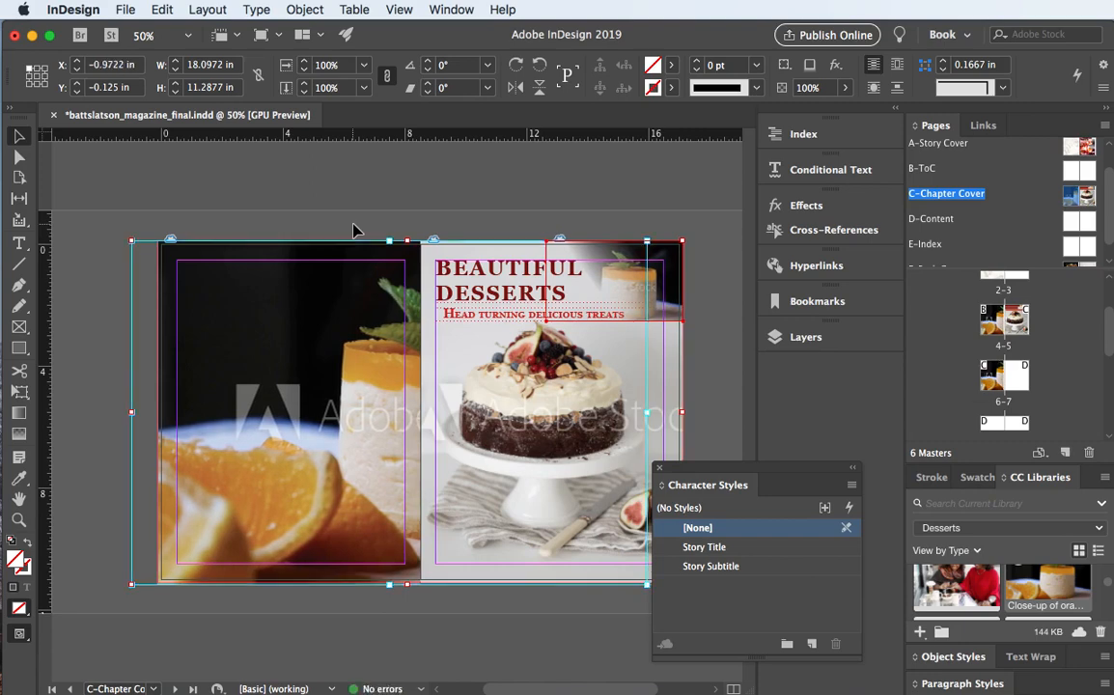
- Select both dessert image frames on the Text layer and move the left page's full-bleed image to the Photos layer
{"action": "left_click", "coordinate": [823, 343]}
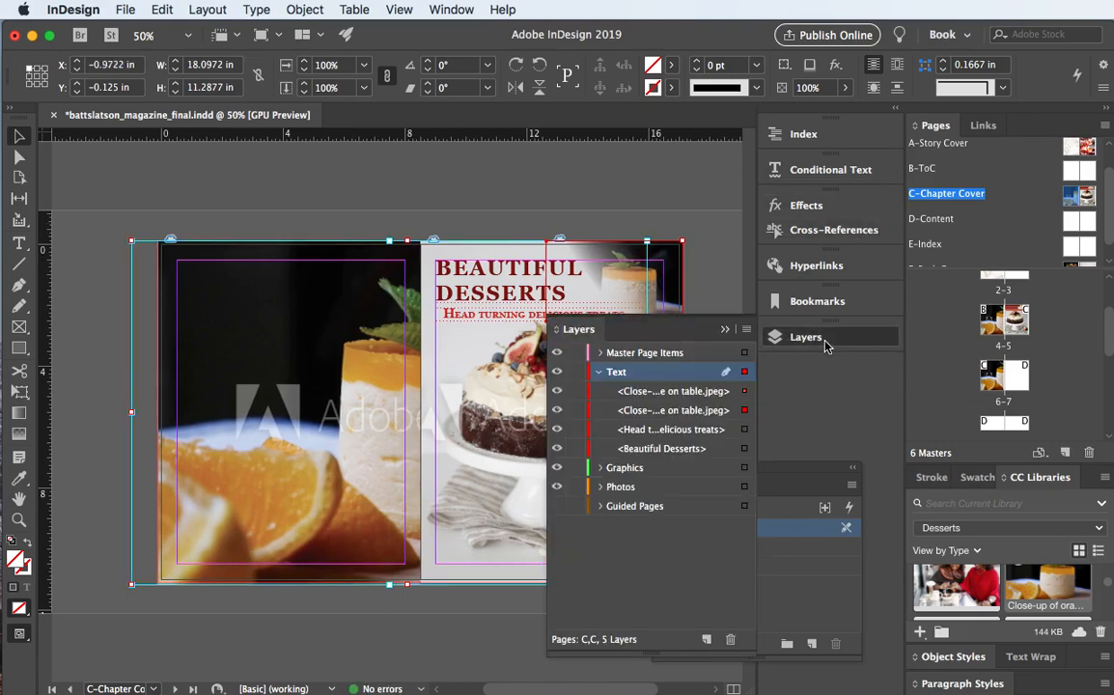
{"action": "left_click", "coordinate": [743, 391]}
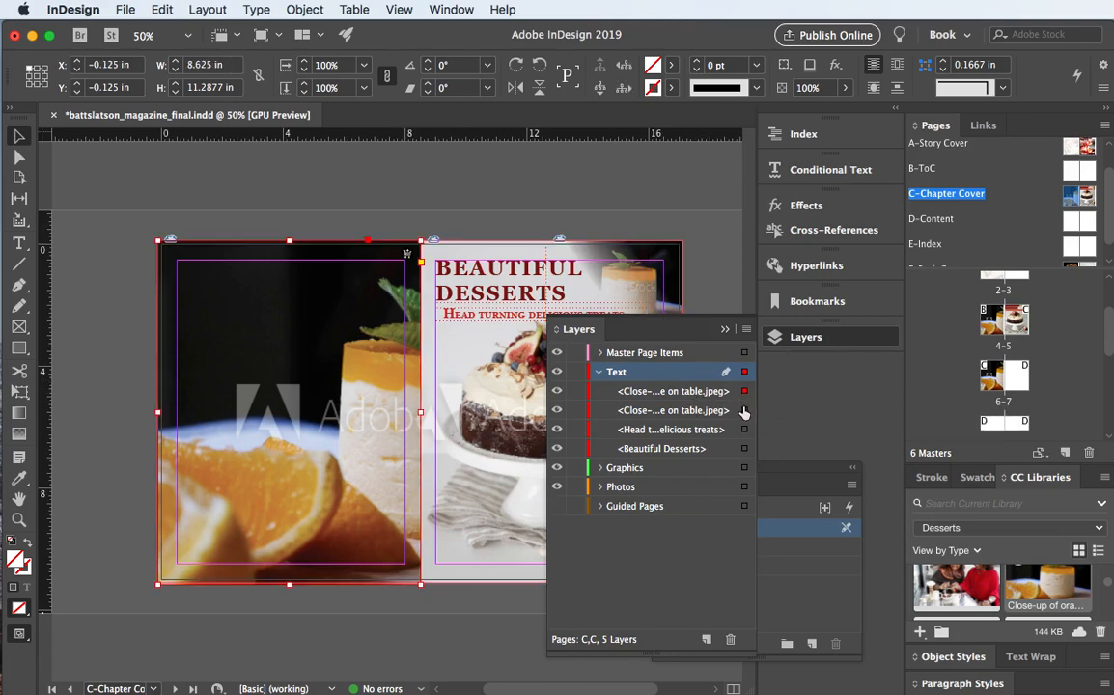
{"action": "left_click", "coordinate": [744, 410], "text": "shift"}
{"action": "left_click_drag", "start_coordinate": [721, 396], "coordinate": [709, 496]}
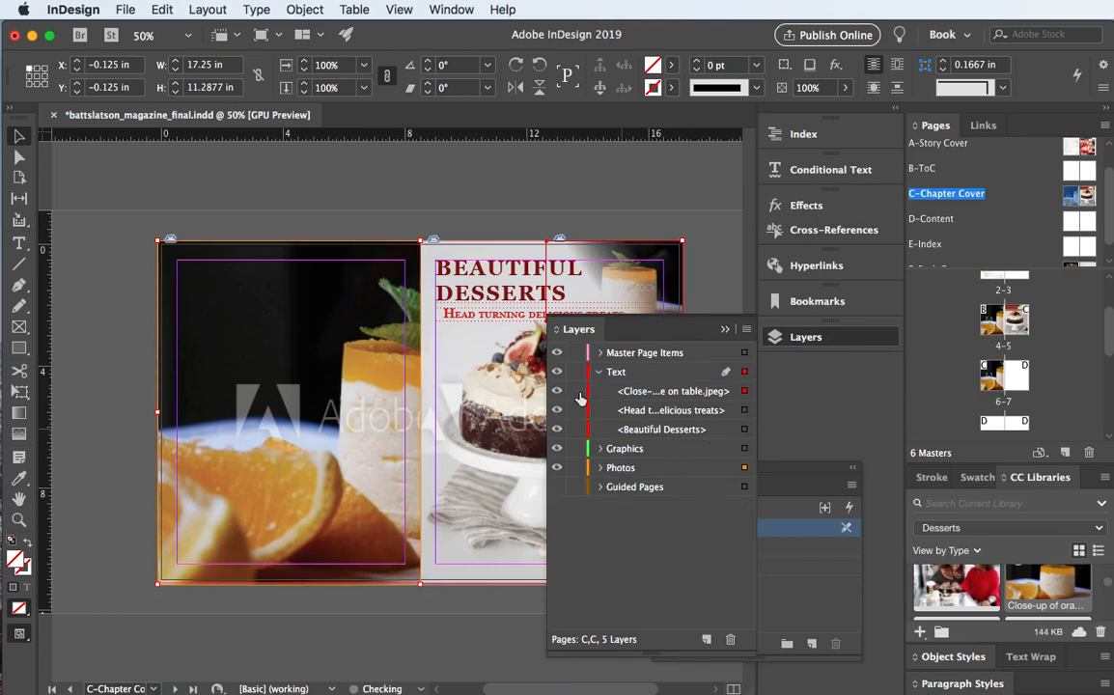
- Shift only the picture content inside the left page's frame to an X offset of about -2.51 in, centring more of the dessert
{"action": "left_click", "coordinate": [287, 412]}
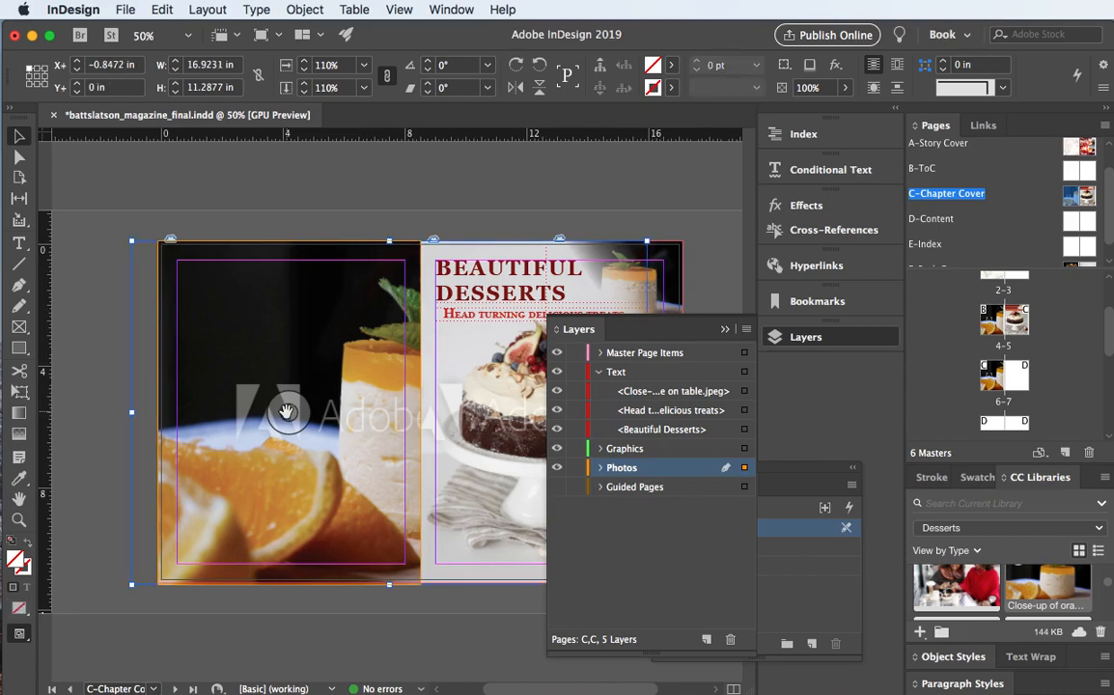
{"action": "key", "text": "shift+Left"}
{"action": "key", "text": "shift+Left"}
{"action": "key", "text": "shift+Left"}
{"action": "key", "text": "shift+Left"}
{"action": "key", "text": "shift+Left"}
{"action": "key", "text": "shift+Left"}
{"action": "key", "text": "shift+Left"}
{"action": "key", "text": "shift+Left"}
{"action": "key", "text": "shift+Left"}
{"action": "key", "text": "shift+Left"}
{"action": "key", "text": "shift+Left"}
{"action": "key", "text": "shift+Left"}
{"action": "key", "text": "shift+Left"}
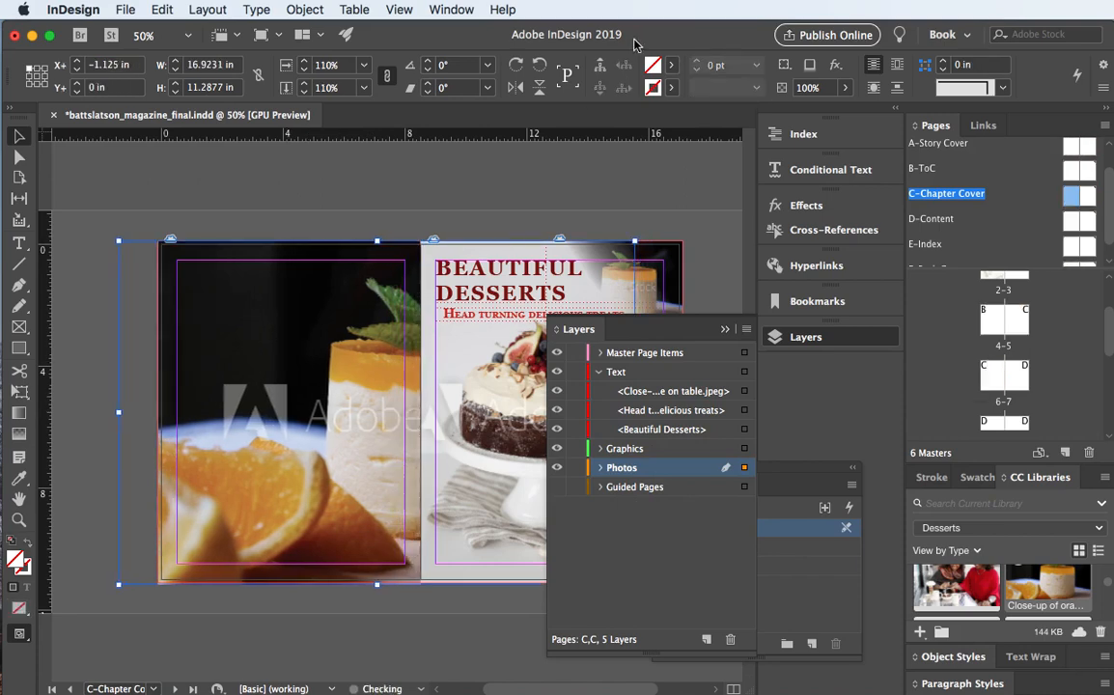
{"action": "key", "text": "shift+Left"}
{"action": "key", "text": "shift+Left"}
{"action": "key", "text": "shift+Left"}
{"action": "key", "text": "shift+Left"}
{"action": "key", "text": "shift+Left"}
{"action": "key", "text": "shift+Left"}
{"action": "key", "text": "shift+Left"}
{"action": "key", "text": "shift+Left"}
{"action": "key", "text": "shift+Left"}
{"action": "key", "text": "shift+Left"}
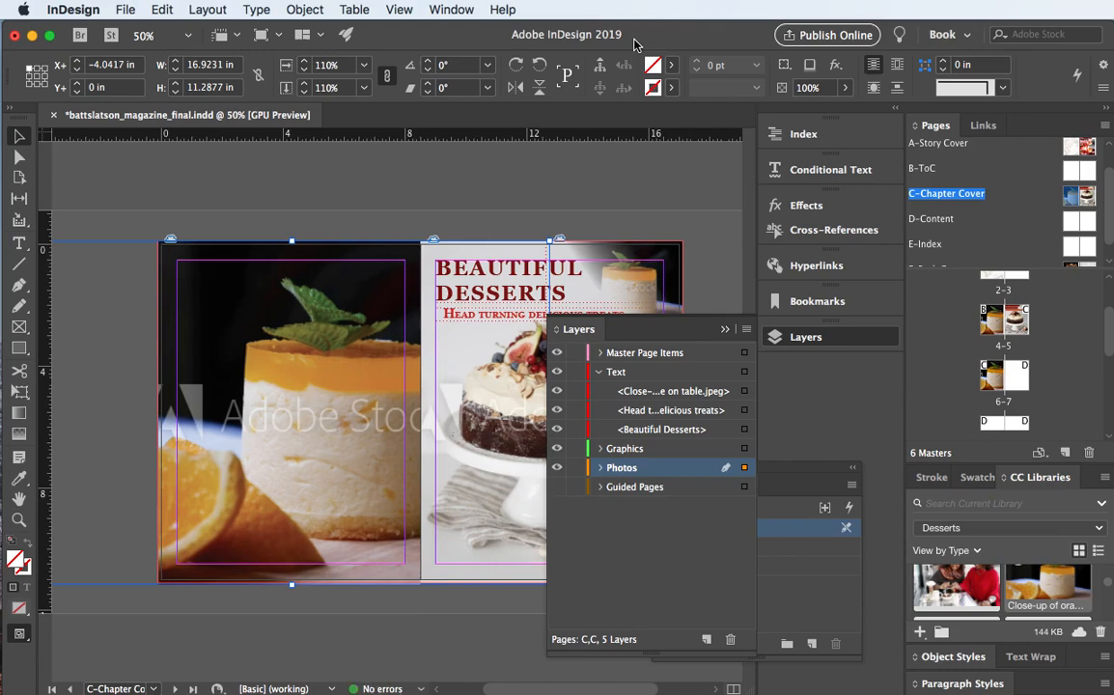
{"action": "key", "text": "shift+Right"}
{"action": "key", "text": "shift+Right"}
{"action": "key", "text": "shift+Right"}
{"action": "key", "text": "shift+Right"}
{"action": "key", "text": "shift+Right"}
{"action": "key", "text": "shift+Right"}
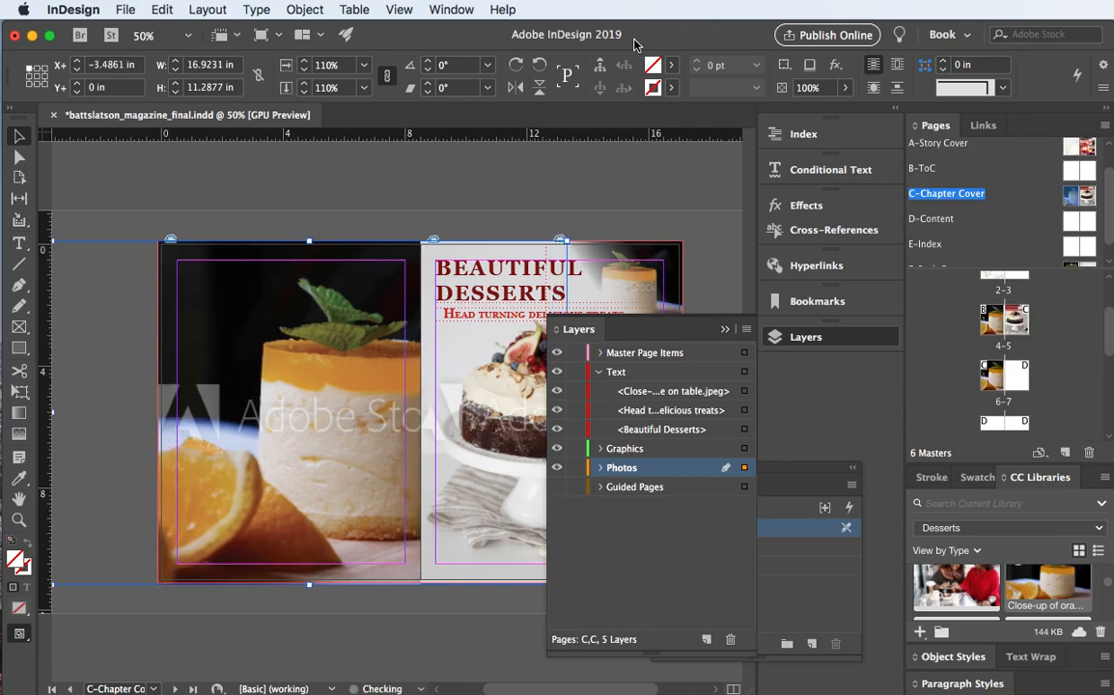
{"action": "key", "text": "shift+Right"}
{"action": "key", "text": "shift+Right"}
{"action": "key", "text": "shift+Right"}
{"action": "key", "text": "shift+Right"}
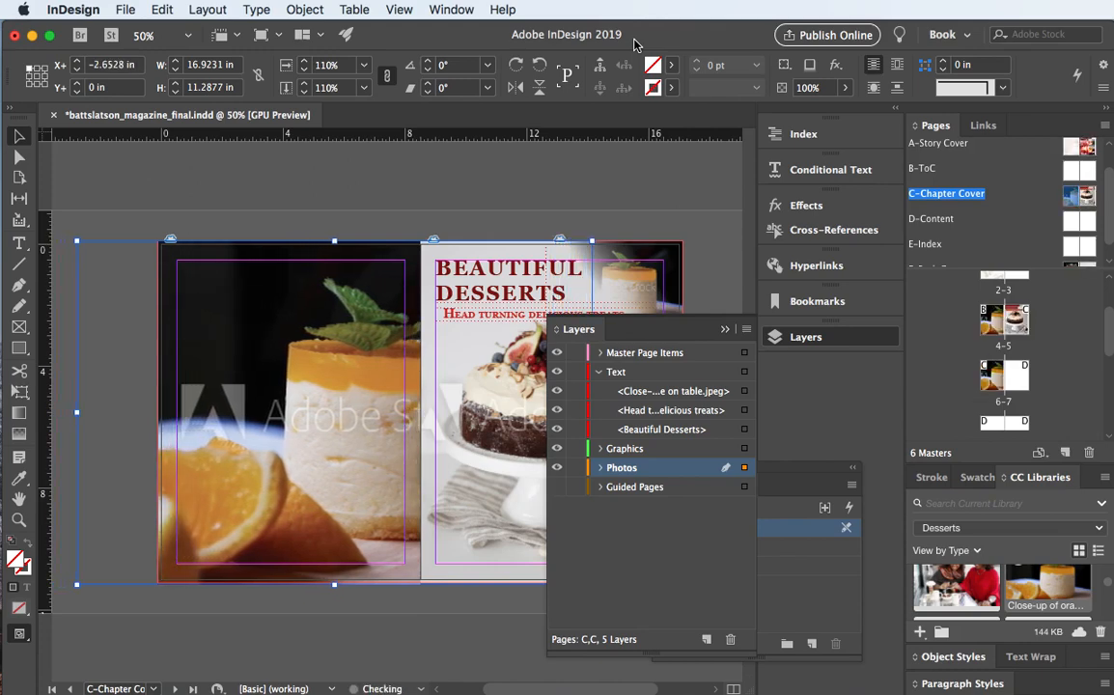
{"action": "key", "text": "shift+Right"}
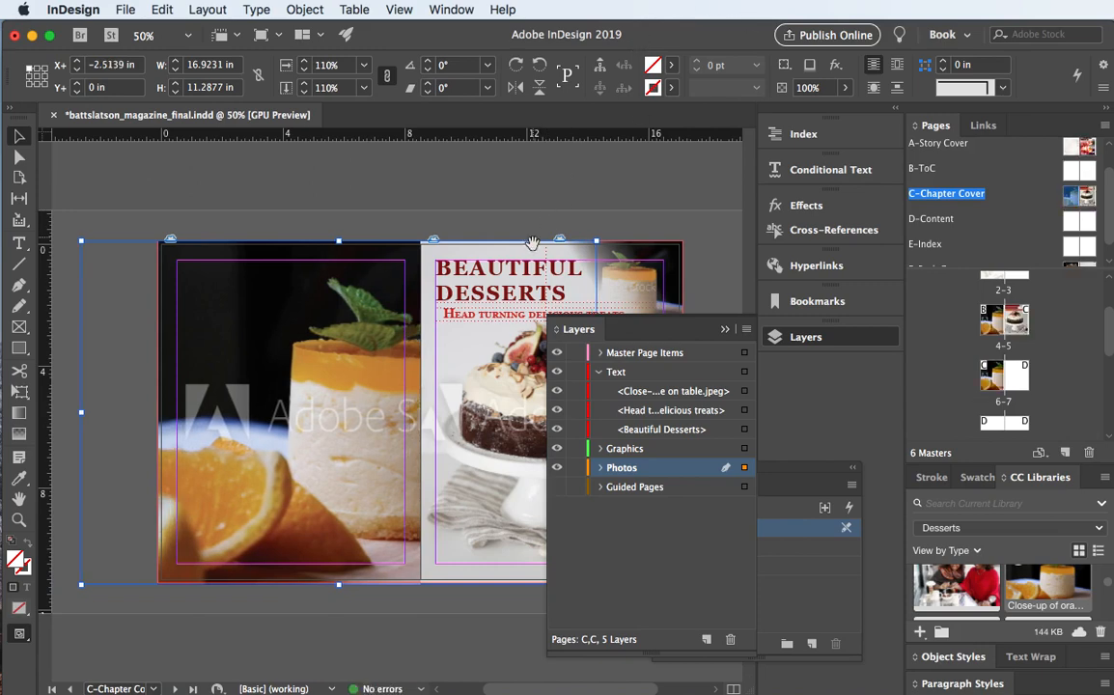
- Set the opacity of the left page's dessert image frame to 15% and save the document
{"action": "key", "text": "Escape"}
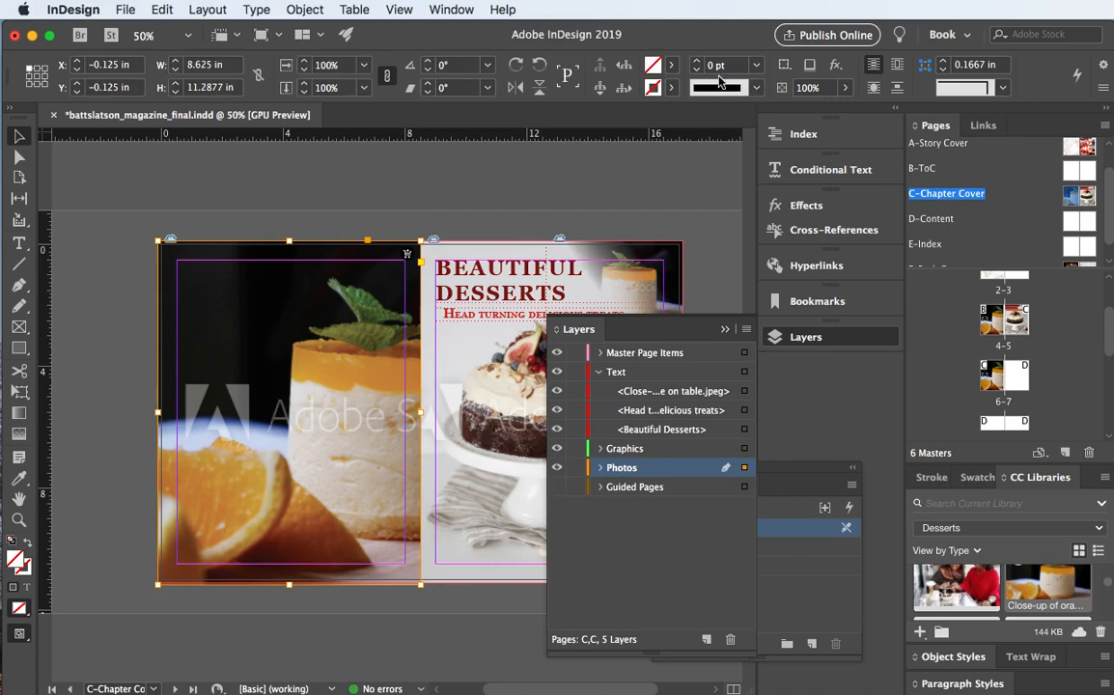
{"action": "left_click", "coordinate": [800, 88]}
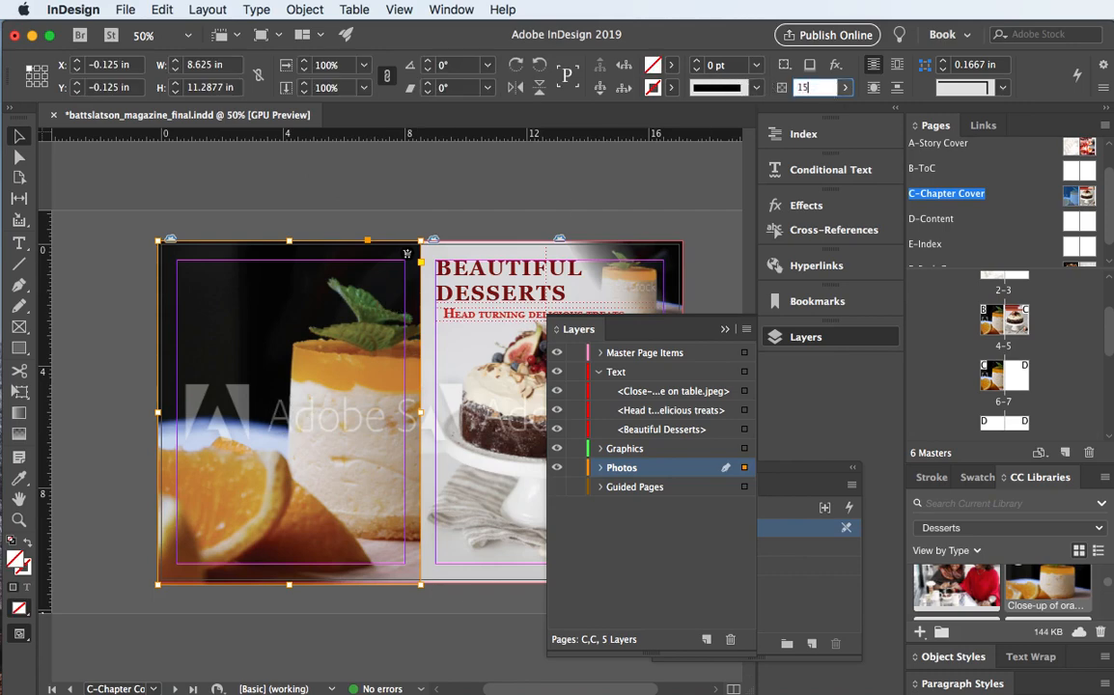
{"action": "type", "text": "15"}
{"action": "key", "text": "Return"}
{"action": "left_click", "coordinate": [538, 197]}
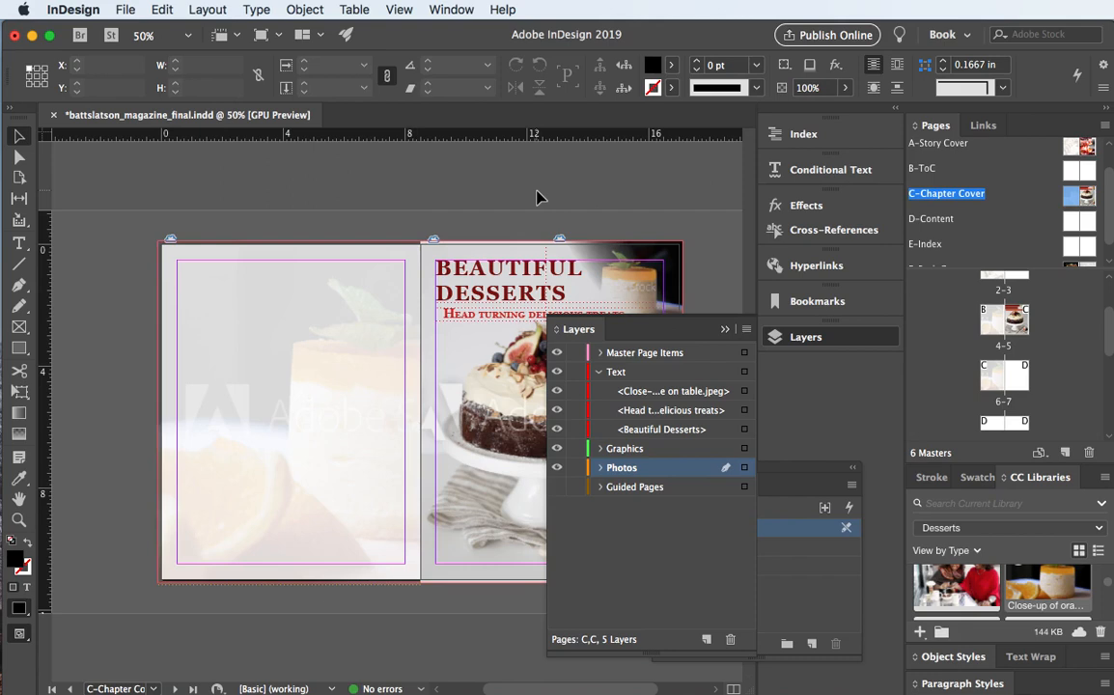
{"action": "key", "text": "super+s"}
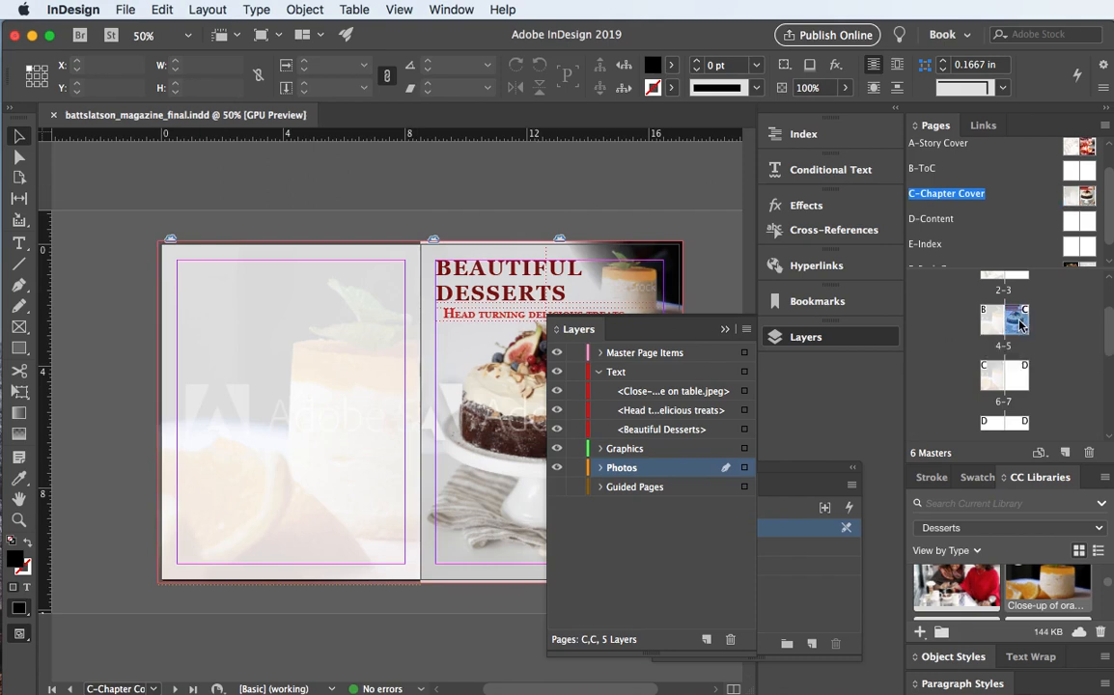
- Display pages 6 and 7 and look over the document's page thumbnails from page 1 through 16
{"action": "double_click", "coordinate": [1003, 349]}
{"action": "double_click", "coordinate": [991, 382]}
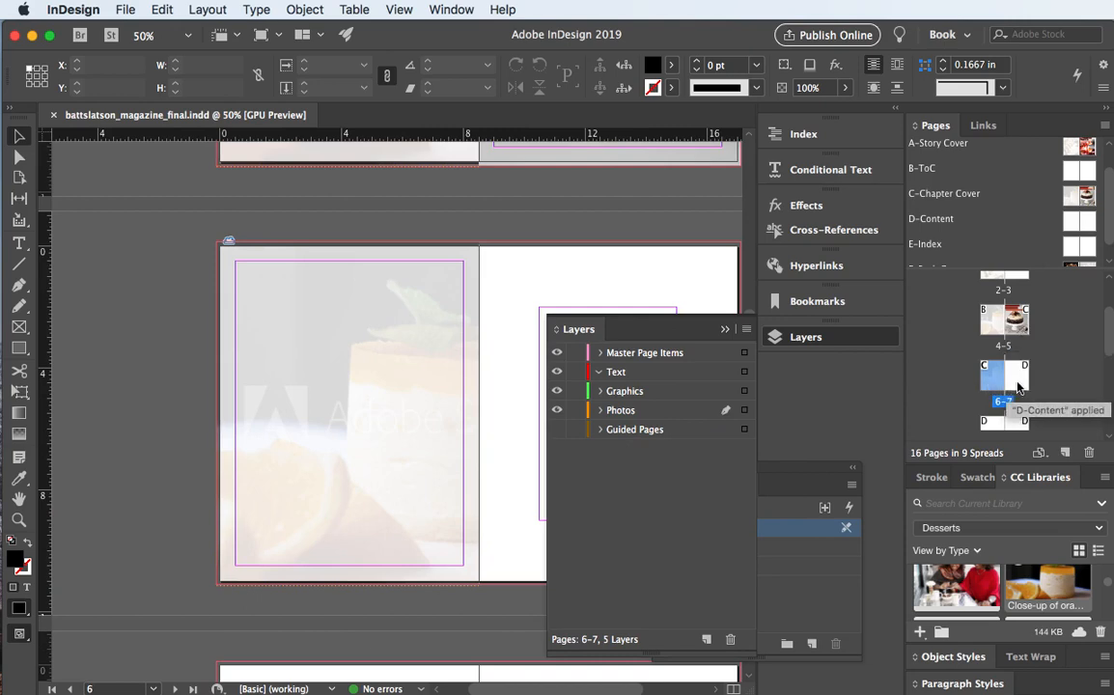
{"action": "double_click", "coordinate": [1019, 387]}
{"action": "scroll", "coordinate": [1019, 386], "scroll_direction": "down", "scroll_amount": 3}
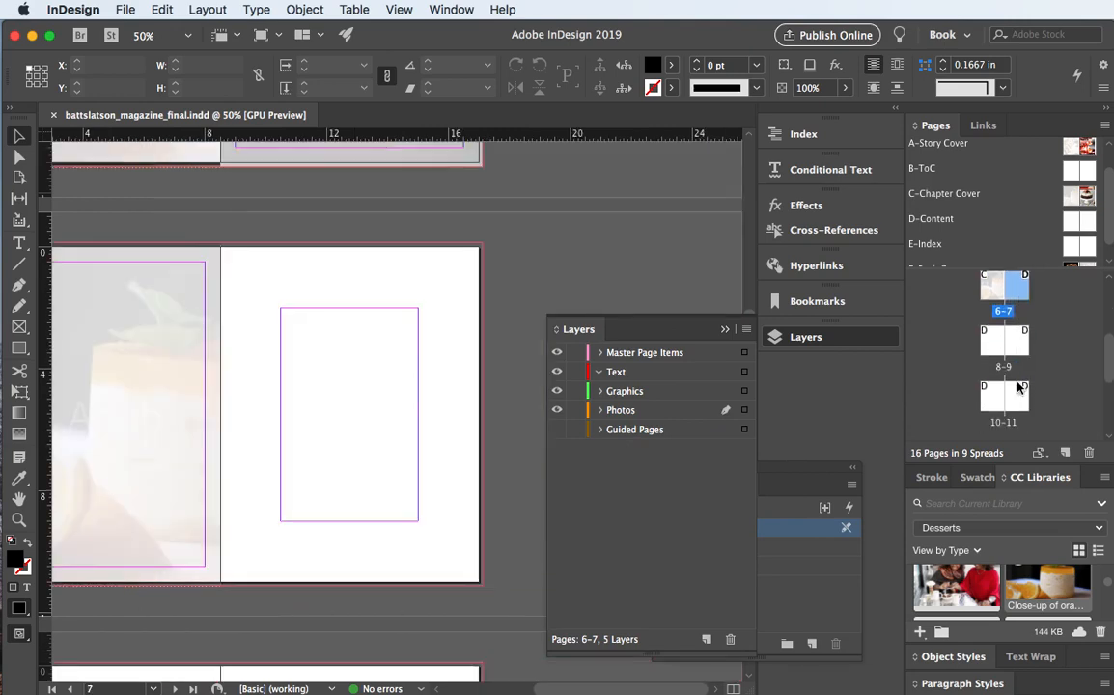
{"action": "scroll", "coordinate": [1018, 386], "scroll_direction": "down", "scroll_amount": 2}
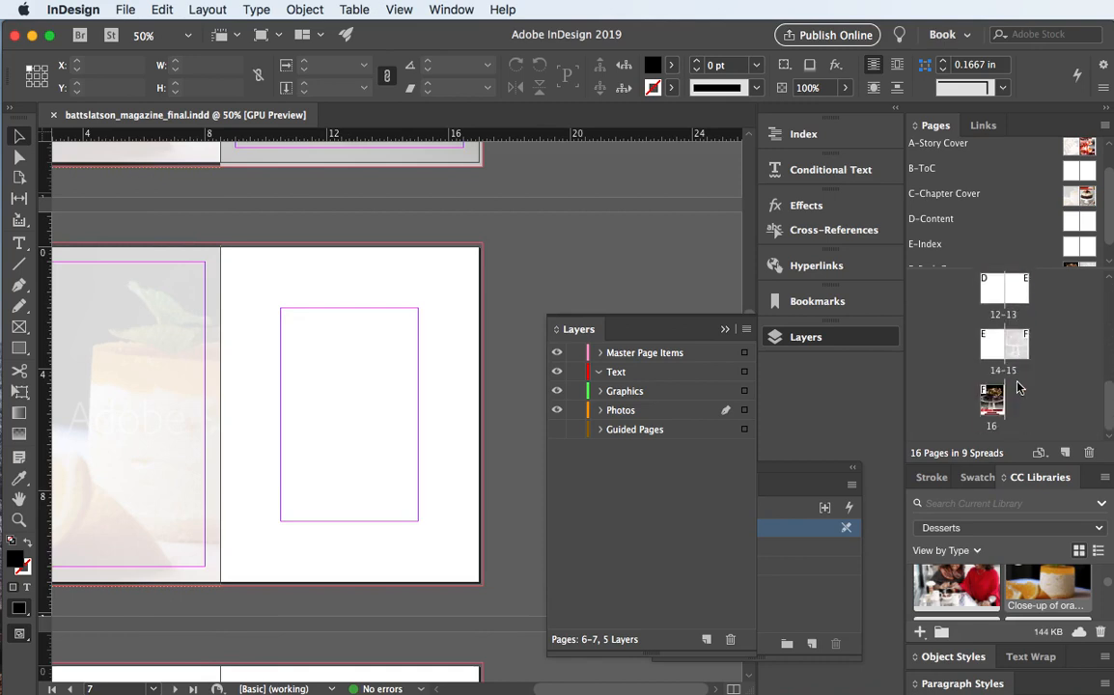
{"action": "scroll", "coordinate": [1019, 386], "scroll_direction": "up", "scroll_amount": 10}
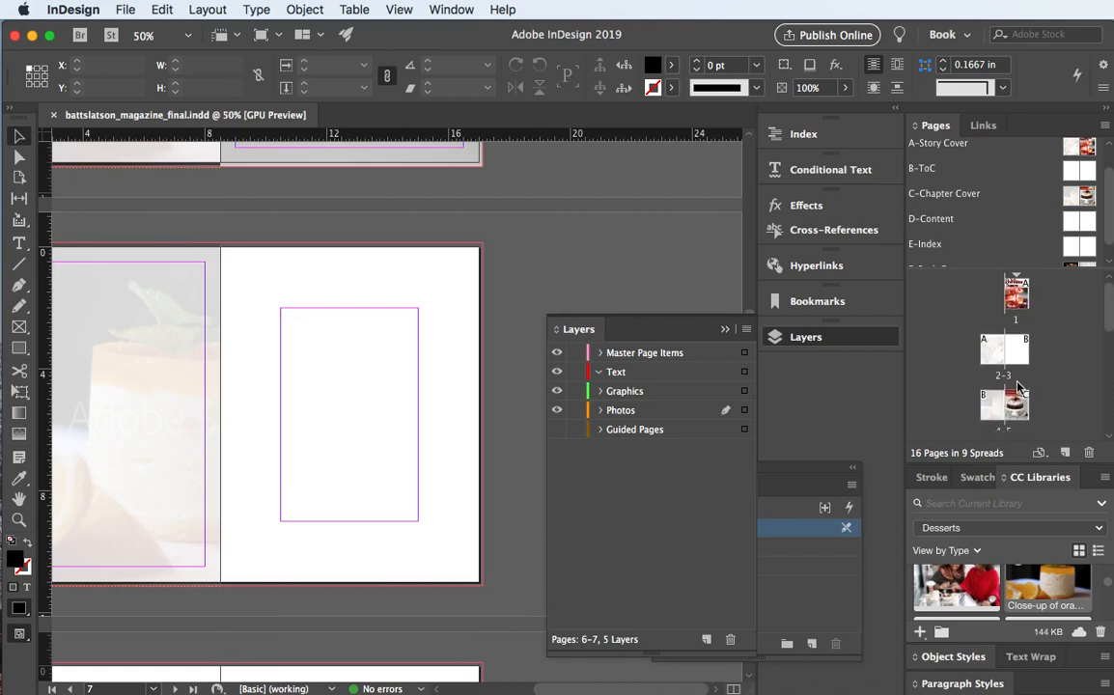
{"action": "scroll", "coordinate": [1019, 387], "scroll_direction": "down", "scroll_amount": 10}
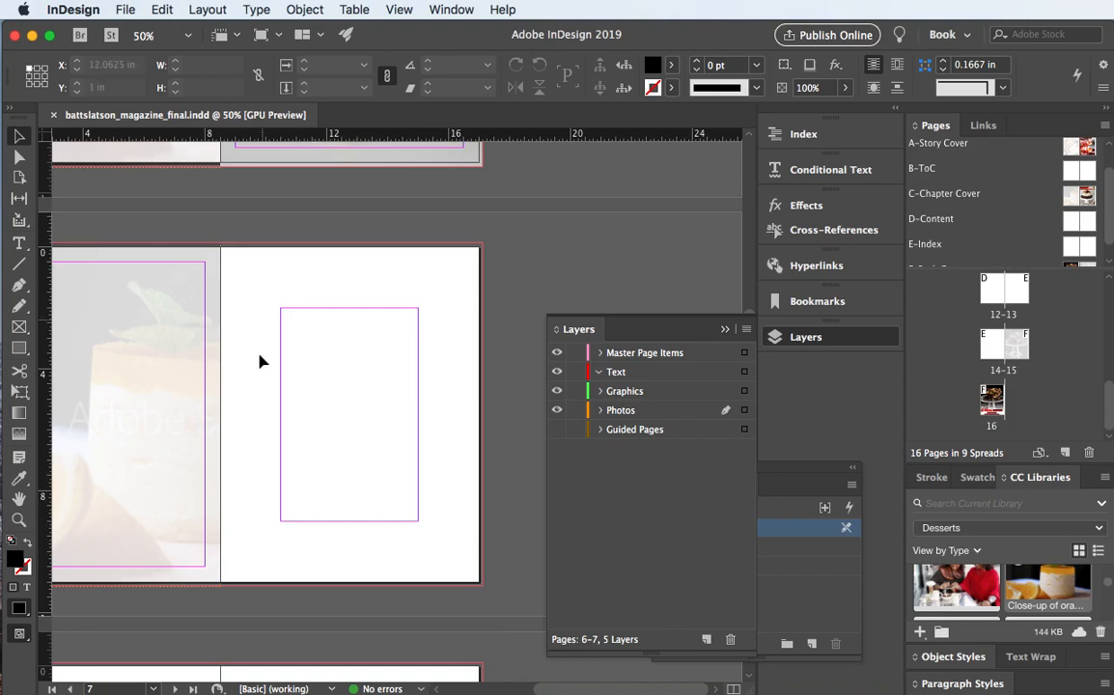
- Review how the masters appear on the document spreads from page 5 through page 15, and collapse the Layers panel
{"action": "scroll", "coordinate": [313, 345], "scroll_direction": "up", "scroll_amount": 5}
{"action": "scroll", "coordinate": [314, 346], "scroll_direction": "left", "scroll_amount": 3}
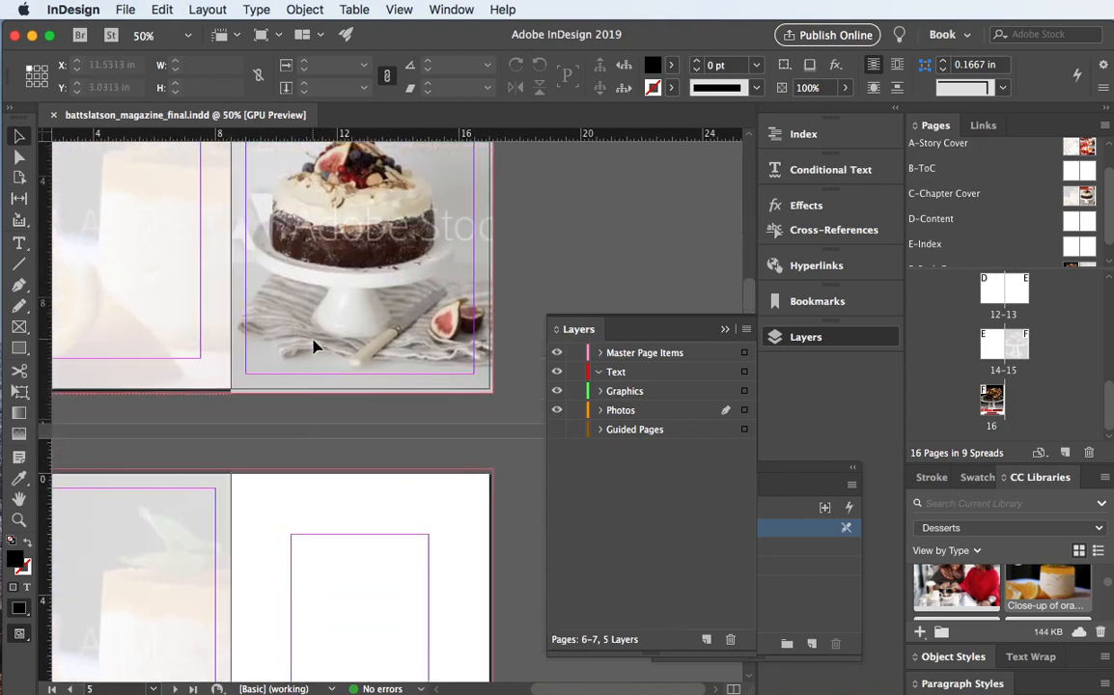
{"action": "scroll", "coordinate": [314, 346], "scroll_direction": "down", "scroll_amount": 6}
{"action": "scroll", "coordinate": [313, 346], "scroll_direction": "down", "scroll_amount": 15}
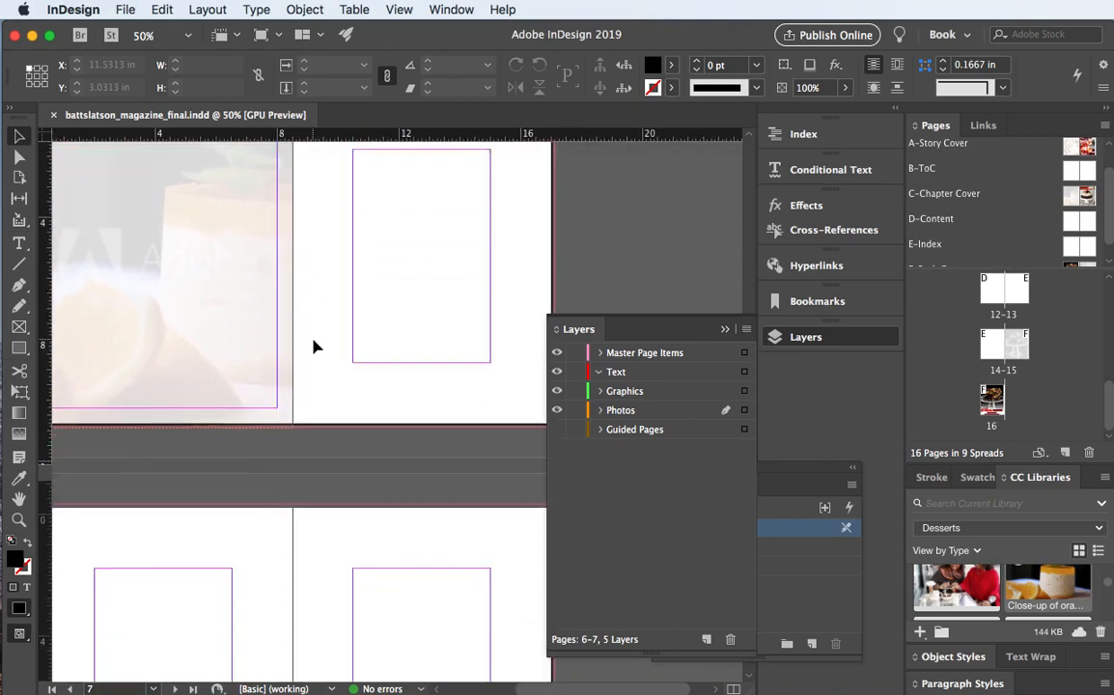
{"action": "scroll", "coordinate": [314, 345], "scroll_direction": "down", "scroll_amount": 4}
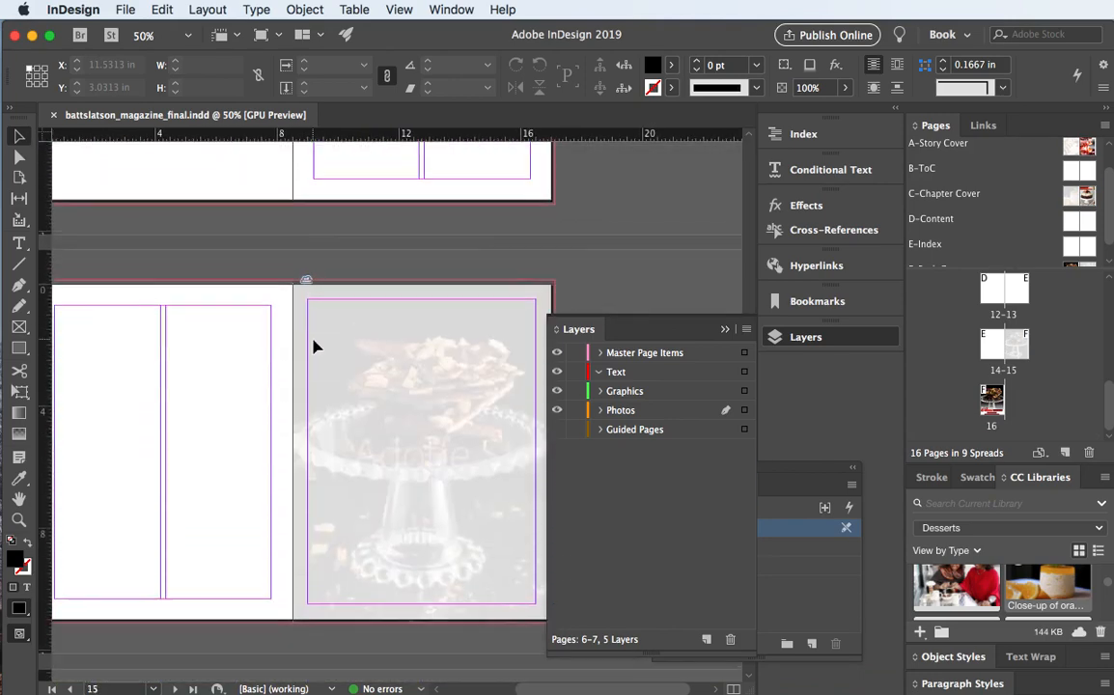
{"action": "scroll", "coordinate": [314, 346], "scroll_direction": "up", "scroll_amount": 12}
{"action": "scroll", "coordinate": [314, 346], "scroll_direction": "left", "scroll_amount": 2}
{"action": "scroll", "coordinate": [314, 346], "scroll_direction": "up", "scroll_amount": 10}
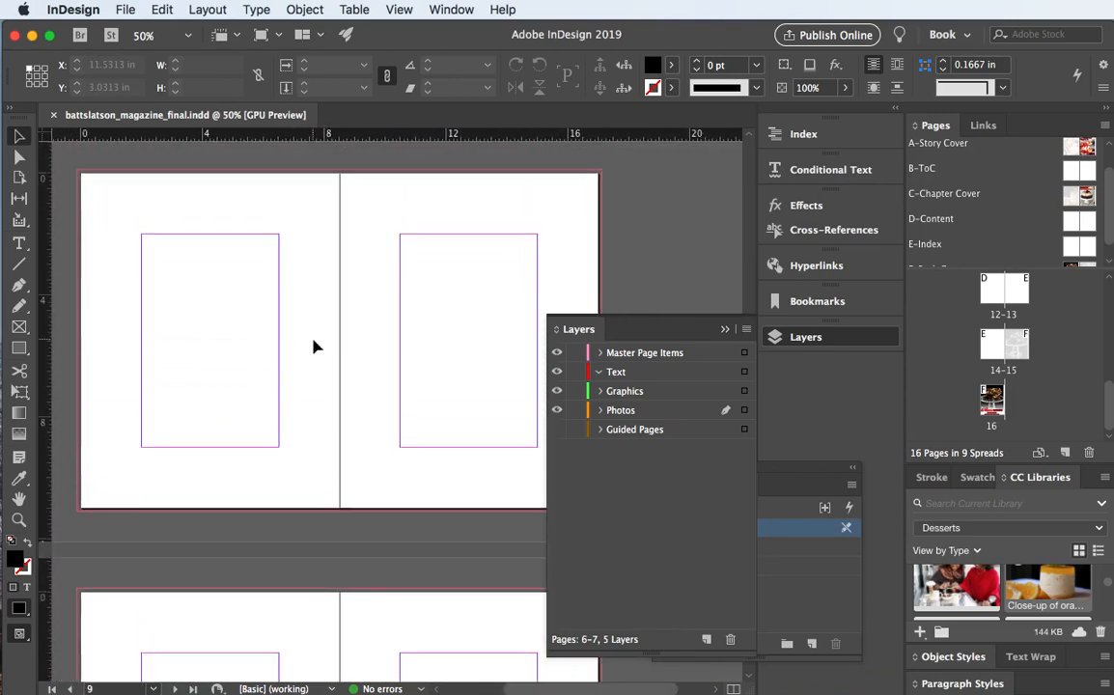
{"action": "scroll", "coordinate": [314, 345], "scroll_direction": "right", "scroll_amount": 2}
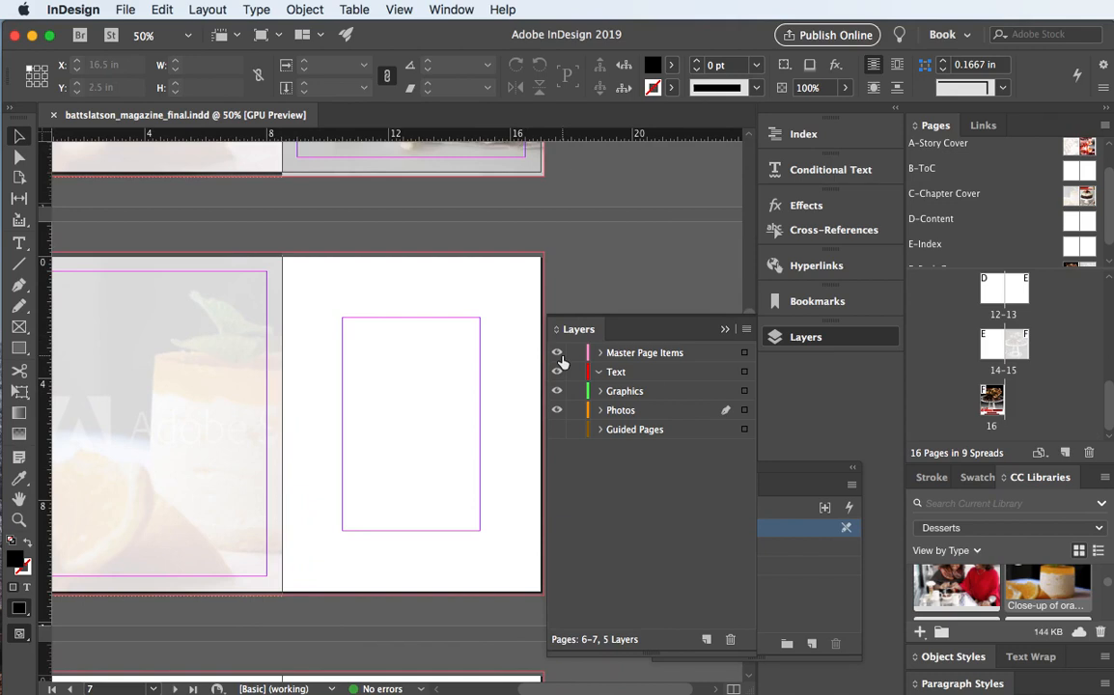
{"action": "left_click", "coordinate": [725, 330]}
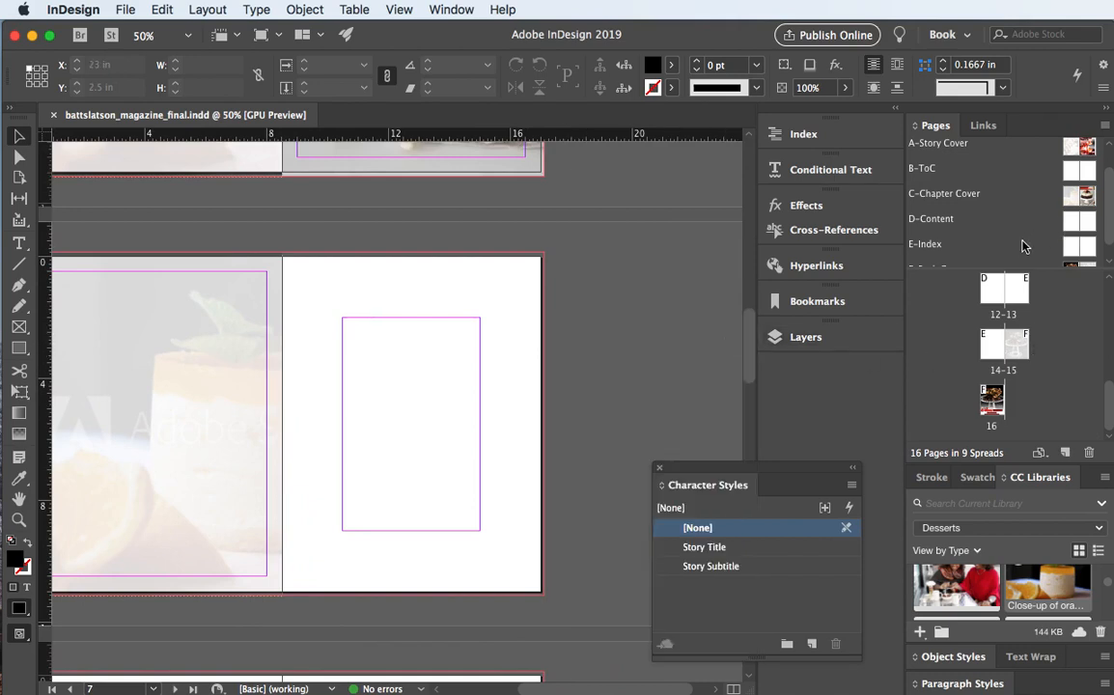
- Open the D-Content master spread and browse the Desserts library for a photo to use on it
{"action": "double_click", "coordinate": [1071, 224]}
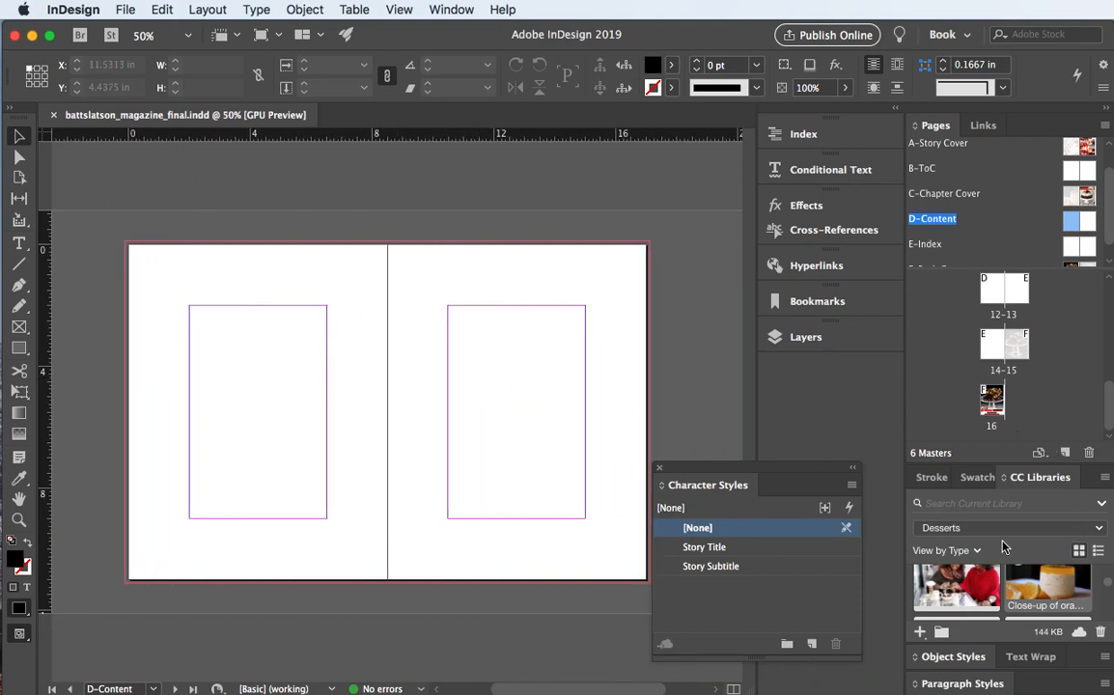
{"action": "scroll", "coordinate": [1038, 602], "scroll_direction": "down", "scroll_amount": 5}
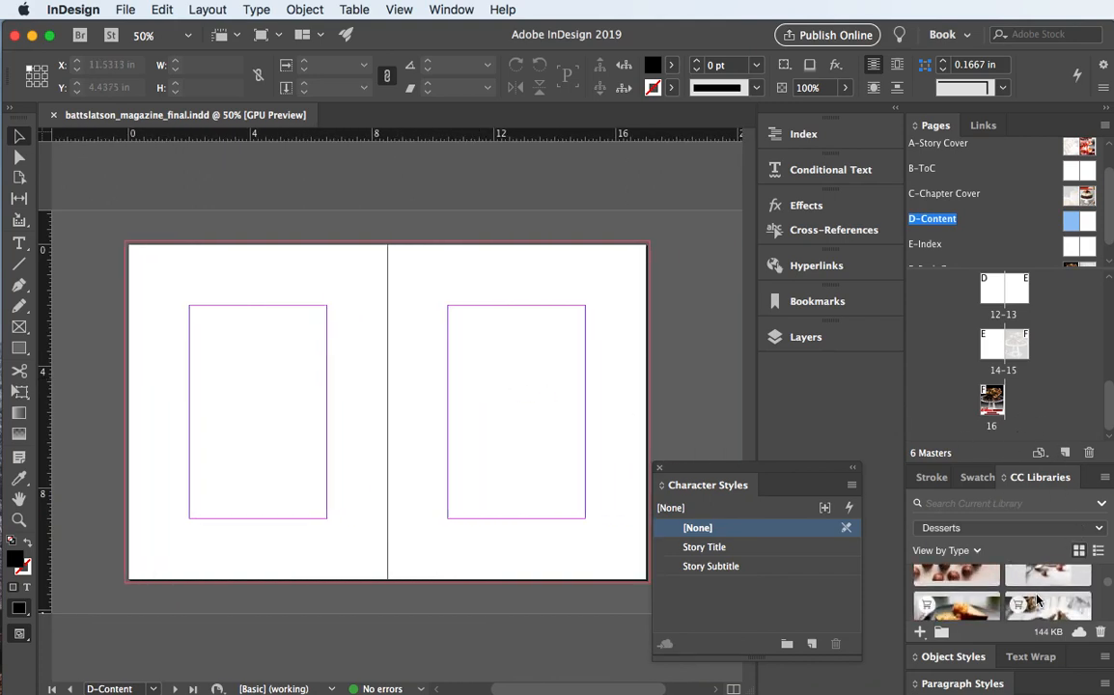
{"action": "scroll", "coordinate": [1038, 600], "scroll_direction": "down", "scroll_amount": 4}
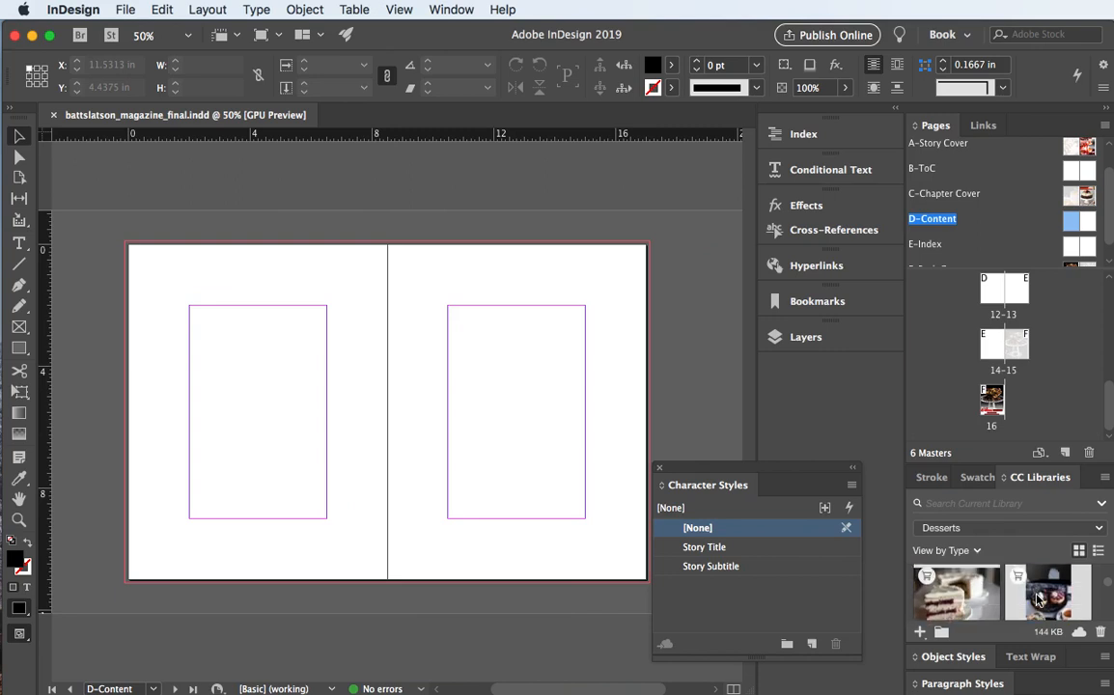
{"action": "scroll", "coordinate": [1038, 600], "scroll_direction": "down", "scroll_amount": 2}
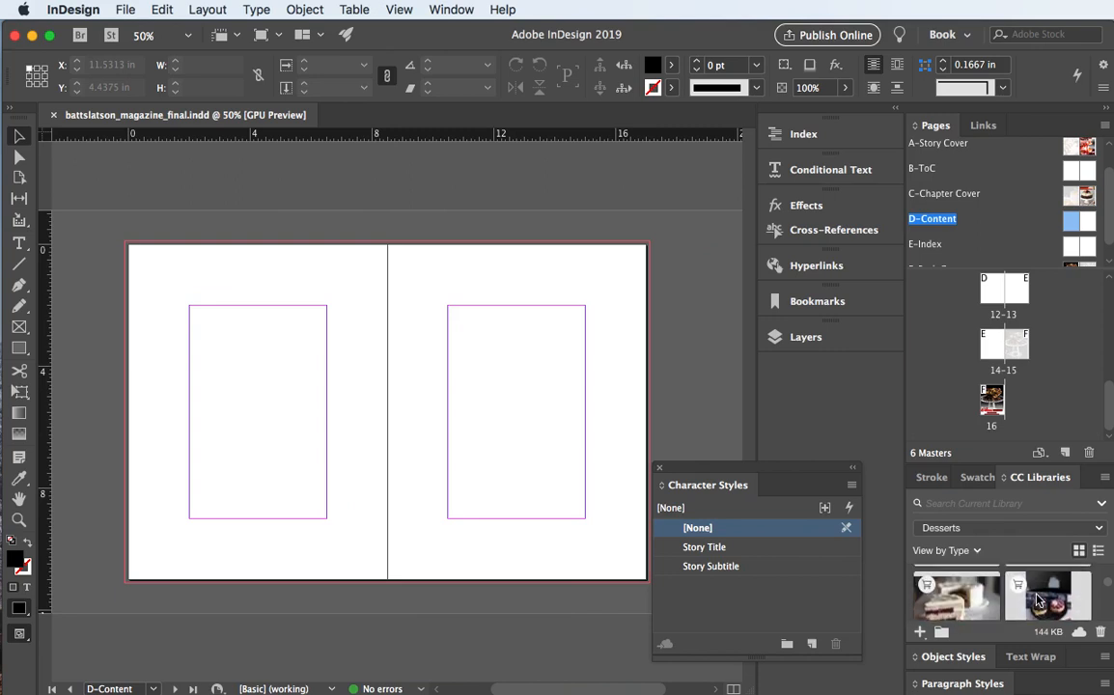
{"action": "scroll", "coordinate": [1038, 601], "scroll_direction": "down", "scroll_amount": 3}
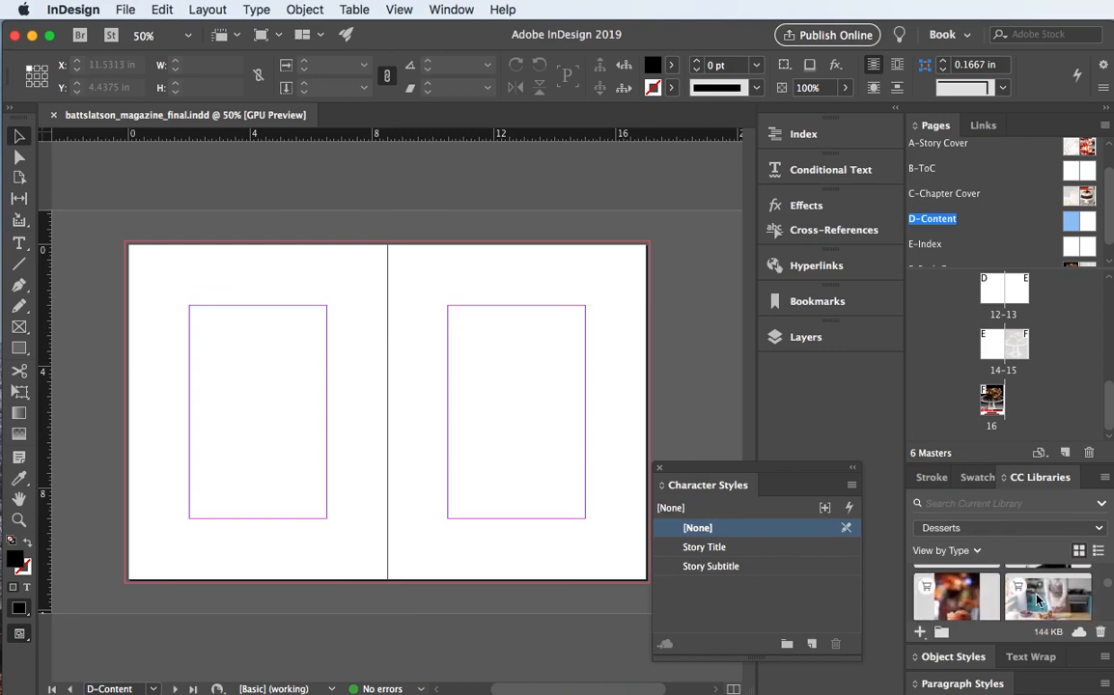
{"action": "scroll", "coordinate": [1037, 600], "scroll_direction": "down", "scroll_amount": 2}
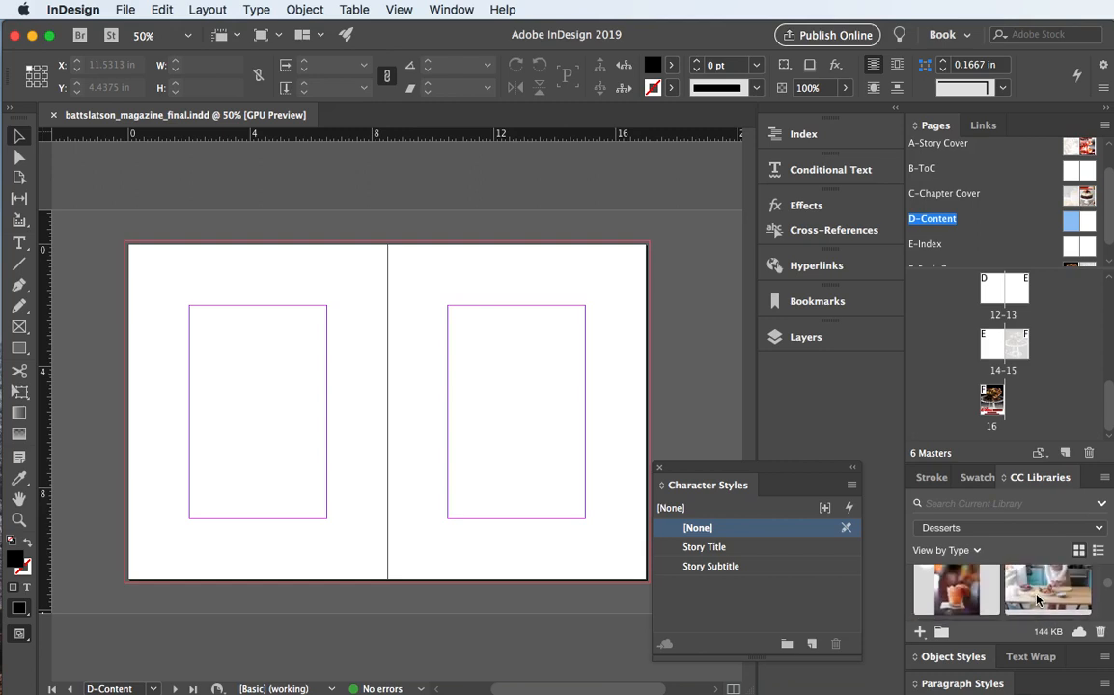
{"action": "scroll", "coordinate": [1037, 599], "scroll_direction": "down", "scroll_amount": 2}
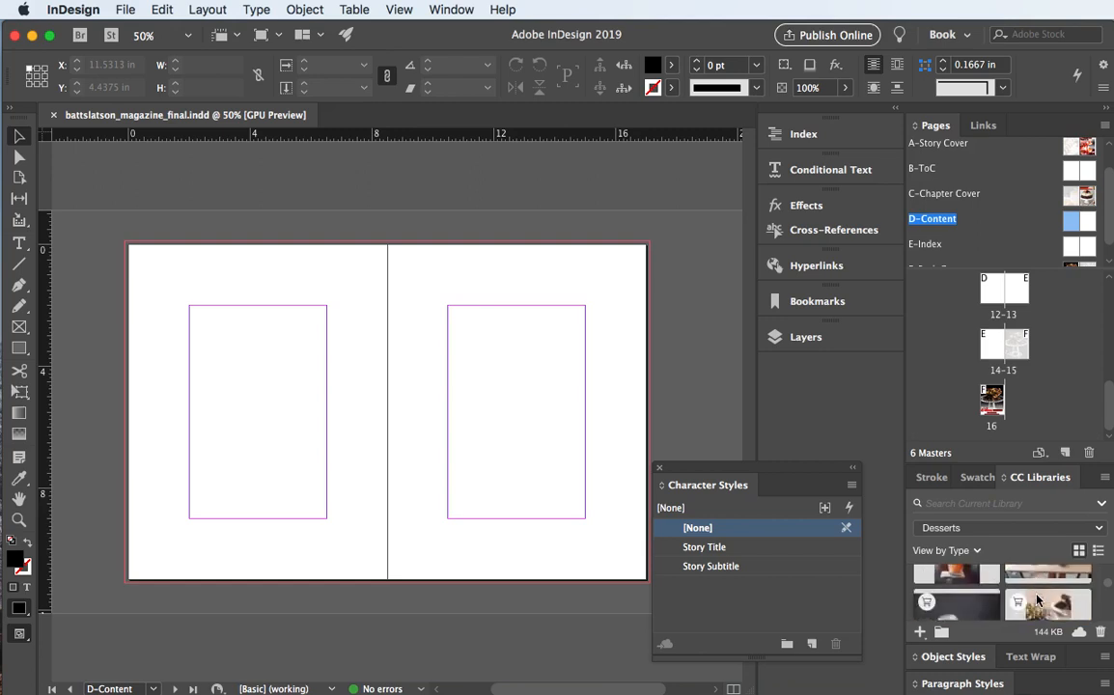
{"action": "scroll", "coordinate": [1037, 600], "scroll_direction": "down", "scroll_amount": 3}
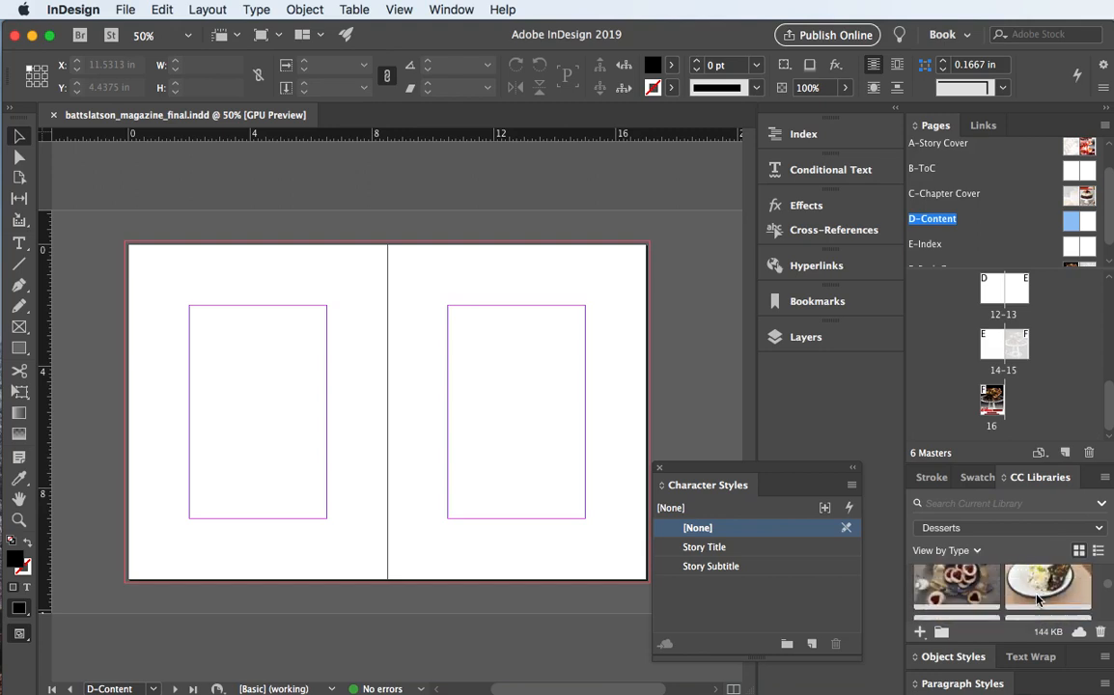
{"action": "scroll", "coordinate": [1037, 600], "scroll_direction": "down", "scroll_amount": 2}
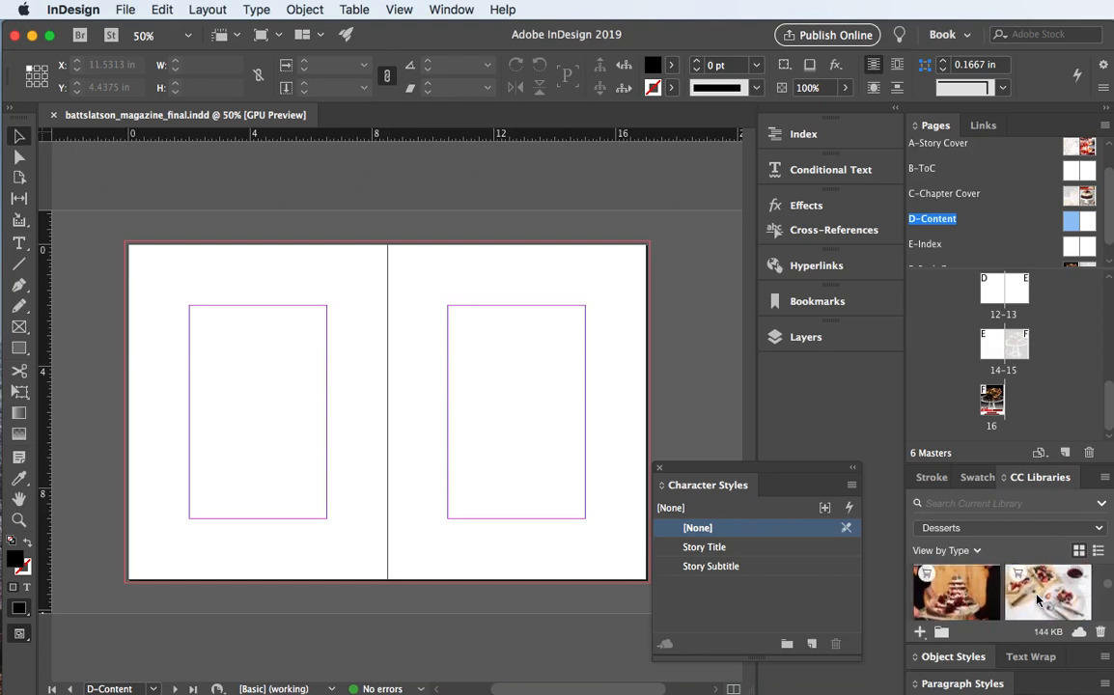
{"action": "scroll", "coordinate": [1038, 599], "scroll_direction": "down", "scroll_amount": 2}
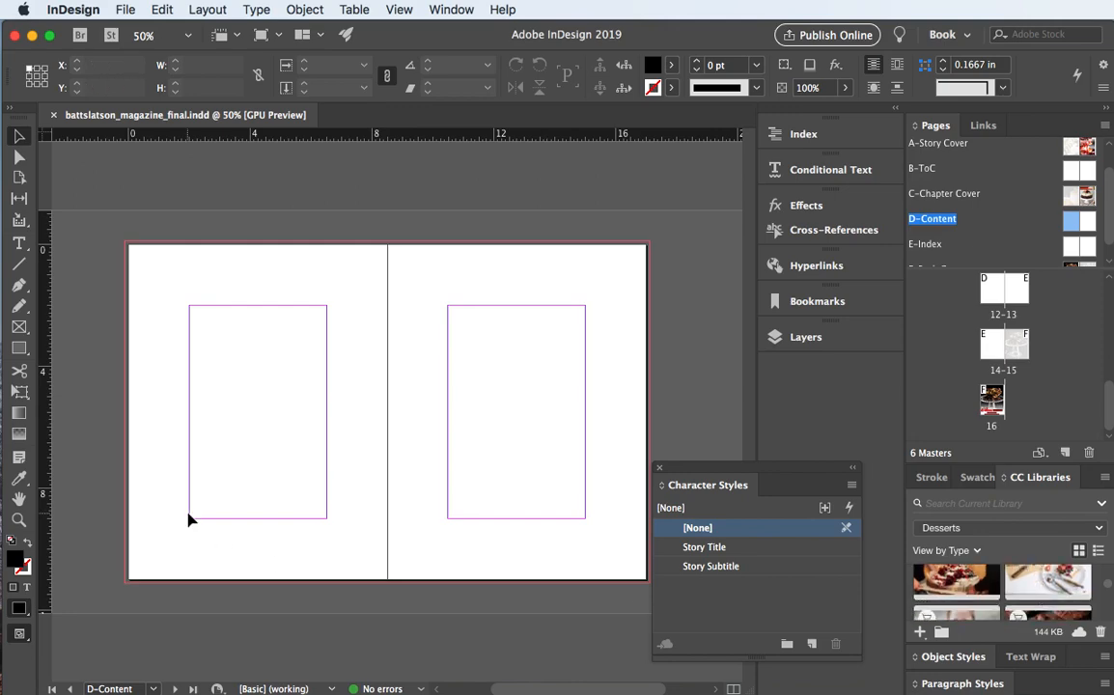
- Start placing an image and preview the dessert pictures in the photos folder, from baked-food-close-up-photography-2693447.jpg through colorful-colourful-dessert-table-desserts-587737.jpg
{"action": "key", "text": "super+d"}
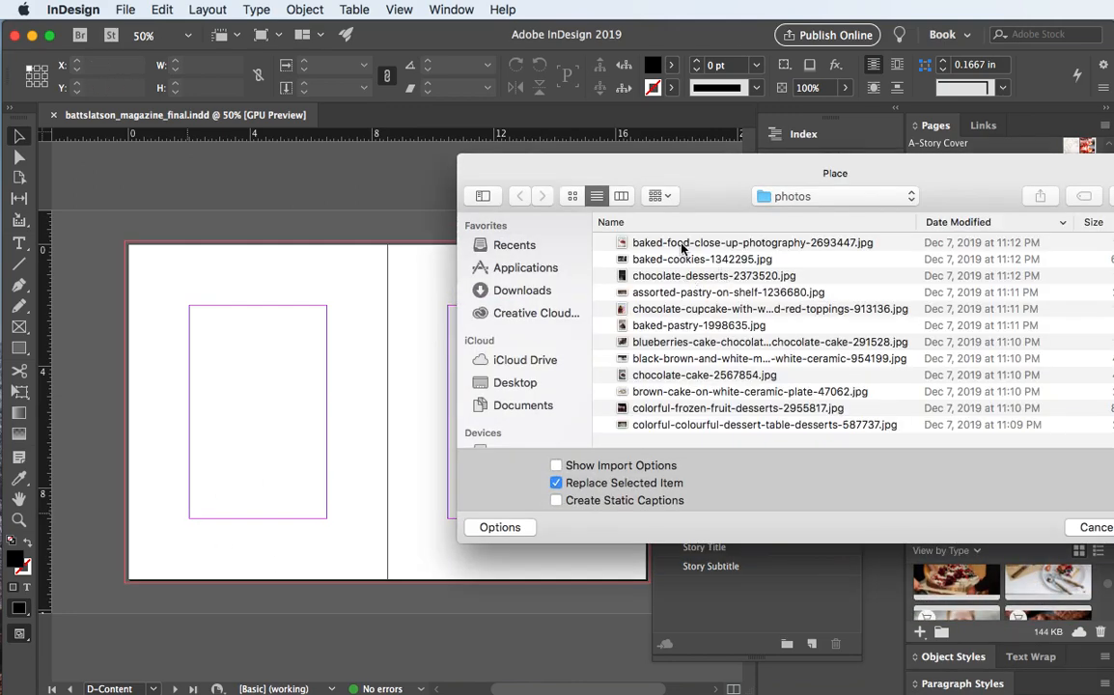
{"action": "left_click", "coordinate": [681, 244]}
{"action": "key", "text": "space"}
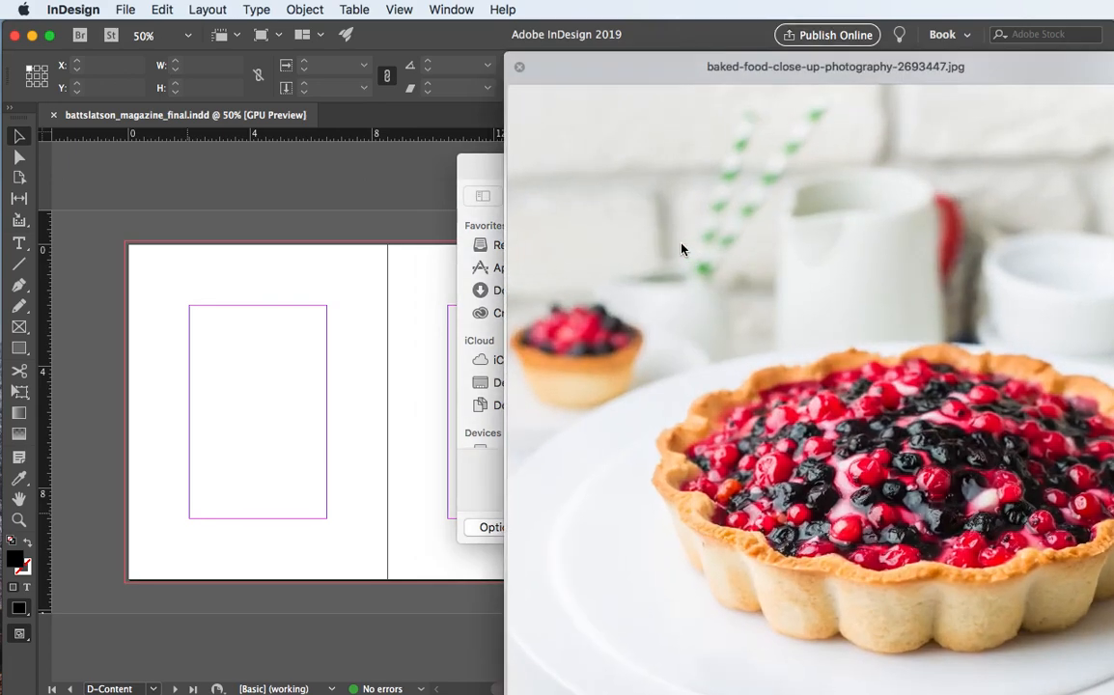
{"action": "key", "text": "Down"}
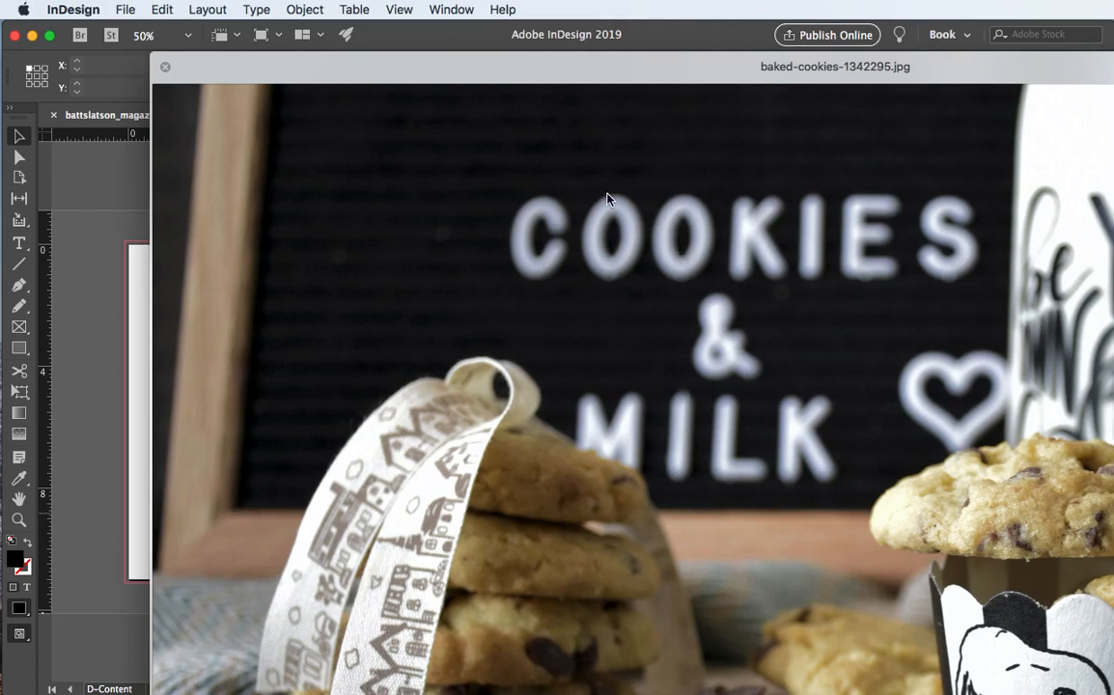
{"action": "key", "text": "Down"}
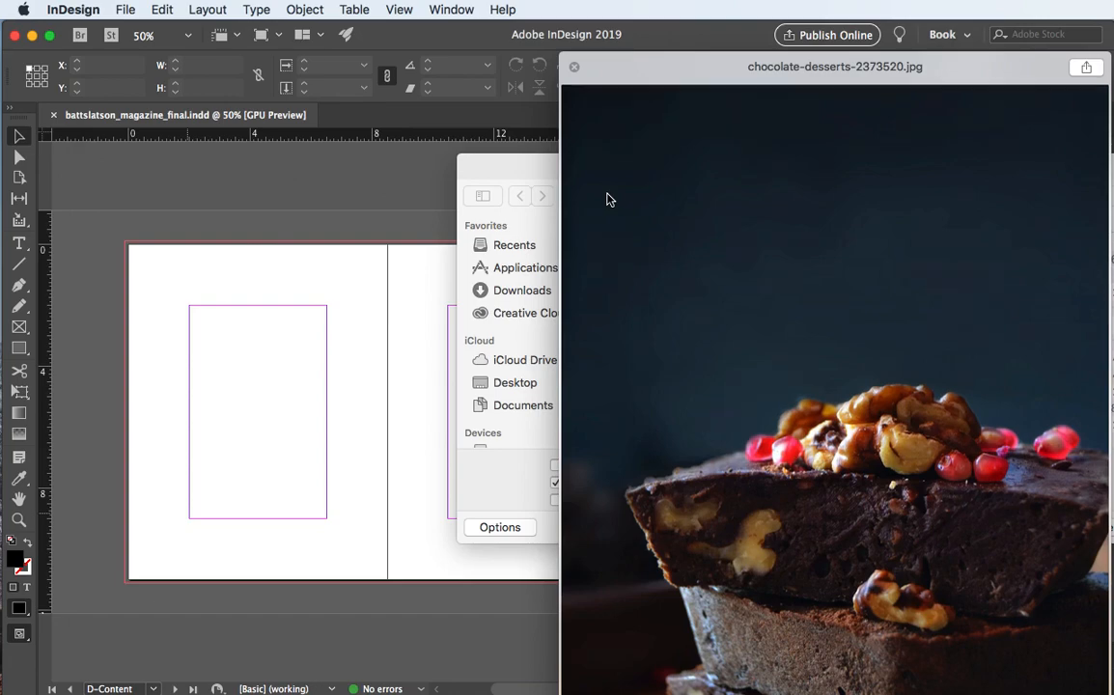
{"action": "key", "text": "Up"}
{"action": "key", "text": "Down"}
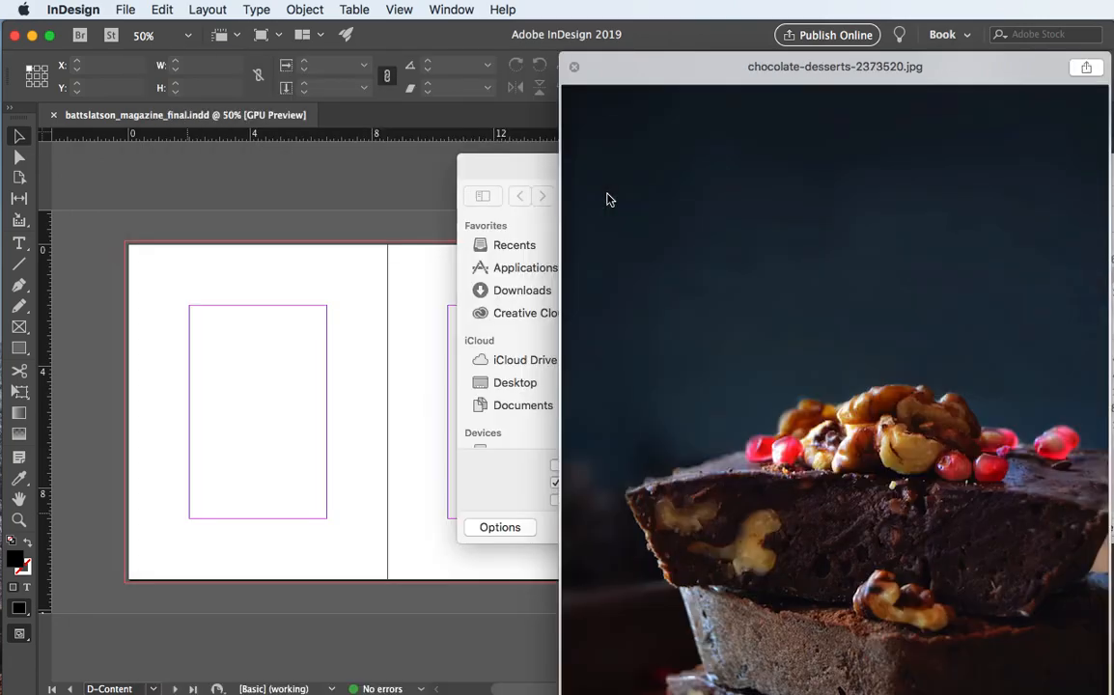
{"action": "key", "text": "Up"}
{"action": "key", "text": "Up"}
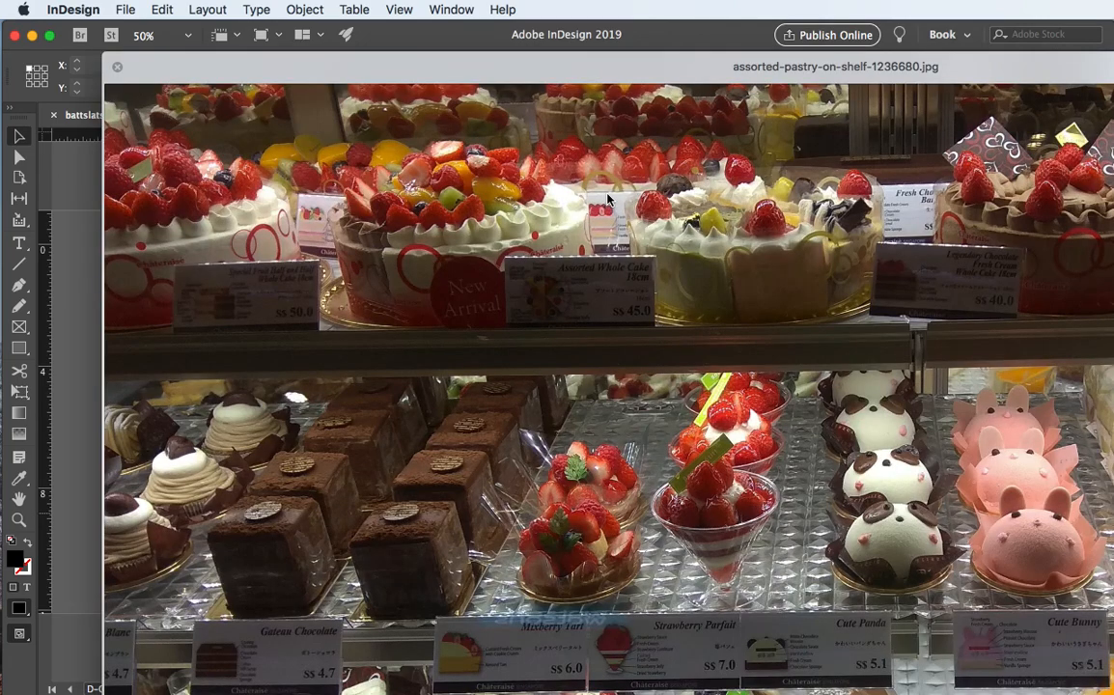
{"action": "key", "text": "Down"}
{"action": "key", "text": "Down"}
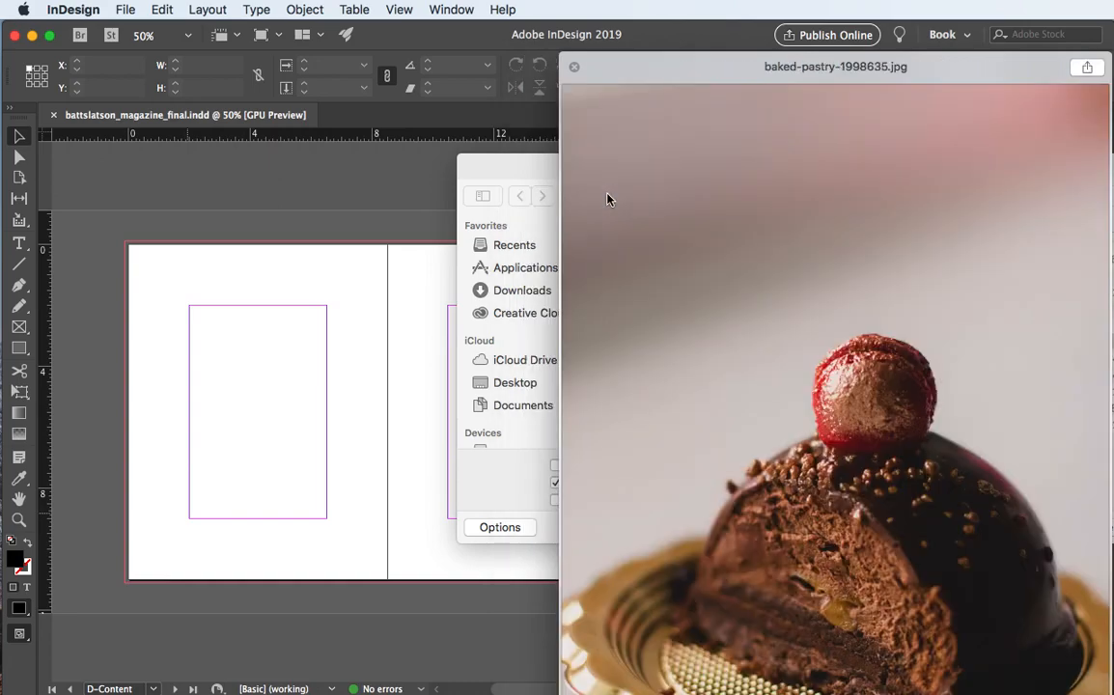
{"action": "key", "text": "Down"}
{"action": "key", "text": "Down"}
{"action": "key", "text": "Down"}
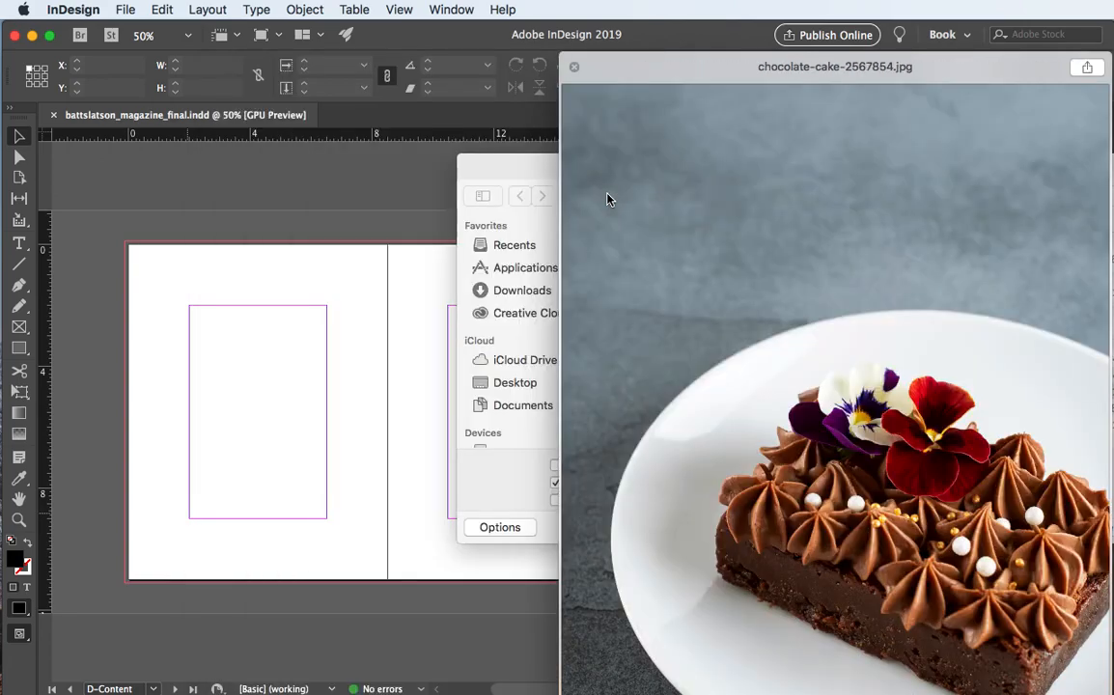
{"action": "key", "text": "Down"}
{"action": "key", "text": "Down"}
{"action": "key", "text": "Down"}
{"action": "key", "text": "Up"}
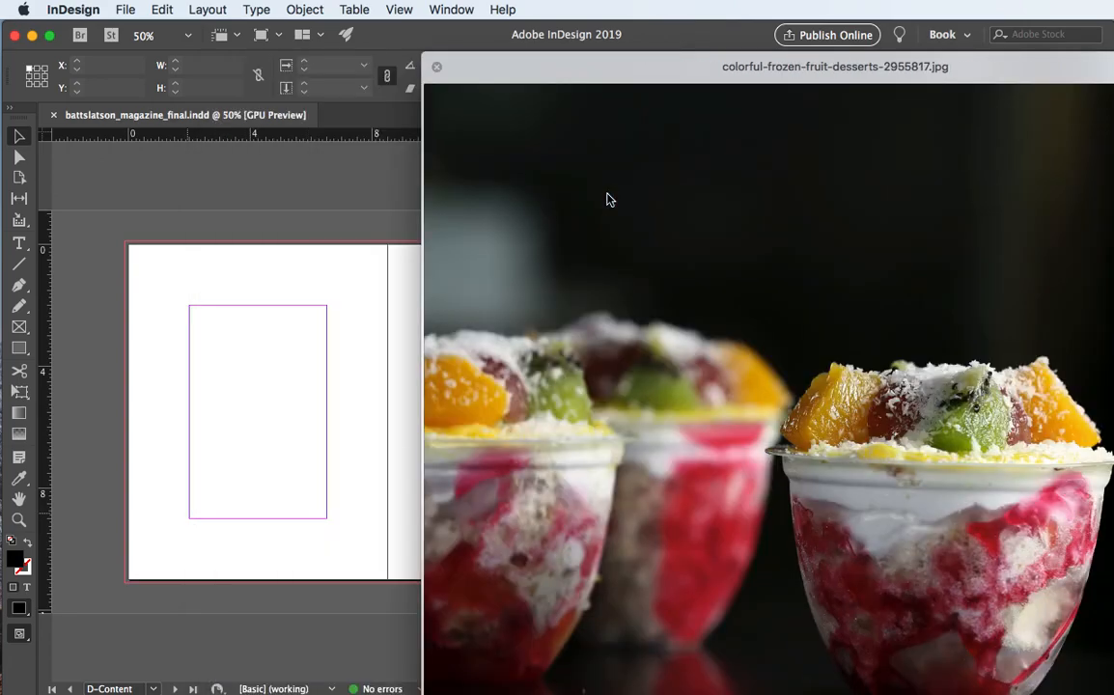
{"action": "key", "text": "Up"}
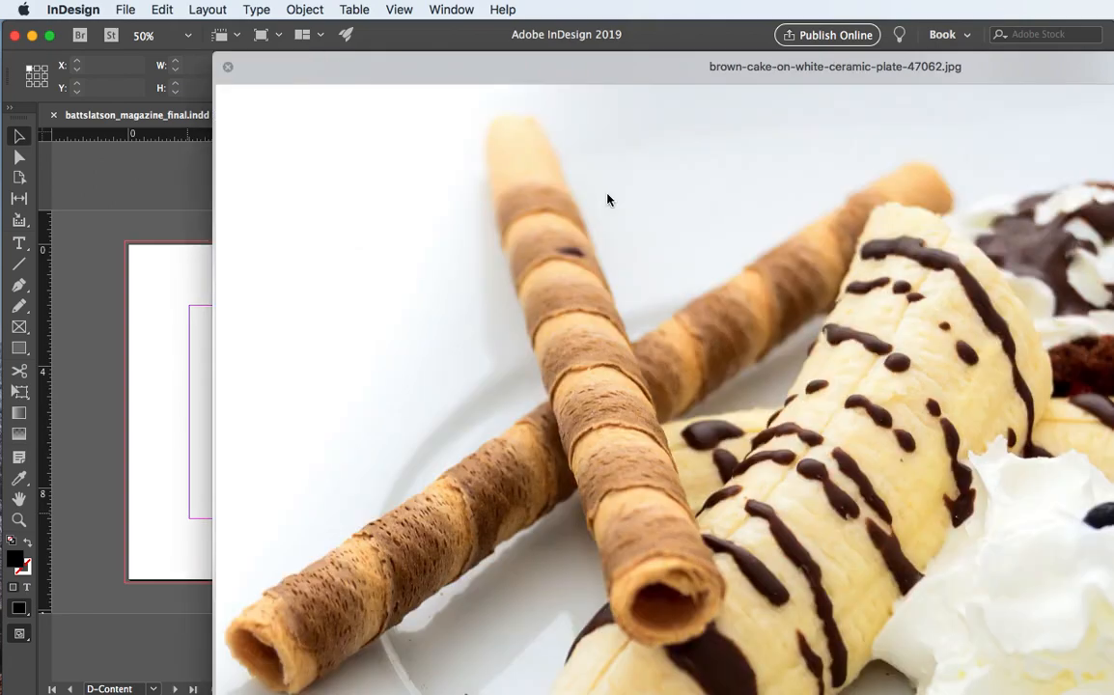
{"action": "key", "text": "Down"}
{"action": "key", "text": "Down"}
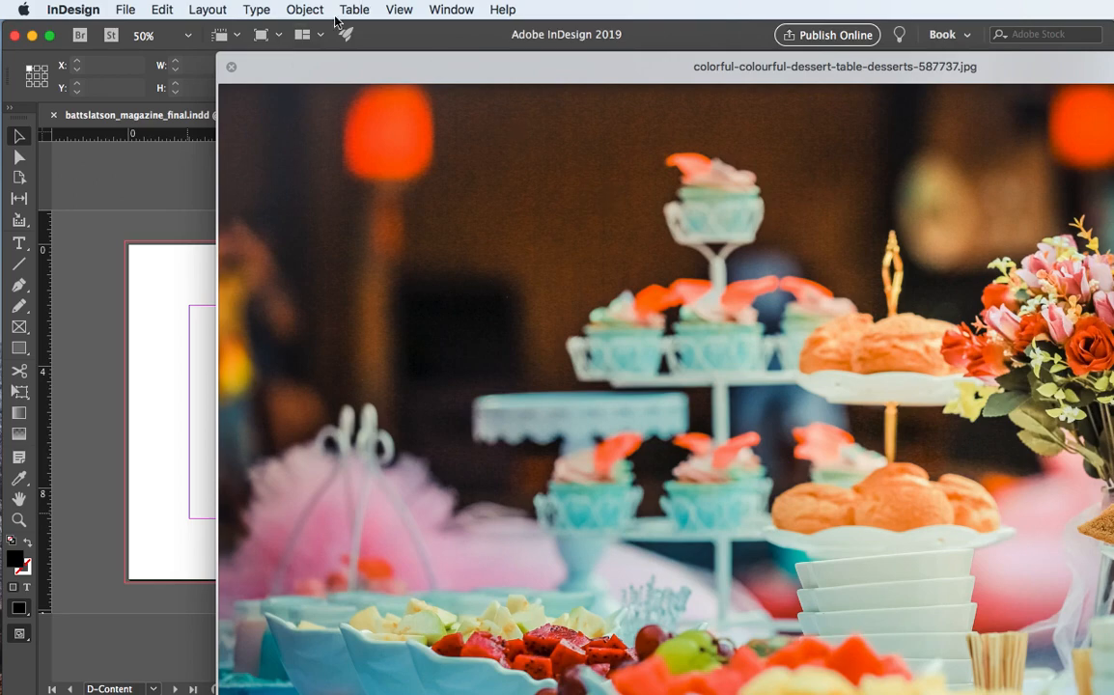
{"action": "left_click", "coordinate": [231, 67]}
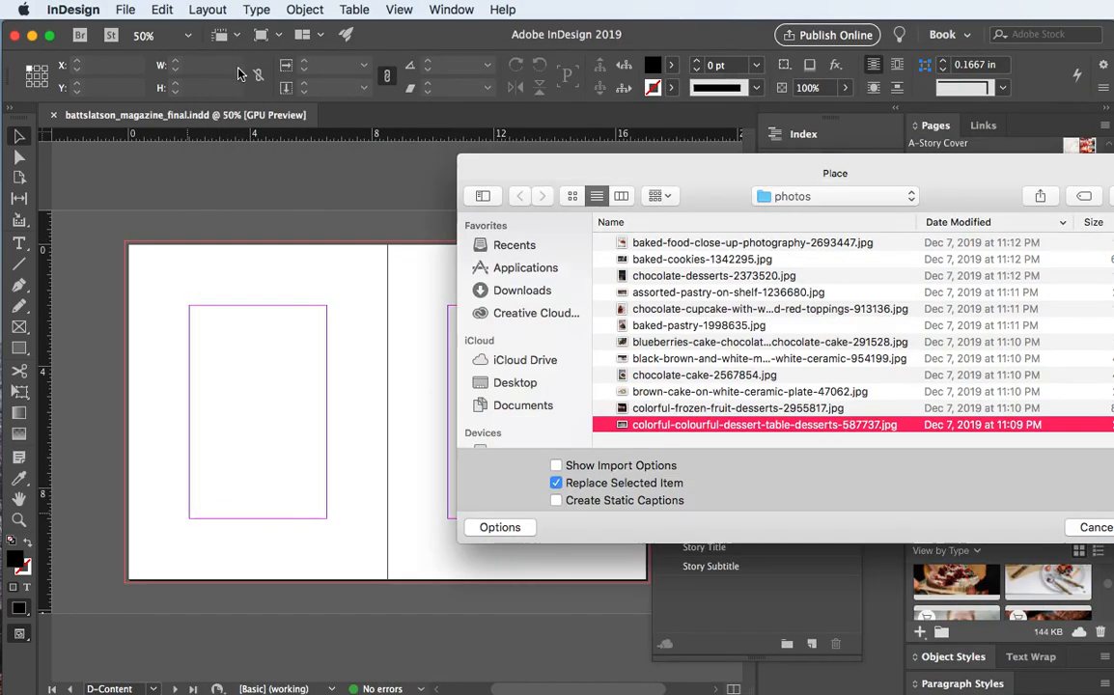
- Place baked-cookies-1342295.jpg across the D-Content spread from the upper-left bleed corner, about 18.66 in wide and 11.23 in high
{"action": "left_click", "coordinate": [679, 261]}
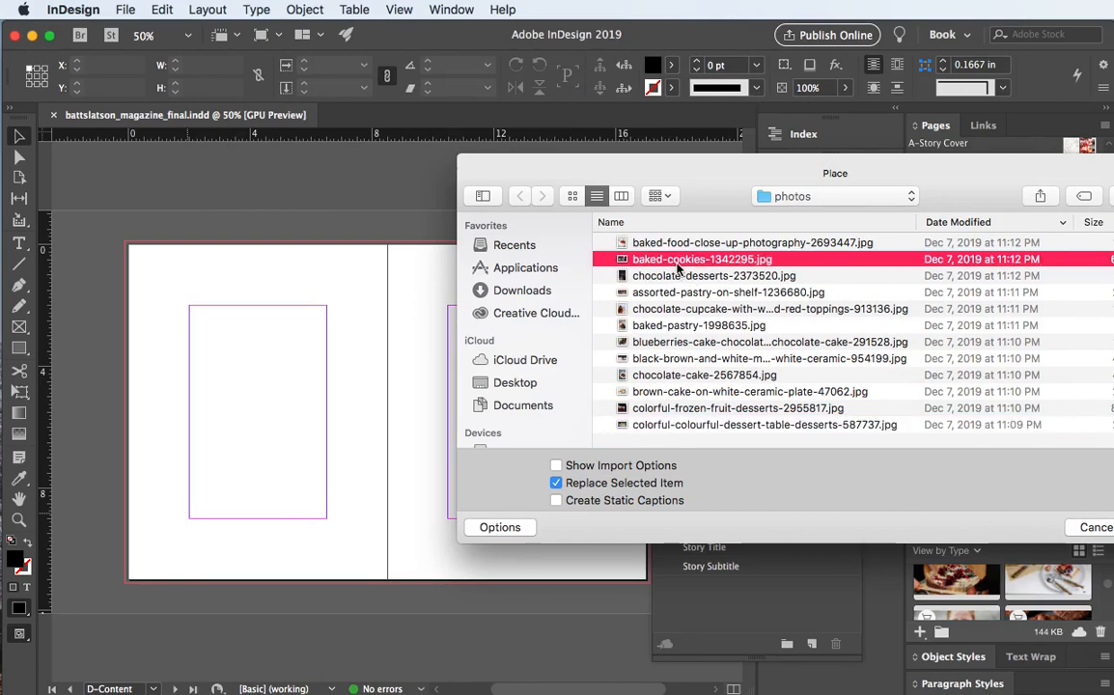
{"action": "double_click", "coordinate": [679, 269]}
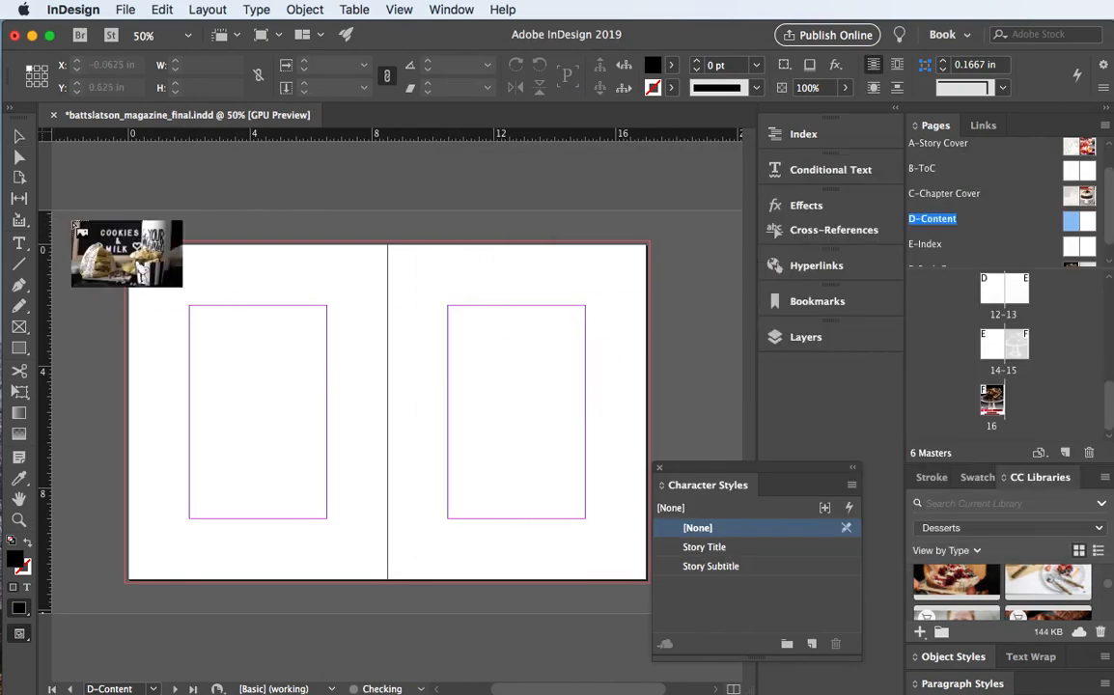
{"action": "left_click", "coordinate": [132, 252]}
{"action": "left_click_drag", "start_coordinate": [135, 254], "coordinate": [694, 611]}
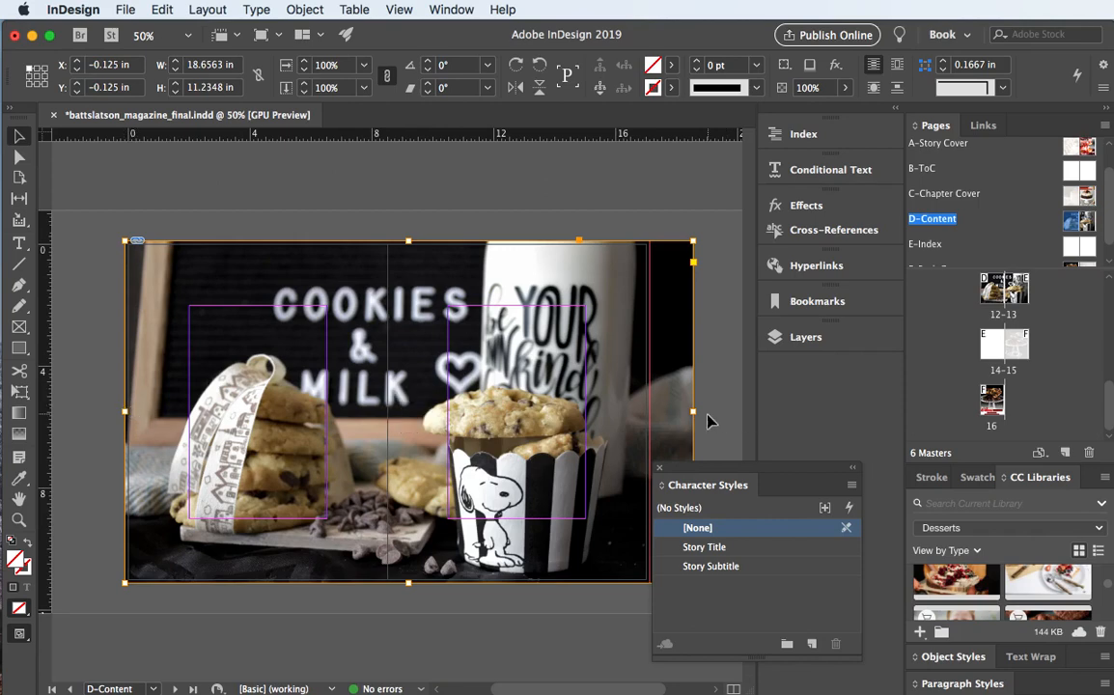
- Crop the cookie photo's frame to the left page at 8.625 in wide and duplicate it onto the right page
{"action": "left_click_drag", "start_coordinate": [693, 413], "coordinate": [387, 423]}
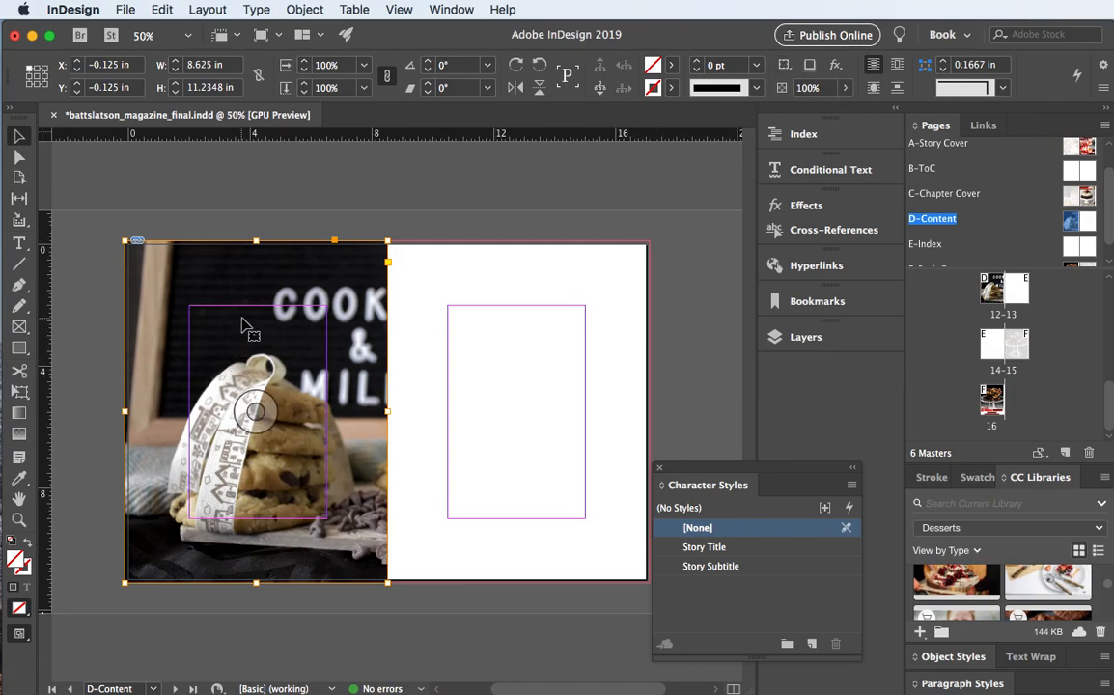
{"action": "left_click", "coordinate": [807, 338]}
{"action": "left_click", "coordinate": [814, 348]}
{"action": "left_click_drag", "start_coordinate": [271, 284], "coordinate": [529, 277]}
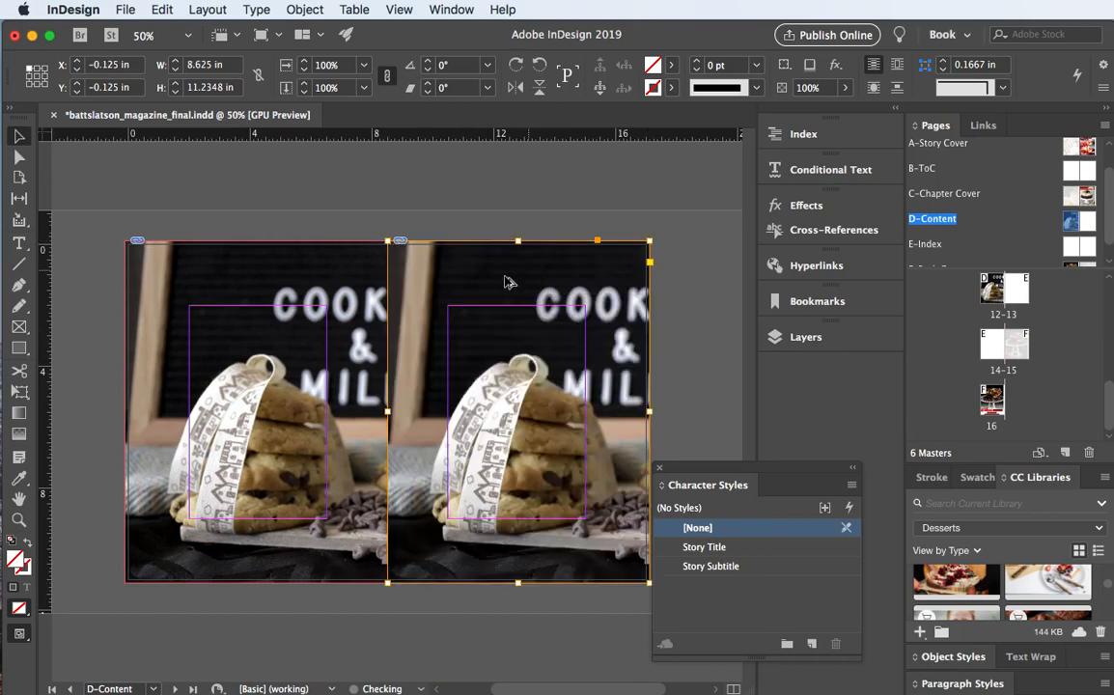
- Try 15% opacity on the left page's cookie photo frame and settle on 10%
{"action": "left_click", "coordinate": [297, 352]}
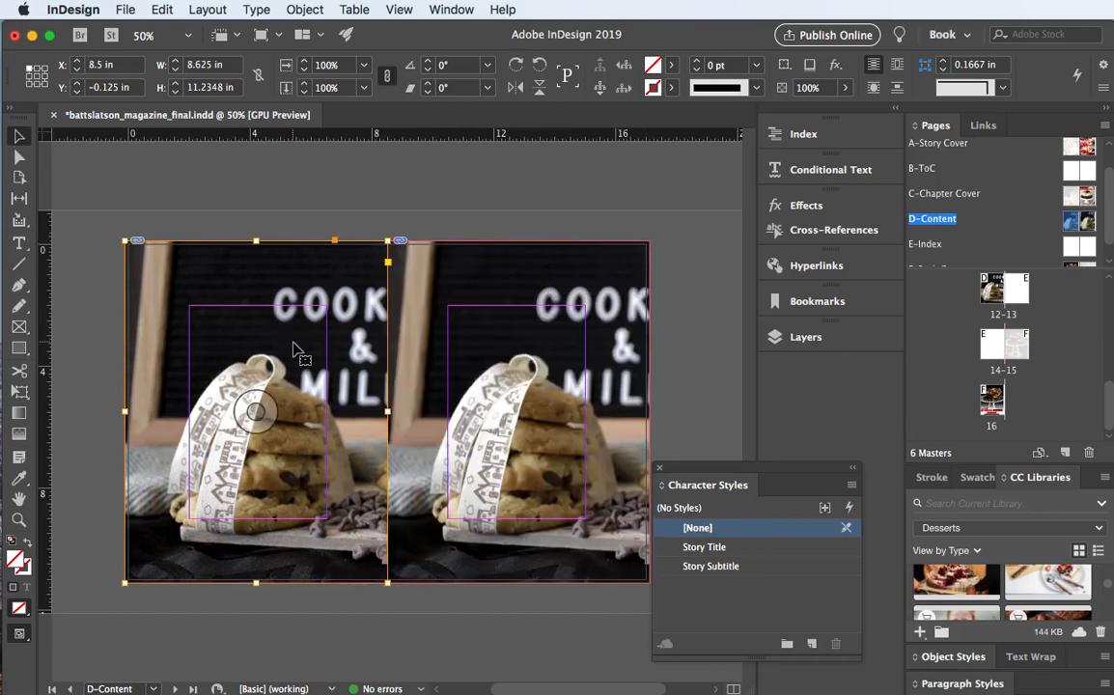
{"action": "double_click", "coordinate": [821, 88]}
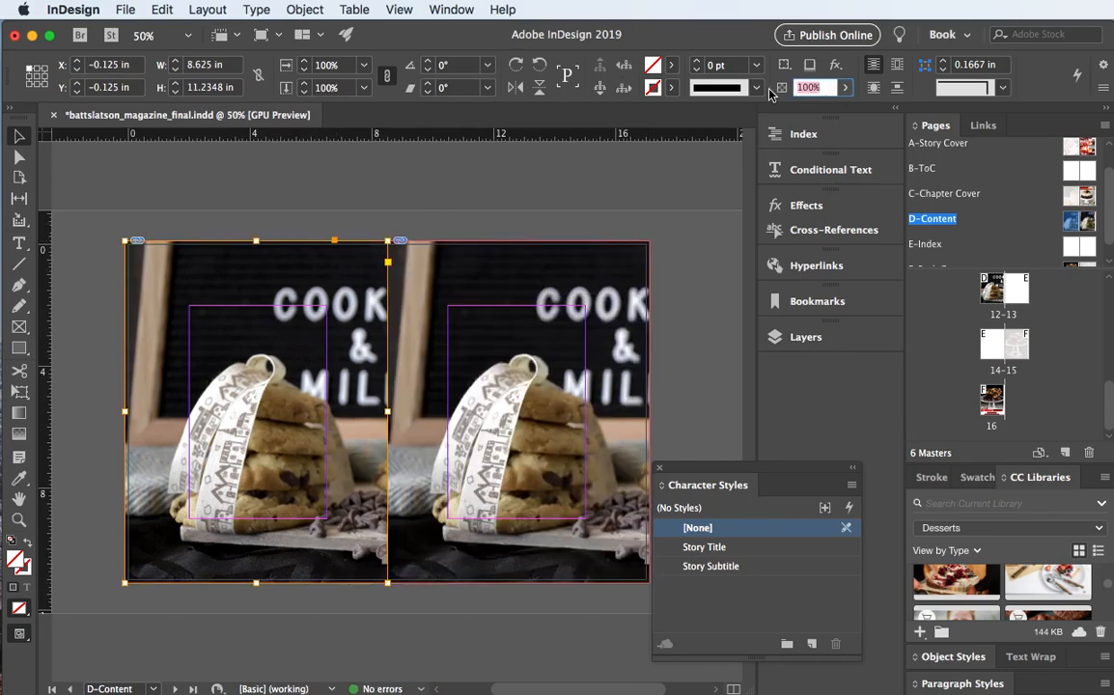
{"action": "type", "text": "15"}
{"action": "key", "text": "Return"}
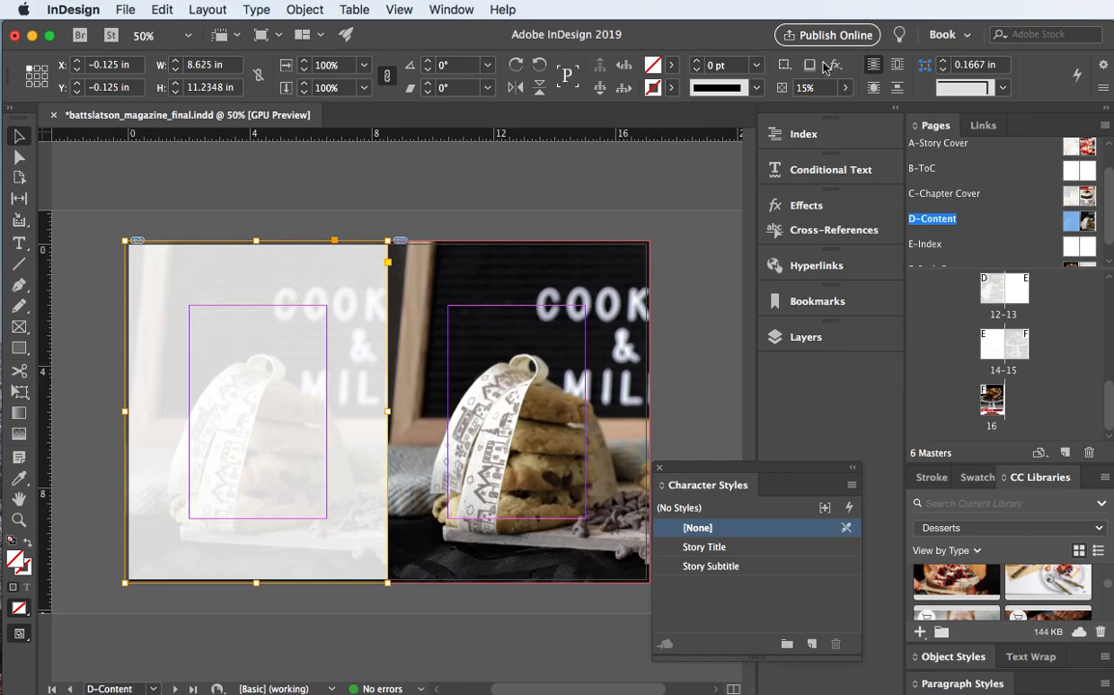
{"action": "double_click", "coordinate": [806, 88]}
{"action": "type", "text": "10"}
{"action": "key", "text": "Return"}
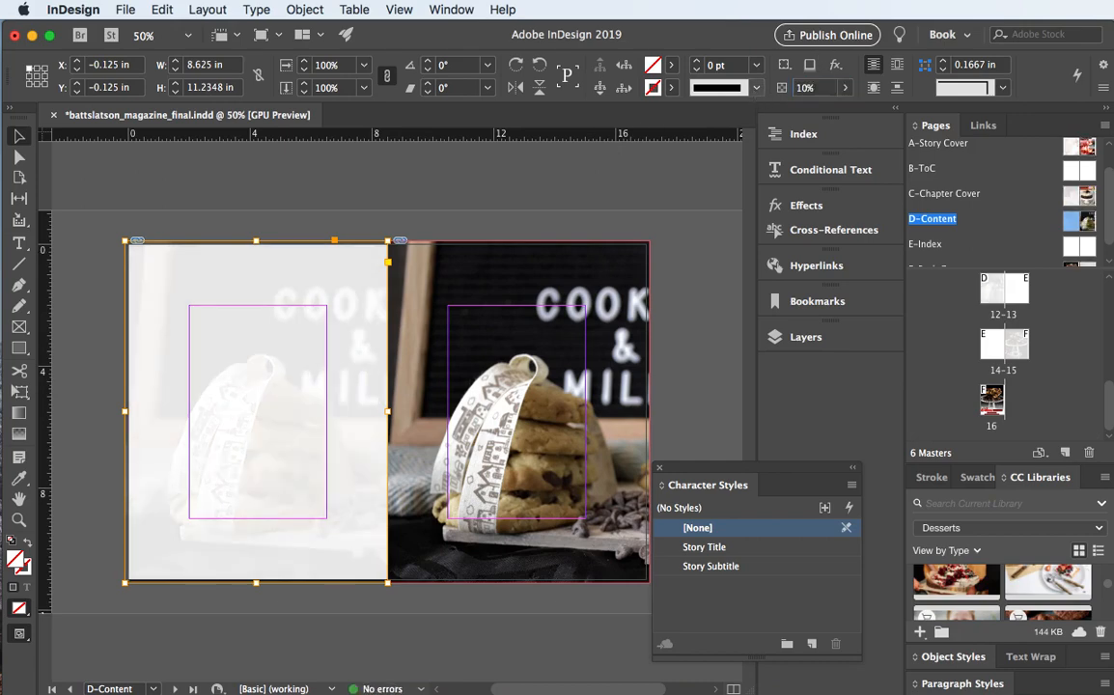
- Shift only the picture content inside the right page's frame to an X offset of -8.625 in, continuing the left page's photo
{"action": "left_click", "coordinate": [572, 285]}
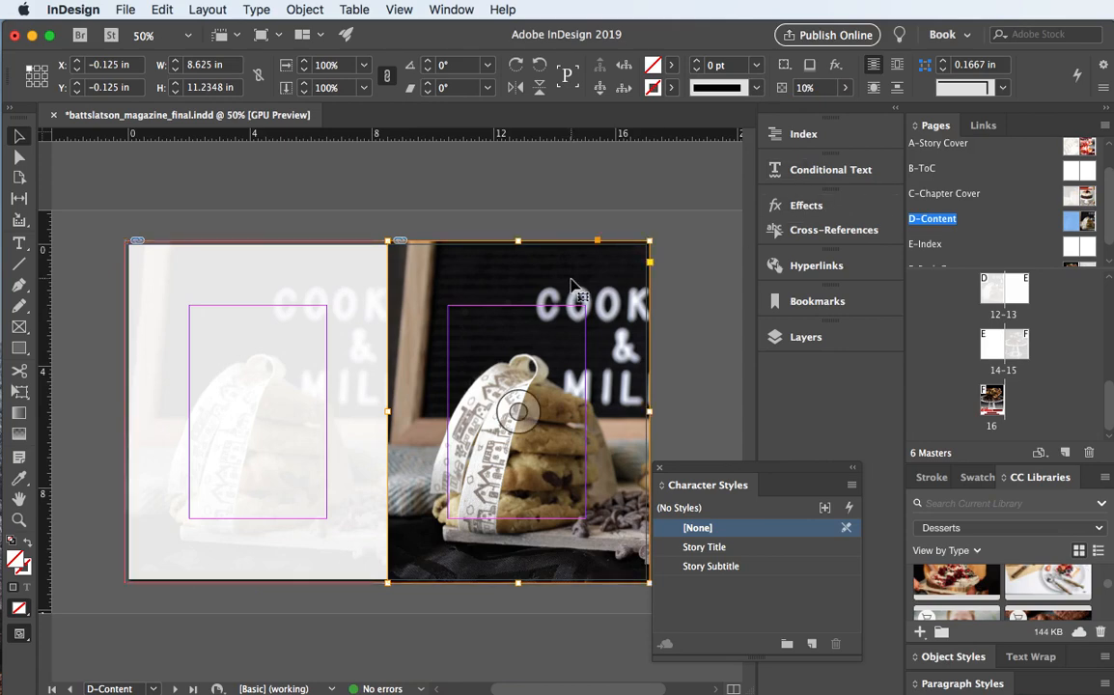
{"action": "left_click", "coordinate": [517, 413]}
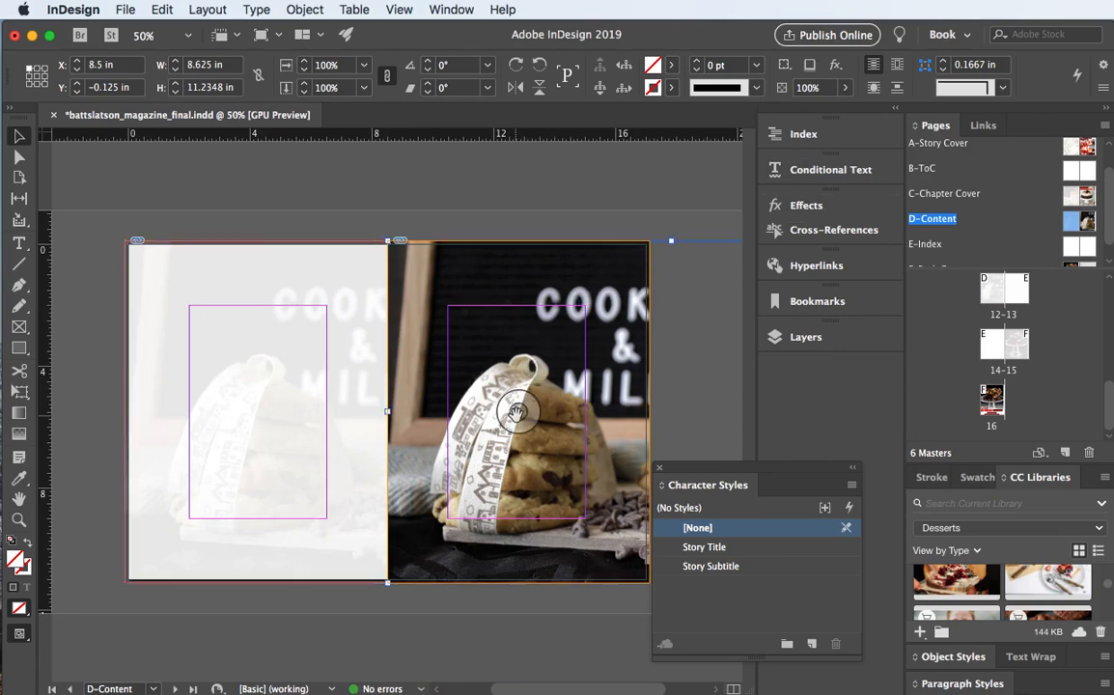
{"action": "left_click_drag", "start_coordinate": [518, 413], "coordinate": [253, 422]}
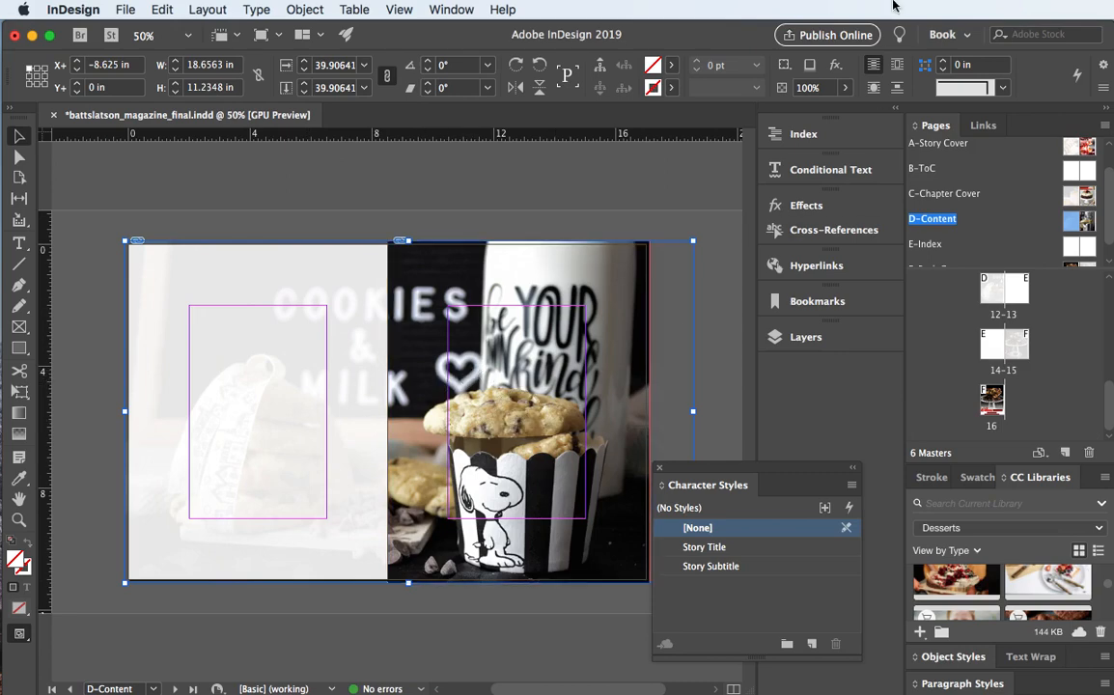
{"action": "left_click", "coordinate": [522, 190]}
{"action": "left_click", "coordinate": [524, 258]}
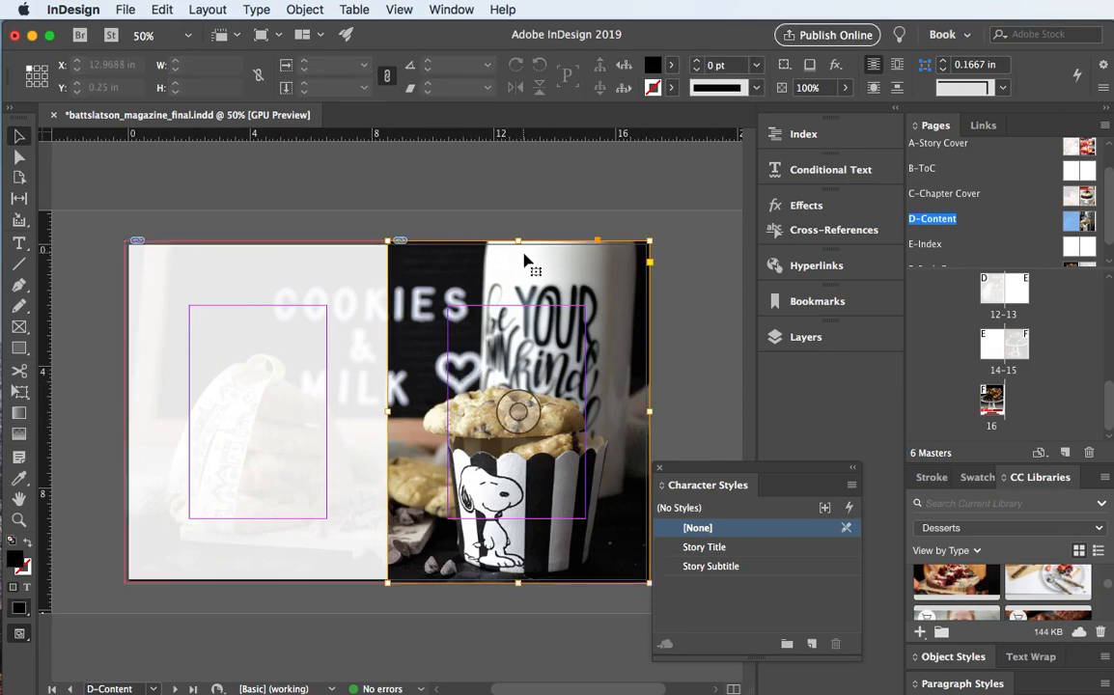
- Set the opacity of the right page's cookie photo frame to 10% to match the left page
{"action": "type", "text": "10"}
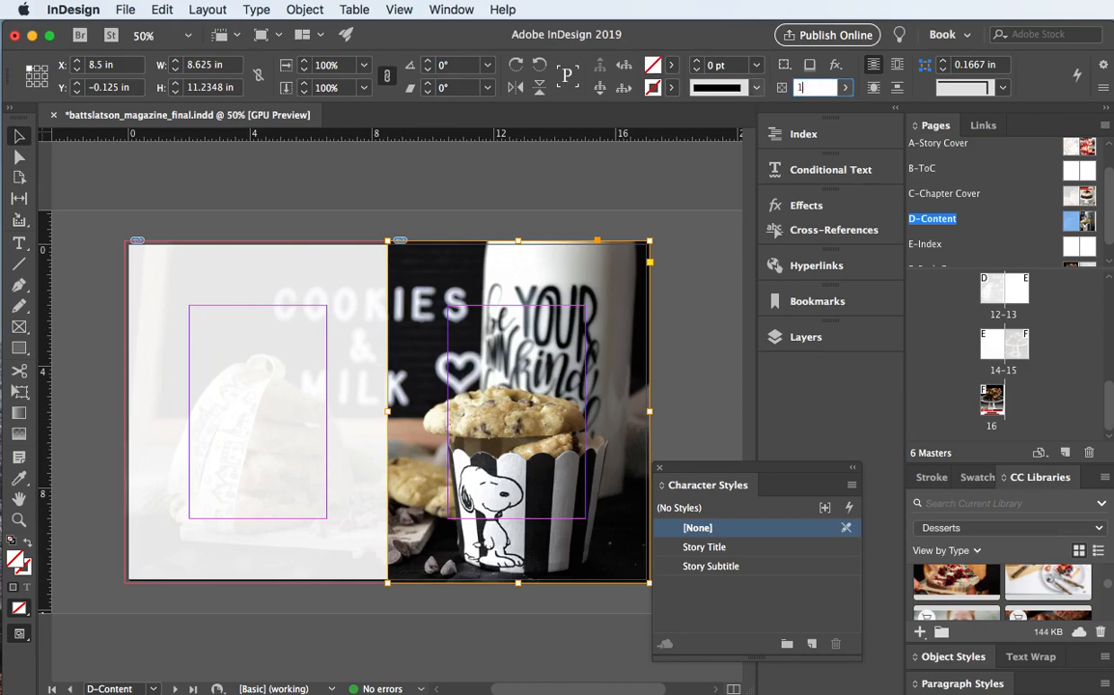
{"action": "key", "text": "Return"}
{"action": "left_click", "coordinate": [315, 211]}
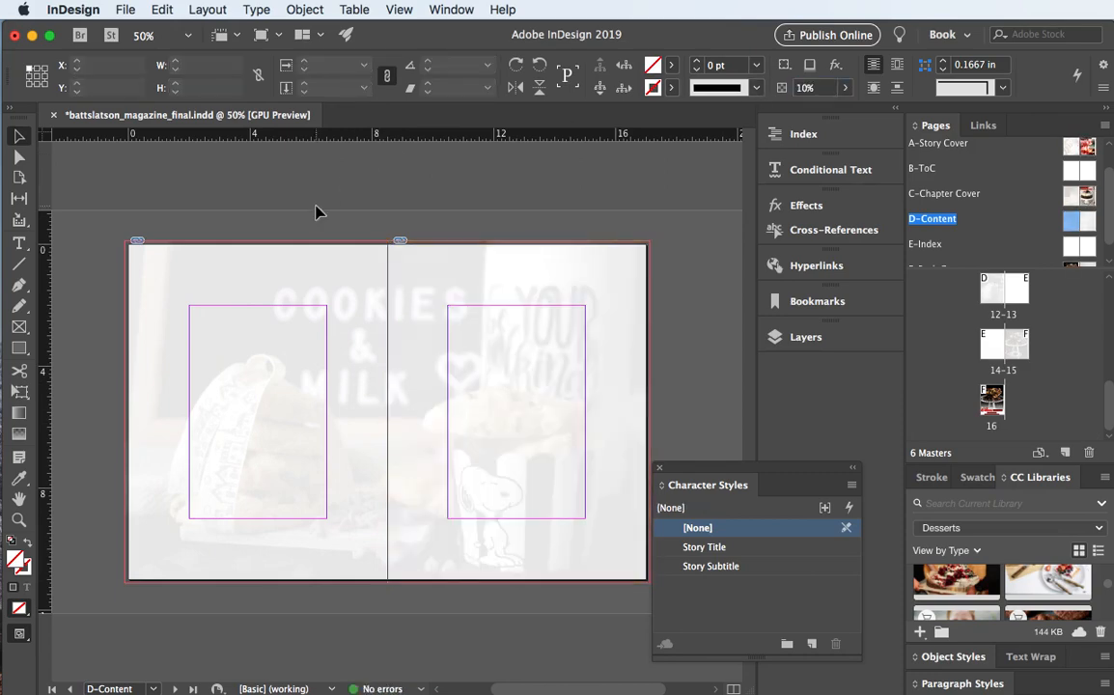
{"action": "left_click", "coordinate": [518, 410]}
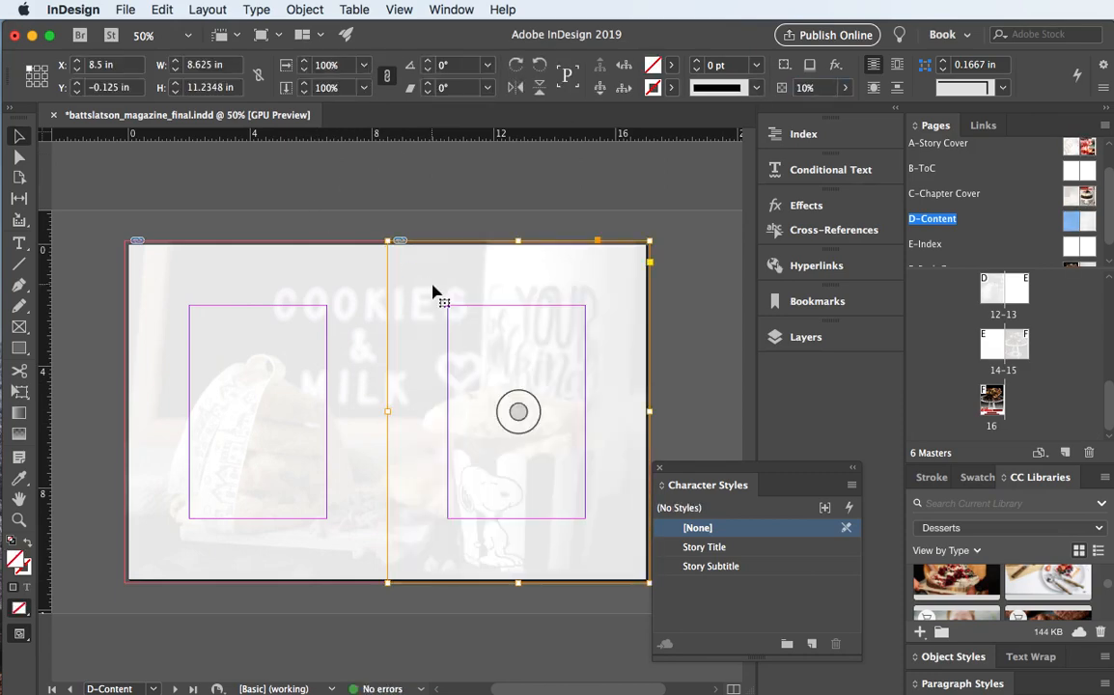
{"action": "left_click", "coordinate": [256, 412]}
{"action": "left_click", "coordinate": [313, 208]}
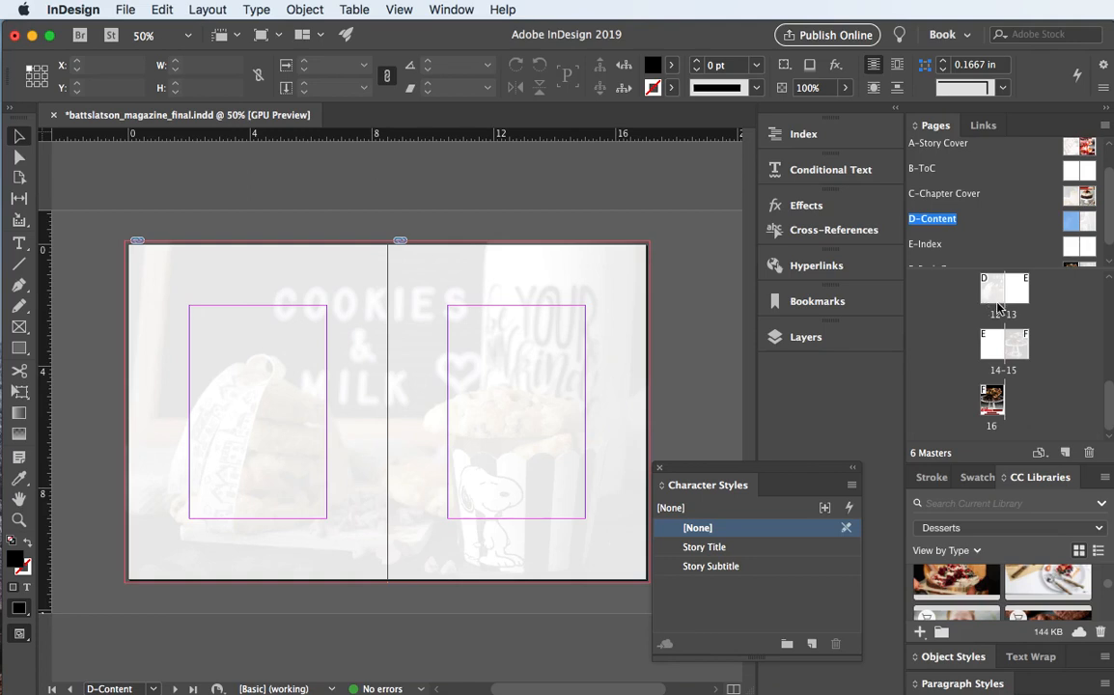
- Check the faded cookie background on document pages 6 to 12, going through the pages that use the D-Content master
{"action": "scroll", "coordinate": [998, 307], "scroll_direction": "up", "scroll_amount": 5}
{"action": "scroll", "coordinate": [998, 307], "scroll_direction": "down", "scroll_amount": 1}
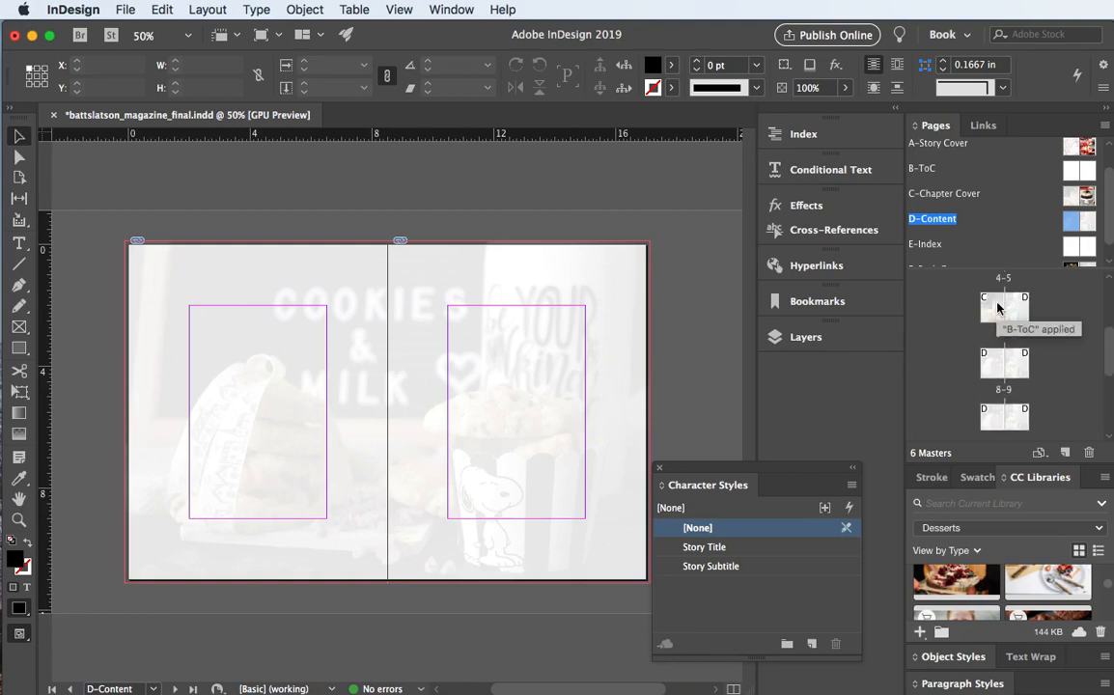
{"action": "left_click", "coordinate": [991, 309]}
{"action": "double_click", "coordinate": [994, 314]}
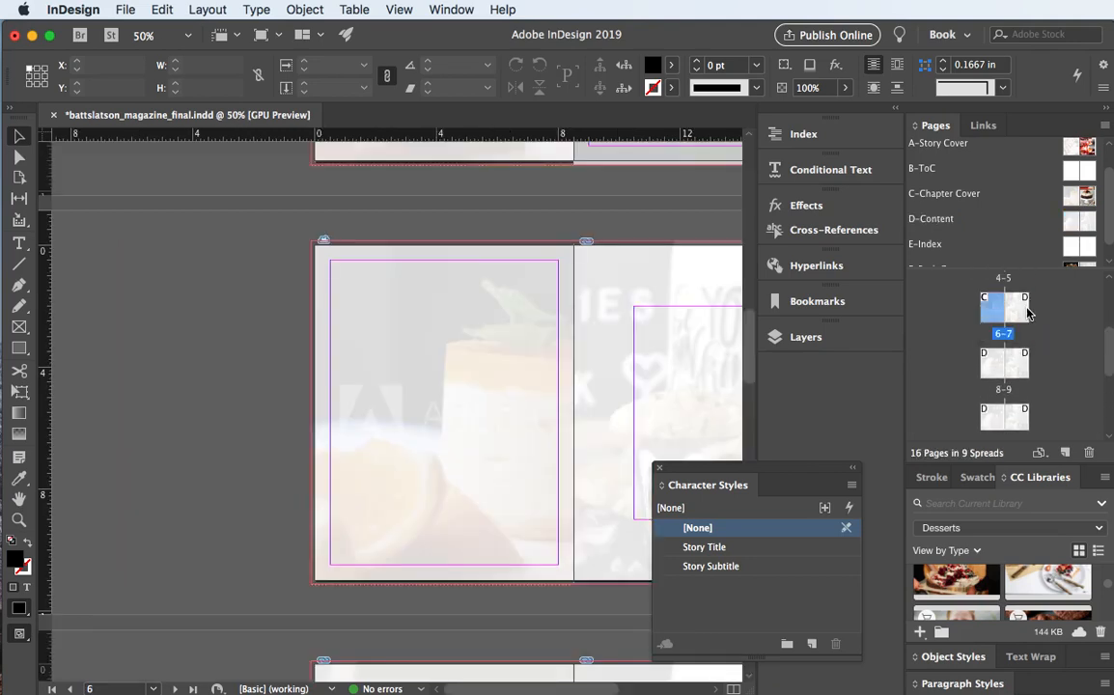
{"action": "double_click", "coordinate": [1011, 314]}
{"action": "double_click", "coordinate": [993, 364]}
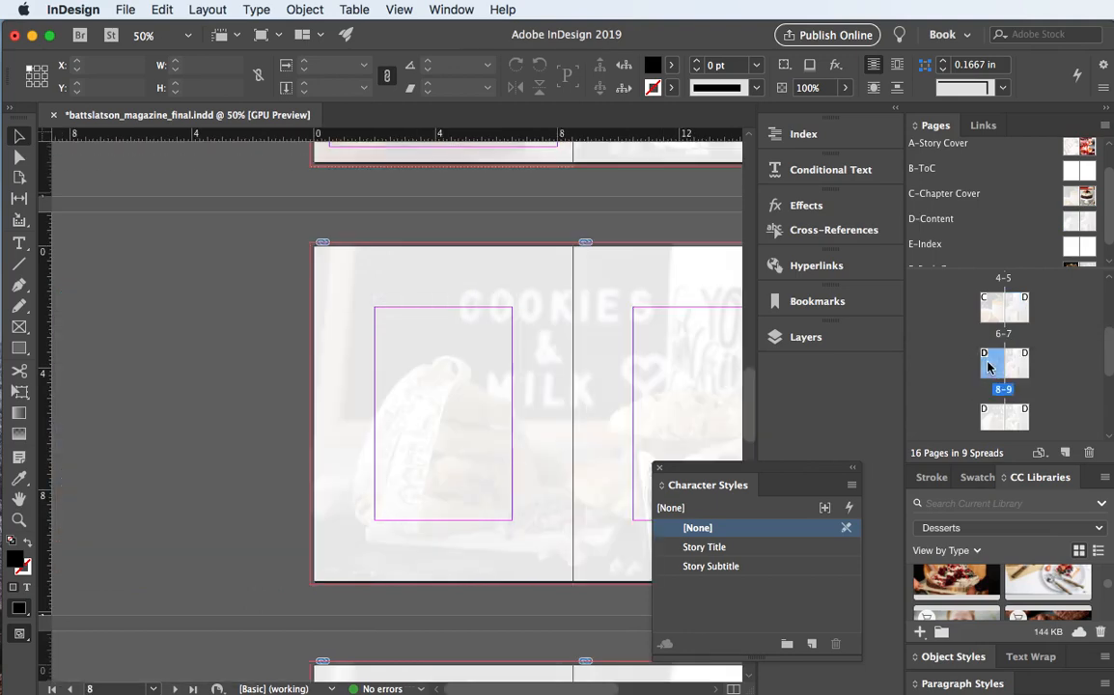
{"action": "double_click", "coordinate": [1015, 365]}
{"action": "double_click", "coordinate": [988, 423]}
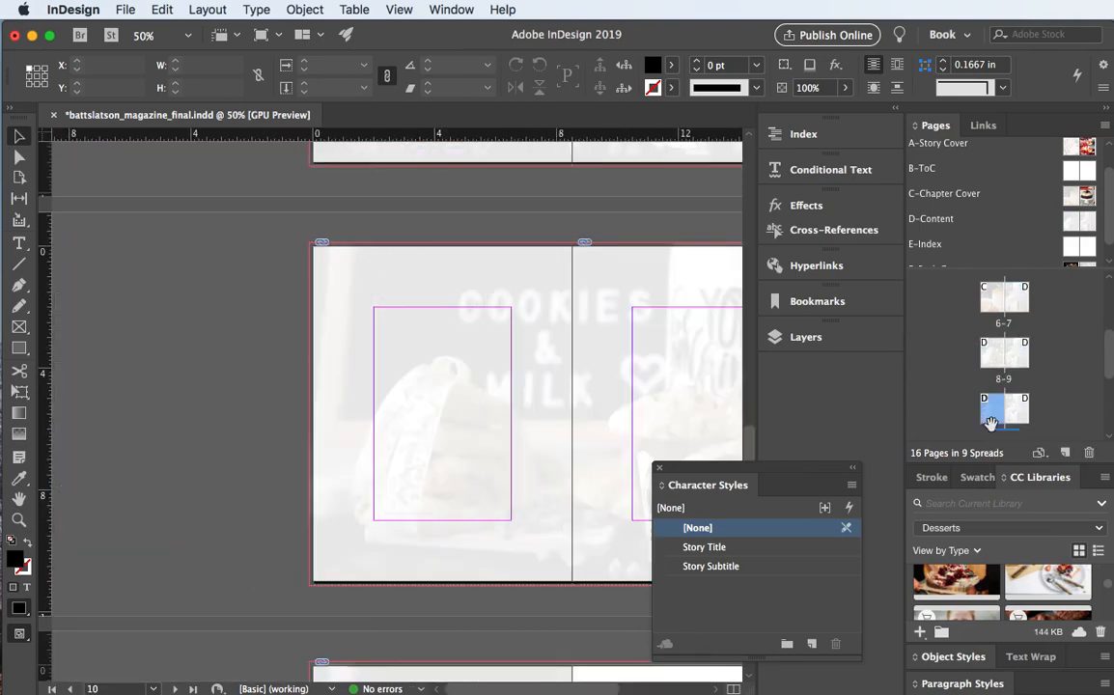
{"action": "double_click", "coordinate": [1019, 424]}
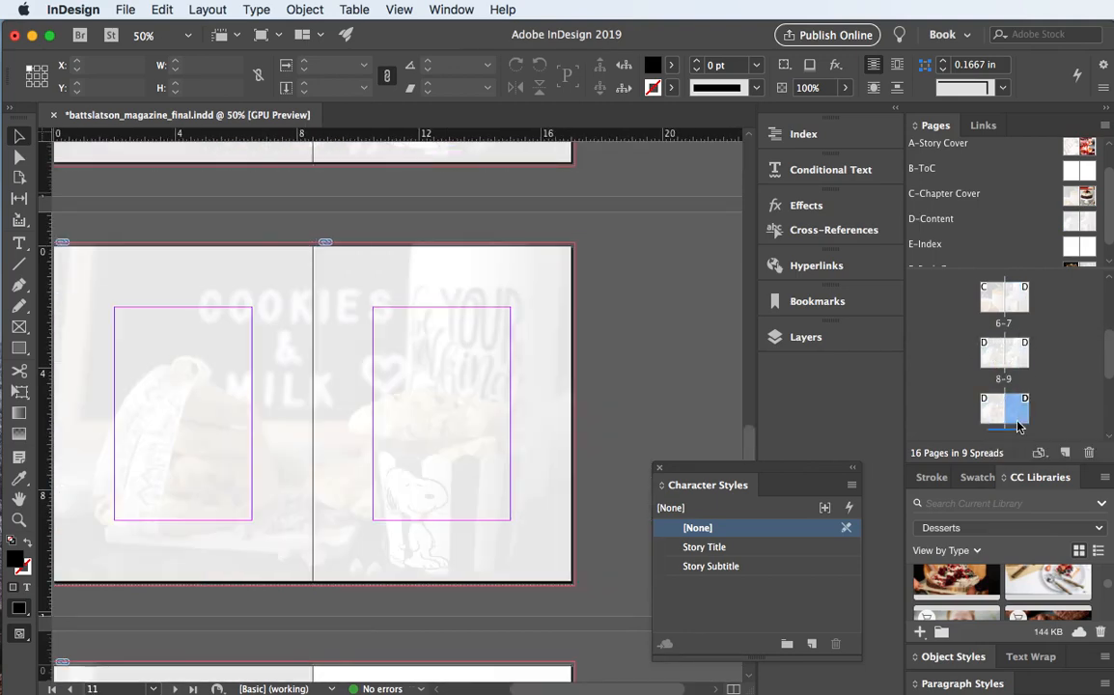
{"action": "scroll", "coordinate": [1019, 426], "scroll_direction": "down", "scroll_amount": 3}
{"action": "double_click", "coordinate": [992, 329]}
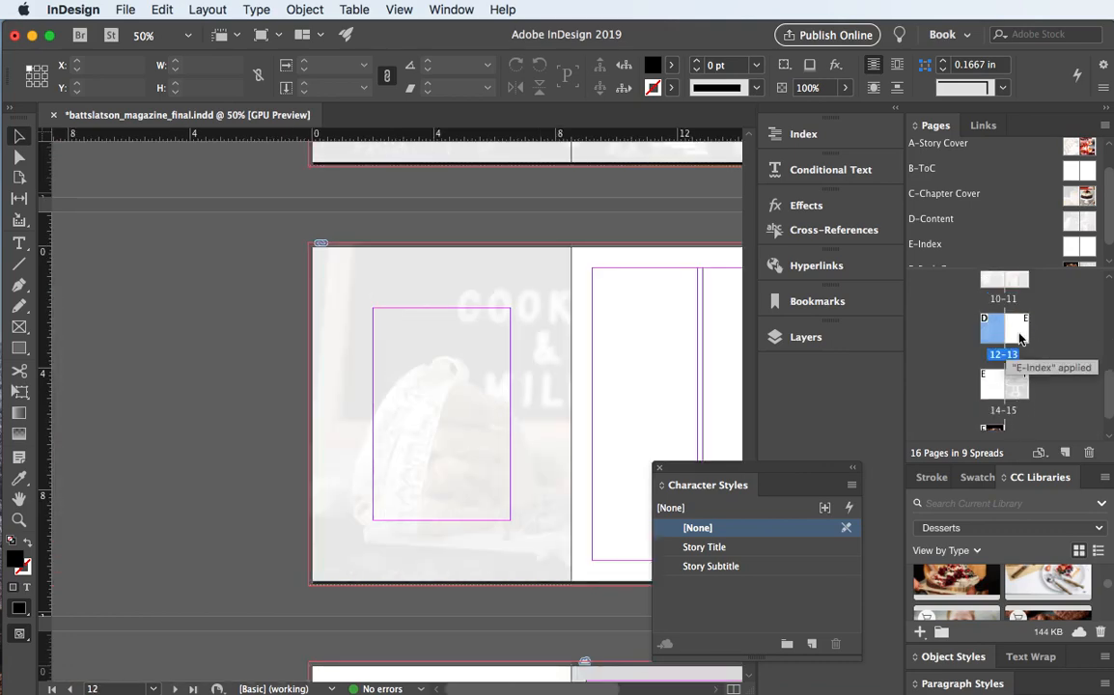
{"action": "scroll", "coordinate": [987, 353], "scroll_direction": "down", "scroll_amount": 1}
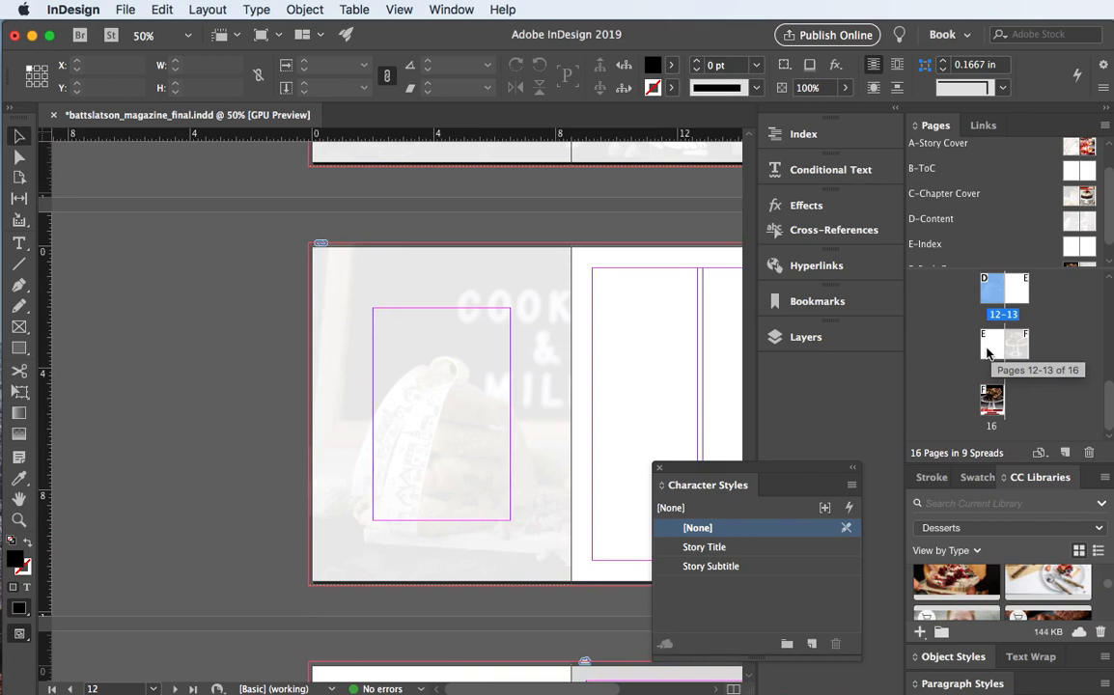
{"action": "scroll", "coordinate": [1009, 333], "scroll_direction": "up", "scroll_amount": 1}
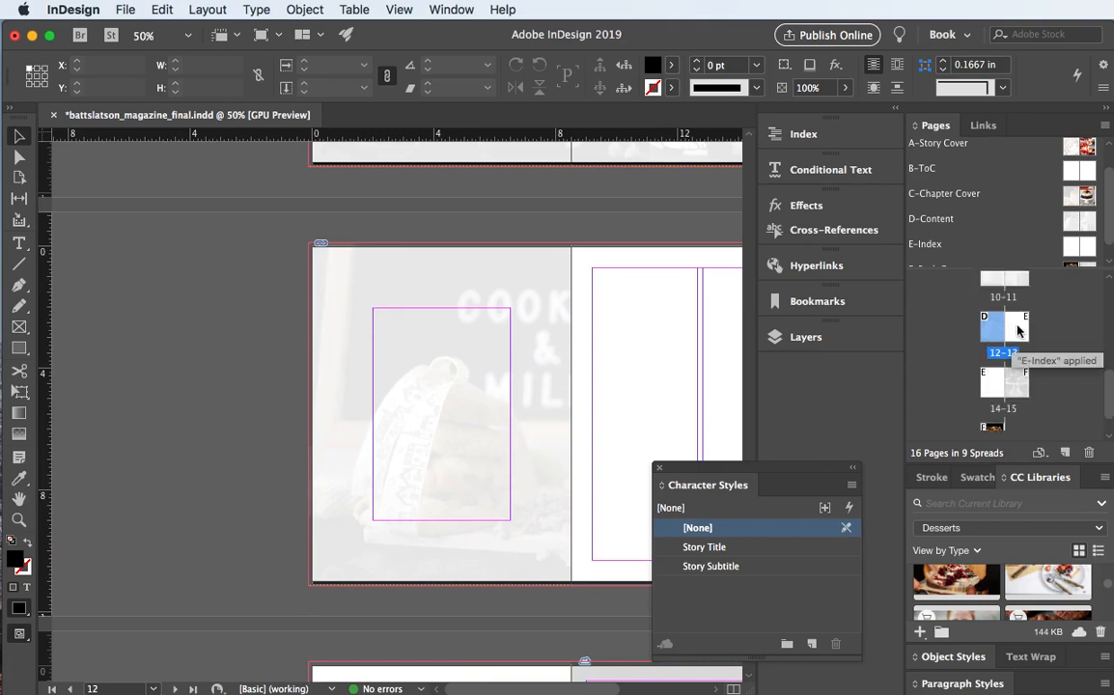
- Examine how the faded cookie background runs across the content spreads and meets the blank index page on spread 12-13
{"action": "scroll", "coordinate": [994, 357], "scroll_direction": "up", "scroll_amount": 5}
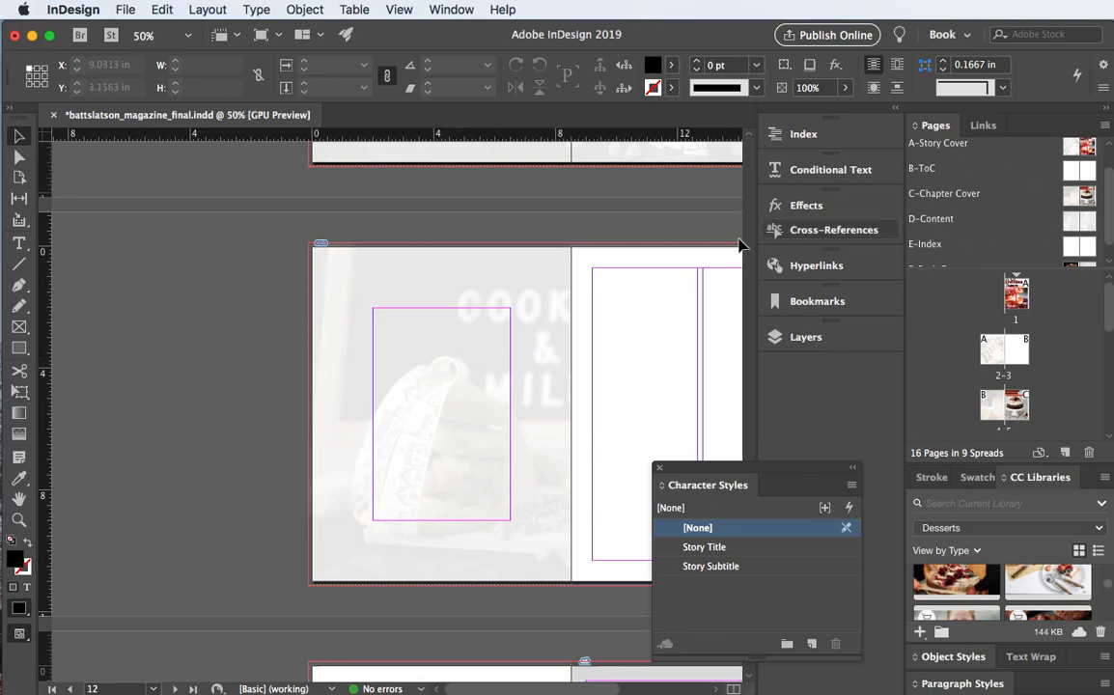
{"action": "scroll", "coordinate": [540, 232], "scroll_direction": "up", "scroll_amount": 5}
{"action": "scroll", "coordinate": [539, 231], "scroll_direction": "right", "scroll_amount": 3}
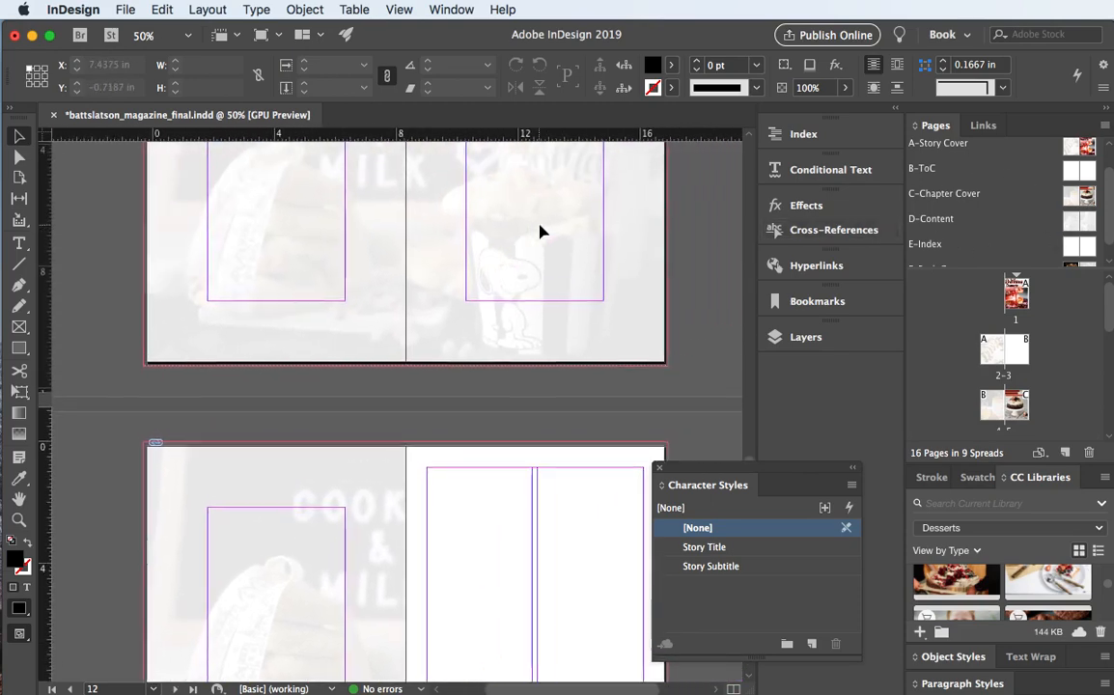
{"action": "scroll", "coordinate": [540, 232], "scroll_direction": "up", "scroll_amount": 3}
{"action": "scroll", "coordinate": [539, 231], "scroll_direction": "right", "scroll_amount": 2}
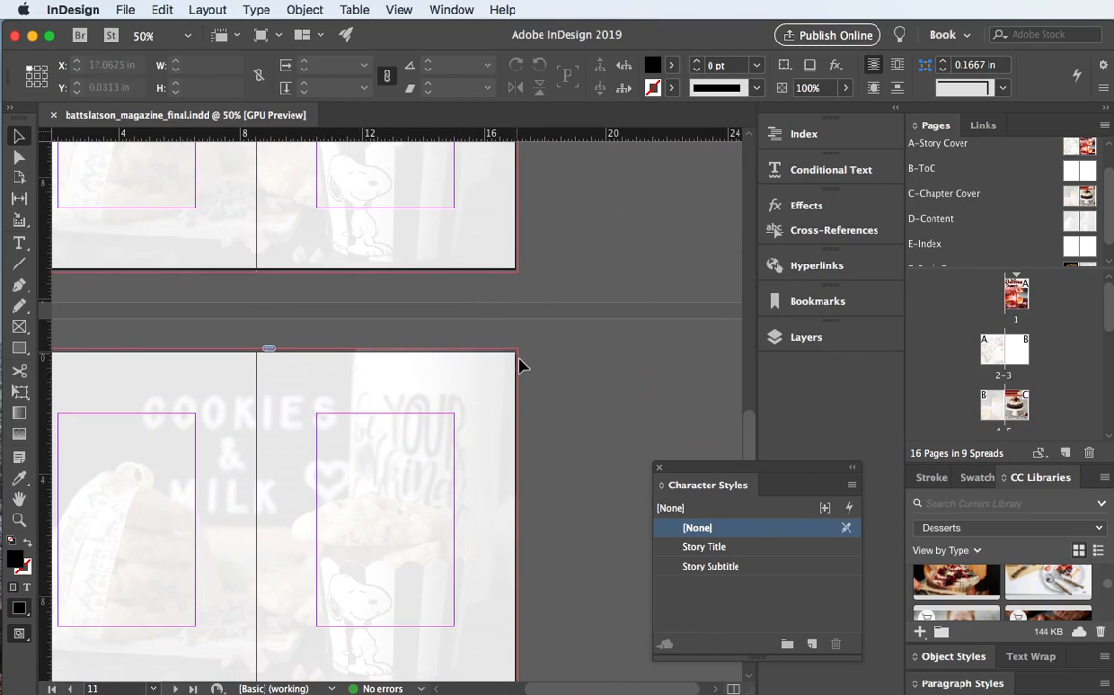
{"action": "scroll", "coordinate": [368, 470], "scroll_direction": "down", "scroll_amount": 5}
{"action": "scroll", "coordinate": [368, 470], "scroll_direction": "left", "scroll_amount": 3}
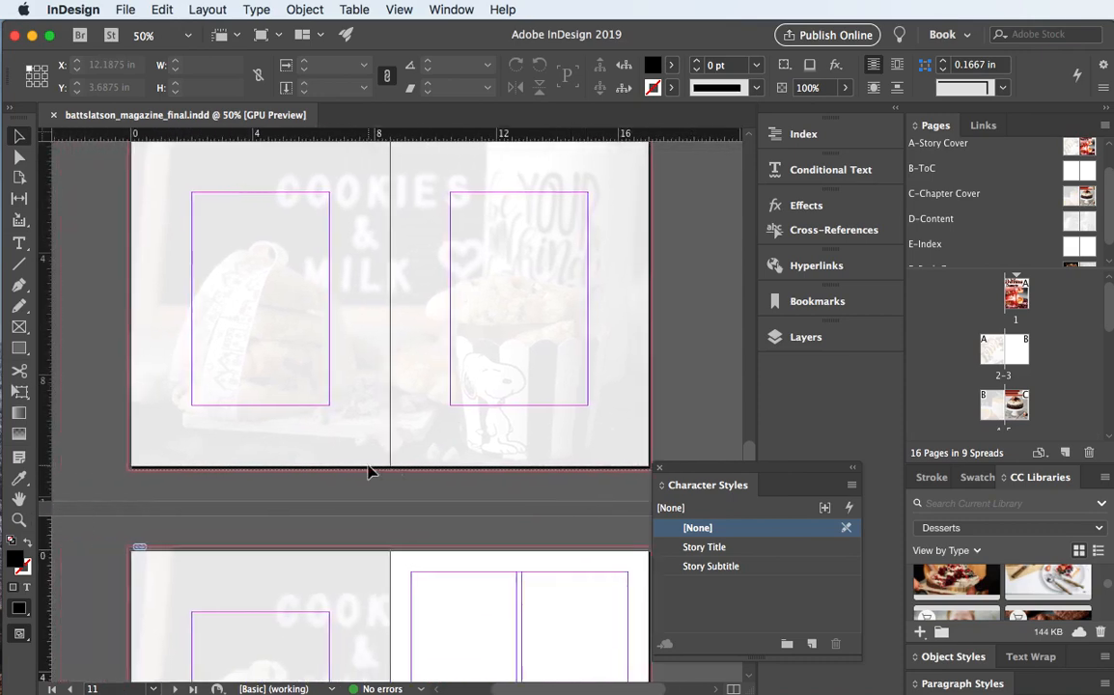
{"action": "scroll", "coordinate": [367, 471], "scroll_direction": "left", "scroll_amount": 3}
{"action": "scroll", "coordinate": [368, 470], "scroll_direction": "down", "scroll_amount": 8}
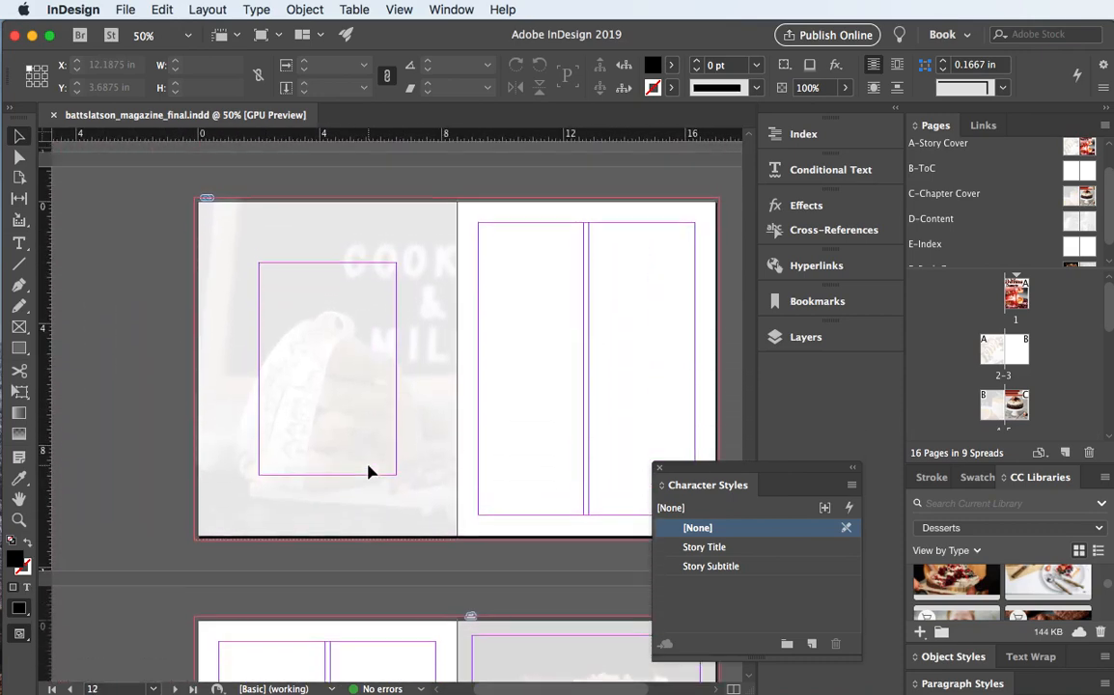
{"action": "scroll", "coordinate": [368, 470], "scroll_direction": "up", "scroll_amount": 4}
{"action": "scroll", "coordinate": [368, 470], "scroll_direction": "right", "scroll_amount": 2}
{"action": "scroll", "coordinate": [368, 471], "scroll_direction": "down", "scroll_amount": 4}
{"action": "scroll", "coordinate": [367, 470], "scroll_direction": "up", "scroll_amount": 5}
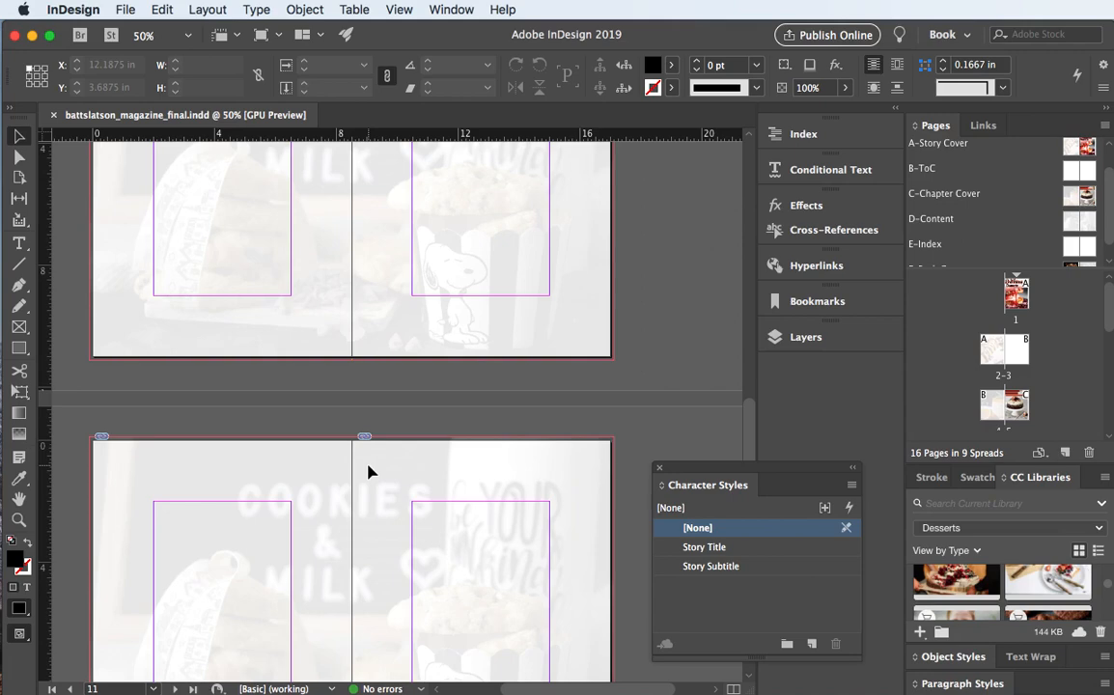
{"action": "scroll", "coordinate": [528, 452], "scroll_direction": "down", "scroll_amount": 10}
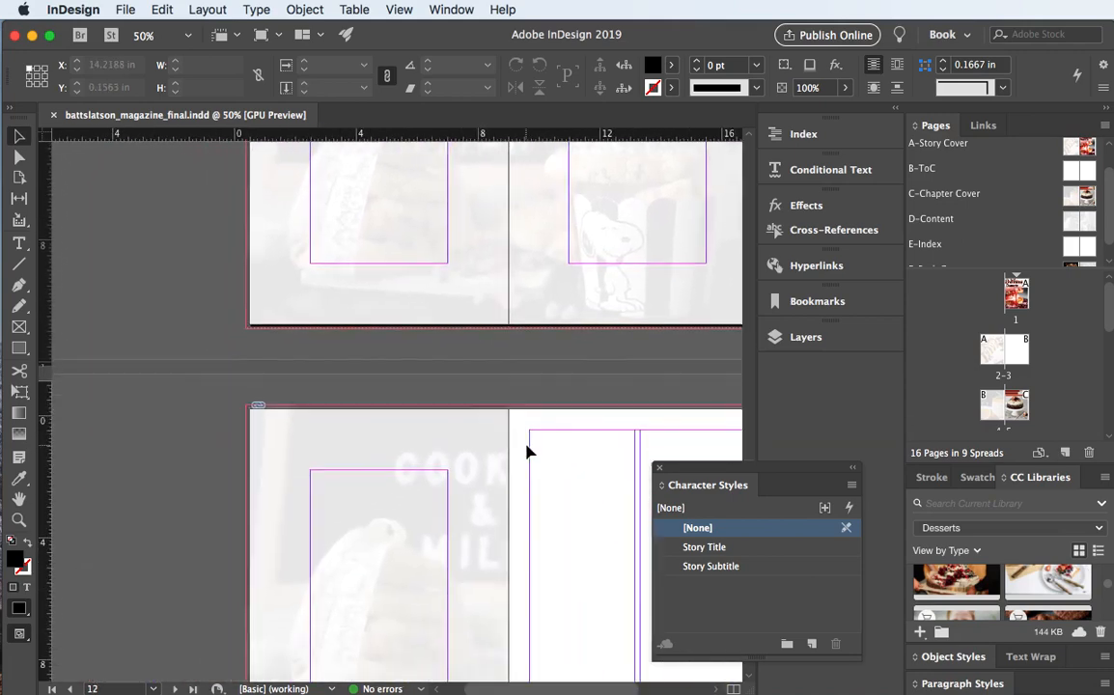
{"action": "scroll", "coordinate": [527, 452], "scroll_direction": "up", "scroll_amount": 5}
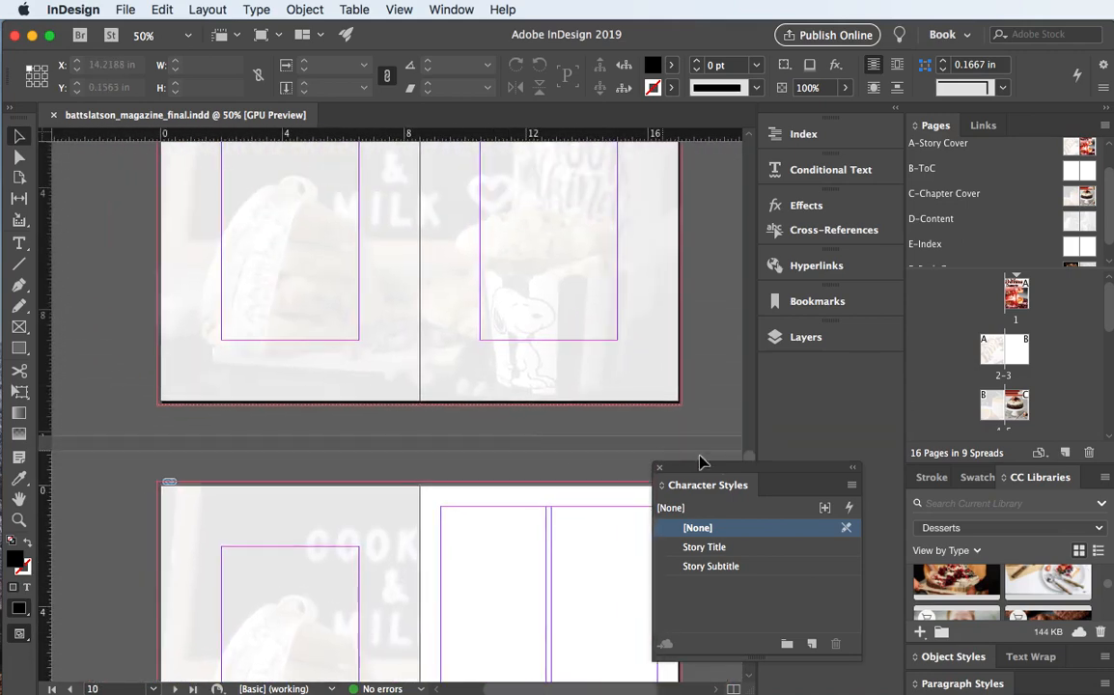
- Dock the floating Character Styles panel with the collapsed panels and go back to the cover on page 1
{"action": "left_click_drag", "start_coordinate": [691, 473], "coordinate": [807, 377]}
{"action": "scroll", "coordinate": [387, 422], "scroll_direction": "up", "scroll_amount": 15}
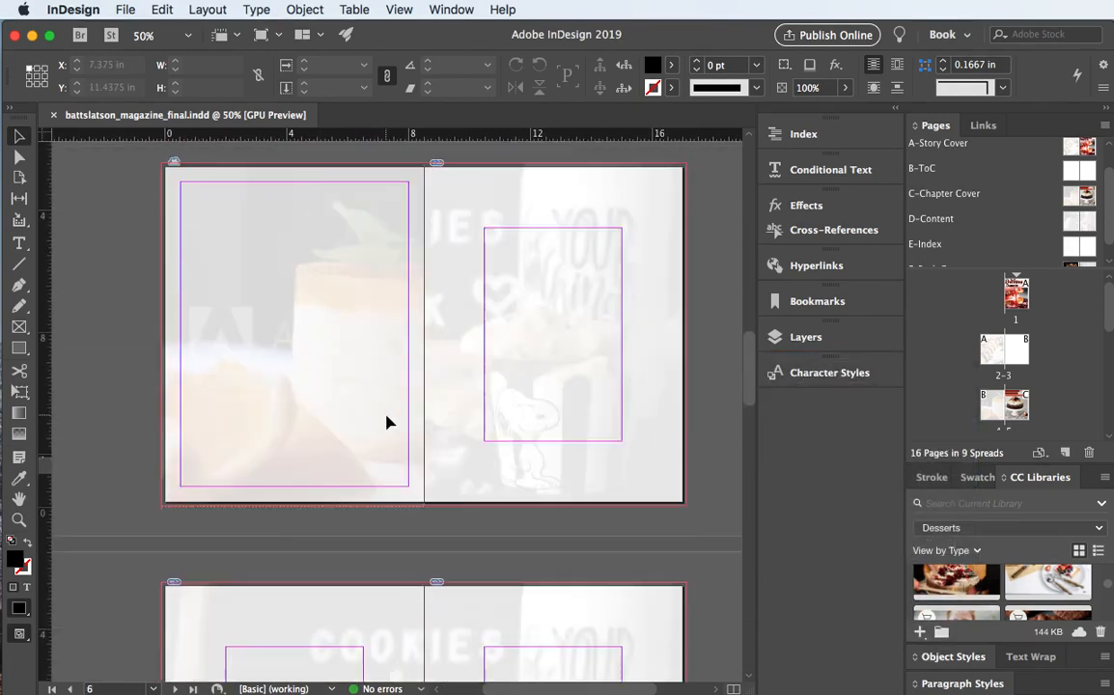
{"action": "scroll", "coordinate": [386, 422], "scroll_direction": "up", "scroll_amount": 10}
{"action": "scroll", "coordinate": [385, 423], "scroll_direction": "right", "scroll_amount": 3}
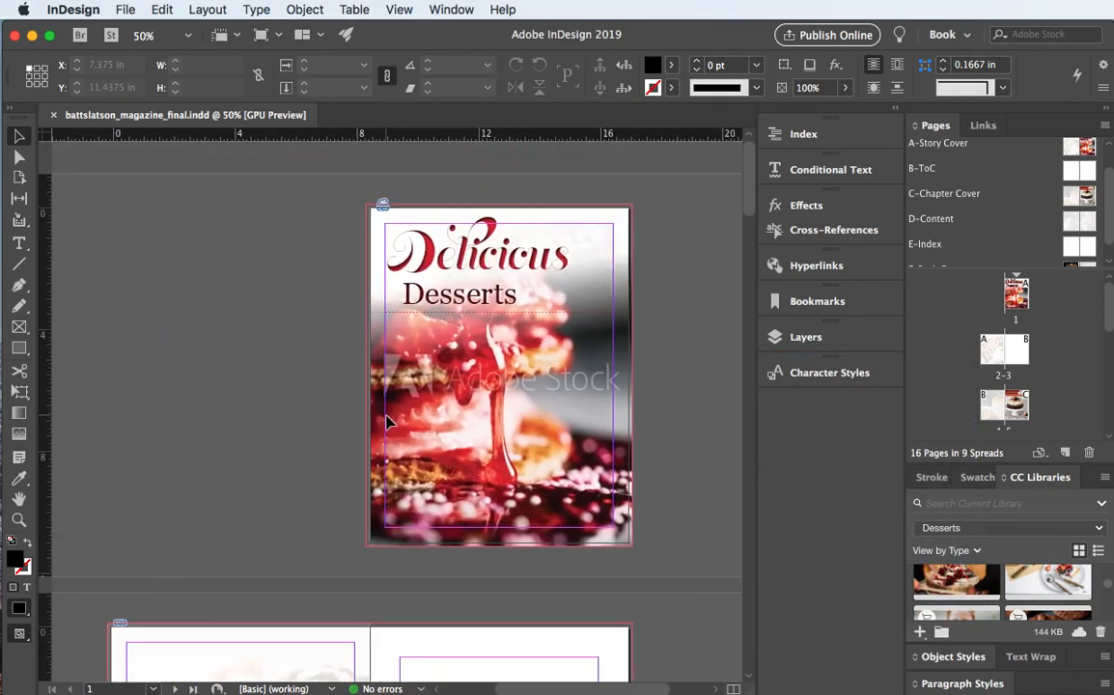
{"action": "left_click", "coordinate": [404, 262]}
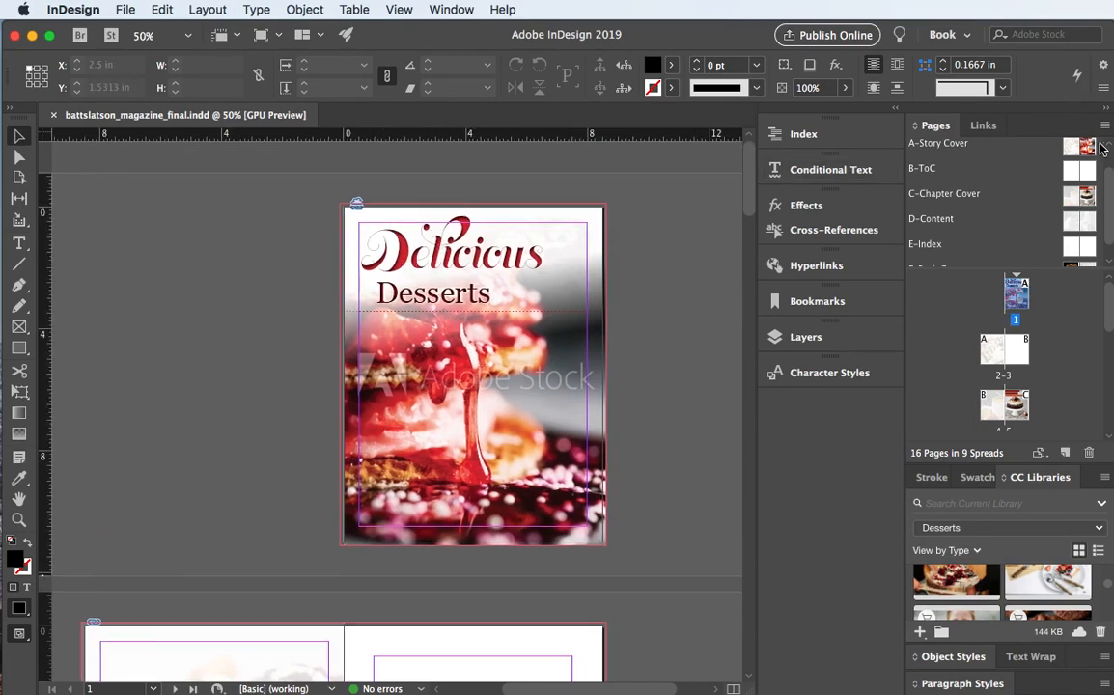
- Open the A-Story Cover master for editing and select the initial D of the "Delicious" title text
{"action": "double_click", "coordinate": [1086, 147]}
{"action": "left_click", "coordinate": [404, 302]}
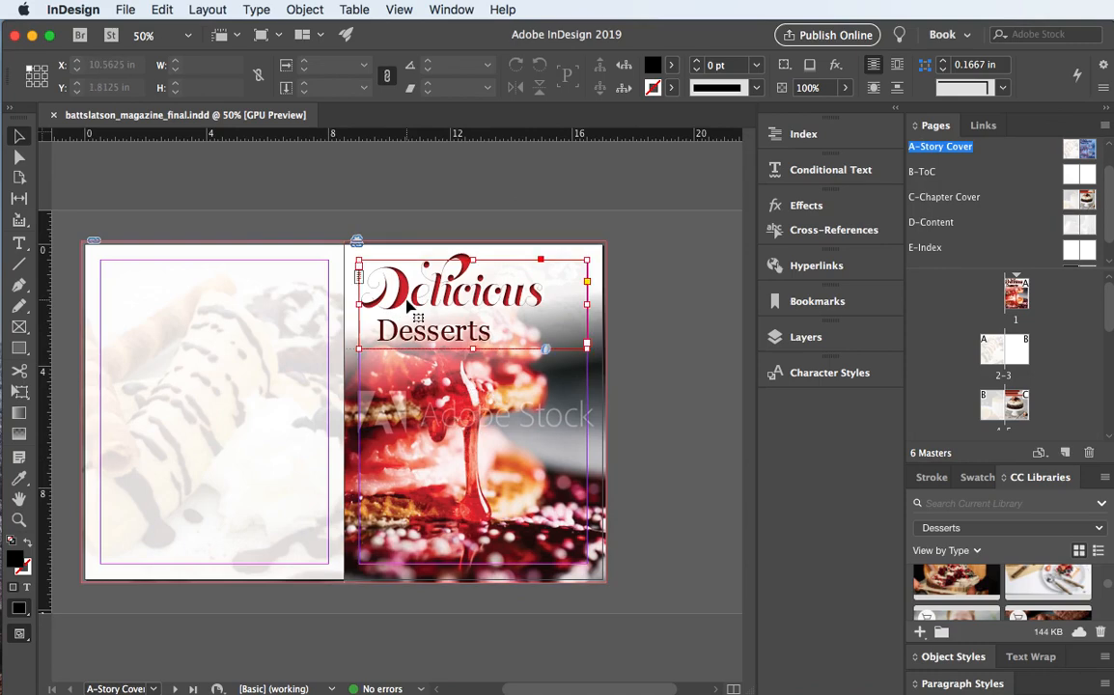
{"action": "double_click", "coordinate": [404, 301]}
{"action": "key", "text": "super+a"}
{"action": "left_click", "coordinate": [410, 294]}
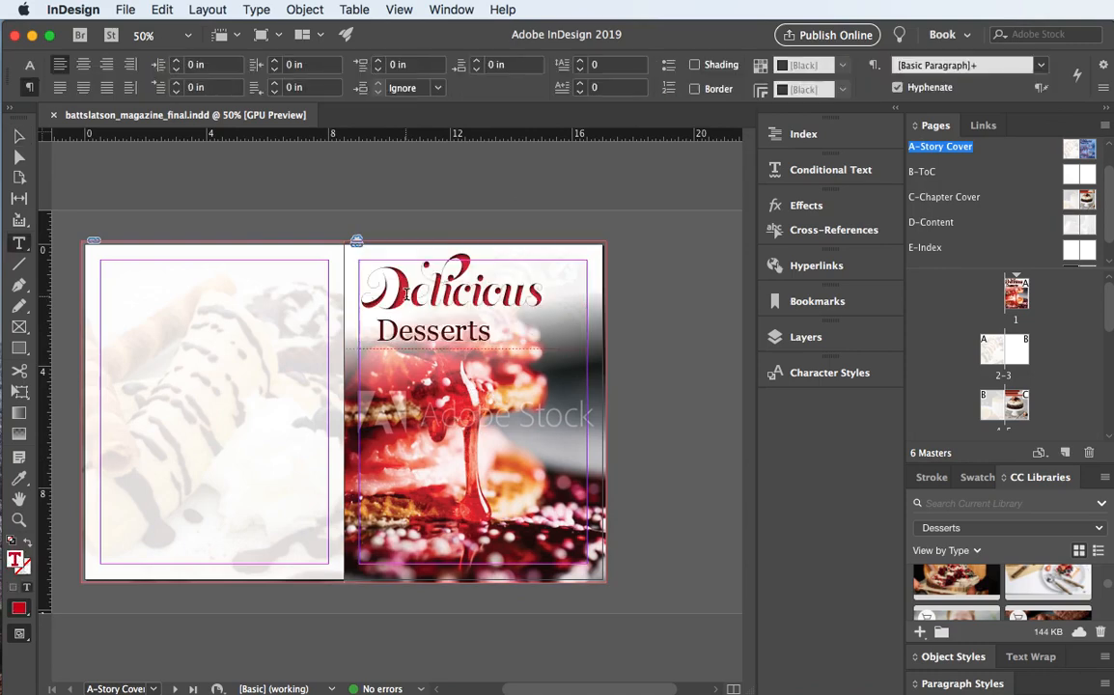
{"action": "key", "text": "shift+Left"}
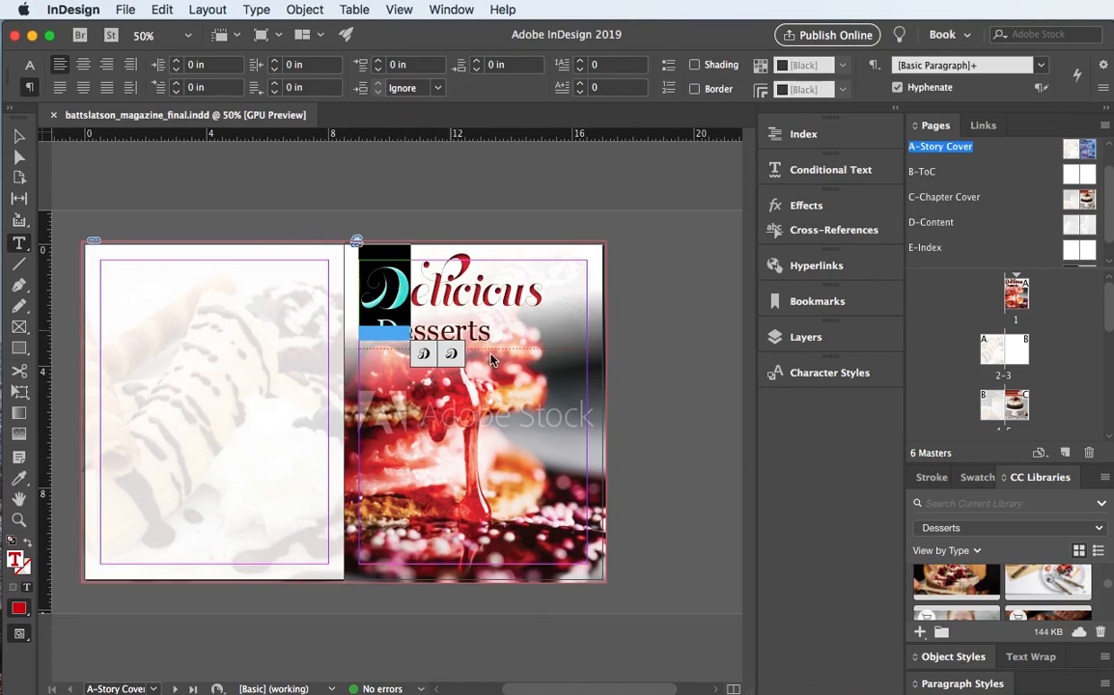
- Undock the Object Styles panel so it floats beside the cover page, and lengthen it
{"action": "left_click_drag", "start_coordinate": [976, 666], "coordinate": [676, 314]}
{"action": "left_click_drag", "start_coordinate": [752, 476], "coordinate": [772, 611]}
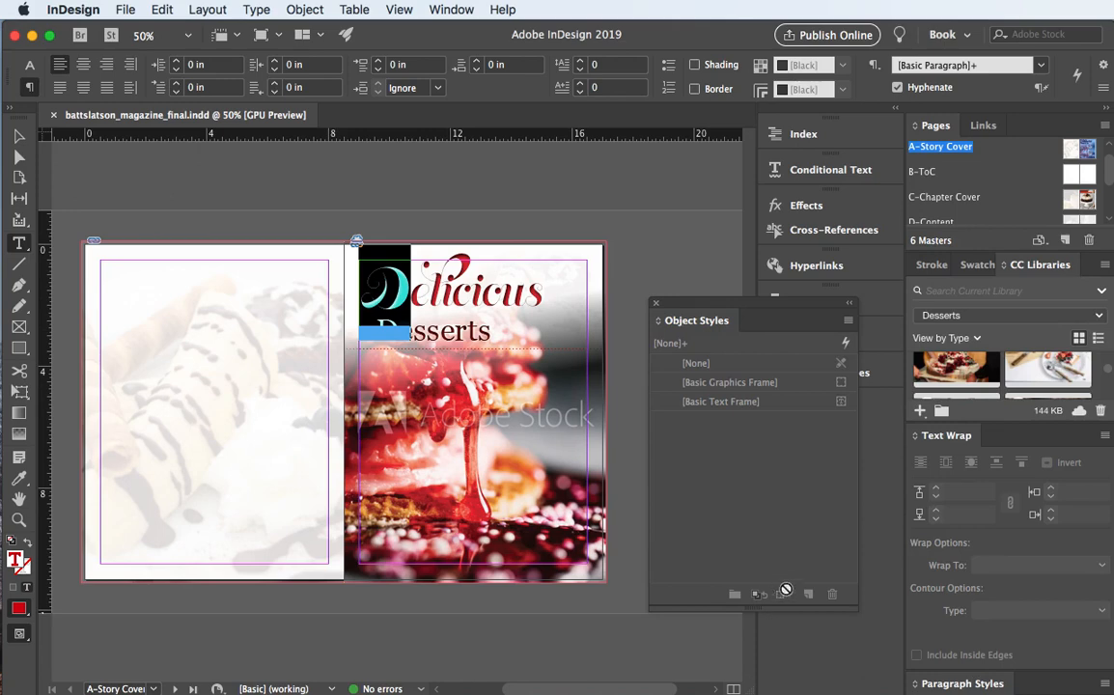
{"action": "mouse_move", "coordinate": [390, 289]}
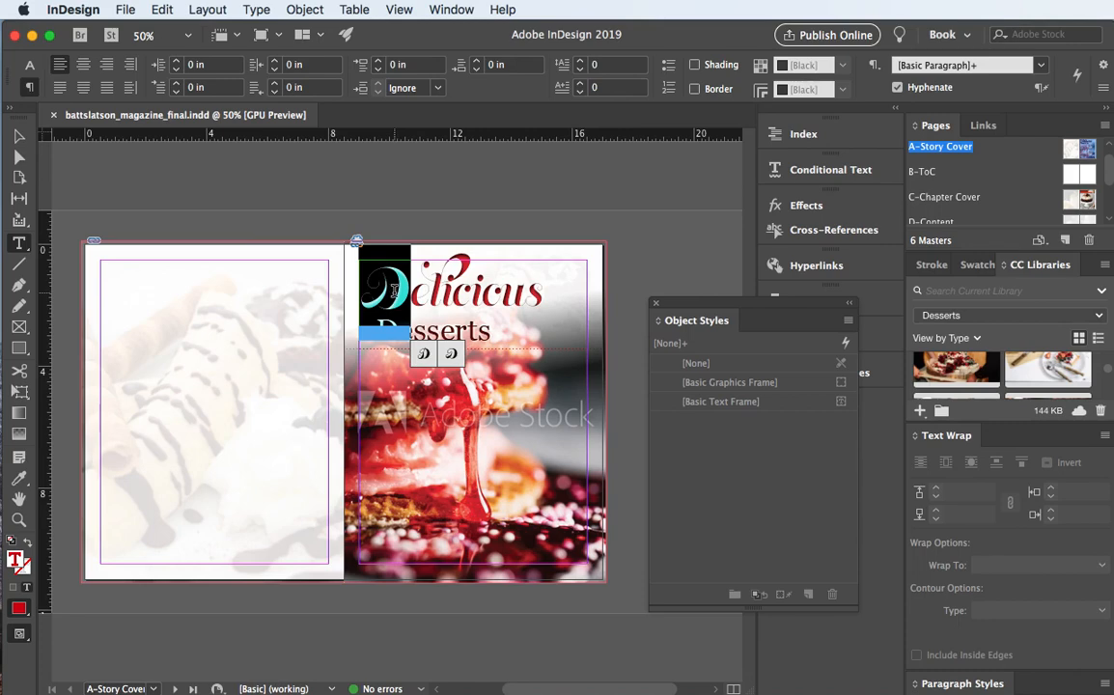
- Create a new object style from the "Delicious Desserts" text frame and name it Story Title
{"action": "left_click", "coordinate": [17, 133]}
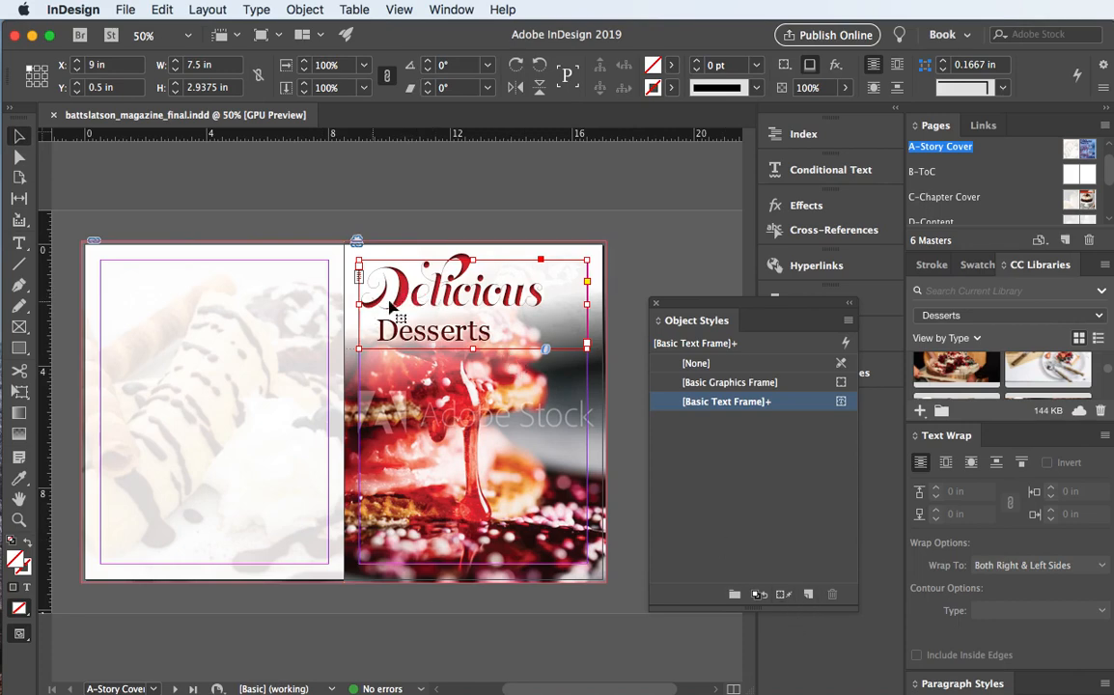
{"action": "left_click", "coordinate": [809, 595]}
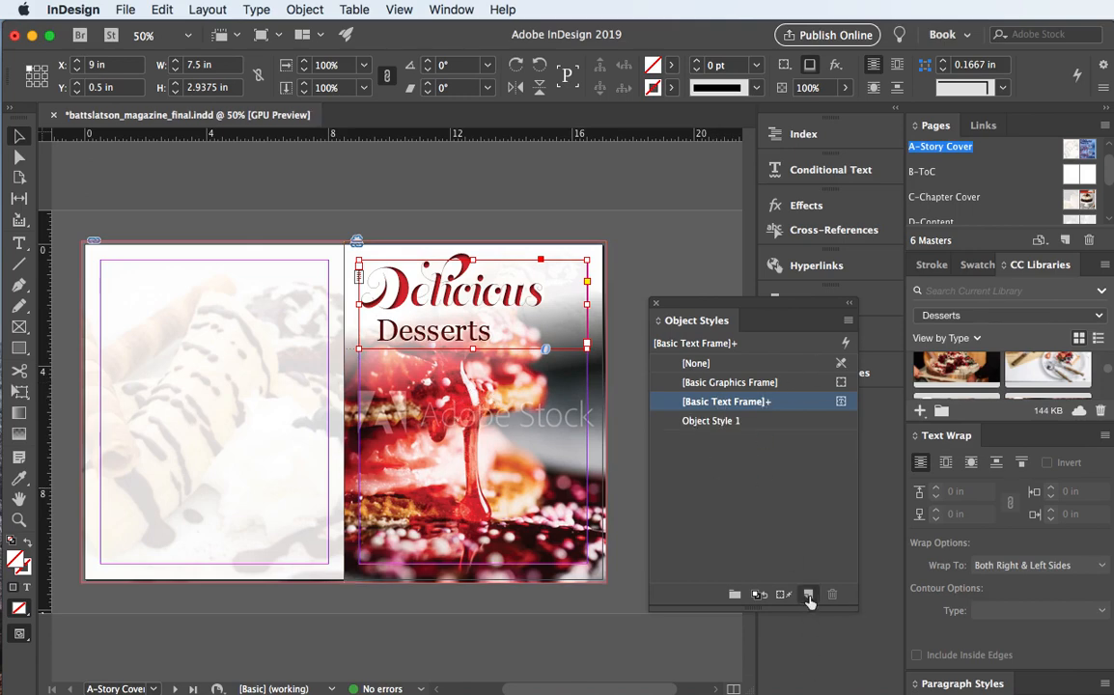
{"action": "left_click", "coordinate": [719, 422]}
{"action": "double_click", "coordinate": [719, 425]}
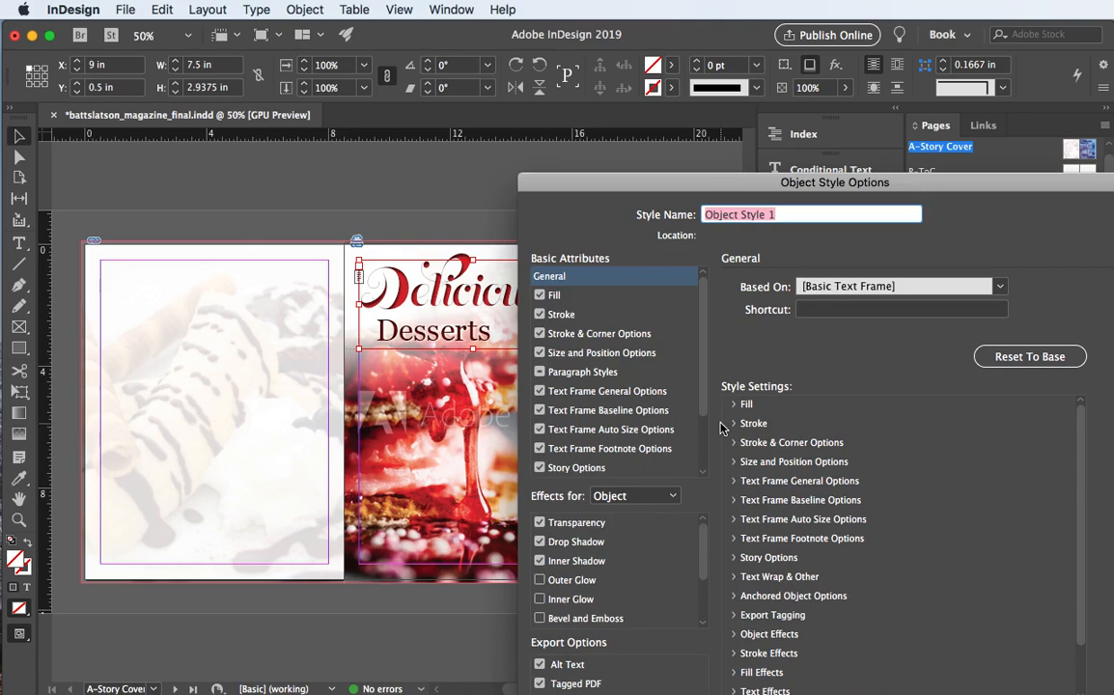
{"action": "type", "text": "Sti"}
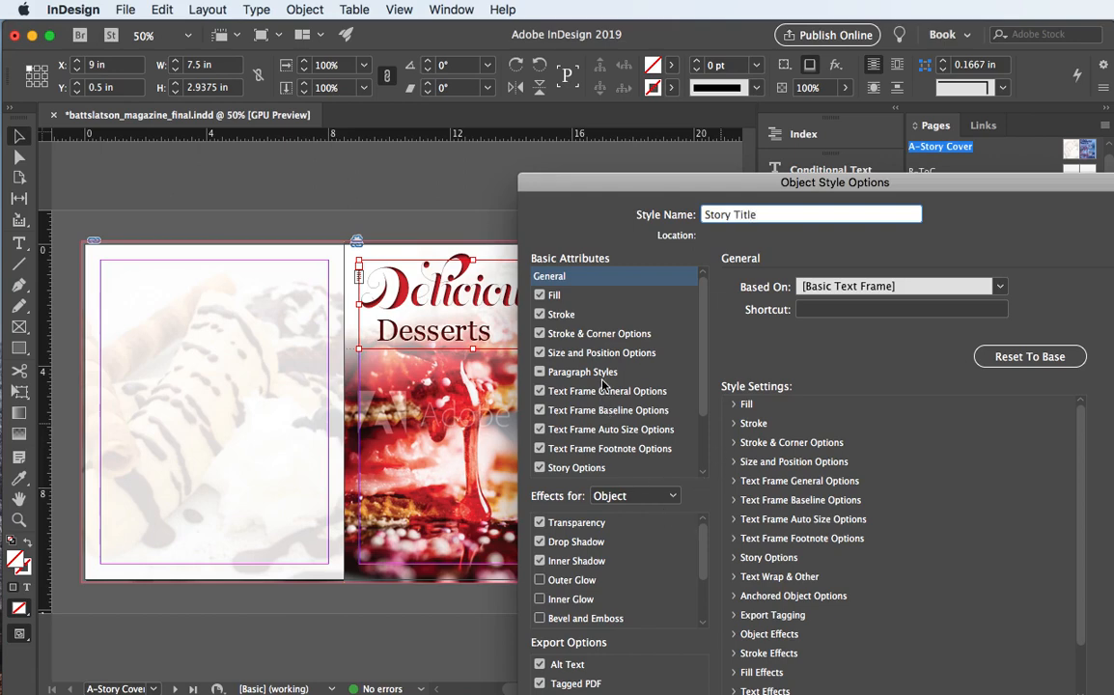
- Check the Drop Shadow, Inner Shadow and Transparency settings captured in the Story Title object style and save the style
{"action": "scroll", "coordinate": [608, 386], "scroll_direction": "down", "scroll_amount": 3}
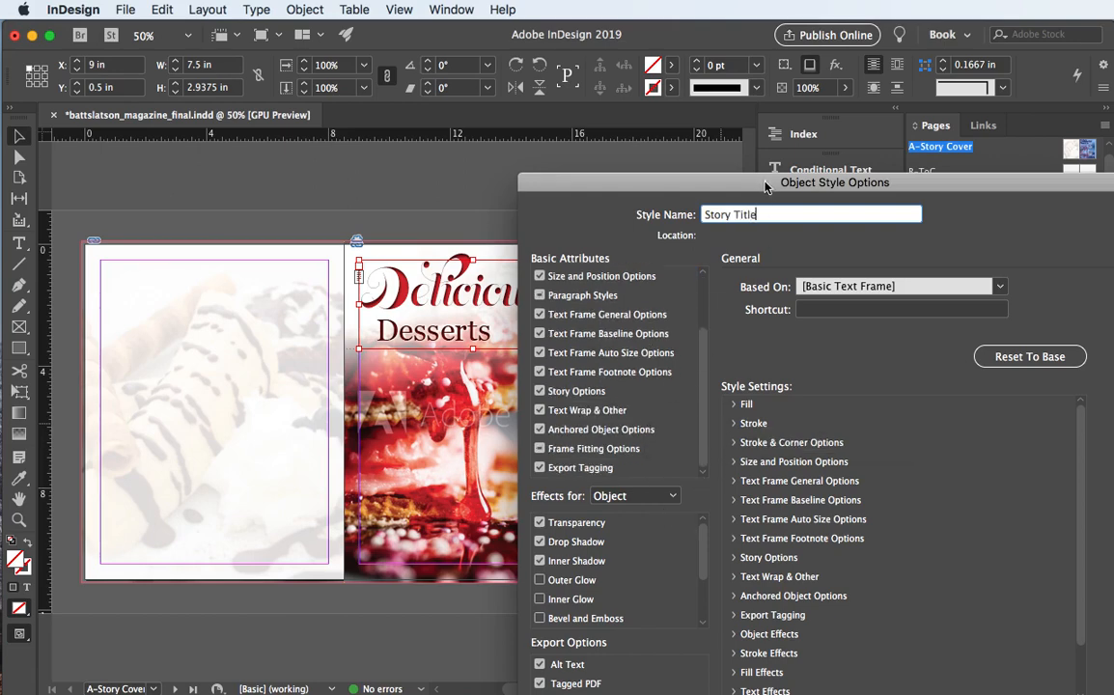
{"action": "left_click_drag", "start_coordinate": [766, 184], "coordinate": [604, 80]}
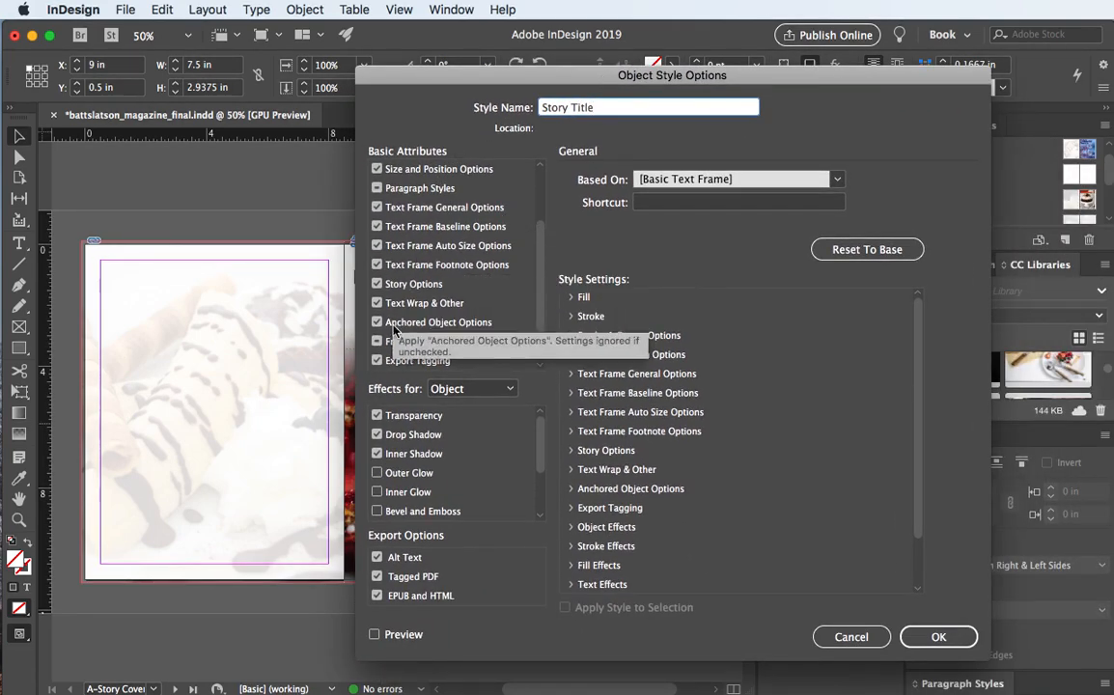
{"action": "left_click", "coordinate": [413, 434]}
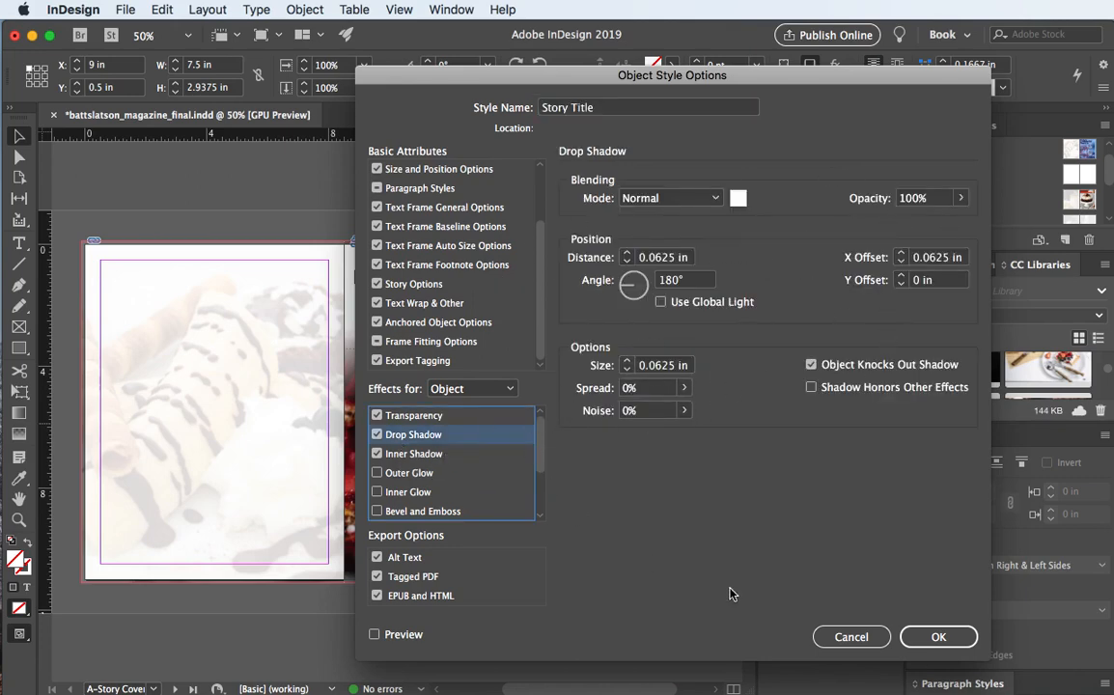
{"action": "left_click", "coordinate": [407, 460]}
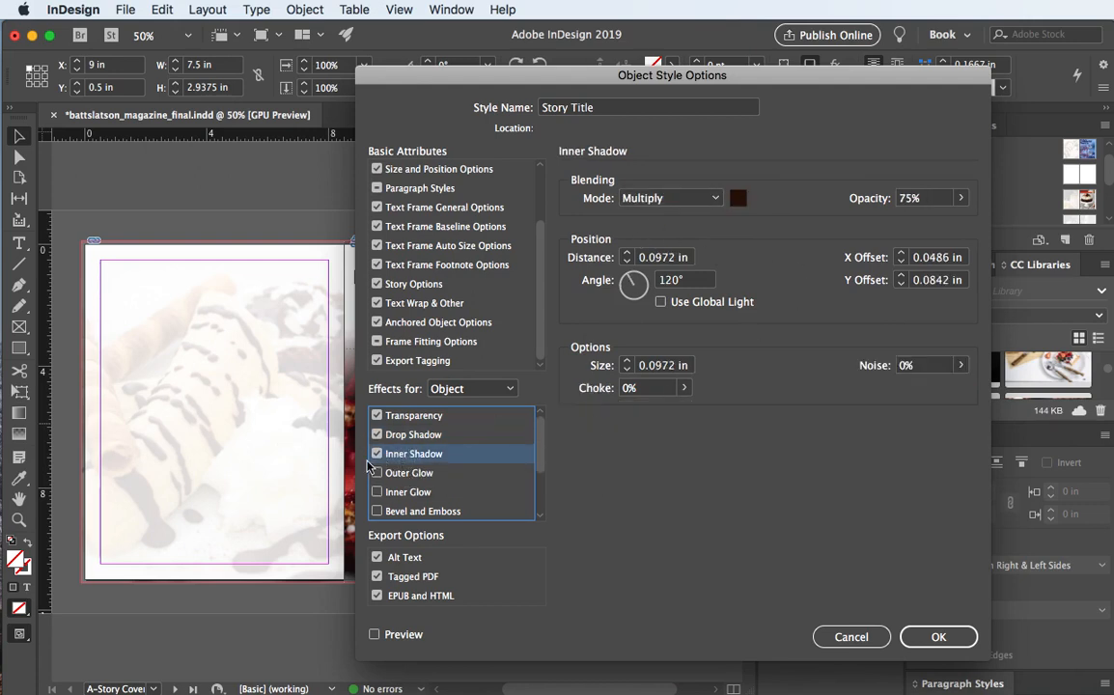
{"action": "left_click", "coordinate": [395, 422]}
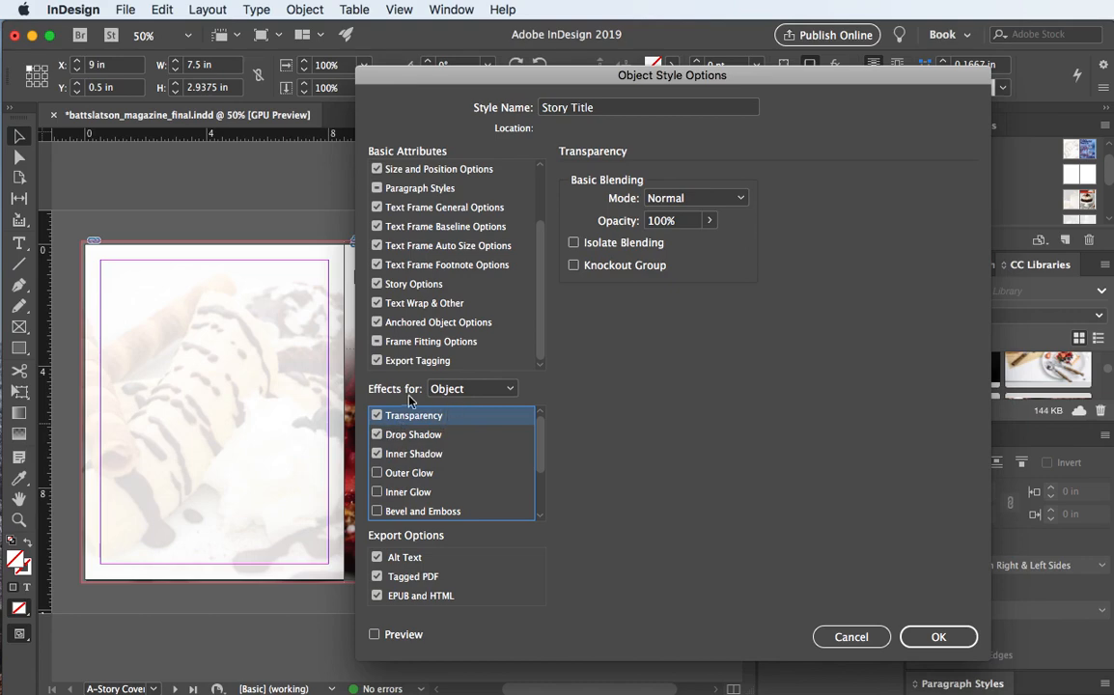
{"action": "left_click", "coordinate": [917, 639]}
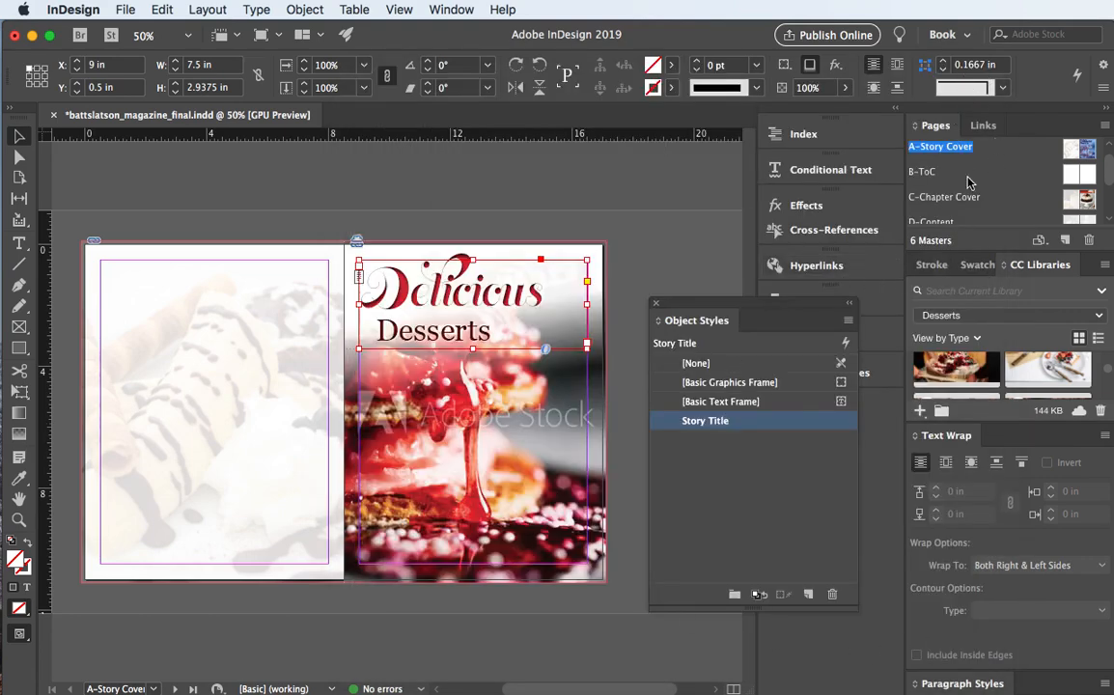
- Apply the Story Title object style to the "Delicious Desserts" address text frame on the F-Back Cover master
{"action": "scroll", "coordinate": [970, 182], "scroll_direction": "down", "scroll_amount": 2}
{"action": "double_click", "coordinate": [970, 209]}
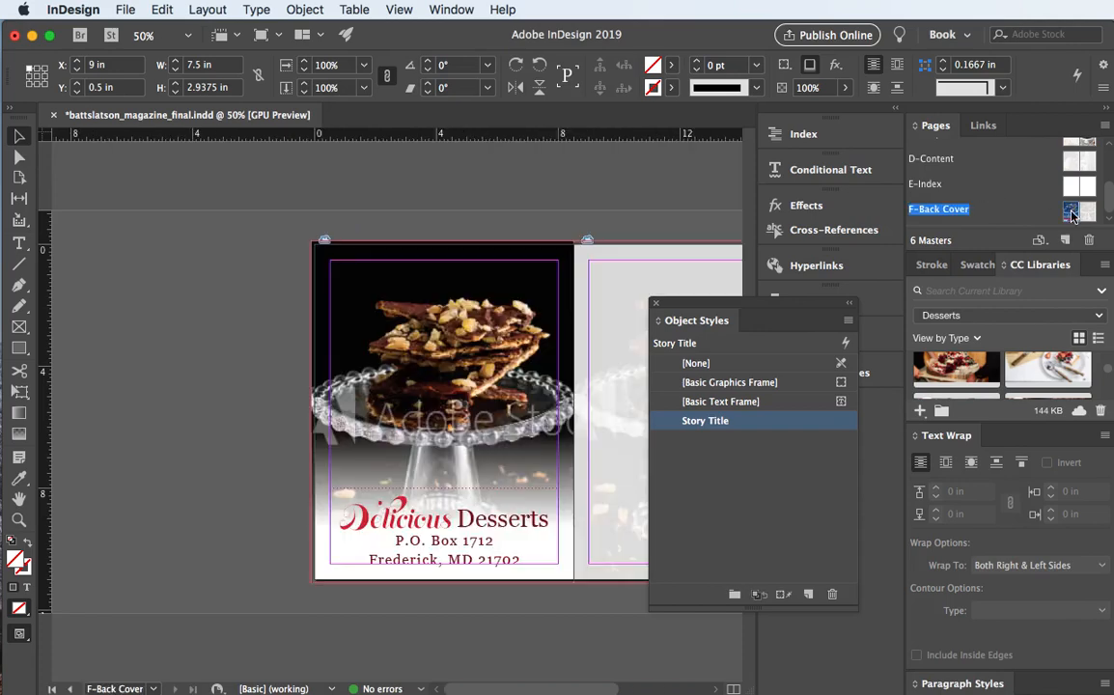
{"action": "double_click", "coordinate": [387, 516]}
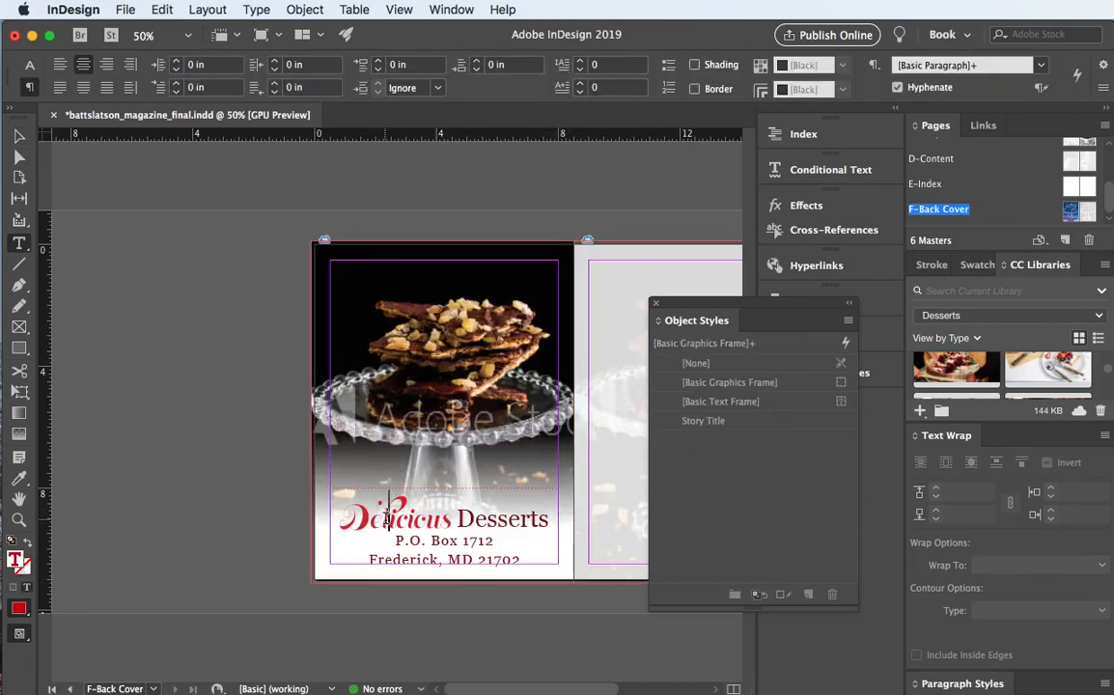
{"action": "left_click", "coordinate": [22, 135]}
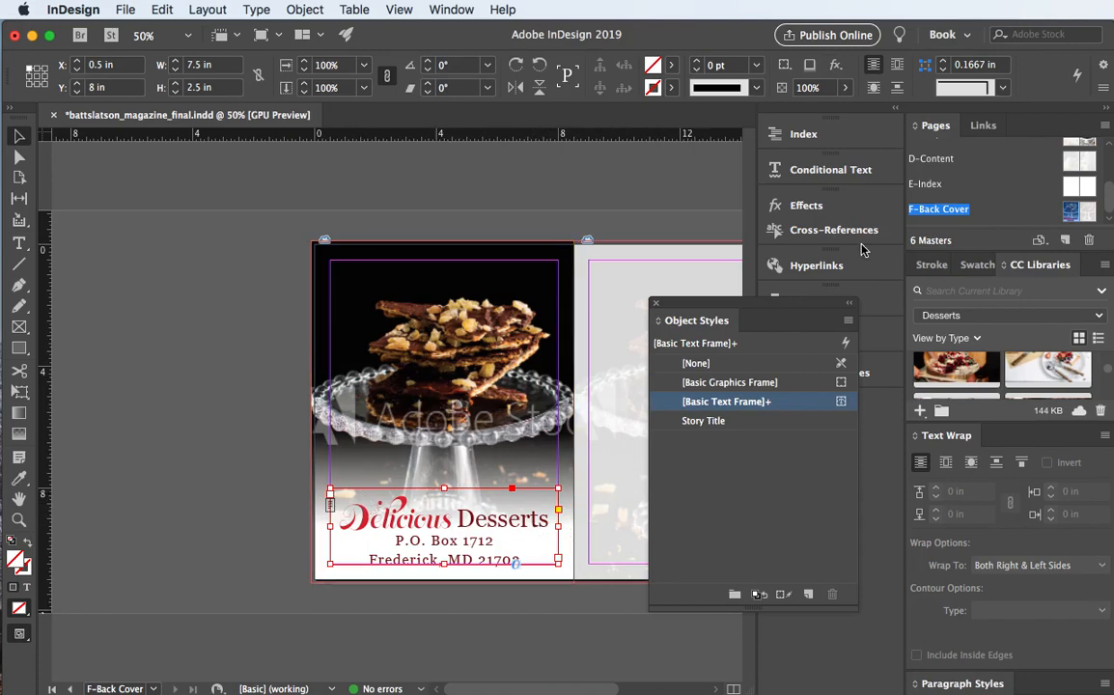
{"action": "left_click", "coordinate": [709, 421]}
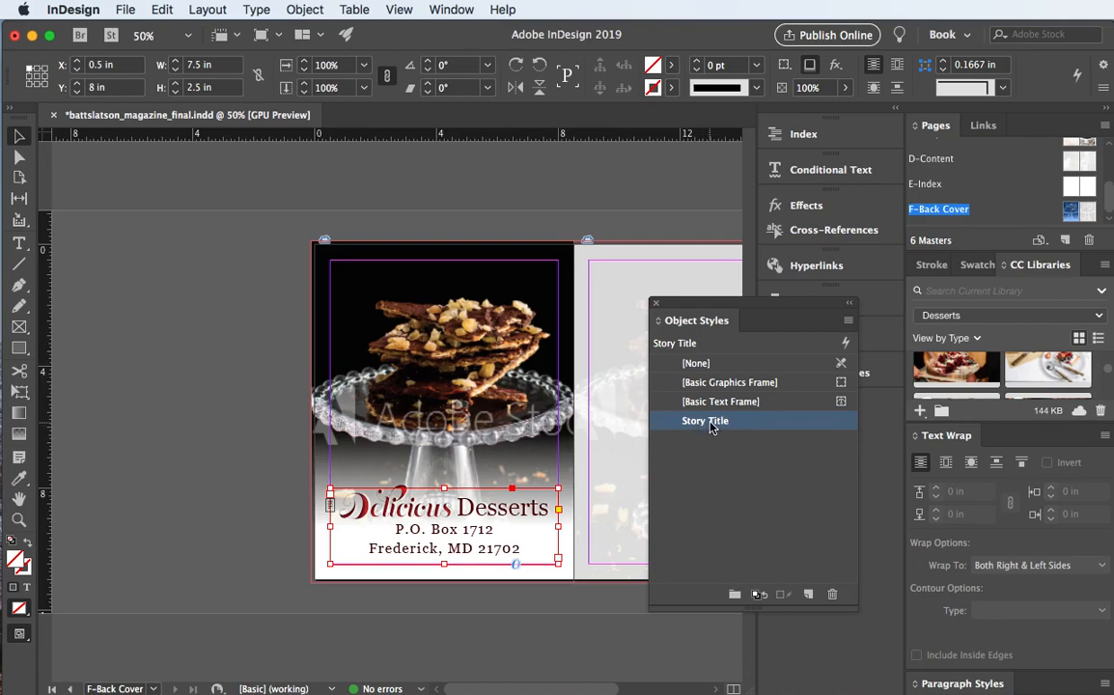
- Inspect the styled back-cover title up close, and shorten its text frame from the upper edge to 2.25 in high
{"action": "left_click", "coordinate": [19, 519]}
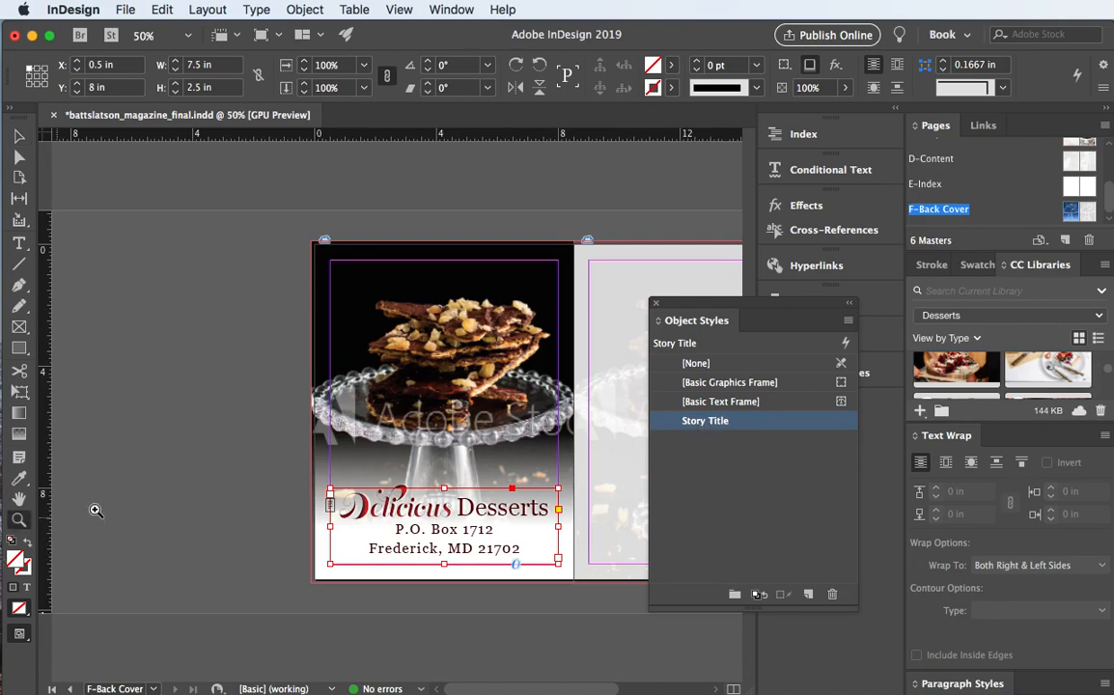
{"action": "left_click_drag", "start_coordinate": [308, 459], "coordinate": [485, 542]}
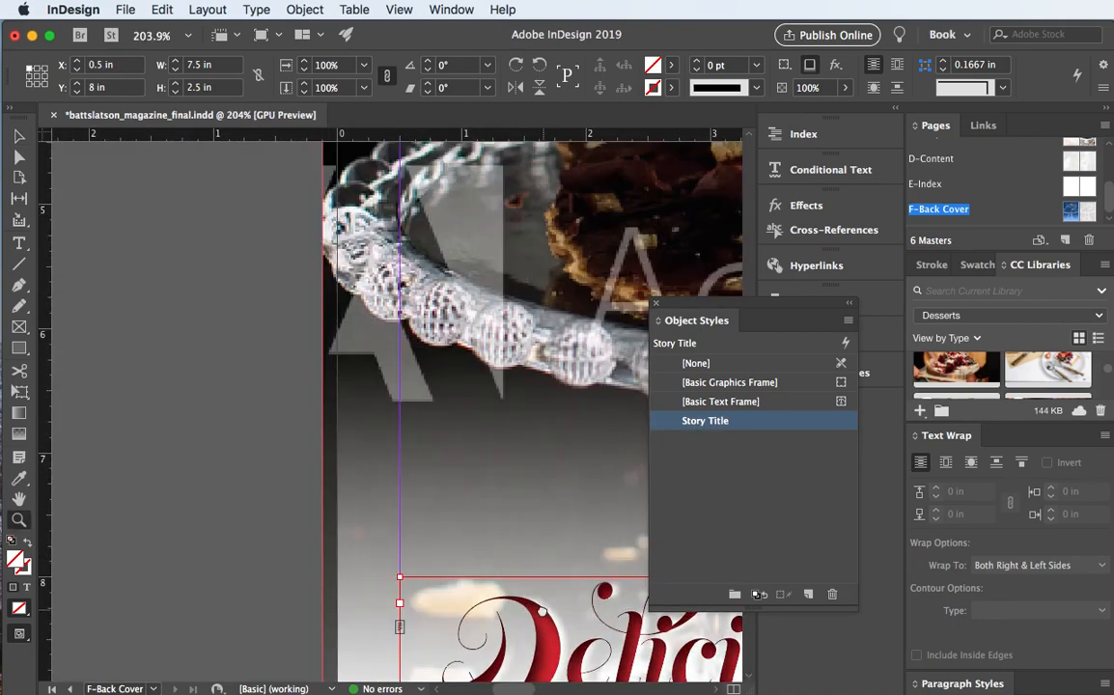
{"action": "left_click_drag", "start_coordinate": [542, 611], "coordinate": [182, 316]}
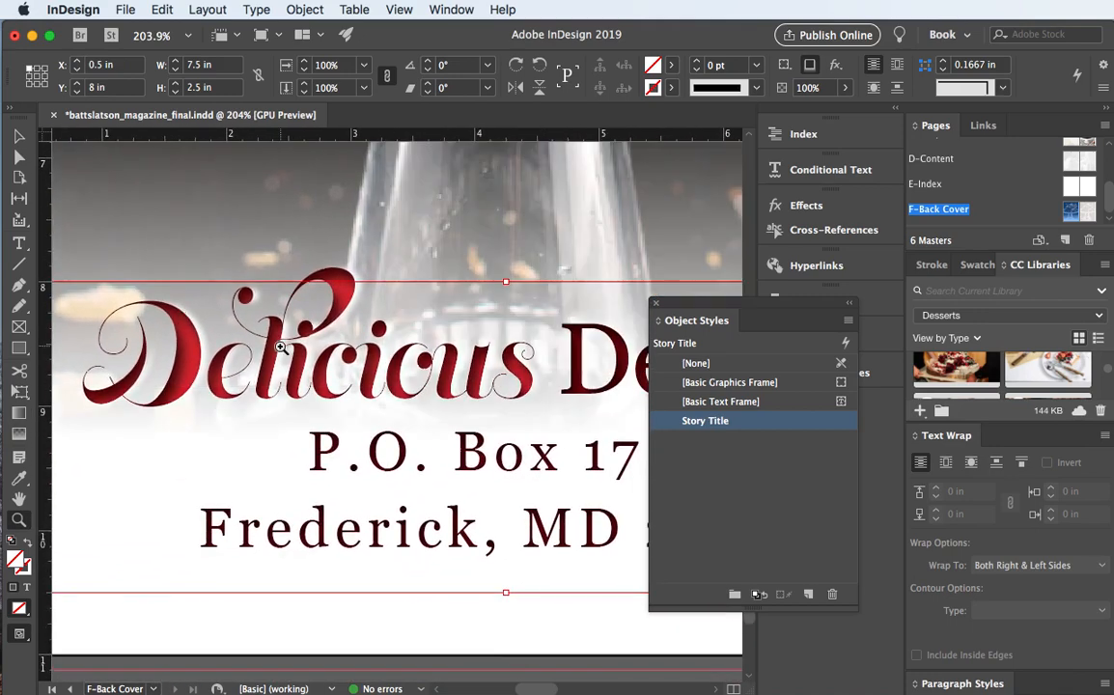
{"action": "key", "text": "super+0"}
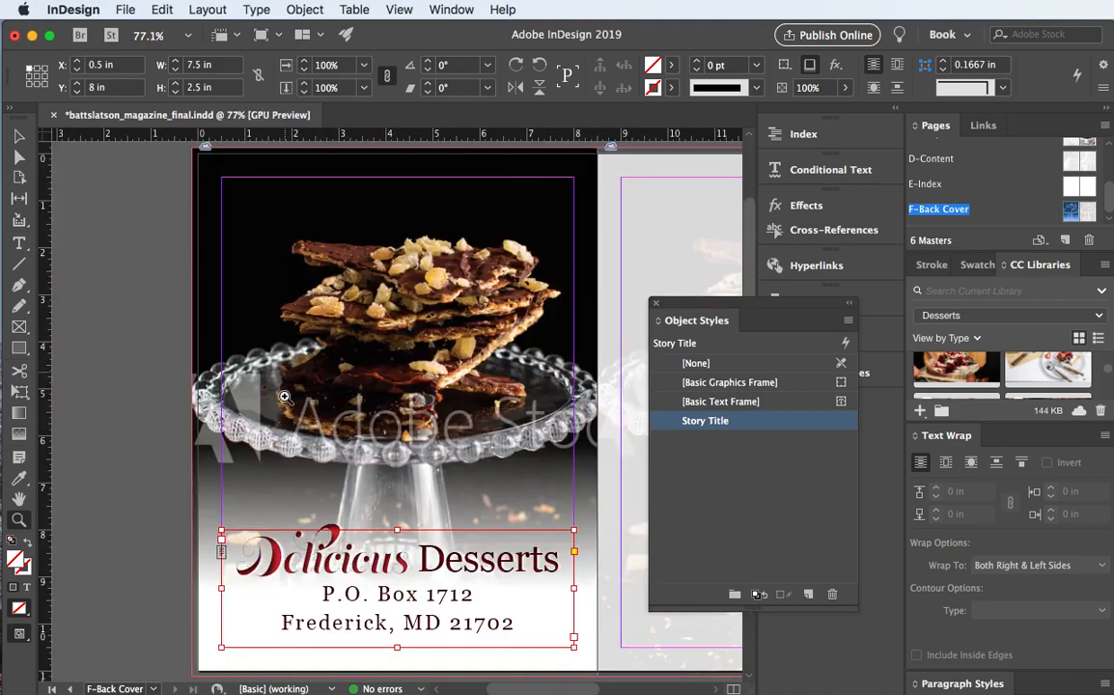
{"action": "left_click", "coordinate": [18, 140]}
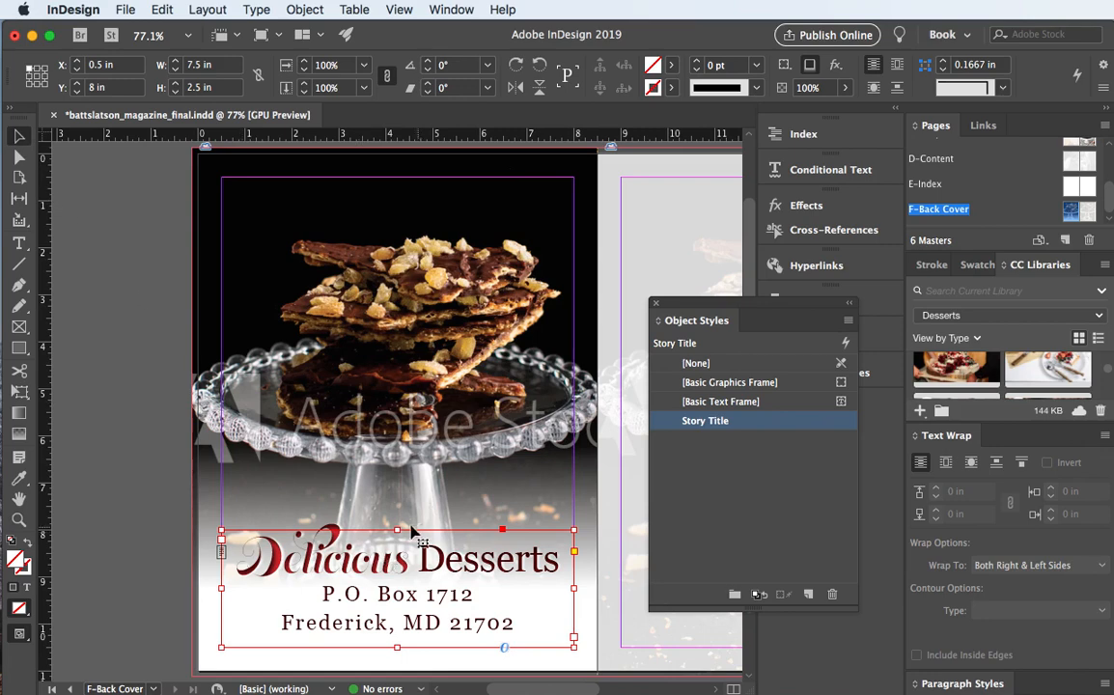
{"action": "left_click_drag", "start_coordinate": [397, 530], "coordinate": [401, 542]}
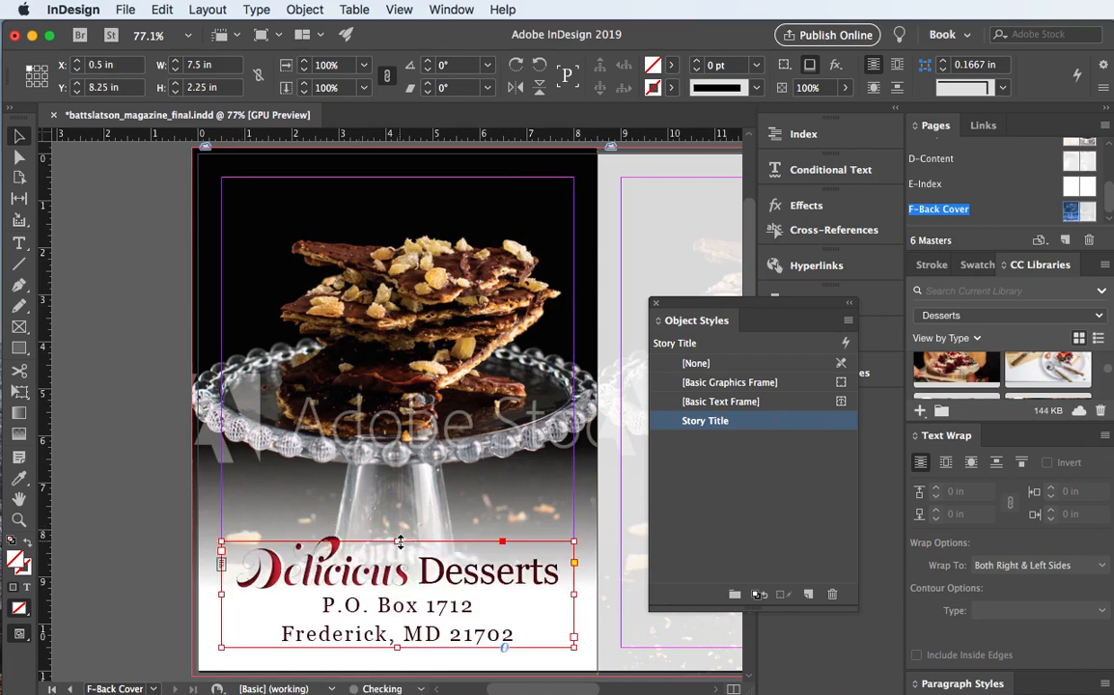
{"action": "left_click", "coordinate": [67, 522]}
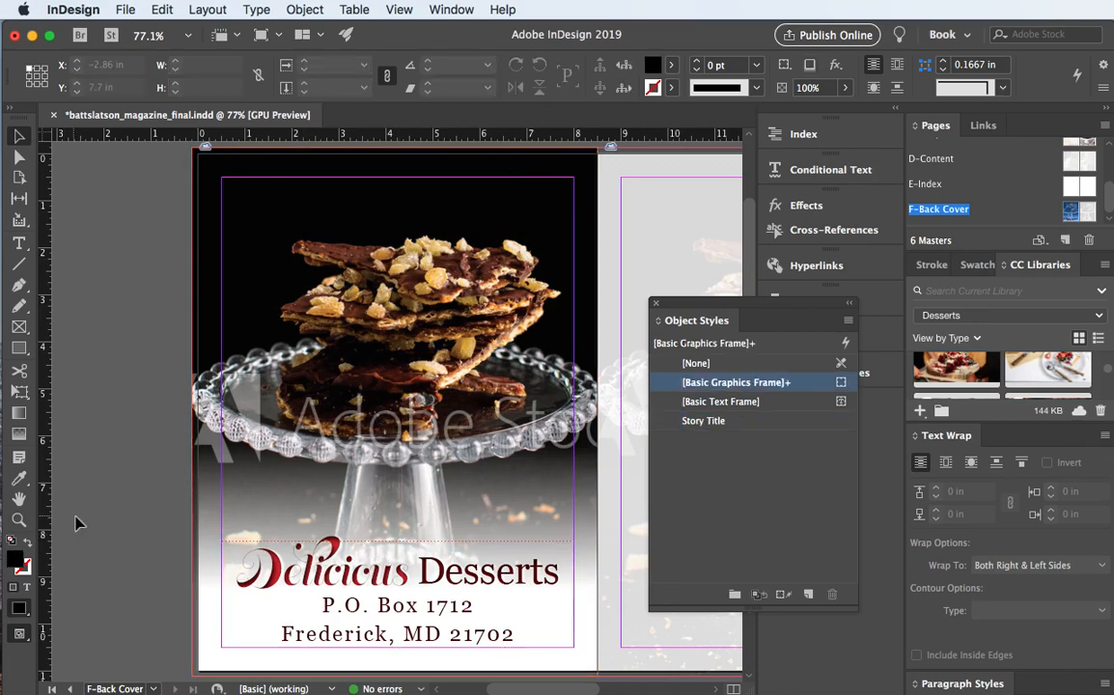
- Save the document and dock the floating Object Styles panel together with Paragraph Styles
{"action": "key", "text": "super+s"}
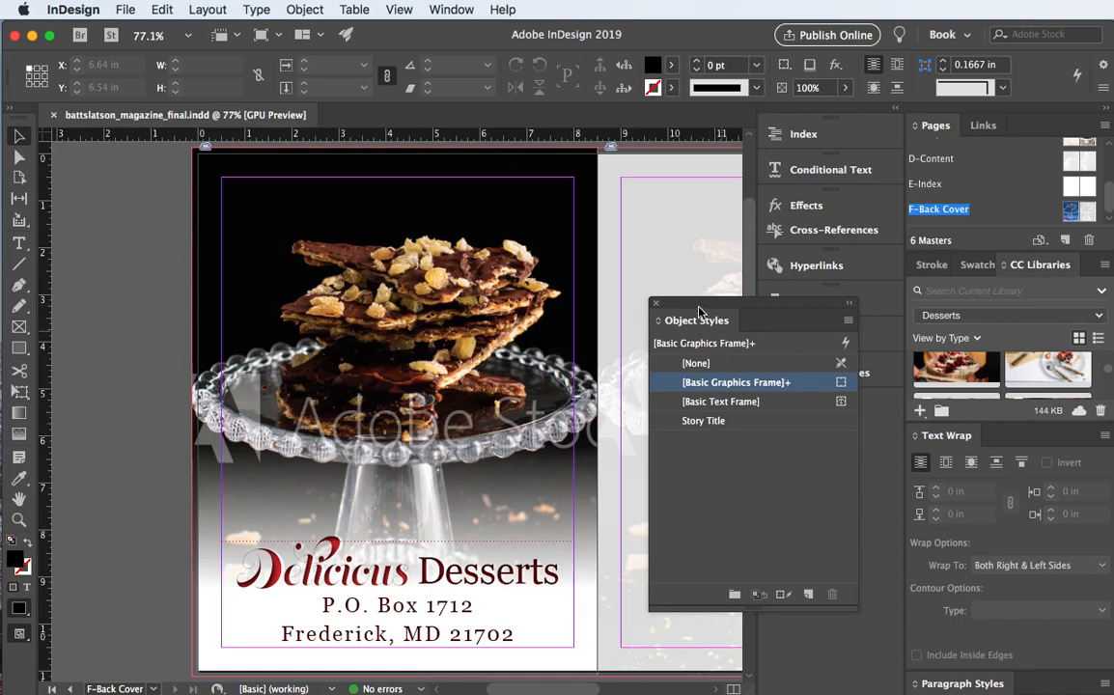
{"action": "left_click_drag", "start_coordinate": [697, 322], "coordinate": [1021, 679]}
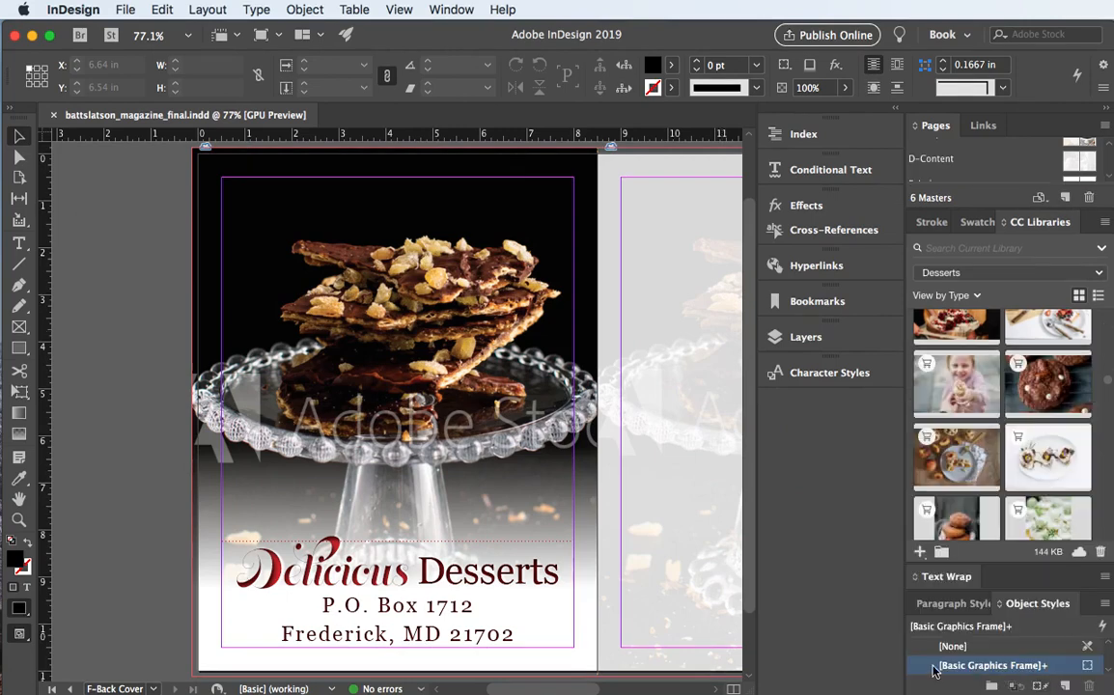
- Look over both pages of the F-Back Cover master spread
{"action": "left_click", "coordinate": [669, 412]}
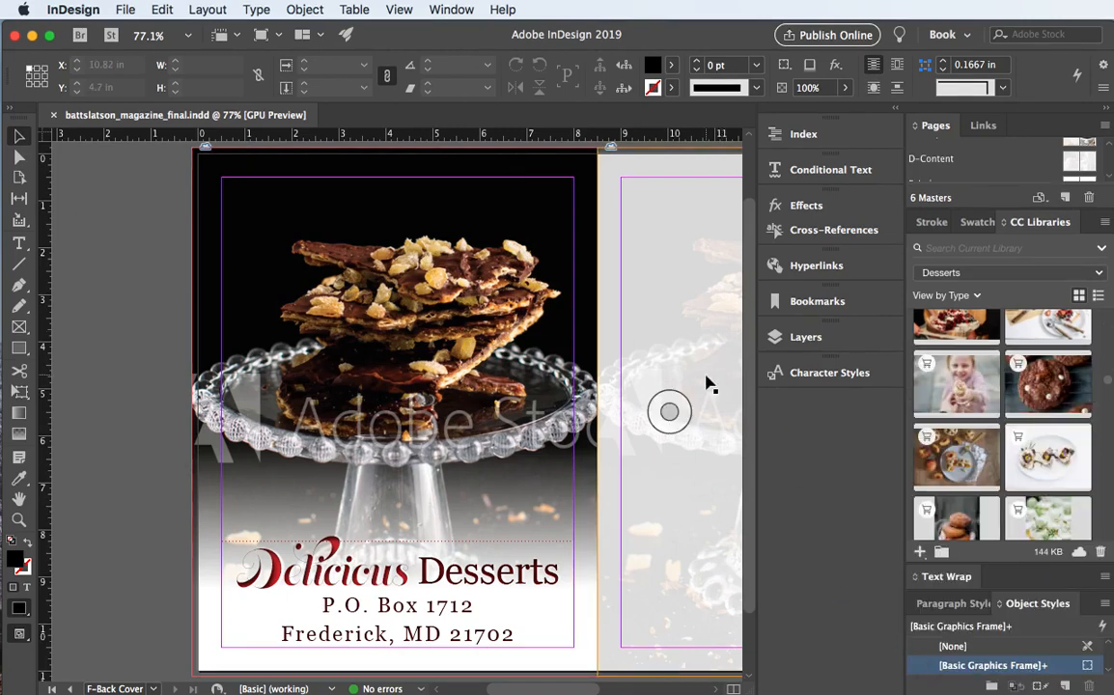
{"action": "scroll", "coordinate": [706, 383], "scroll_direction": "right", "scroll_amount": 10}
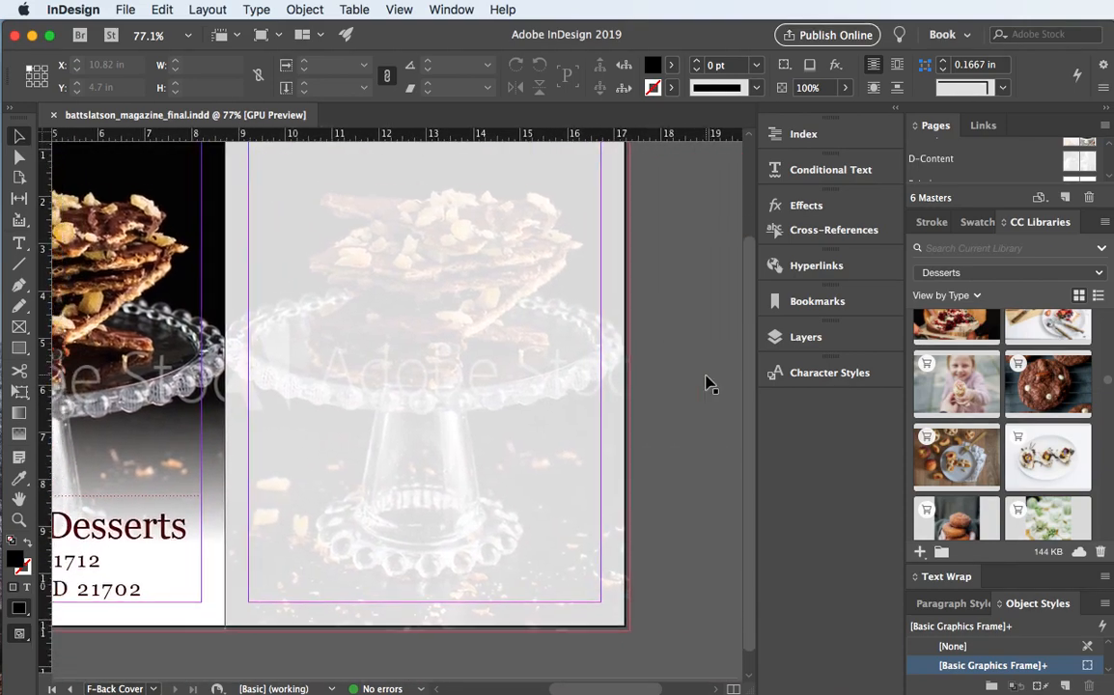
{"action": "scroll", "coordinate": [706, 384], "scroll_direction": "left", "scroll_amount": 5}
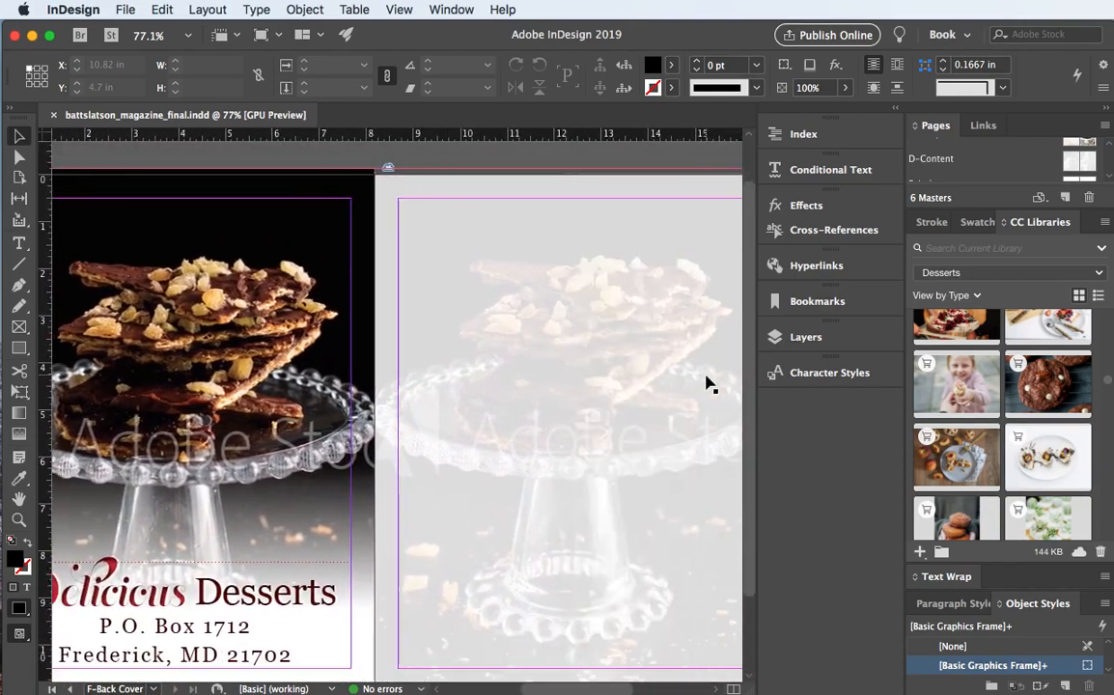
{"action": "scroll", "coordinate": [706, 384], "scroll_direction": "right", "scroll_amount": 3}
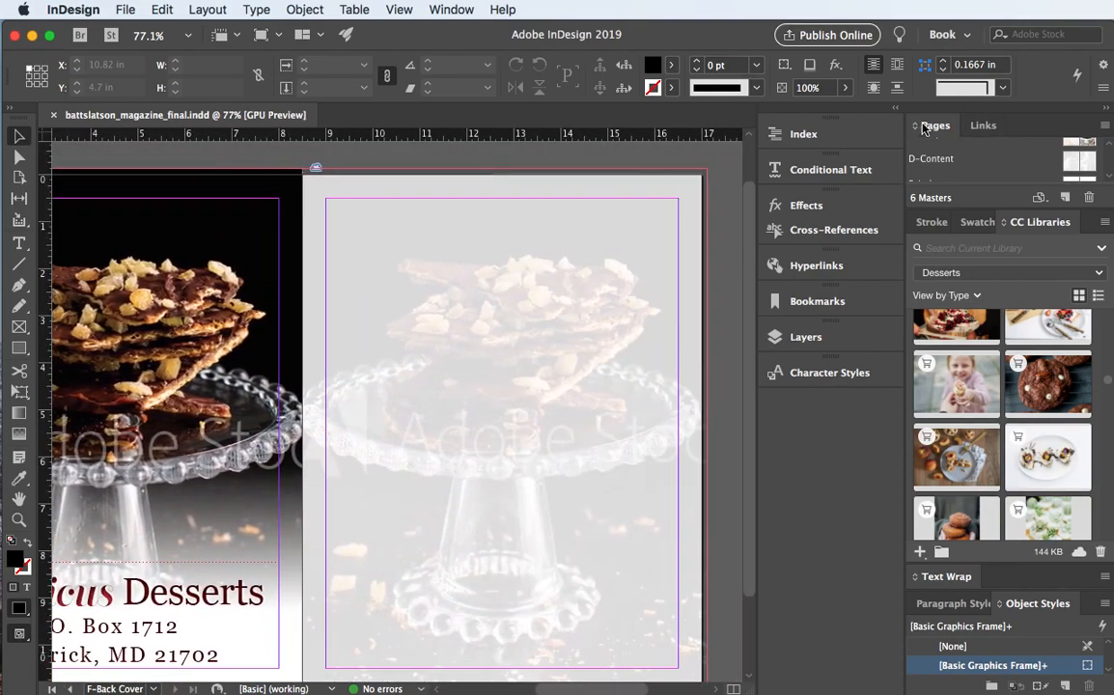
{"action": "scroll", "coordinate": [558, 351], "scroll_direction": "up", "scroll_amount": 2}
{"action": "scroll", "coordinate": [558, 351], "scroll_direction": "left", "scroll_amount": 2}
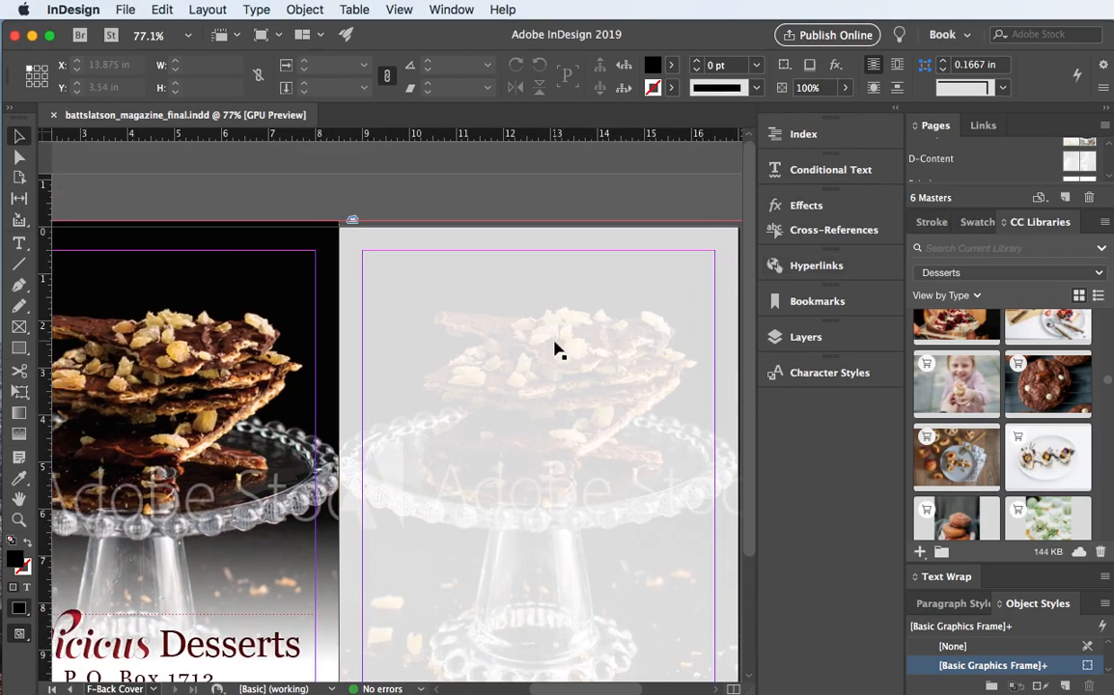
{"action": "scroll", "coordinate": [556, 351], "scroll_direction": "right", "scroll_amount": 8}
{"action": "scroll", "coordinate": [556, 350], "scroll_direction": "left", "scroll_amount": 15}
{"action": "scroll", "coordinate": [556, 350], "scroll_direction": "down", "scroll_amount": 3}
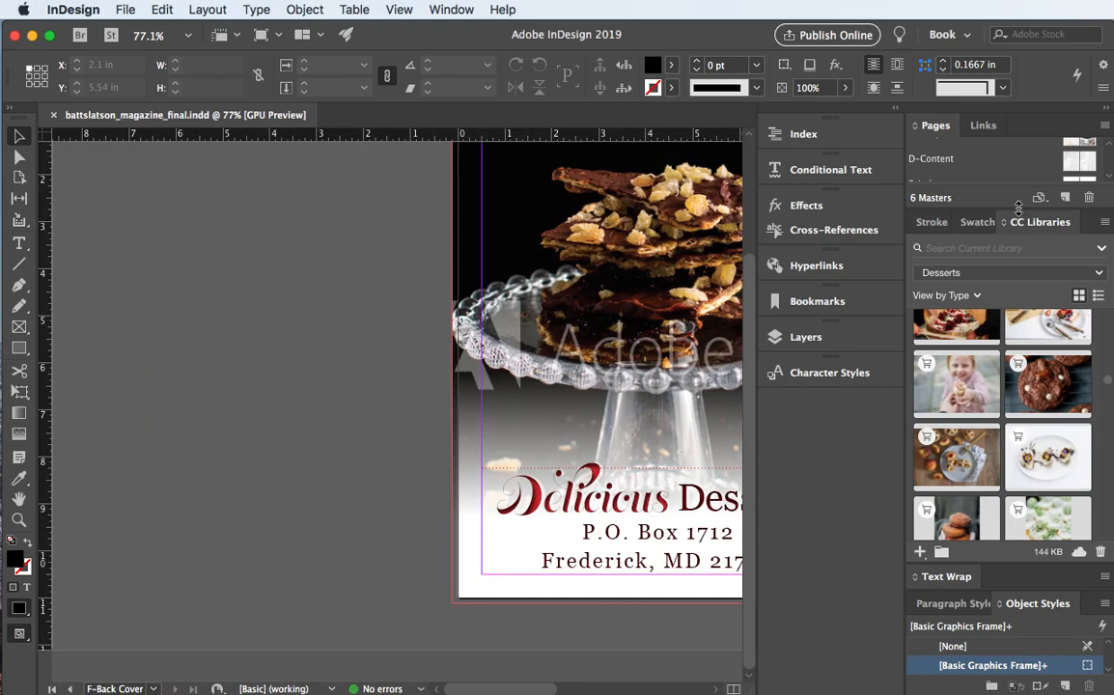
- Enlarge the Pages panel and its list of masters, and view the chapter cover on page 5
{"action": "left_click_drag", "start_coordinate": [1018, 208], "coordinate": [1021, 392]}
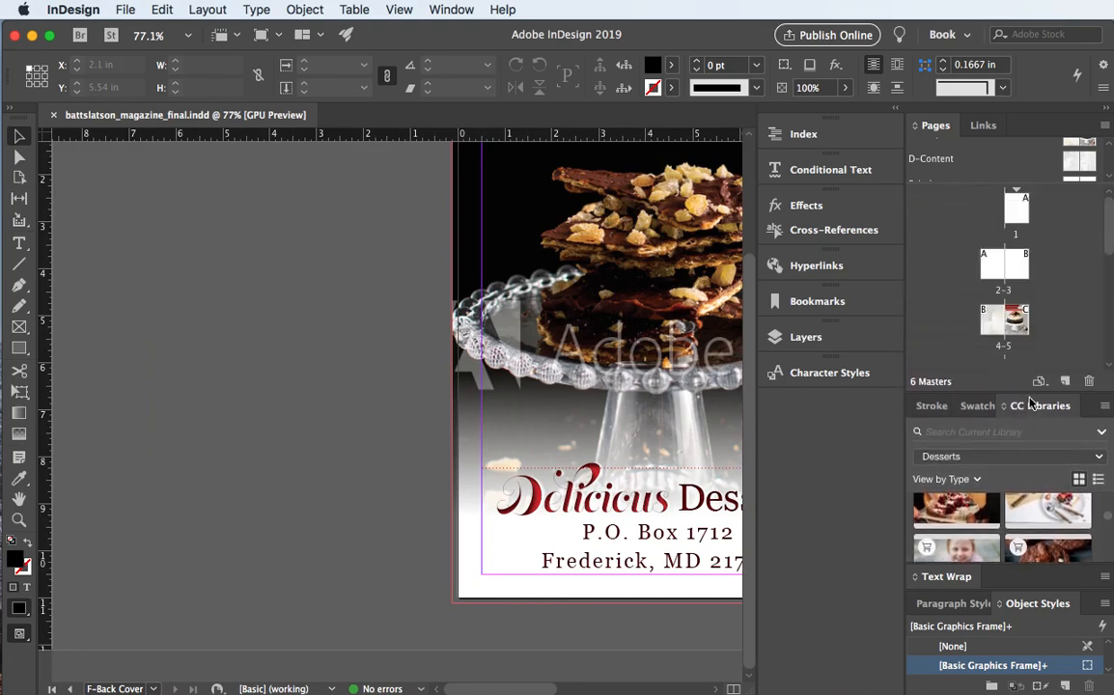
{"action": "double_click", "coordinate": [1021, 322]}
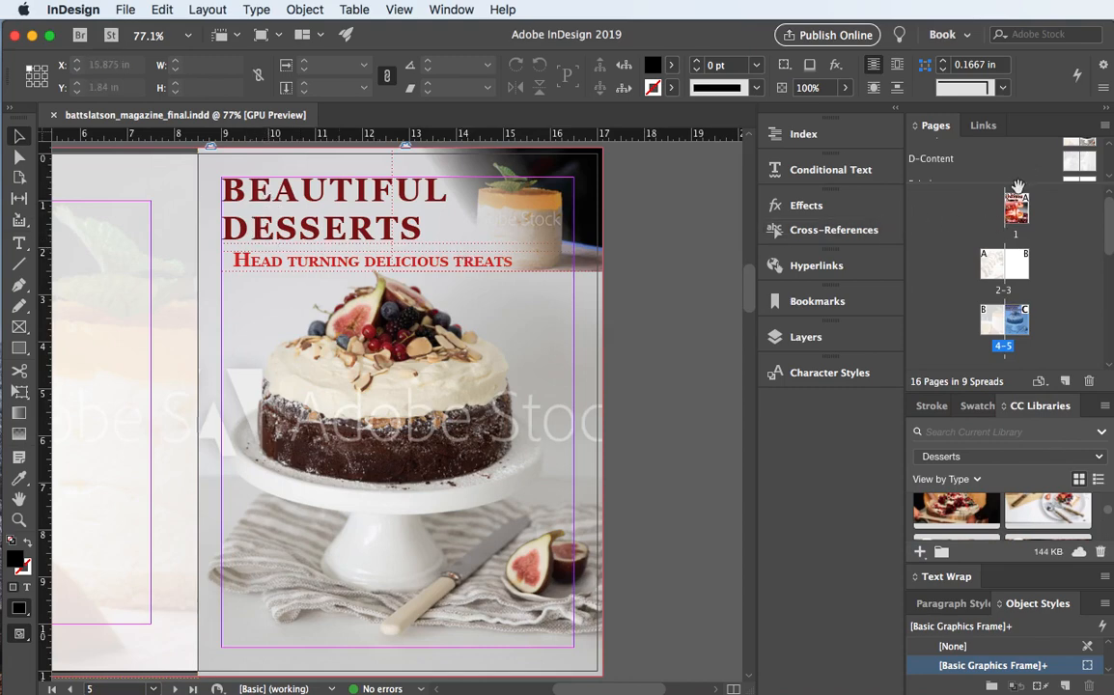
{"action": "left_click_drag", "start_coordinate": [1018, 186], "coordinate": [1030, 305]}
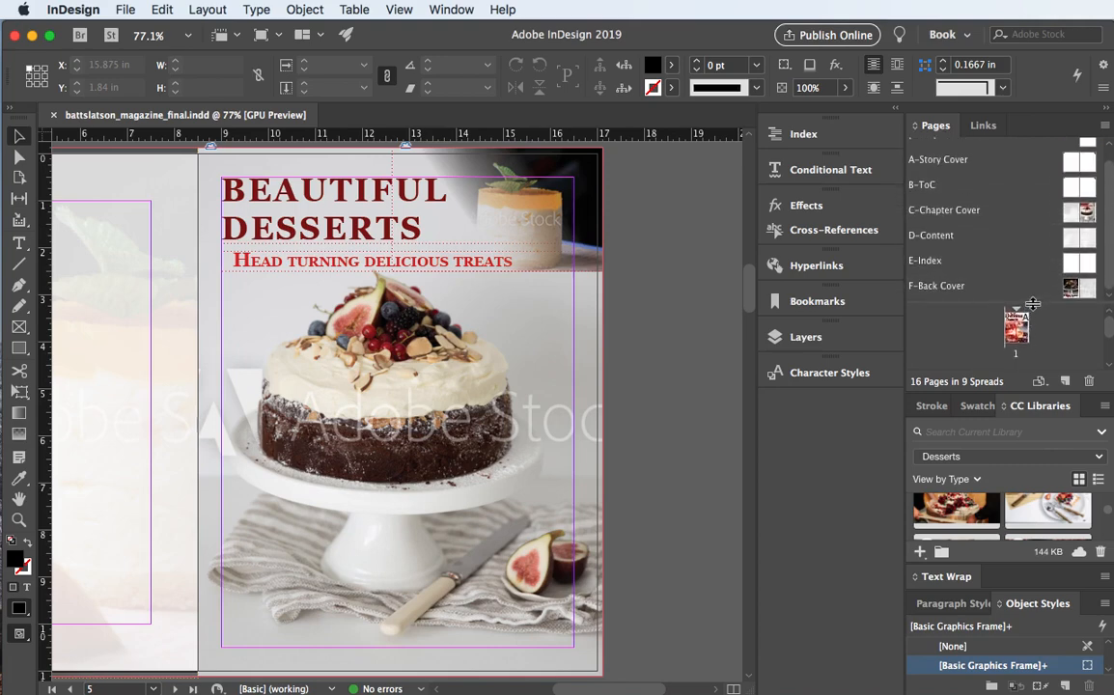
- Cut the "Beautiful Desserts" title and "Head turning delicious treats" subtitle frames from the C-Chapter Cover master
{"action": "double_click", "coordinate": [1088, 211]}
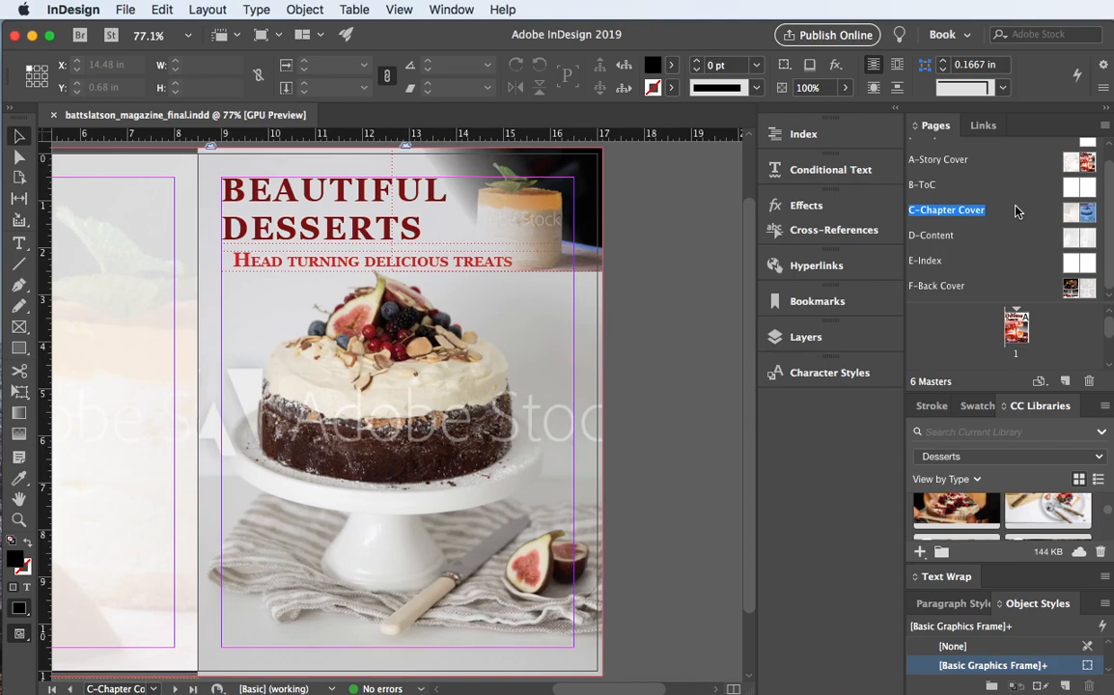
{"action": "left_click", "coordinate": [302, 214]}
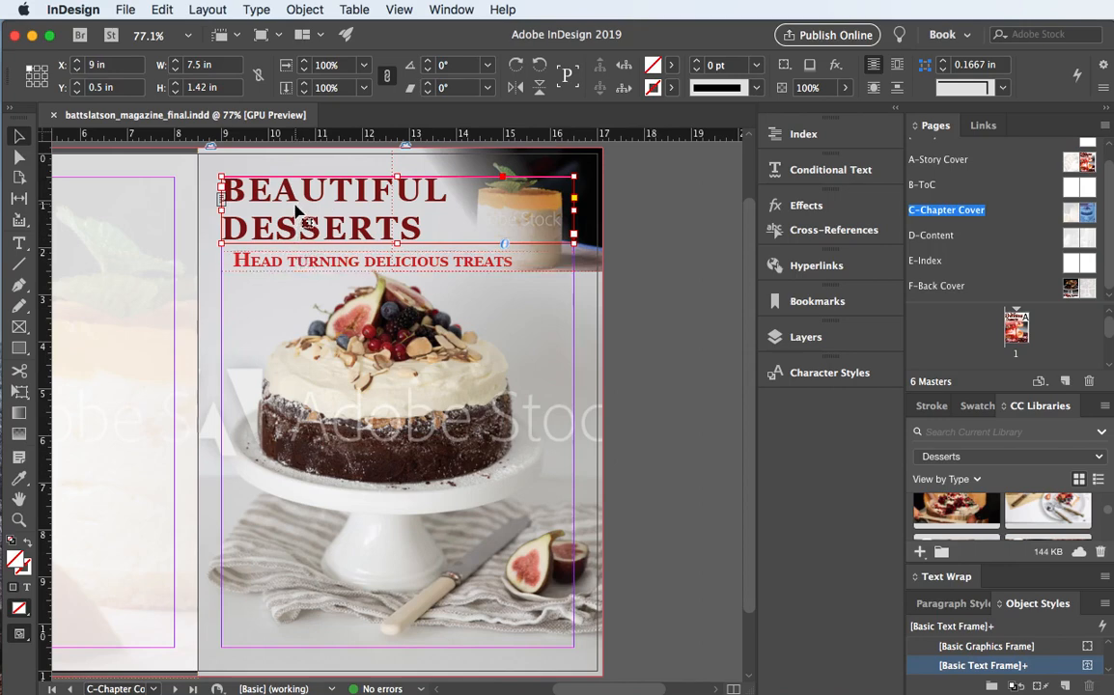
{"action": "left_click", "coordinate": [295, 265], "text": "shift"}
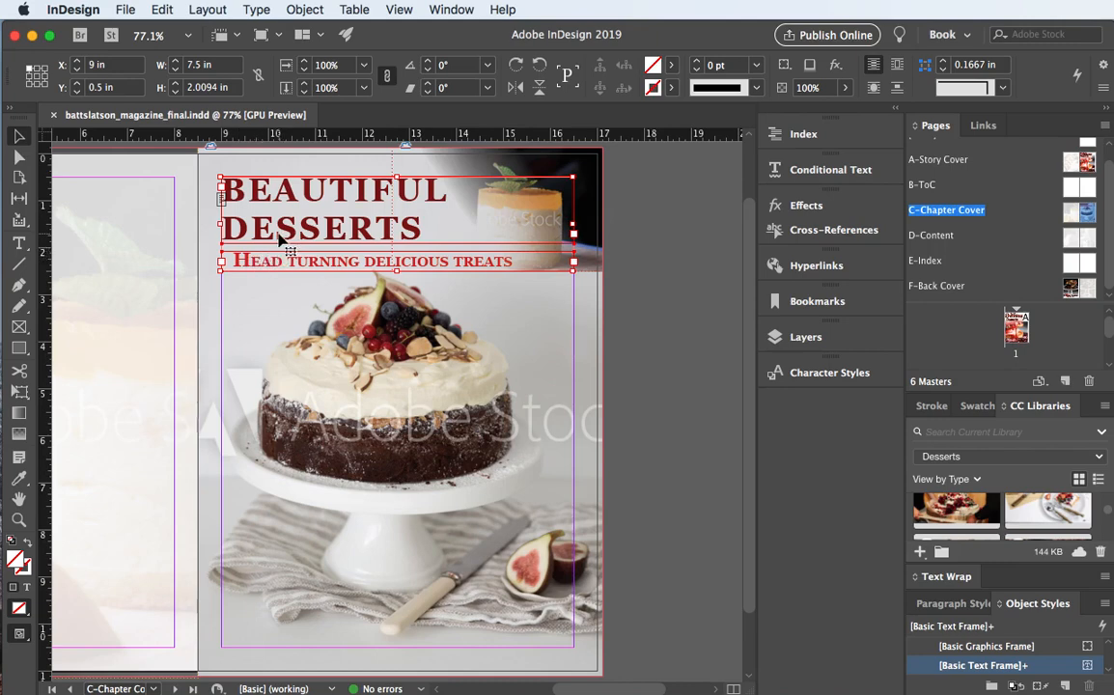
{"action": "key", "text": "Delete"}
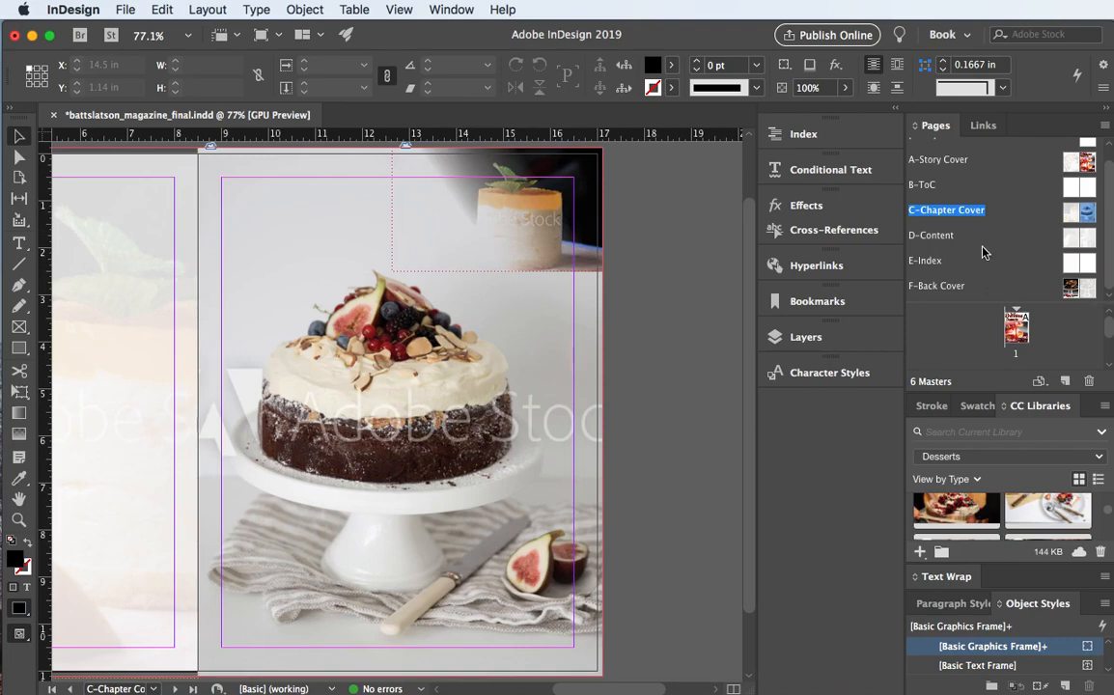
- Paste the cut title and subtitle frames in place on page 5, deselect them, and save the document
{"action": "scroll", "coordinate": [970, 354], "scroll_direction": "down", "scroll_amount": 4}
{"action": "scroll", "coordinate": [971, 353], "scroll_direction": "up", "scroll_amount": 1}
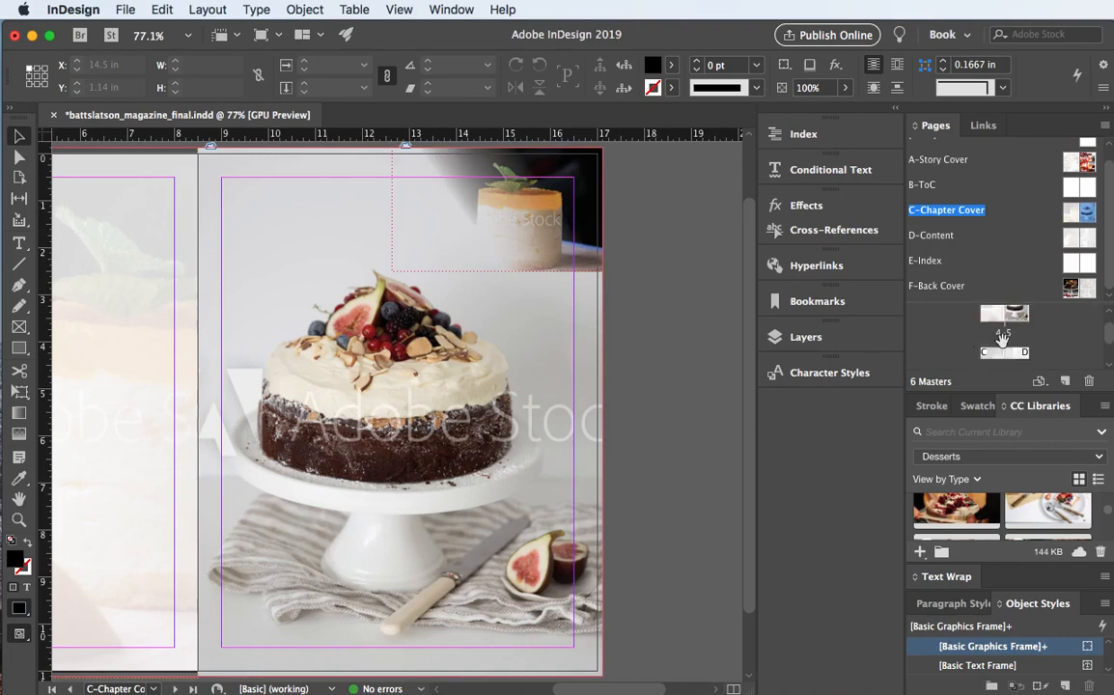
{"action": "left_click_drag", "start_coordinate": [1002, 335], "coordinate": [1021, 320]}
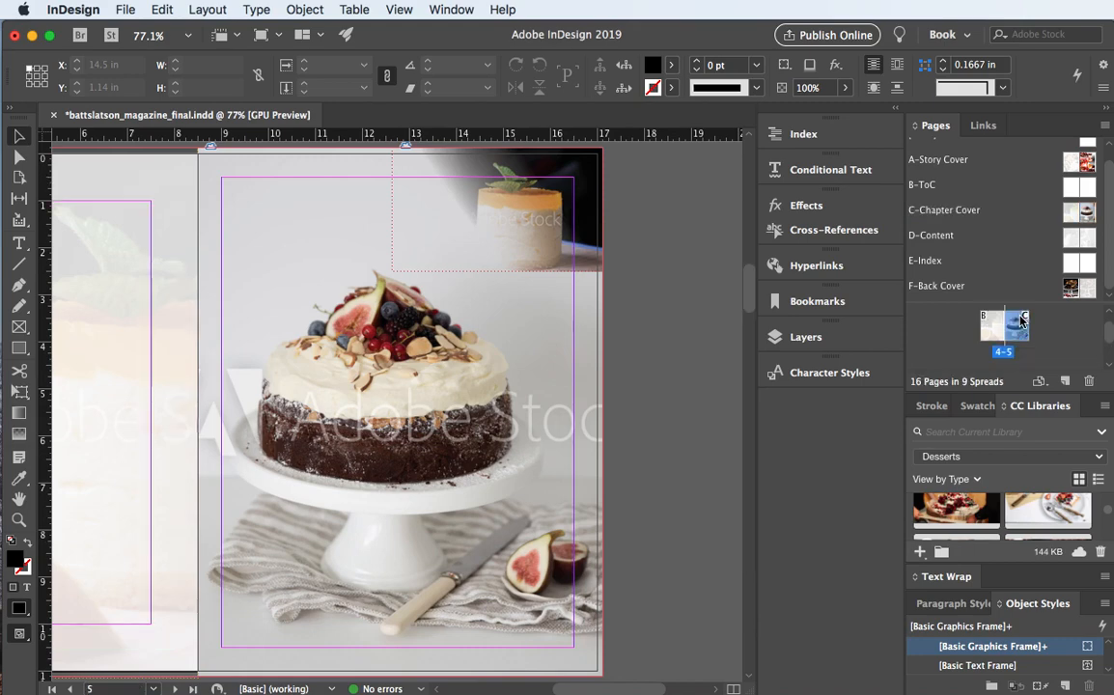
{"action": "key", "text": "super+0"}
{"action": "left_click", "coordinate": [163, 10]}
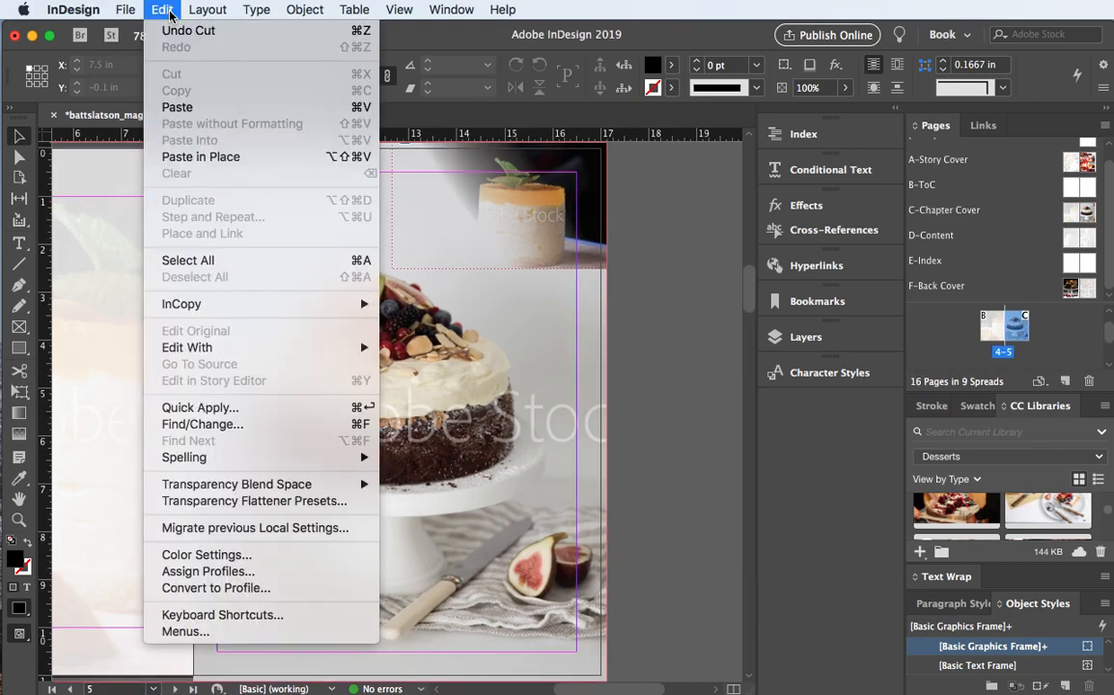
{"action": "left_click", "coordinate": [184, 141]}
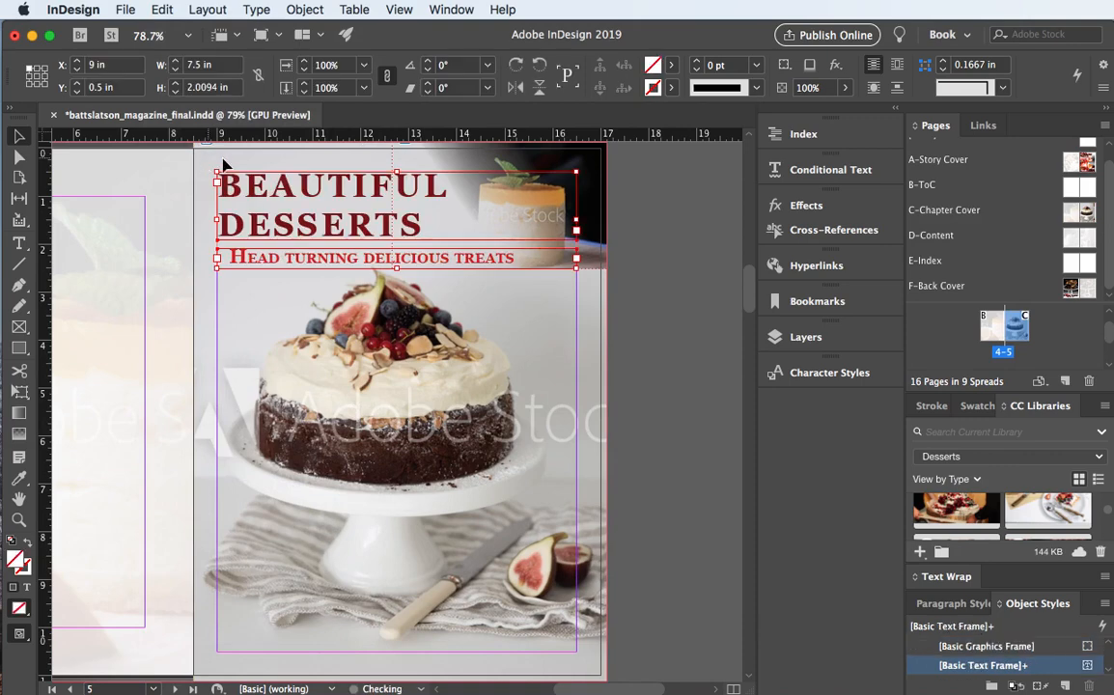
{"action": "left_click", "coordinate": [665, 240]}
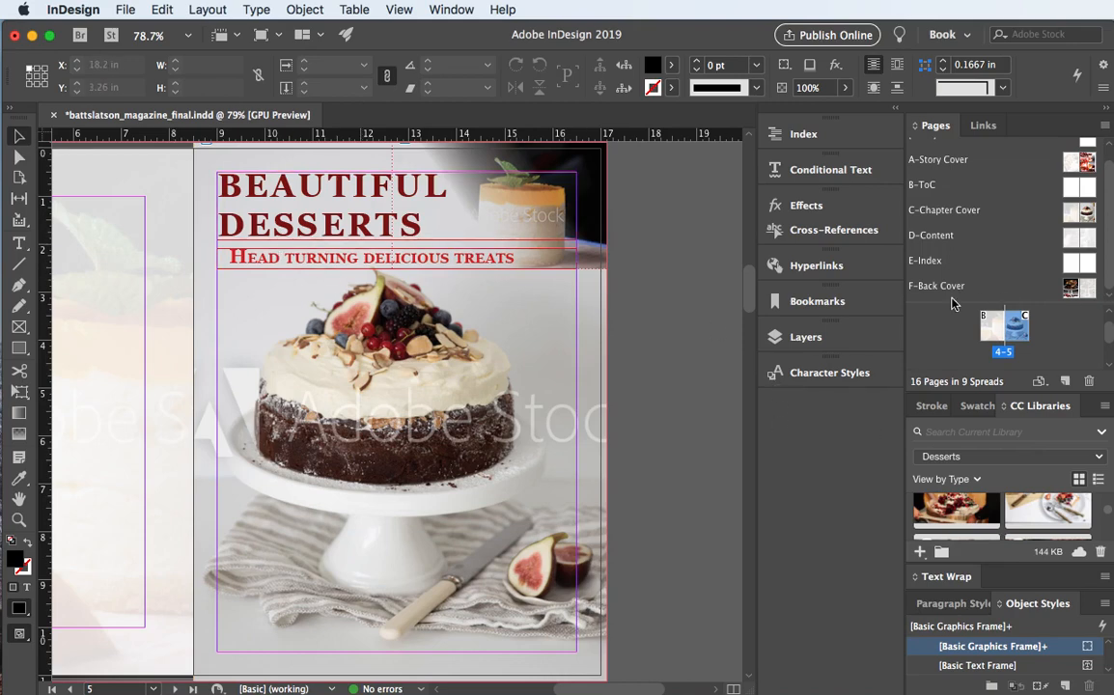
{"action": "key", "text": "super+s"}
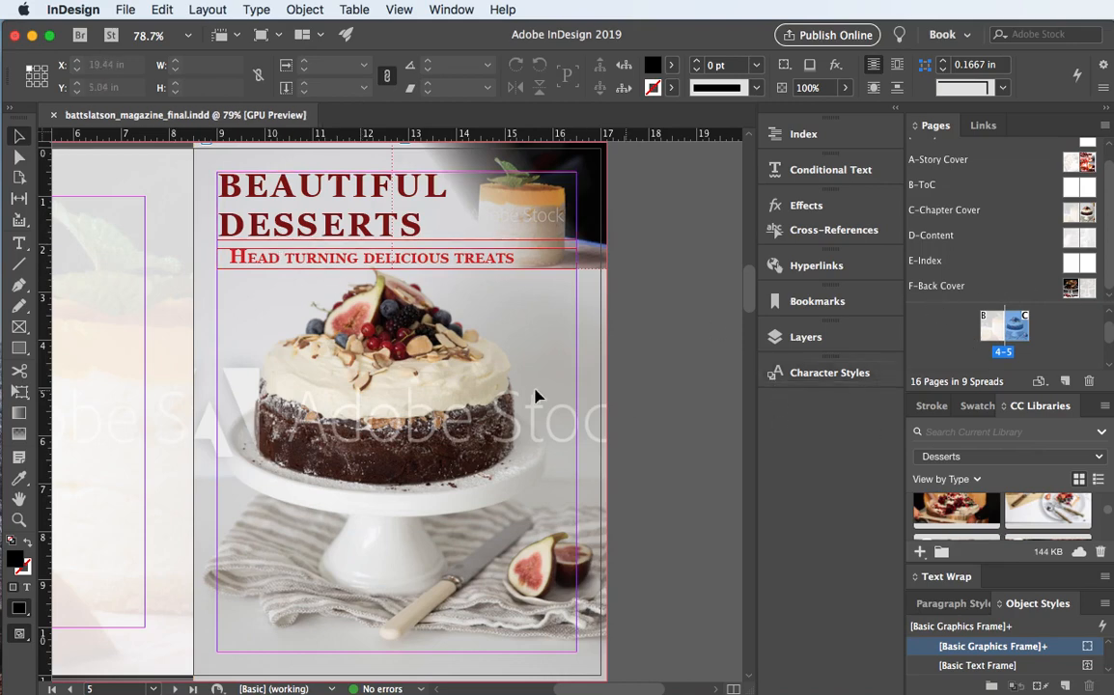
- View the front cover on page 1 and switch the display to Preview mode to hide guides and frame edges
{"action": "scroll", "coordinate": [640, 363], "scroll_direction": "down", "scroll_amount": 5}
{"action": "scroll", "coordinate": [639, 363], "scroll_direction": "up", "scroll_amount": 20}
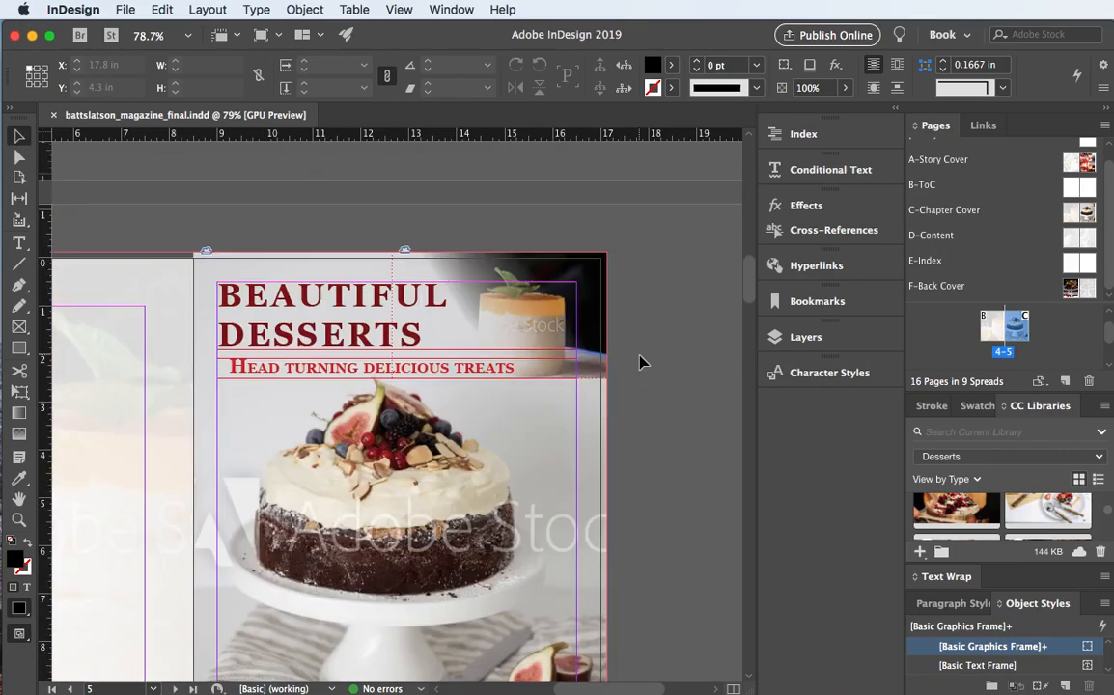
{"action": "scroll", "coordinate": [647, 249], "scroll_direction": "down", "scroll_amount": 2}
{"action": "scroll", "coordinate": [647, 249], "scroll_direction": "left", "scroll_amount": 2}
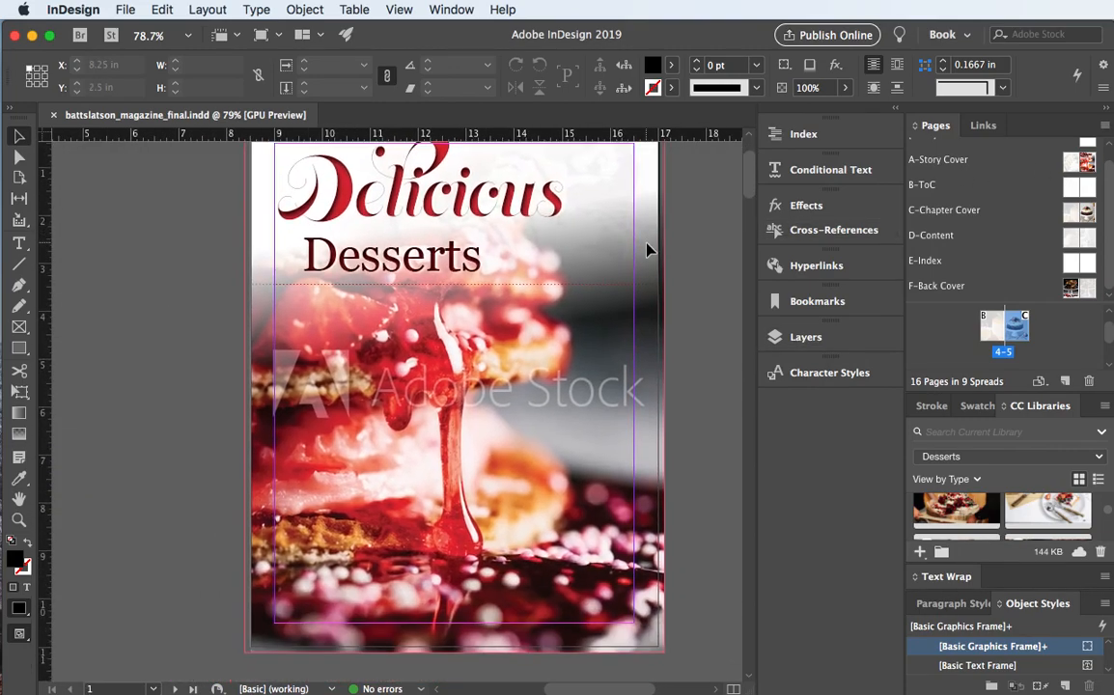
{"action": "scroll", "coordinate": [647, 249], "scroll_direction": "up", "scroll_amount": 2}
{"action": "scroll", "coordinate": [647, 249], "scroll_direction": "down", "scroll_amount": 2}
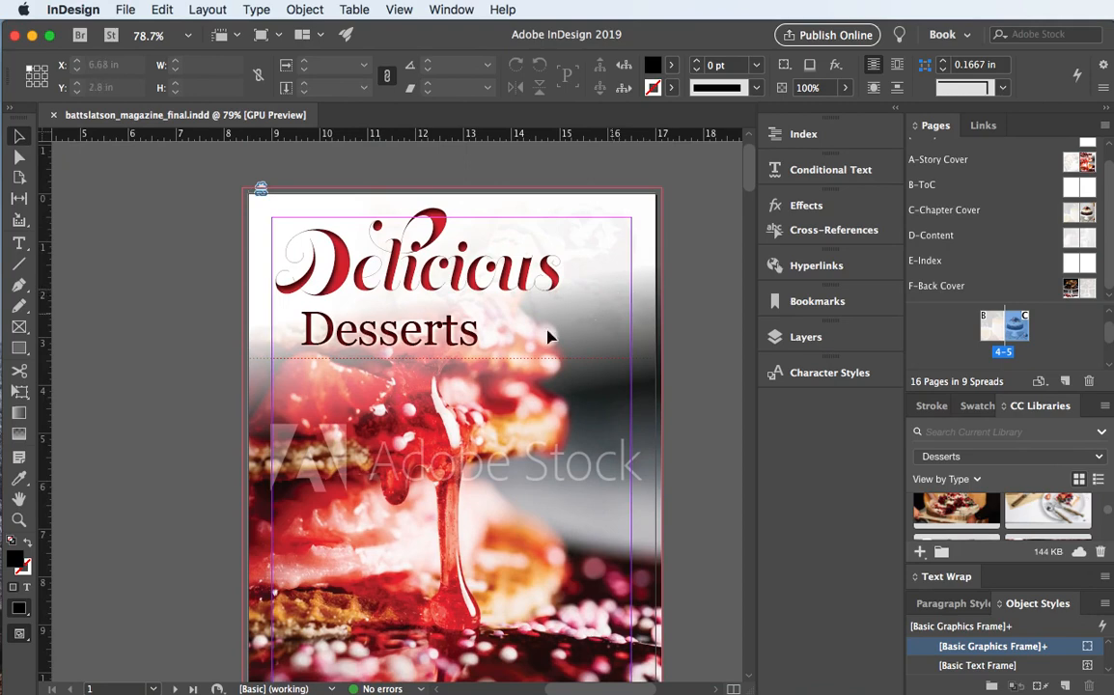
{"action": "scroll", "coordinate": [529, 328], "scroll_direction": "down", "scroll_amount": 2}
{"action": "scroll", "coordinate": [529, 332], "scroll_direction": "down", "scroll_amount": 1}
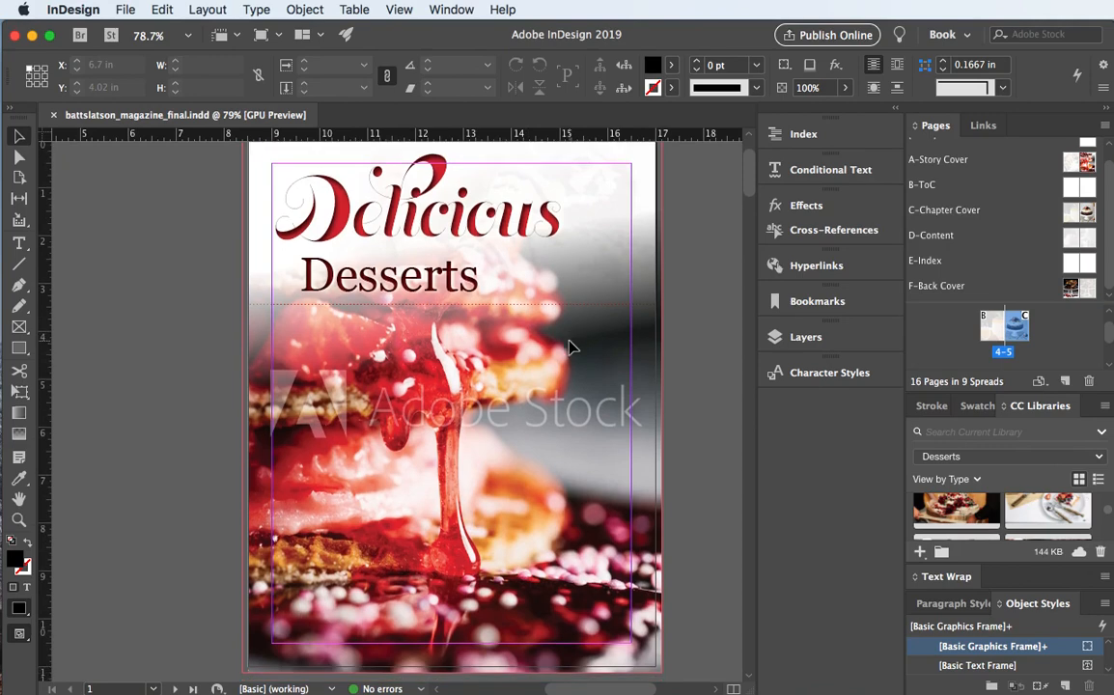
{"action": "scroll", "coordinate": [570, 347], "scroll_direction": "right", "scroll_amount": 2}
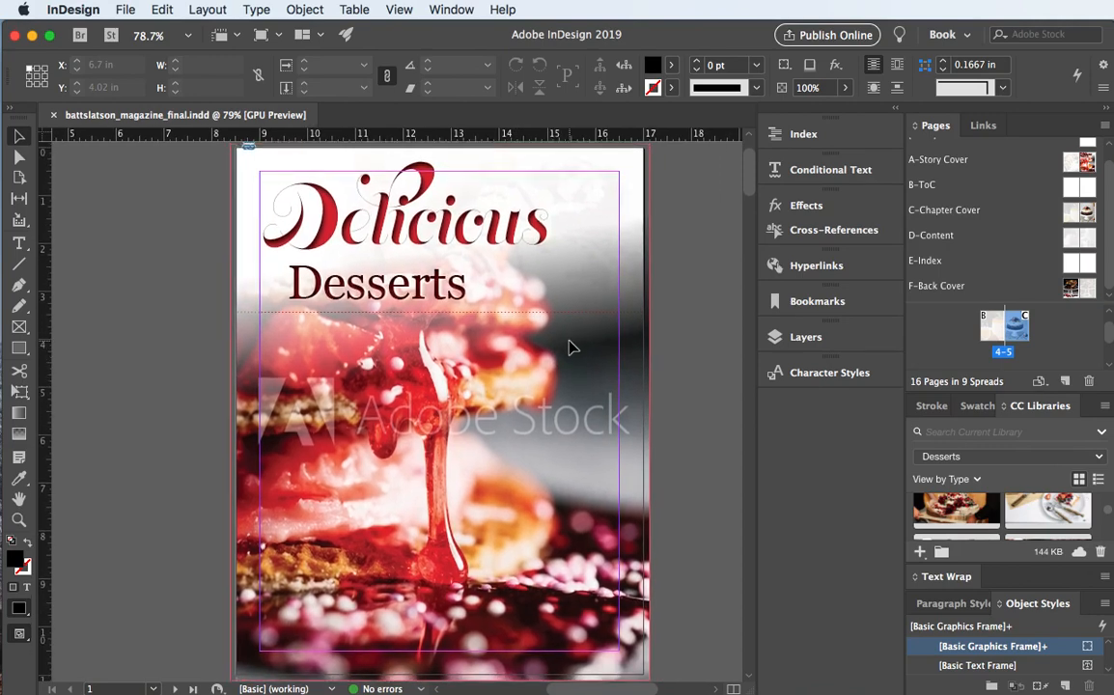
{"action": "key", "text": "w"}
{"action": "scroll", "coordinate": [569, 348], "scroll_direction": "right", "scroll_amount": 2}
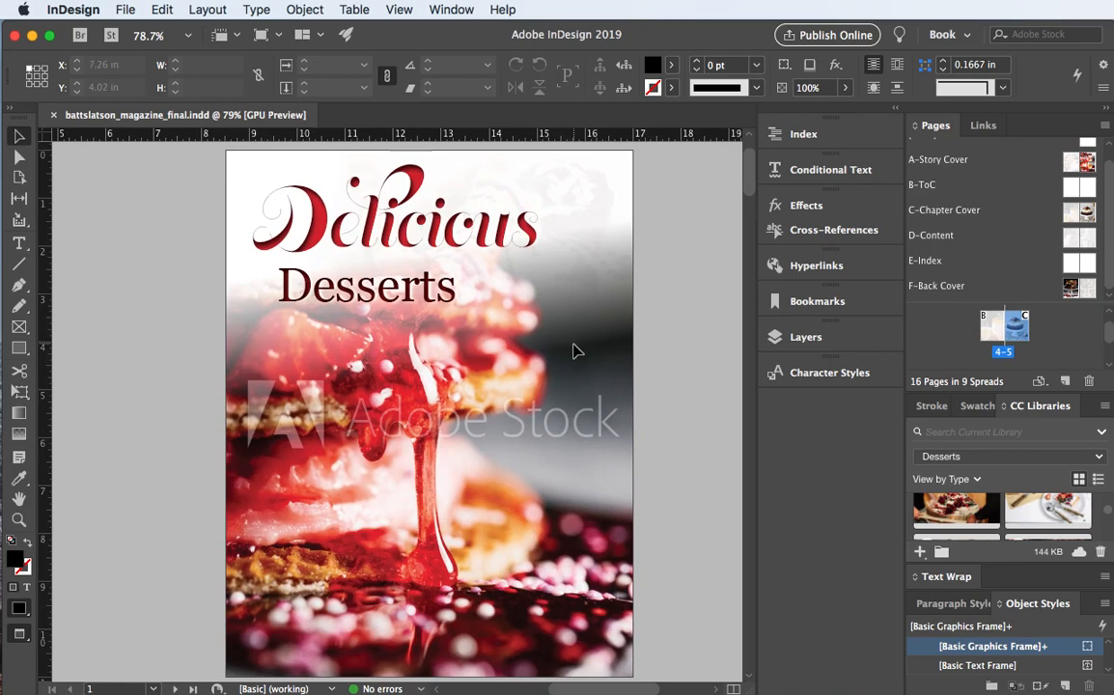
- Look over pages 2 to 6 in preview, examining the backgrounds and the chapter cover title on page 5
{"action": "scroll", "coordinate": [570, 348], "scroll_direction": "down", "scroll_amount": 15}
{"action": "scroll", "coordinate": [573, 351], "scroll_direction": "left", "scroll_amount": 3}
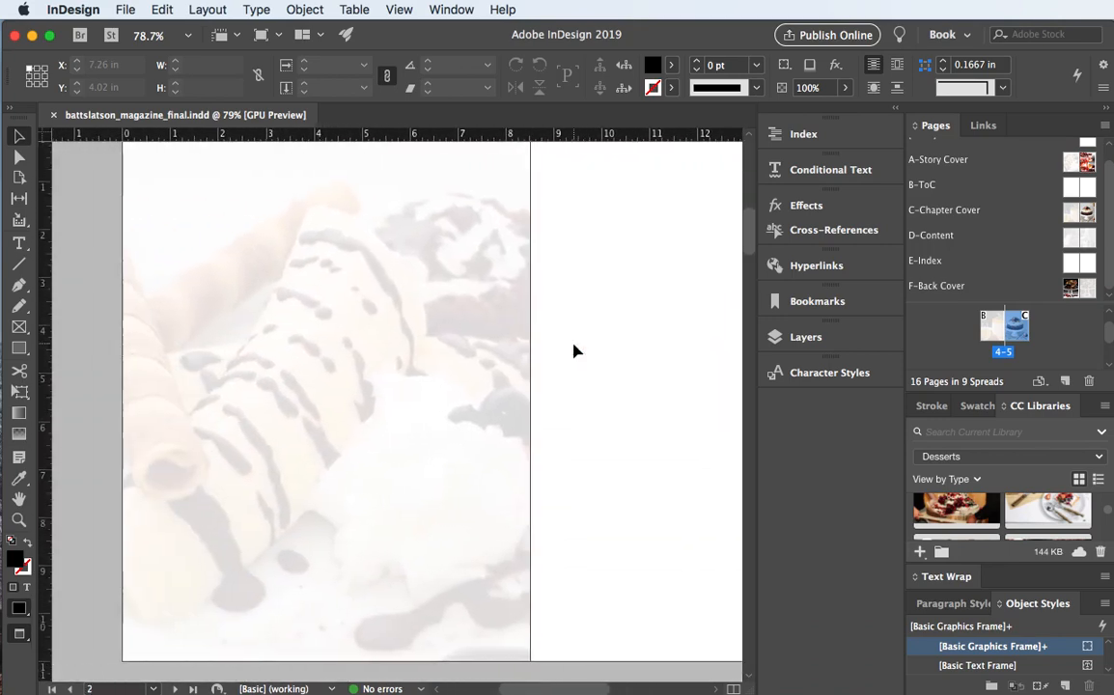
{"action": "scroll", "coordinate": [573, 350], "scroll_direction": "right", "scroll_amount": 3}
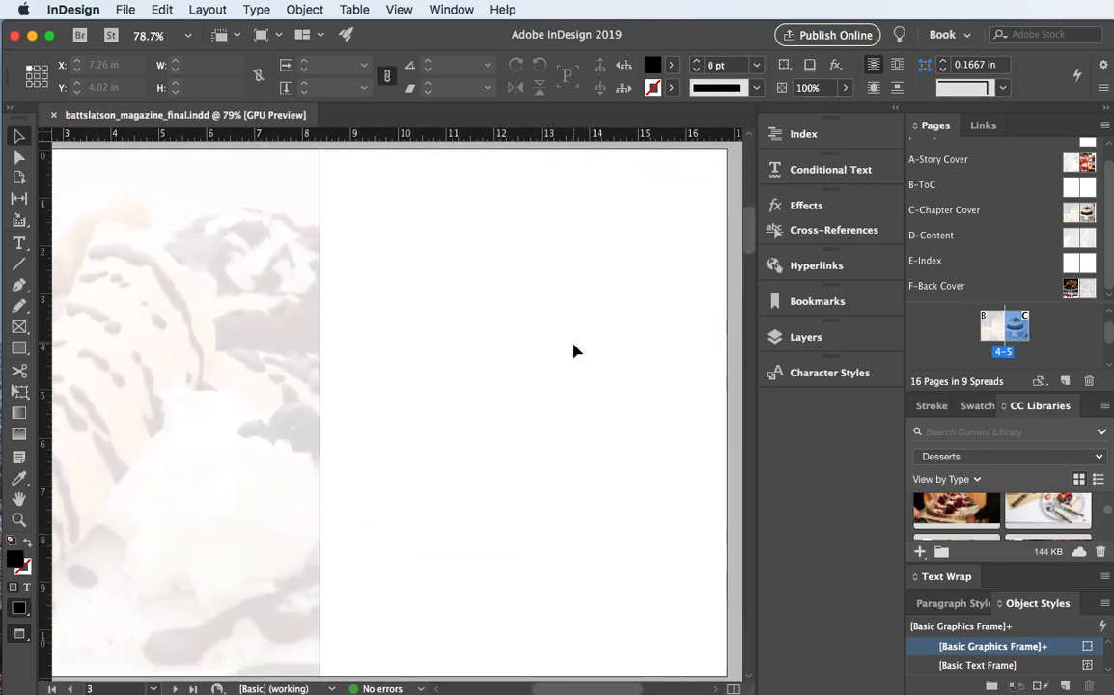
{"action": "scroll", "coordinate": [574, 351], "scroll_direction": "down", "scroll_amount": 10}
{"action": "scroll", "coordinate": [574, 350], "scroll_direction": "up", "scroll_amount": 2}
{"action": "scroll", "coordinate": [573, 350], "scroll_direction": "left", "scroll_amount": 2}
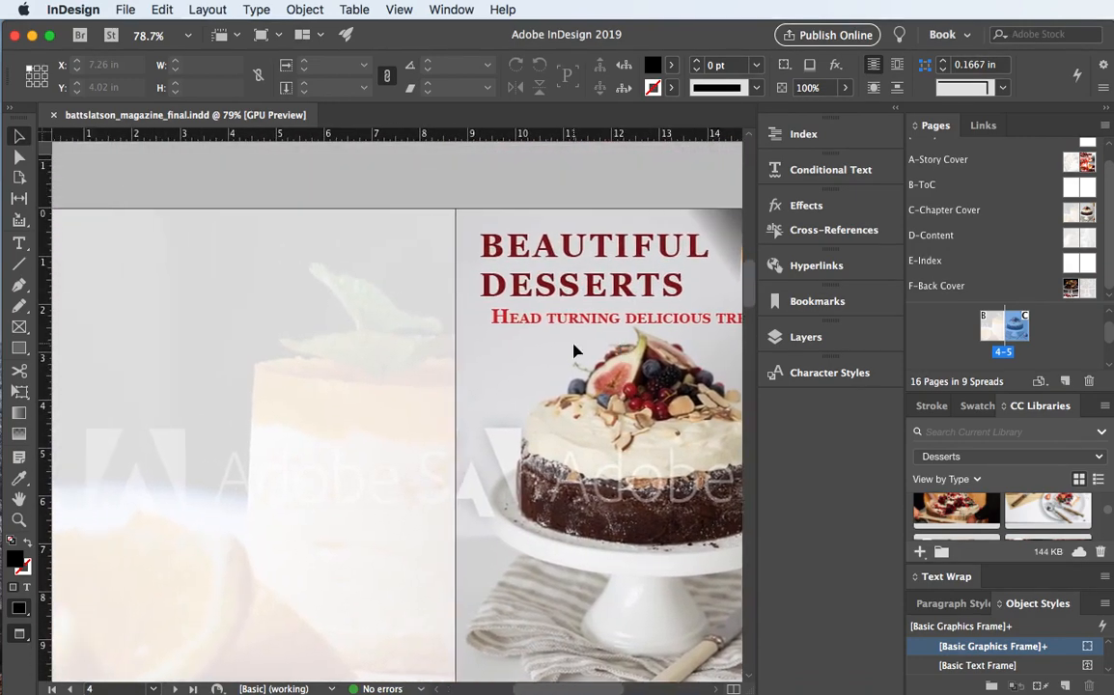
{"action": "scroll", "coordinate": [574, 350], "scroll_direction": "down", "scroll_amount": 2}
{"action": "scroll", "coordinate": [574, 351], "scroll_direction": "up", "scroll_amount": 10}
{"action": "scroll", "coordinate": [573, 351], "scroll_direction": "right", "scroll_amount": 5}
{"action": "scroll", "coordinate": [573, 351], "scroll_direction": "down", "scroll_amount": 3}
{"action": "scroll", "coordinate": [574, 351], "scroll_direction": "left", "scroll_amount": 2}
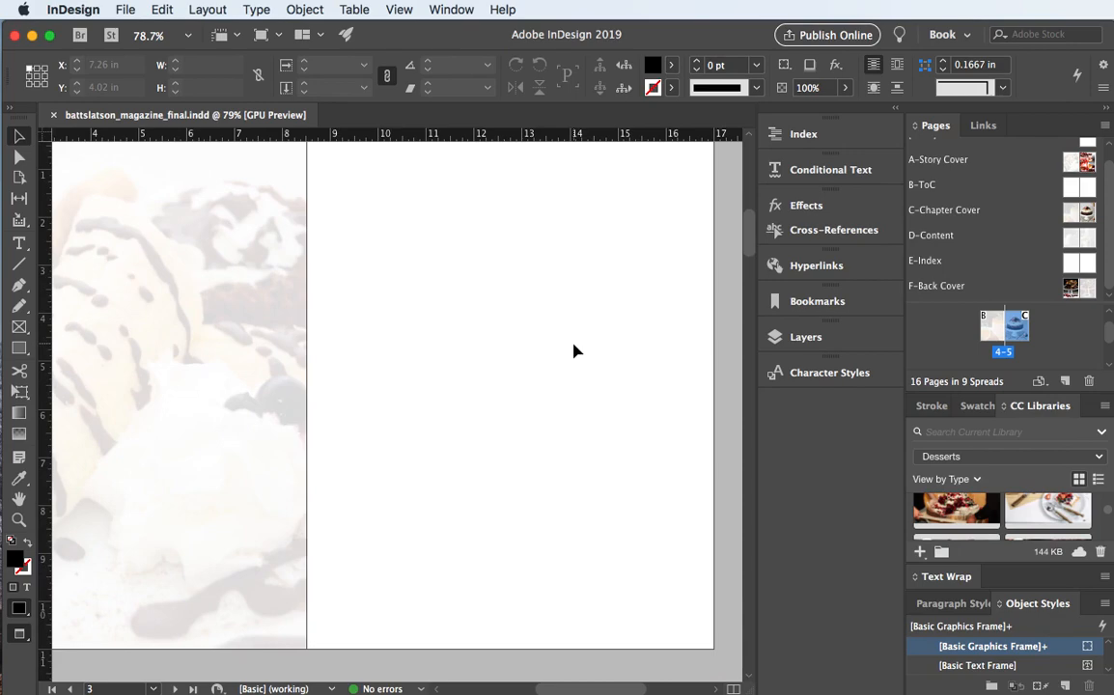
{"action": "scroll", "coordinate": [573, 350], "scroll_direction": "down", "scroll_amount": 15}
{"action": "scroll", "coordinate": [574, 350], "scroll_direction": "left", "scroll_amount": 4}
{"action": "scroll", "coordinate": [574, 350], "scroll_direction": "up", "scroll_amount": 10}
{"action": "scroll", "coordinate": [573, 350], "scroll_direction": "left", "scroll_amount": 4}
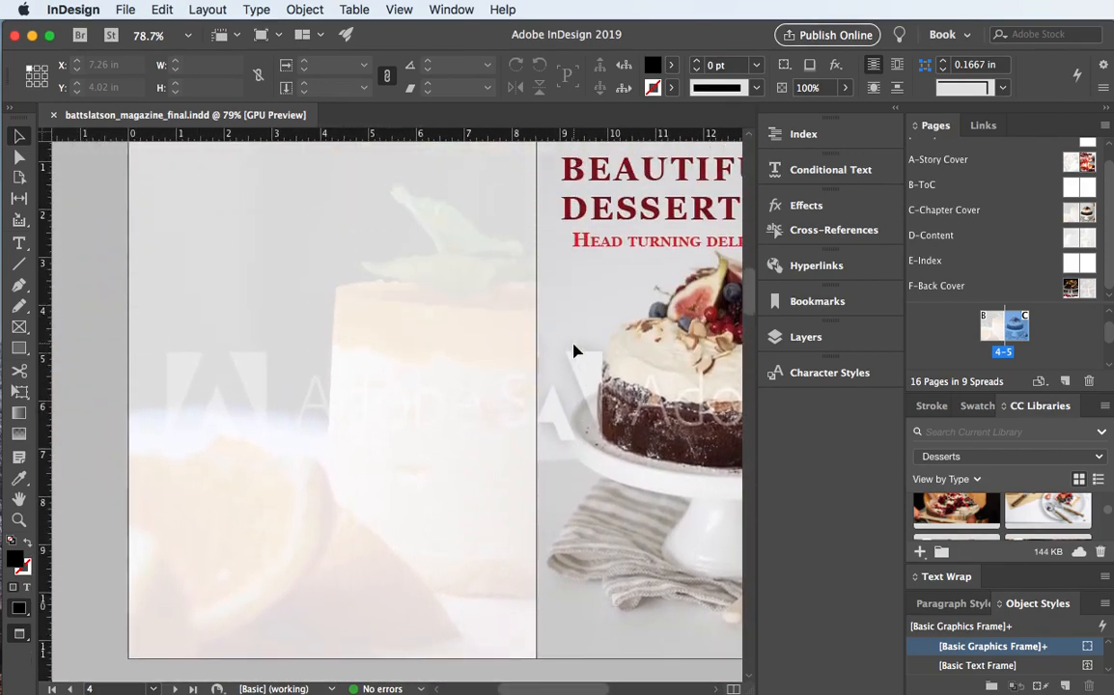
{"action": "scroll", "coordinate": [574, 350], "scroll_direction": "right", "scroll_amount": 2}
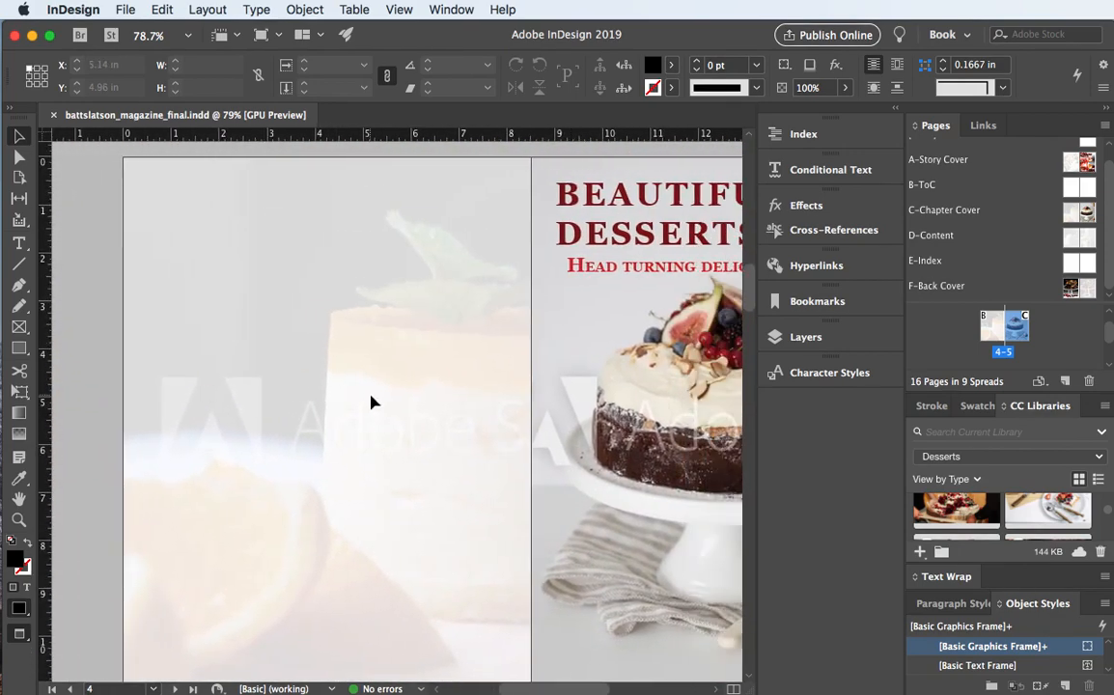
{"action": "scroll", "coordinate": [374, 401], "scroll_direction": "down", "scroll_amount": 15}
{"action": "scroll", "coordinate": [375, 402], "scroll_direction": "right", "scroll_amount": 4}
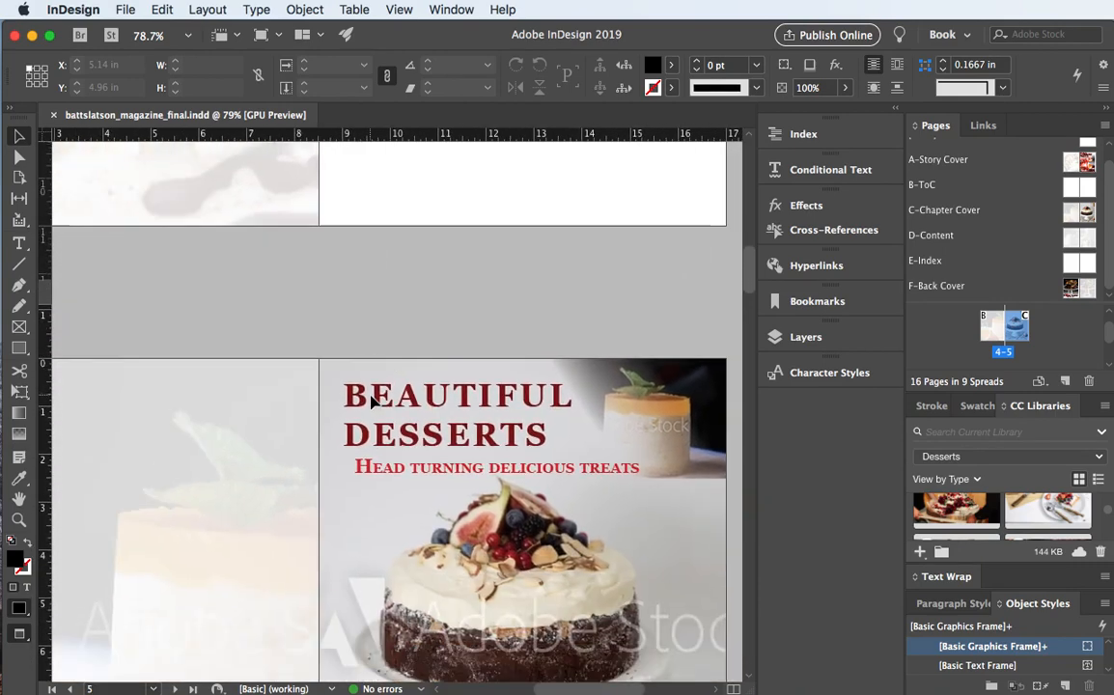
{"action": "scroll", "coordinate": [375, 402], "scroll_direction": "down", "scroll_amount": 15}
{"action": "scroll", "coordinate": [375, 402], "scroll_direction": "left", "scroll_amount": 4}
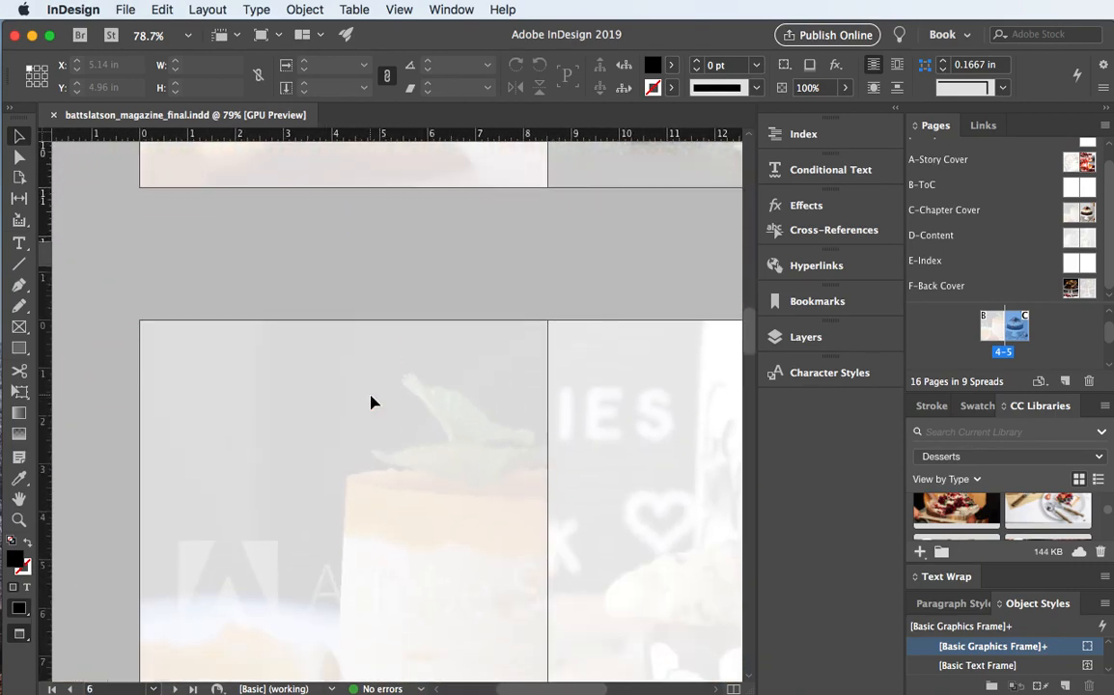
{"action": "scroll", "coordinate": [375, 401], "scroll_direction": "up", "scroll_amount": 15}
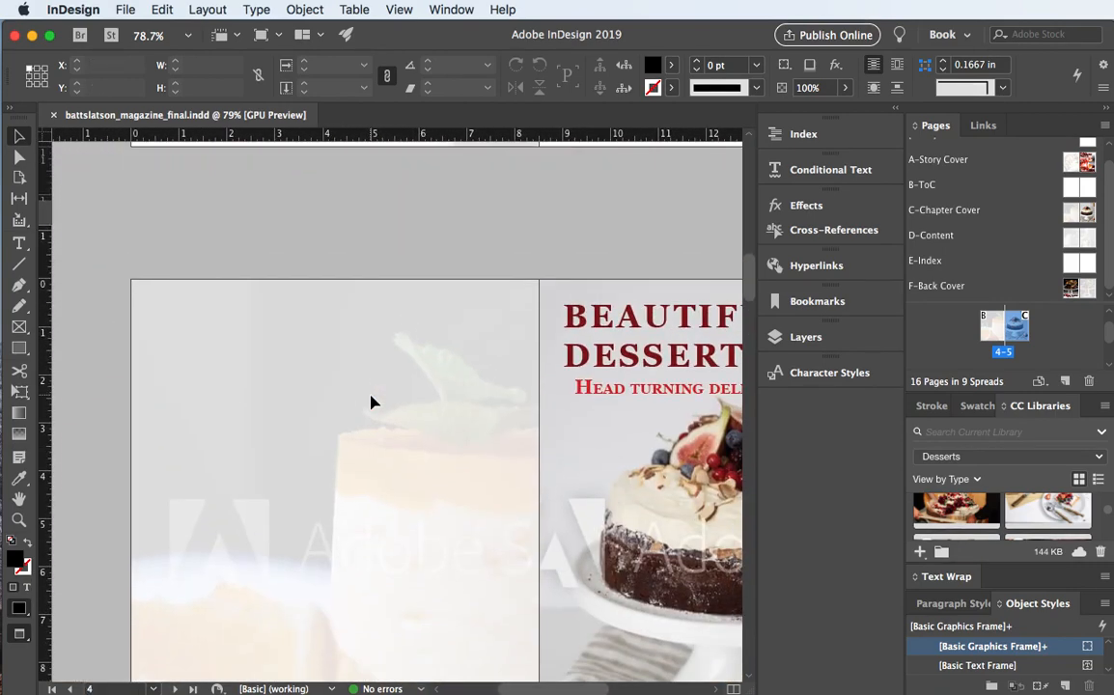
- Delete the faded background image from the left-hand page of the A-Story Cover master and check page 2
{"action": "scroll", "coordinate": [951, 337], "scroll_direction": "up", "scroll_amount": 2}
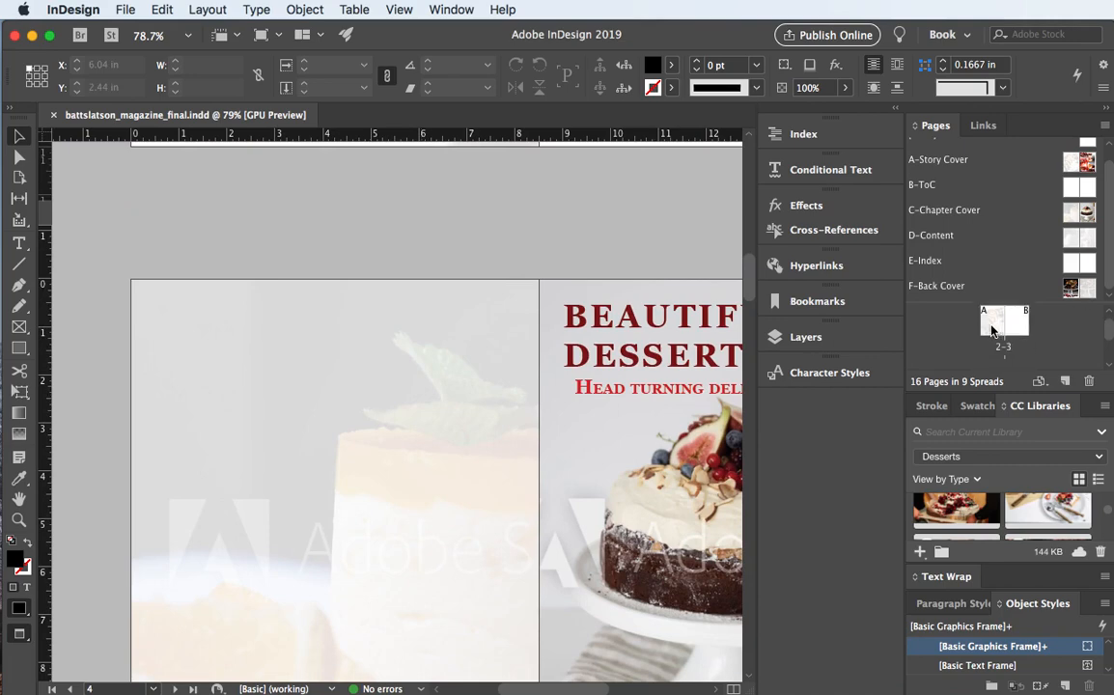
{"action": "double_click", "coordinate": [992, 330]}
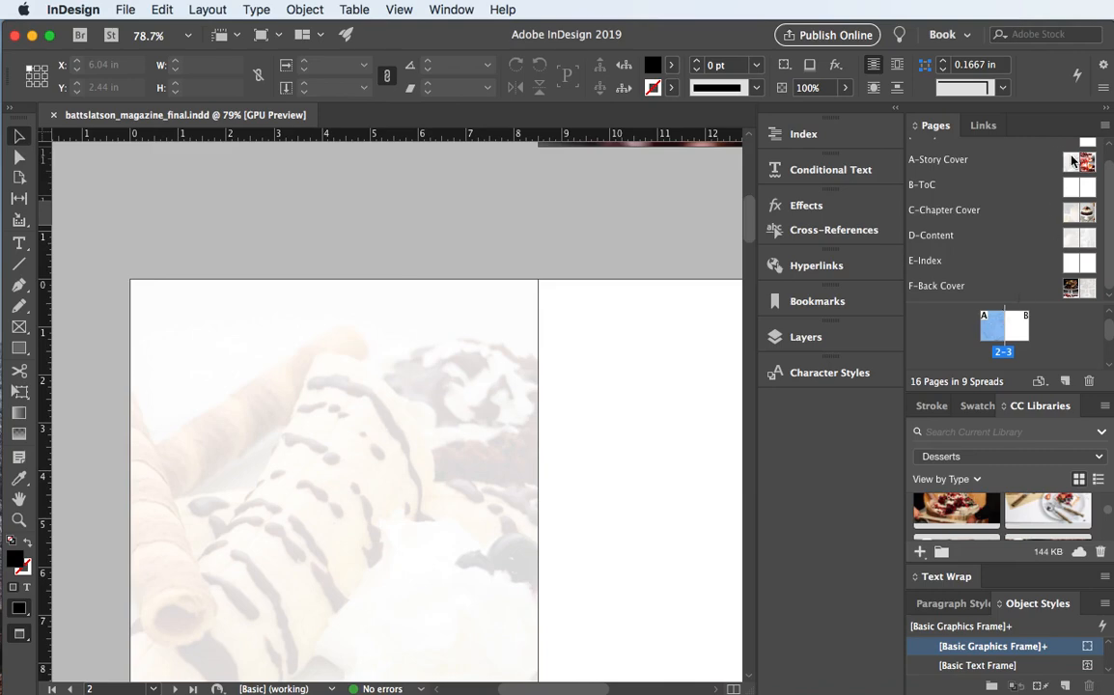
{"action": "double_click", "coordinate": [1072, 168]}
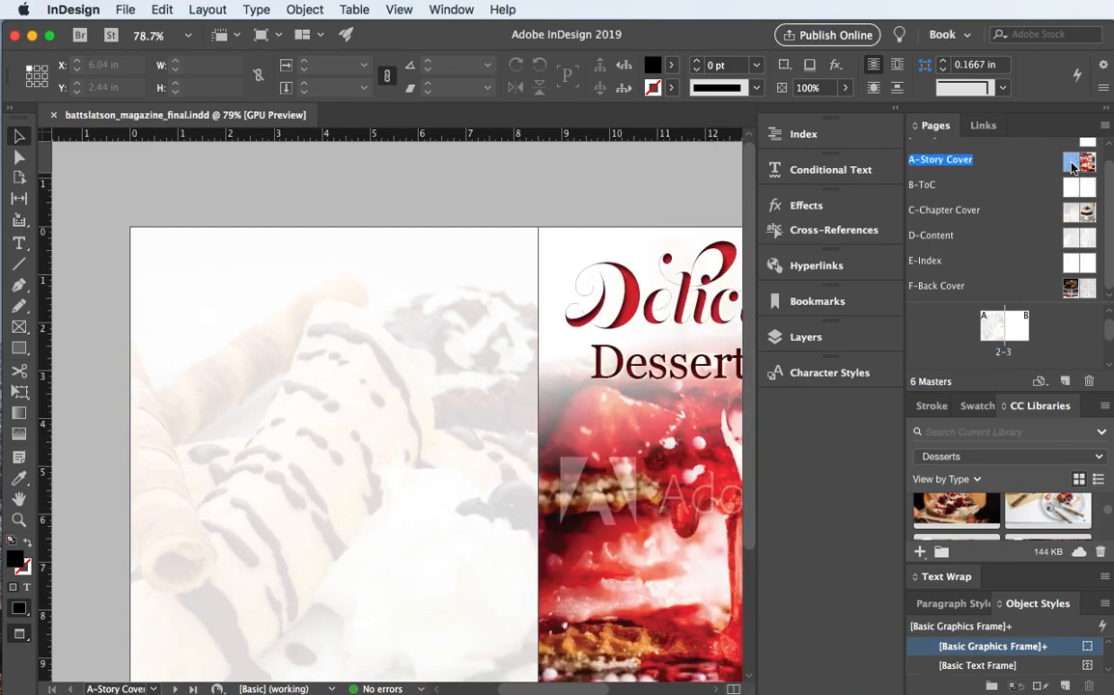
{"action": "left_click", "coordinate": [483, 350]}
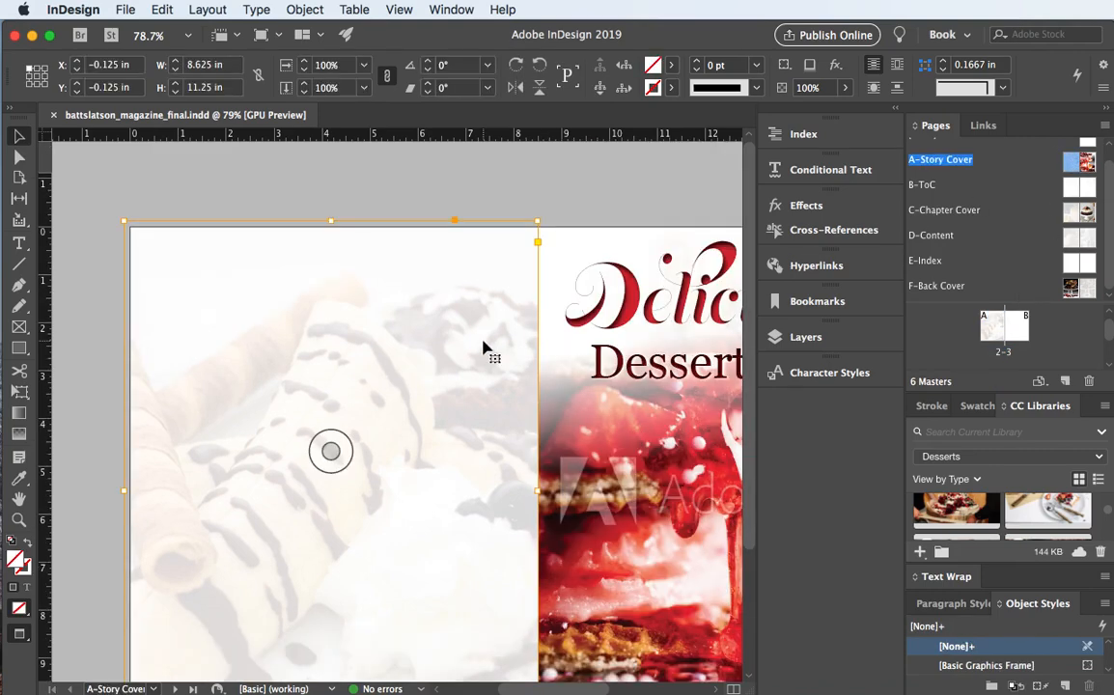
{"action": "key", "text": "Delete"}
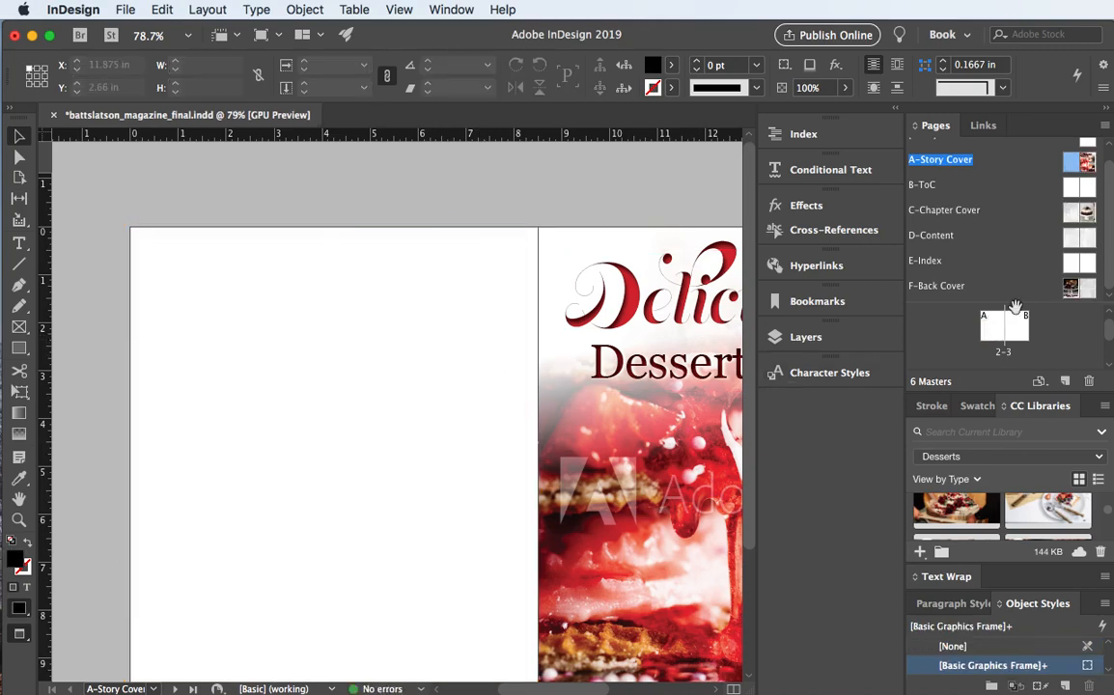
{"action": "double_click", "coordinate": [994, 333]}
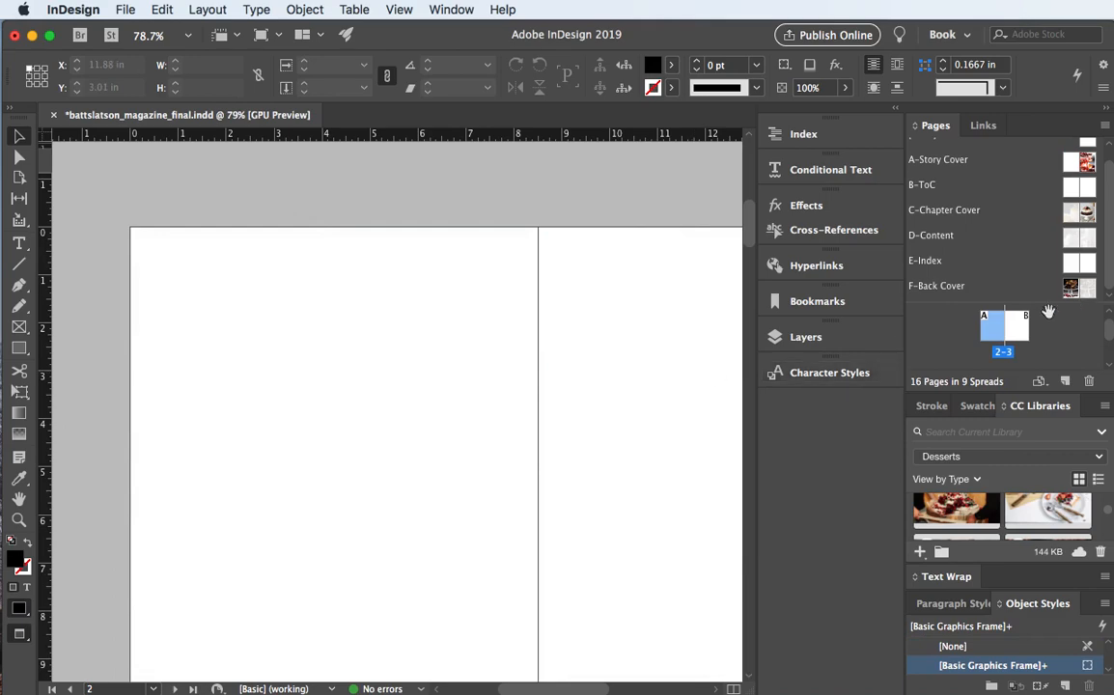
- Review the front cover and the spread of pages 2–3 after the master page change
{"action": "scroll", "coordinate": [1025, 316], "scroll_direction": "up", "scroll_amount": 2}
{"action": "double_click", "coordinate": [1019, 326]}
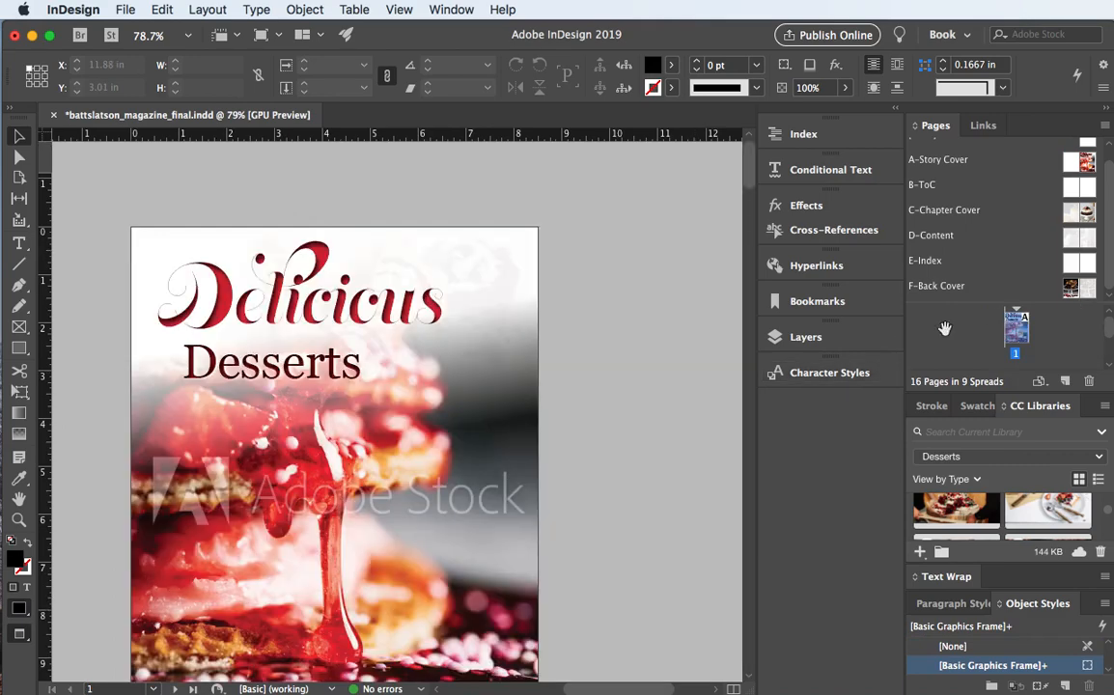
{"action": "scroll", "coordinate": [483, 448], "scroll_direction": "down", "scroll_amount": 10}
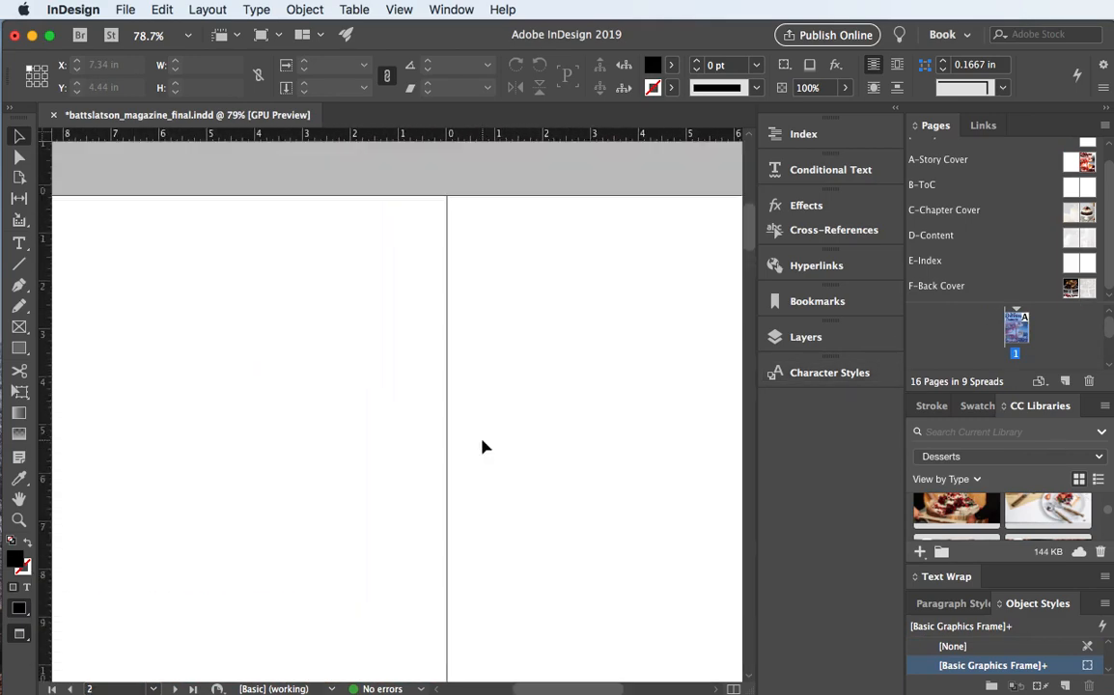
{"action": "scroll", "coordinate": [483, 447], "scroll_direction": "left", "scroll_amount": 3}
{"action": "scroll", "coordinate": [483, 447], "scroll_direction": "up", "scroll_amount": 1}
{"action": "scroll", "coordinate": [483, 447], "scroll_direction": "down", "scroll_amount": 2}
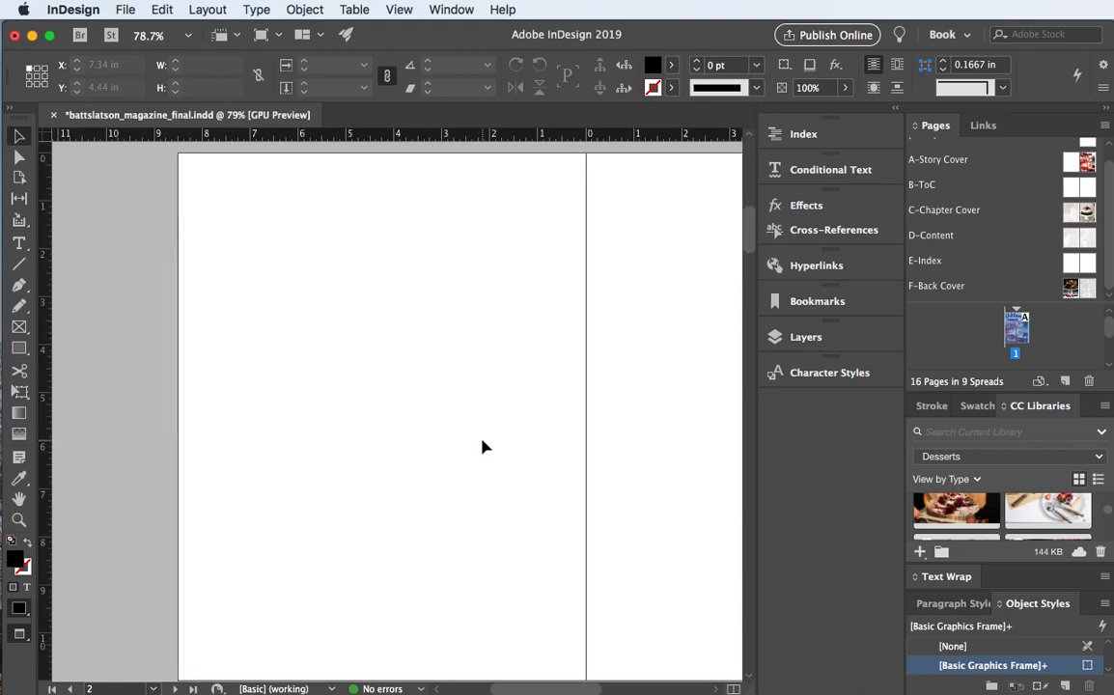
{"action": "scroll", "coordinate": [485, 446], "scroll_direction": "right", "scroll_amount": 4}
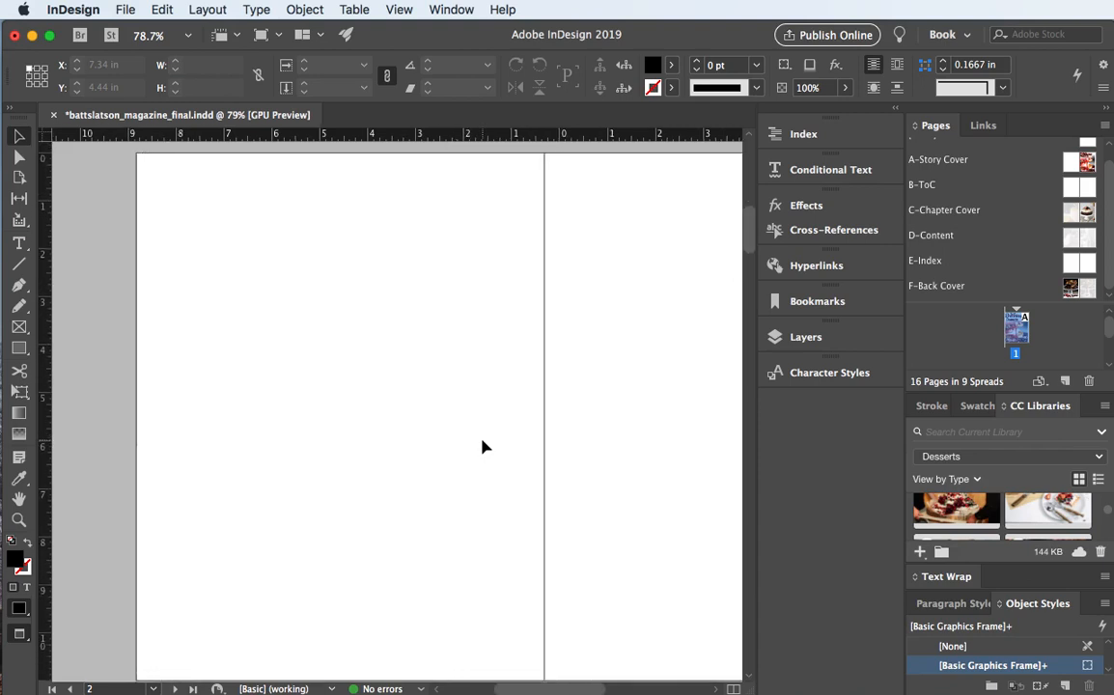
{"action": "scroll", "coordinate": [485, 446], "scroll_direction": "down", "scroll_amount": 8}
{"action": "scroll", "coordinate": [485, 446], "scroll_direction": "left", "scroll_amount": 1}
{"action": "scroll", "coordinate": [485, 446], "scroll_direction": "up", "scroll_amount": 5}
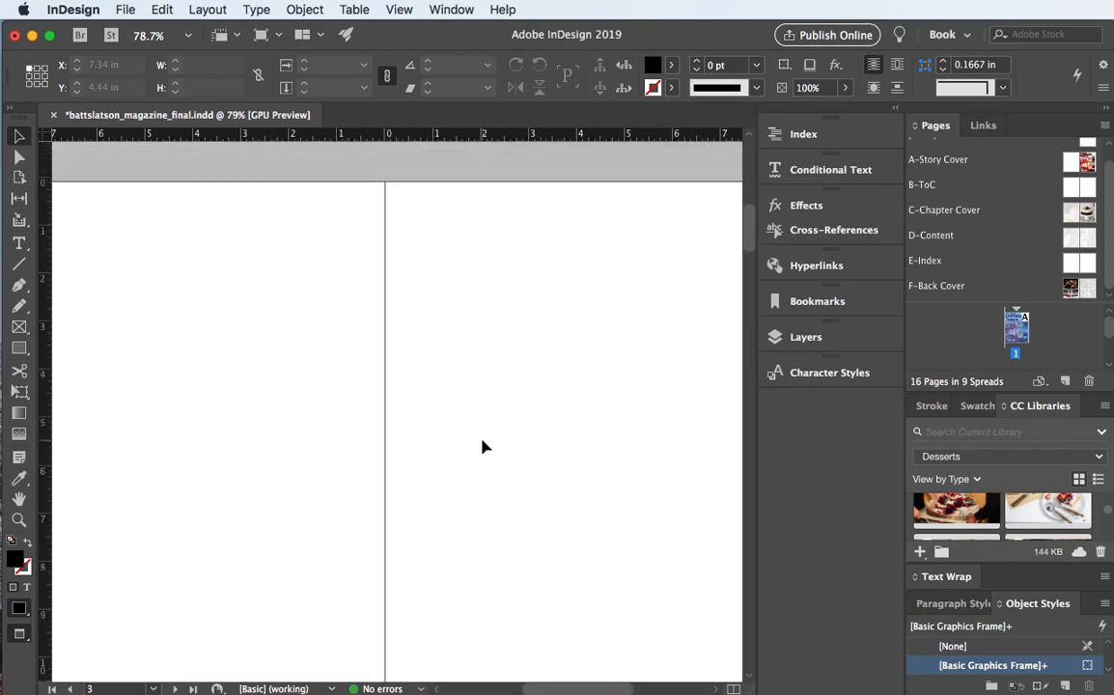
{"action": "scroll", "coordinate": [484, 447], "scroll_direction": "left", "scroll_amount": 1}
{"action": "scroll", "coordinate": [485, 446], "scroll_direction": "up", "scroll_amount": 3}
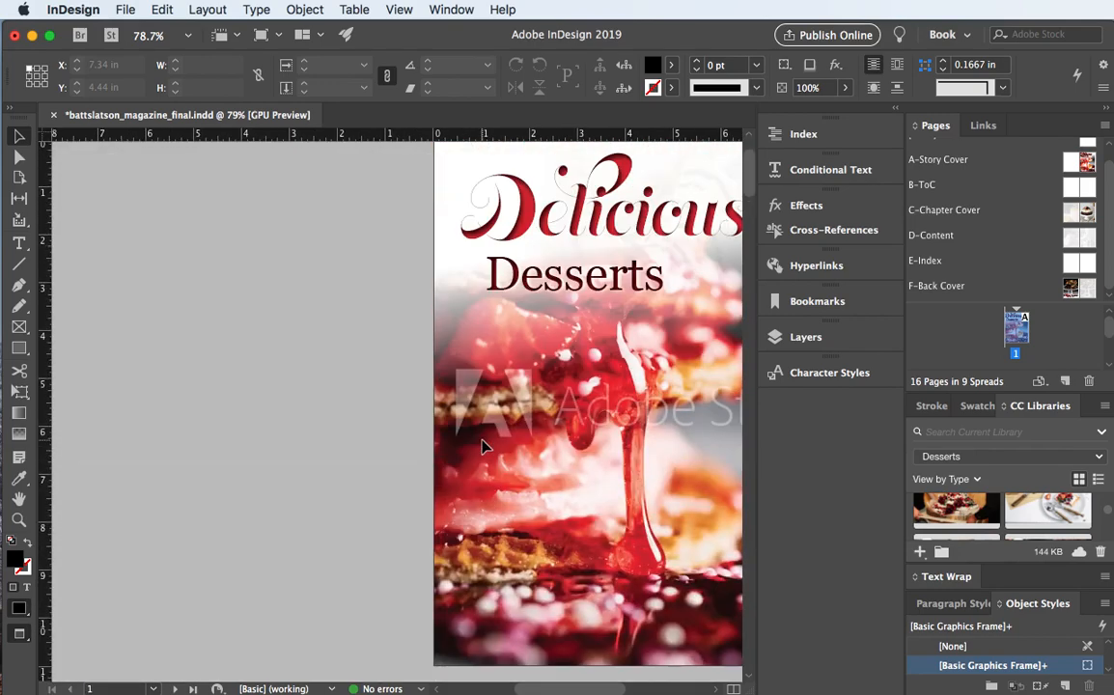
{"action": "scroll", "coordinate": [484, 447], "scroll_direction": "right", "scroll_amount": 2}
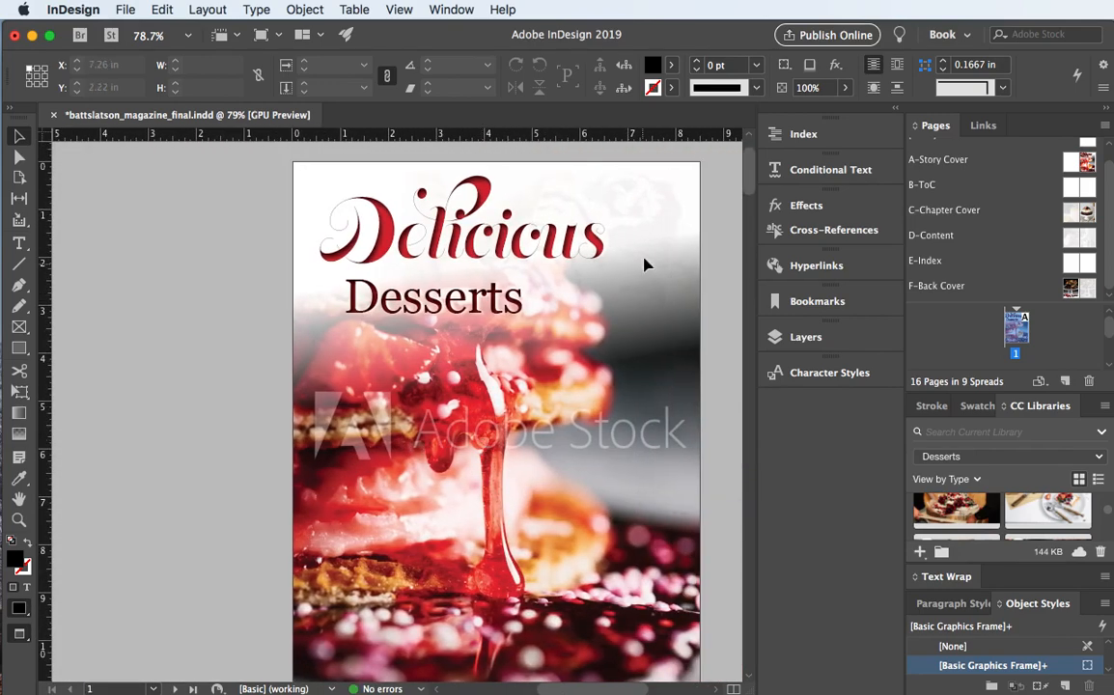
- Restore the deleted faded background image on the left-hand page of the A-Story Cover master and check the master spread
{"action": "left_click", "coordinate": [1020, 207]}
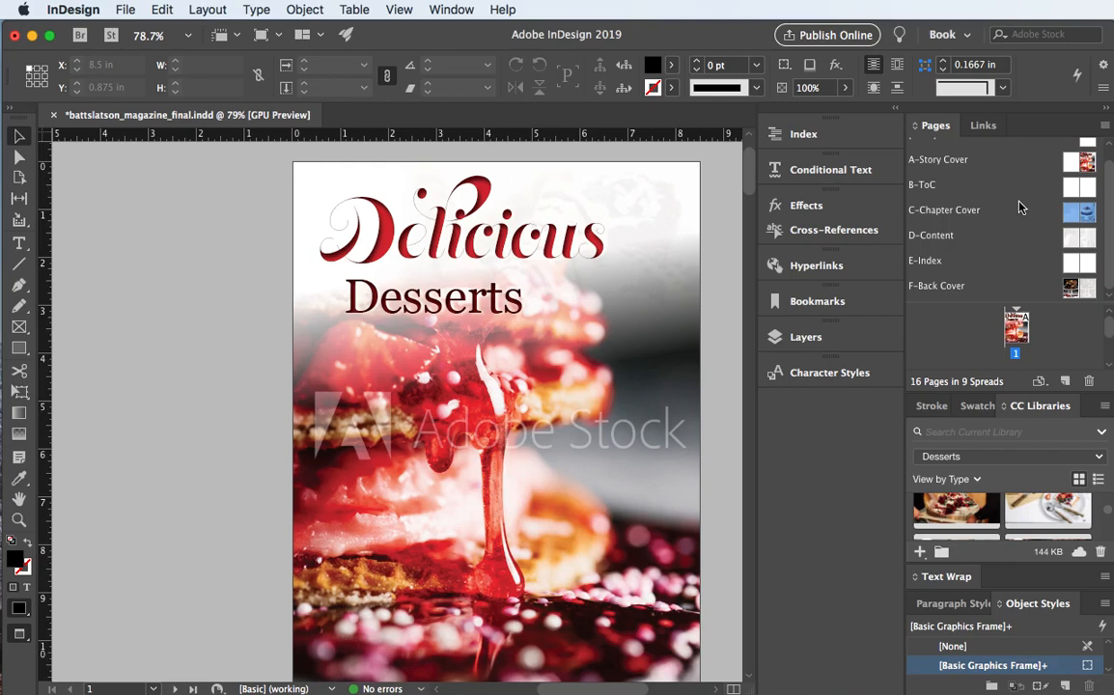
{"action": "double_click", "coordinate": [936, 159]}
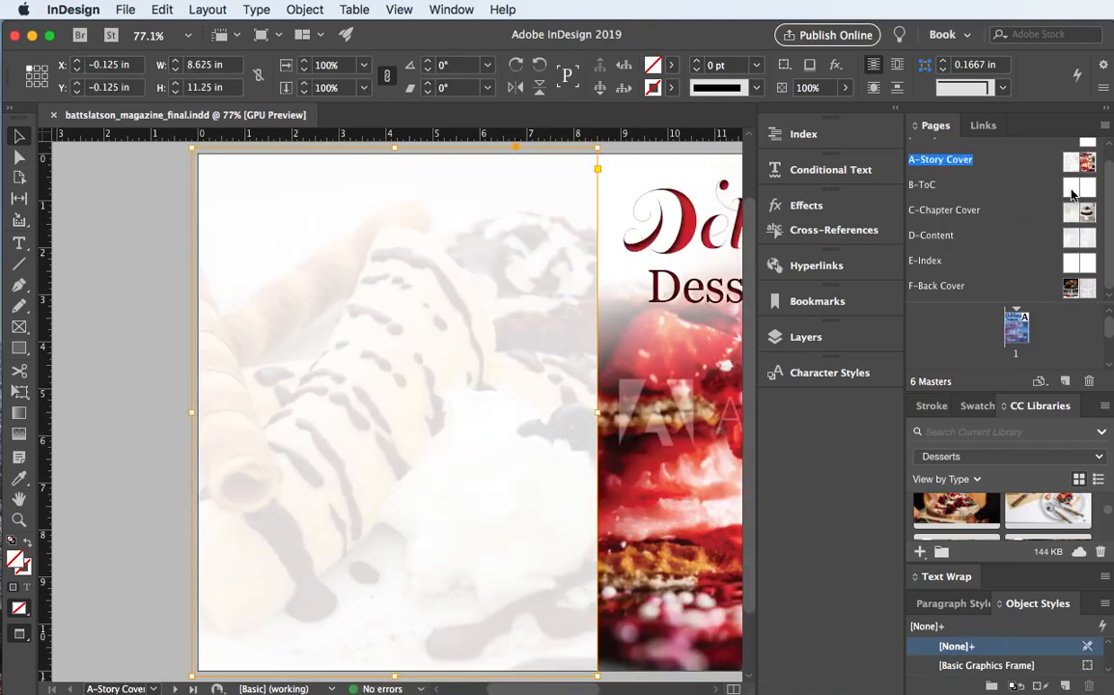
{"action": "scroll", "coordinate": [337, 384], "scroll_direction": "up", "scroll_amount": 2}
{"action": "scroll", "coordinate": [337, 383], "scroll_direction": "right", "scroll_amount": 4}
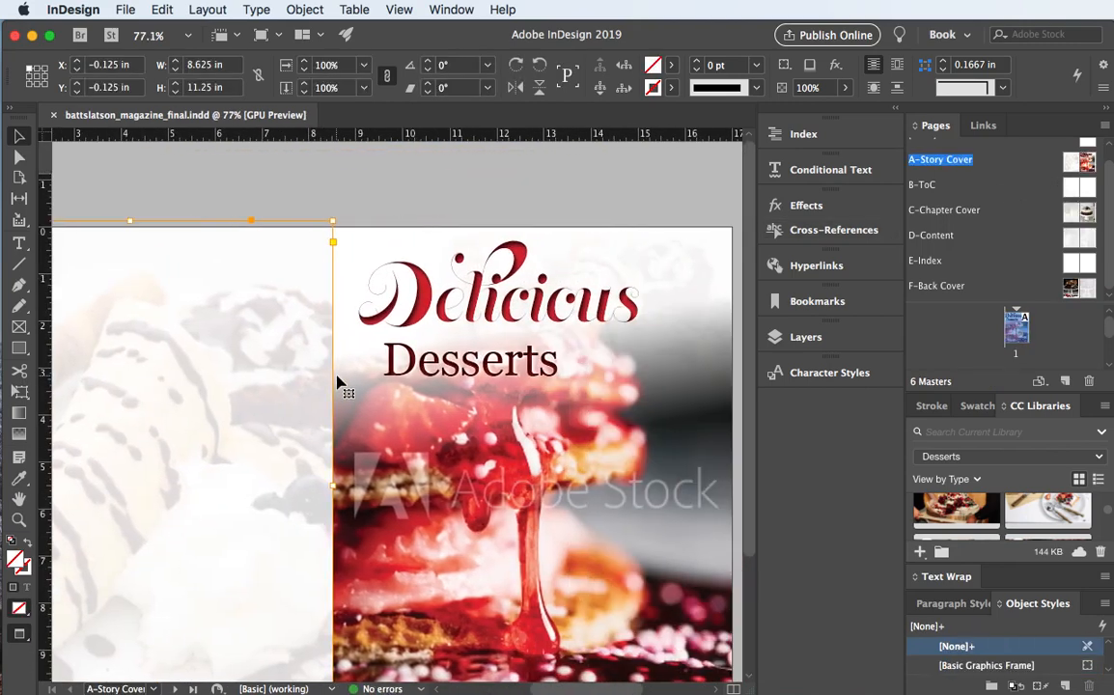
{"action": "scroll", "coordinate": [337, 384], "scroll_direction": "right", "scroll_amount": 3}
{"action": "scroll", "coordinate": [338, 384], "scroll_direction": "down", "scroll_amount": 2}
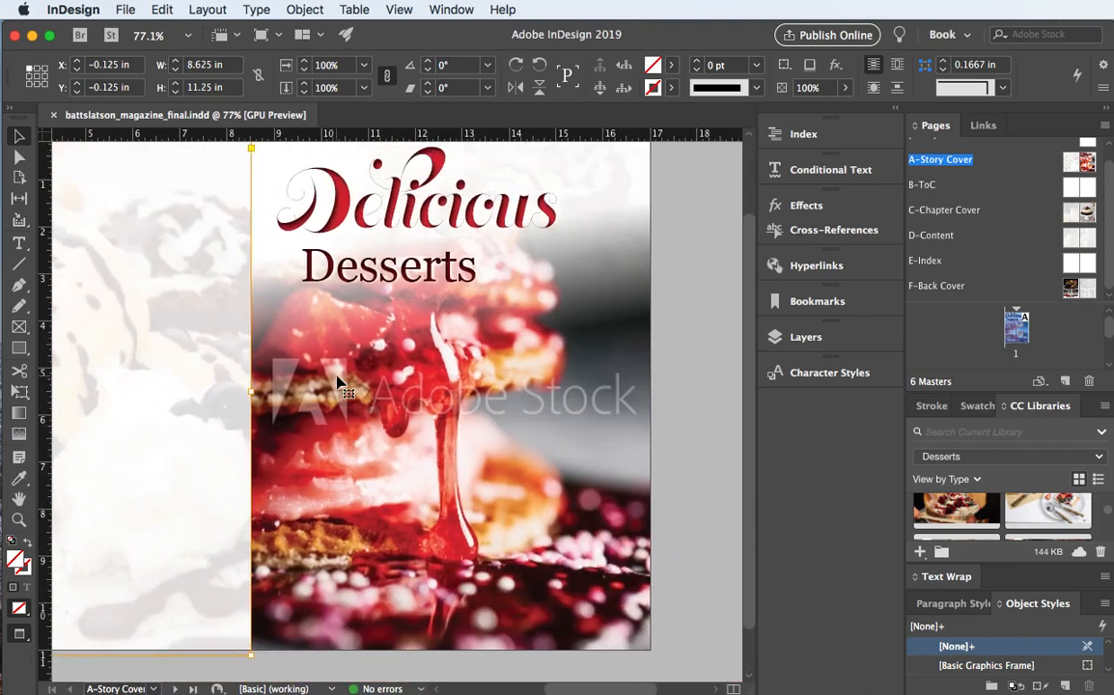
{"action": "scroll", "coordinate": [338, 383], "scroll_direction": "up", "scroll_amount": 2}
{"action": "scroll", "coordinate": [338, 383], "scroll_direction": "left", "scroll_amount": 5}
- Review pages 1 to 5 with the restored background, from the front cover to the Beautiful Desserts chapter cover
{"action": "double_click", "coordinate": [1016, 328]}
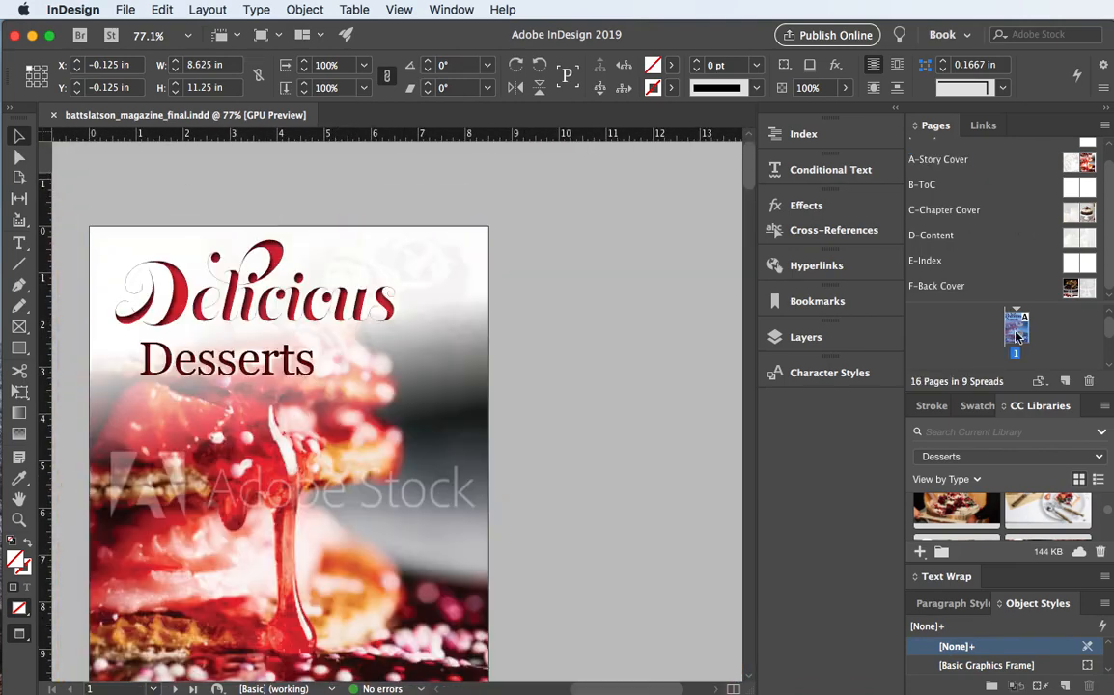
{"action": "scroll", "coordinate": [280, 381], "scroll_direction": "down", "scroll_amount": 6}
{"action": "scroll", "coordinate": [278, 380], "scroll_direction": "down", "scroll_amount": 4}
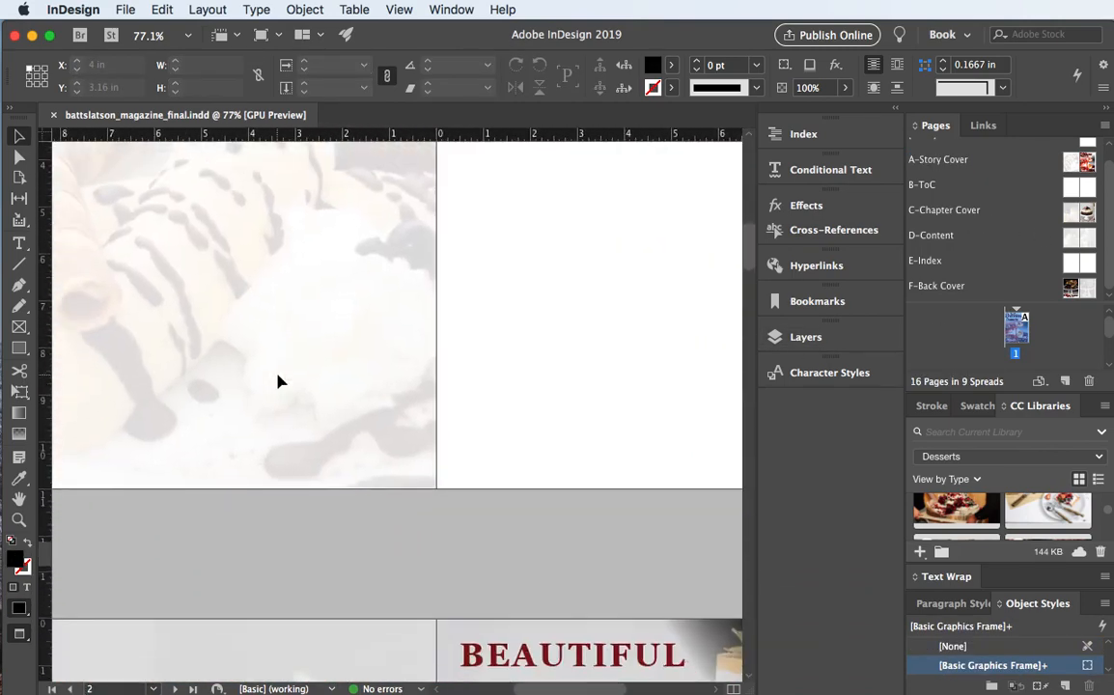
{"action": "scroll", "coordinate": [278, 380], "scroll_direction": "up", "scroll_amount": 2}
{"action": "scroll", "coordinate": [278, 381], "scroll_direction": "left", "scroll_amount": 2}
{"action": "scroll", "coordinate": [278, 380], "scroll_direction": "down", "scroll_amount": 4}
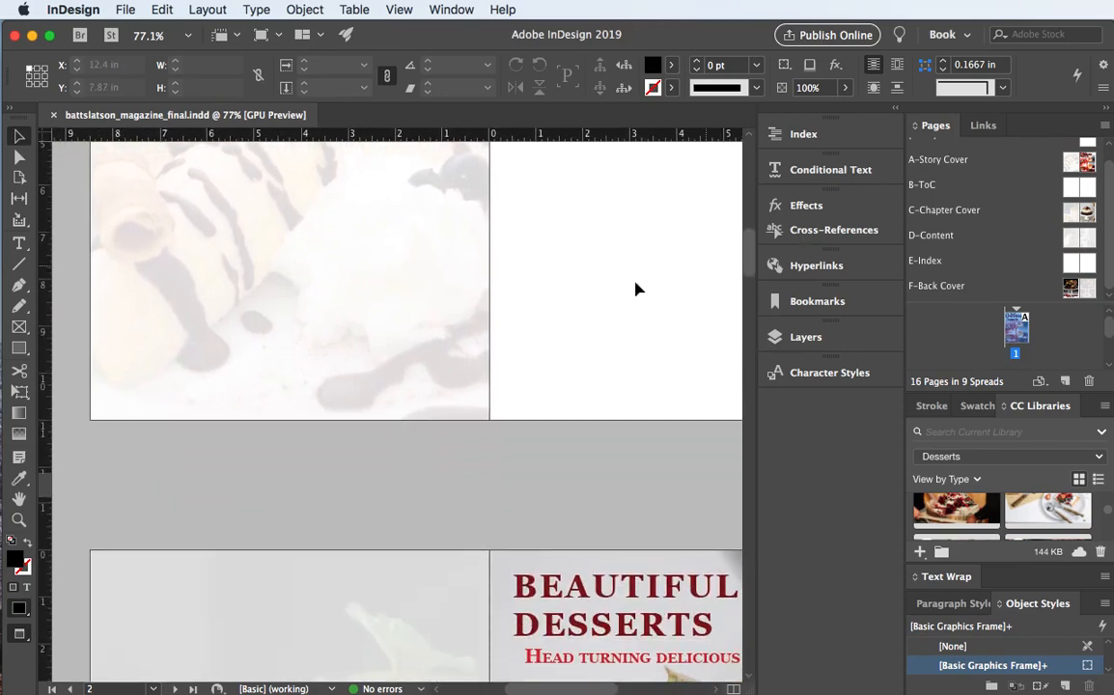
{"action": "scroll", "coordinate": [625, 292], "scroll_direction": "down", "scroll_amount": 5}
{"action": "scroll", "coordinate": [380, 361], "scroll_direction": "down", "scroll_amount": 2}
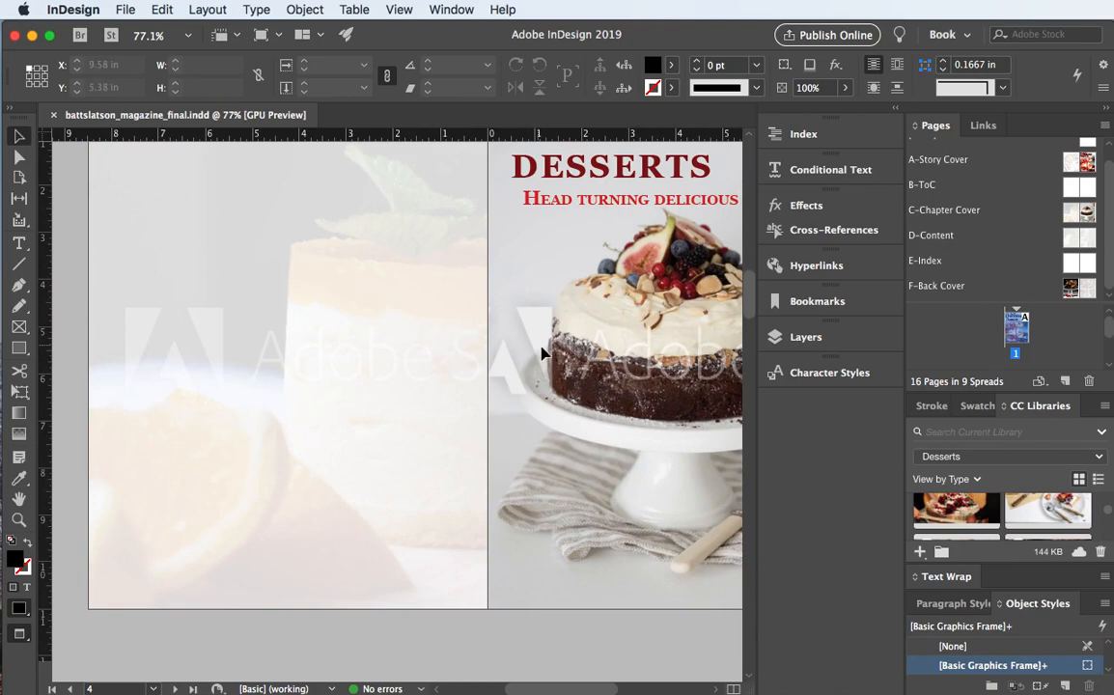
{"action": "scroll", "coordinate": [971, 345], "scroll_direction": "down", "scroll_amount": 3}
{"action": "scroll", "coordinate": [971, 344], "scroll_direction": "down", "scroll_amount": 1}
{"action": "scroll", "coordinate": [972, 344], "scroll_direction": "up", "scroll_amount": 1}
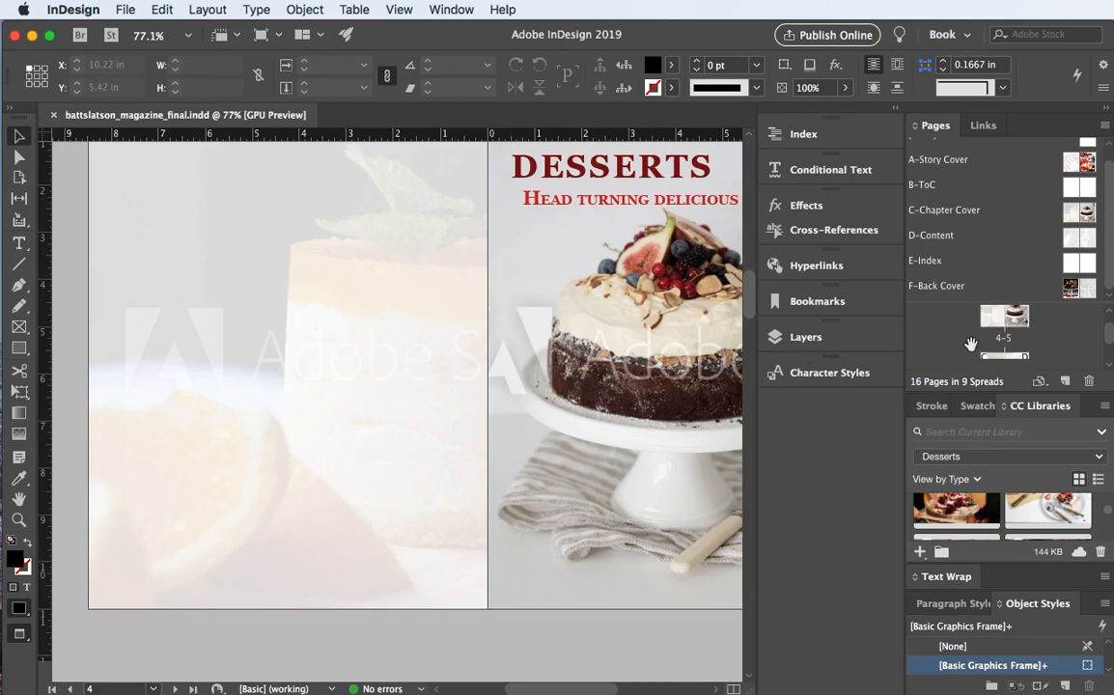
- Inspect both pages of the B-ToC and C-Chapter Cover masters, examining the backgrounds they supply to pages 4–5
{"action": "left_click", "coordinate": [991, 316]}
{"action": "double_click", "coordinate": [1089, 191]}
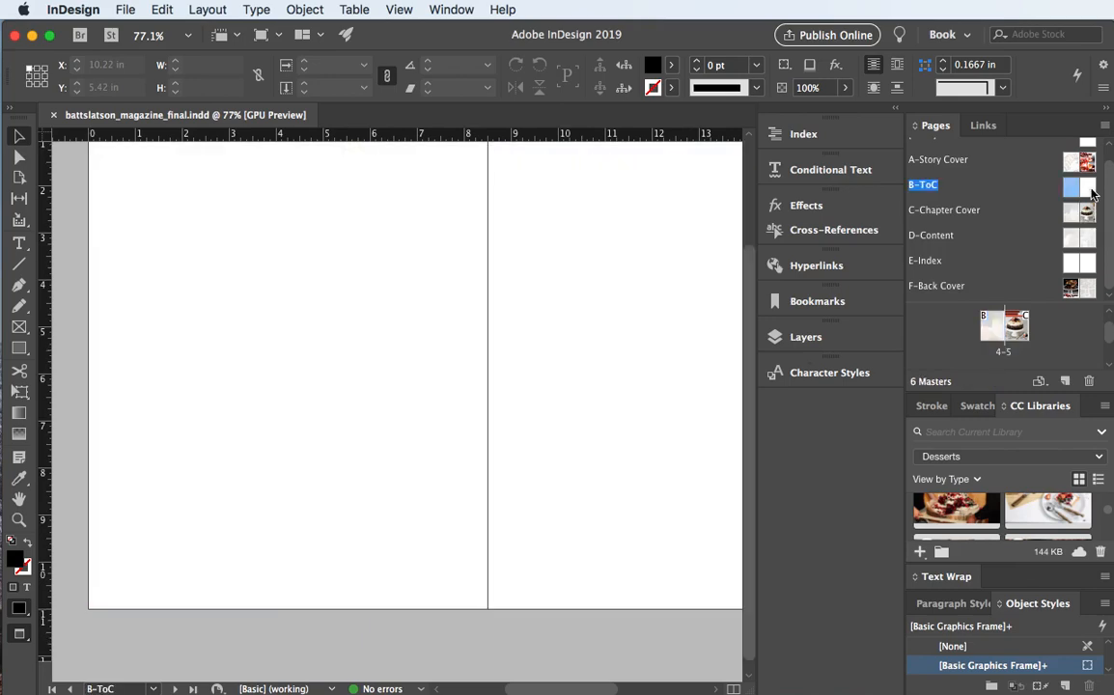
{"action": "double_click", "coordinate": [1090, 189]}
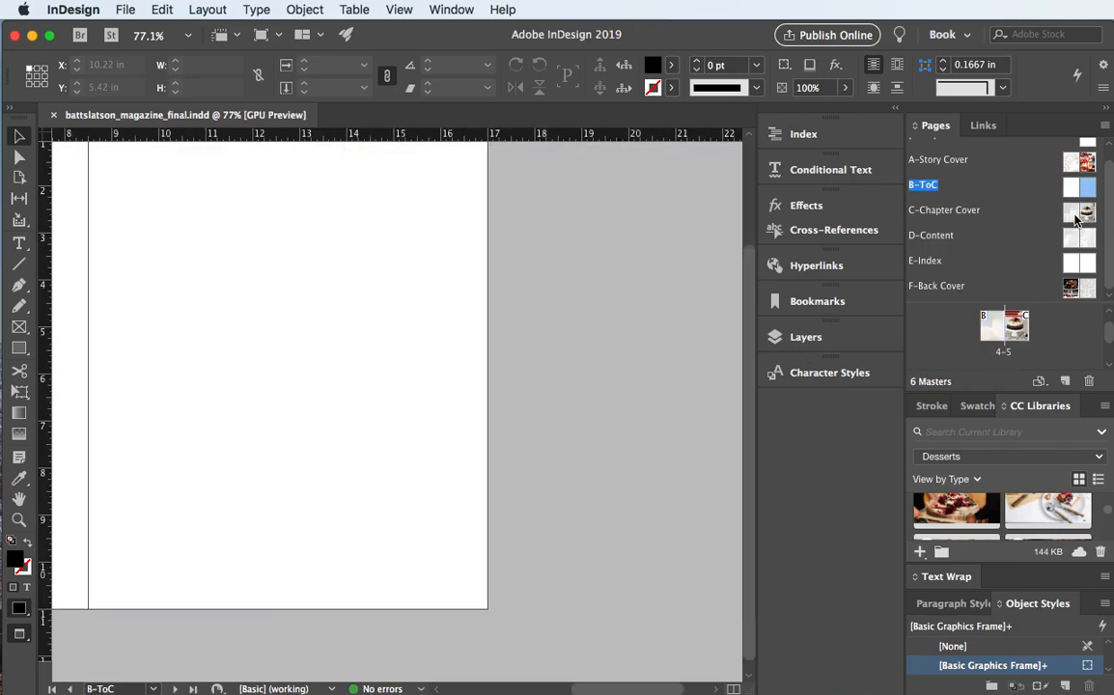
{"action": "double_click", "coordinate": [1073, 221]}
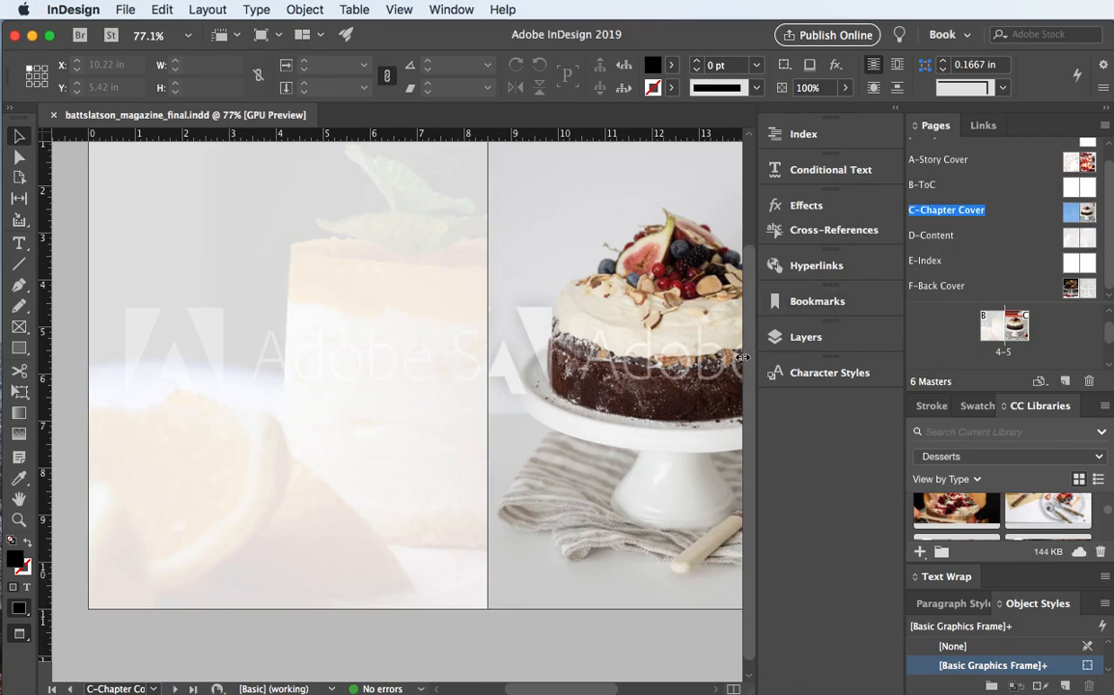
{"action": "scroll", "coordinate": [627, 371], "scroll_direction": "down", "scroll_amount": 1}
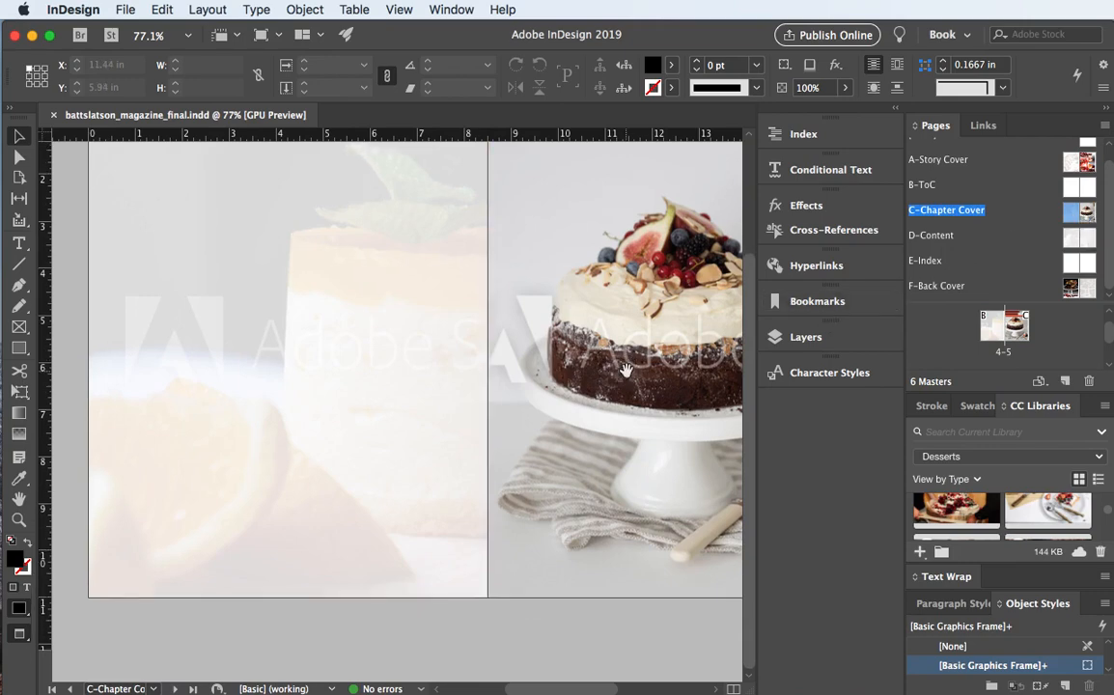
{"action": "scroll", "coordinate": [627, 370], "scroll_direction": "right", "scroll_amount": 5}
{"action": "scroll", "coordinate": [627, 371], "scroll_direction": "left", "scroll_amount": 5}
{"action": "scroll", "coordinate": [560, 435], "scroll_direction": "up", "scroll_amount": 2}
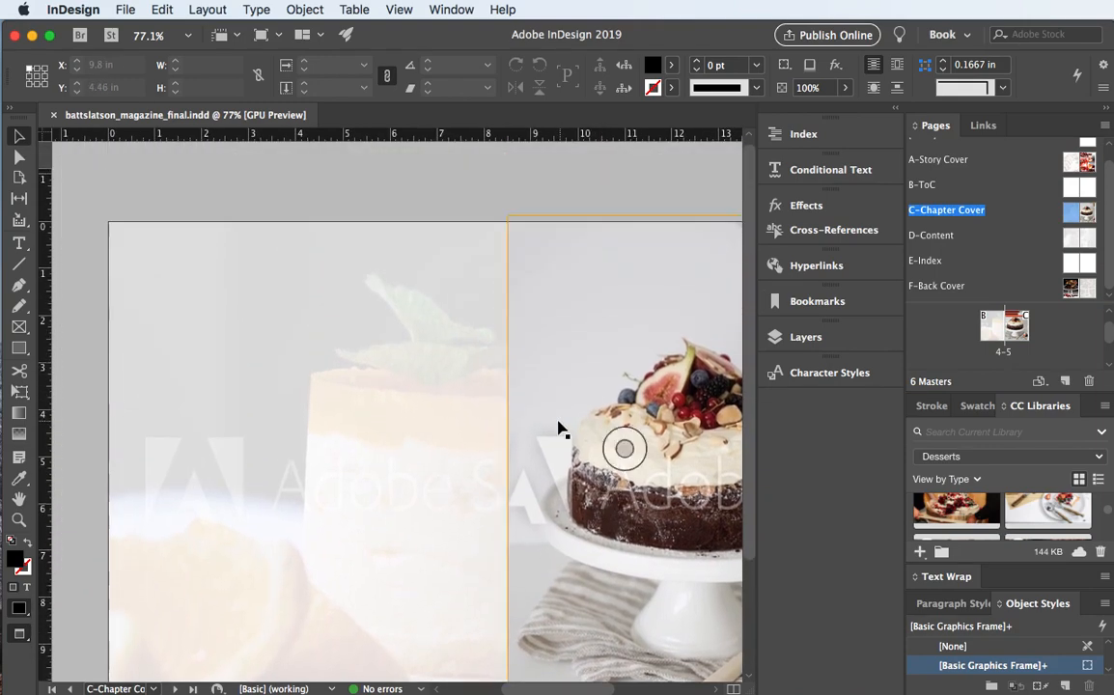
{"action": "scroll", "coordinate": [584, 439], "scroll_direction": "right", "scroll_amount": 4}
{"action": "scroll", "coordinate": [560, 430], "scroll_direction": "right", "scroll_amount": 2}
{"action": "scroll", "coordinate": [560, 429], "scroll_direction": "down", "scroll_amount": 1}
{"action": "scroll", "coordinate": [560, 430], "scroll_direction": "up", "scroll_amount": 1}
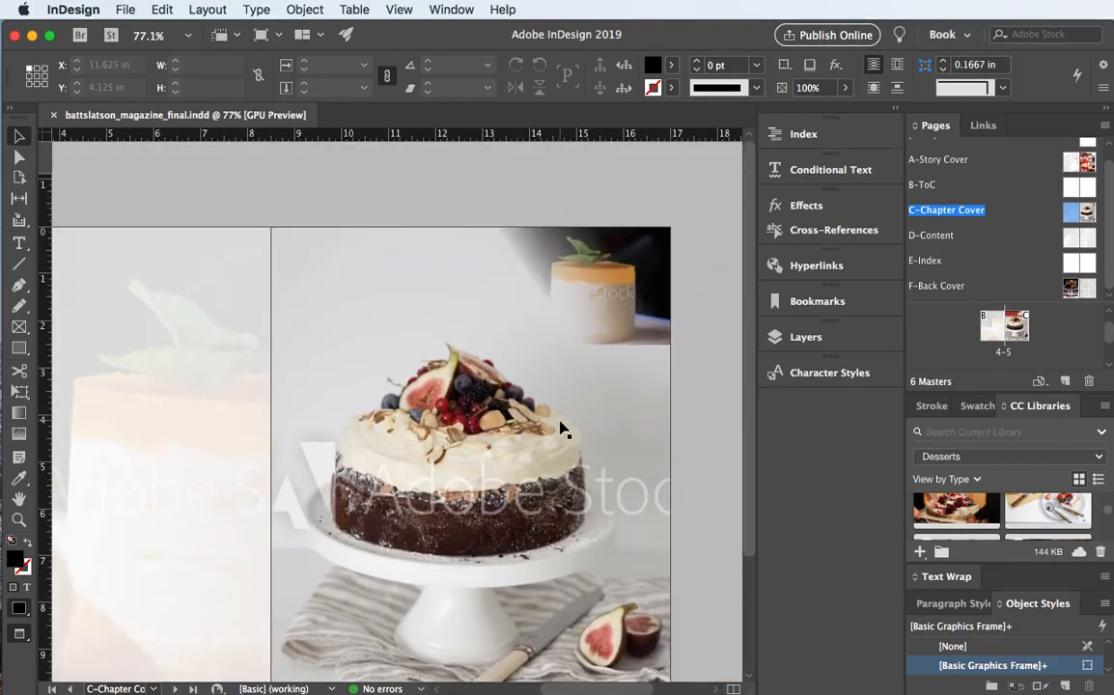
{"action": "scroll", "coordinate": [560, 429], "scroll_direction": "left", "scroll_amount": 4}
{"action": "scroll", "coordinate": [560, 429], "scroll_direction": "down", "scroll_amount": 3}
{"action": "scroll", "coordinate": [563, 428], "scroll_direction": "left", "scroll_amount": 2}
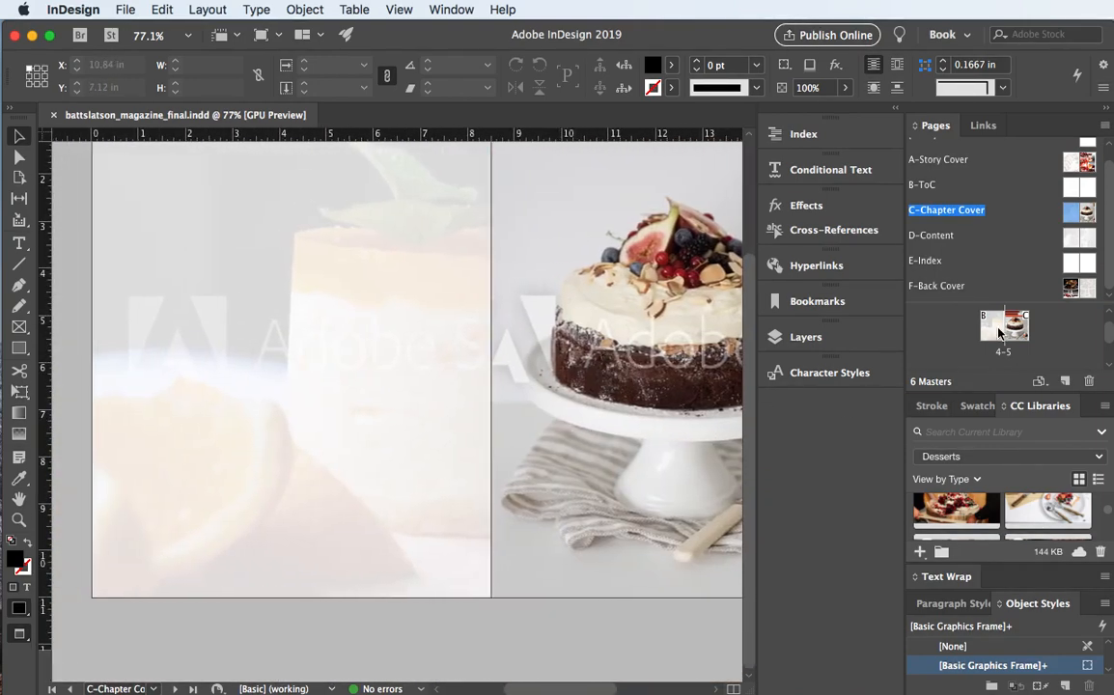
- Go to page 4 and compare the chapter cover spread with the content spread on pages 6–7
{"action": "double_click", "coordinate": [996, 335]}
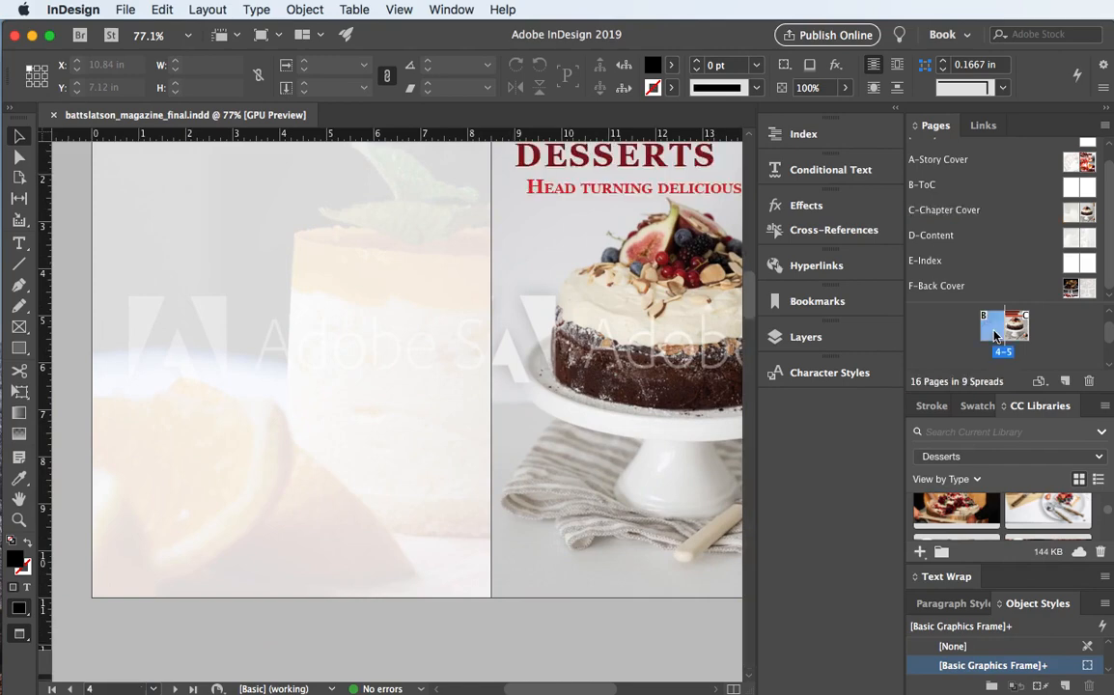
{"action": "key", "text": "super+0"}
{"action": "scroll", "coordinate": [680, 379], "scroll_direction": "right", "scroll_amount": 10}
{"action": "scroll", "coordinate": [680, 379], "scroll_direction": "down", "scroll_amount": 6}
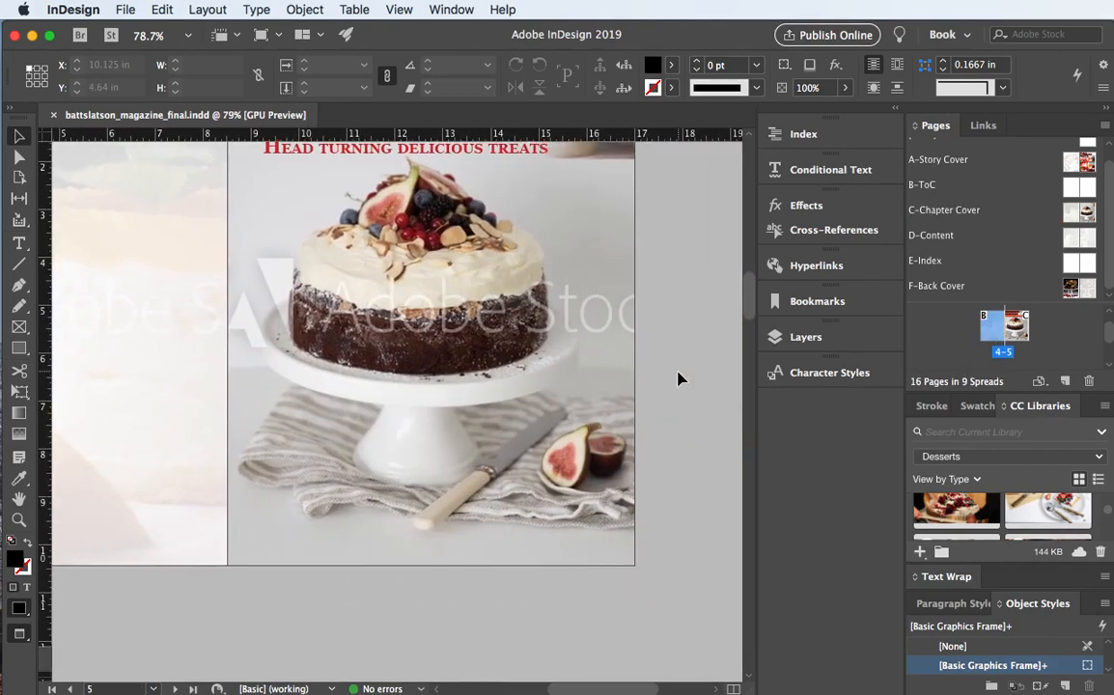
{"action": "scroll", "coordinate": [679, 379], "scroll_direction": "up", "scroll_amount": 10}
{"action": "scroll", "coordinate": [679, 379], "scroll_direction": "left", "scroll_amount": 3}
{"action": "scroll", "coordinate": [680, 379], "scroll_direction": "down", "scroll_amount": 15}
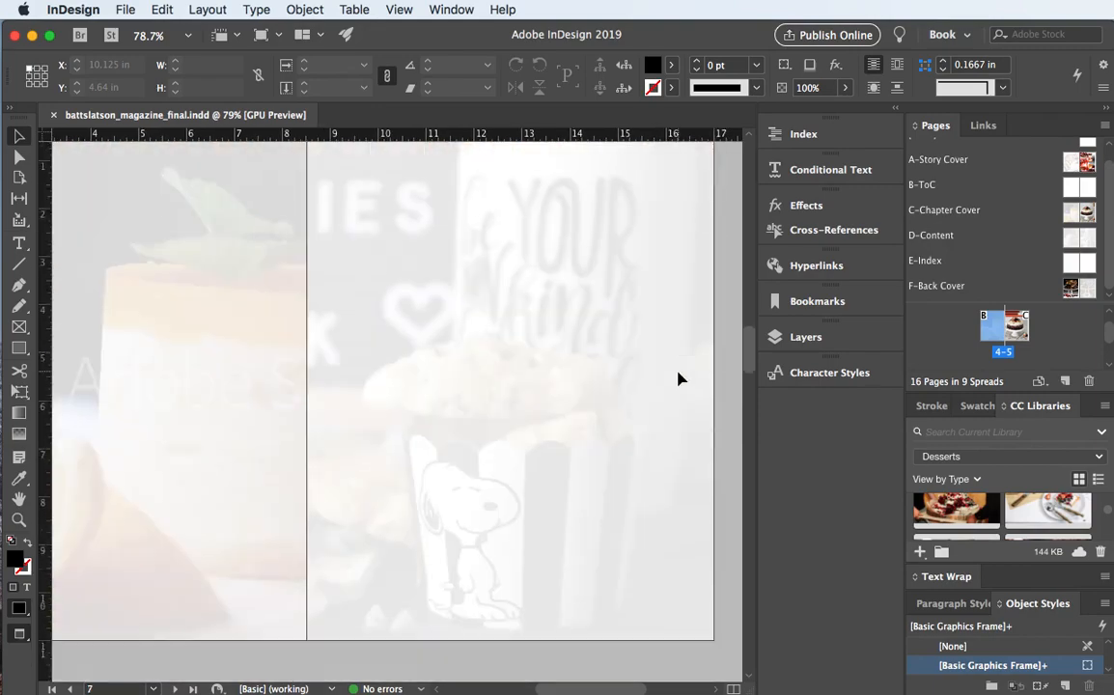
{"action": "scroll", "coordinate": [679, 379], "scroll_direction": "left", "scroll_amount": 4}
{"action": "scroll", "coordinate": [679, 379], "scroll_direction": "up", "scroll_amount": 5}
{"action": "scroll", "coordinate": [678, 379], "scroll_direction": "up", "scroll_amount": 15}
{"action": "scroll", "coordinate": [678, 379], "scroll_direction": "right", "scroll_amount": 5}
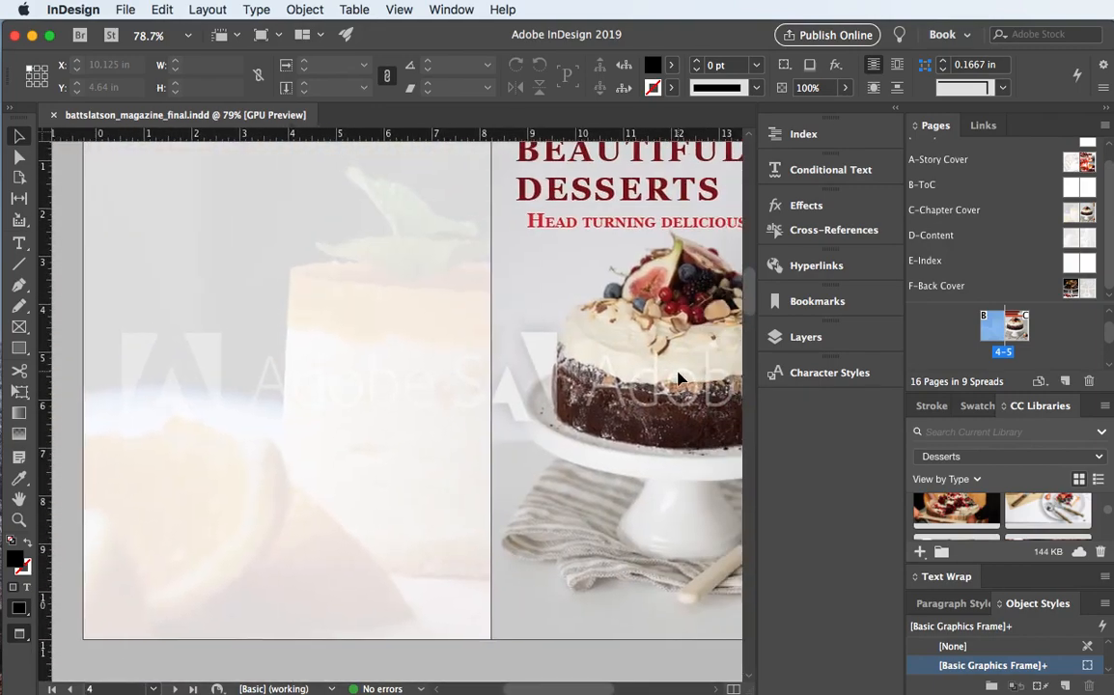
- Look over the faded content backgrounds on pages 6 to 9
{"action": "scroll", "coordinate": [678, 380], "scroll_direction": "down", "scroll_amount": 4}
{"action": "scroll", "coordinate": [678, 380], "scroll_direction": "down", "scroll_amount": 10}
{"action": "scroll", "coordinate": [678, 380], "scroll_direction": "left", "scroll_amount": 6}
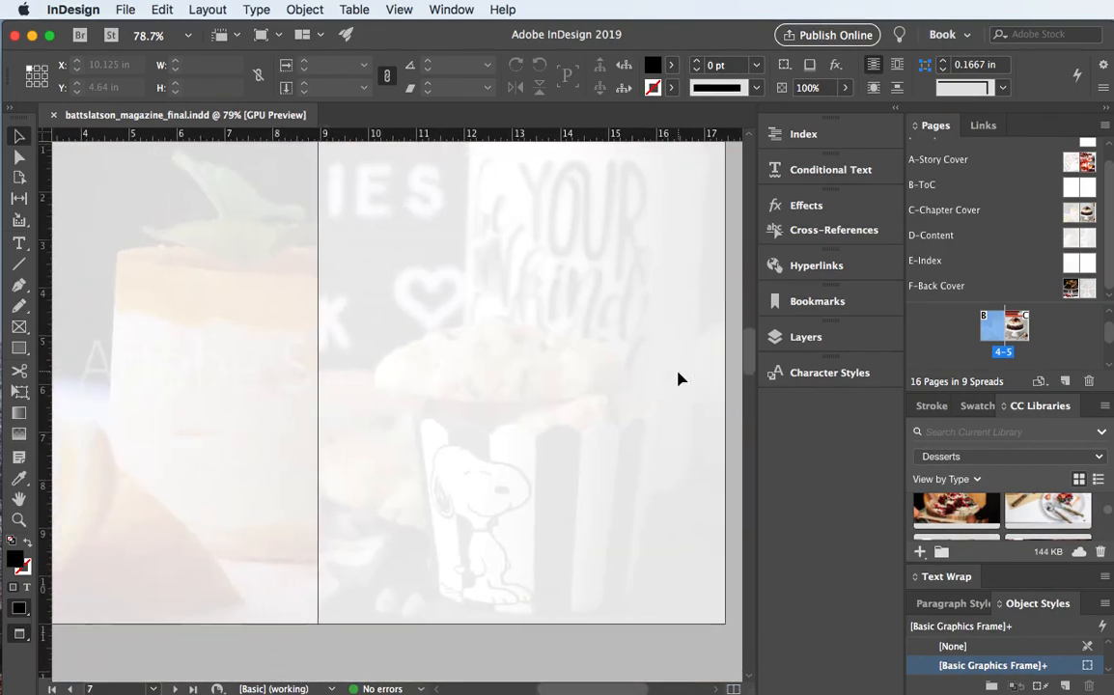
{"action": "scroll", "coordinate": [677, 379], "scroll_direction": "right", "scroll_amount": 6}
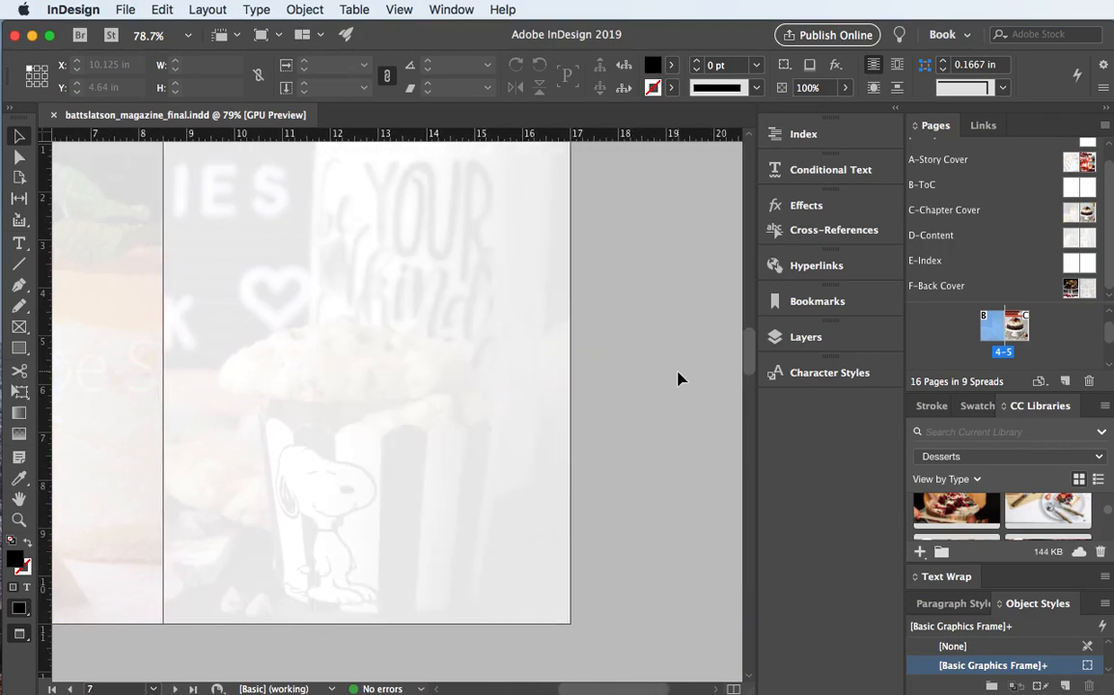
{"action": "scroll", "coordinate": [678, 379], "scroll_direction": "down", "scroll_amount": 6}
{"action": "scroll", "coordinate": [677, 380], "scroll_direction": "left", "scroll_amount": 2}
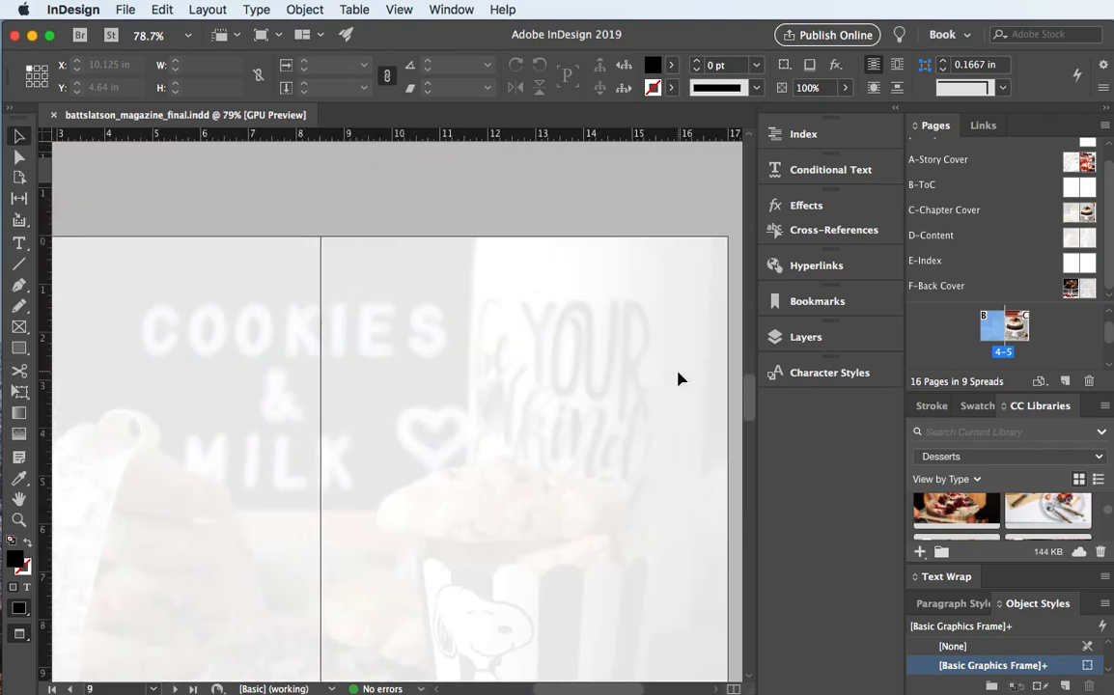
{"action": "scroll", "coordinate": [678, 379], "scroll_direction": "down", "scroll_amount": 6}
{"action": "scroll", "coordinate": [677, 380], "scroll_direction": "left", "scroll_amount": 2}
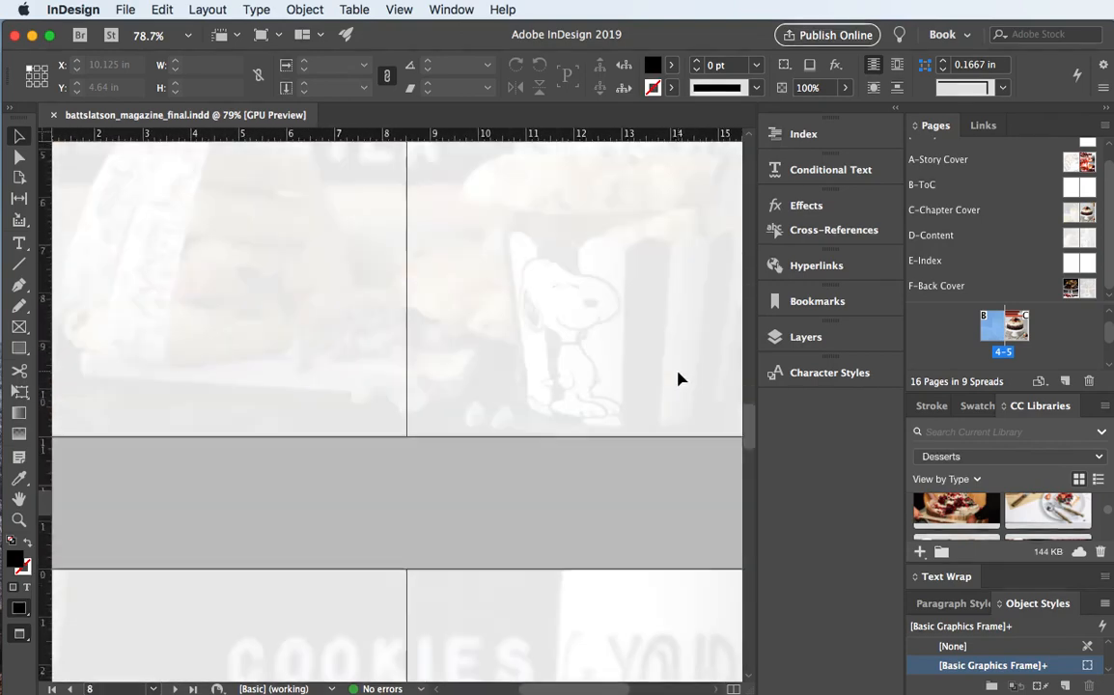
- Review the remaining pages through the 14–15 spread and examine the back cover on page 16
{"action": "scroll", "coordinate": [677, 380], "scroll_direction": "down", "scroll_amount": 12}
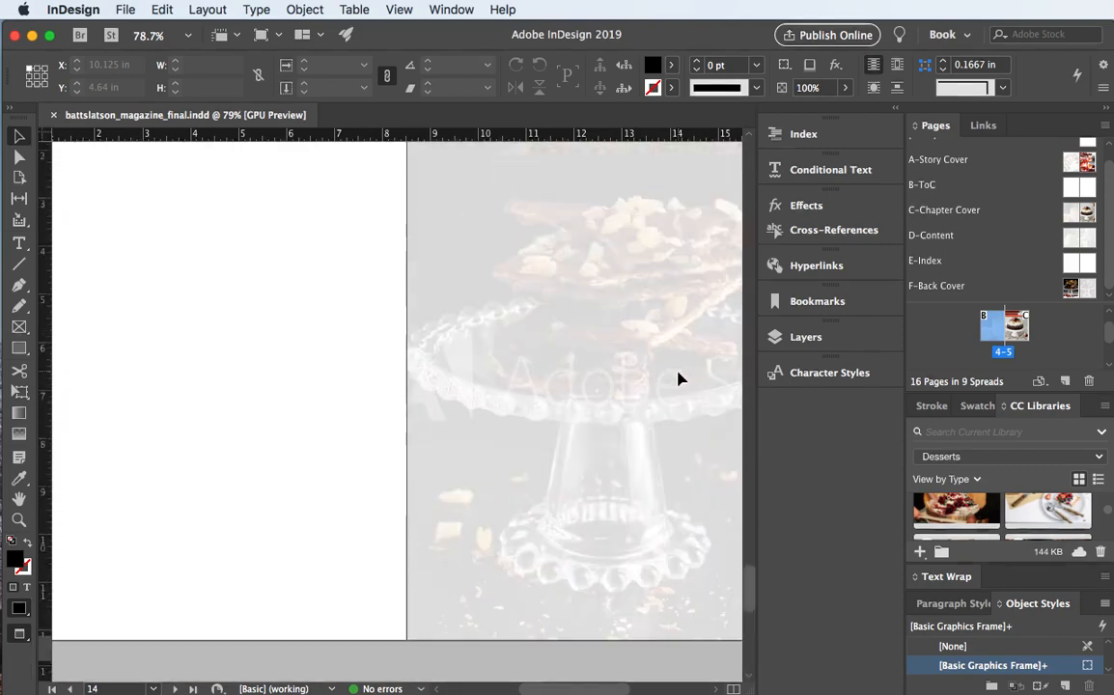
{"action": "scroll", "coordinate": [678, 380], "scroll_direction": "down", "scroll_amount": 15}
{"action": "scroll", "coordinate": [678, 380], "scroll_direction": "right", "scroll_amount": 3}
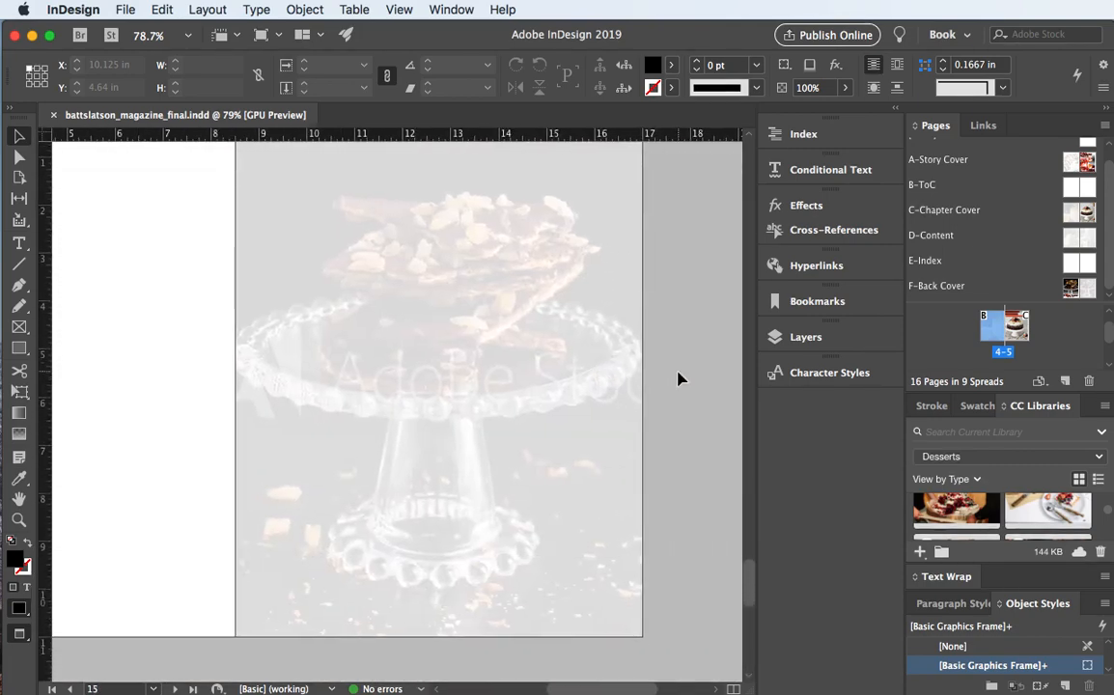
{"action": "scroll", "coordinate": [677, 379], "scroll_direction": "down", "scroll_amount": 8}
{"action": "scroll", "coordinate": [677, 380], "scroll_direction": "left", "scroll_amount": 3}
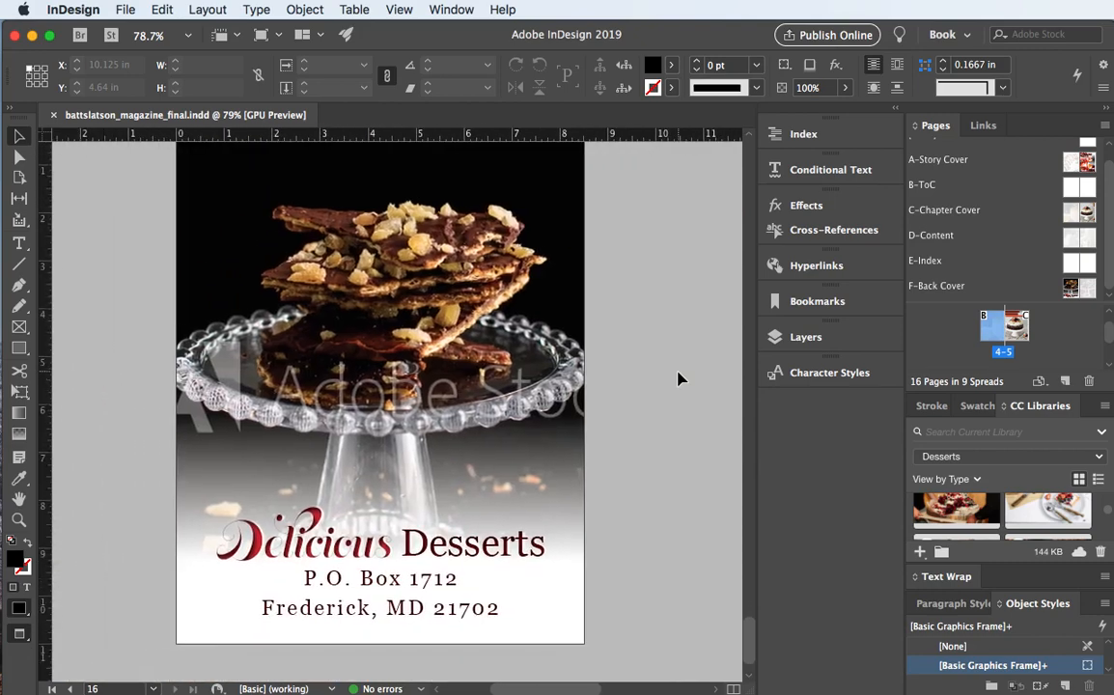
{"action": "scroll", "coordinate": [677, 379], "scroll_direction": "up", "scroll_amount": 6}
{"action": "scroll", "coordinate": [678, 379], "scroll_direction": "left", "scroll_amount": 2}
{"action": "scroll", "coordinate": [677, 380], "scroll_direction": "down", "scroll_amount": 4}
{"action": "scroll", "coordinate": [678, 380], "scroll_direction": "right", "scroll_amount": 2}
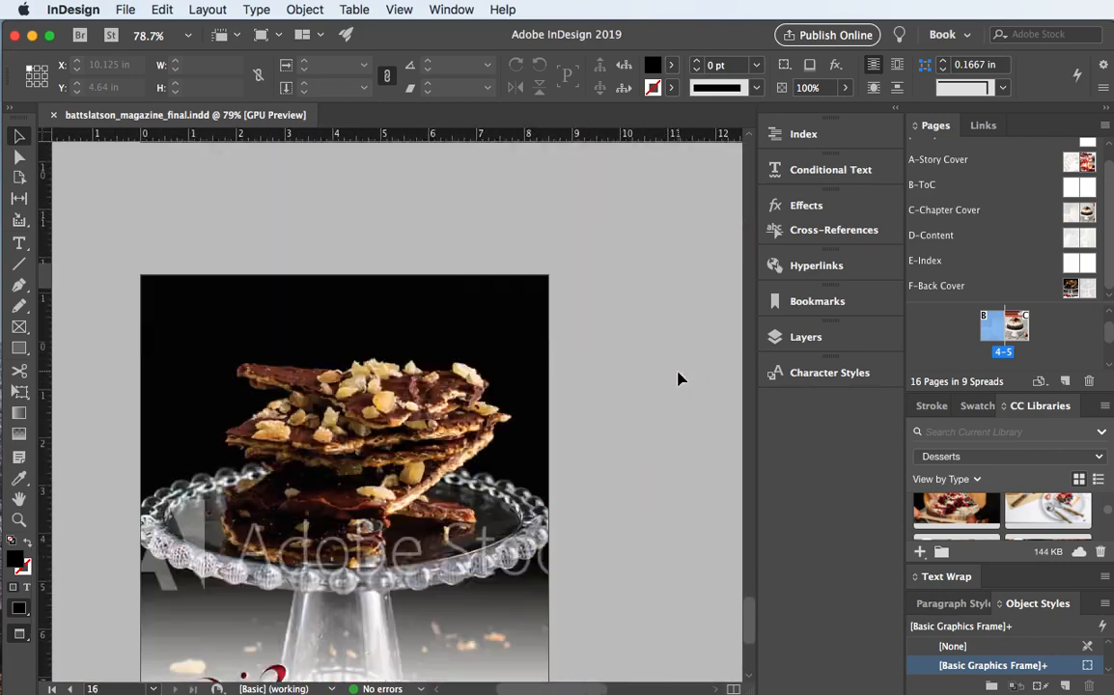
{"action": "scroll", "coordinate": [678, 379], "scroll_direction": "down", "scroll_amount": 5}
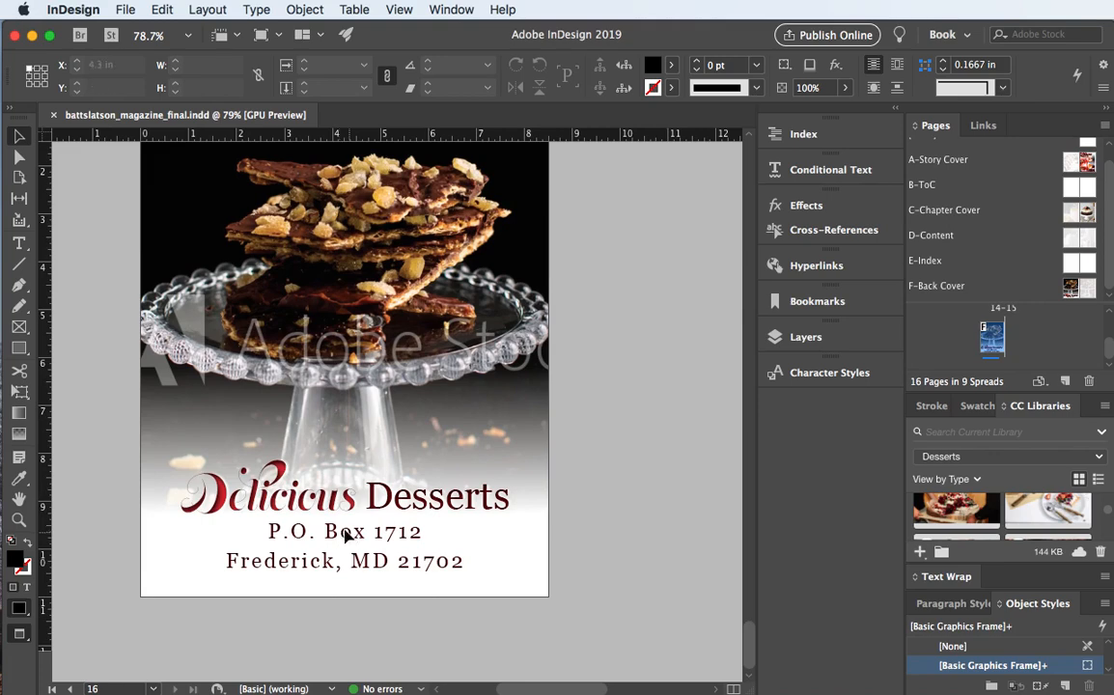
- Reduce the two-line mailing address on the F-Back Cover master to a font size of 26 pt
{"action": "double_click", "coordinate": [1086, 289]}
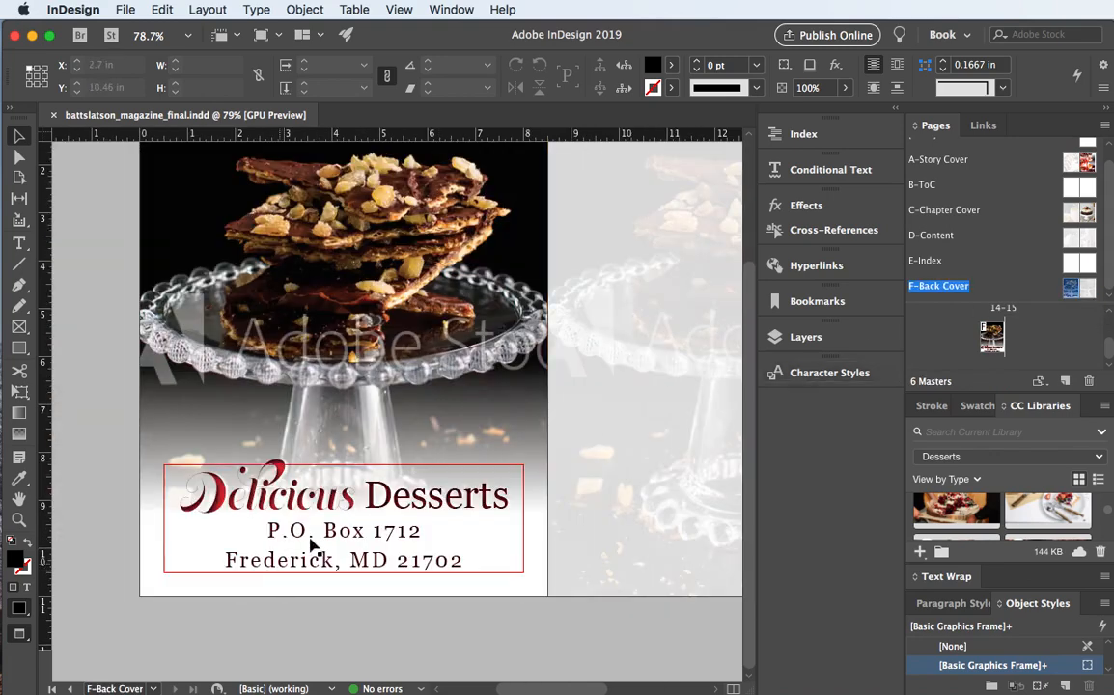
{"action": "double_click", "coordinate": [328, 530]}
{"action": "left_click_drag", "start_coordinate": [468, 563], "coordinate": [249, 512]}
{"action": "left_click", "coordinate": [29, 65]}
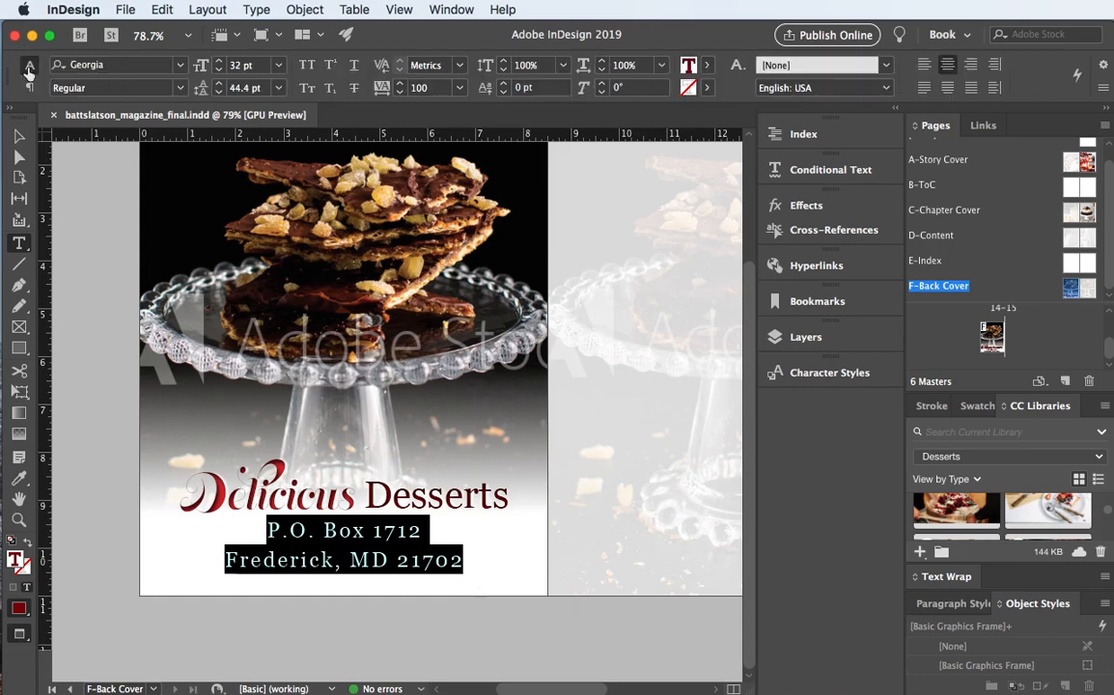
{"action": "left_click", "coordinate": [219, 70]}
{"action": "left_click", "coordinate": [219, 71]}
{"action": "left_click", "coordinate": [220, 71]}
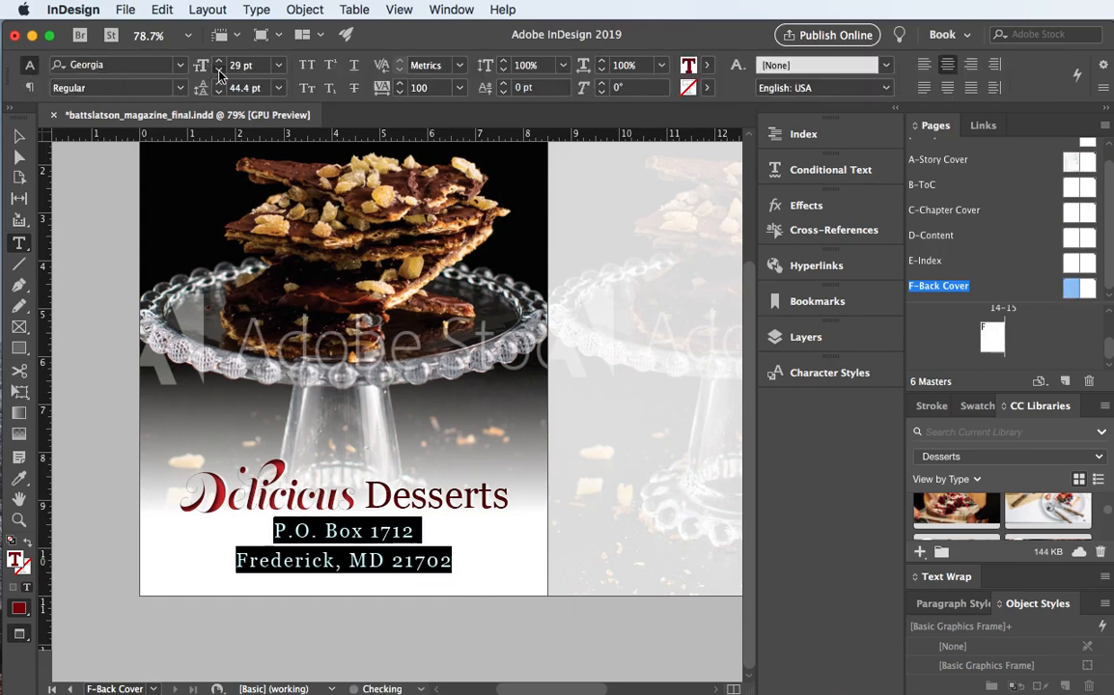
{"action": "left_click", "coordinate": [219, 70]}
{"action": "left_click", "coordinate": [220, 70]}
{"action": "left_click", "coordinate": [219, 70]}
- Tighten the back cover address's leading to 36.4 pt and reduce its font size to 24 pt
{"action": "key", "text": "alt+Up"}
{"action": "key", "text": "alt+Up"}
{"action": "key", "text": "alt+Up"}
{"action": "key", "text": "alt+Up"}
{"action": "key", "text": "alt+Up"}
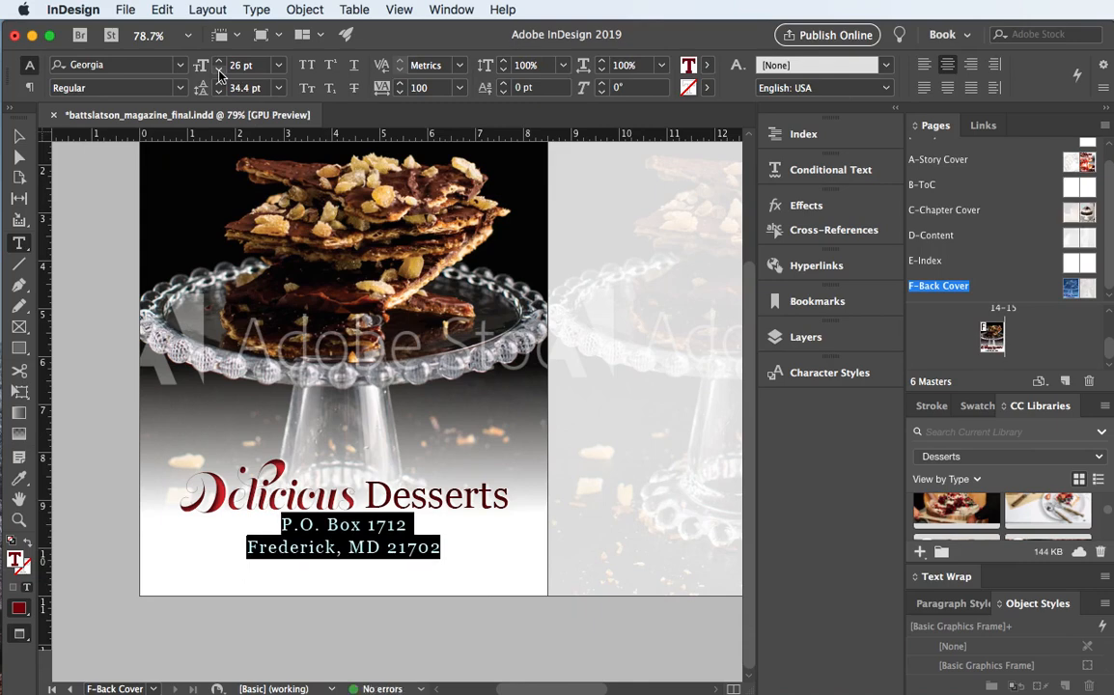
{"action": "key", "text": "alt+Down"}
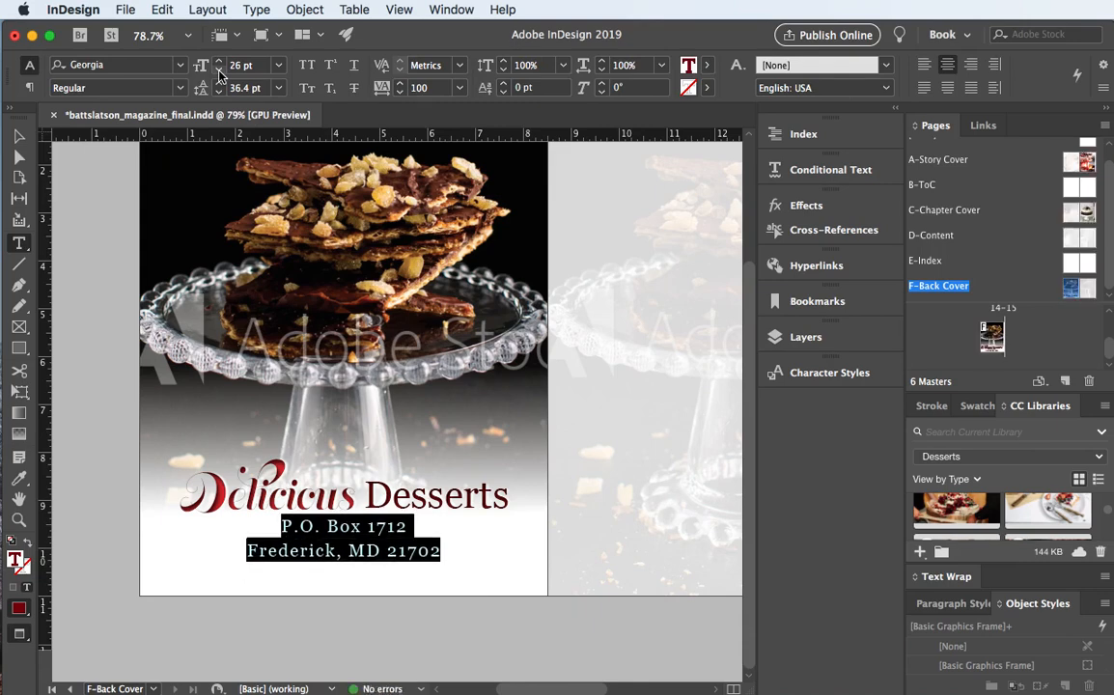
{"action": "left_click", "coordinate": [219, 73]}
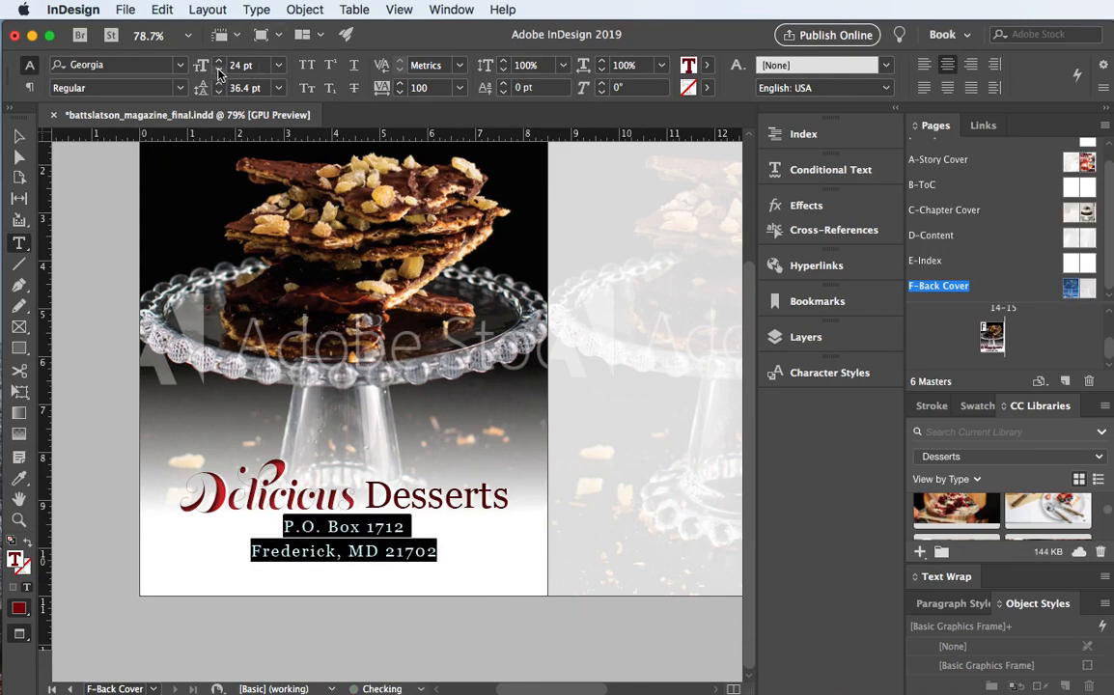
- Tighten the back cover address's leading to 32.4 pt
{"action": "left_click", "coordinate": [220, 73]}
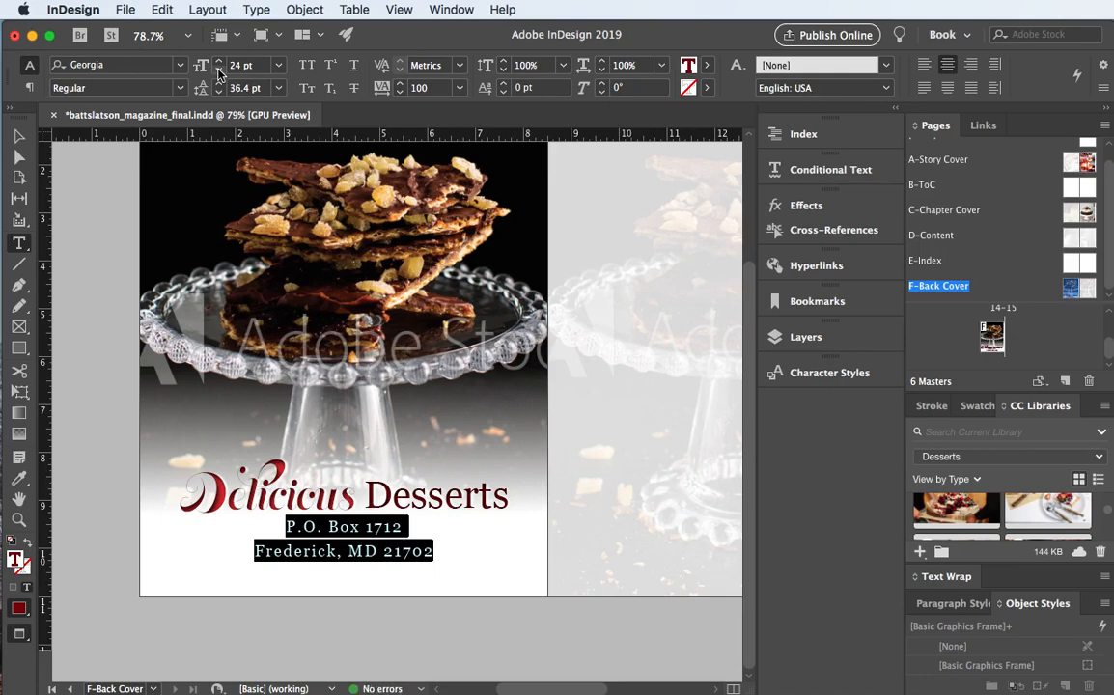
{"action": "key", "text": "alt+Up"}
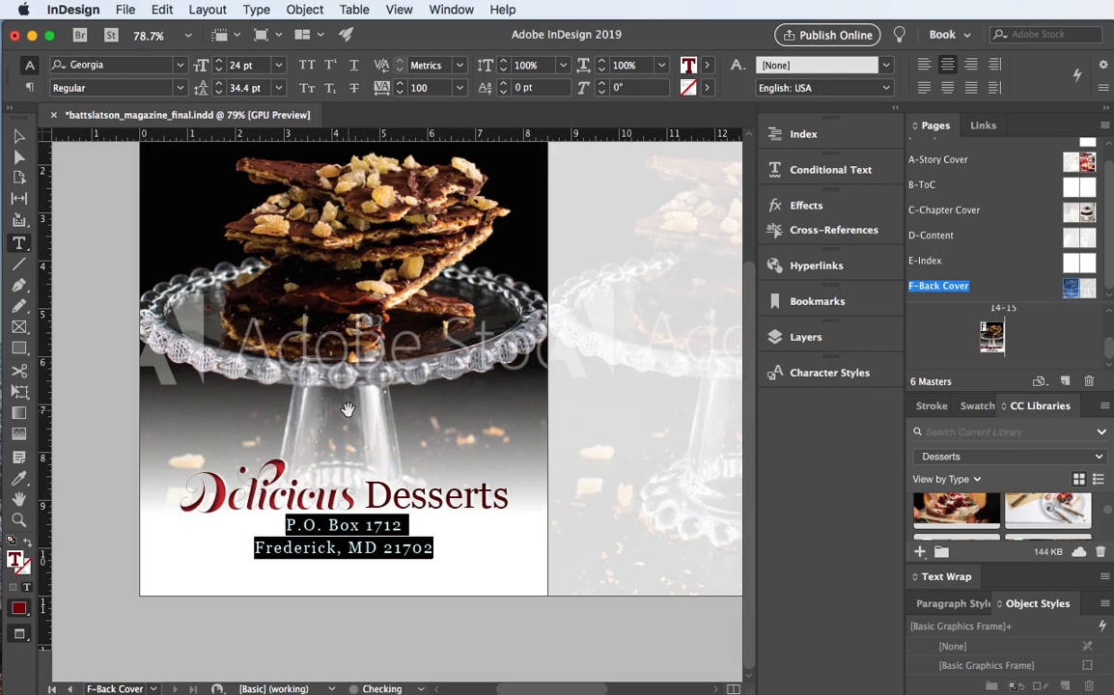
{"action": "key", "text": "alt+Up"}
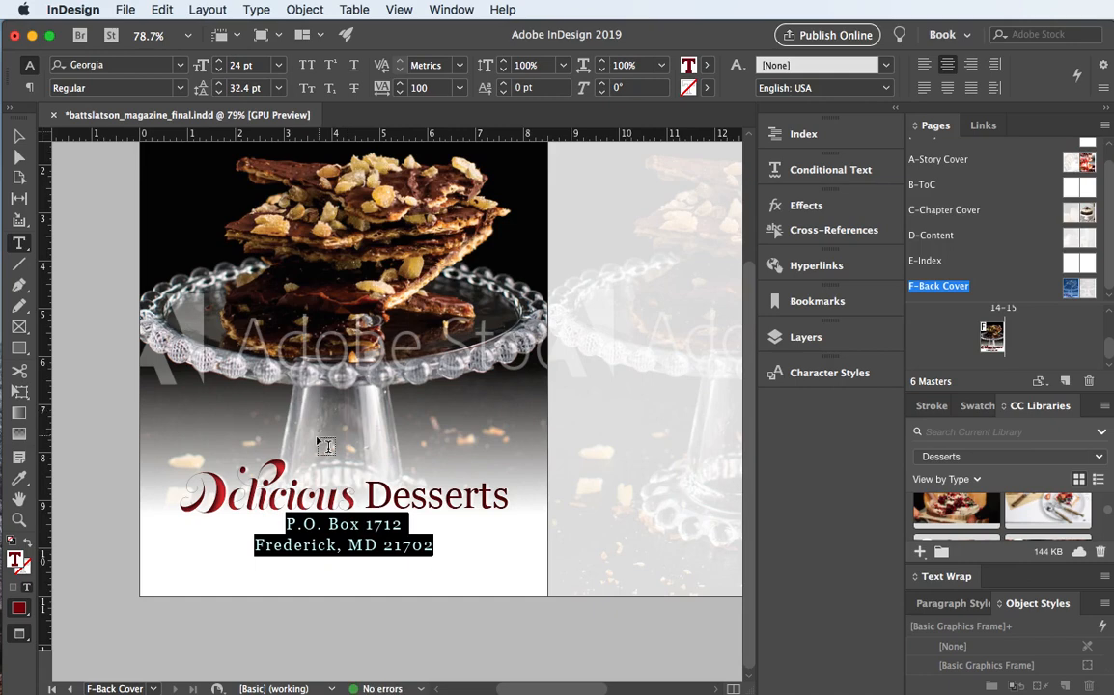
- Merge the two back cover address lines into one line, separated by a vertical bar with a space on each side
{"action": "left_click_drag", "start_coordinate": [287, 522], "coordinate": [398, 522]}
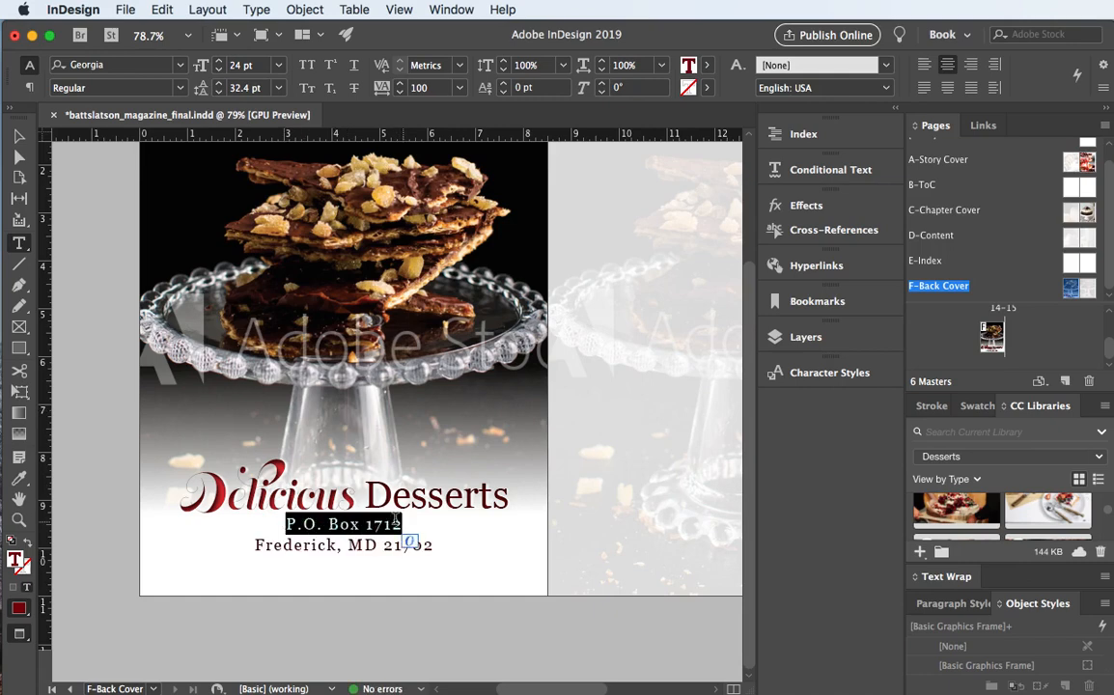
{"action": "left_click", "coordinate": [17, 138]}
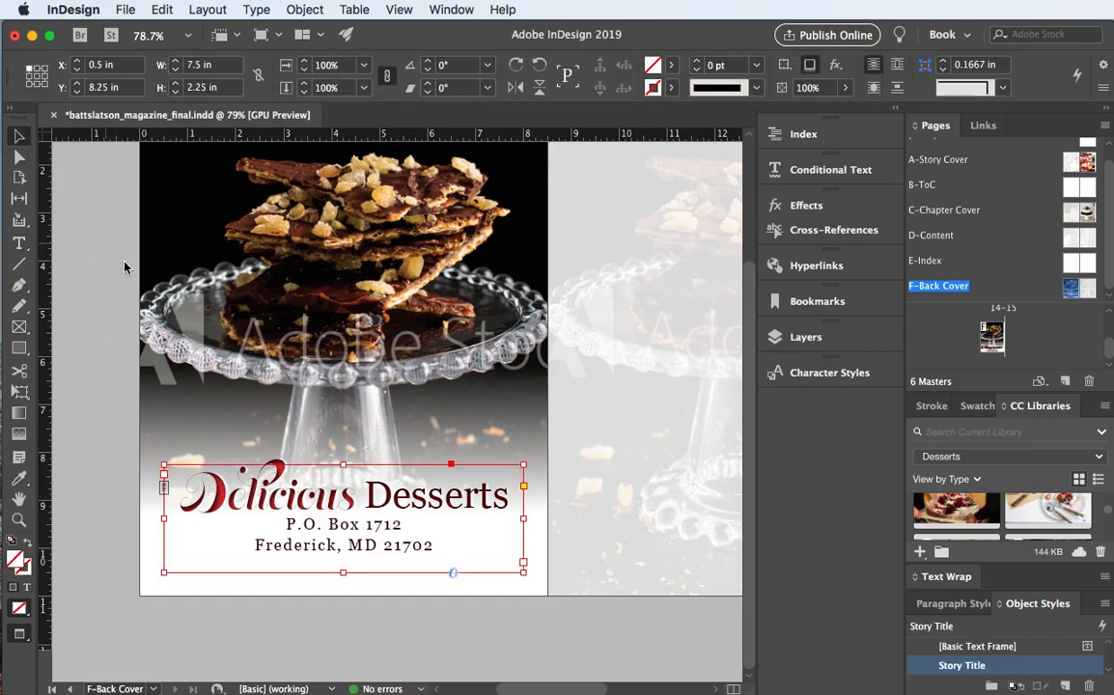
{"action": "double_click", "coordinate": [256, 555]}
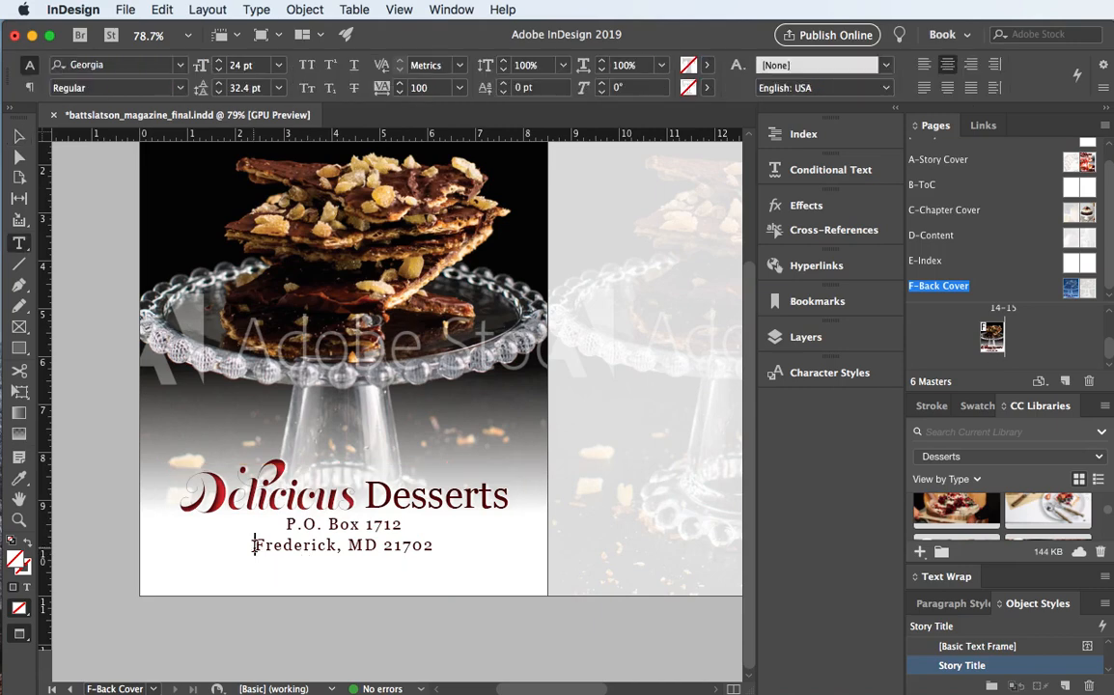
{"action": "key", "text": "BackSpace"}
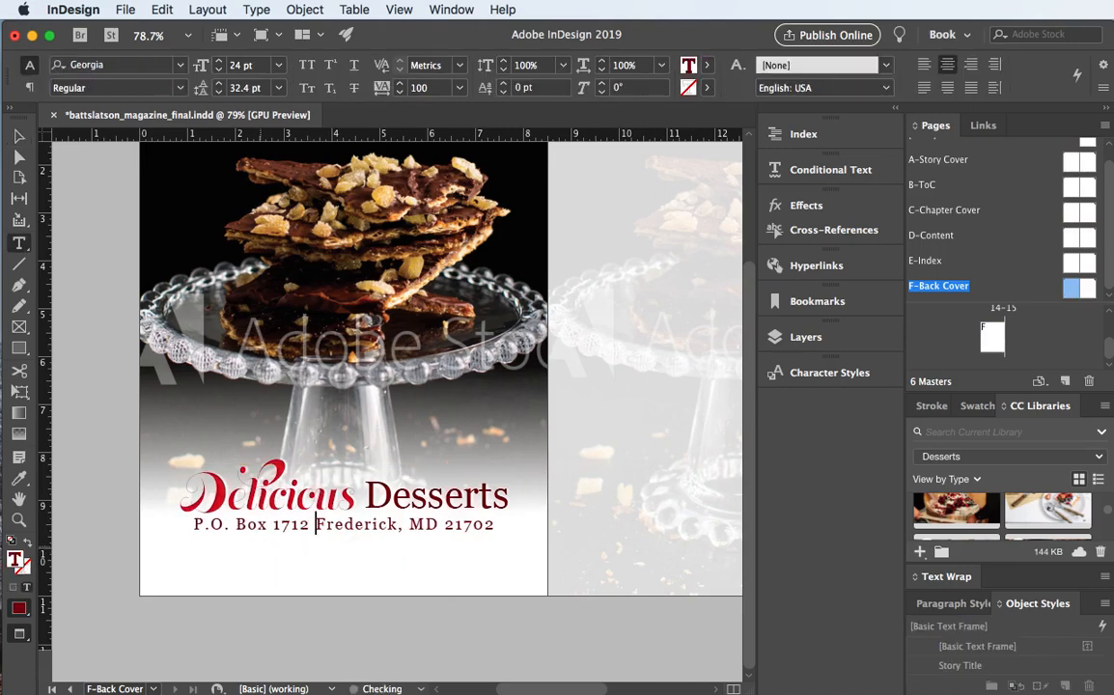
{"action": "type", "text": "|"}
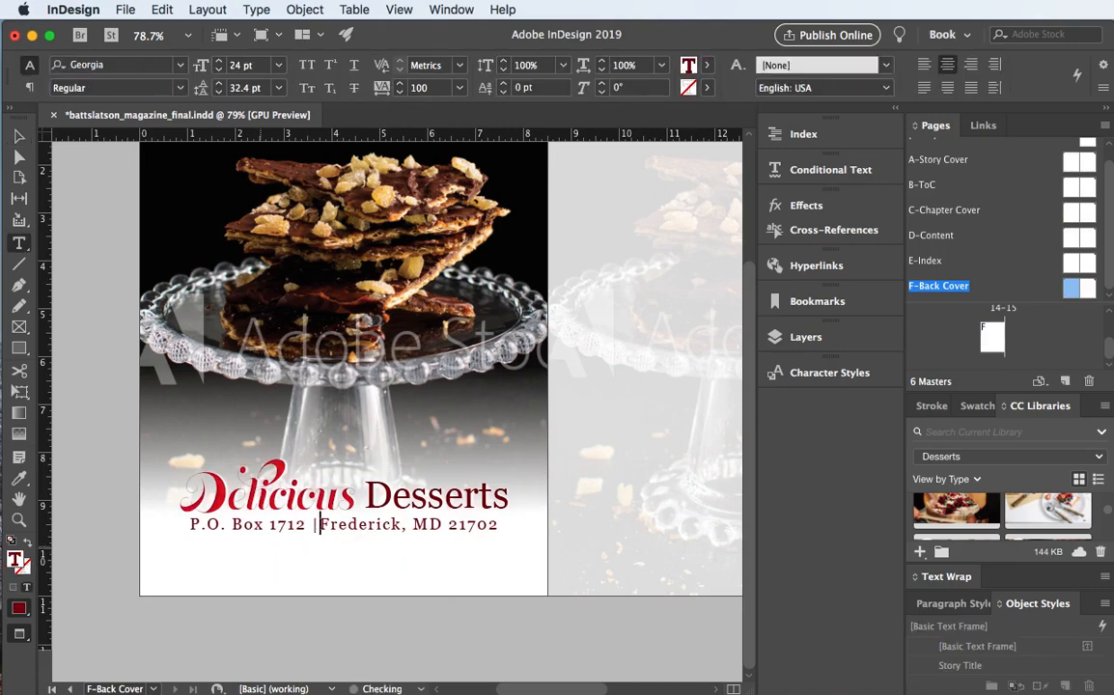
{"action": "double_click", "coordinate": [312, 524]}
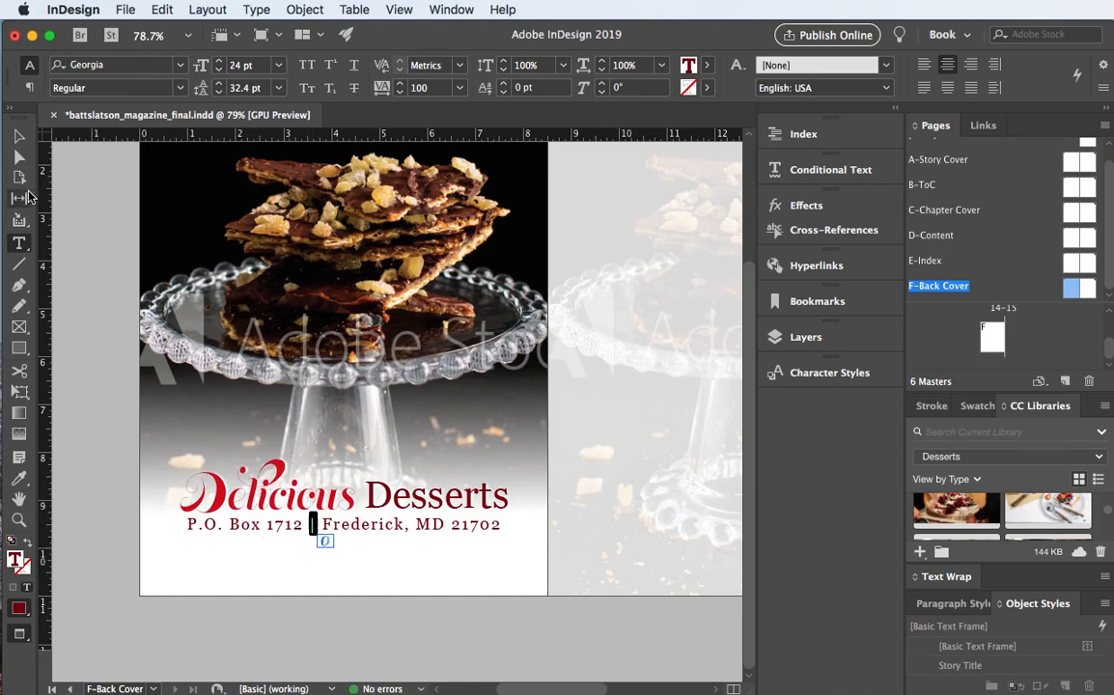
- Try lowering the upper edge of the back cover's title text frame to a height of 1.58 in
{"action": "left_click", "coordinate": [19, 135]}
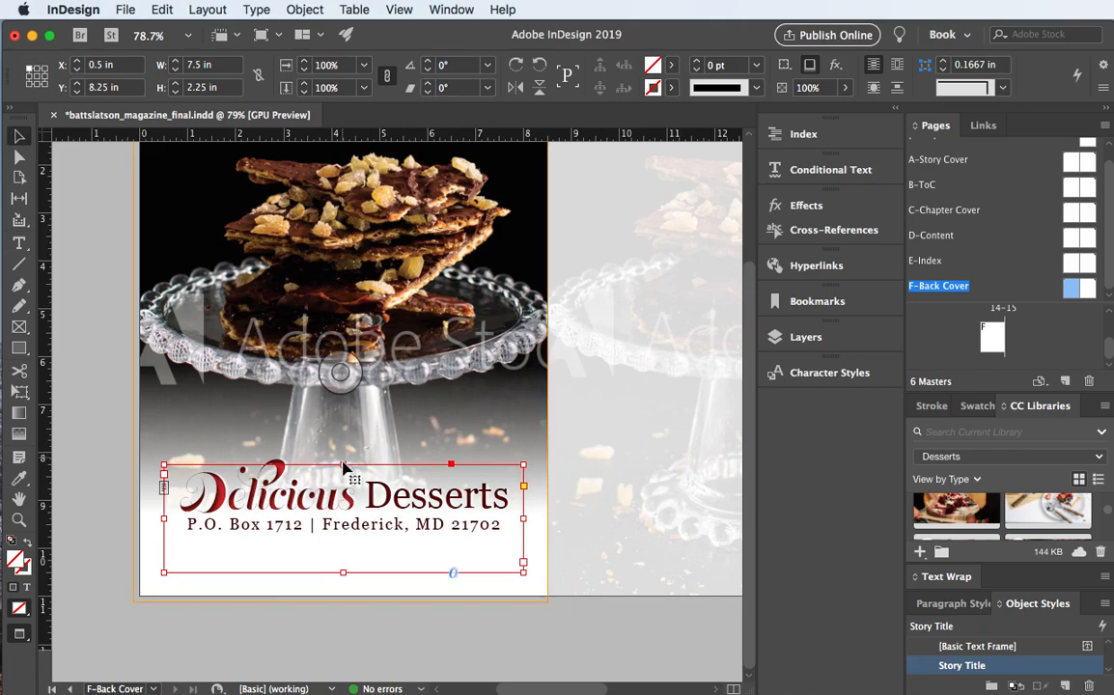
{"action": "left_click_drag", "start_coordinate": [343, 464], "coordinate": [343, 496]}
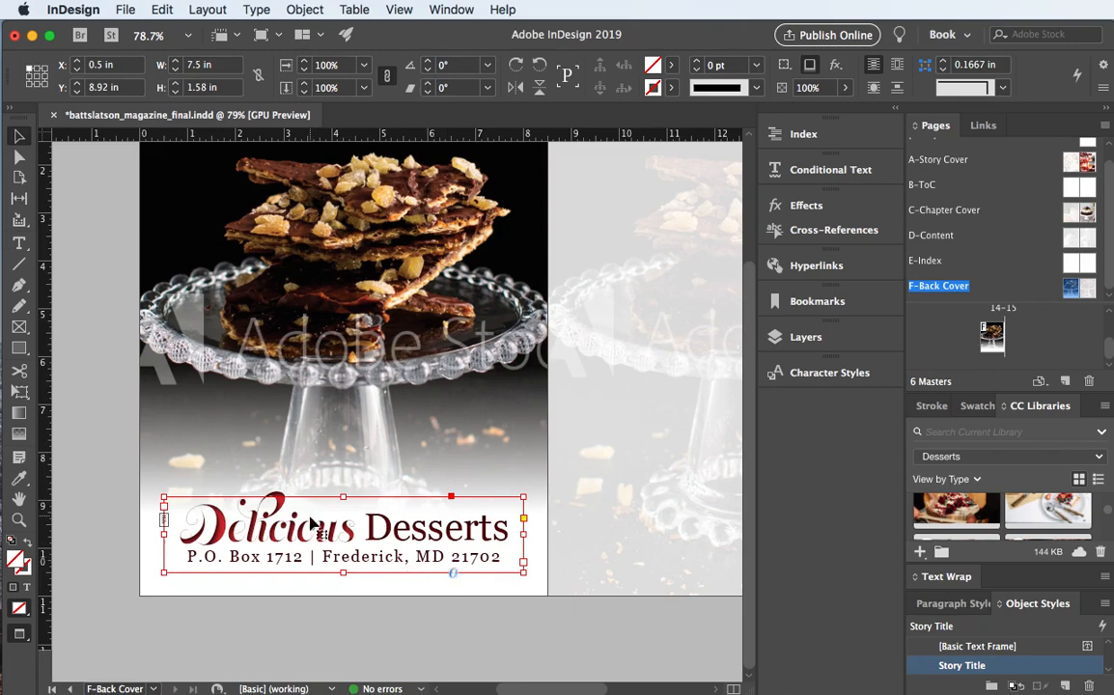
{"action": "key", "text": "super+z"}
{"action": "double_click", "coordinate": [505, 525]}
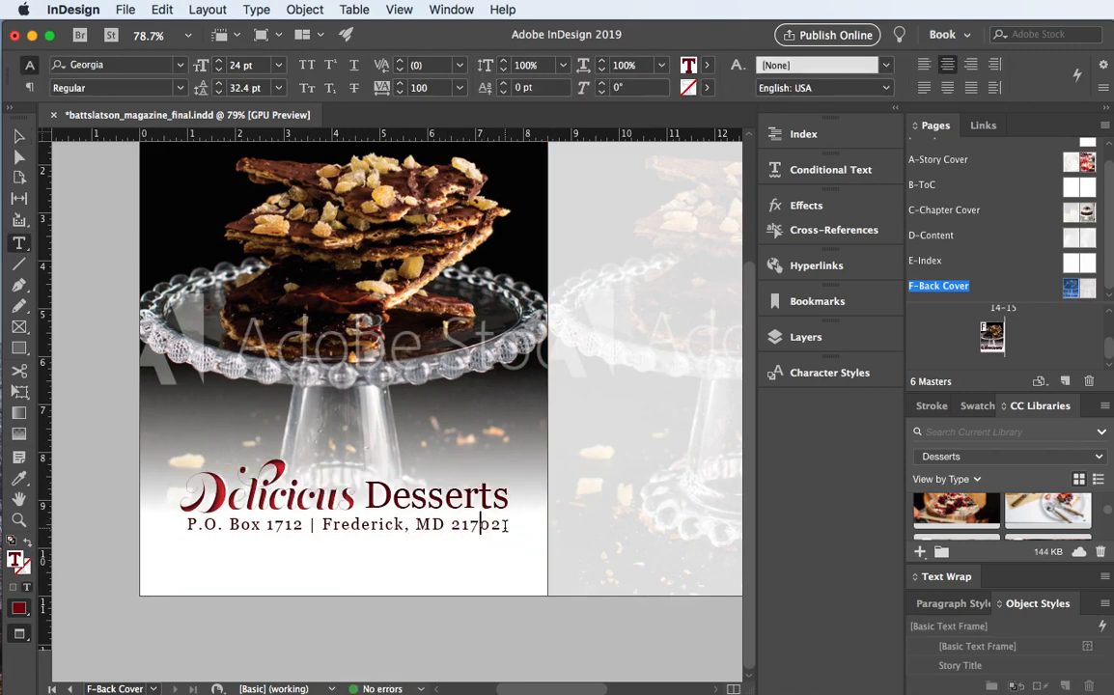
{"action": "key", "text": "Delete"}
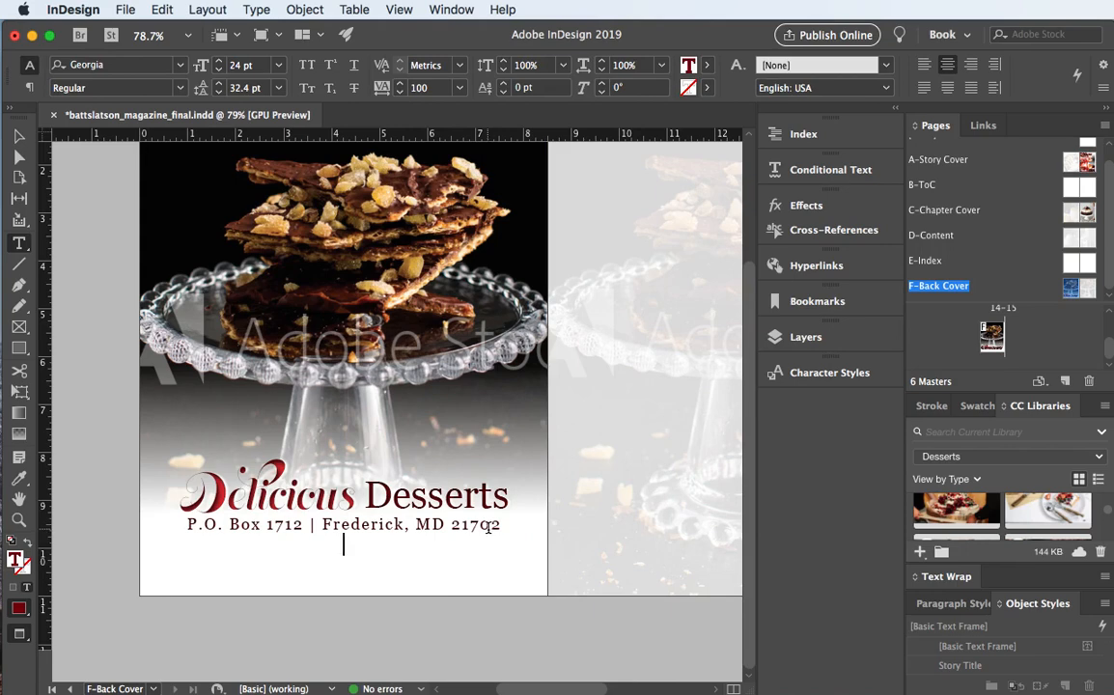
{"action": "key", "text": "Return"}
{"action": "type", "text": "ww"}
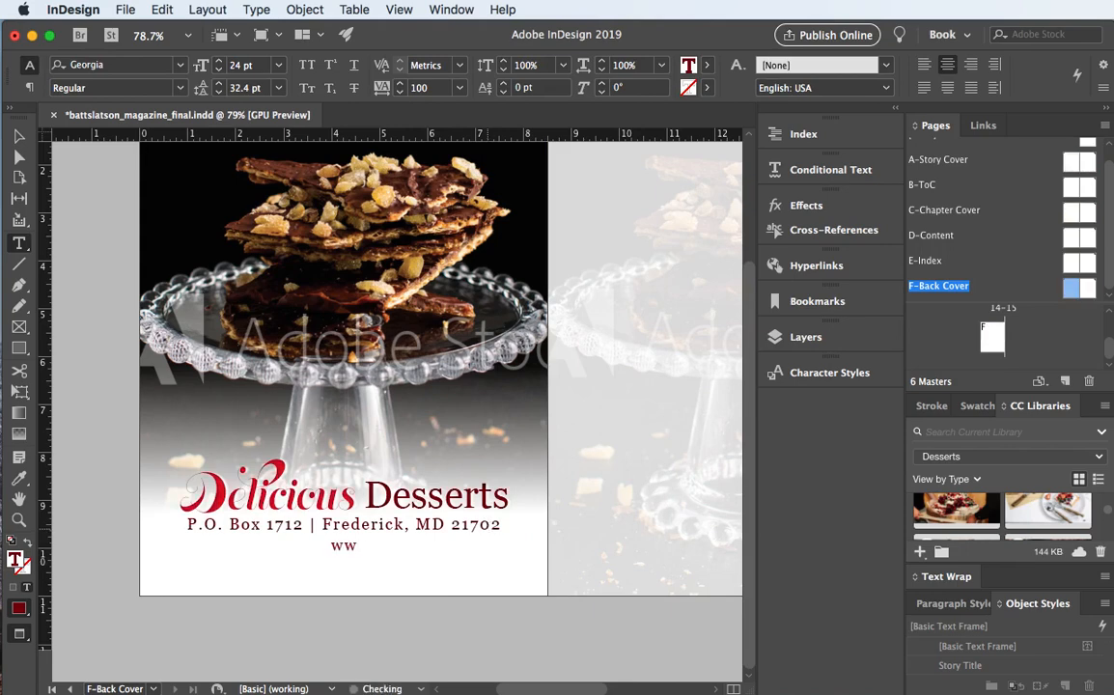
{"action": "type", "text": "w.delicious"}
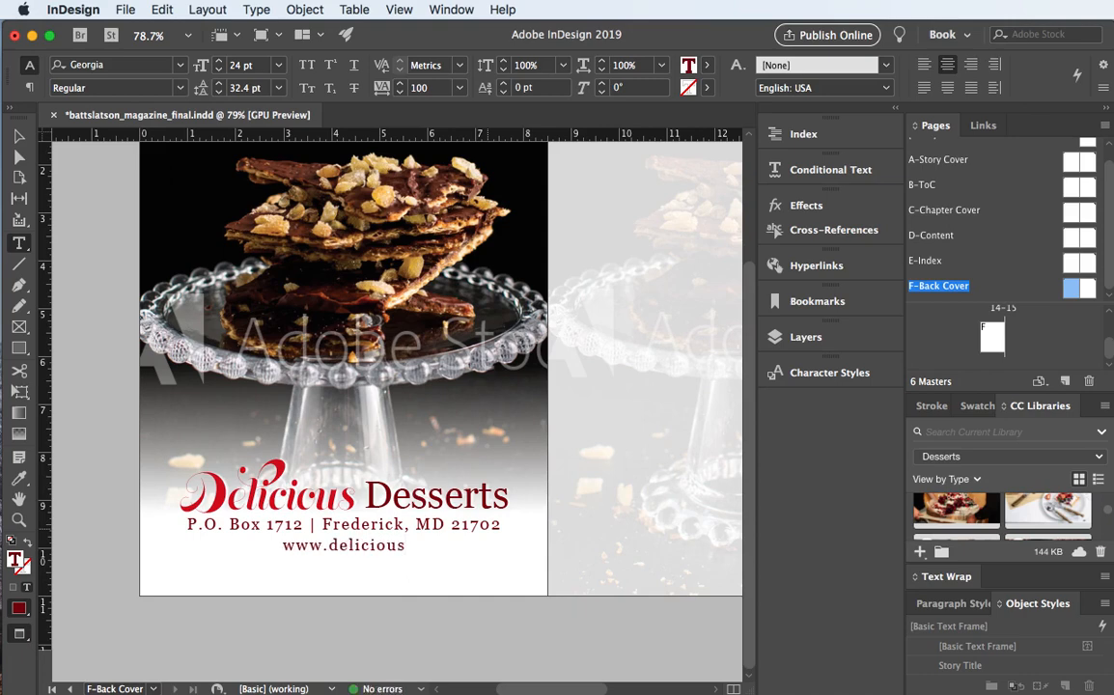
{"action": "key", "text": "BackSpace"}
{"action": "type", "text": "sde"}
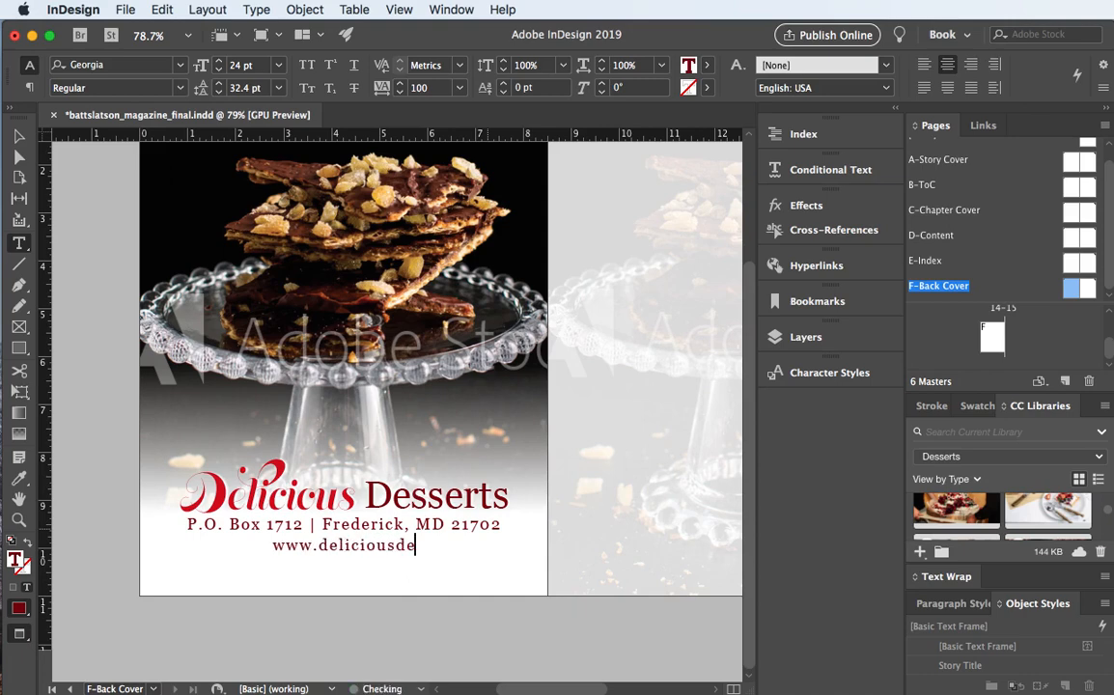
{"action": "type", "text": "sserts.com"}
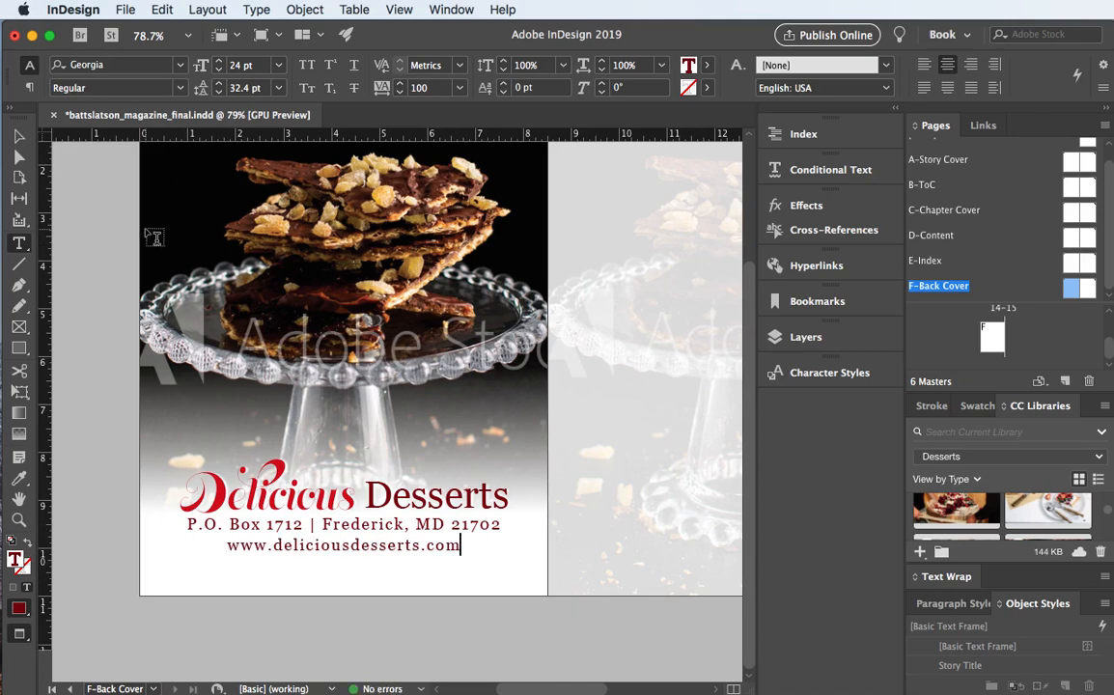
- With guides shown, shorten the back cover's title text frame from its upper edge to 1.8 in high and save the magazine
{"action": "left_click", "coordinate": [19, 137]}
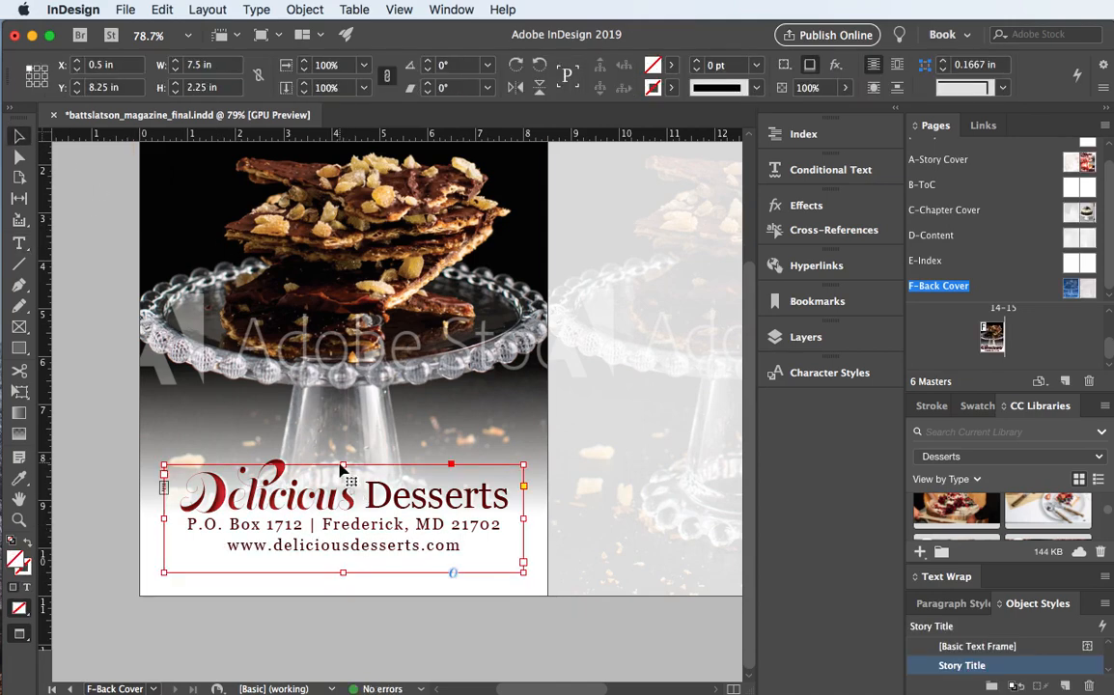
{"action": "key", "text": "w"}
{"action": "left_click_drag", "start_coordinate": [341, 467], "coordinate": [338, 486]}
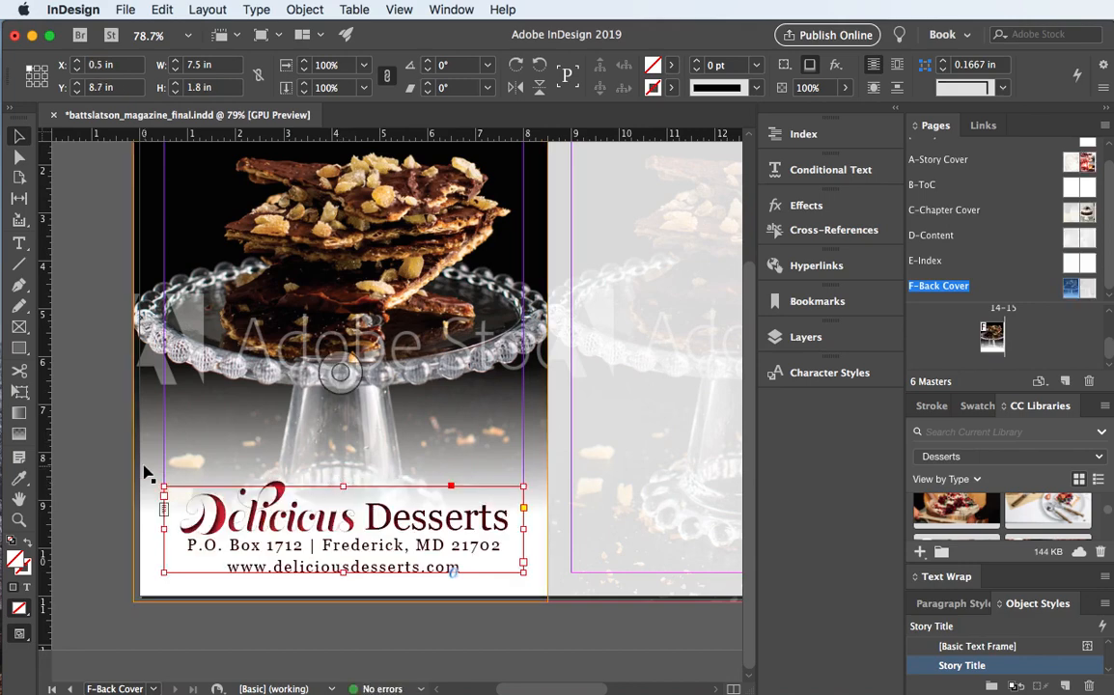
{"action": "left_click", "coordinate": [143, 471]}
{"action": "key", "text": "super+s"}
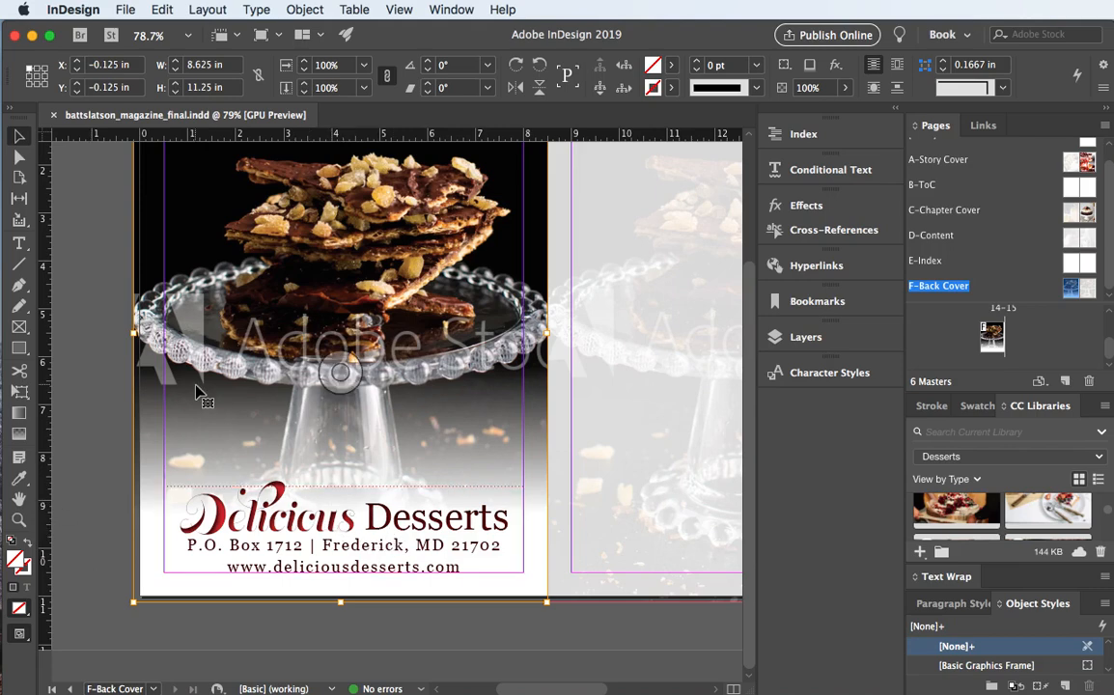
- Look across the F-Back Cover master spread and check the updated back cover on page 16
{"action": "scroll", "coordinate": [198, 393], "scroll_direction": "right", "scroll_amount": 2}
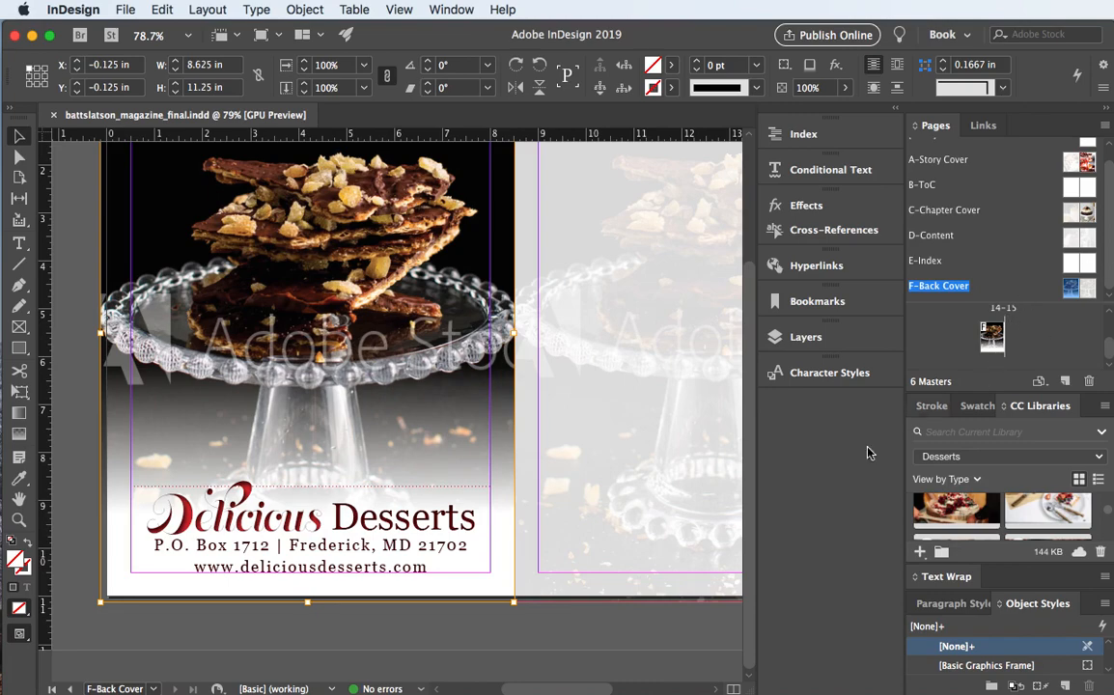
{"action": "scroll", "coordinate": [440, 433], "scroll_direction": "right", "scroll_amount": 5}
{"action": "scroll", "coordinate": [440, 434], "scroll_direction": "left", "scroll_amount": 10}
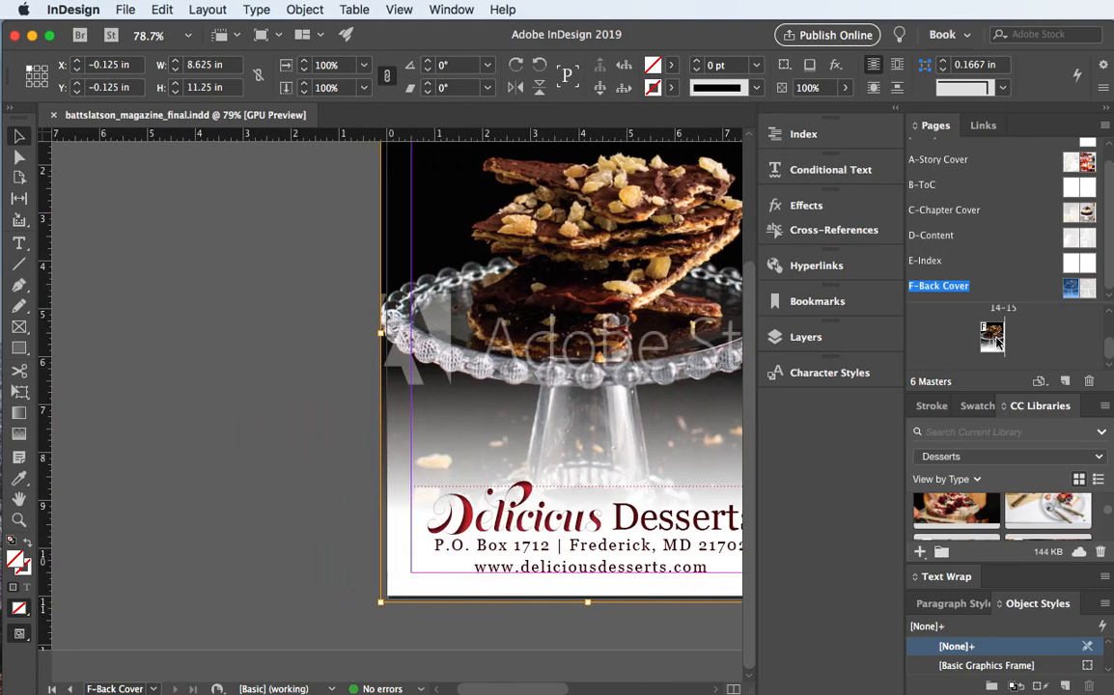
{"action": "double_click", "coordinate": [994, 336]}
{"action": "scroll", "coordinate": [637, 393], "scroll_direction": "right", "scroll_amount": 3}
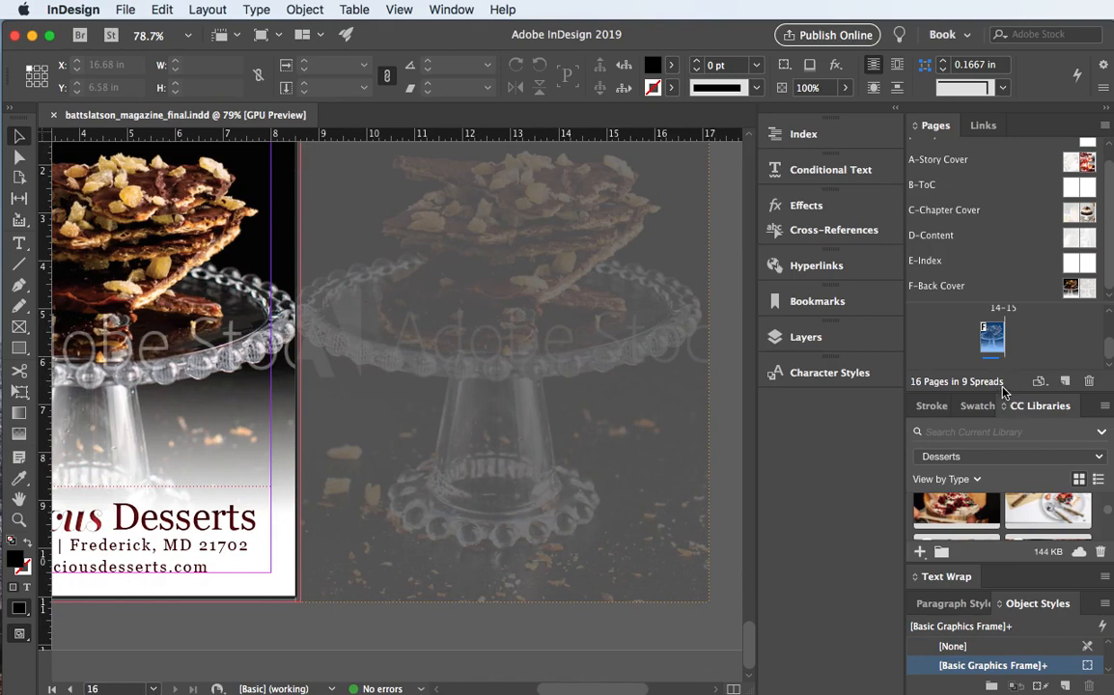
- Detach and enlarge the page overview to examine the thumbnails of all 16 pages
{"action": "left_click_drag", "start_coordinate": [934, 125], "coordinate": [628, 145]}
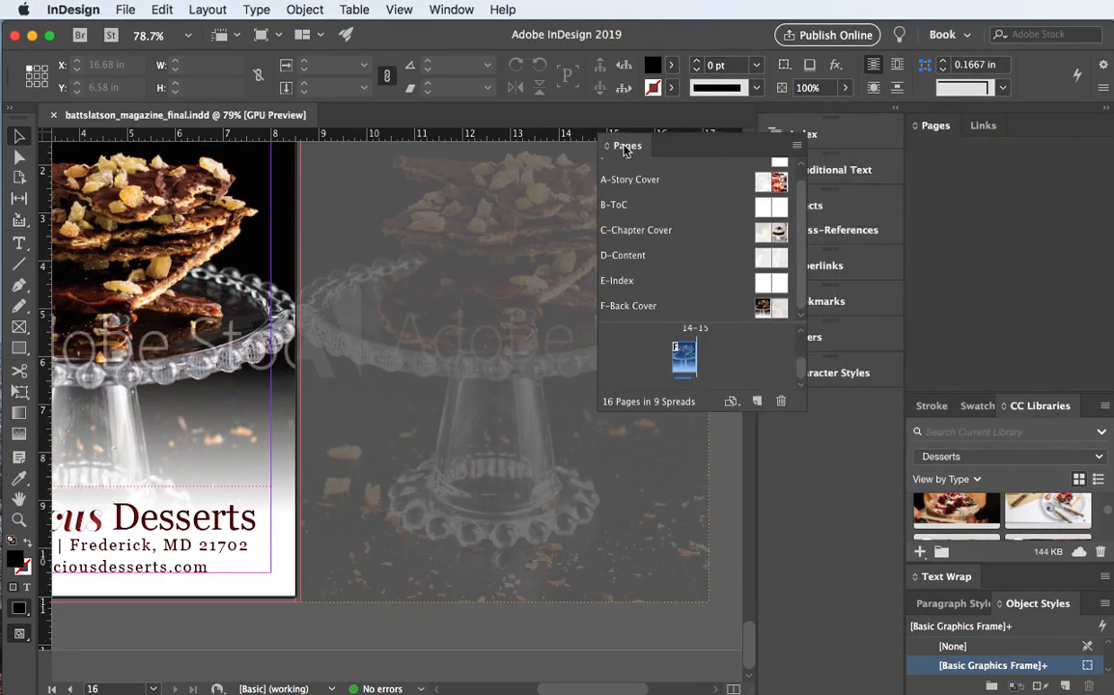
{"action": "left_click_drag", "start_coordinate": [695, 415], "coordinate": [695, 657]}
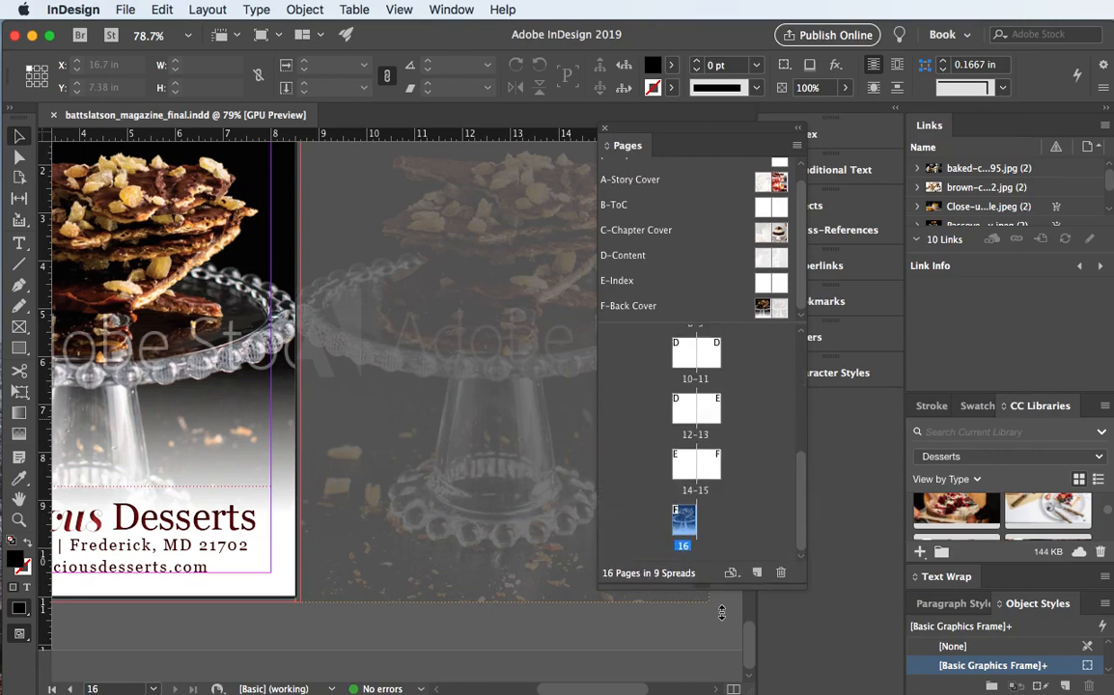
{"action": "double_click", "coordinate": [684, 601]}
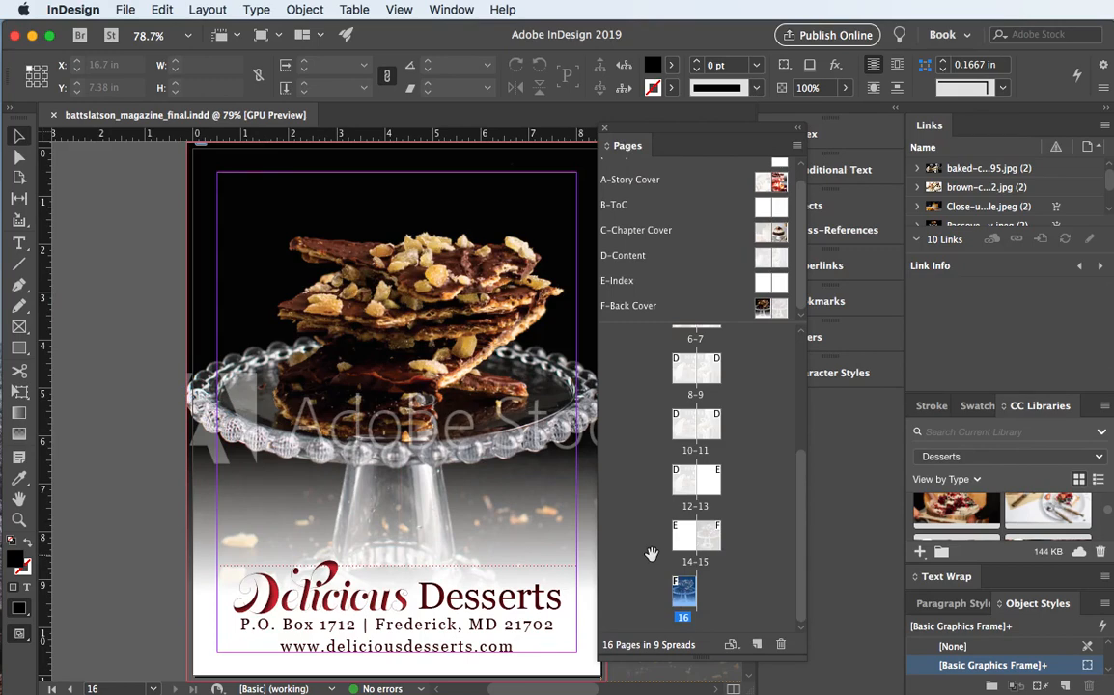
{"action": "scroll", "coordinate": [689, 396], "scroll_direction": "up", "scroll_amount": 5}
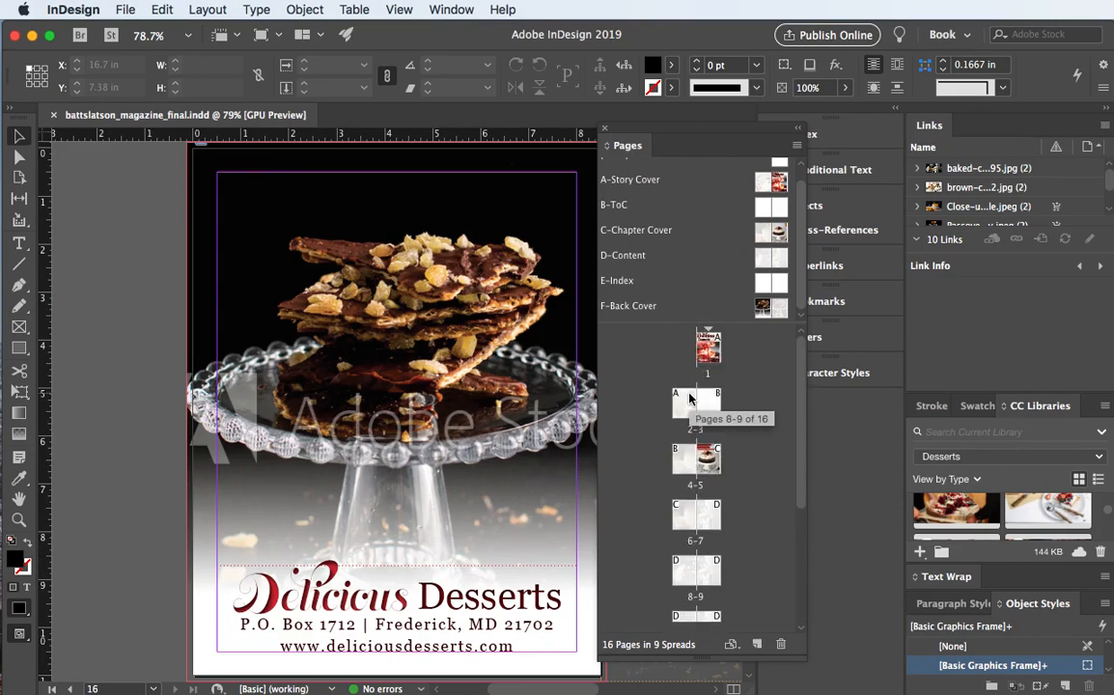
{"action": "scroll", "coordinate": [621, 396], "scroll_direction": "down", "scroll_amount": 5}
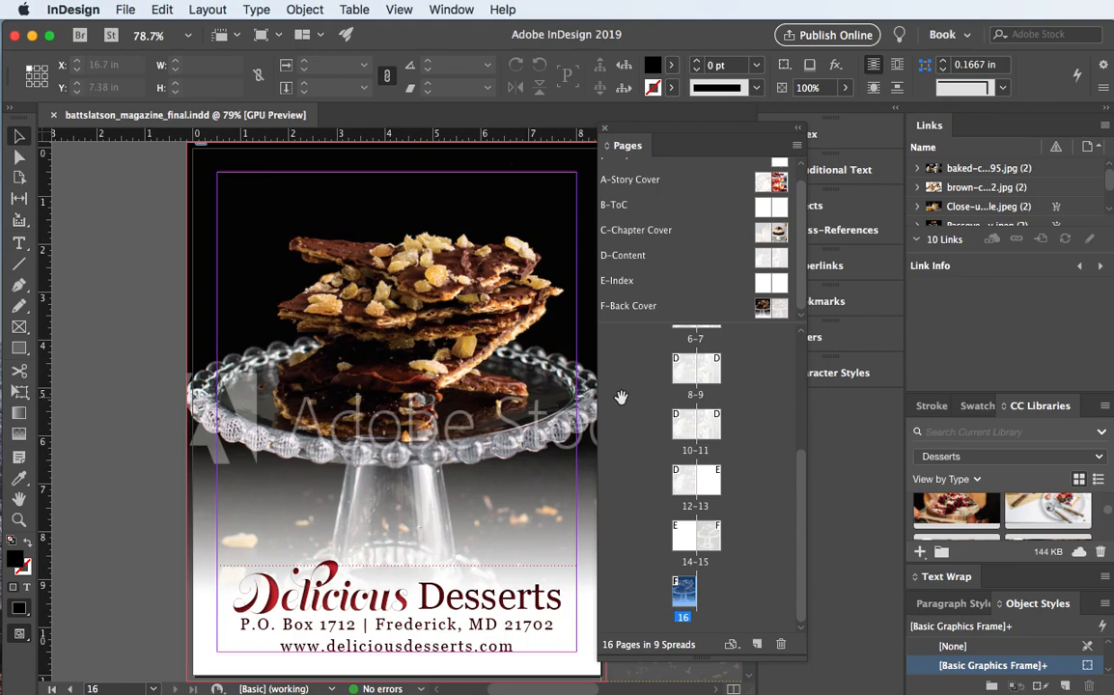
- Reset the Book workspace to its default panel arrangement
{"action": "left_click", "coordinate": [124, 238]}
{"action": "left_click", "coordinate": [944, 35]}
{"action": "left_click", "coordinate": [974, 204]}
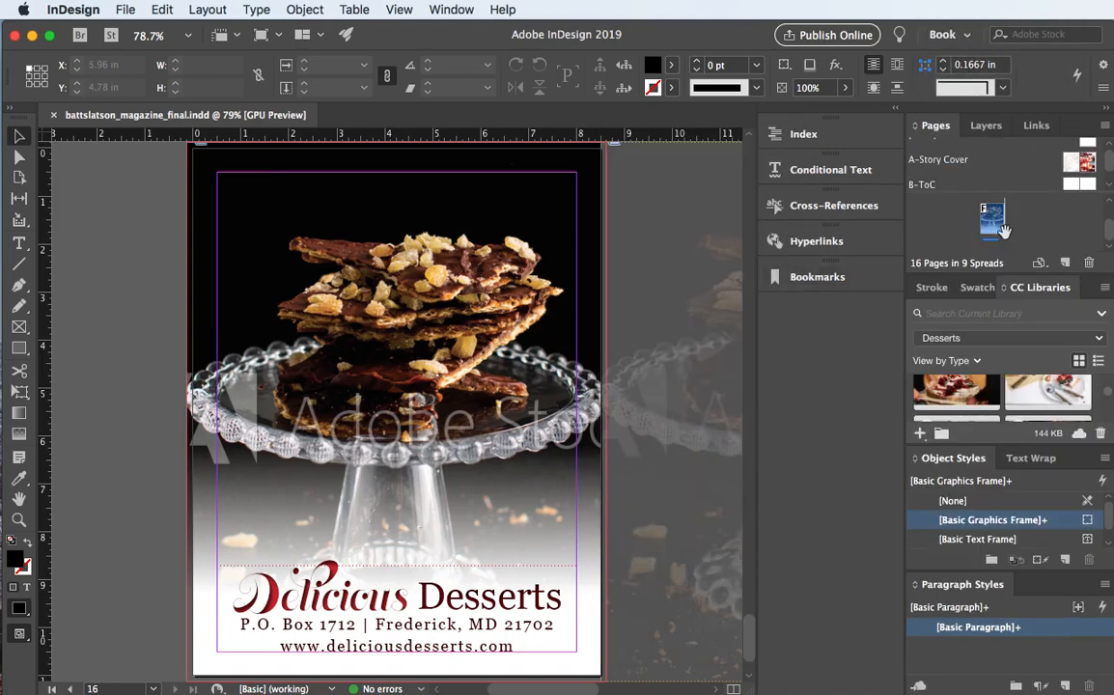
- Review the spreads from page 2 to page 7, examining the faded backgrounds and the Beautiful Desserts chapter cover
{"action": "scroll", "coordinate": [990, 222], "scroll_direction": "up", "scroll_amount": 8}
{"action": "scroll", "coordinate": [990, 222], "scroll_direction": "up", "scroll_amount": 3}
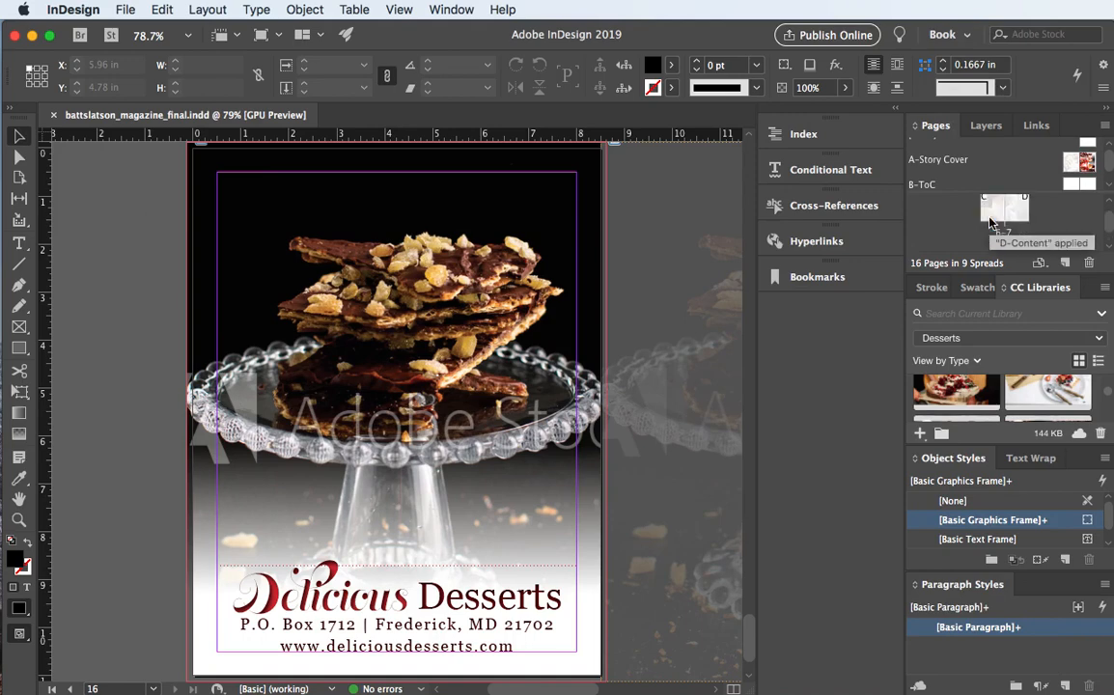
{"action": "double_click", "coordinate": [1009, 222]}
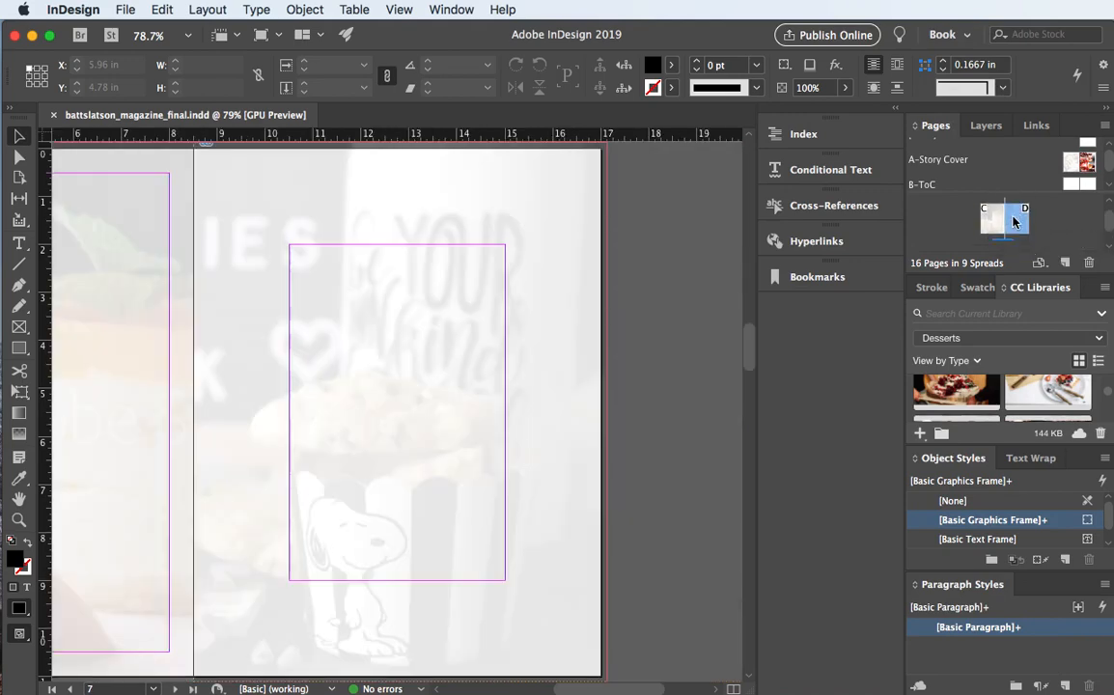
{"action": "scroll", "coordinate": [968, 229], "scroll_direction": "down", "scroll_amount": 1}
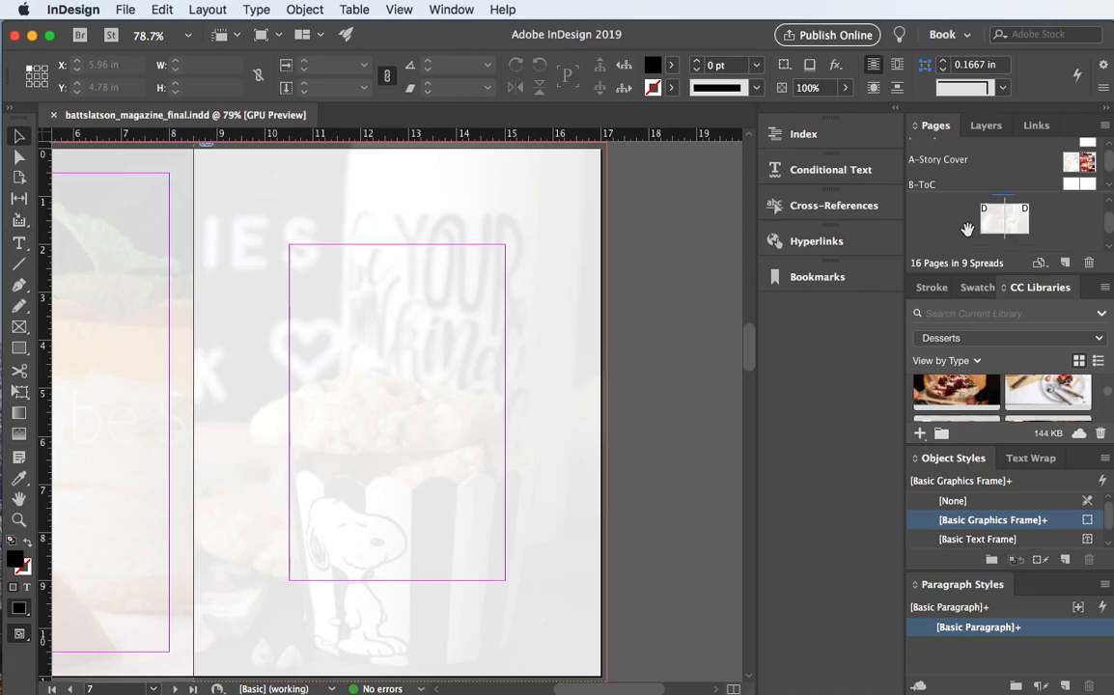
{"action": "scroll", "coordinate": [968, 229], "scroll_direction": "up", "scroll_amount": 1}
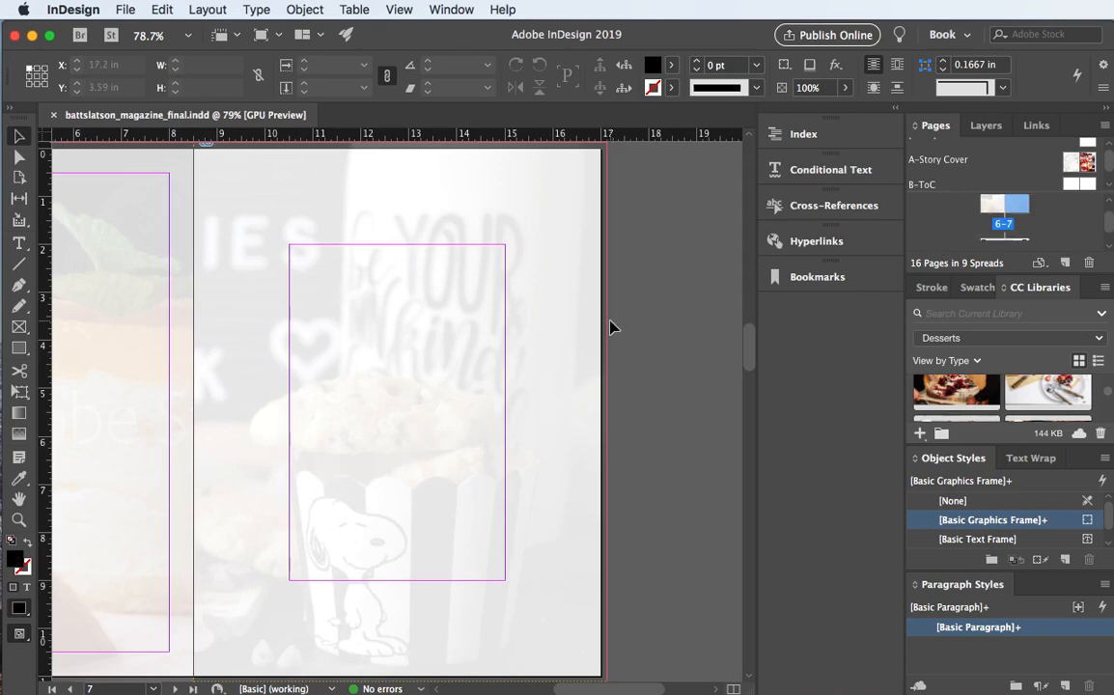
{"action": "scroll", "coordinate": [610, 328], "scroll_direction": "left", "scroll_amount": 3}
{"action": "scroll", "coordinate": [610, 328], "scroll_direction": "up", "scroll_amount": 10}
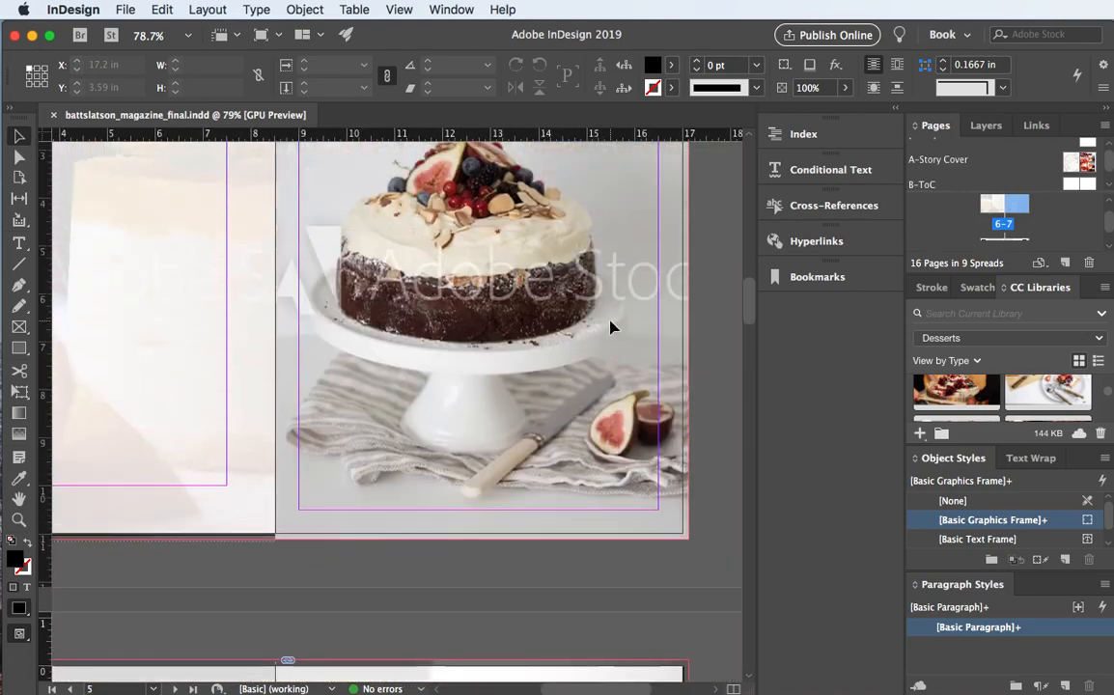
{"action": "scroll", "coordinate": [610, 328], "scroll_direction": "up", "scroll_amount": 15}
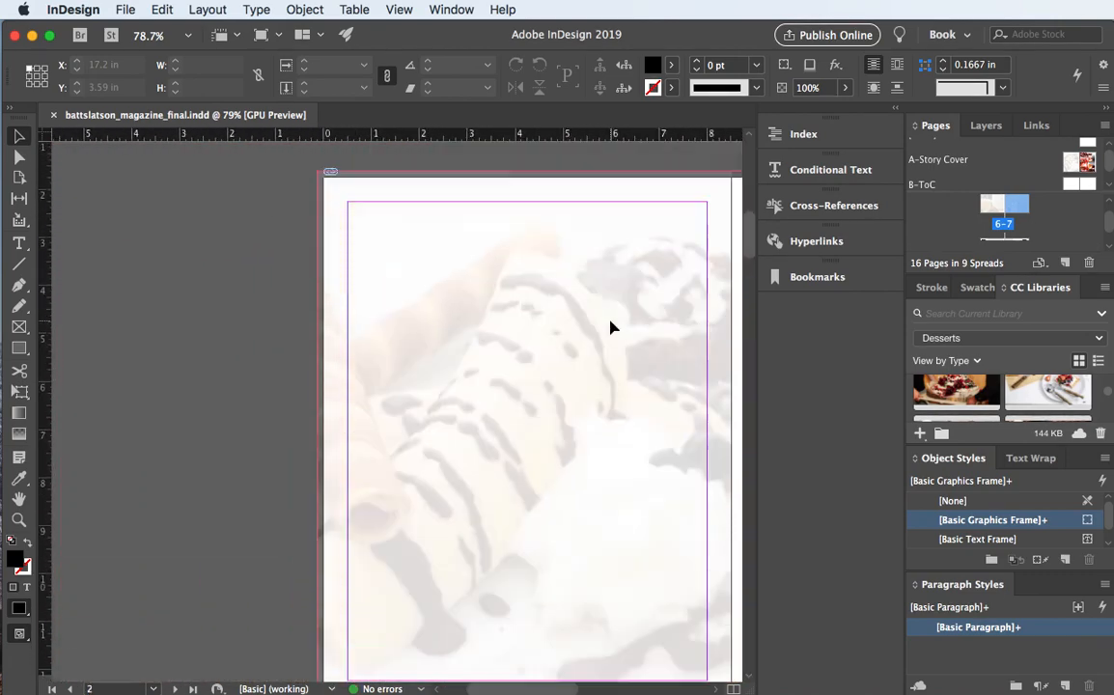
{"action": "scroll", "coordinate": [610, 329], "scroll_direction": "down", "scroll_amount": 10}
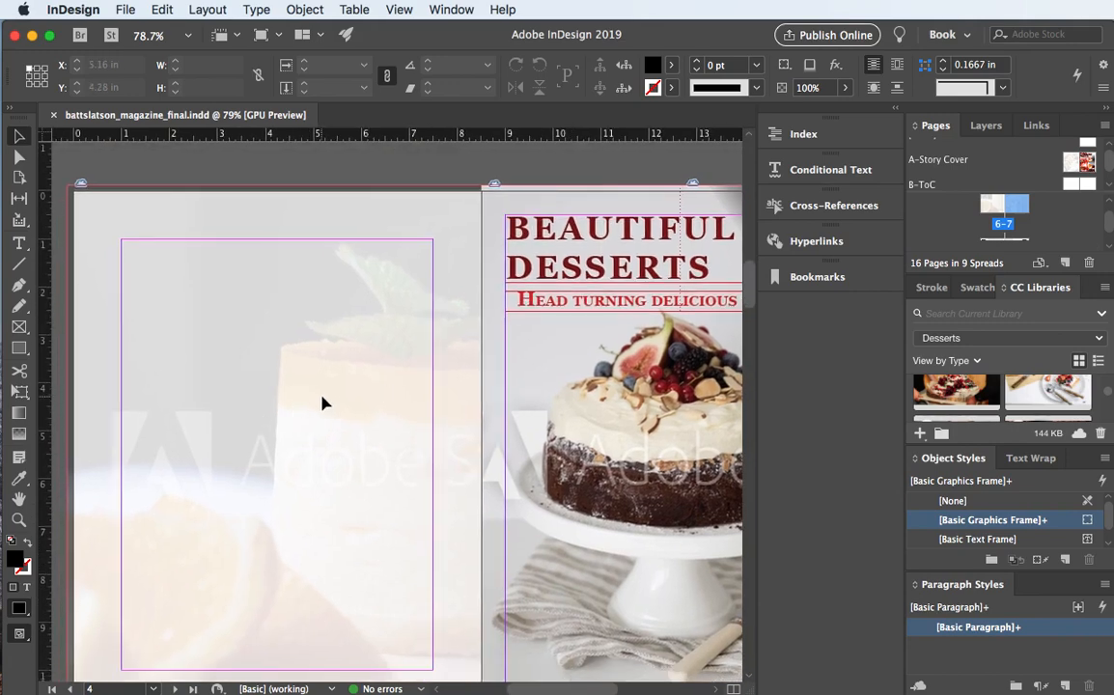
{"action": "scroll", "coordinate": [323, 404], "scroll_direction": "down", "scroll_amount": 2}
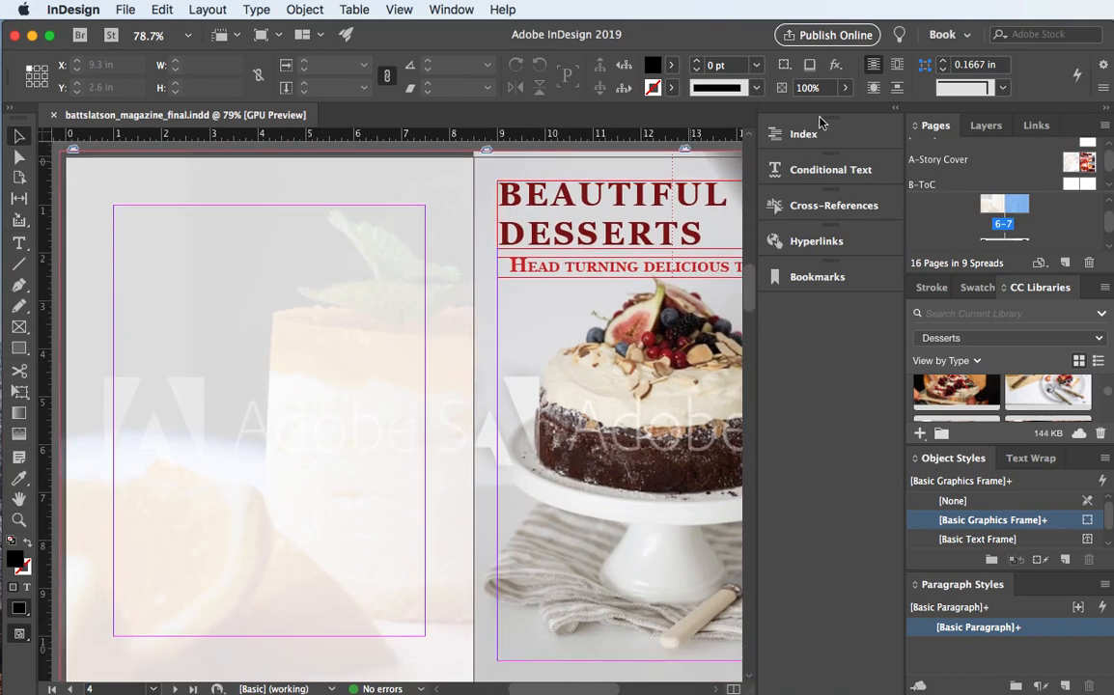